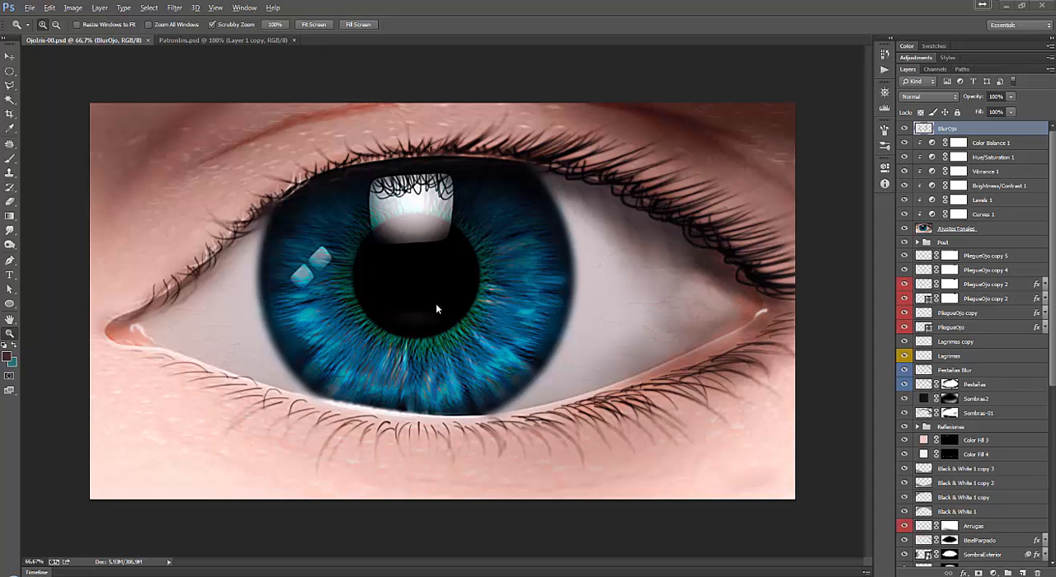
View the finished eye artwork at 100% and examine the iris, pupil reflection, eyelashes and both corners of the eye.
right_click(443, 288)
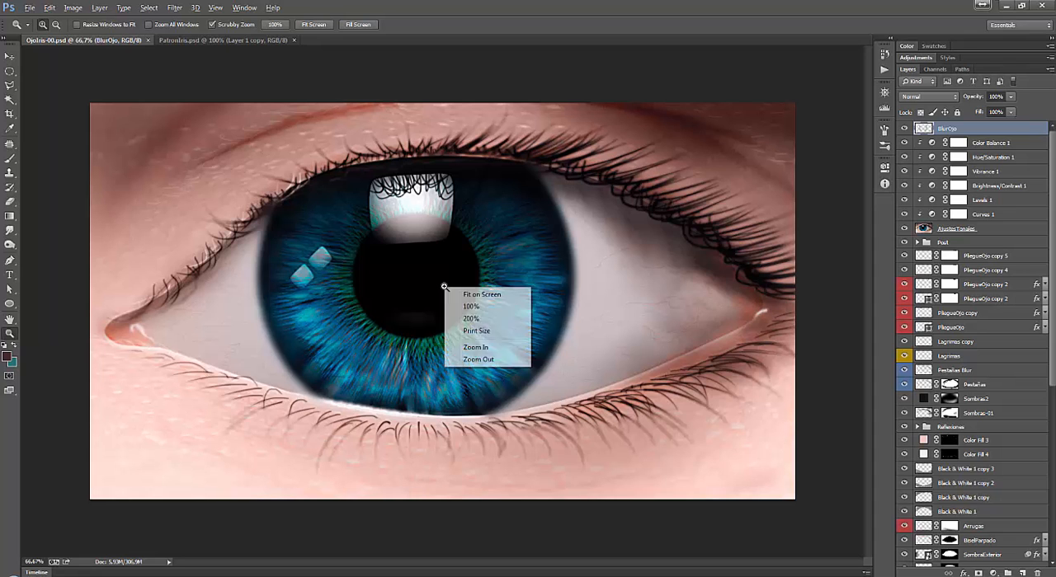
click(476, 307)
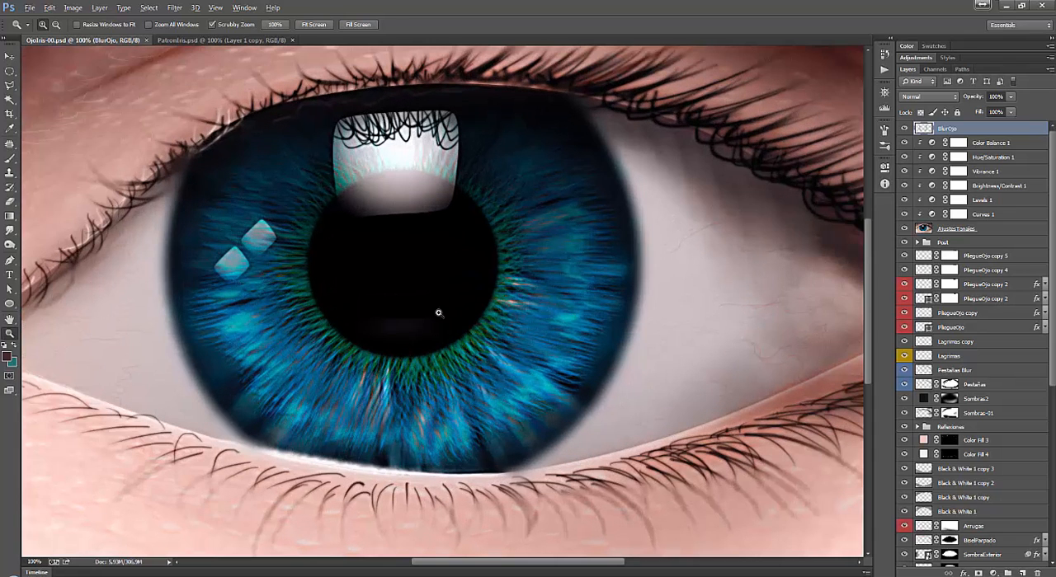
drag(438, 314, 495, 302)
drag(424, 321, 408, 334)
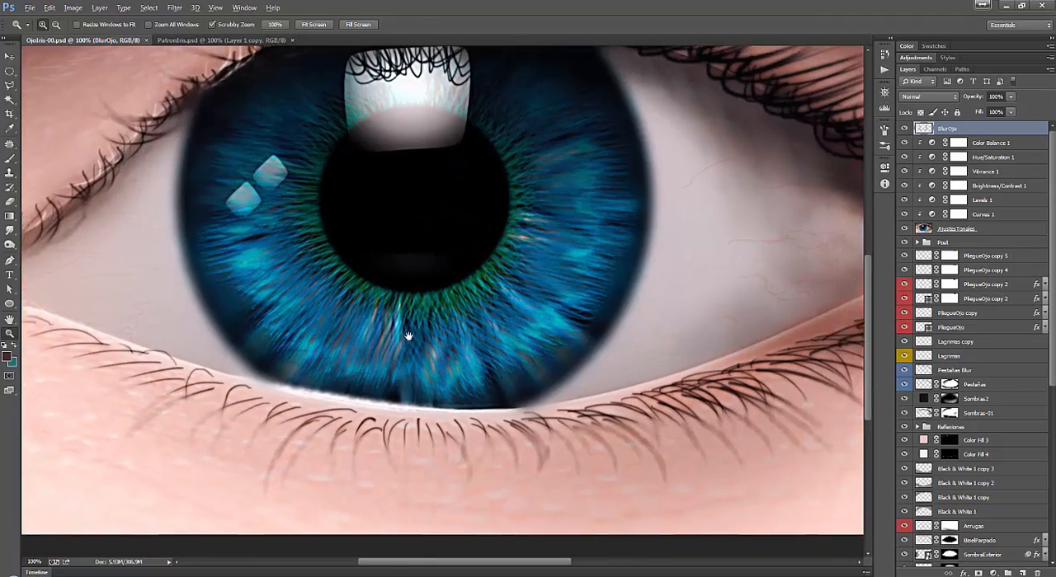
drag(706, 391, 581, 435)
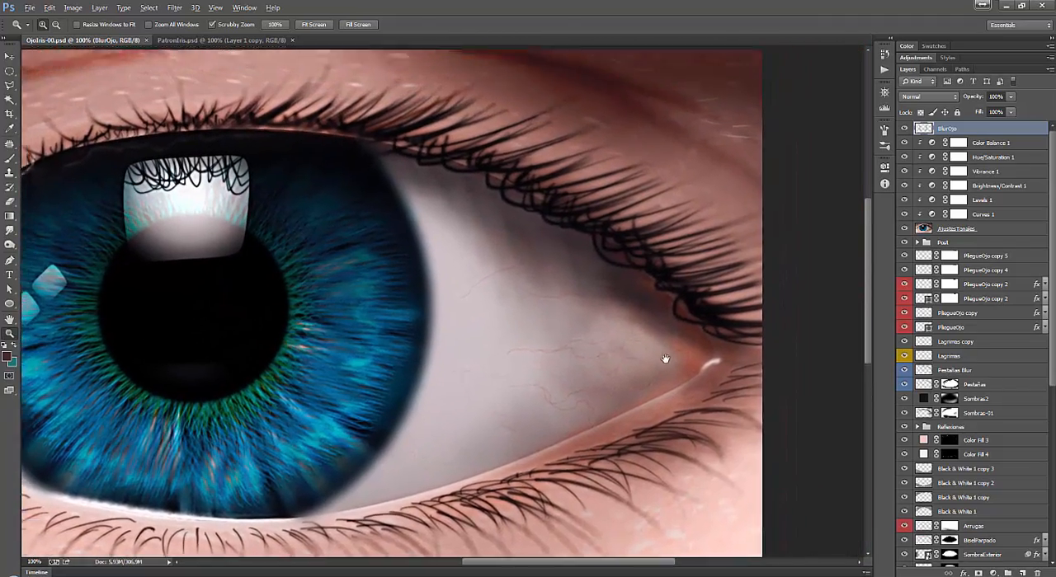
drag(653, 338, 709, 403)
drag(502, 391, 632, 361)
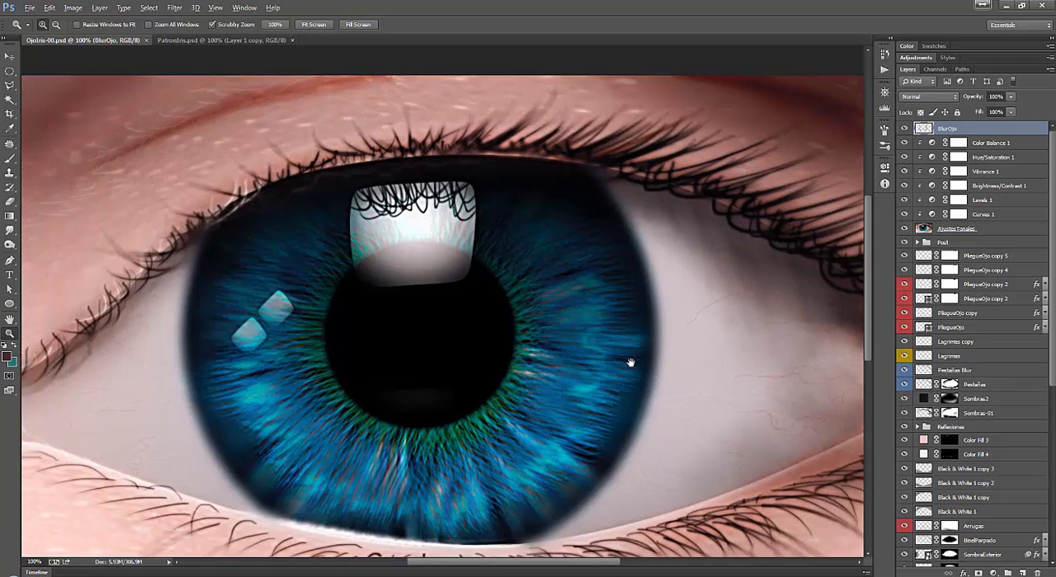
drag(493, 347, 552, 330)
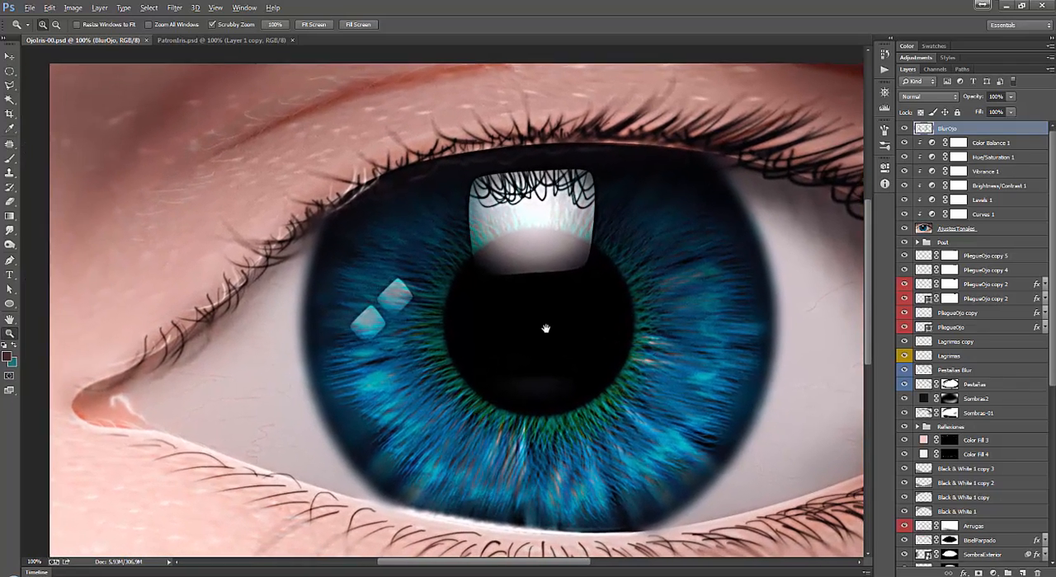
drag(545, 328, 502, 309)
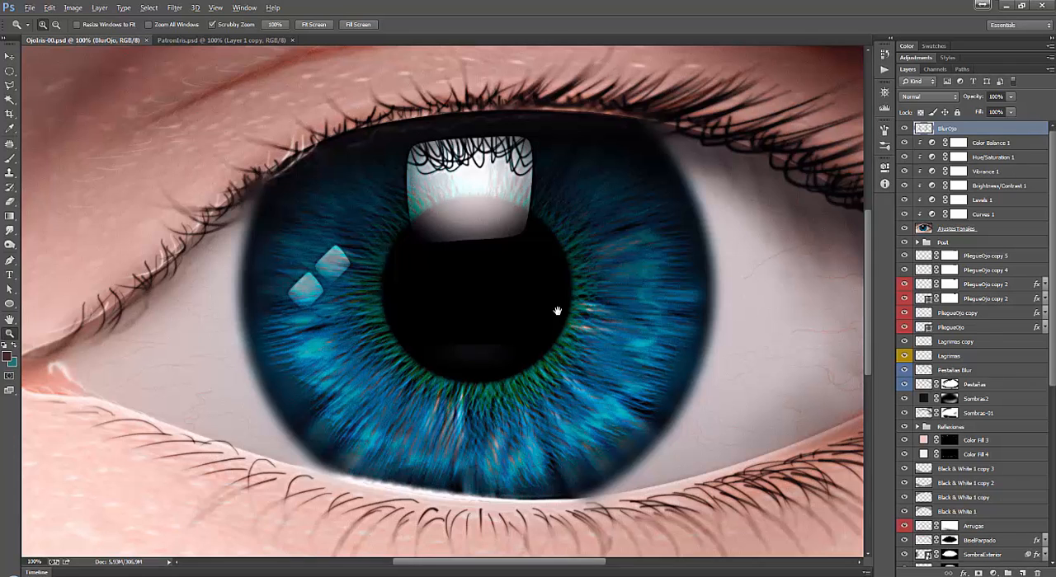
Examine the eye illustration in full-screen view without the interface panels, and return to the standard workspace.
key(Tab)
key(f)
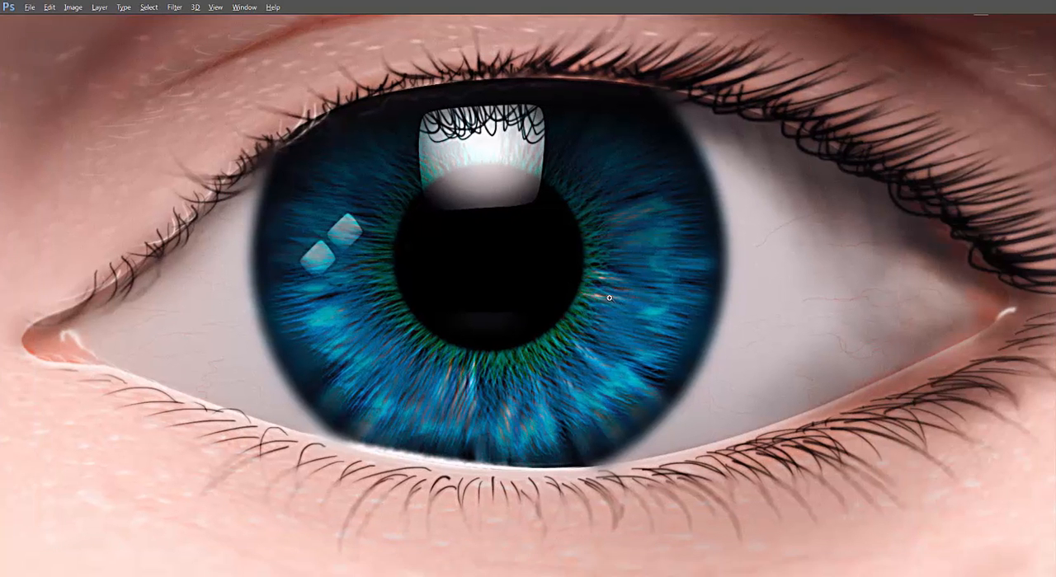
drag(706, 359, 712, 382)
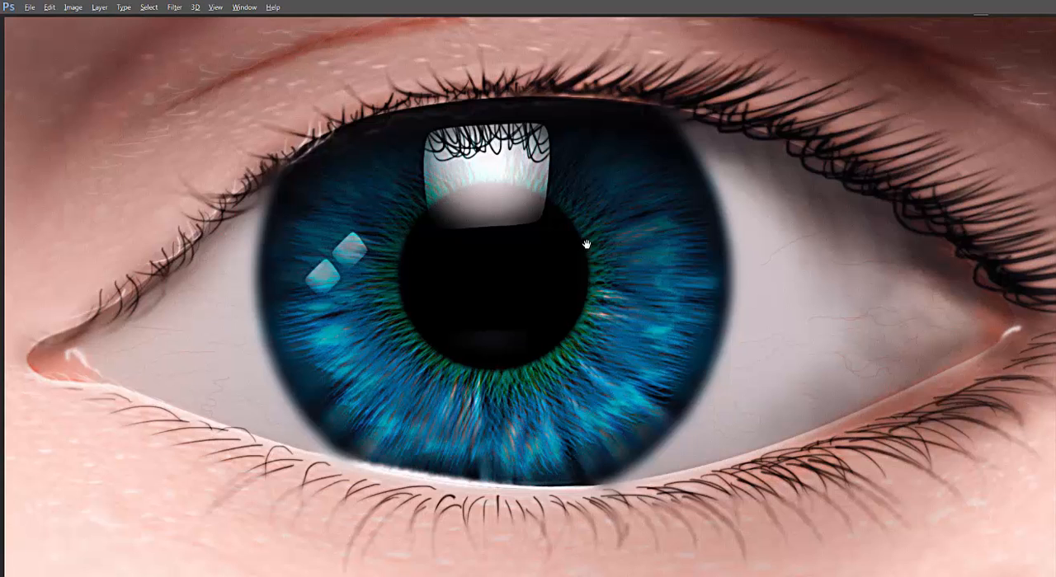
drag(583, 243, 584, 221)
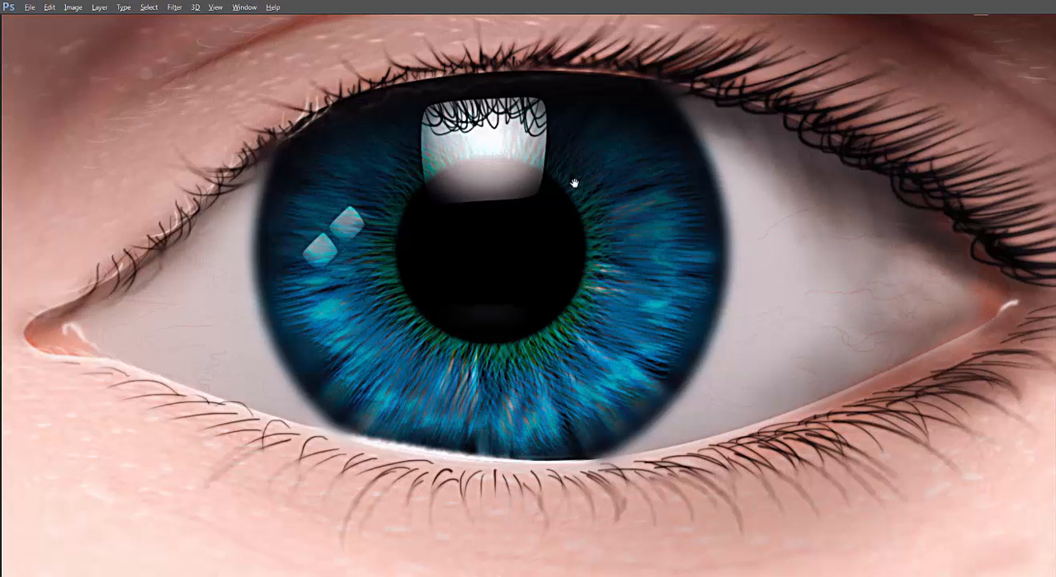
drag(569, 185, 569, 210)
mouse_move(504, 205)
mouse_down()
mouse_move(521, 203)
mouse_move(519, 212)
mouse_up()
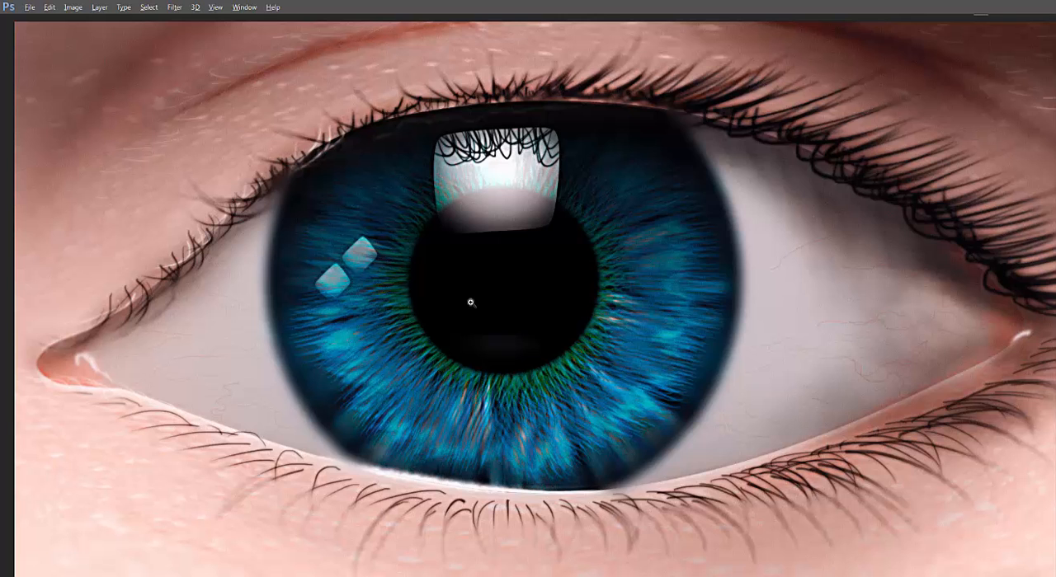
key(Tab)
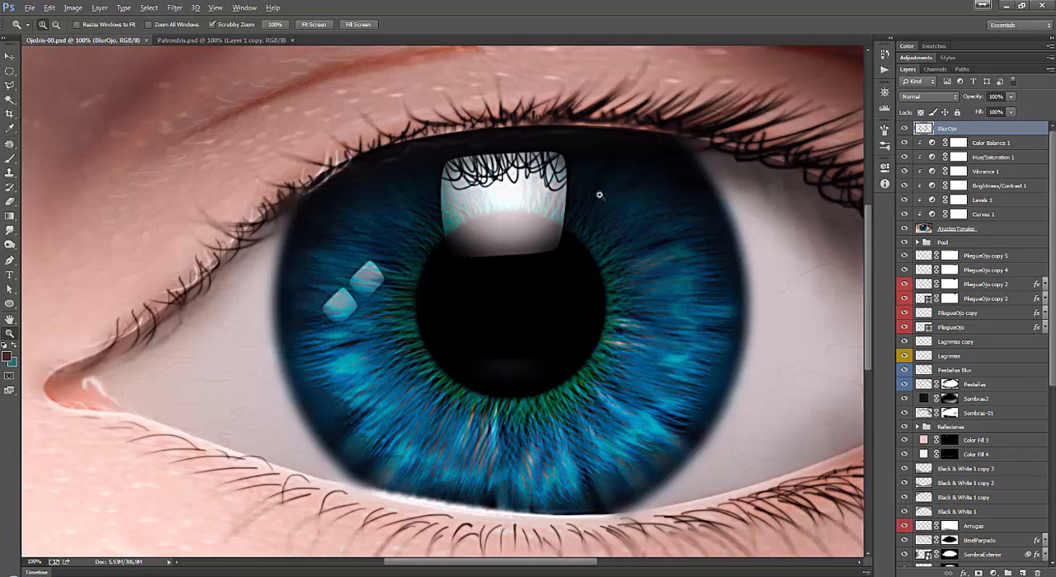
drag(594, 231, 517, 200)
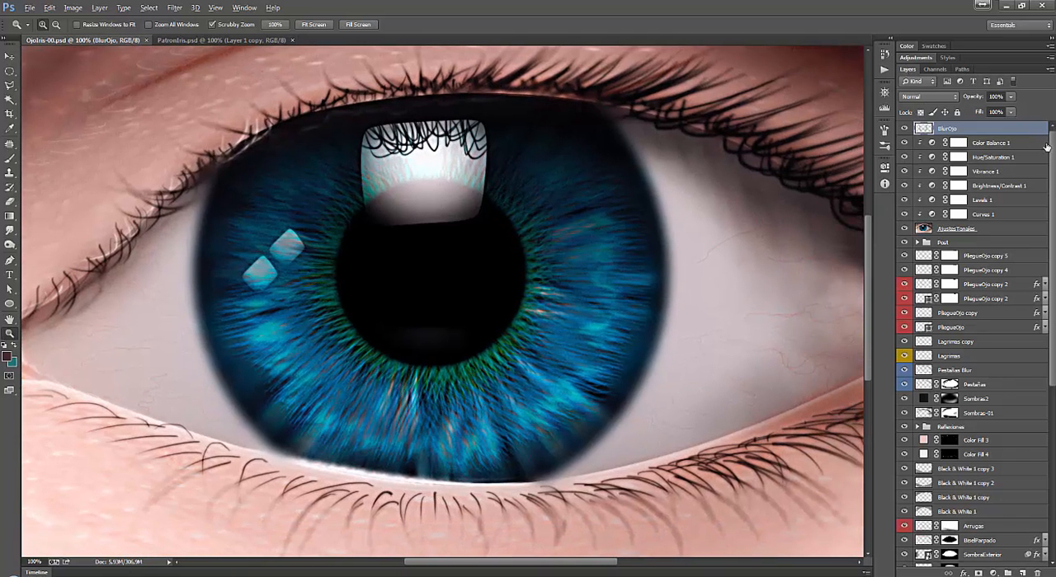
Hide all layers of the eye document except the white Background layer at the base of the stack, and fit the canvas on screen.
drag(1052, 150, 1052, 325)
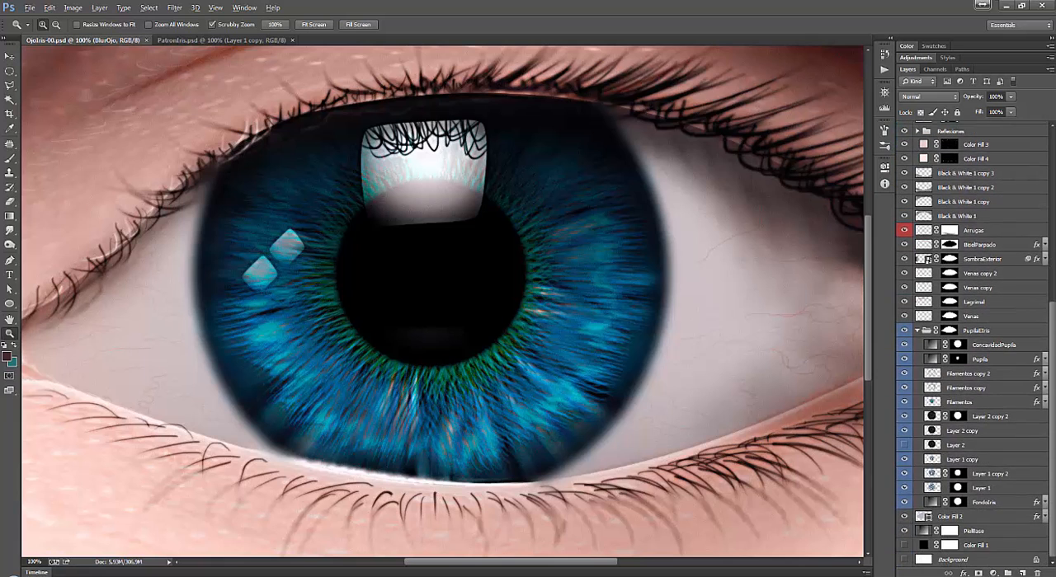
click(973, 545)
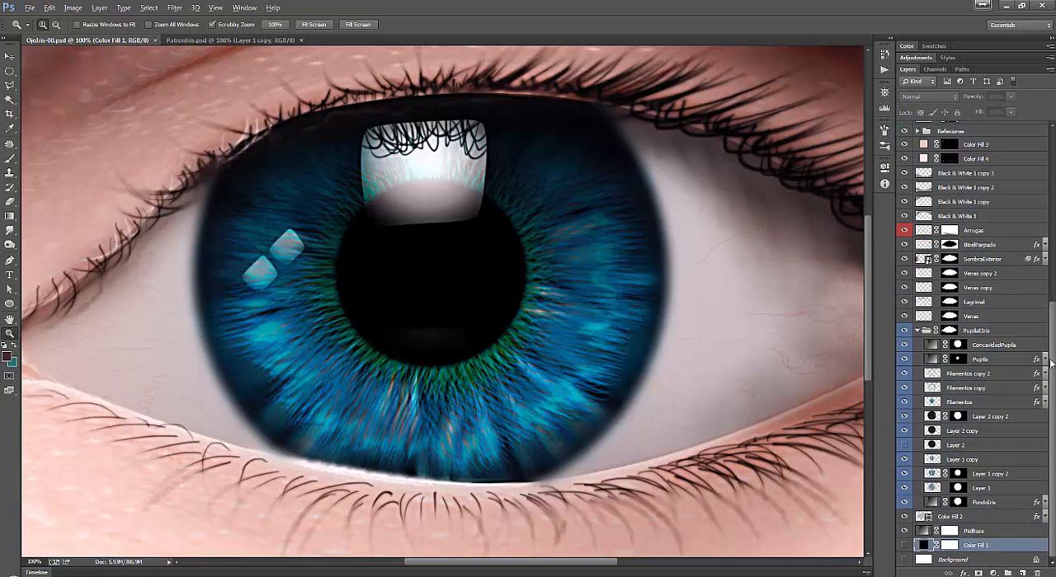
drag(1051, 363, 1049, 142)
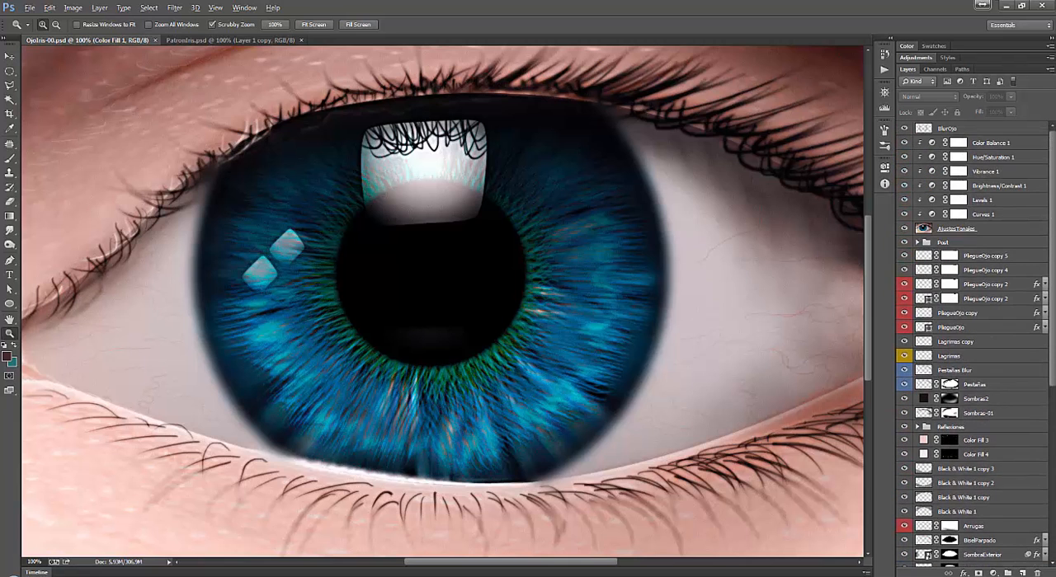
drag(1051, 206, 1051, 381)
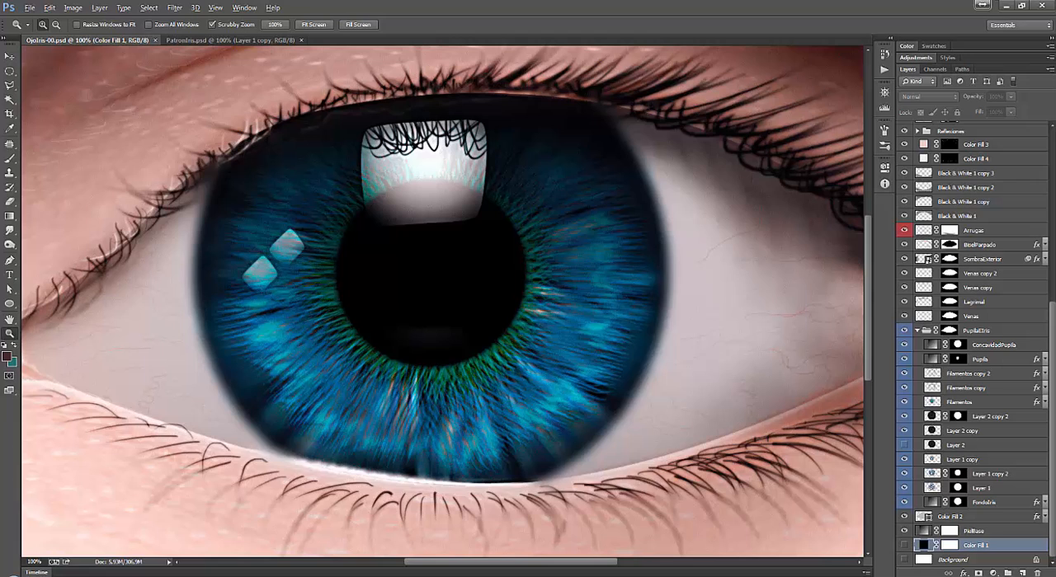
right_click(903, 562)
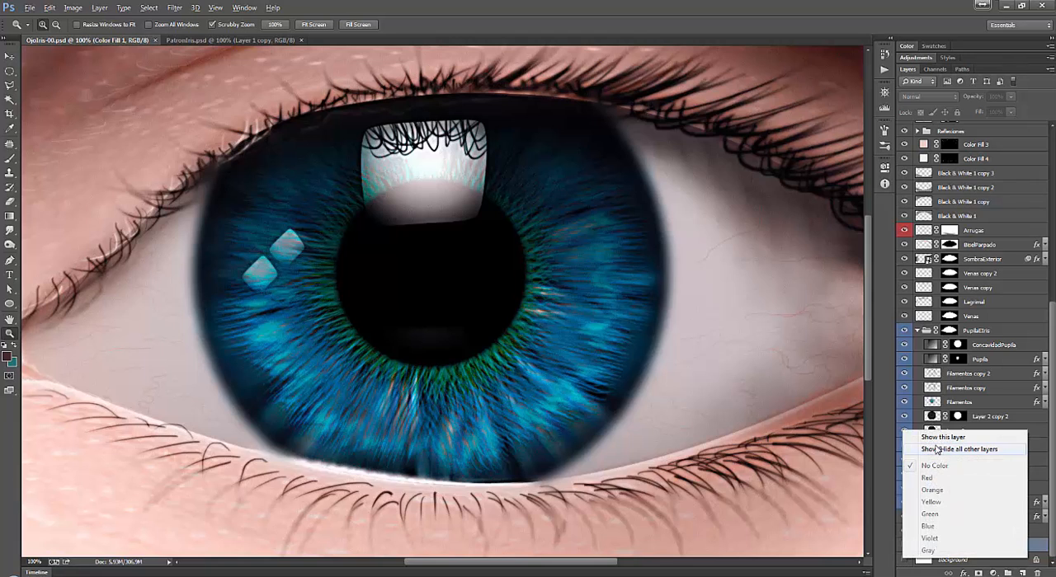
click(906, 567)
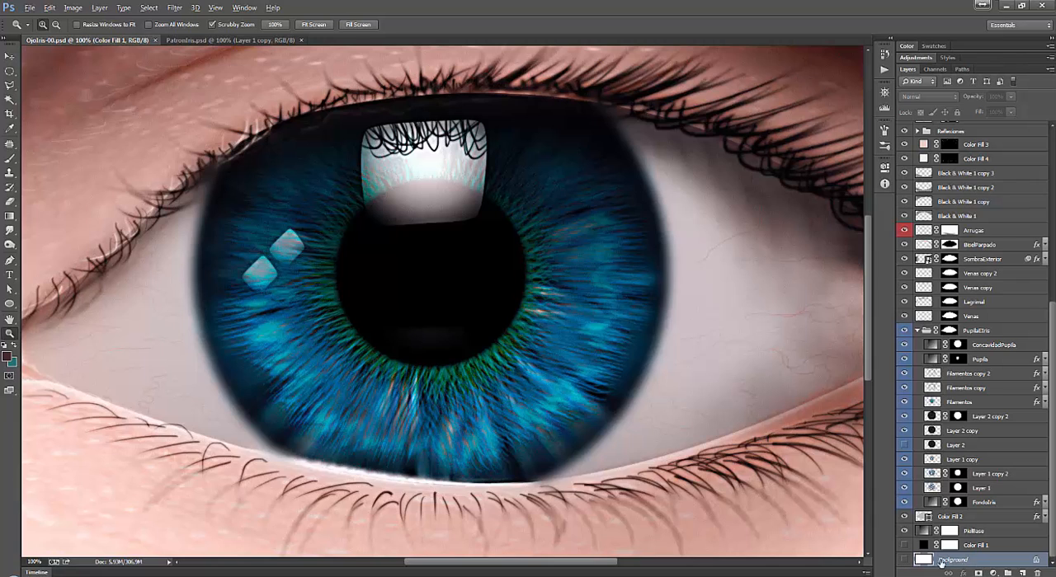
right_click(905, 562)
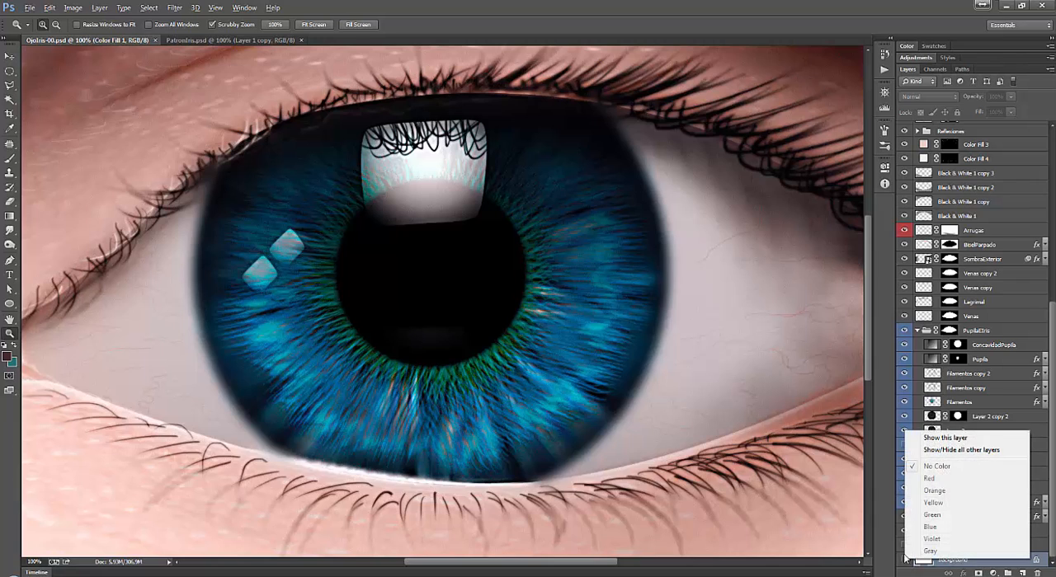
click(957, 451)
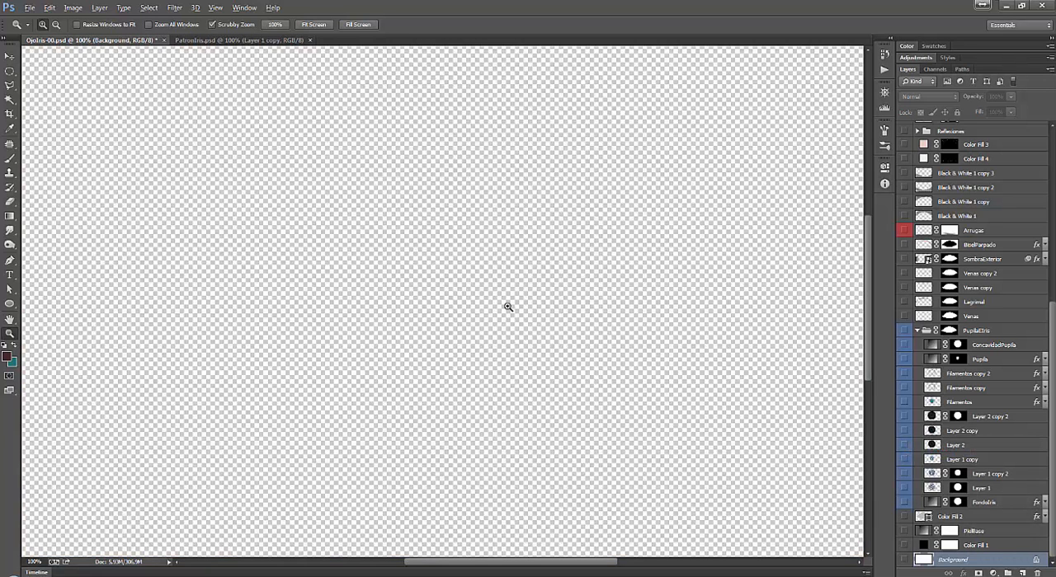
click(904, 561)
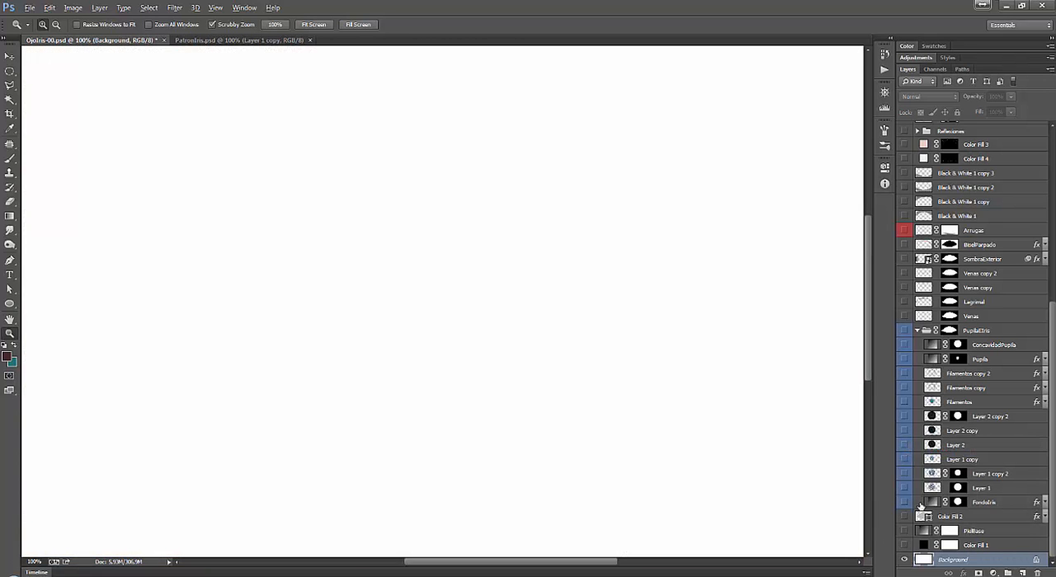
key(ctrl+0)
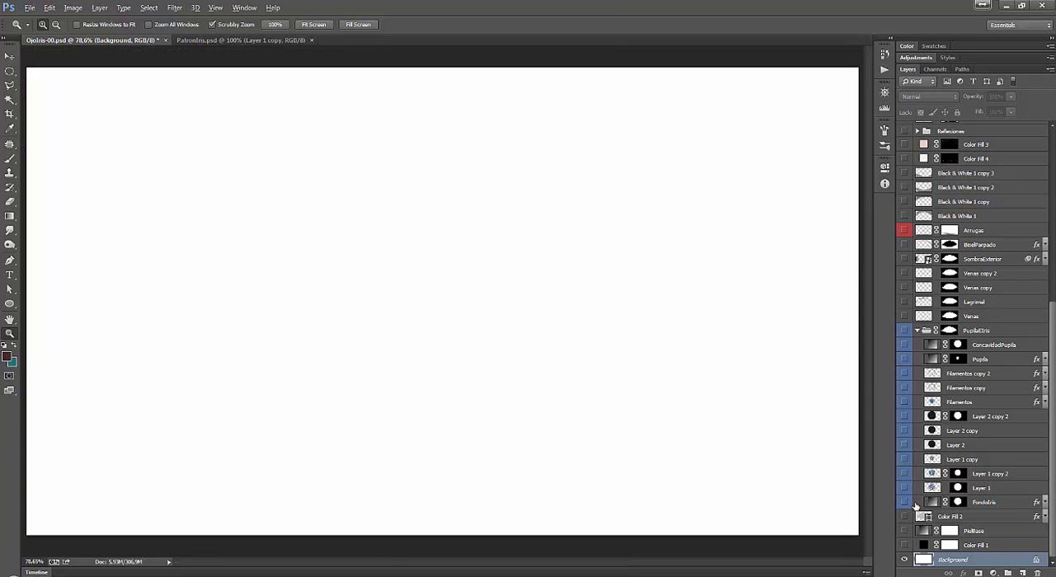
Create a new 852 × 845 pixel RGB document at 72 pixels/inch with white background contents, and close it again.
click(28, 8)
click(39, 20)
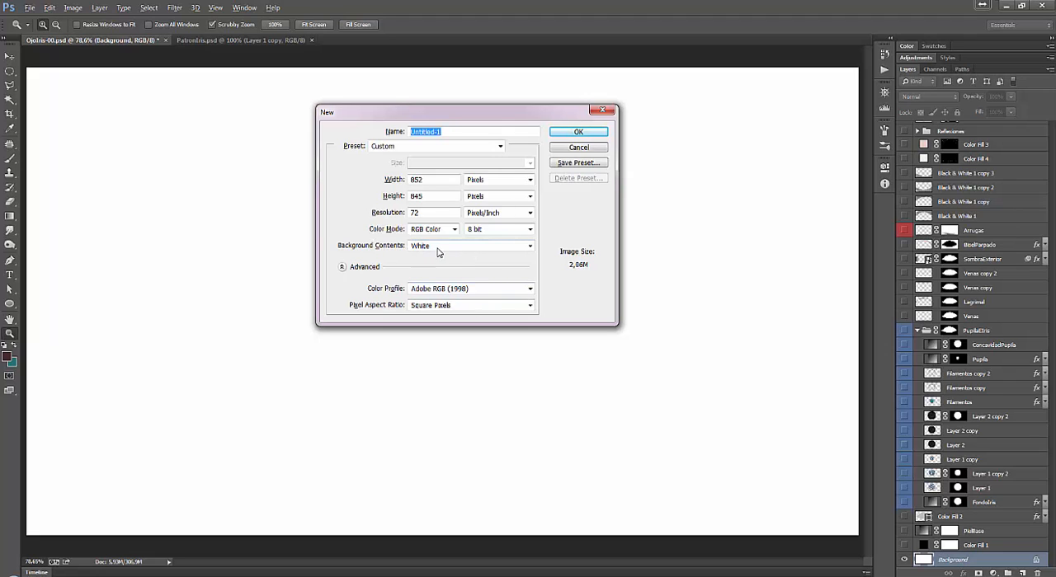
click(578, 132)
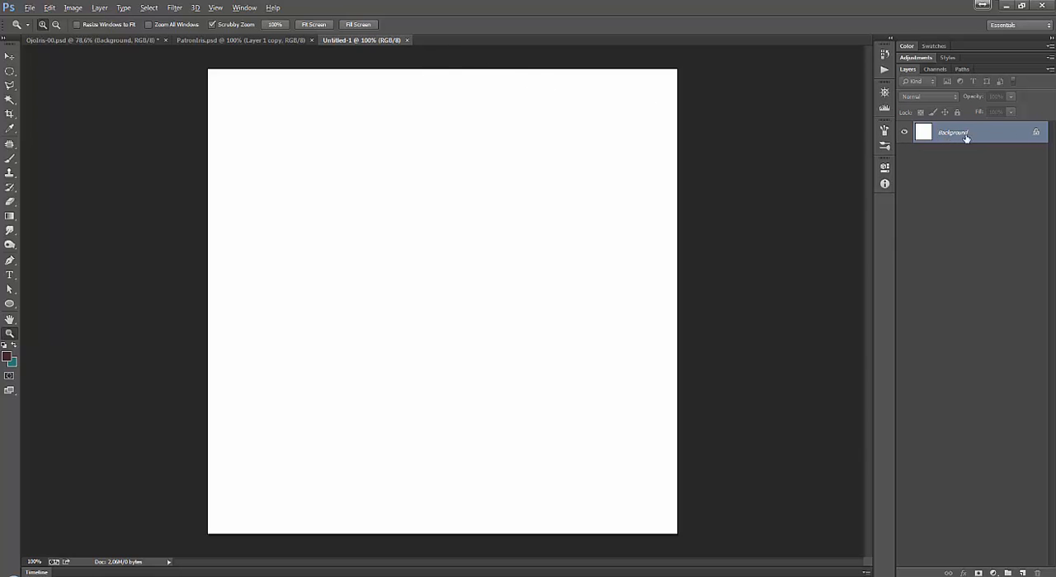
click(407, 41)
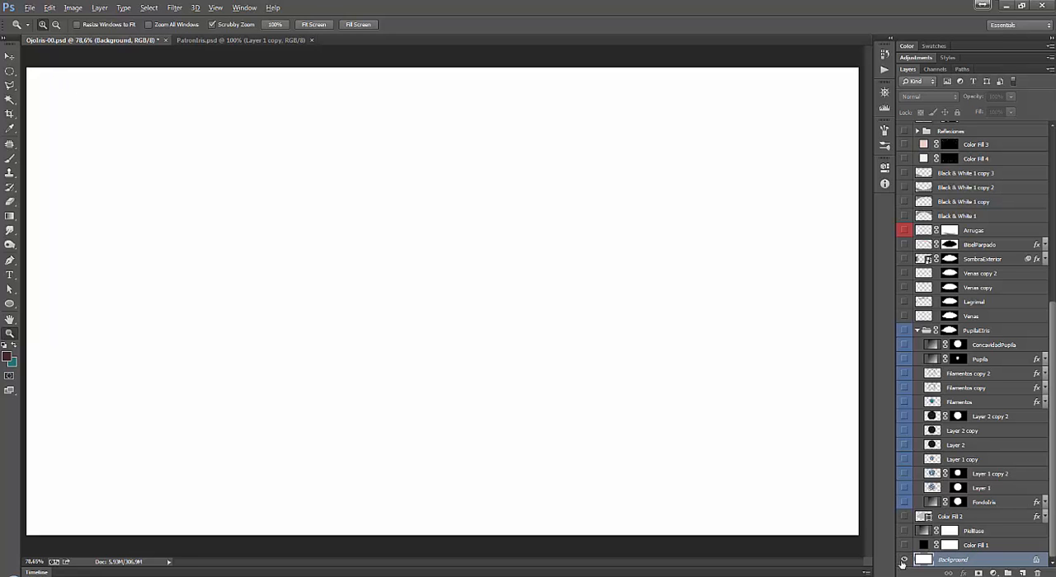
Hide the Background layer, then show and select the black Color Fill 1 layer above it.
click(905, 560)
click(904, 545)
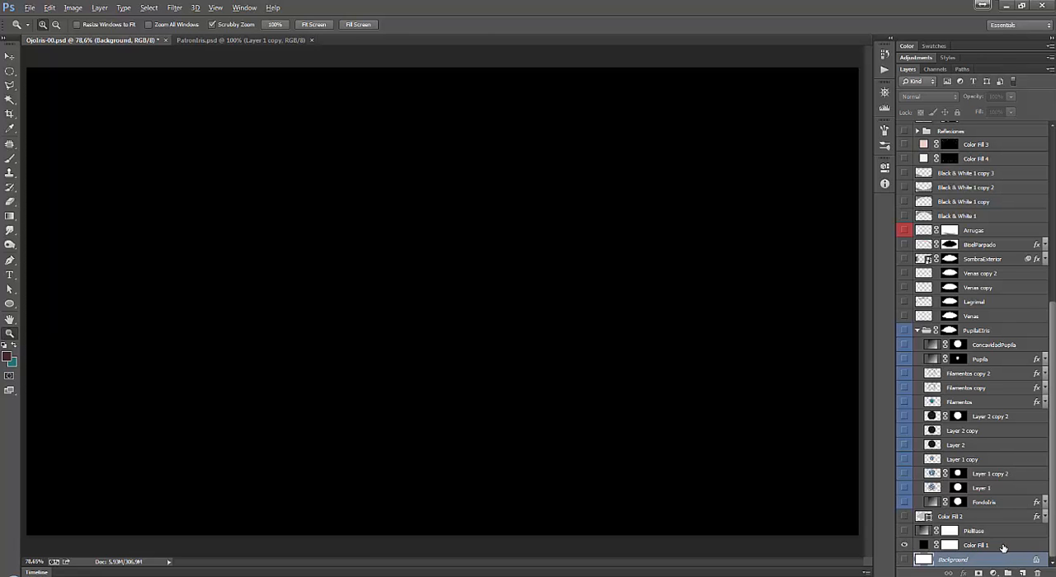
click(1000, 548)
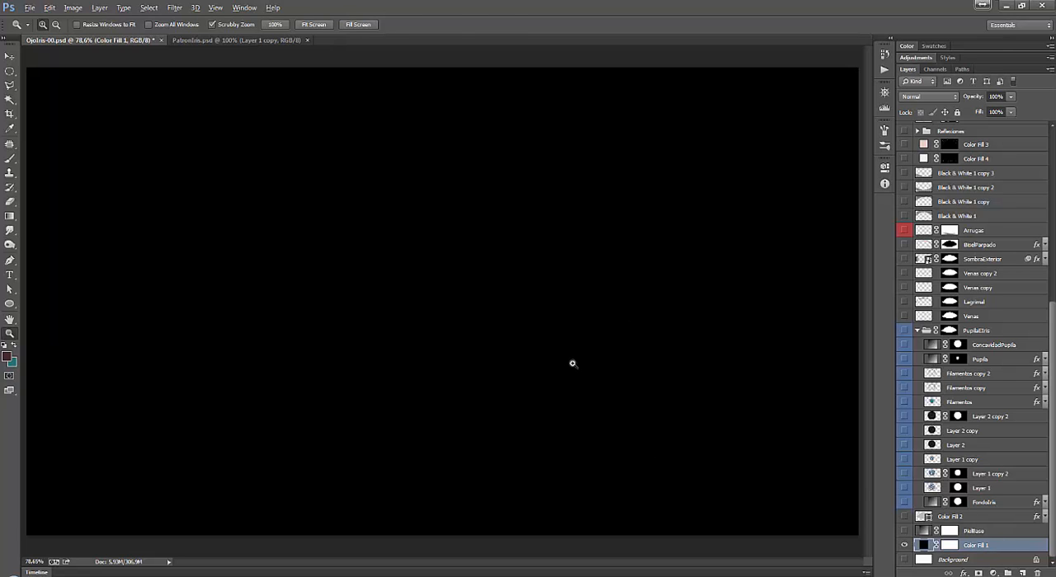
Try to add a new Solid Color fill layer in black (#000000) above Color Fill 1.
key(v)
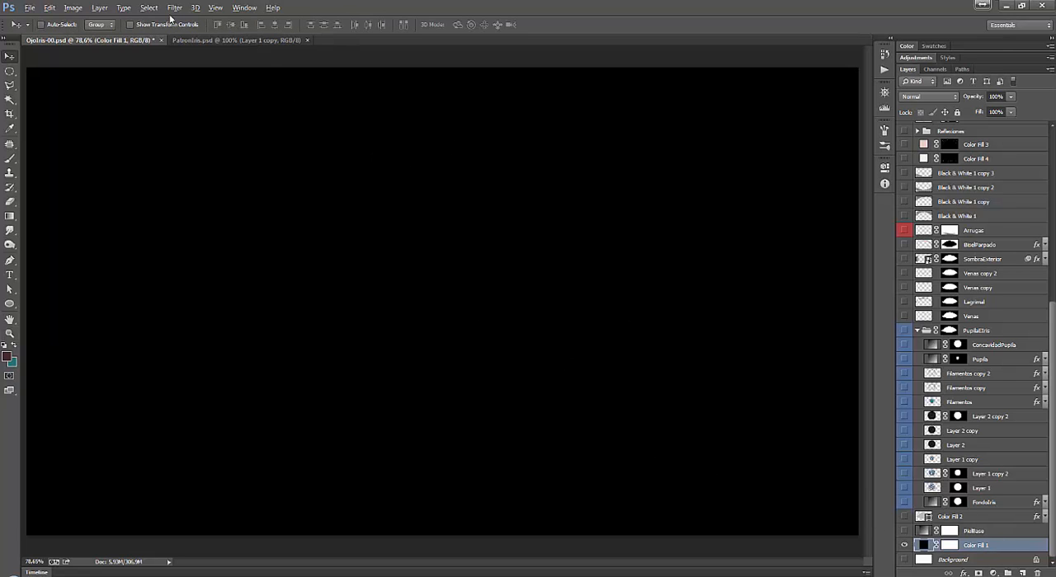
click(102, 8)
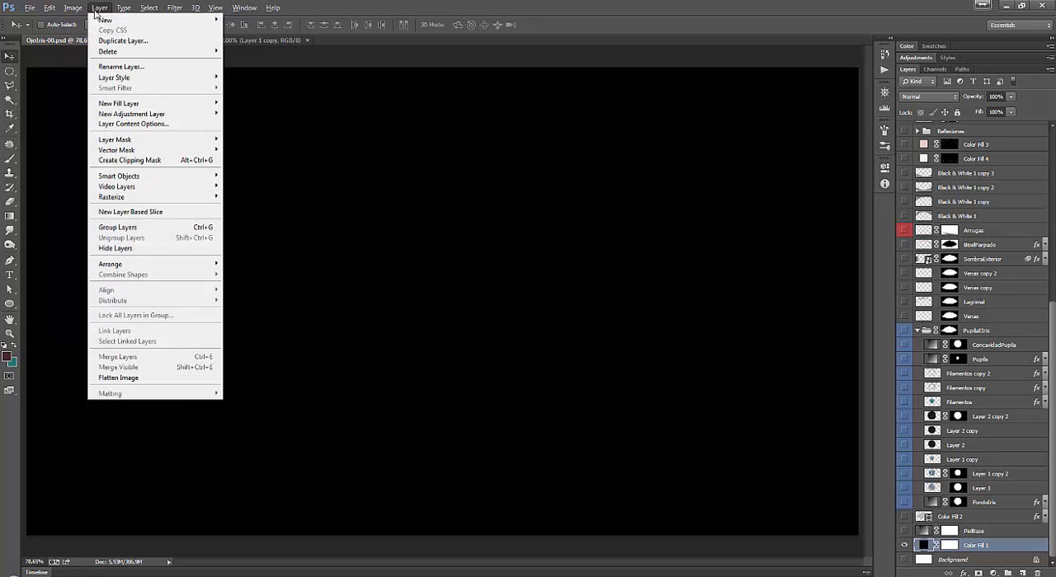
click(106, 8)
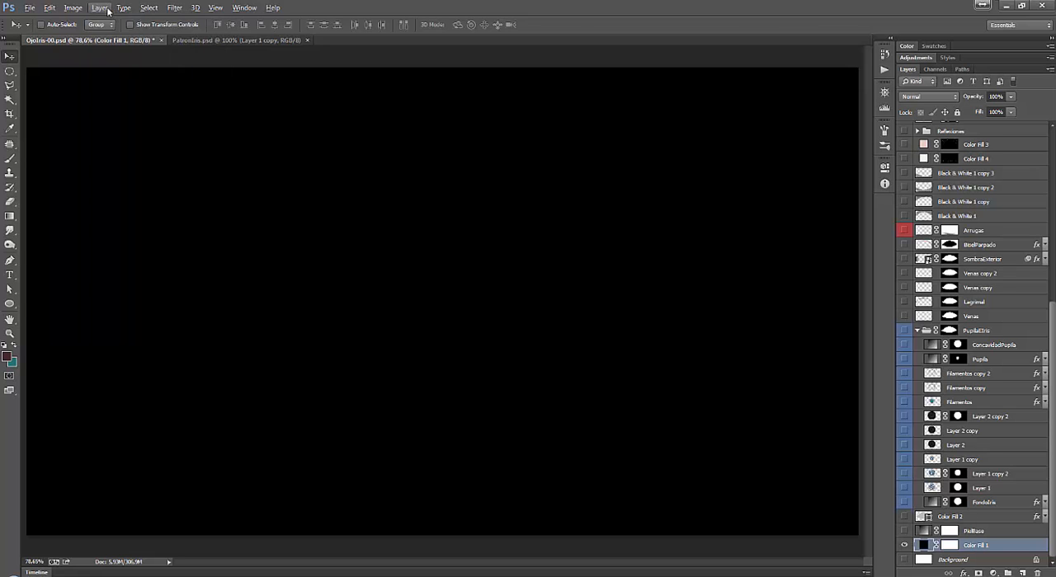
click(104, 9)
mouse_move(176, 104)
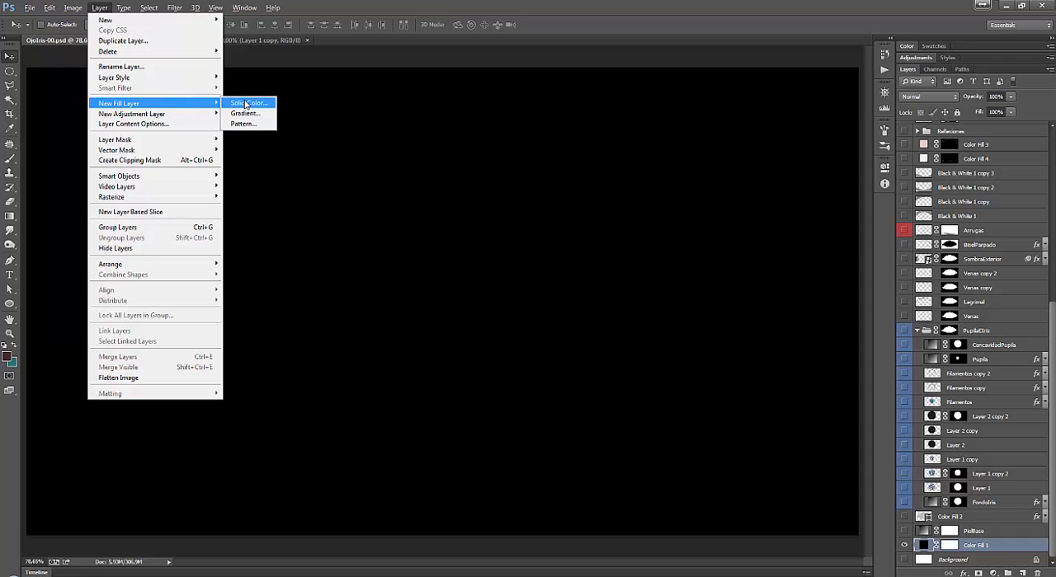
click(247, 103)
click(621, 187)
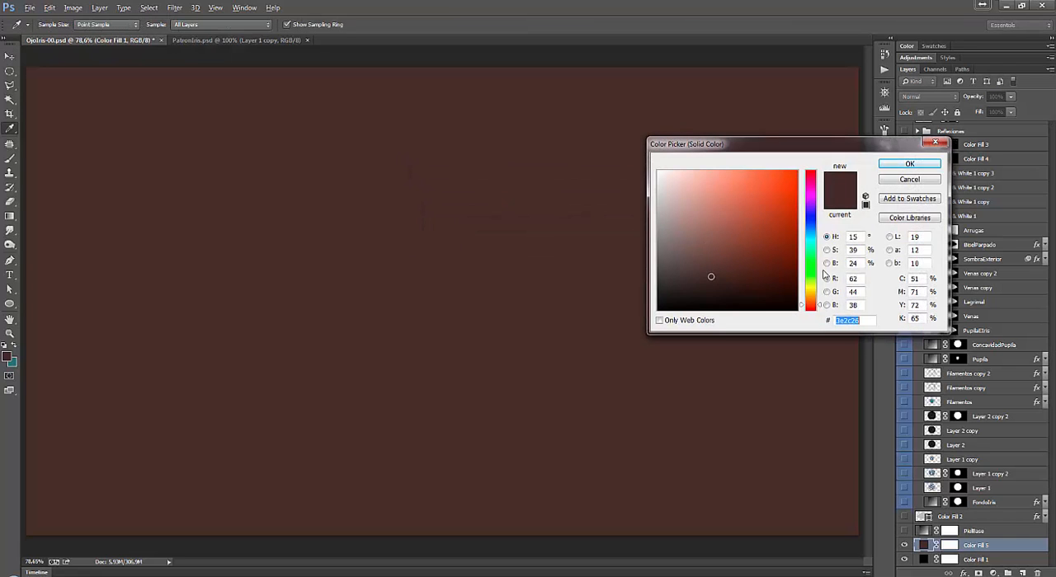
click(658, 311)
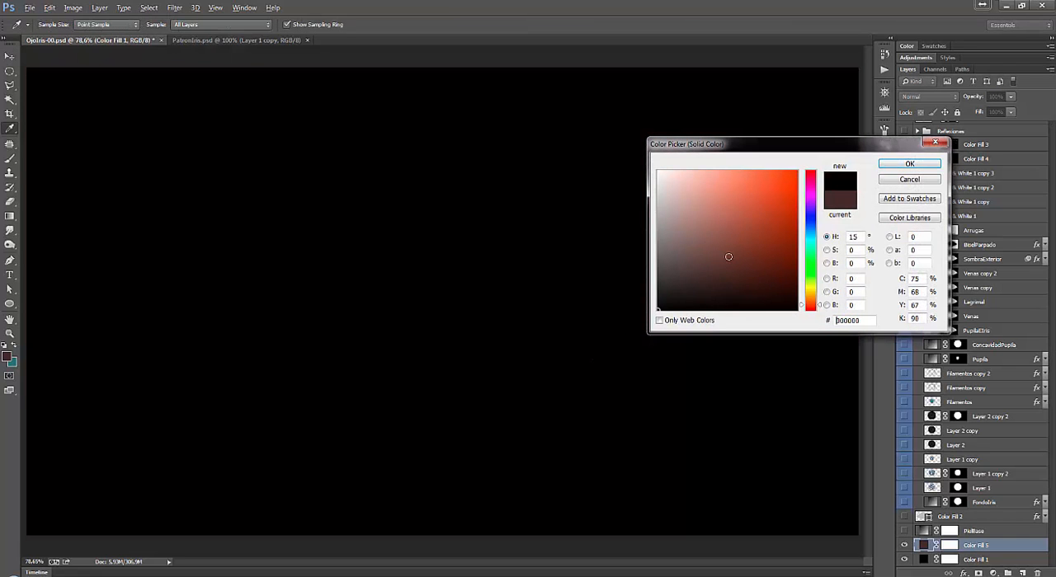
click(909, 180)
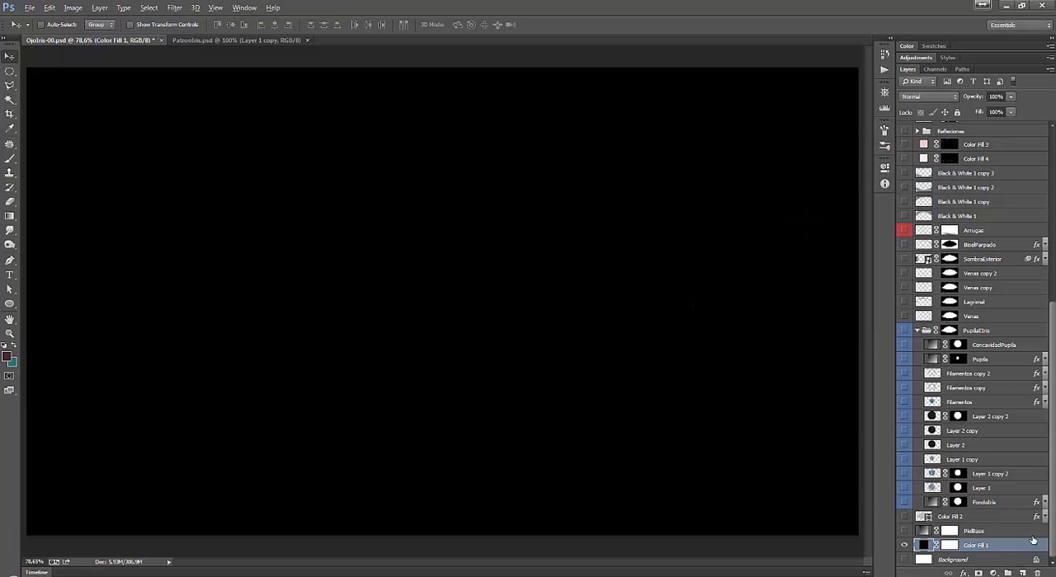
Toggle the Color Fill 1 layer's visibility off and on, then select and show the PielBase gradient layer above it.
click(904, 545)
click(904, 544)
click(1005, 532)
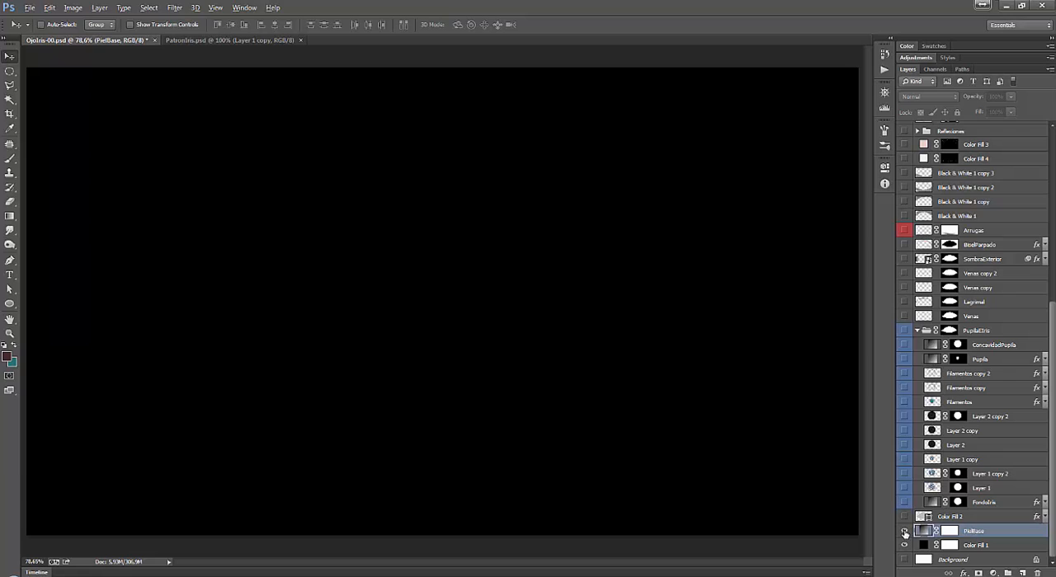
click(904, 531)
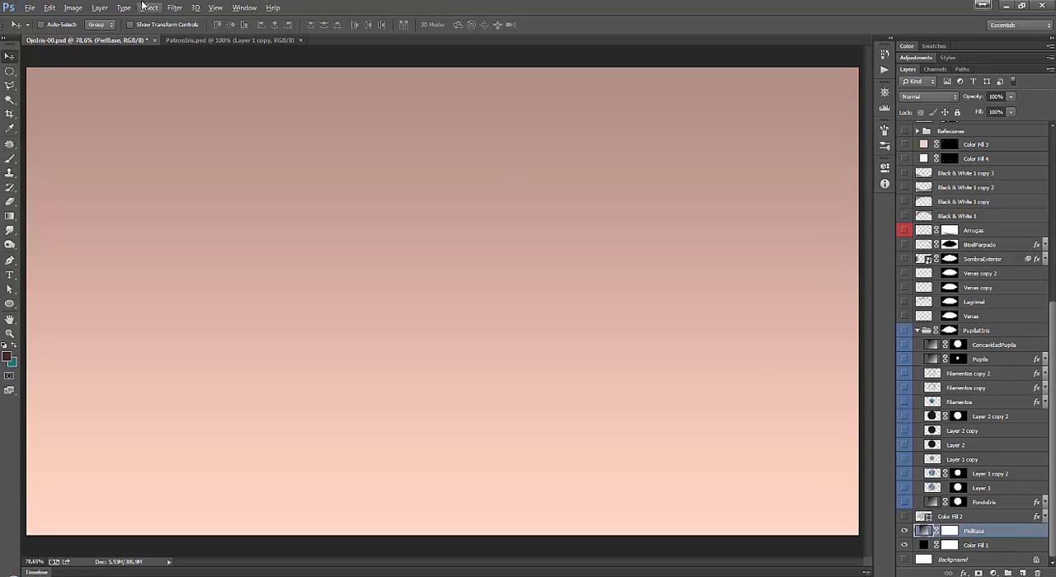
Try a new Gradient fill layer above PielBase, previewing presets such as Blue, Red, Yellow and Chrome, and cancel it.
click(100, 7)
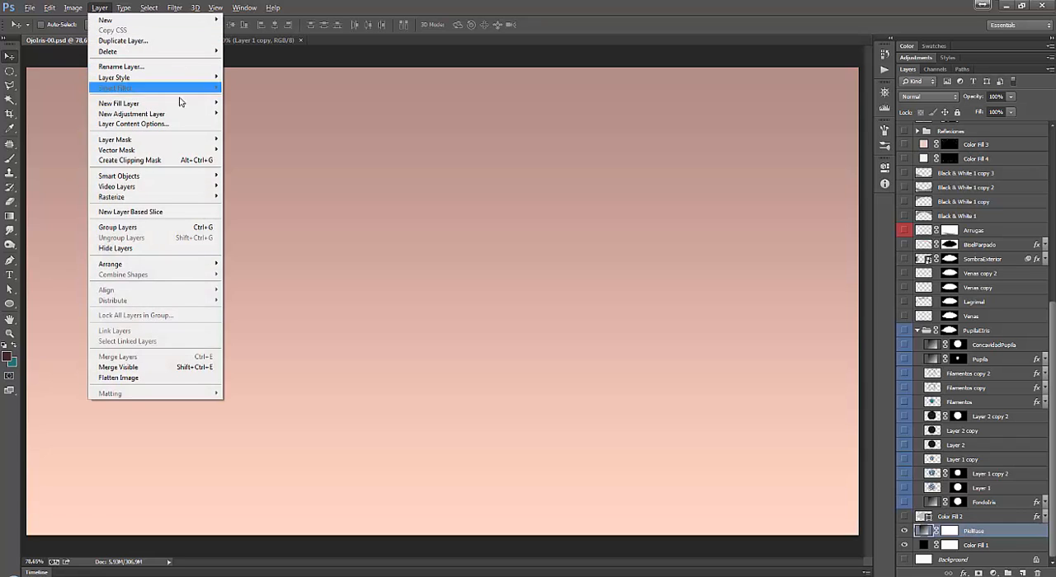
mouse_move(189, 106)
click(246, 113)
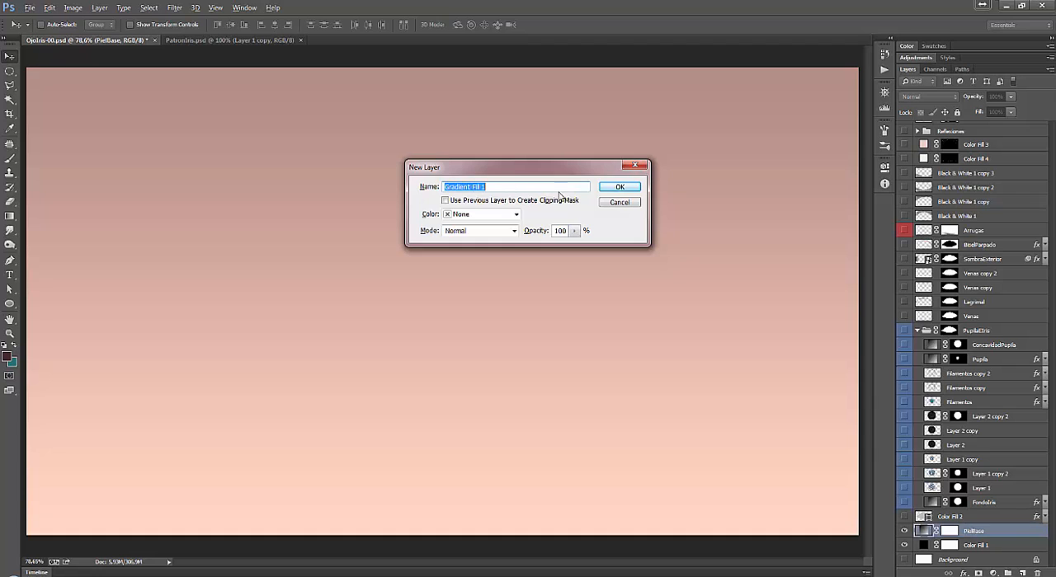
click(617, 188)
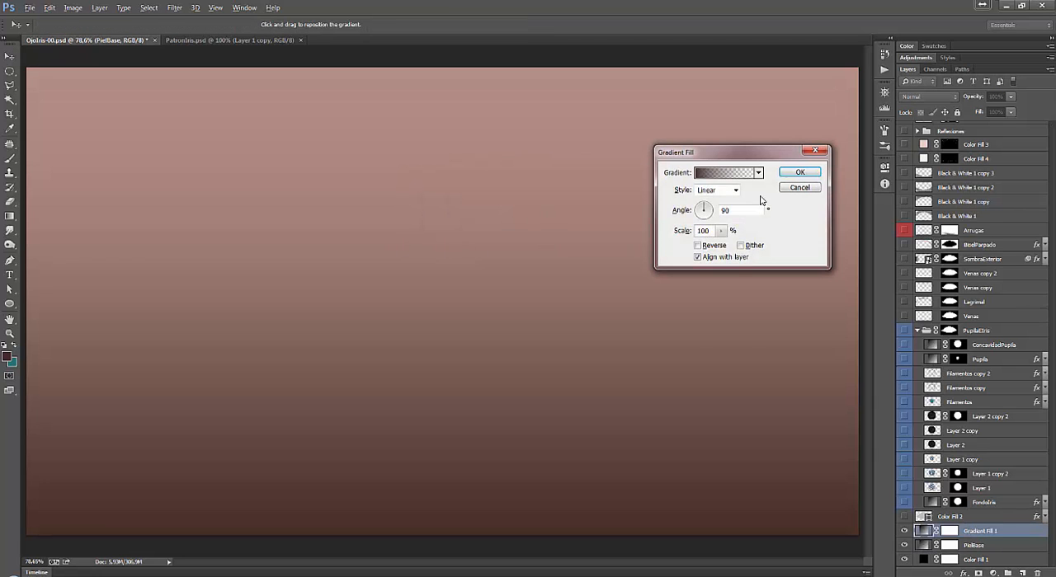
click(722, 173)
click(811, 338)
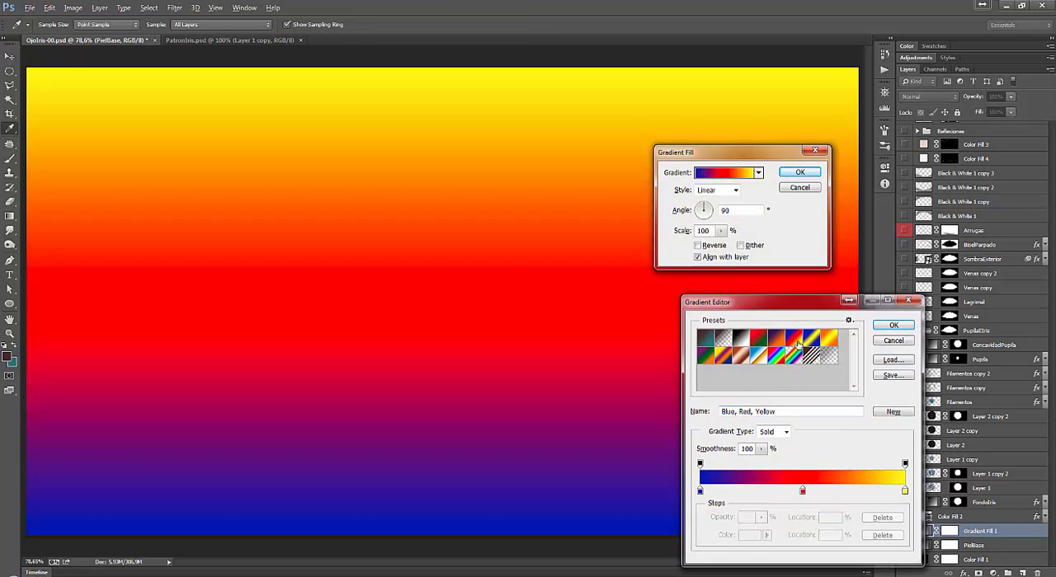
click(742, 338)
click(705, 338)
click(722, 356)
click(759, 357)
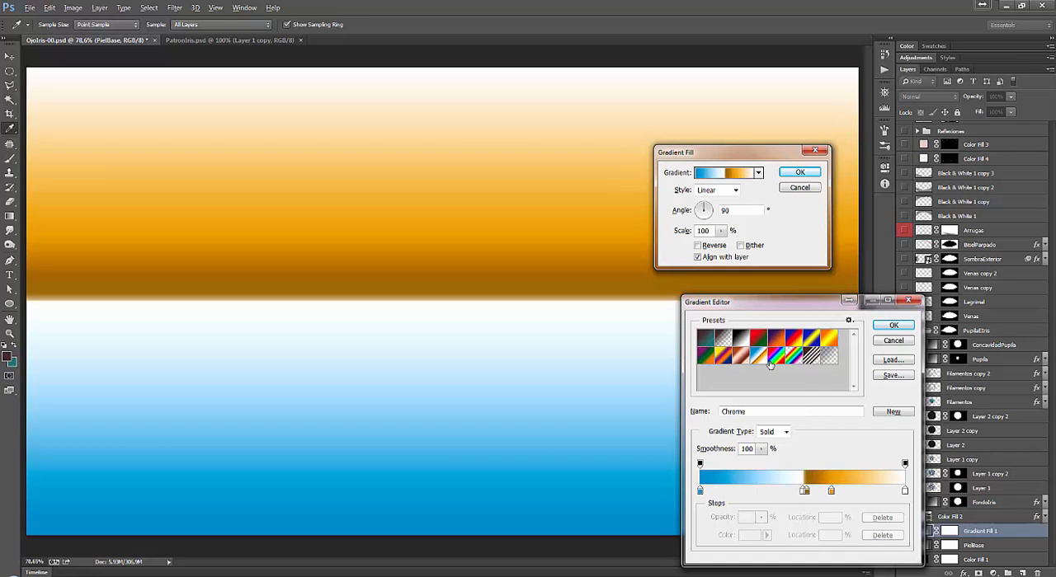
click(907, 341)
click(799, 187)
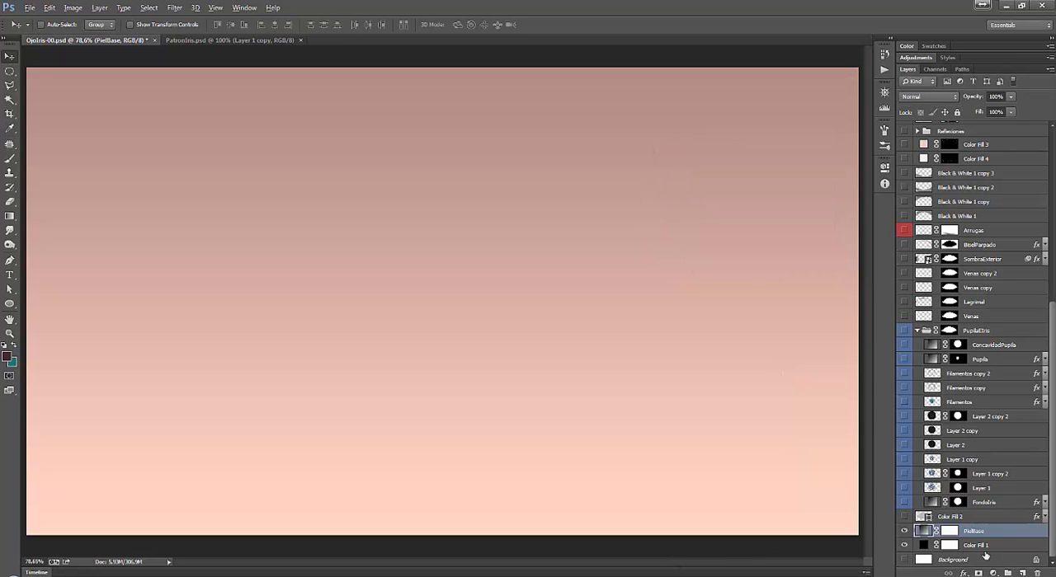
Open the PielBase layer's gradient for editing, inspect both end colour stops, and add it as a new Custom preset.
double_click(924, 533)
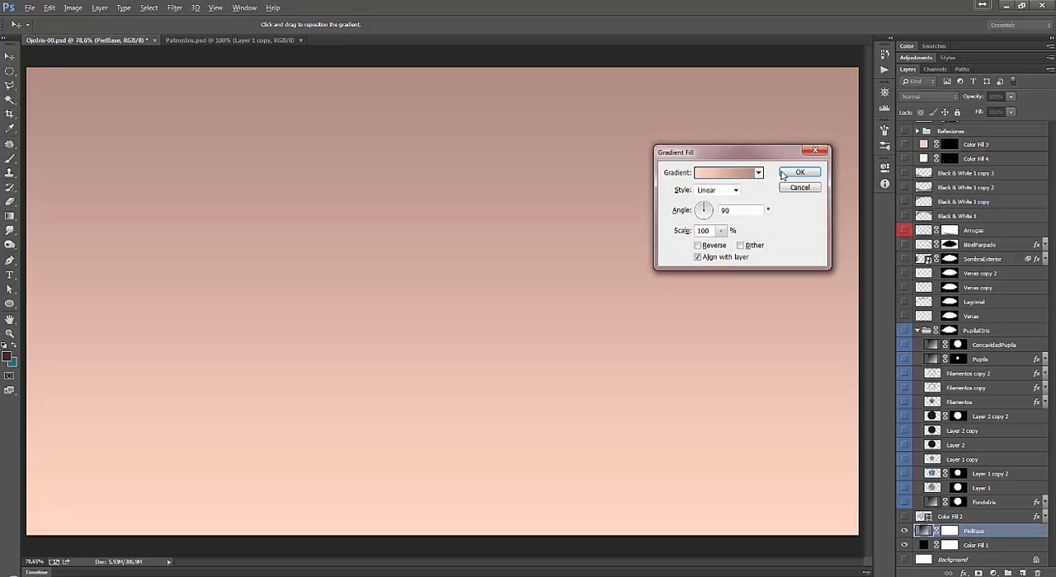
click(717, 174)
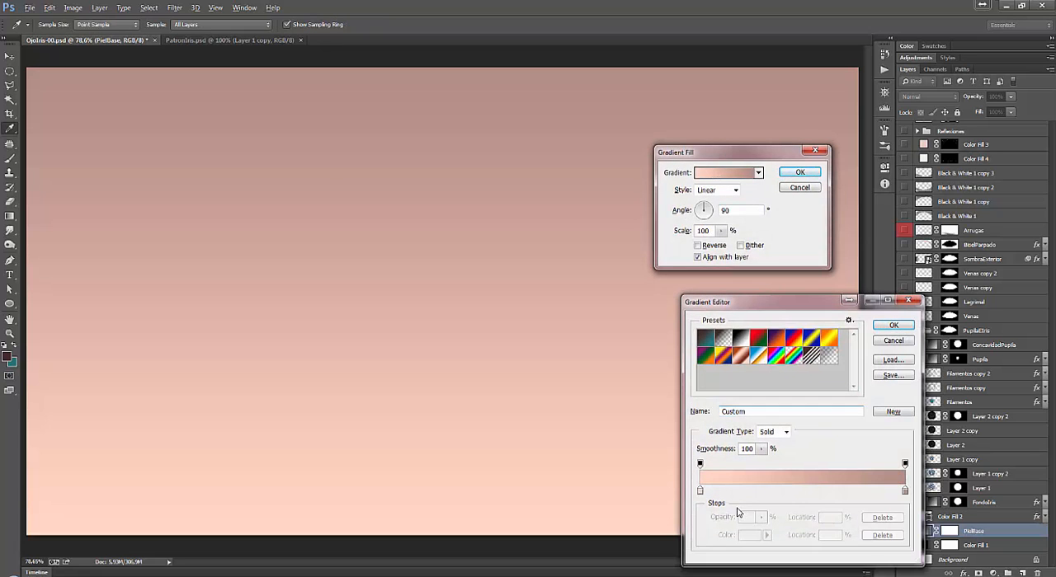
click(699, 492)
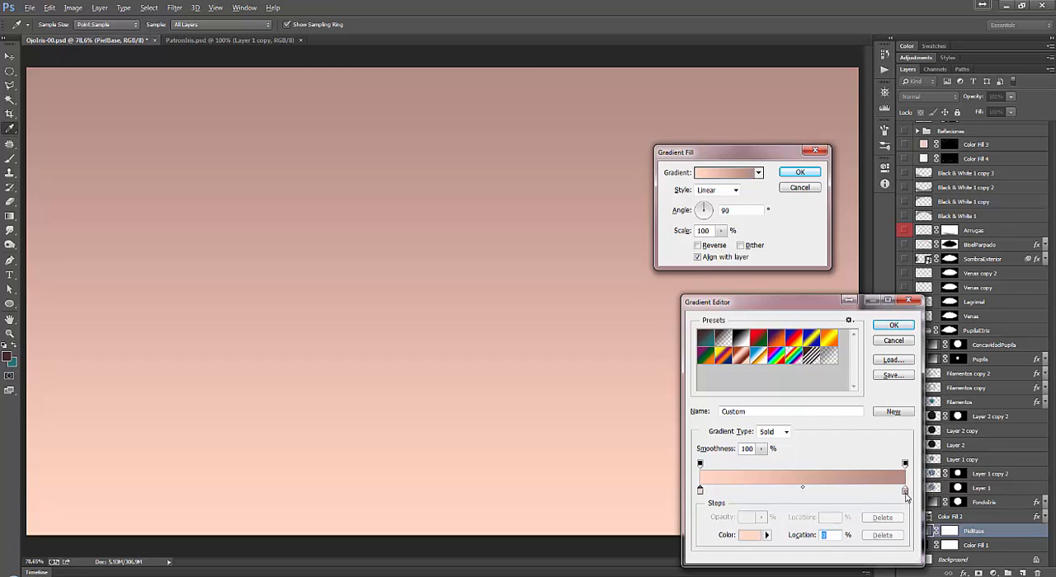
click(905, 493)
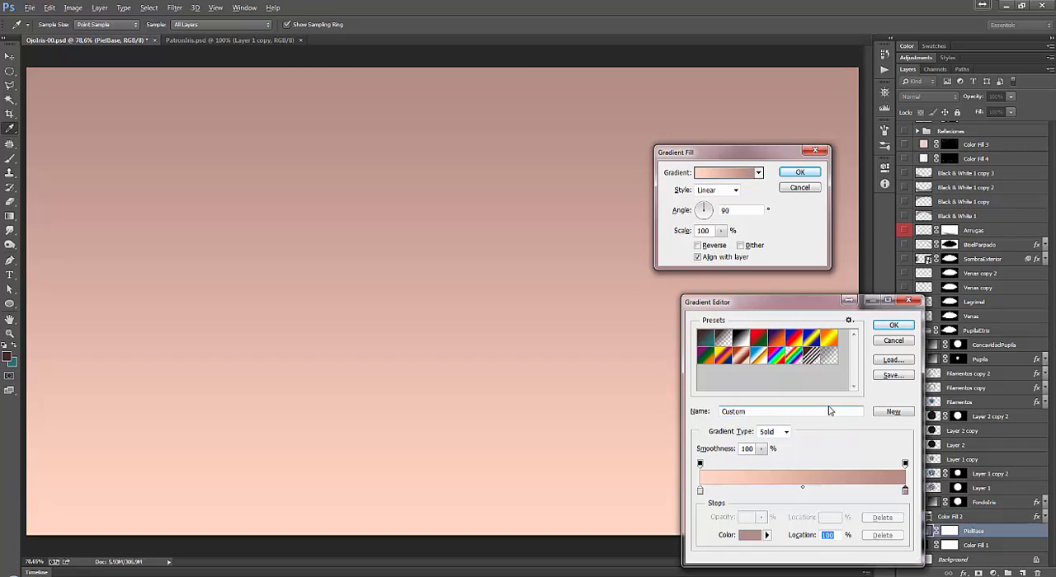
click(892, 412)
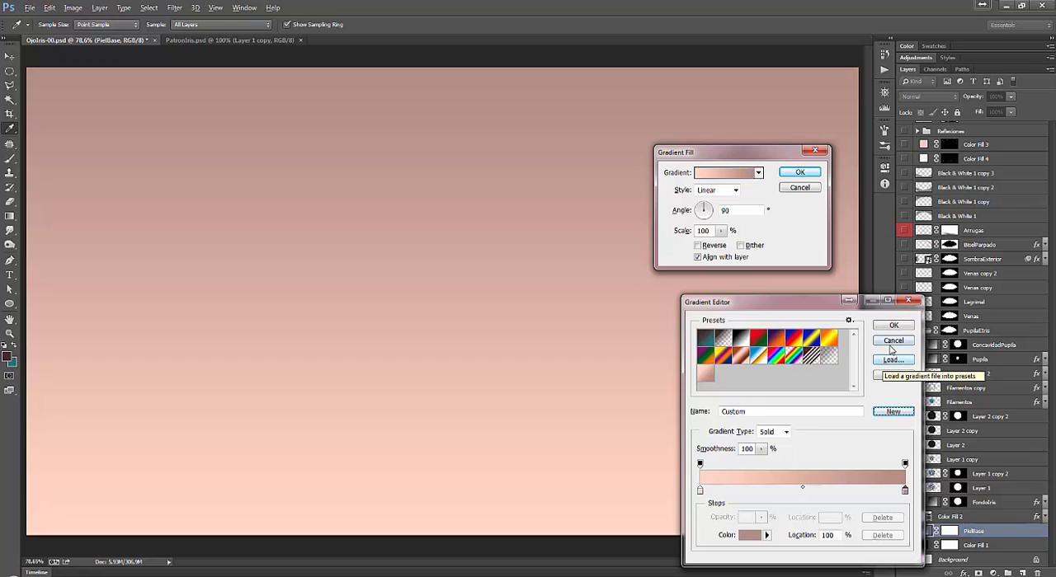
Save the gradient presets to a file named Piel-01 and leave the PielBase gradient settings without applying changes.
click(891, 377)
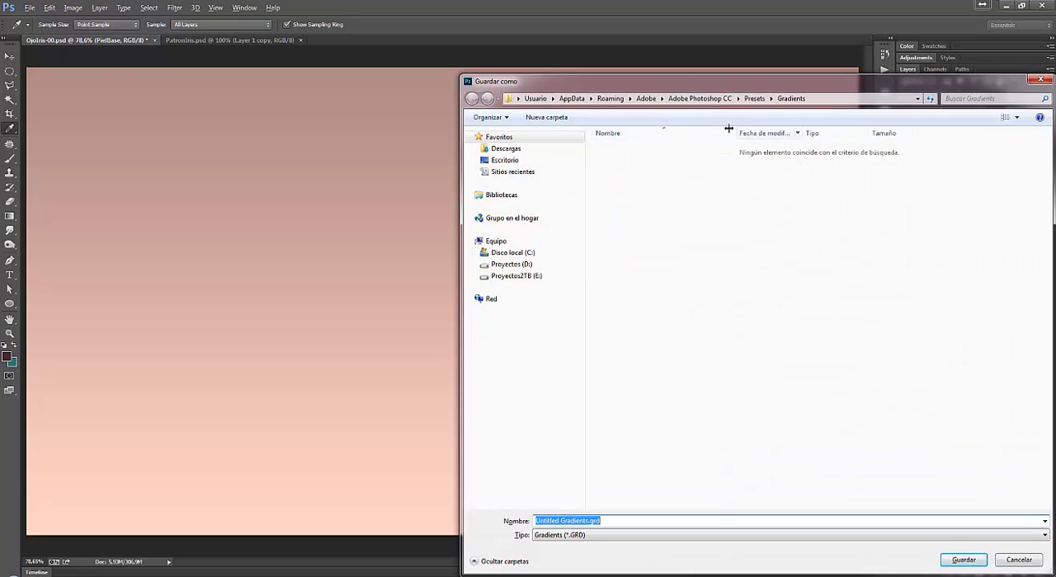
text(Pie)
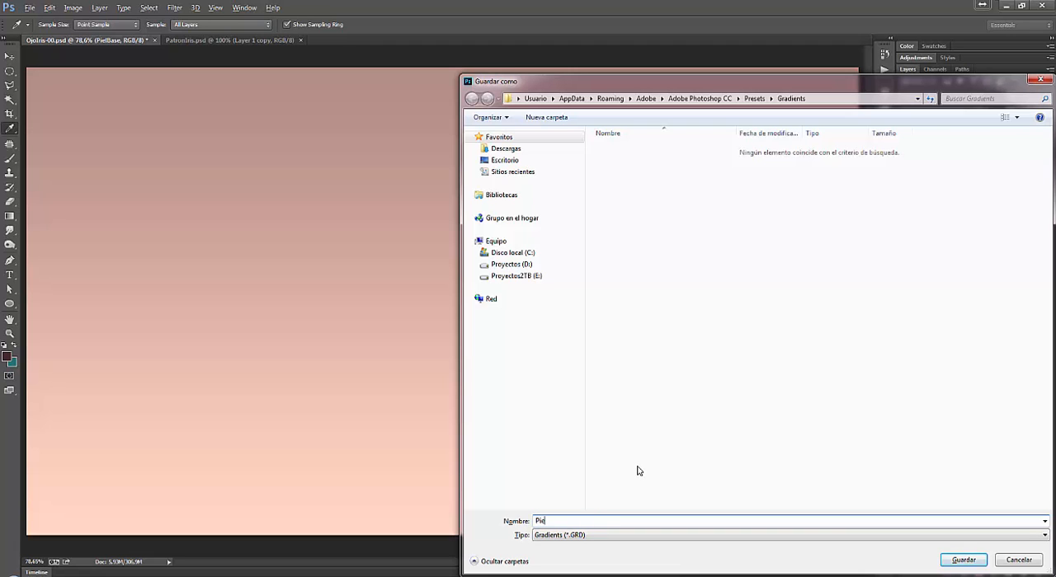
text(l-01)
key(Return)
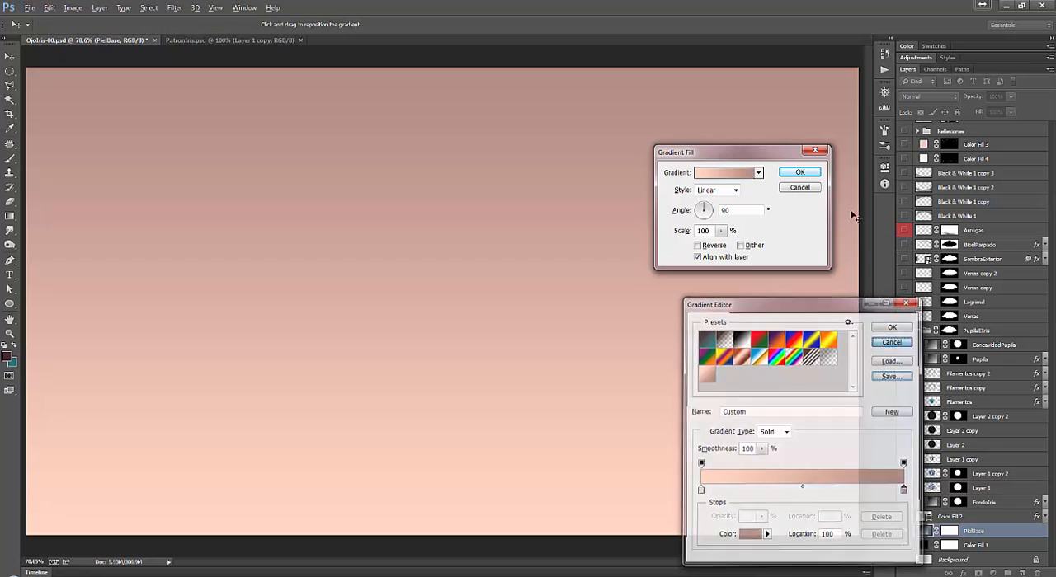
click(894, 342)
click(799, 188)
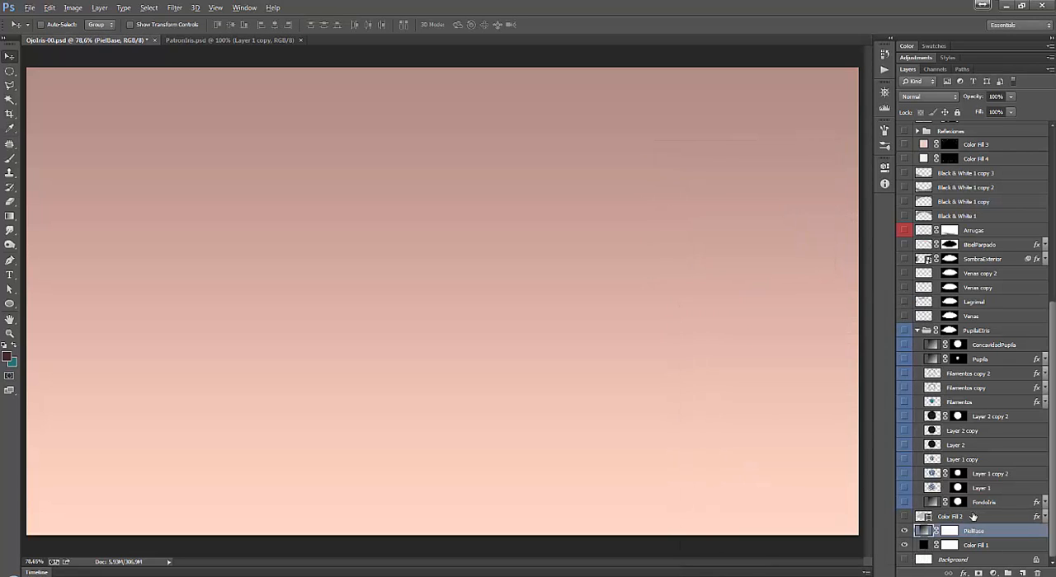
Show the grey eye-shaped Color Fill 2 layer above PielBase and select it.
click(903, 517)
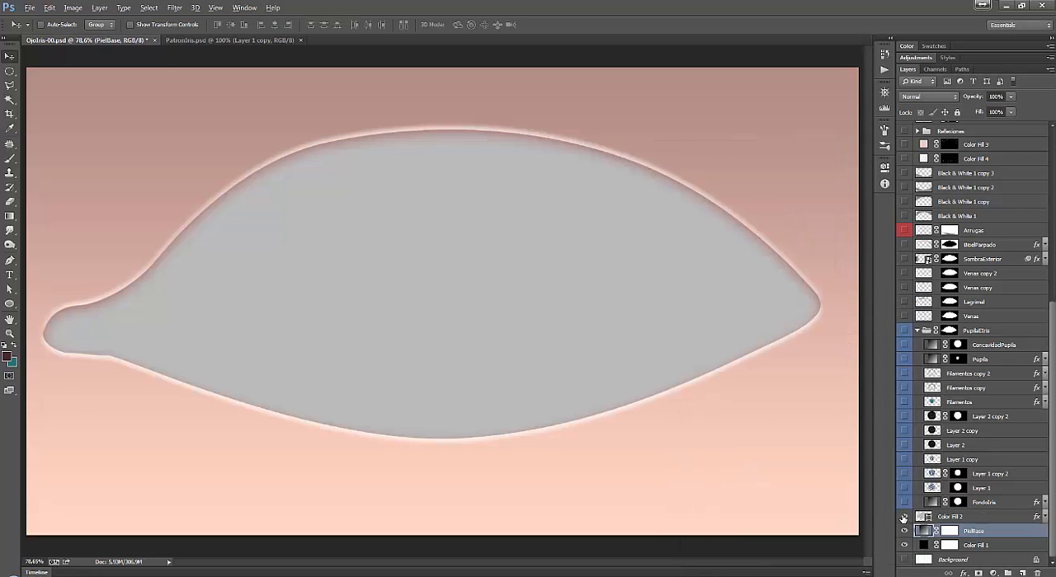
click(903, 518)
click(903, 518)
click(919, 518)
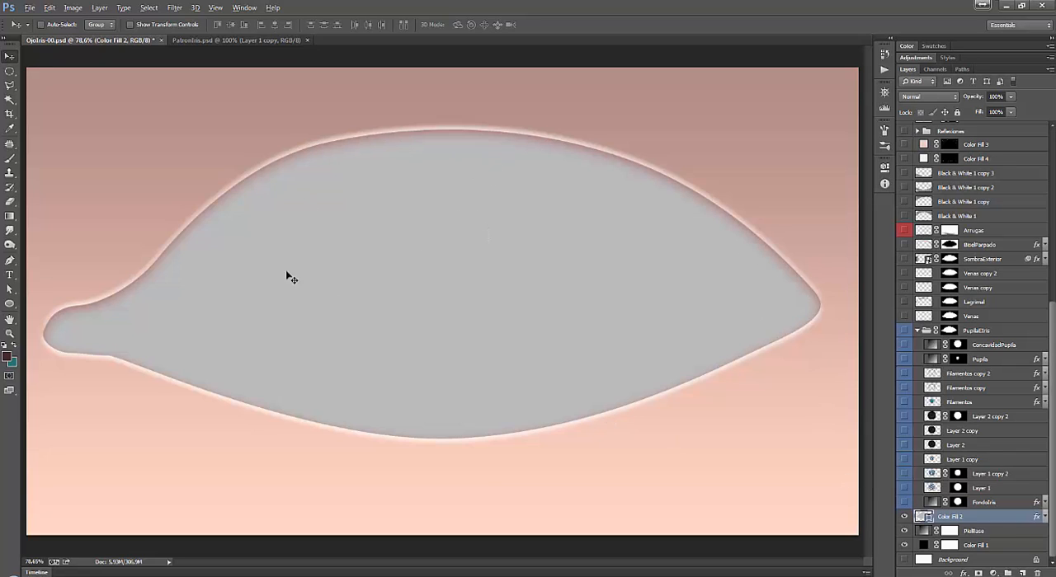
Display the document's saved paths and select the Ojo-ParteBlanca path outlining the eye.
click(962, 69)
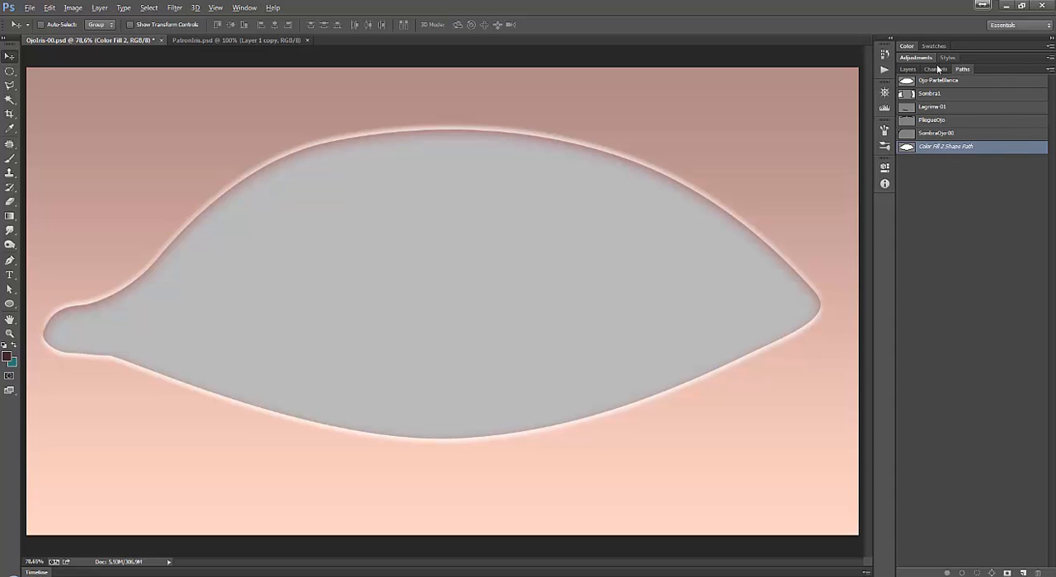
click(244, 7)
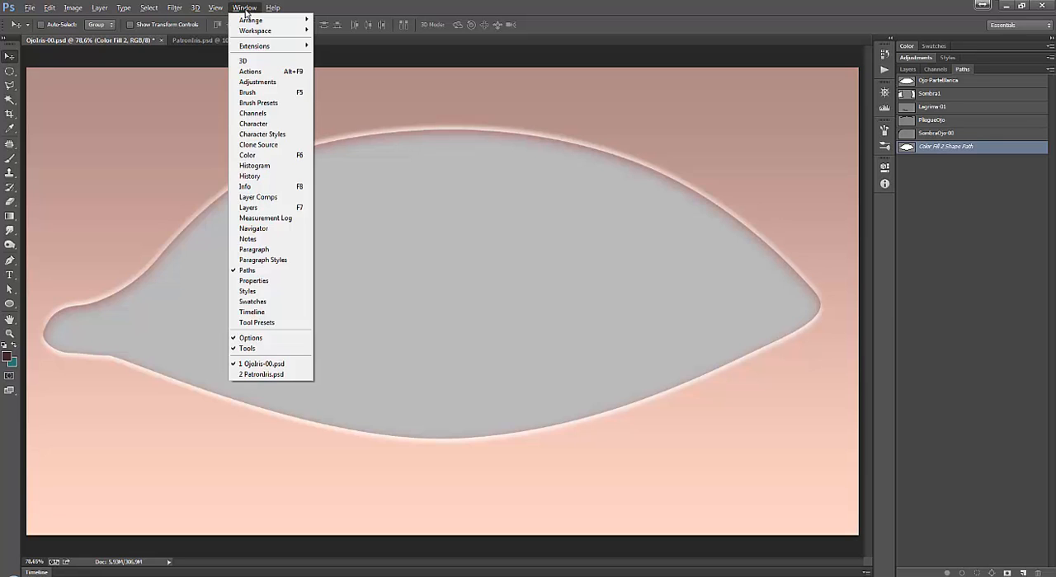
click(259, 272)
click(244, 7)
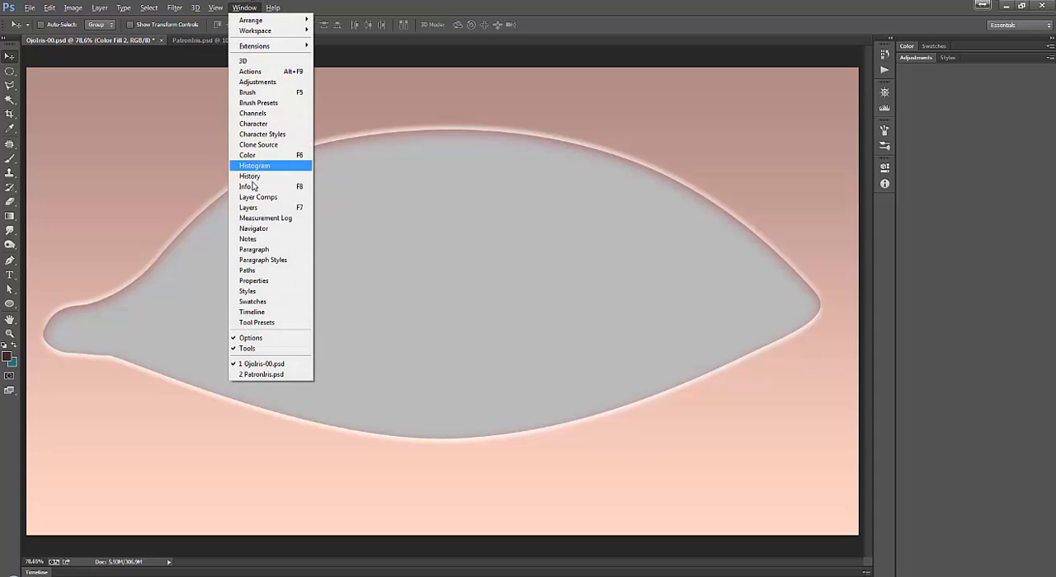
click(267, 273)
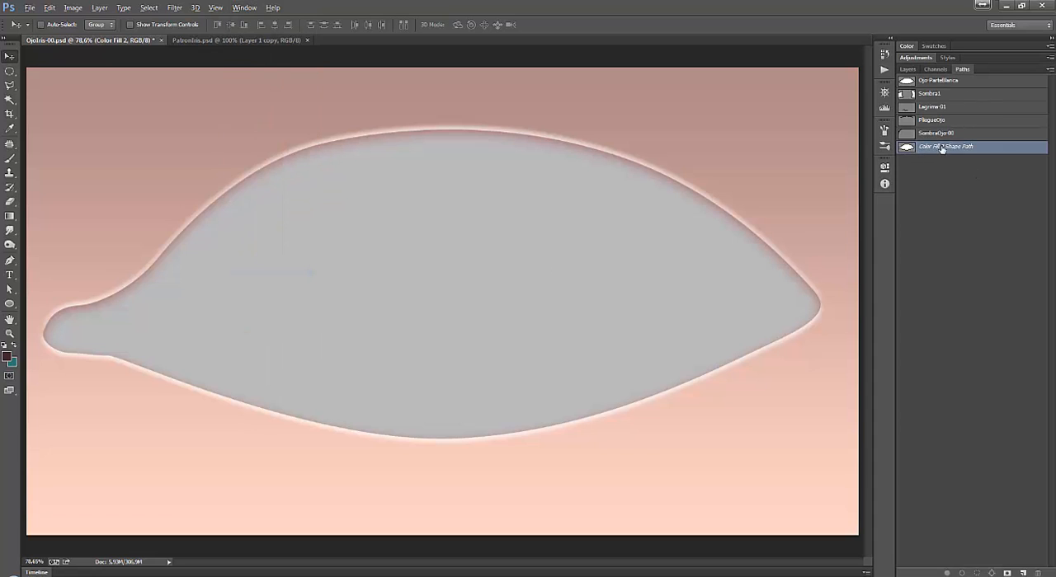
click(936, 81)
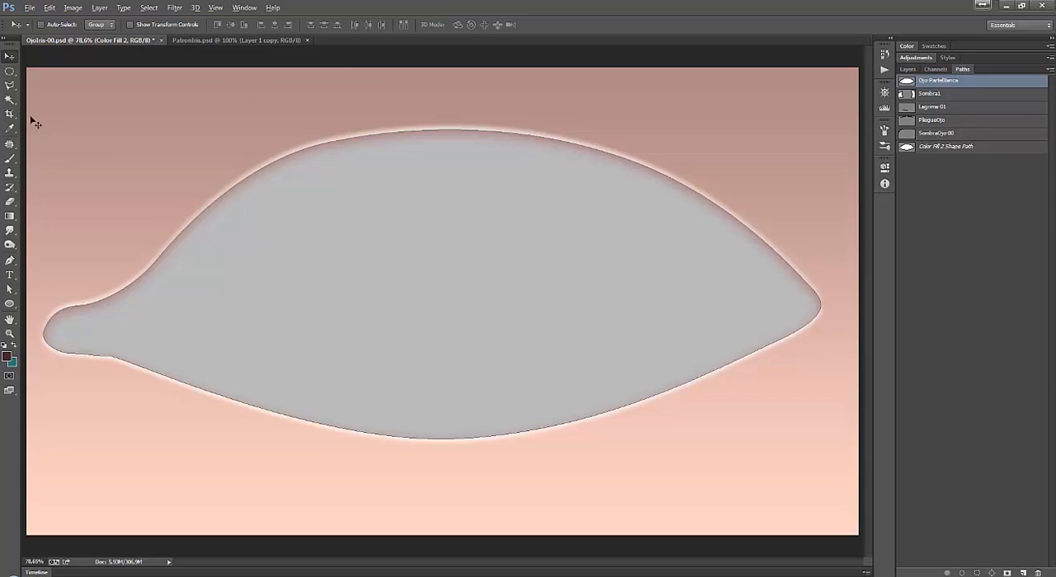
Try out the Pen tool in Path mode by sketching straight and curved segments on the skin area above the eye's narrow corner.
click(10, 261)
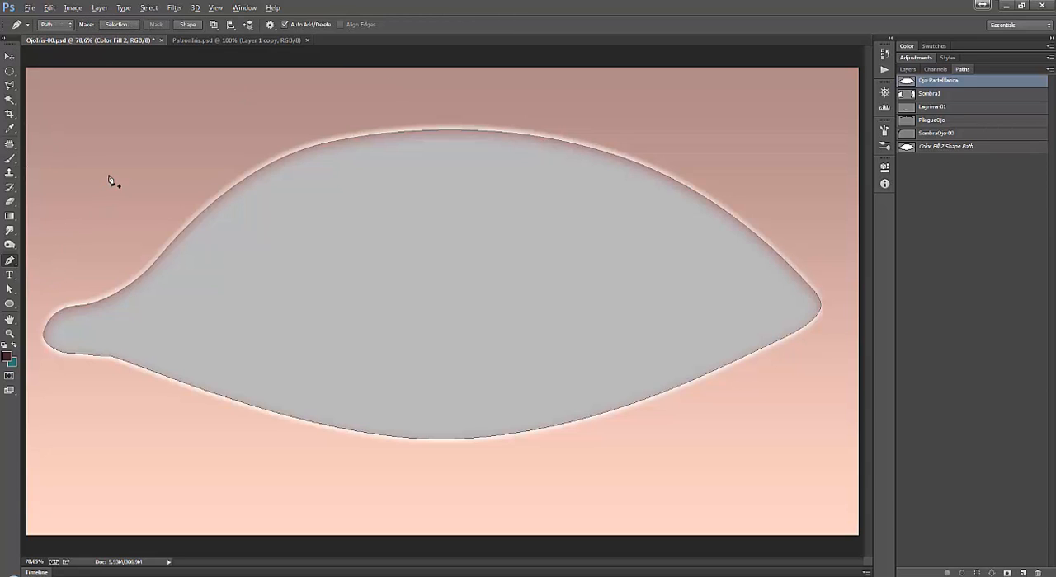
click(99, 150)
drag(162, 111, 197, 105)
drag(206, 109, 200, 128)
drag(177, 196, 193, 194)
drag(101, 152, 79, 130)
alt+click(187, 170)
drag(212, 150, 159, 189)
Undo the practice Pen tool segments drawn above the eye shape.
key(ctrl+alt+z)
key(ctrl+alt+z)
key(ctrl+alt+z)
key(ctrl+alt+z)
key(ctrl+alt+z)
key(ctrl+alt+z)
key(ctrl+alt+z)
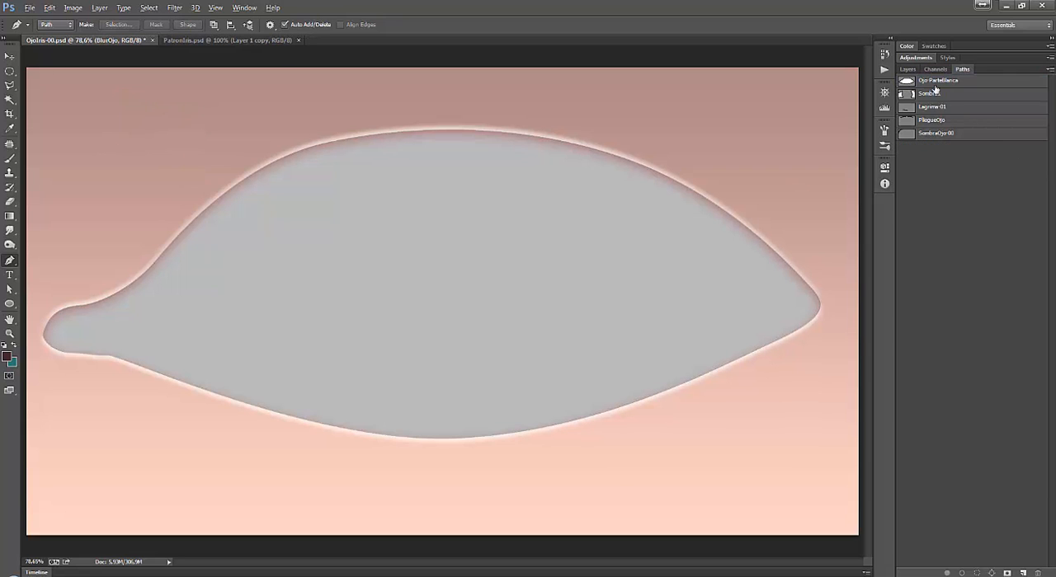
Select the Ojo-ParteBlanca path and try to add a named Gradient fill layer masked by that path.
click(908, 82)
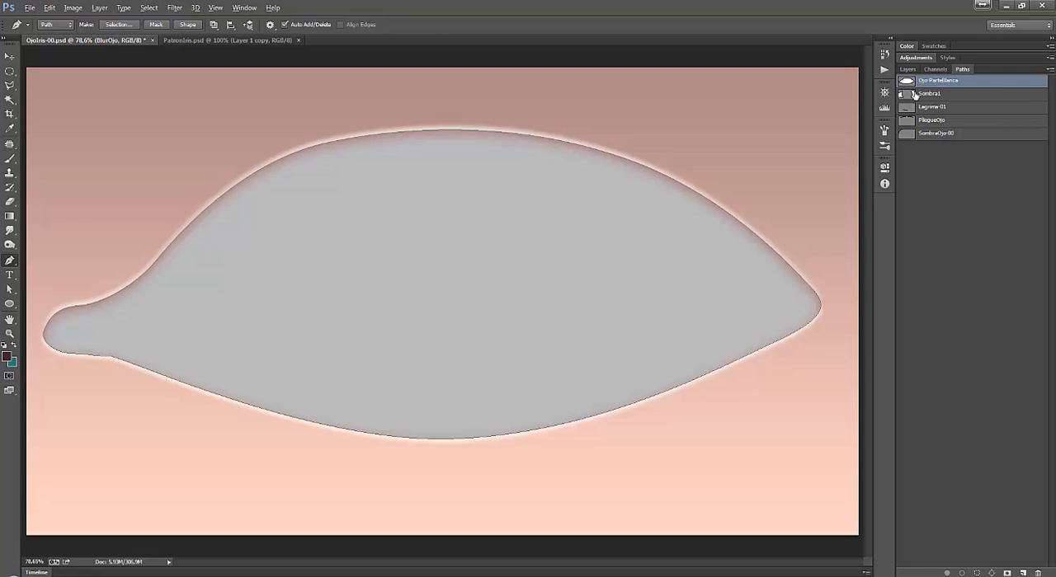
click(908, 69)
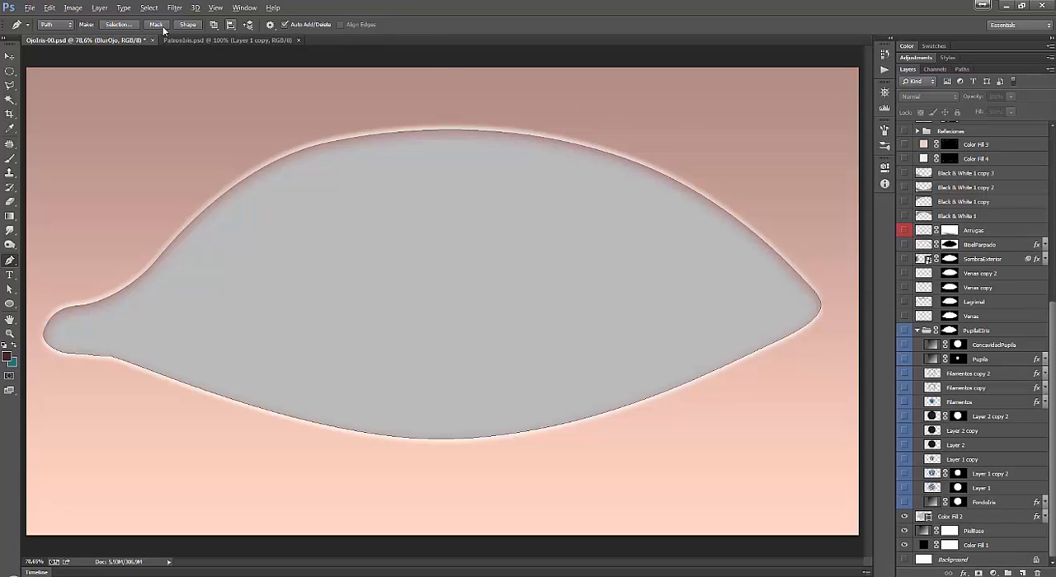
click(100, 9)
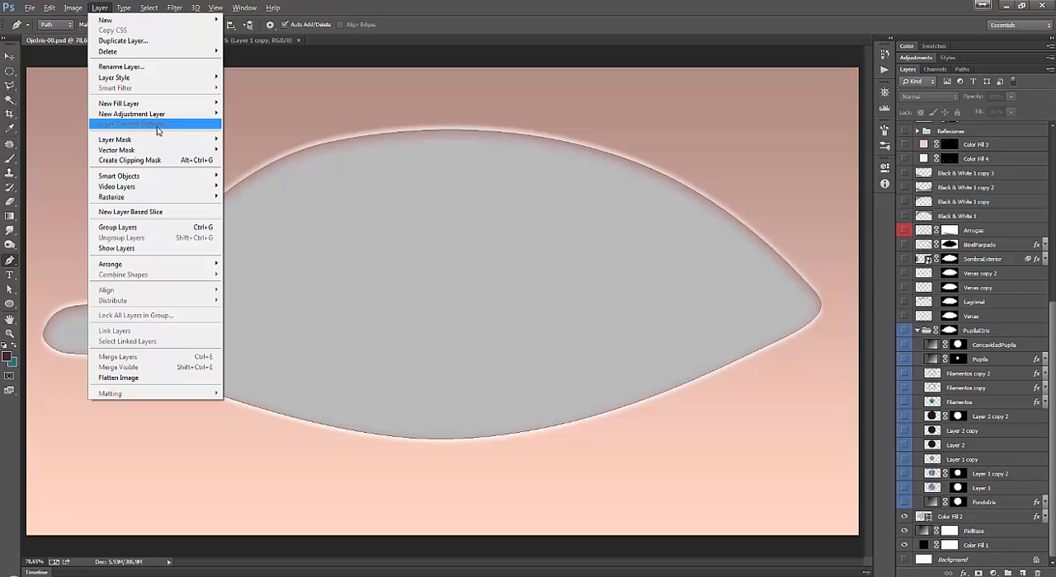
mouse_move(165, 104)
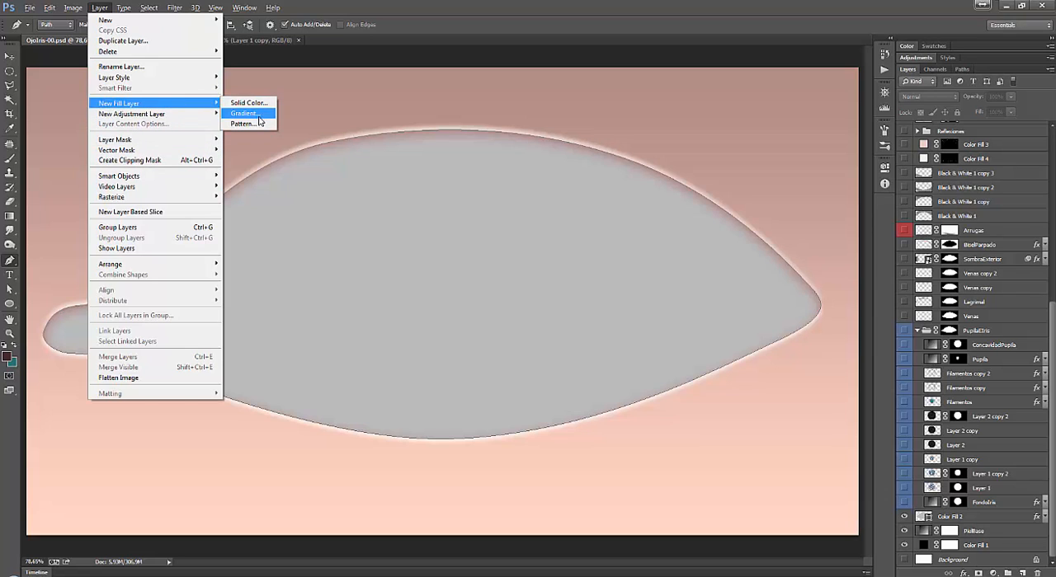
click(259, 121)
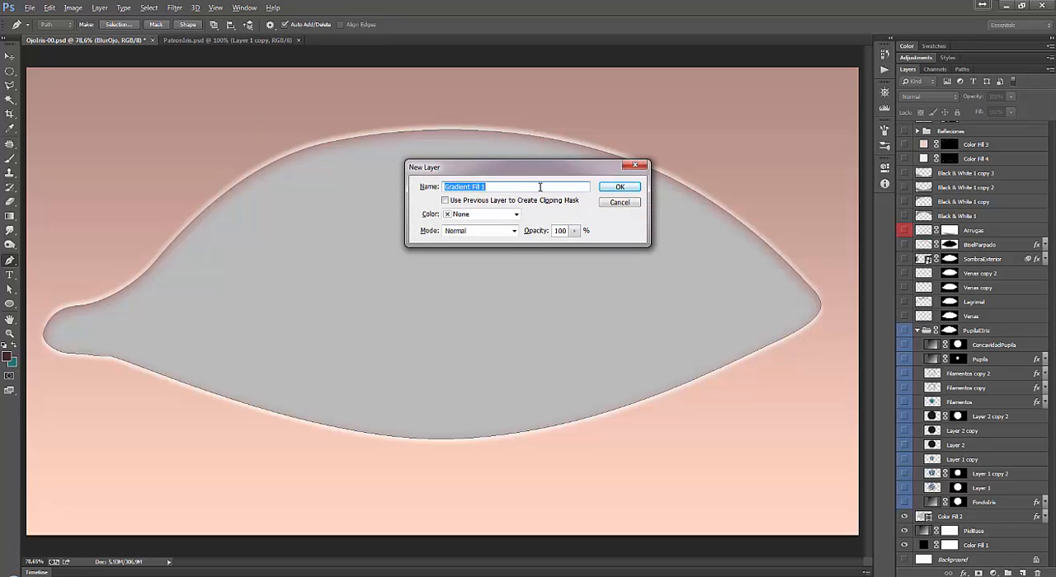
text(Deno)
key(Return)
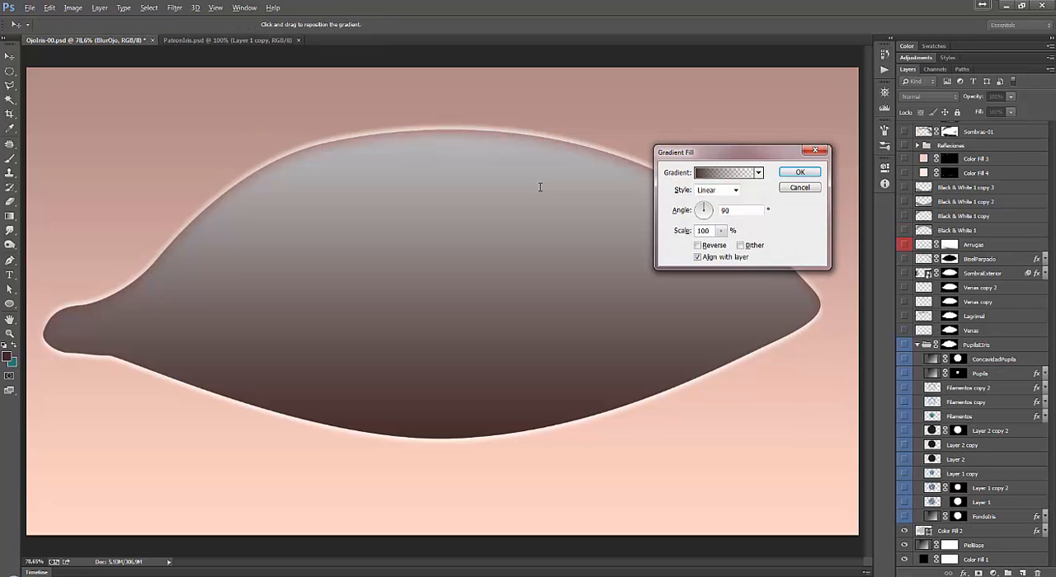
Preview gradient presets, including Red, Green, on the eye-shaped gradient fill, and cancel the new fill layer.
click(727, 176)
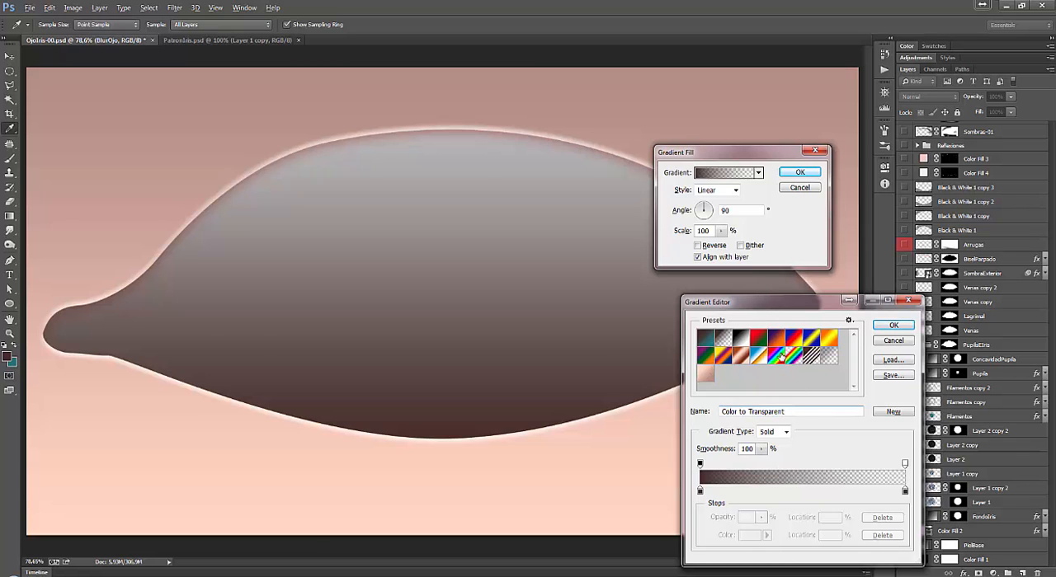
click(782, 356)
click(764, 339)
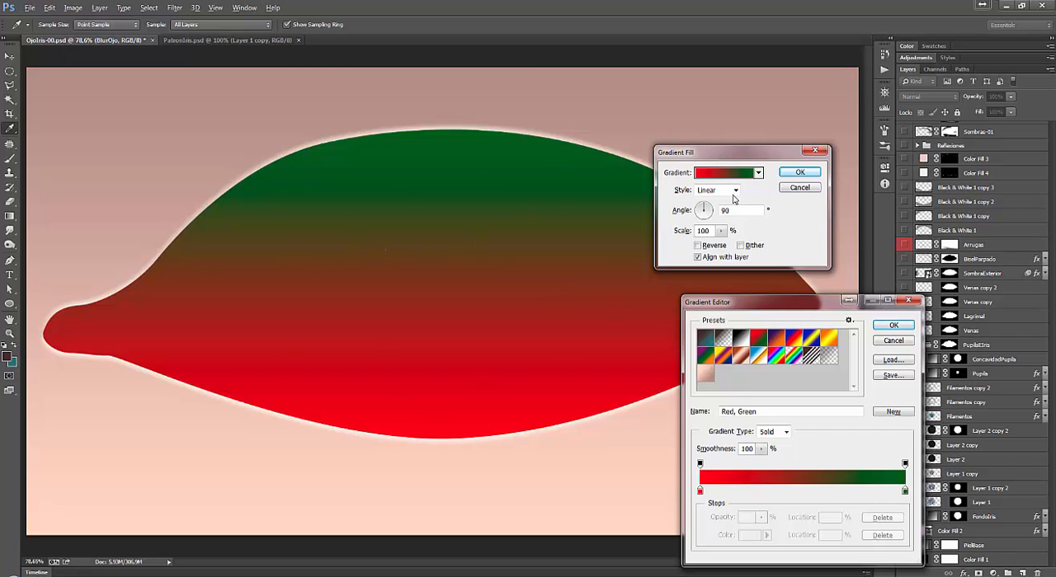
click(895, 341)
click(800, 189)
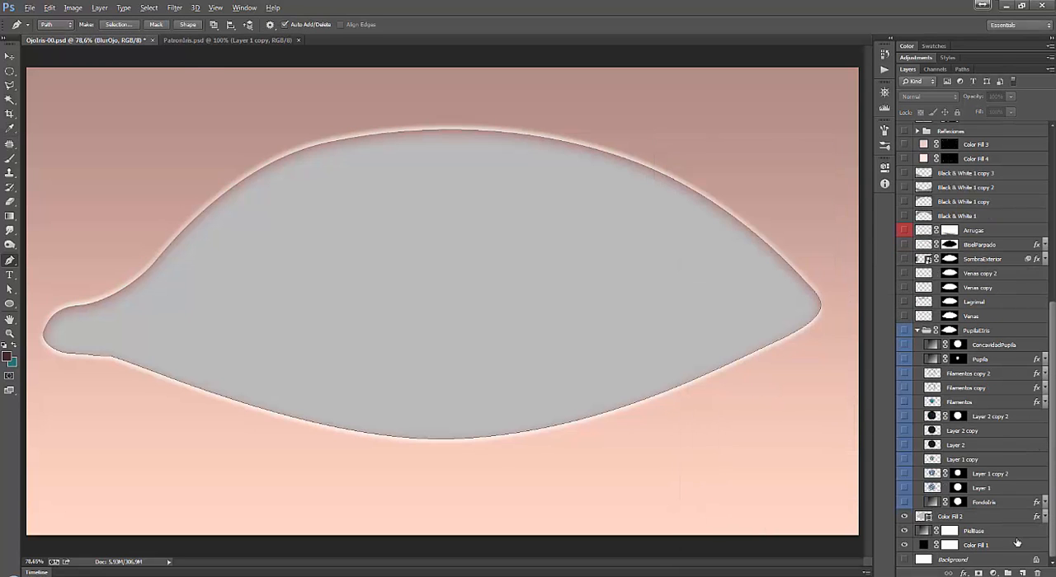
Select the Color Fill 2 layer and expand its list of layer effects.
click(970, 517)
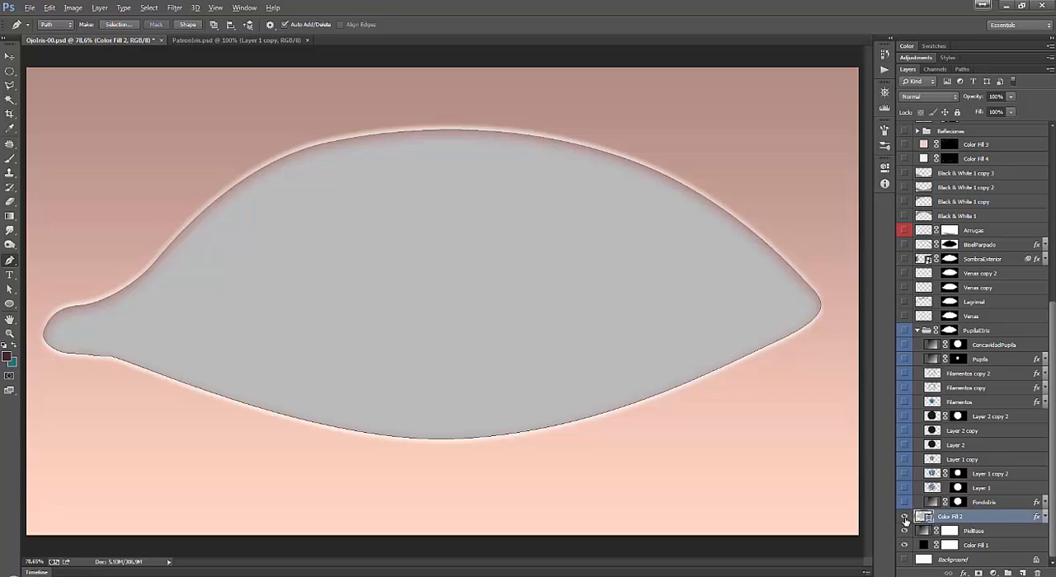
click(1044, 516)
scroll(1051, 458, down, 2)
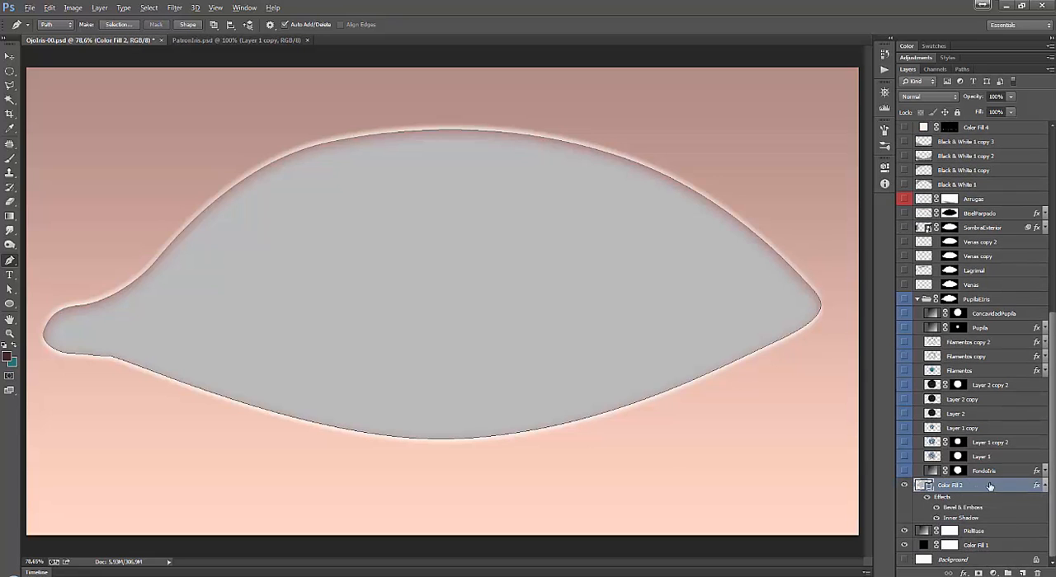
click(1044, 486)
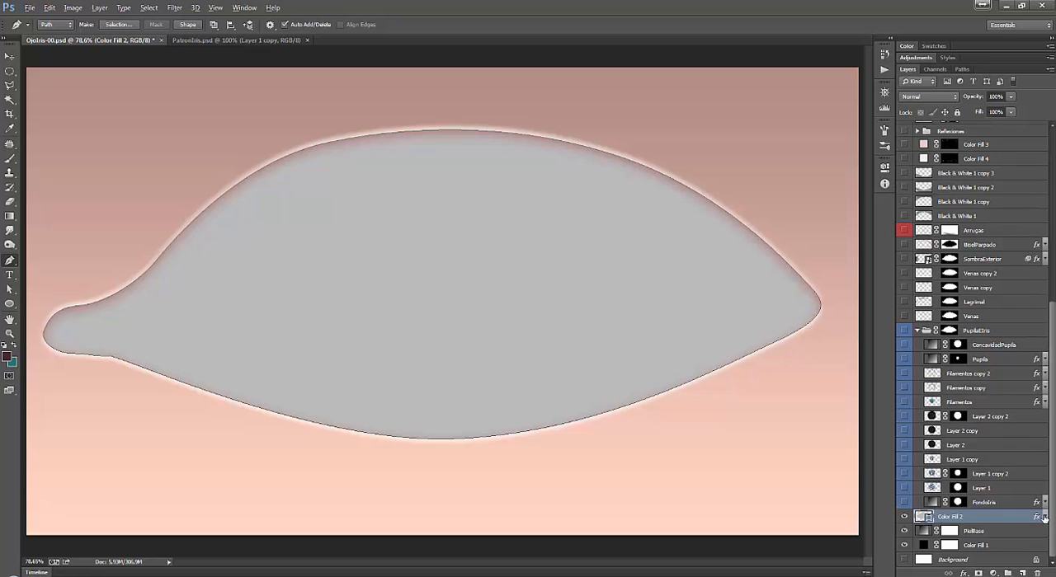
click(1044, 516)
click(1046, 518)
click(1046, 518)
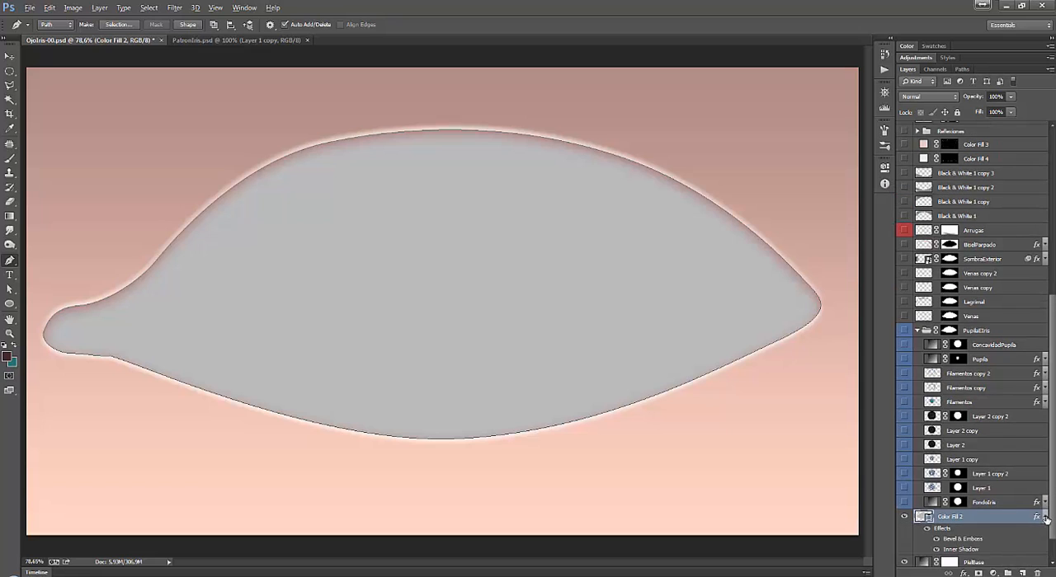
click(1044, 517)
click(1045, 517)
click(1044, 517)
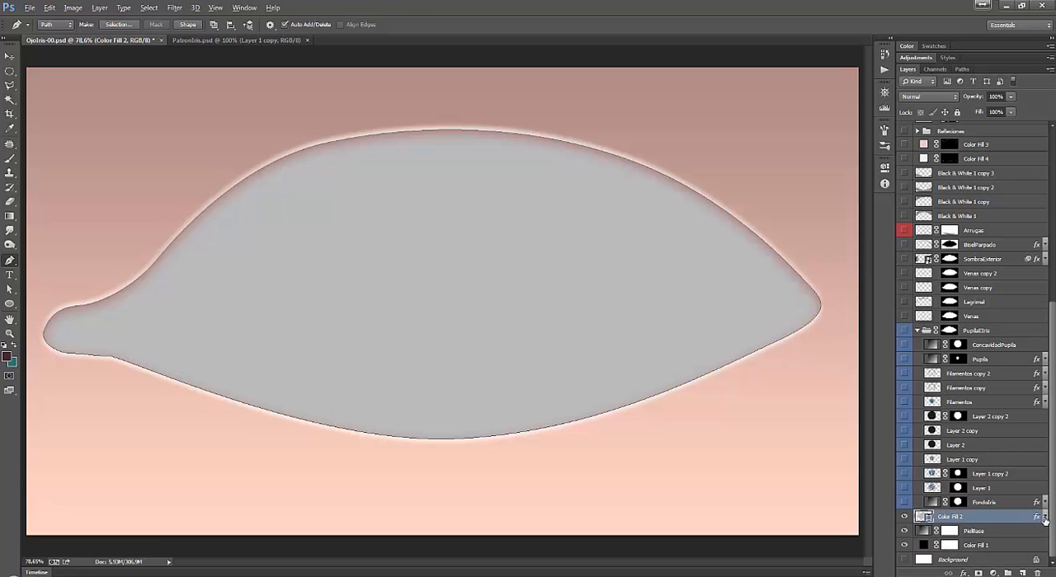
click(1044, 517)
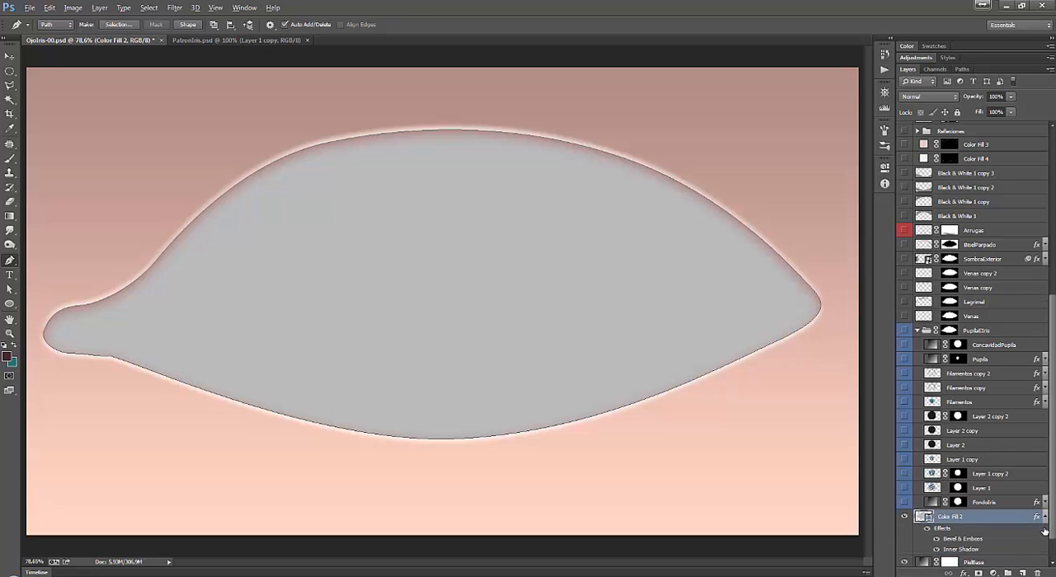
Open the Color Fill 2 layer style and review its Bevel & Emboss and Inner Shadow settings.
double_click(999, 522)
drag(793, 200, 534, 97)
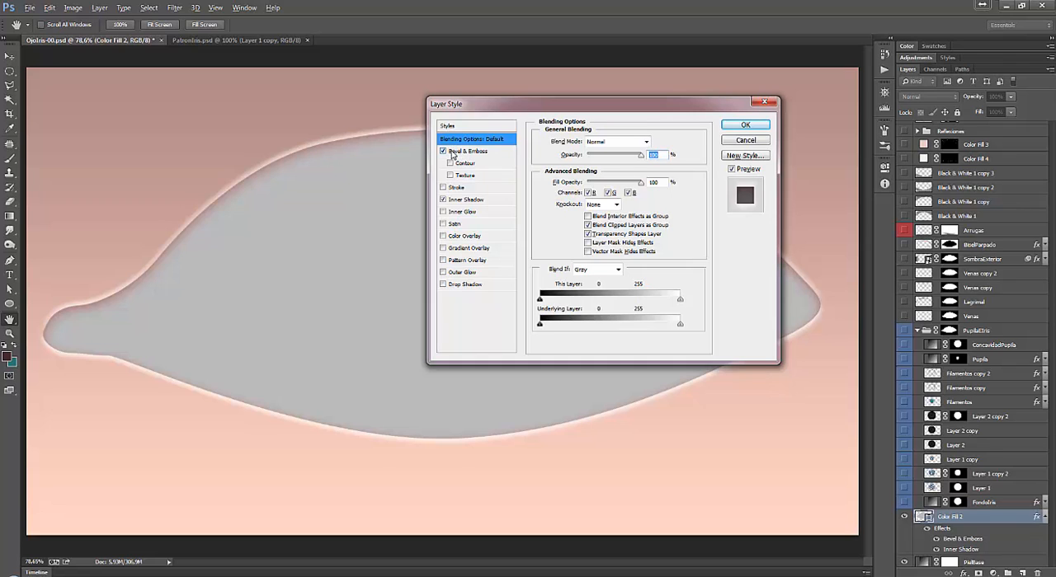
click(471, 153)
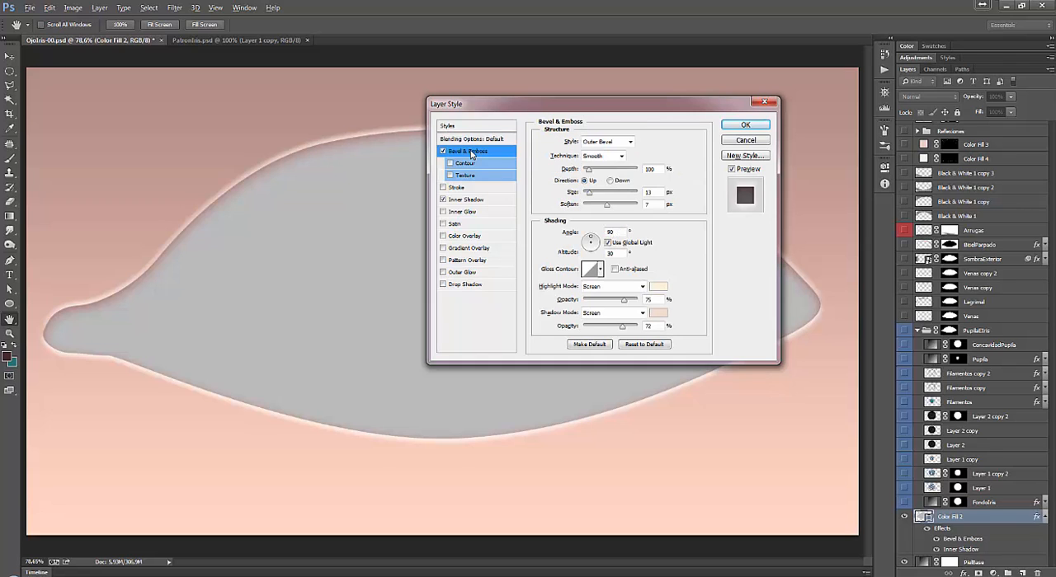
click(489, 202)
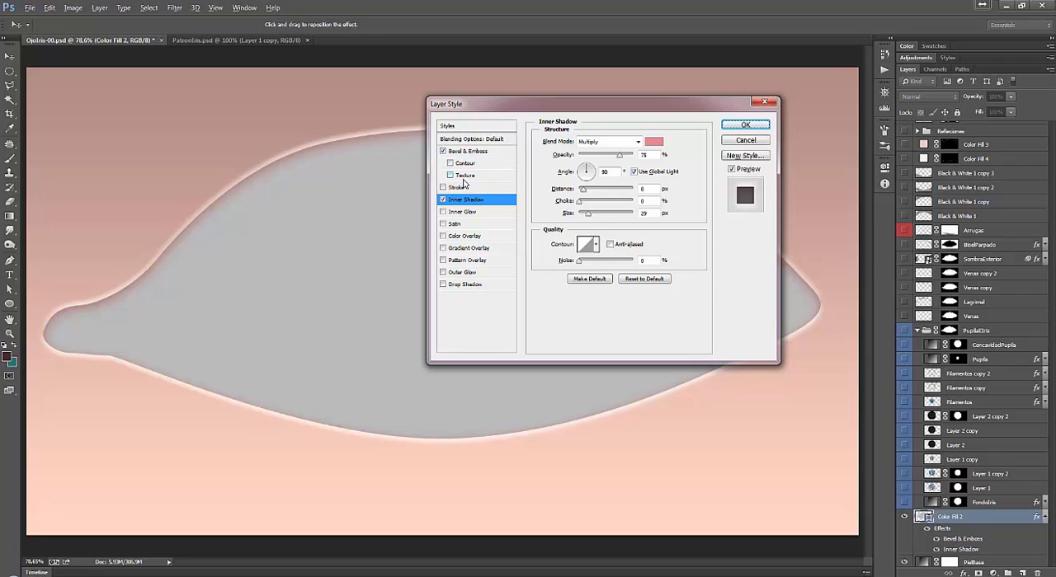
click(478, 151)
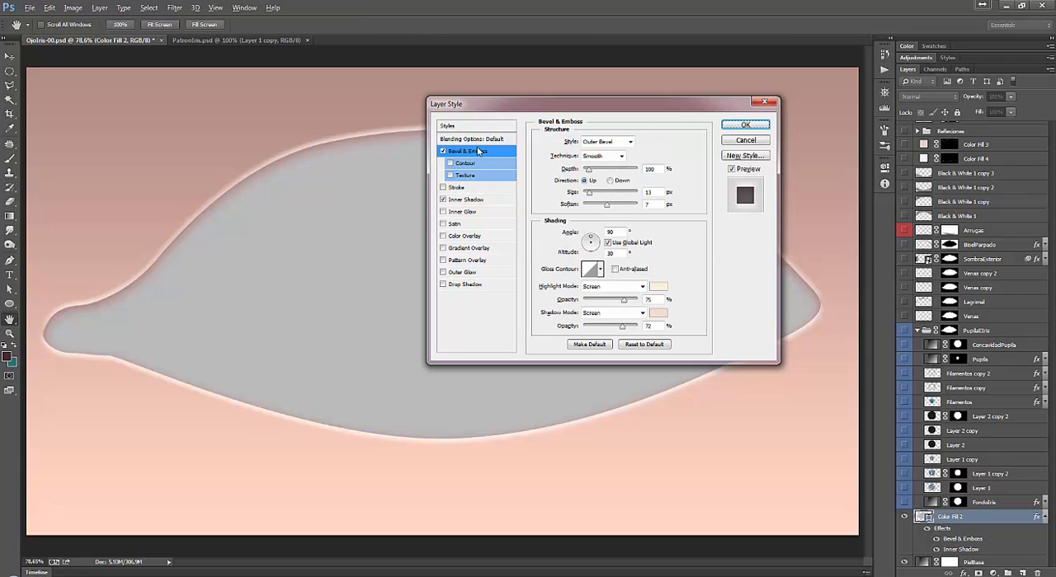
drag(539, 109, 861, 76)
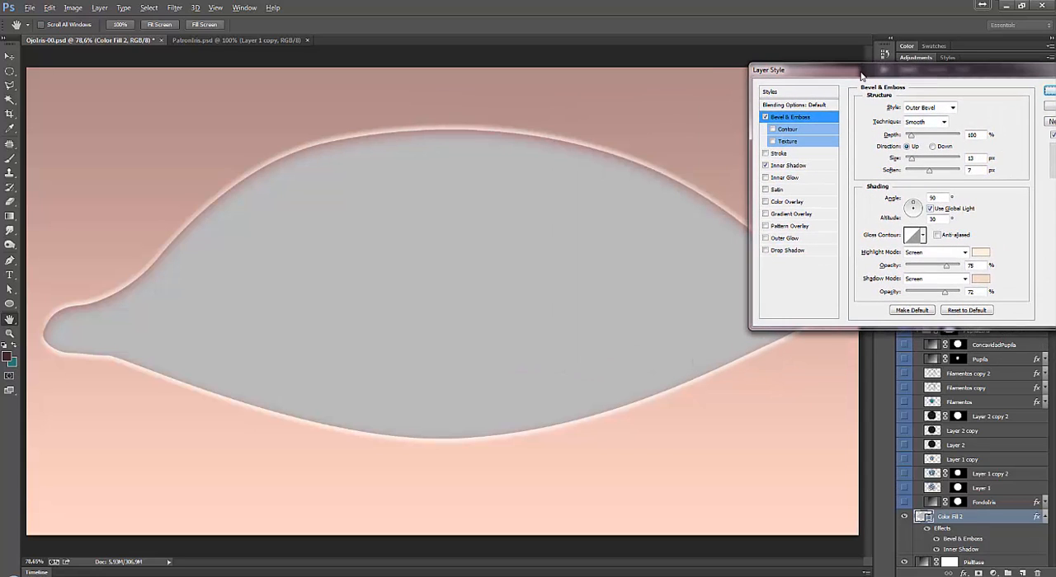
Switch Bevel & Emboss off and on to compare the eye's edge with and without it.
click(767, 118)
click(767, 118)
click(766, 118)
click(765, 119)
drag(830, 74, 749, 69)
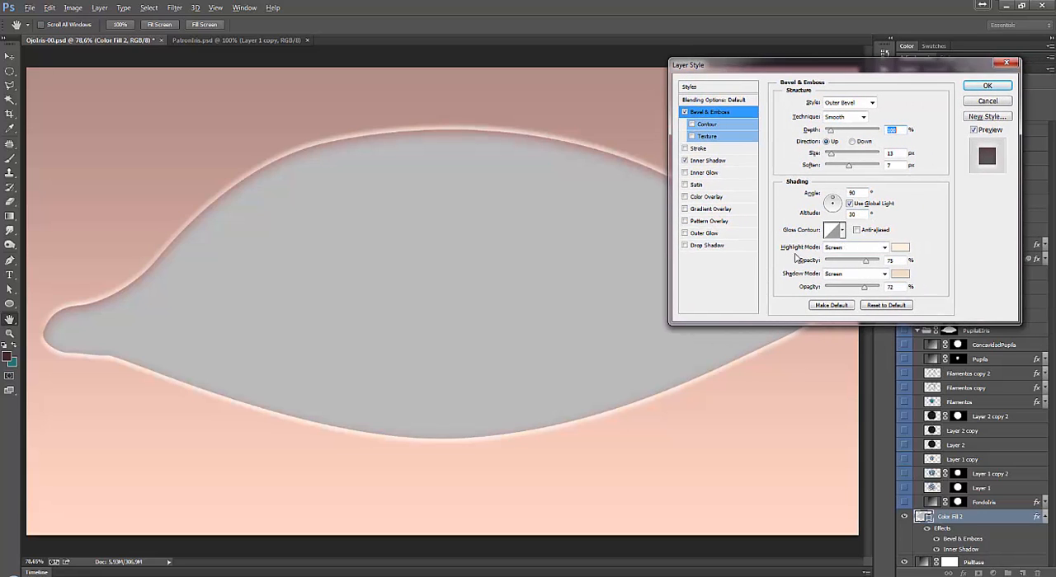
Try a stronger outer bevel with size 24 px, soften 14 px and a greater depth, and discard the changes.
click(901, 252)
click(904, 172)
drag(835, 159, 870, 165)
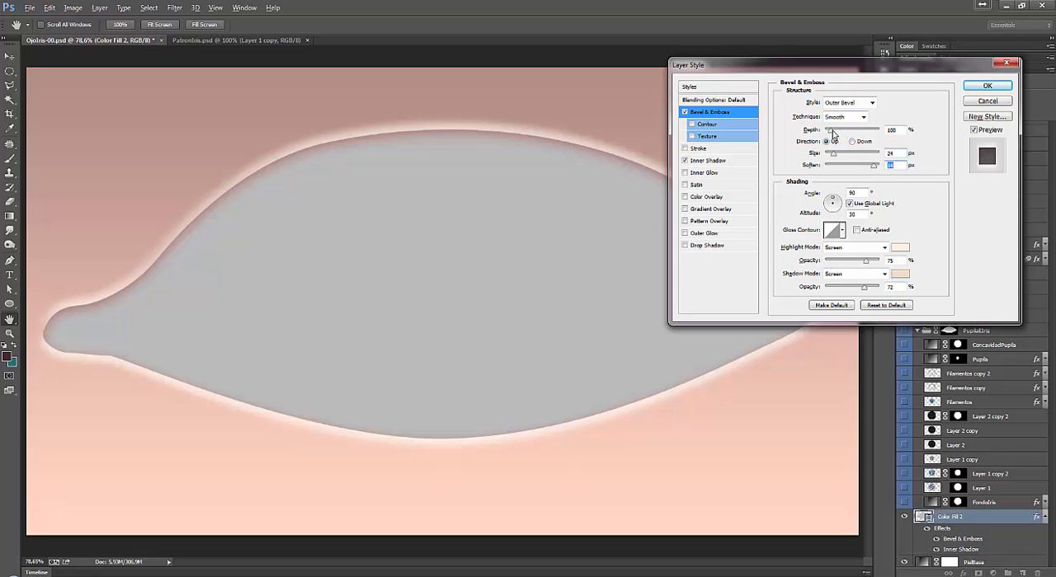
mouse_move(829, 132)
mouse_down()
mouse_move(895, 132)
mouse_move(851, 133)
mouse_up()
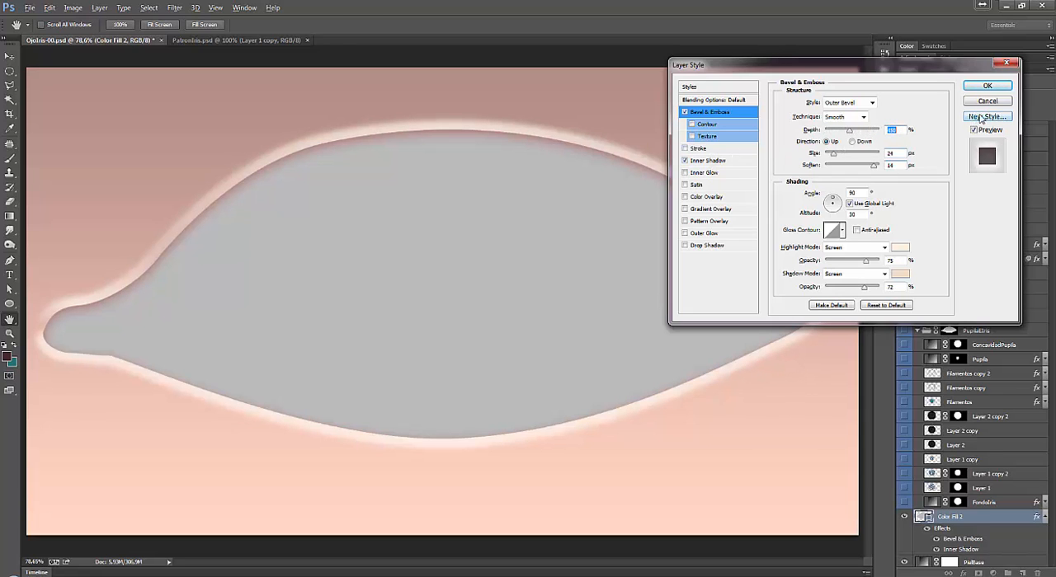
click(987, 86)
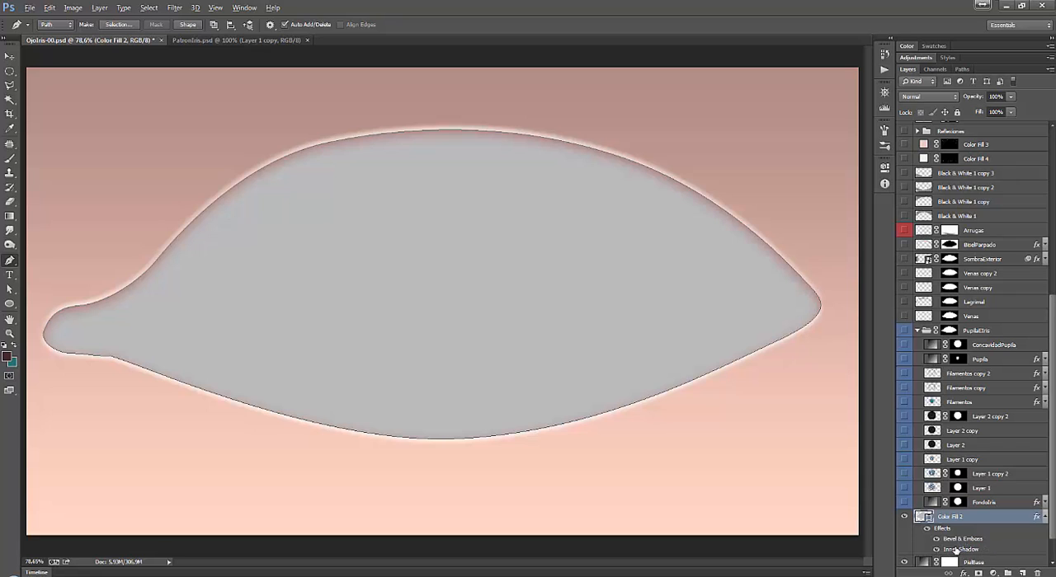
Examine the Inner Shadow settings of Color Fill 2 and its shadow colour, leaving them as they are.
double_click(965, 550)
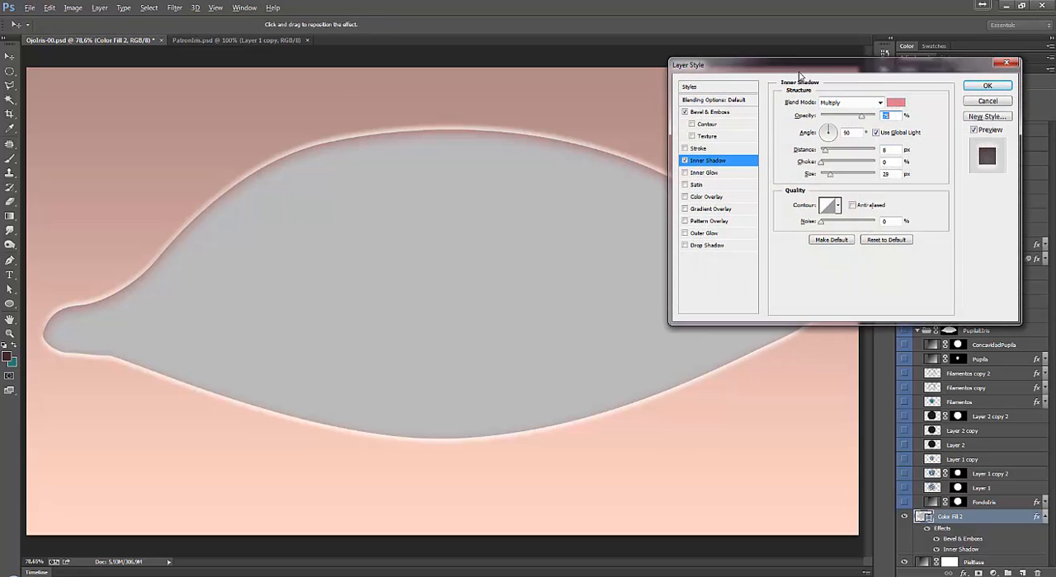
mouse_move(795, 71)
mouse_down()
mouse_move(704, 98)
mouse_move(911, 62)
mouse_move(804, 41)
mouse_move(793, 59)
mouse_up()
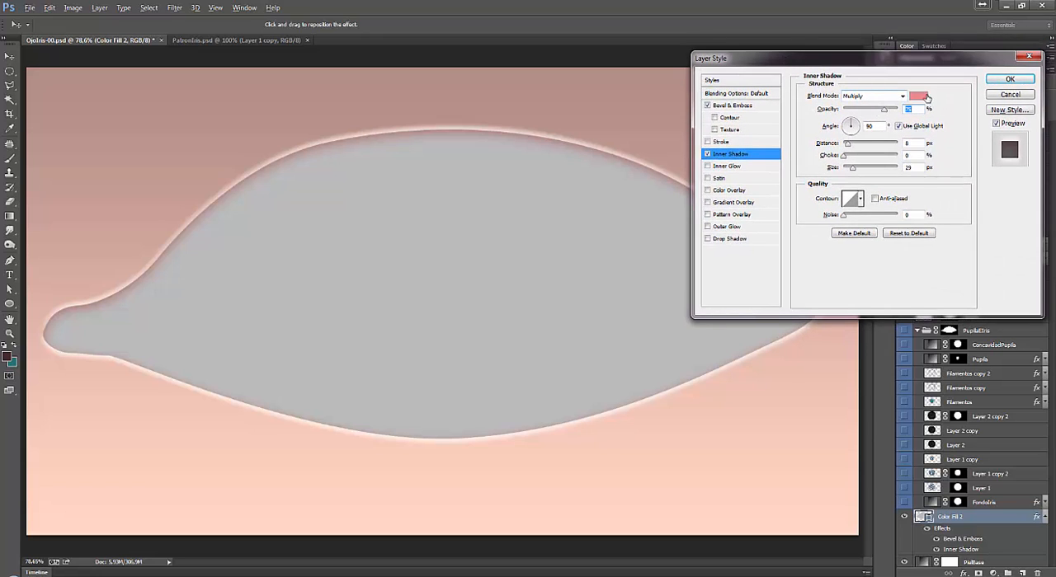
click(921, 96)
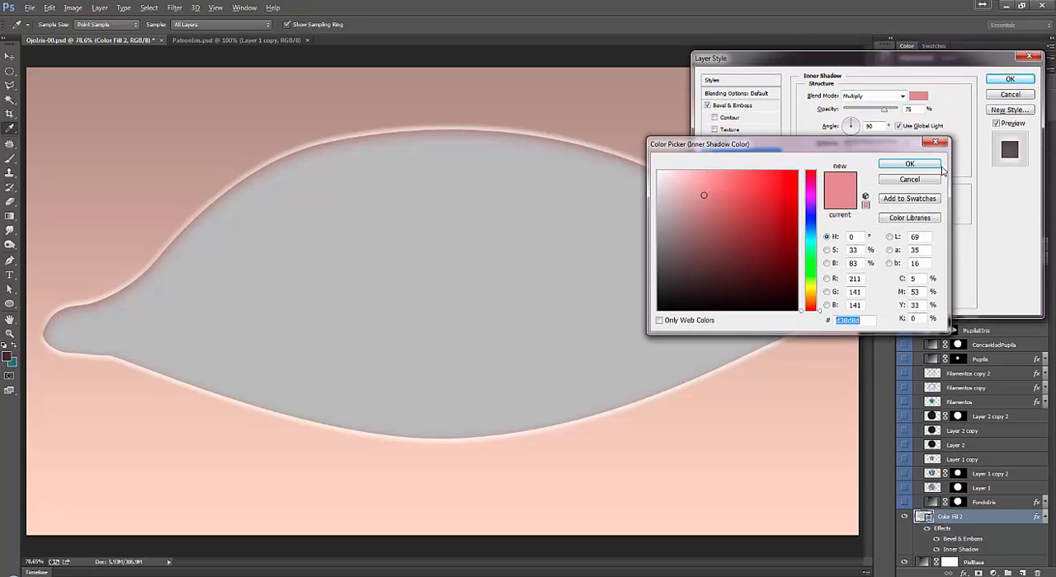
click(907, 178)
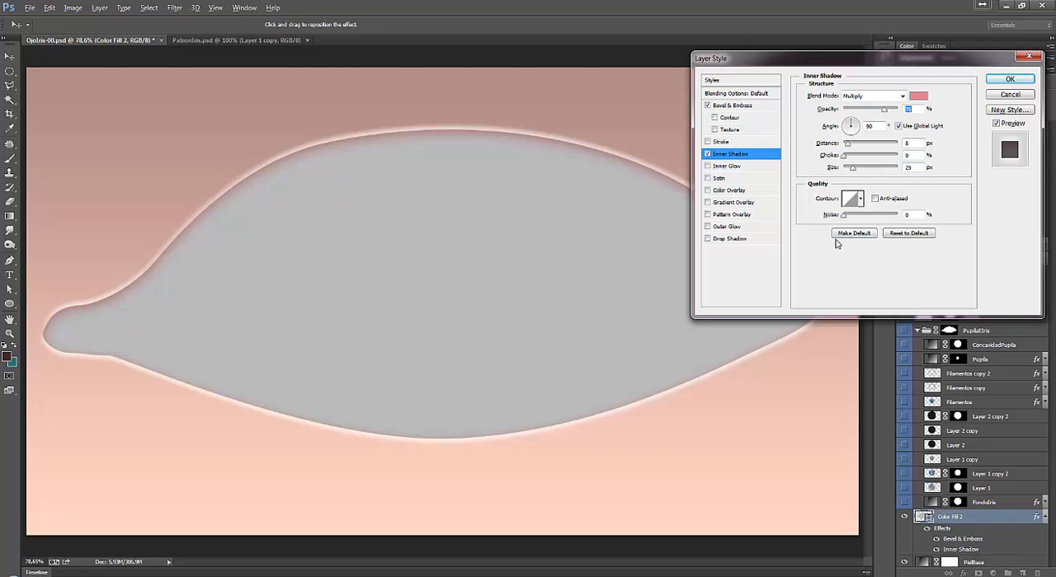
click(1010, 79)
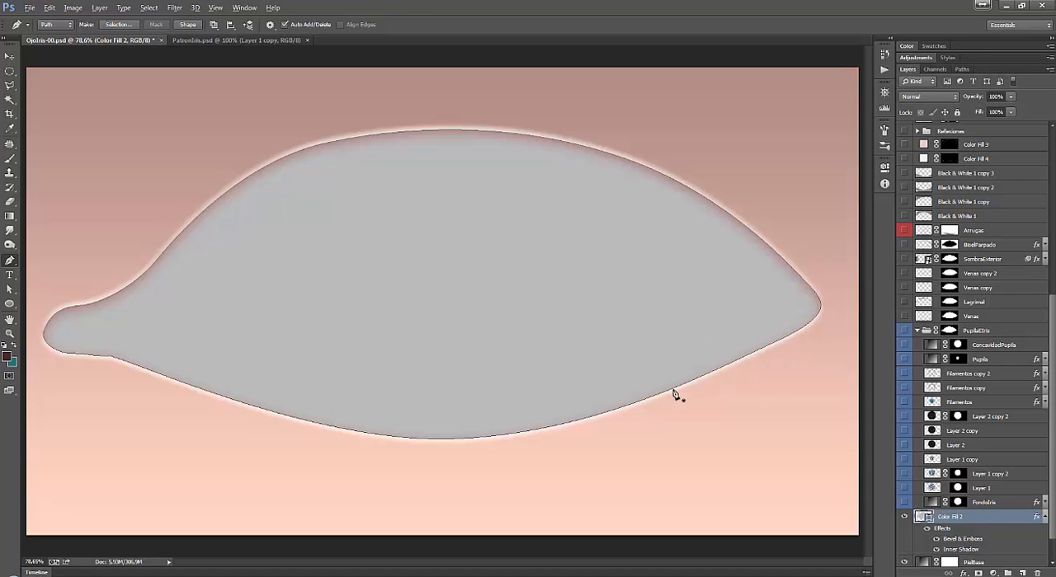
Deselect the Ojo-ParteBlanca path and collapse the effects list of the Color Fill 2 layer.
ctrl+click(546, 433)
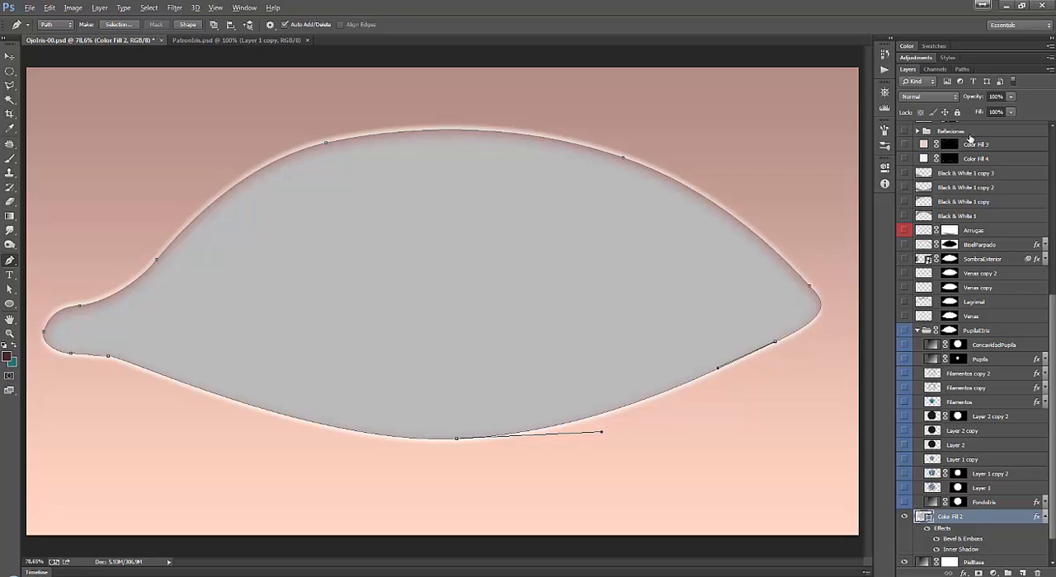
click(962, 69)
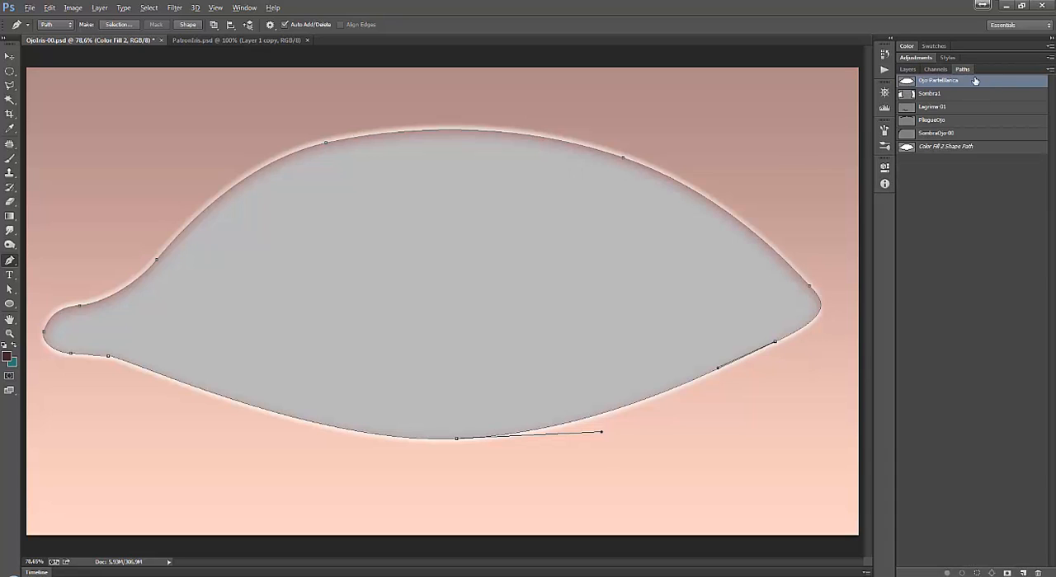
click(963, 195)
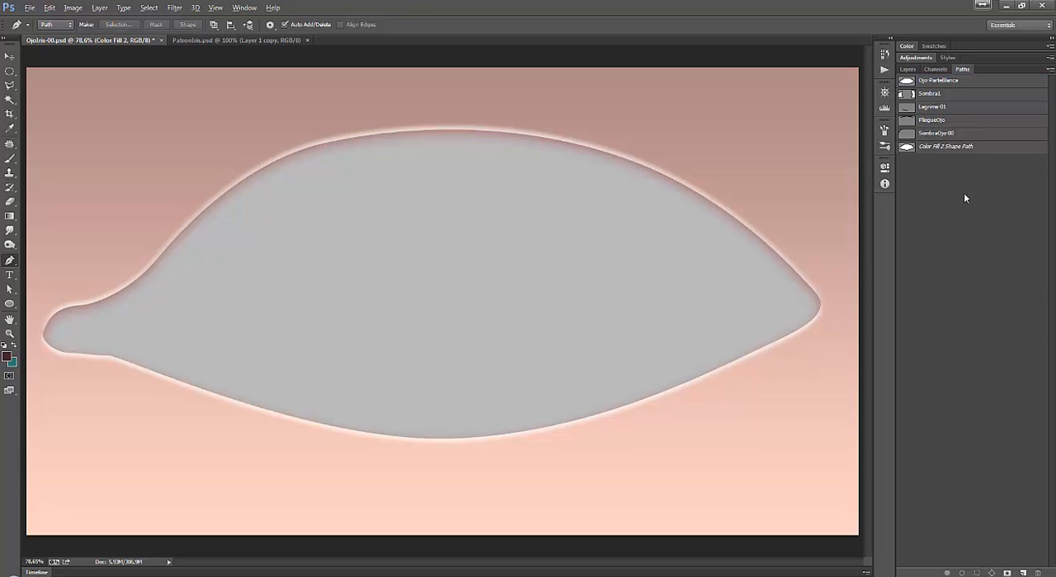
click(907, 70)
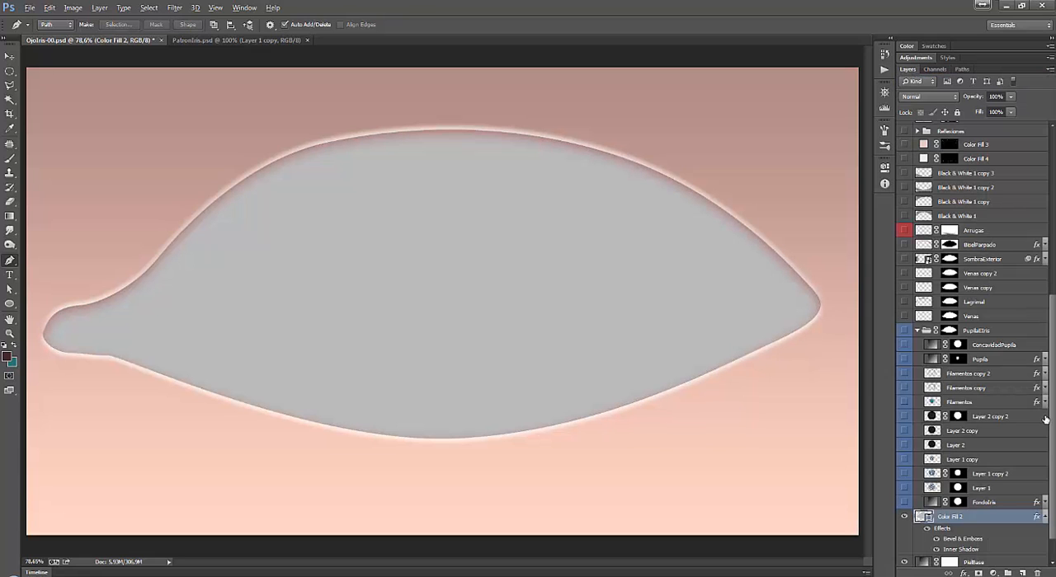
scroll(1053, 482, down, 2)
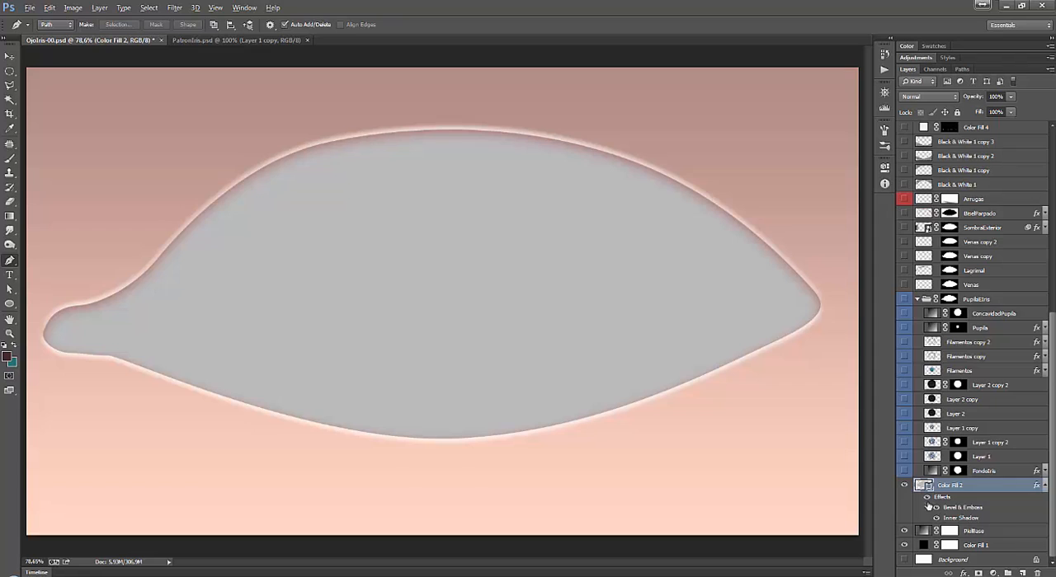
click(1045, 487)
Rename the layer group that holds the iris and pupil layers as PupilaIris.
click(1019, 505)
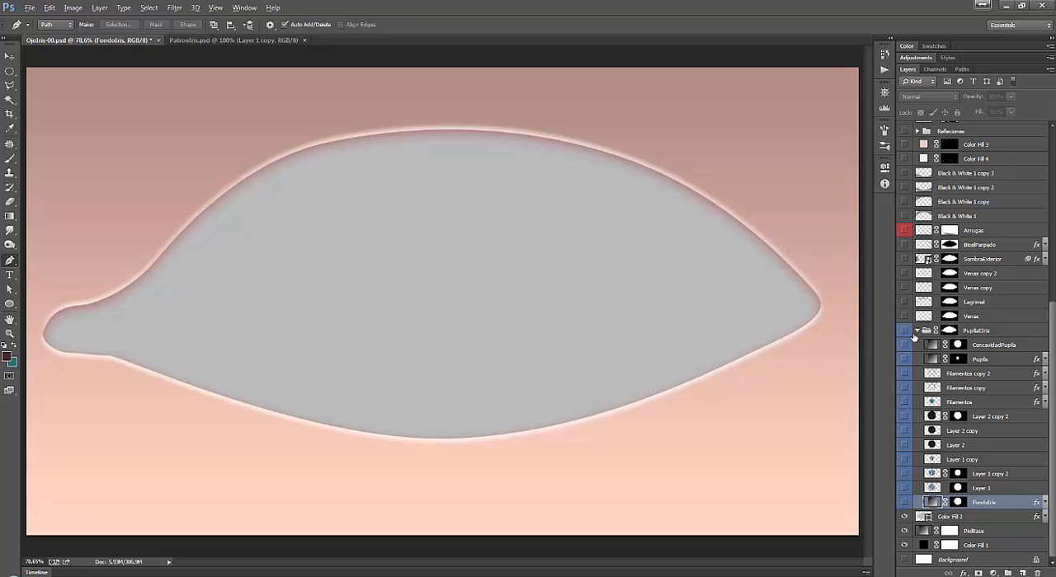
click(994, 334)
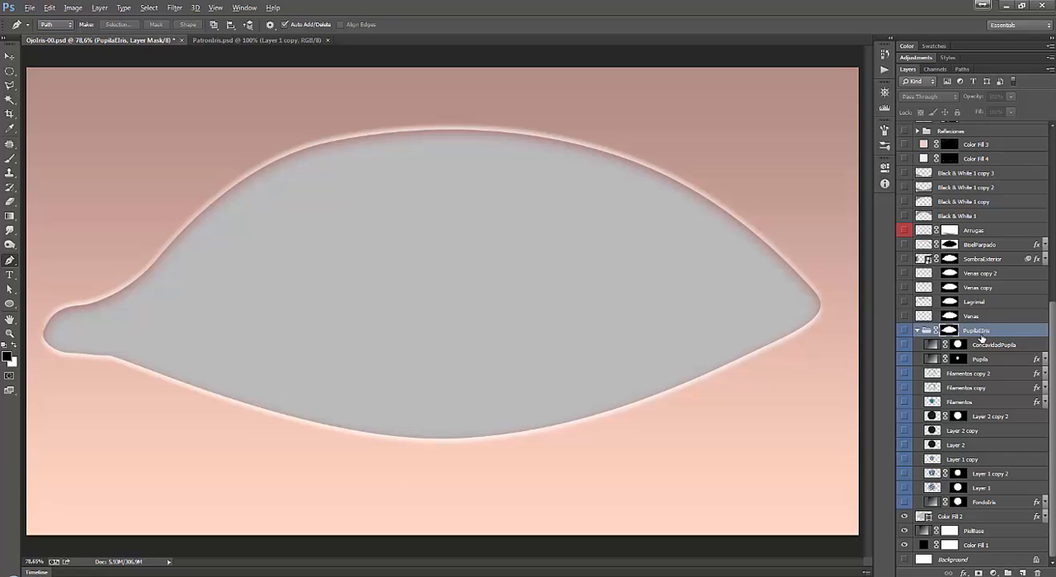
double_click(980, 334)
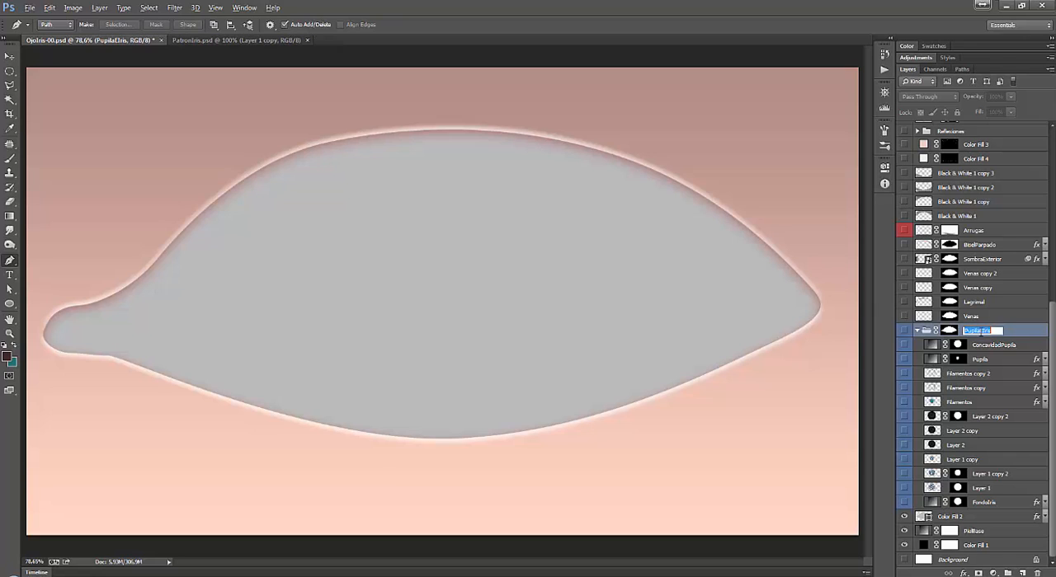
key(Return)
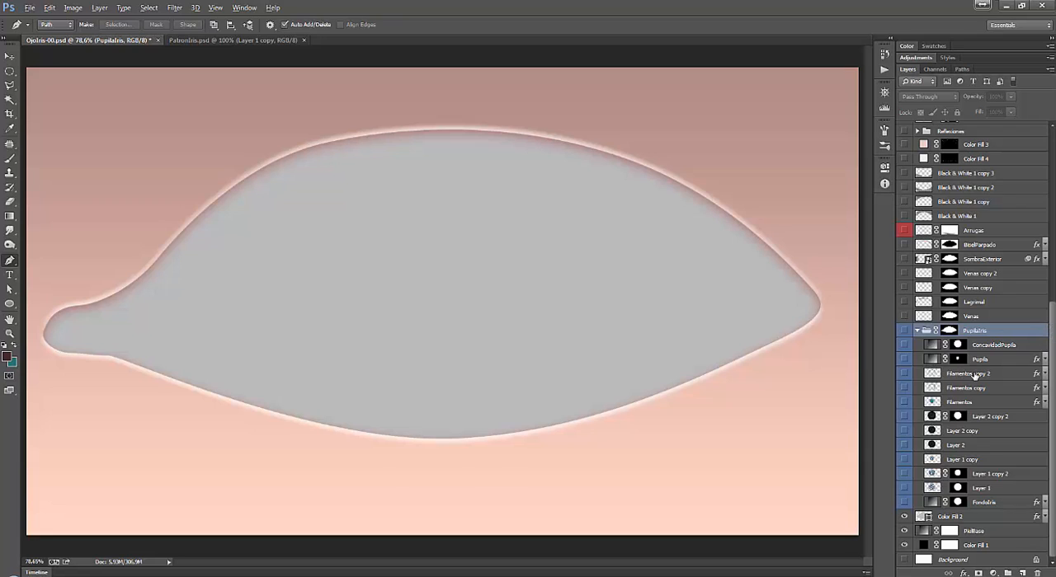
Show the PupilaIris group with all its layers to preview the full iris, and hide the individual layers again.
click(905, 332)
drag(905, 331, 905, 504)
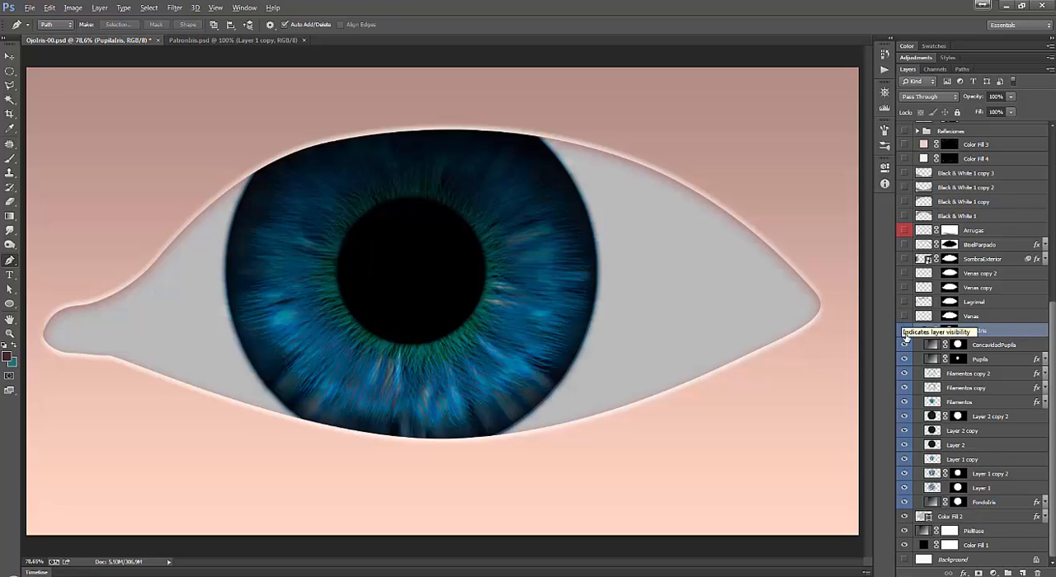
drag(905, 344, 904, 503)
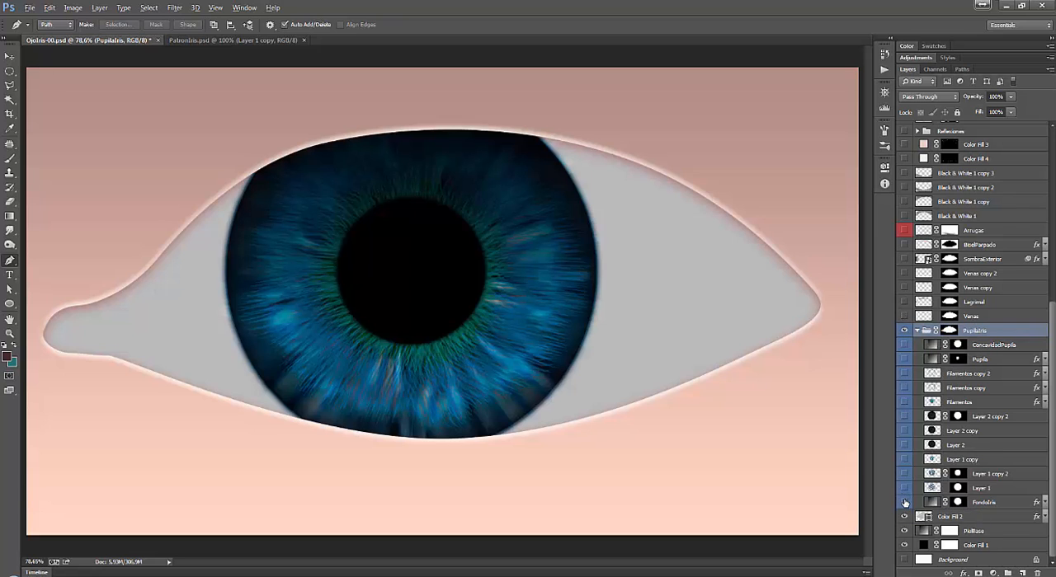
Select the FondoIris layer and make it the only visible layer inside the PupilaIris group.
click(995, 505)
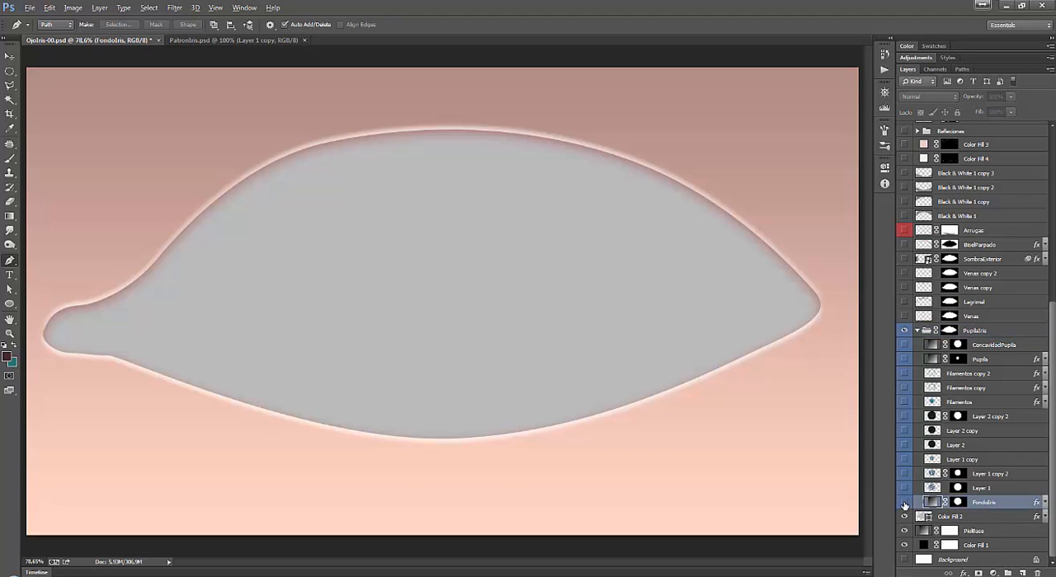
click(905, 503)
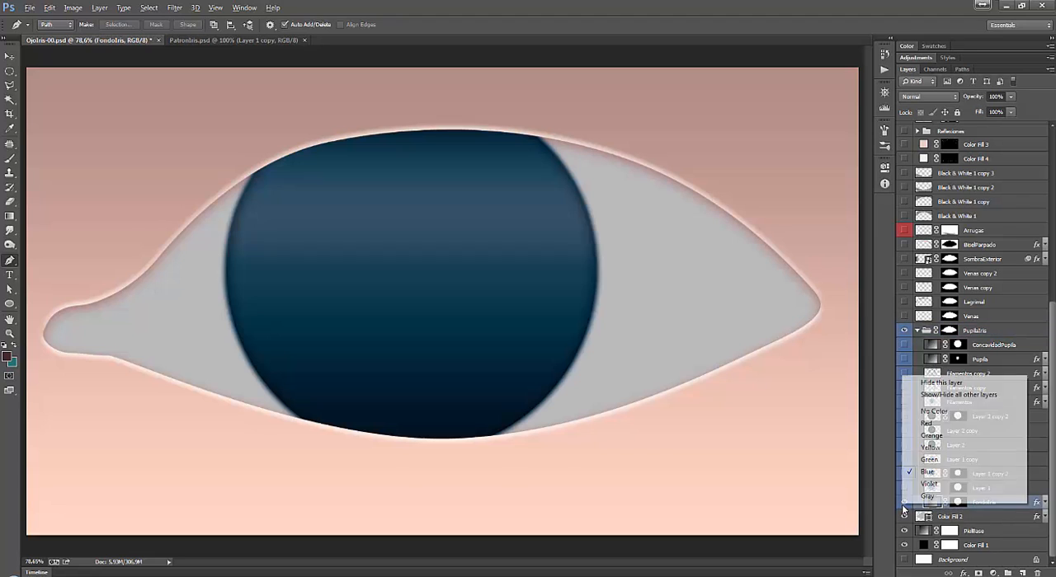
right_click(905, 503)
key(Escape)
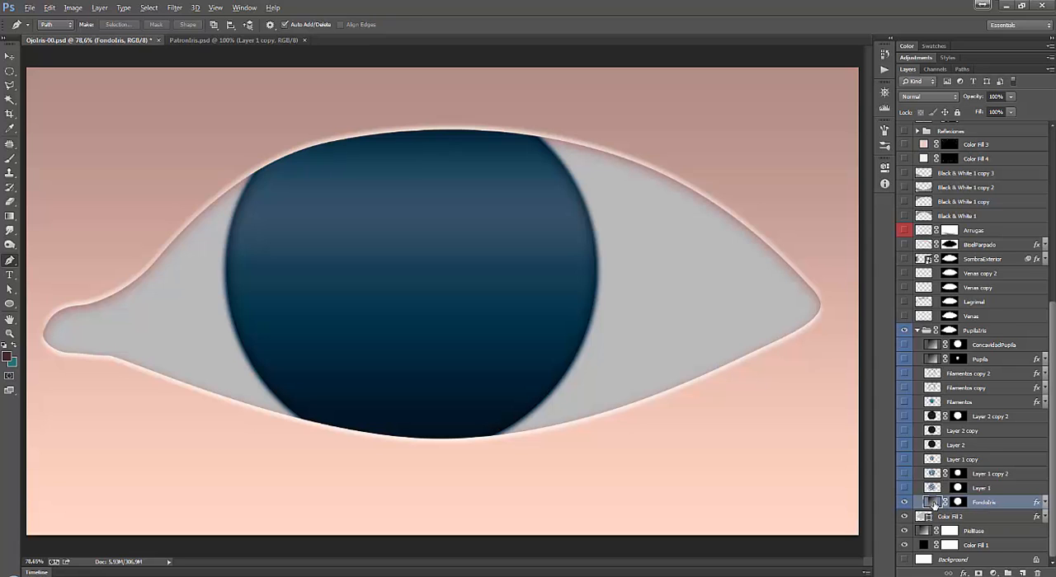
Open the FondoIris layer's gradient fill for editing and add its gradient to the presets.
double_click(933, 503)
click(721, 173)
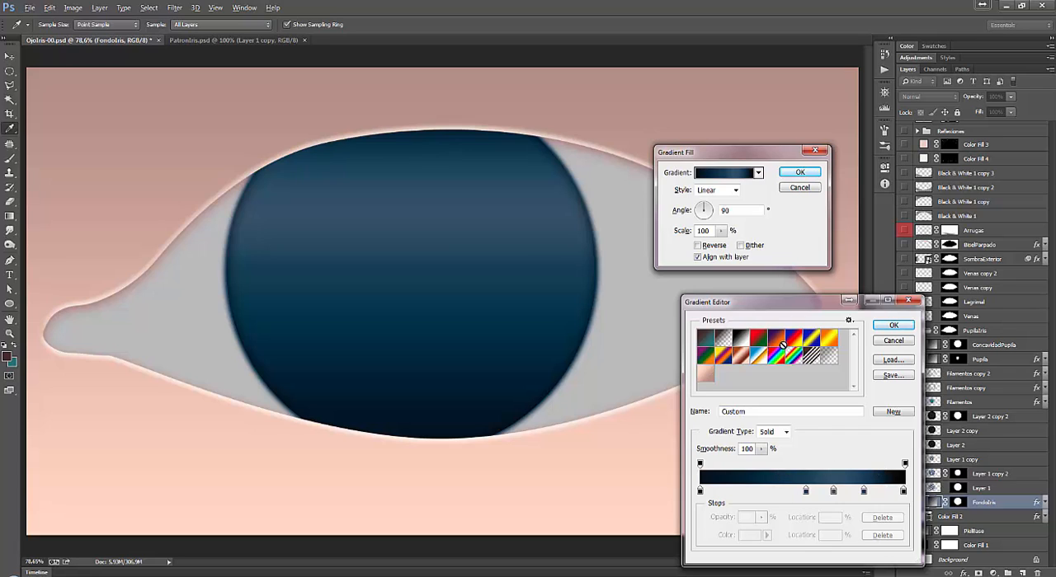
click(895, 411)
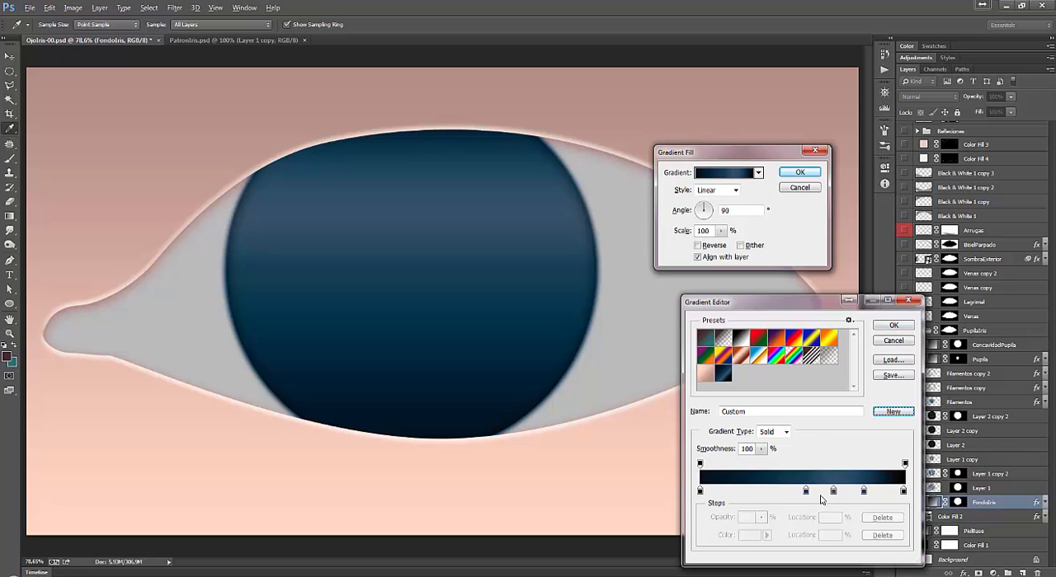
Shift the dark blue gradient's color stops slightly, placing the third at 66% and the fourth at 79%.
click(699, 492)
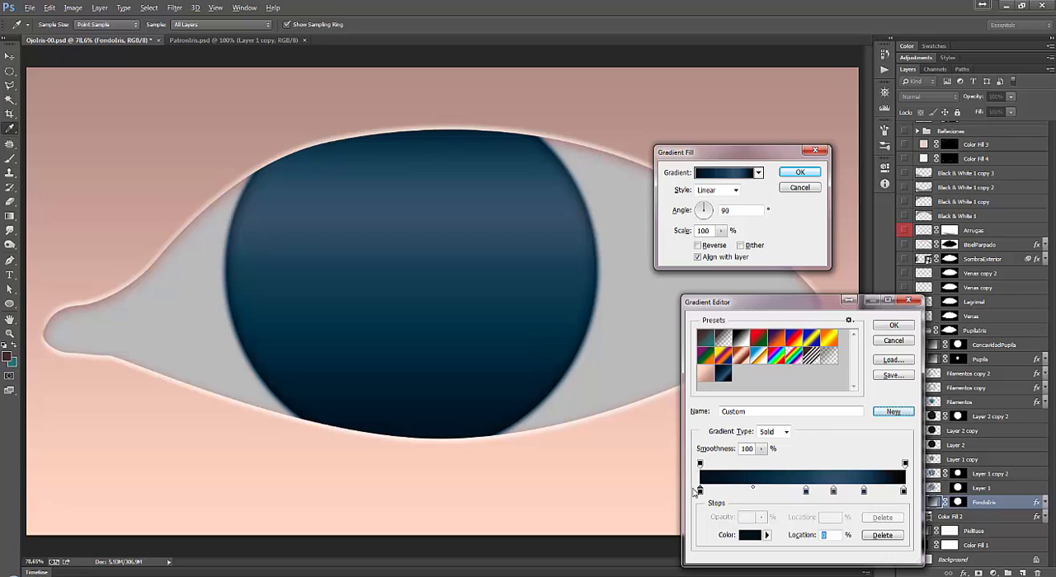
click(888, 492)
drag(888, 492, 922, 494)
click(806, 492)
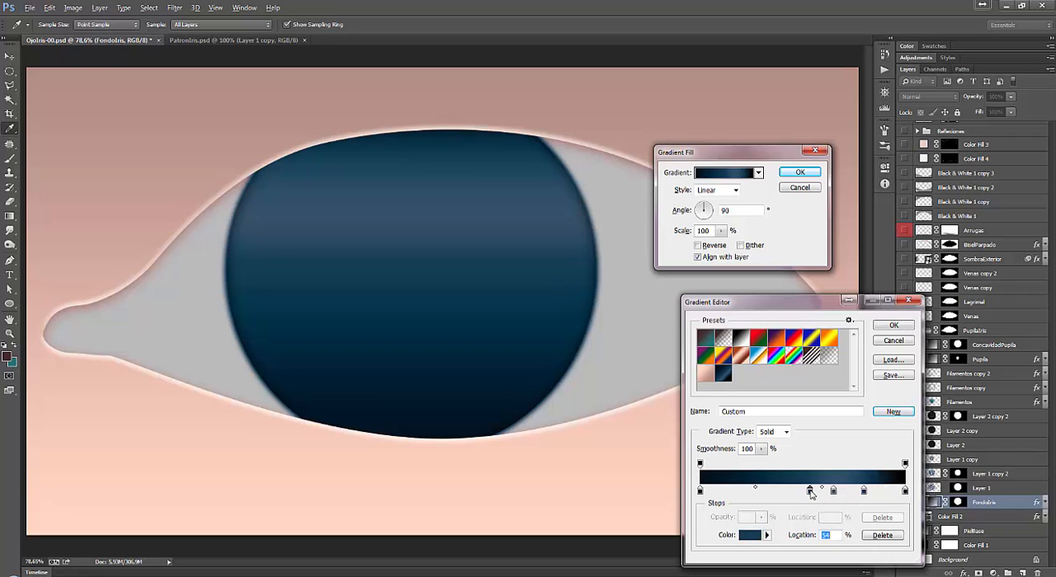
drag(806, 493, 837, 495)
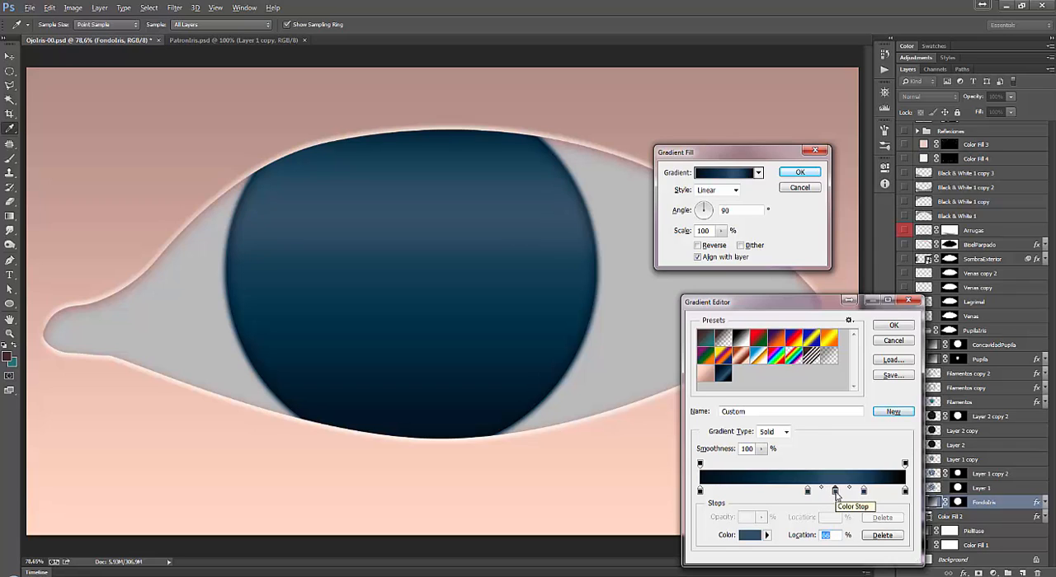
drag(864, 492, 862, 497)
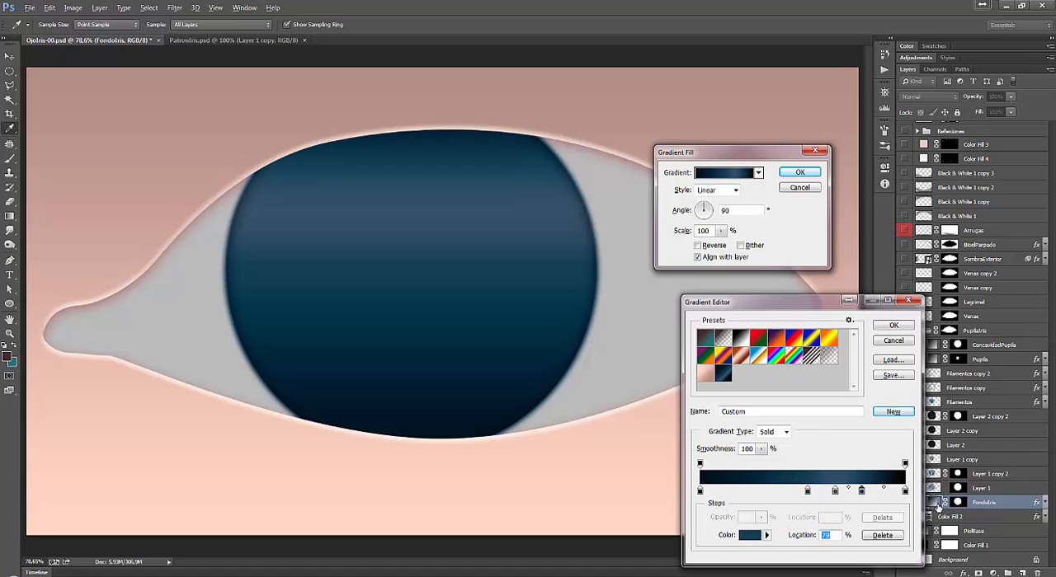
Try bright blue and pale blue (dfe9f4) on the 66% color stop, and discard the gradient edits.
click(835, 493)
click(750, 535)
click(793, 173)
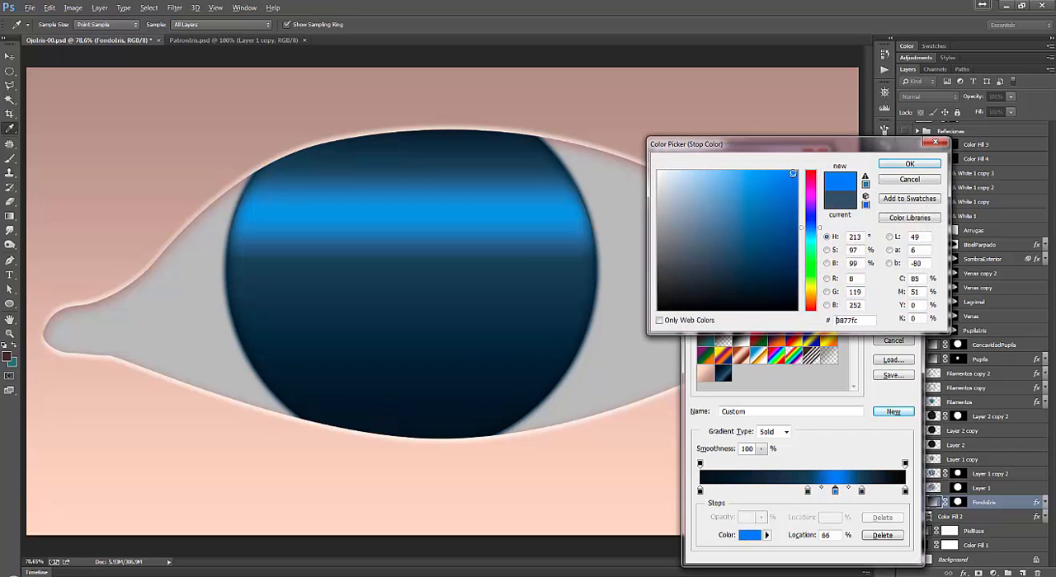
drag(793, 173, 669, 176)
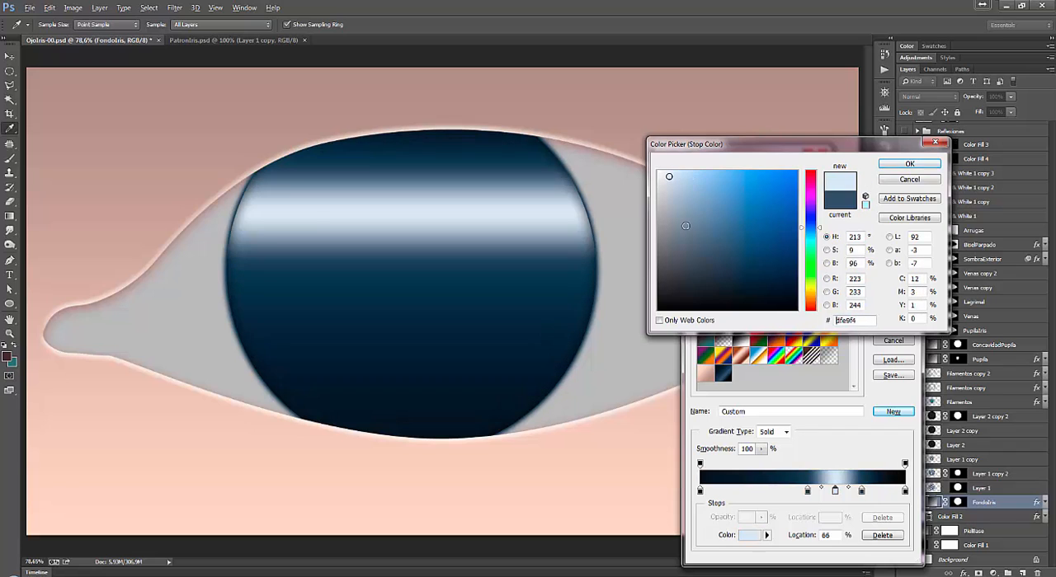
click(930, 179)
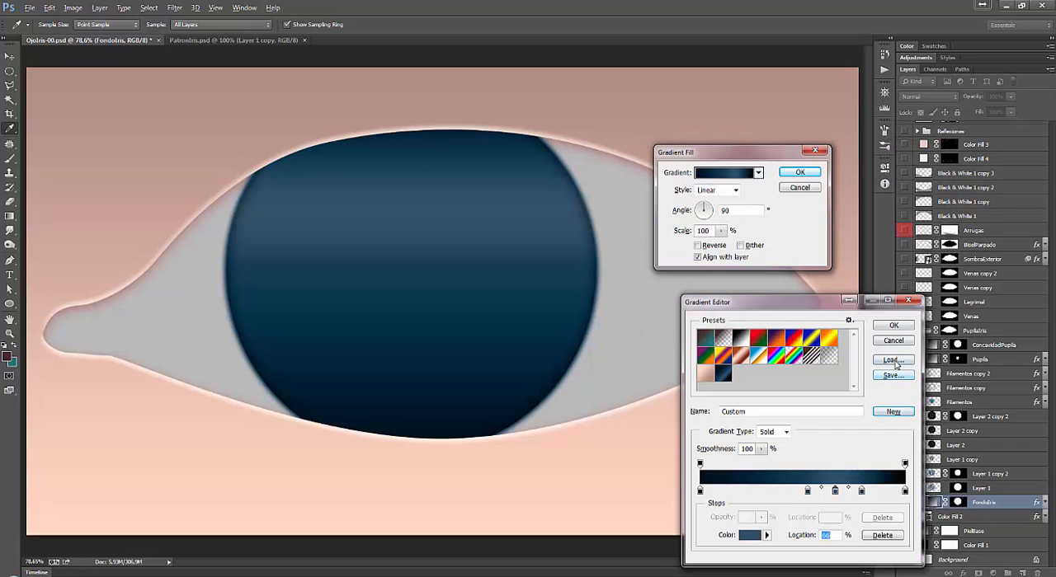
click(890, 344)
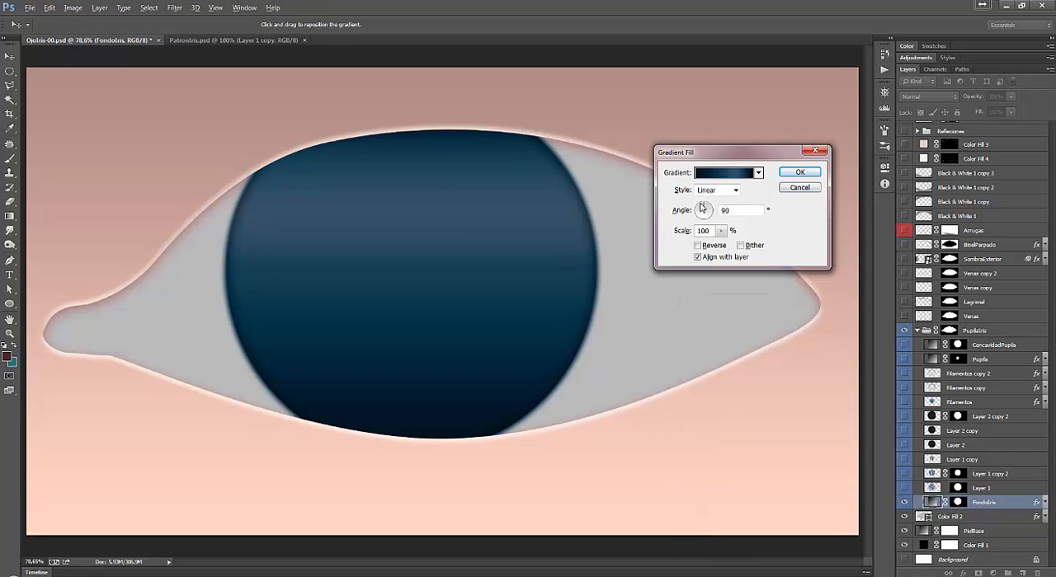
Try scaling the FondoIris gradient fill to 110% and cancel the fill changes.
drag(705, 217, 723, 249)
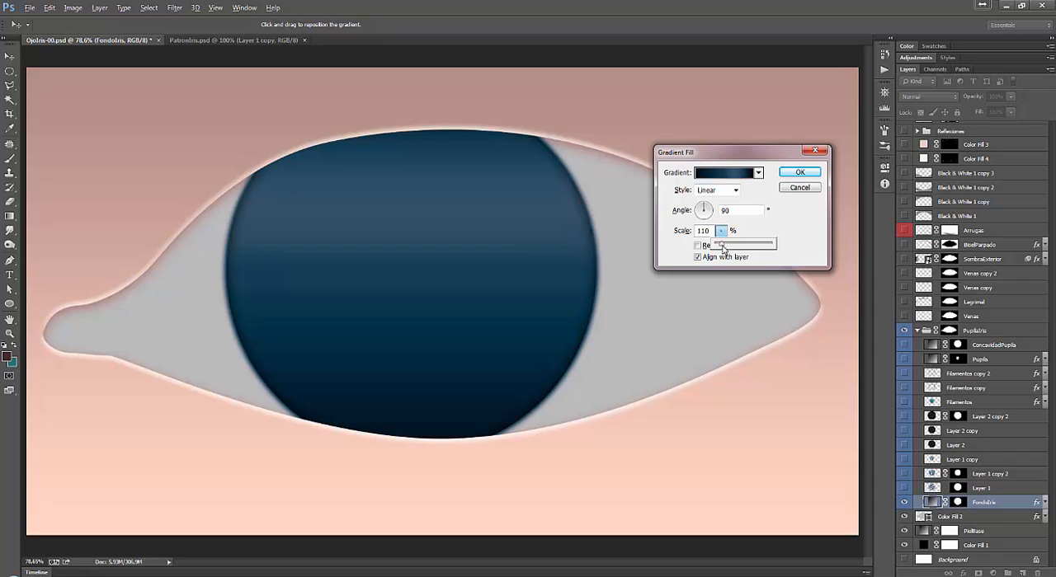
click(808, 231)
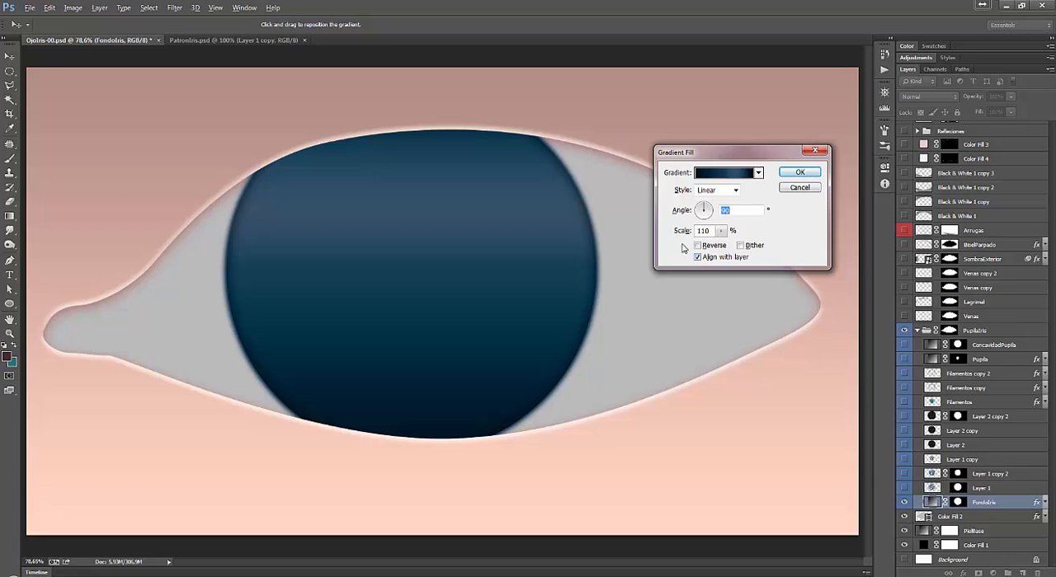
click(697, 257)
click(798, 188)
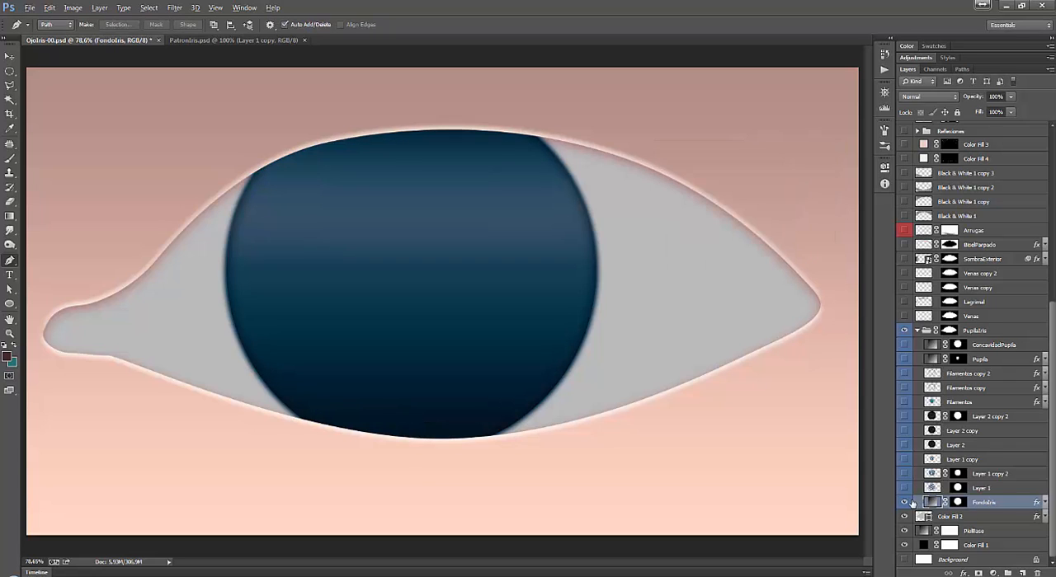
Compare the iris with Layer 1 shown and hidden, and look at the PatronIris.psd document.
click(996, 491)
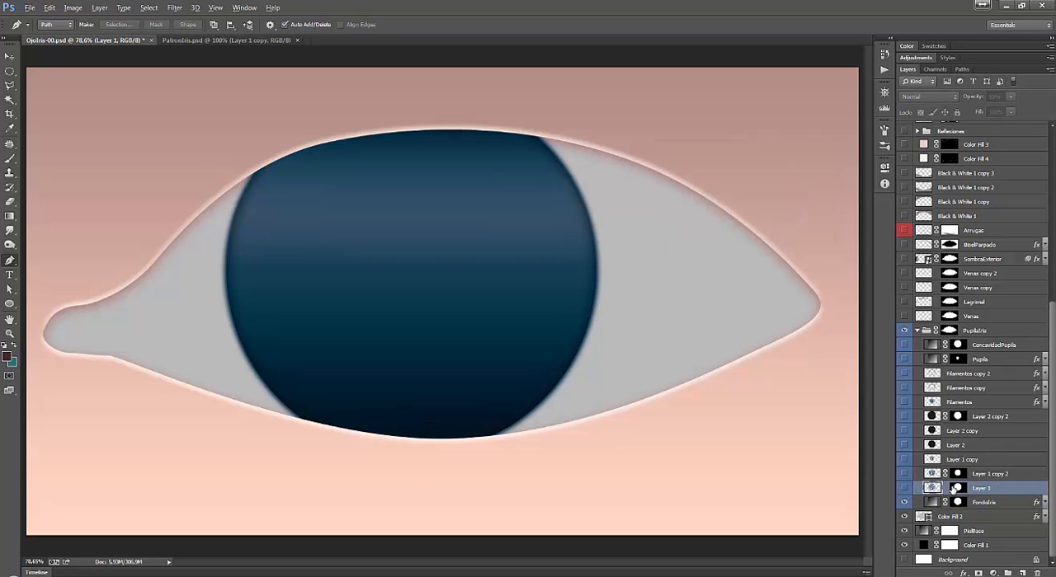
click(904, 489)
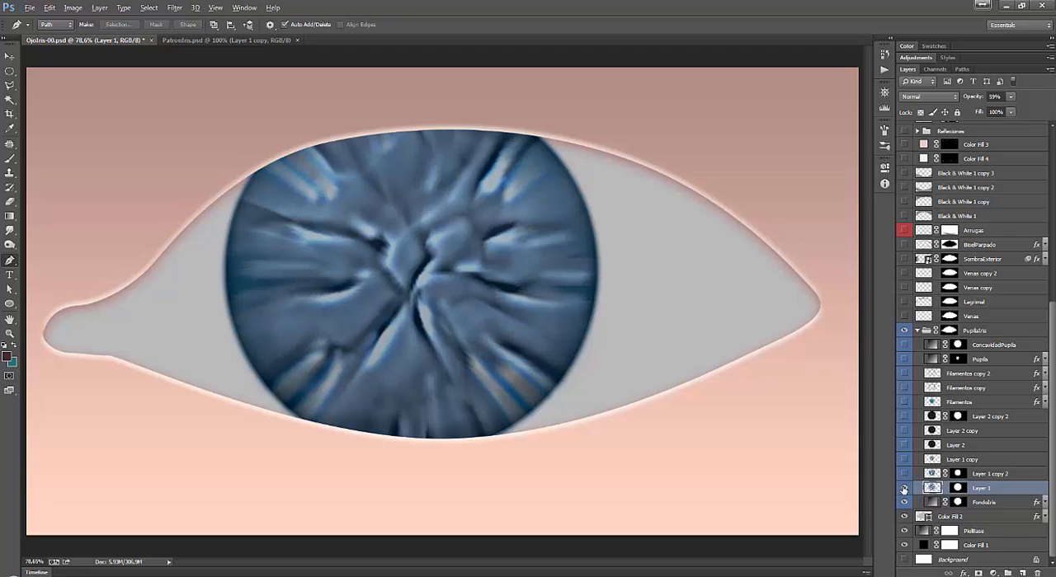
click(904, 488)
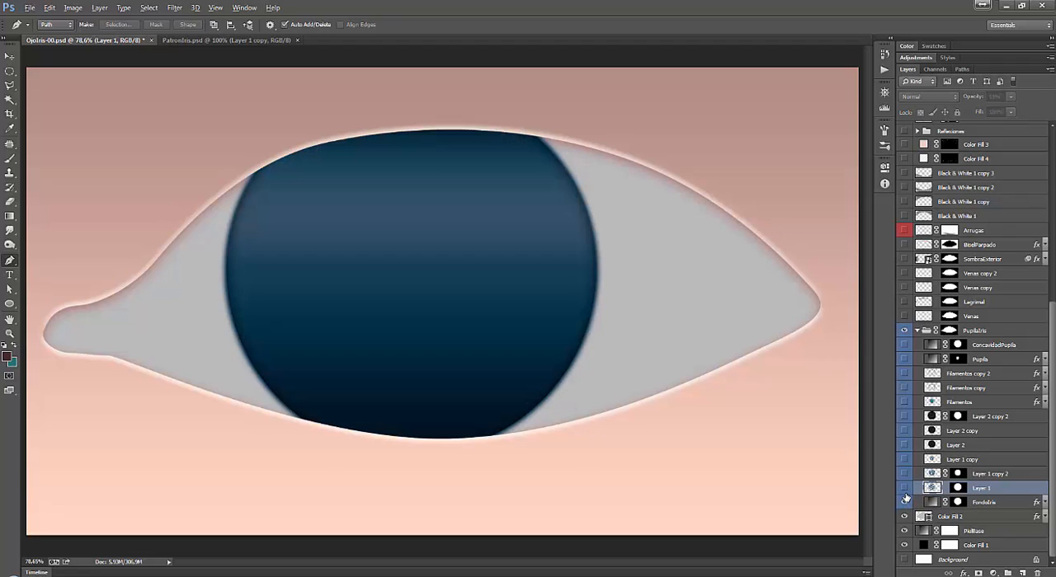
click(904, 488)
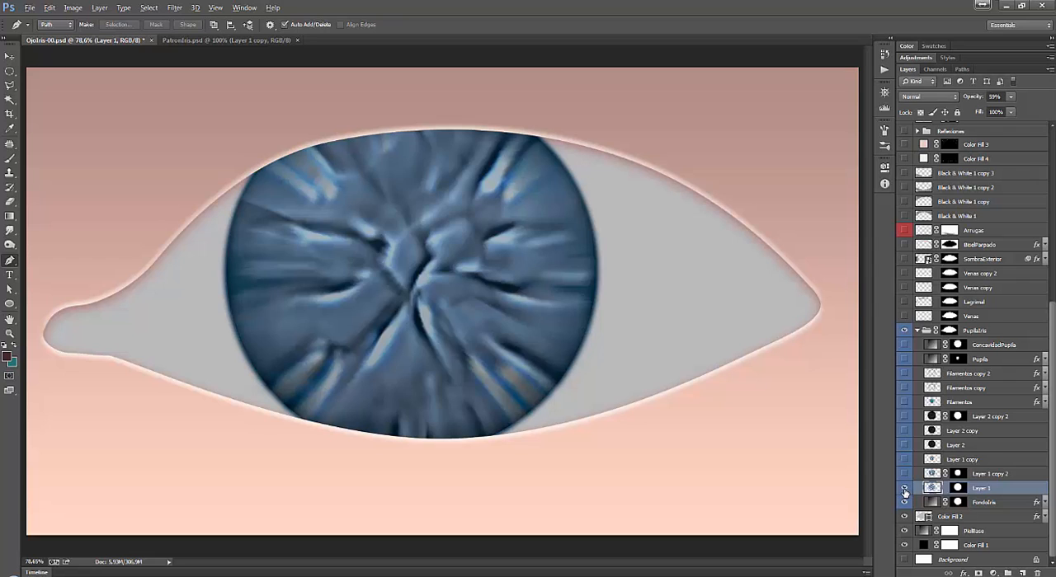
click(904, 489)
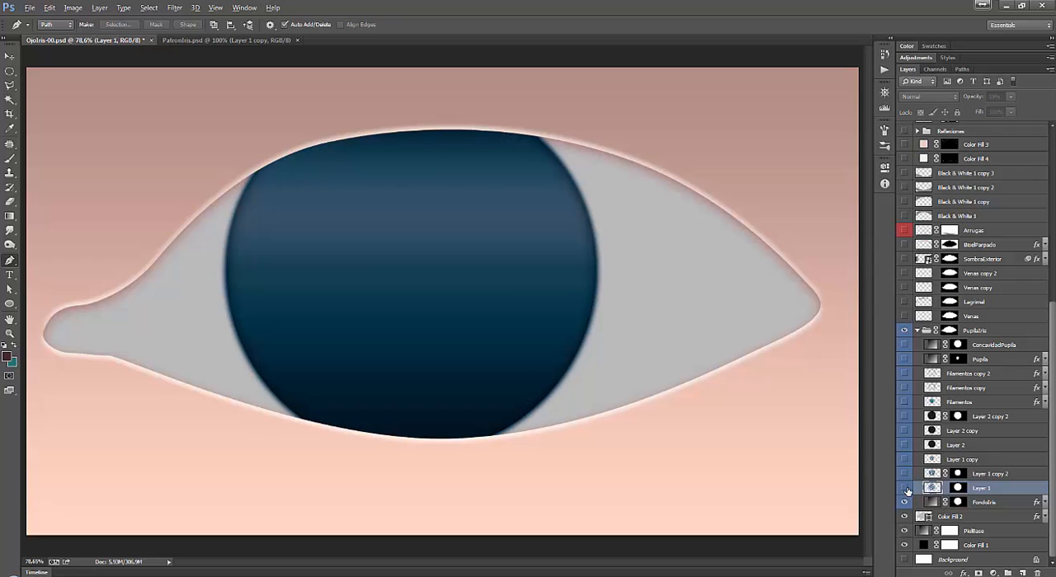
click(904, 488)
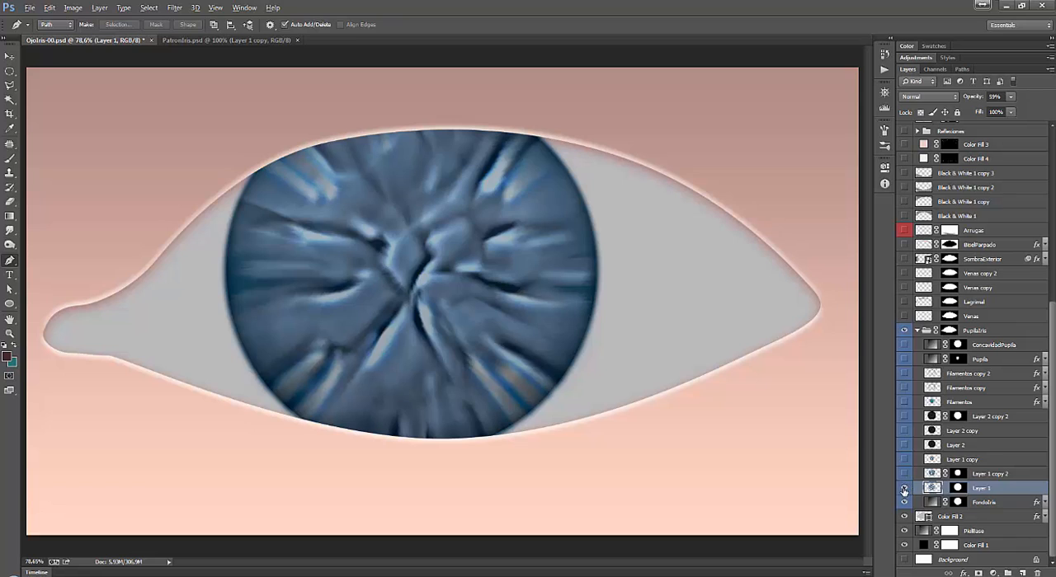
click(903, 488)
click(904, 488)
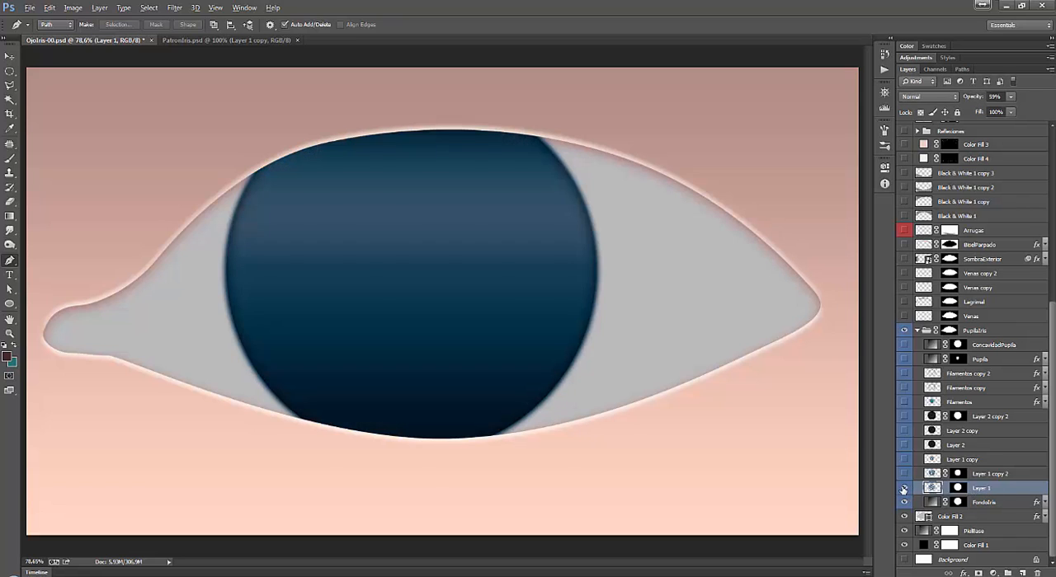
click(904, 488)
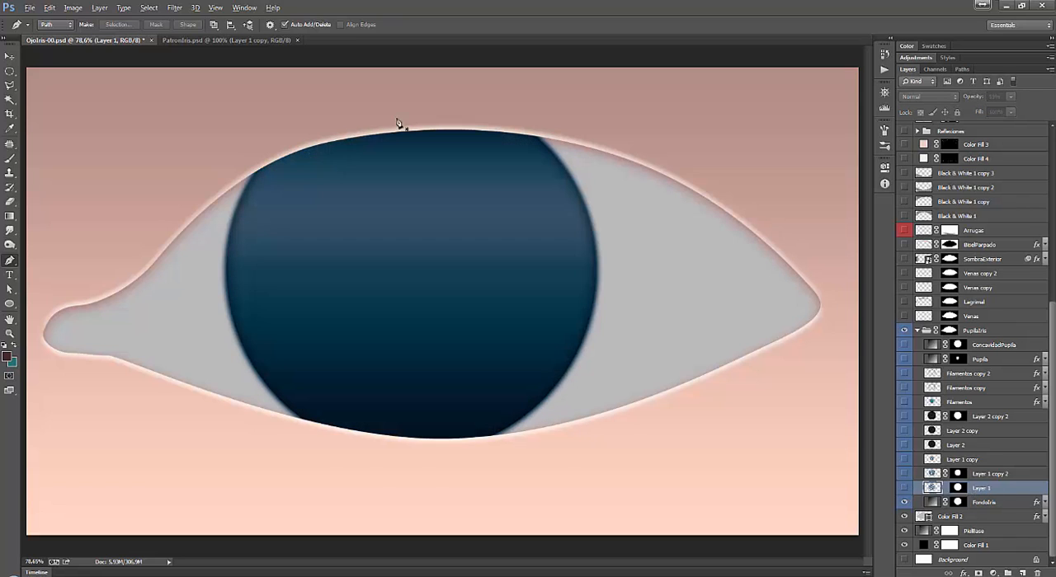
click(241, 42)
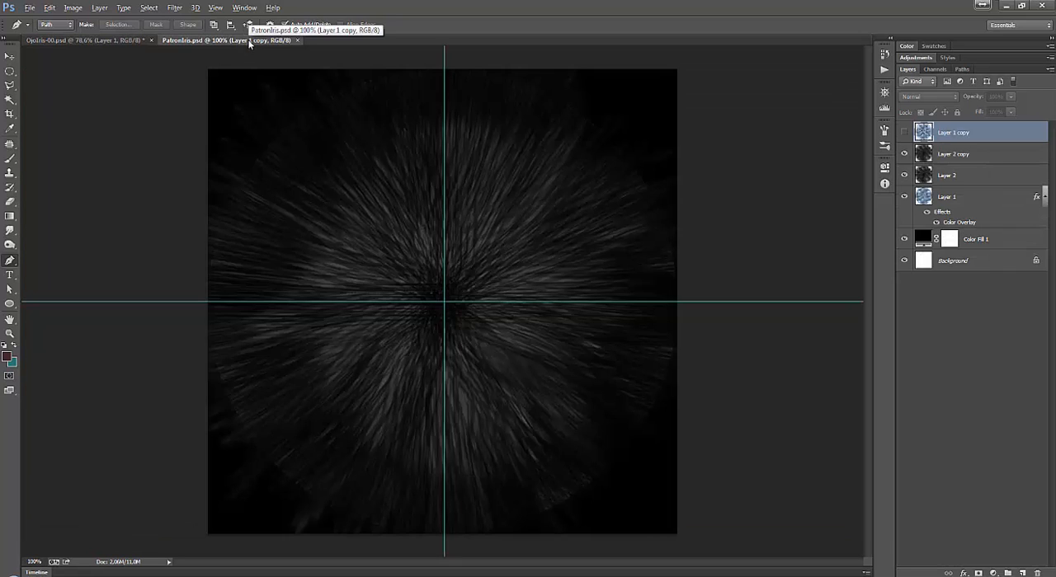
click(89, 38)
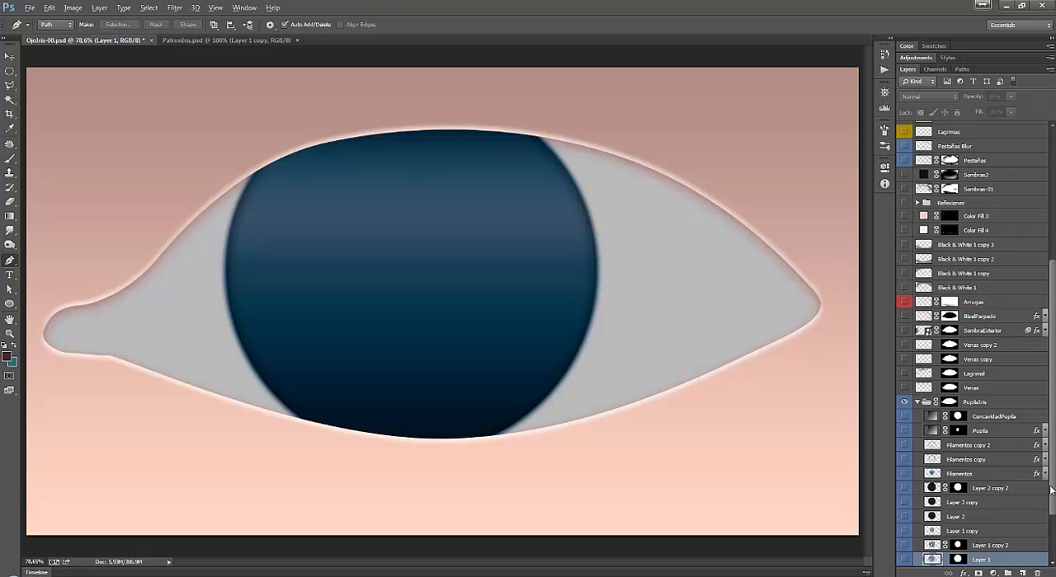
Load the circular layer mask of the FondoIris layer as a selection.
scroll(1050, 490, down, 2)
click(985, 504)
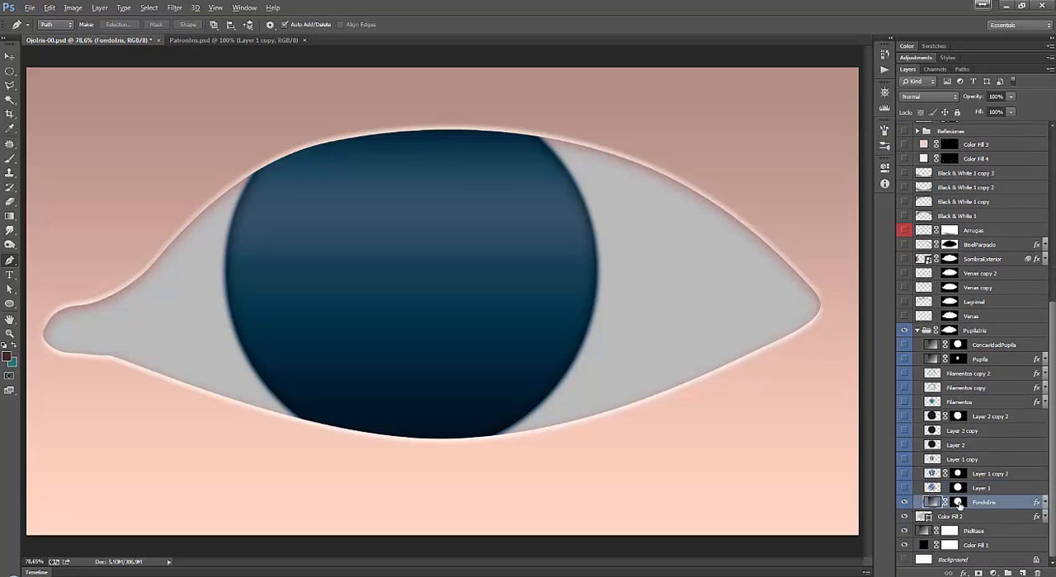
click(957, 503)
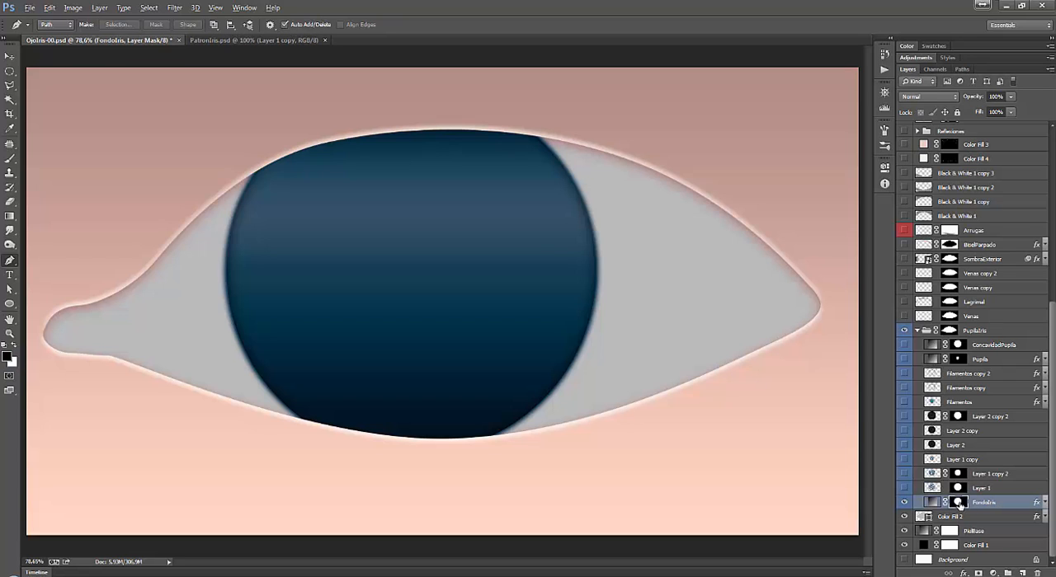
ctrl+click(957, 503)
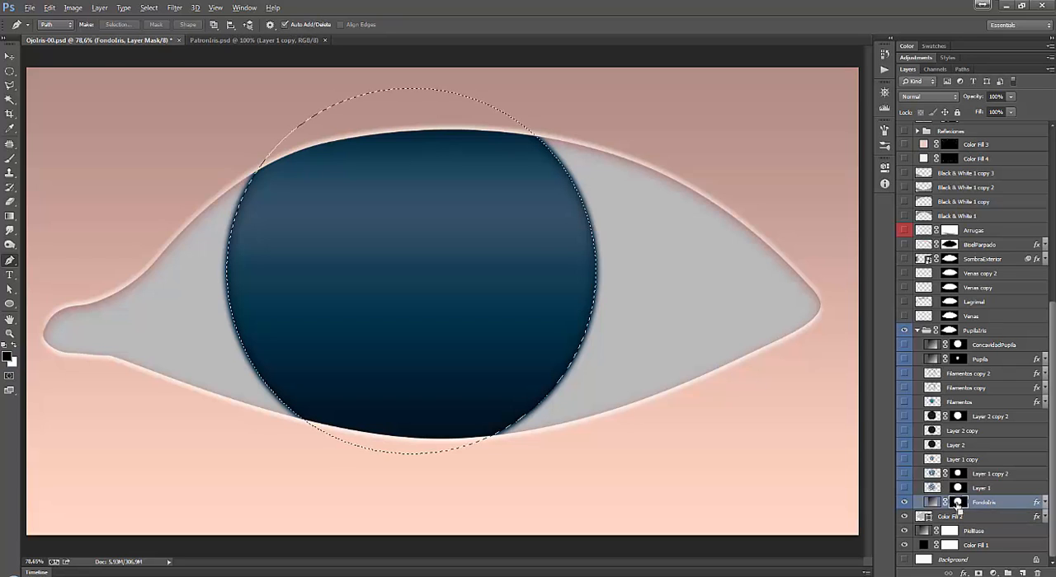
Copy the selected iris area merged, paste it into a new 852 × 845 pixel document, and close that document.
click(10, 57)
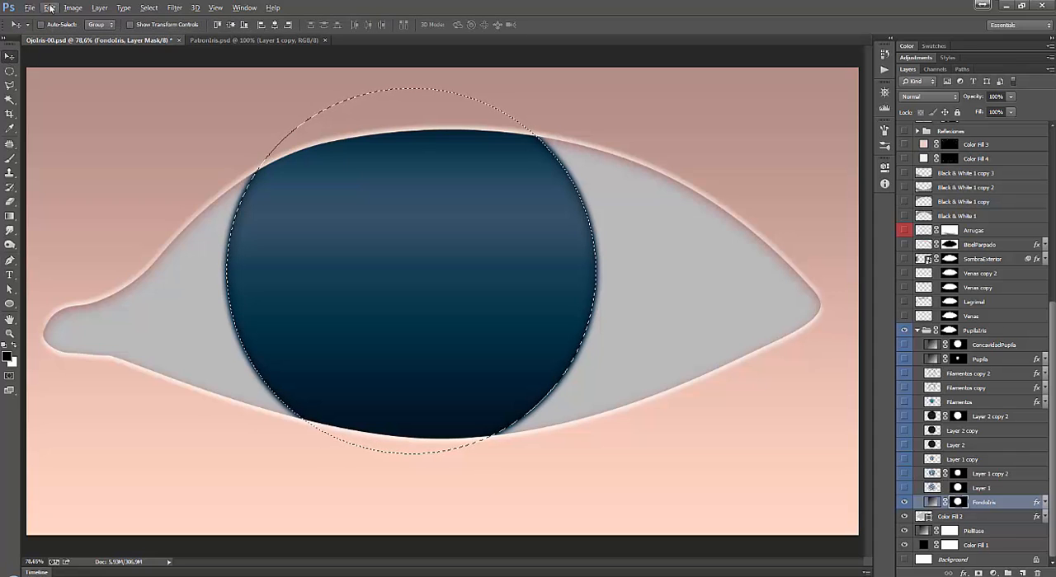
click(50, 8)
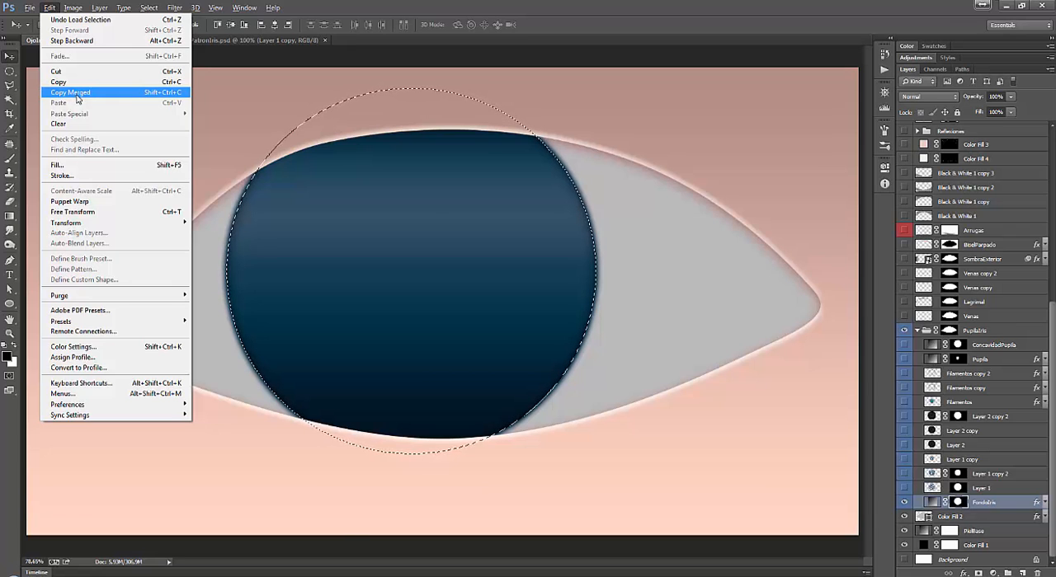
click(76, 94)
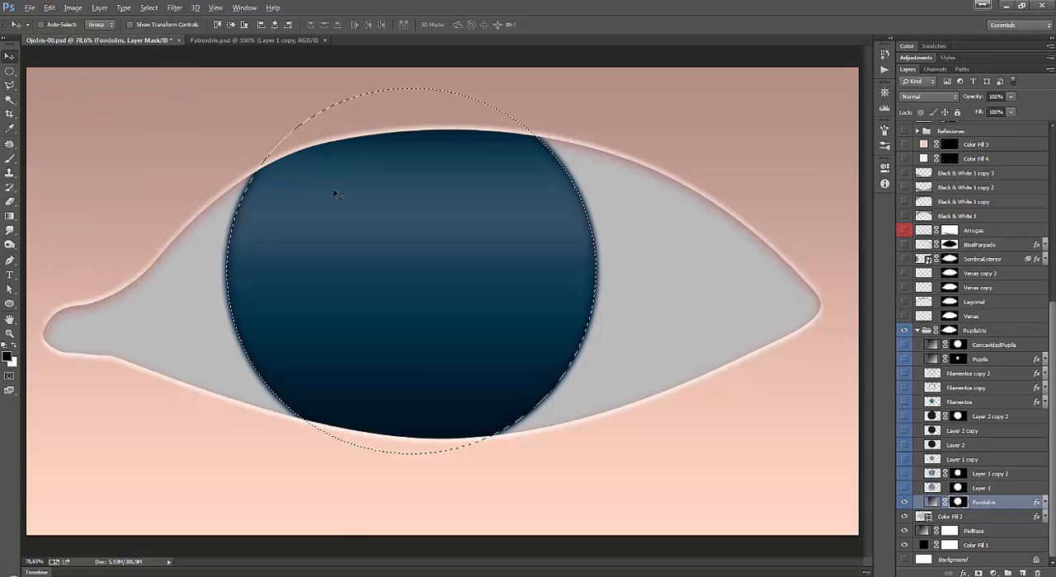
key(ctrl+n)
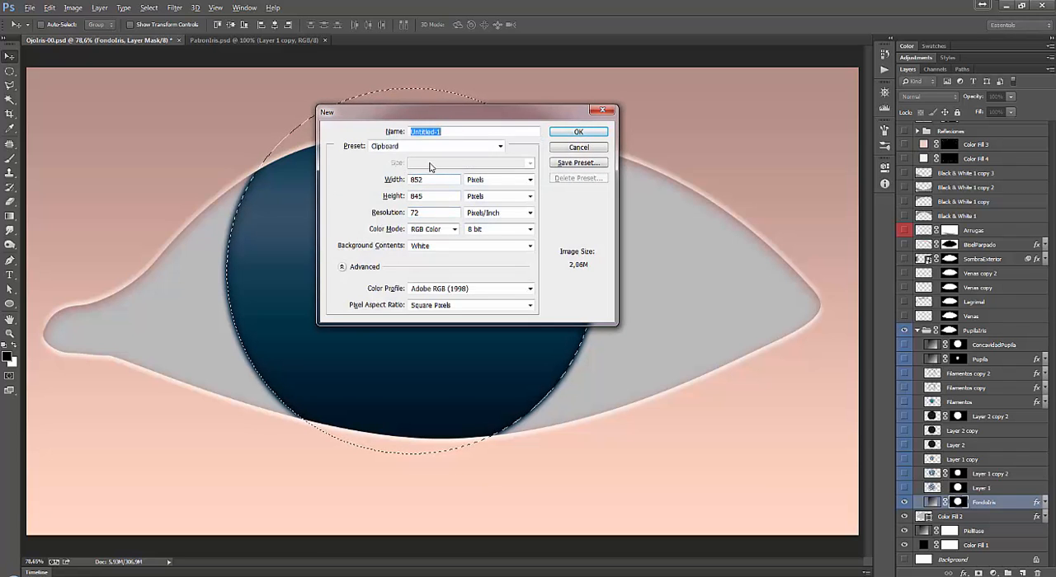
click(587, 132)
key(ctrl+v)
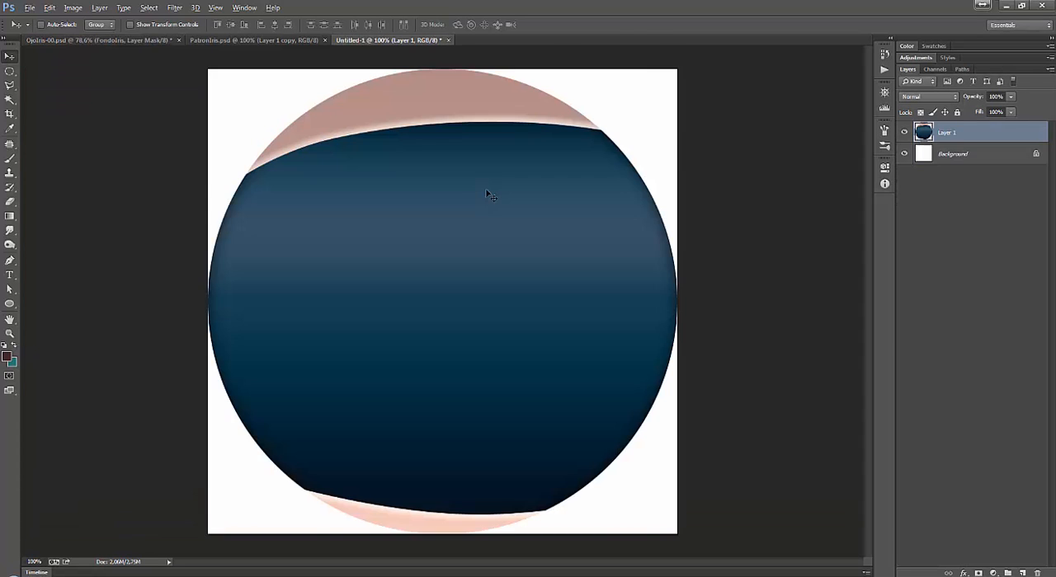
click(449, 40)
click(540, 225)
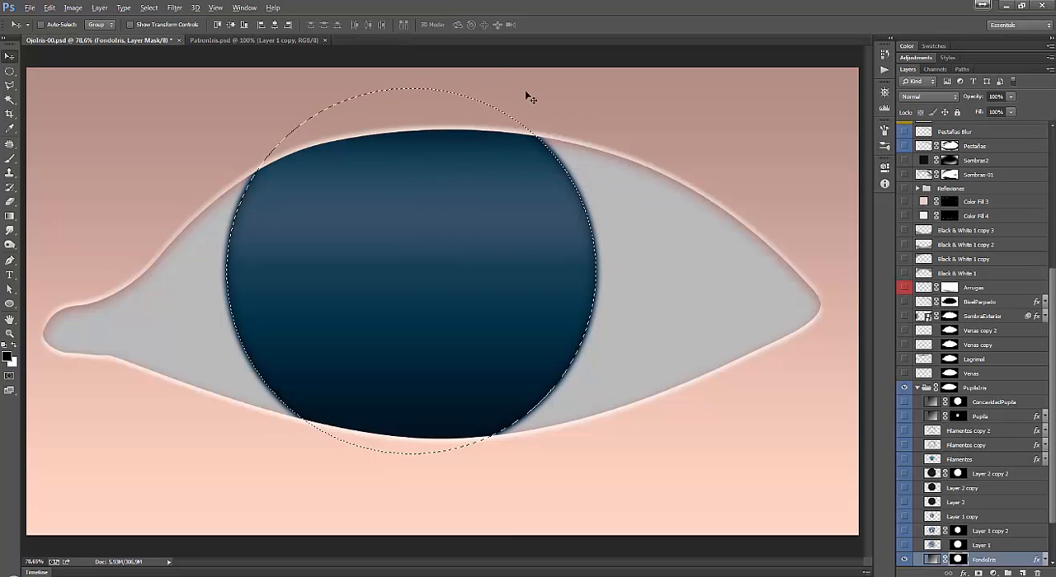
Switch to PatronIris.psd and hide every layer above the Background except the black Color Fill 1.
click(252, 39)
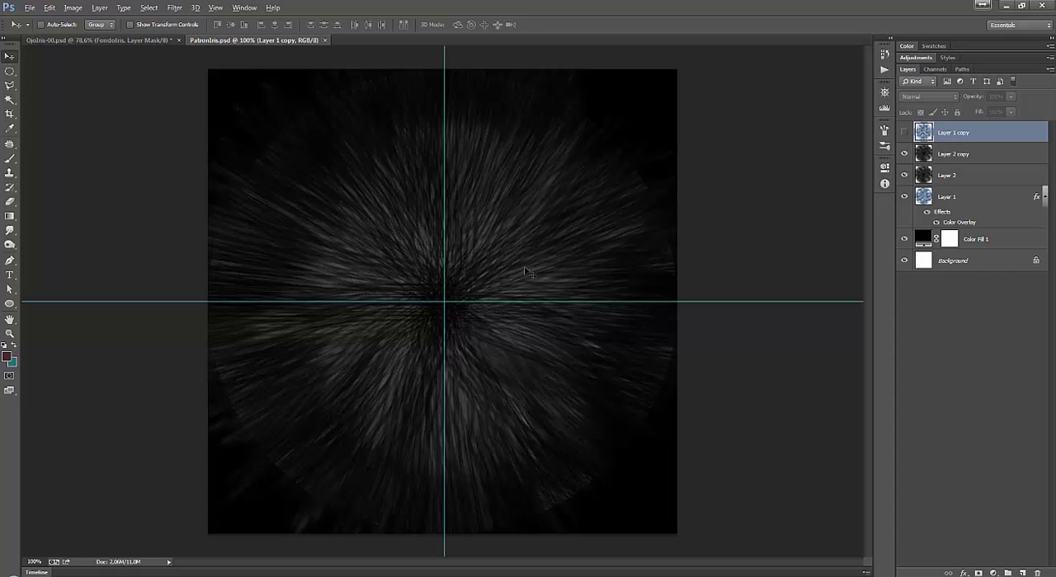
click(905, 132)
drag(904, 240, 904, 134)
click(973, 293)
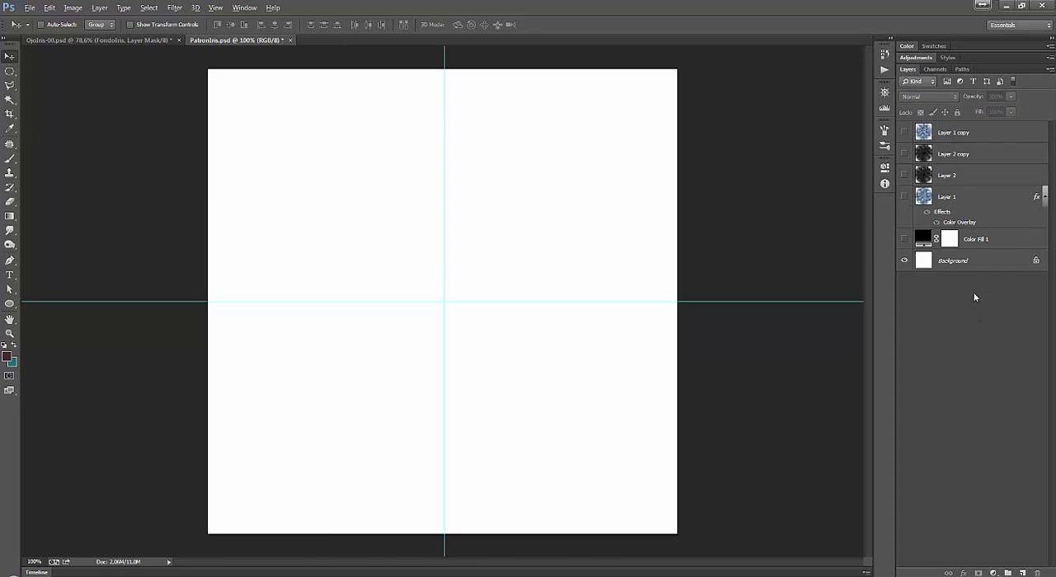
click(904, 240)
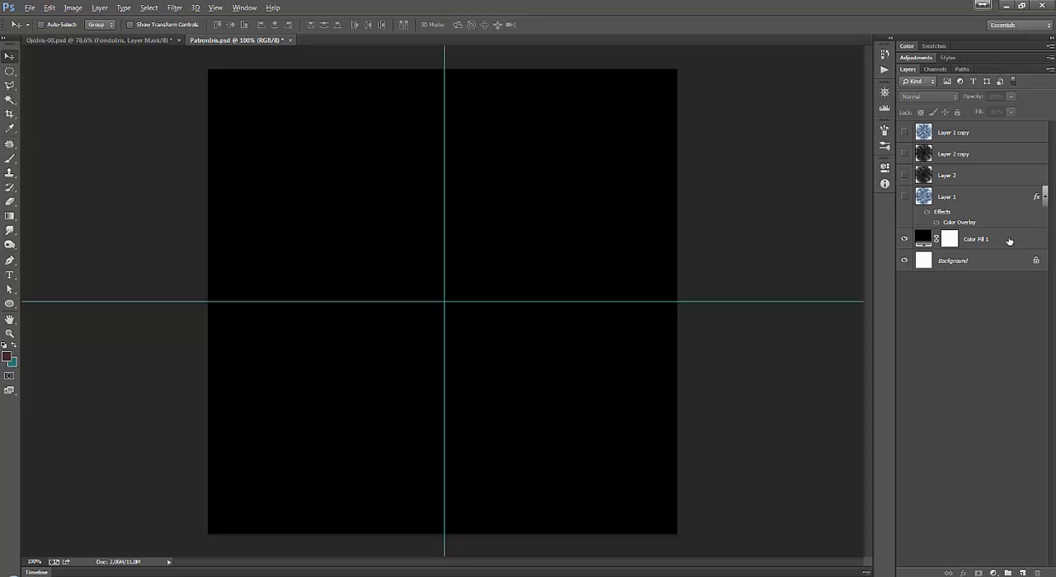
Show Layer 1 above the black fill and turn off its Color Overlay effect.
click(1006, 240)
click(903, 197)
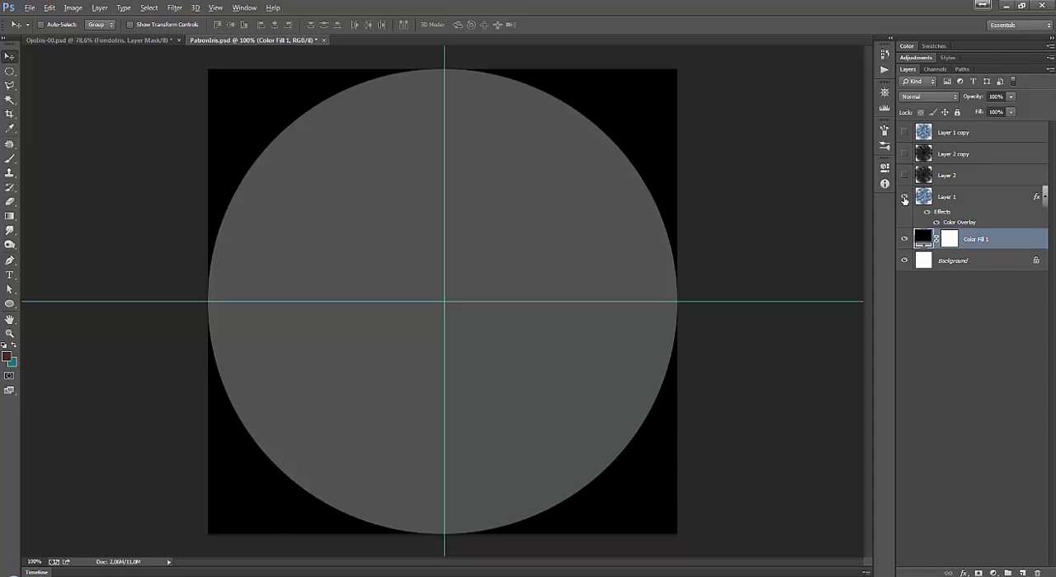
click(984, 198)
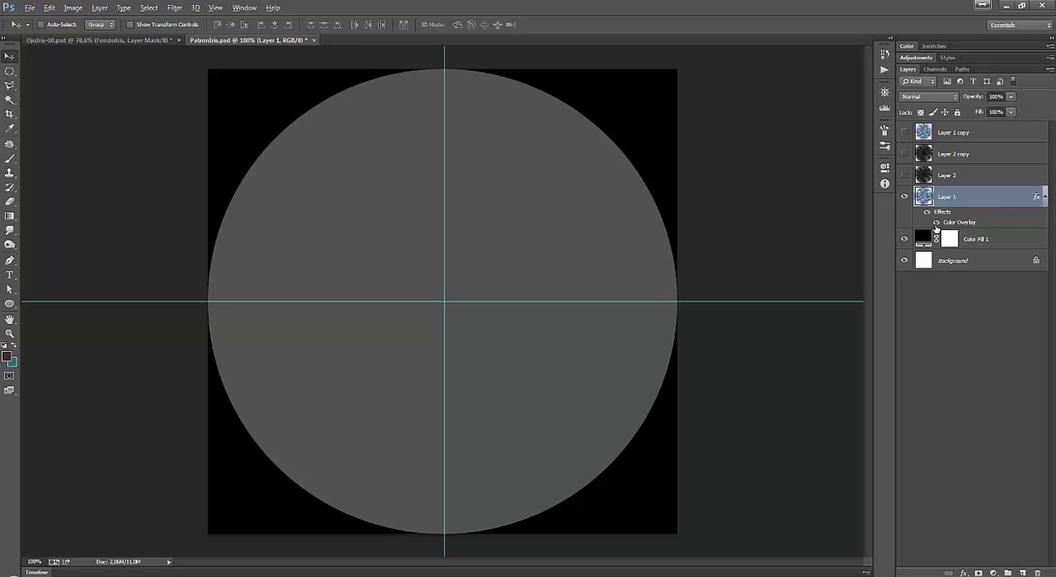
click(936, 226)
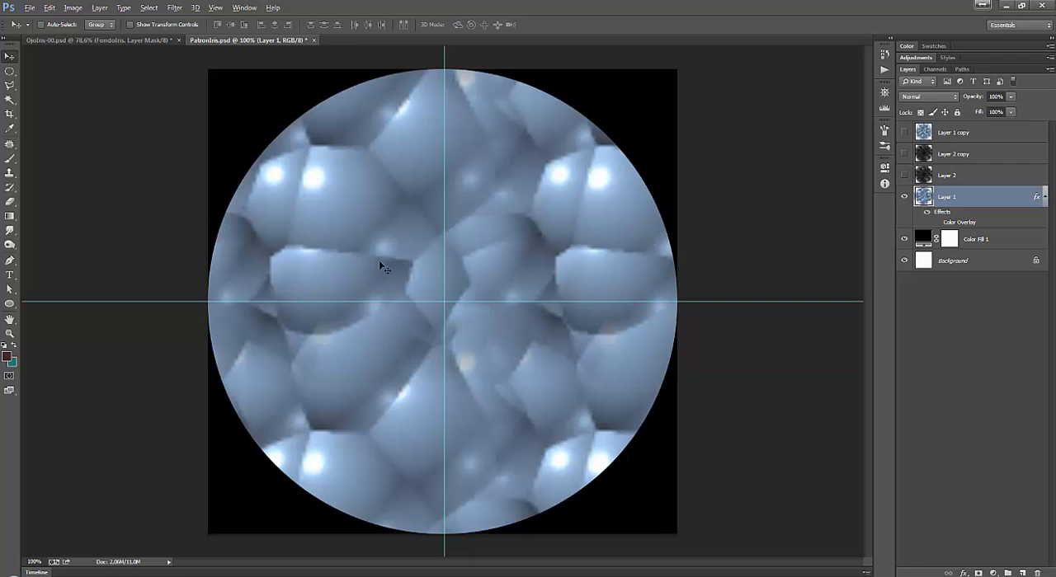
Try a Pattern Overlay with the blue bubble pattern on Layer 1 at several scales, and discard the style changes.
double_click(967, 216)
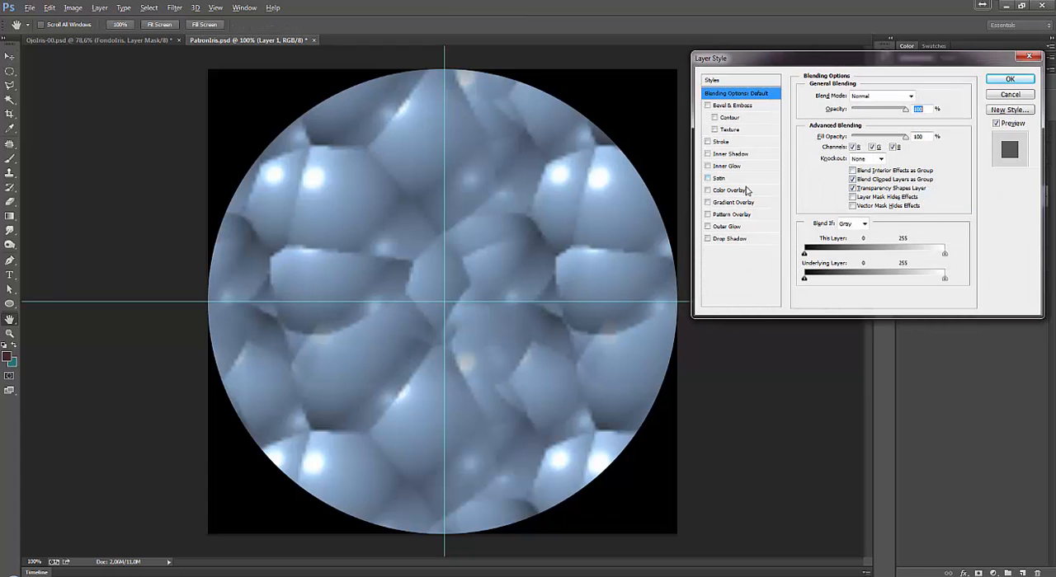
click(729, 214)
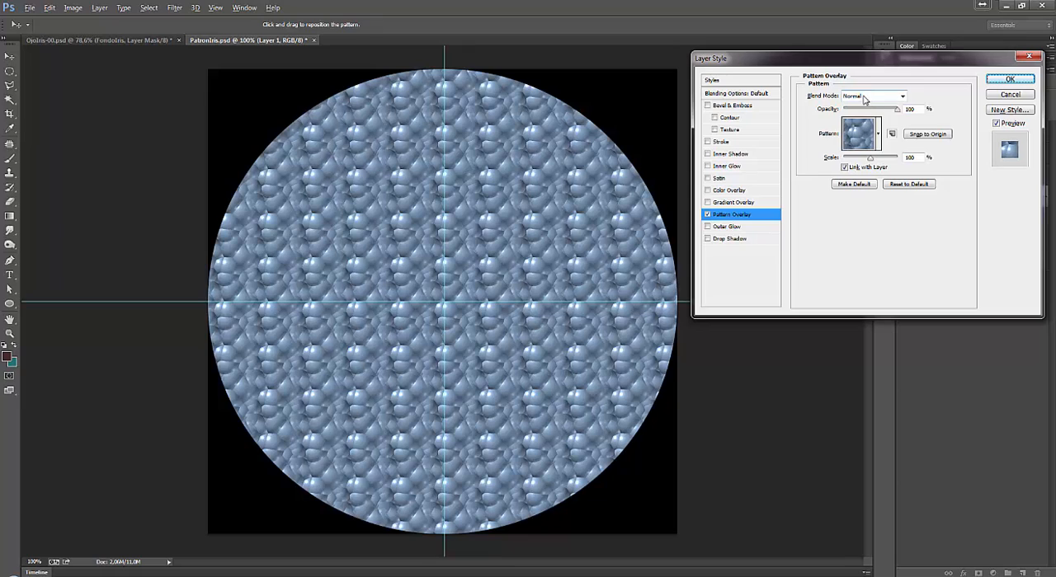
click(878, 134)
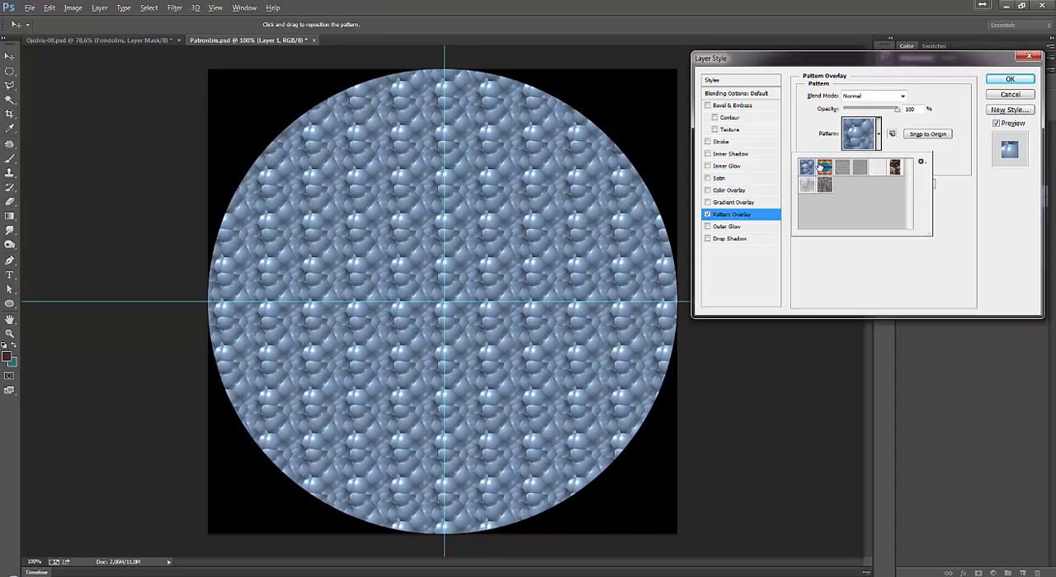
click(913, 146)
drag(869, 158, 885, 161)
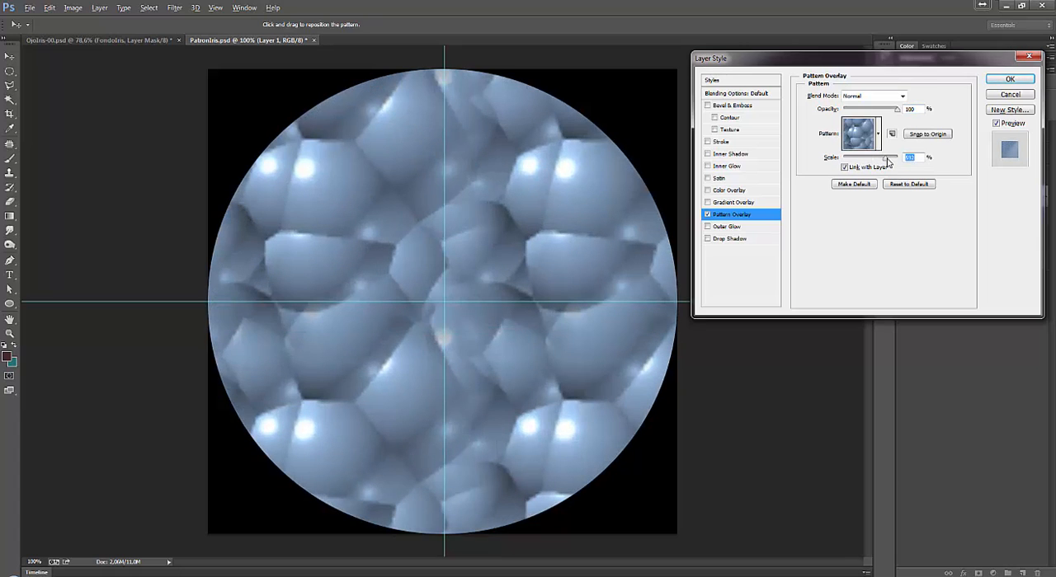
drag(892, 161, 869, 161)
click(1002, 97)
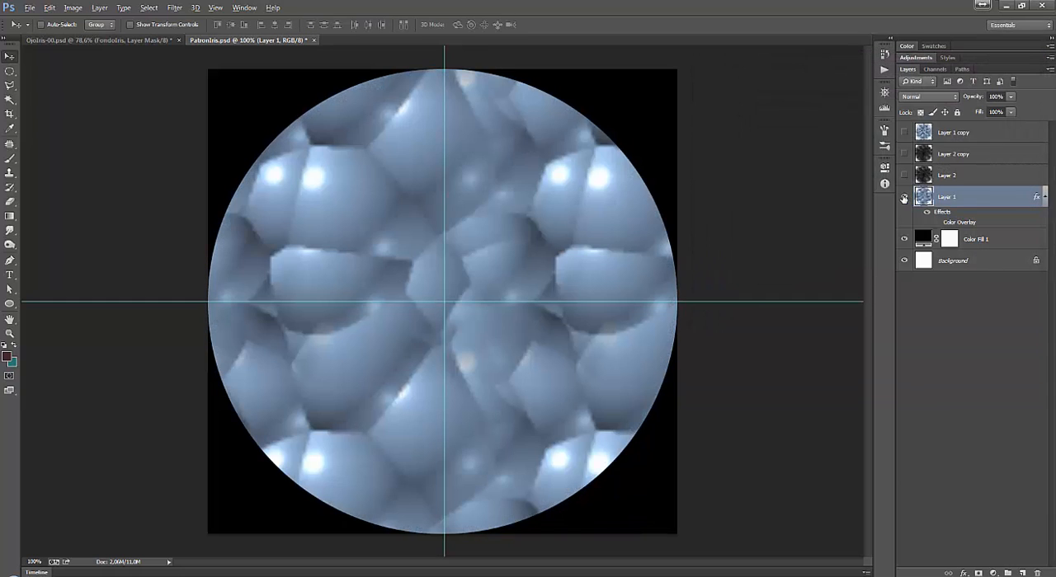
Compare the bubble texture of Layer 1 with the blurred and sharpened Layer 1 copy, leaving only Layer 1 shown.
click(903, 197)
click(903, 132)
click(966, 133)
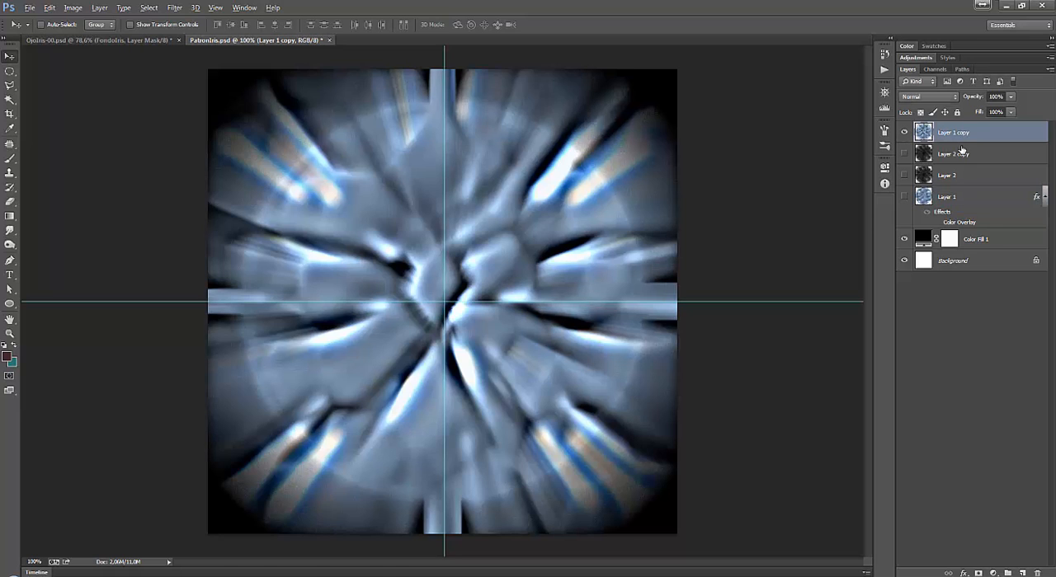
click(903, 198)
click(967, 198)
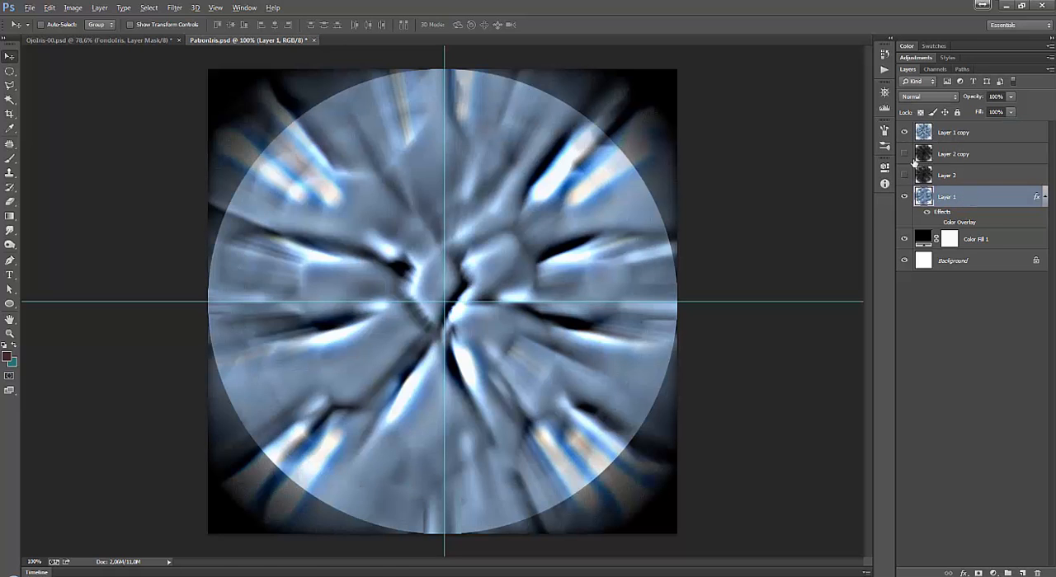
click(904, 132)
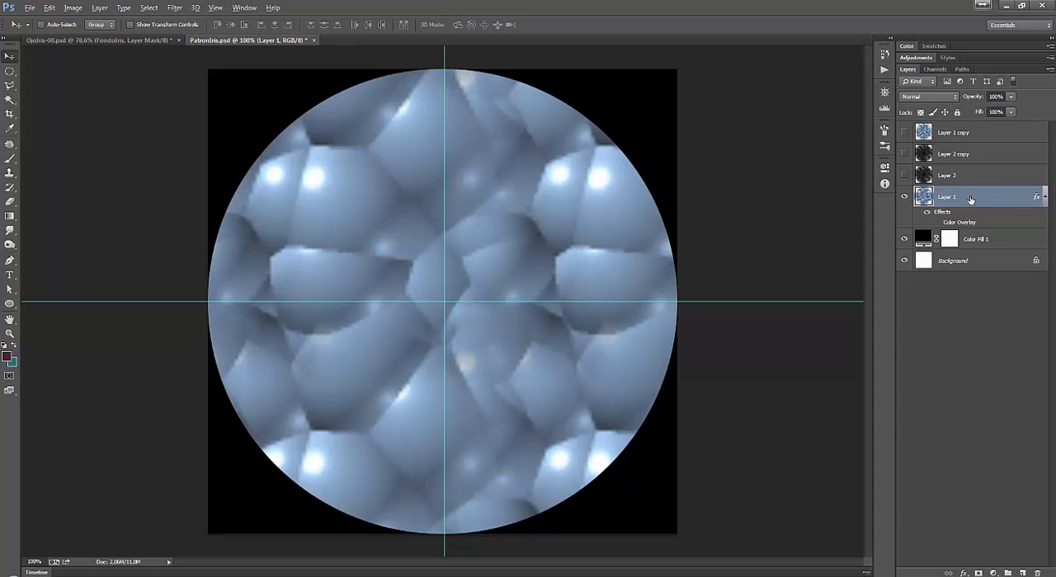
Try duplicating Layer 1 and delete the resulting copy.
drag(970, 199, 1028, 571)
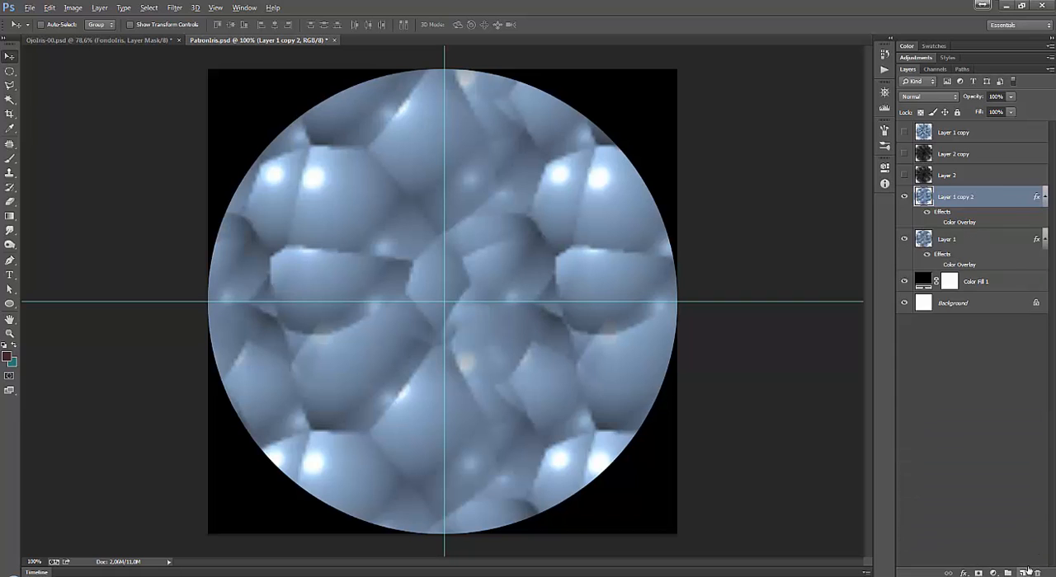
key(ctrl+z)
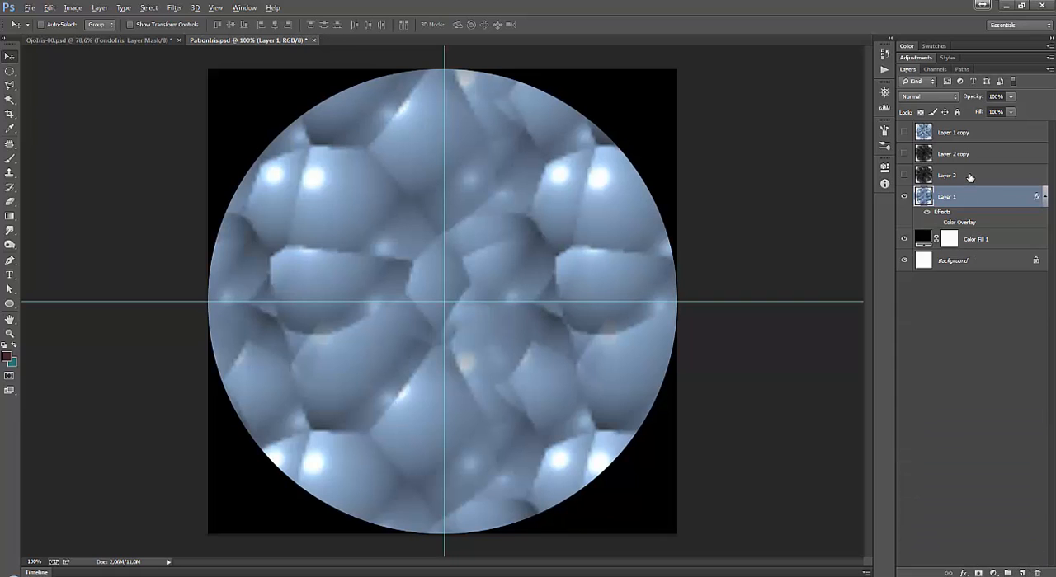
key(ctrl+z)
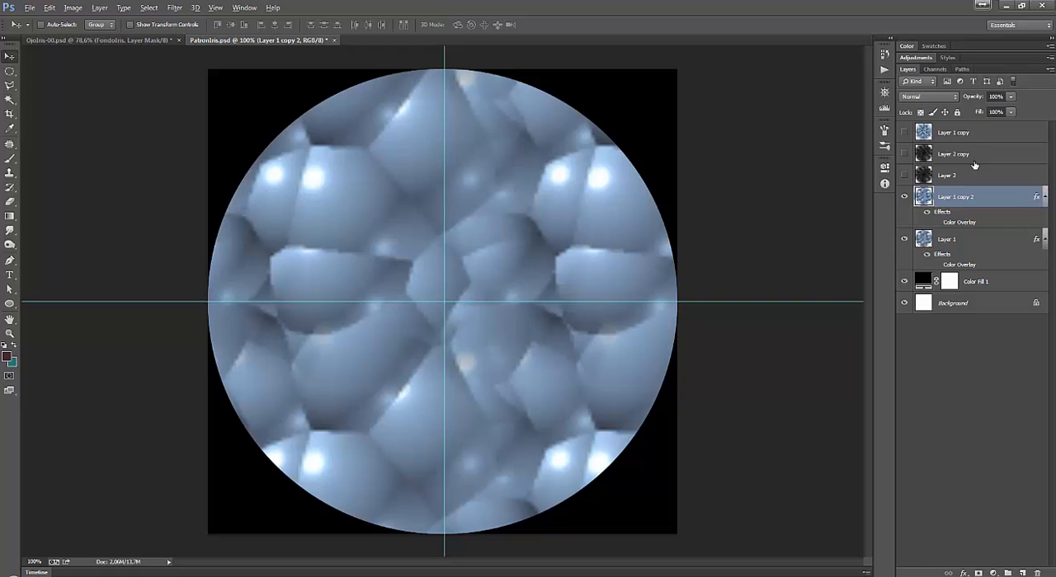
drag(995, 198, 1037, 572)
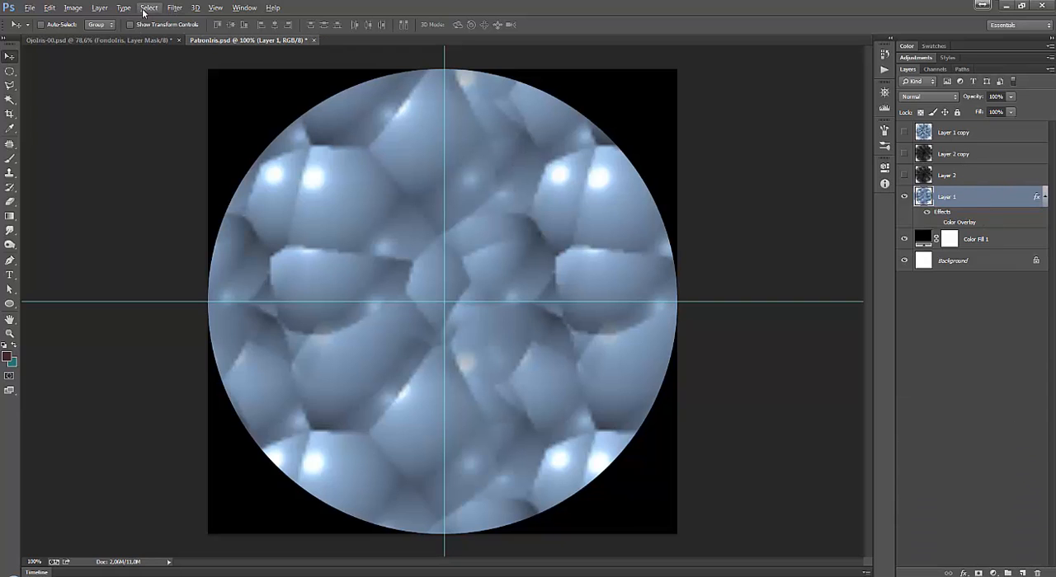
Duplicate Layer 1 within PatronIris.psd under the name Layer 1 copy 2.
click(99, 10)
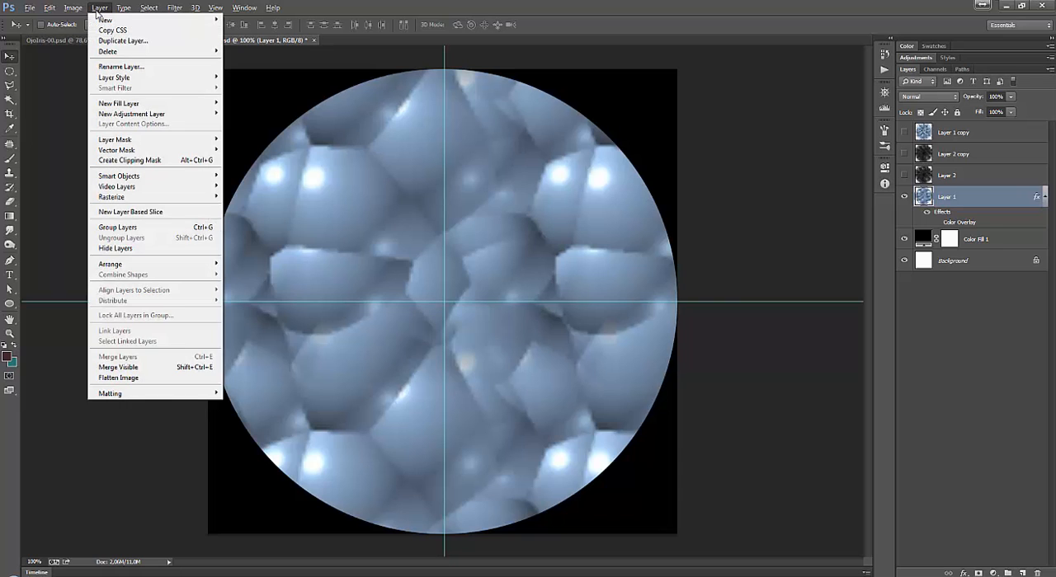
click(143, 43)
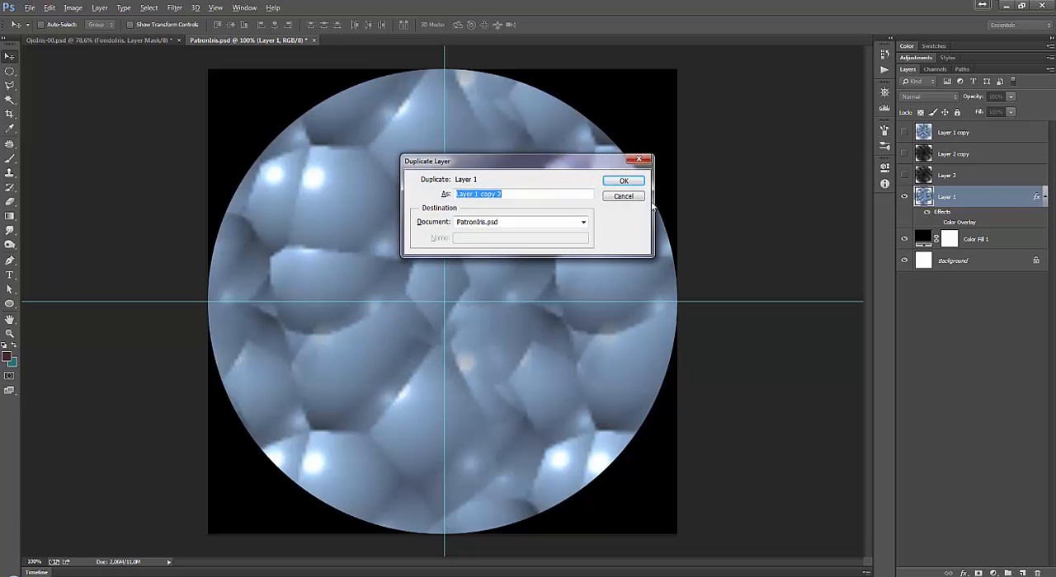
click(624, 181)
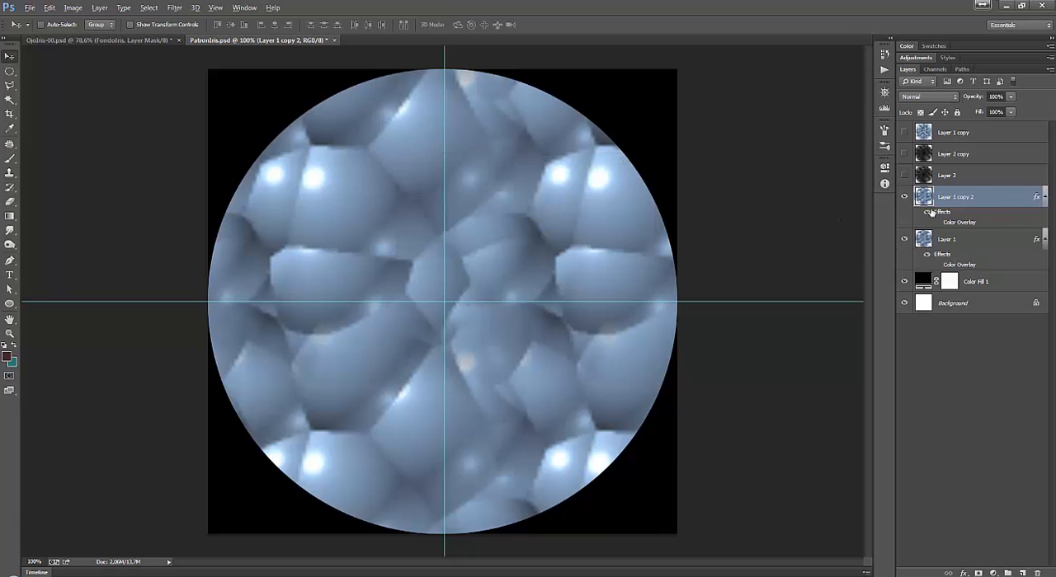
Convert Layer 1 copy 2 to a Smart Object and rasterize it into a plain layer without effects.
right_click(992, 198)
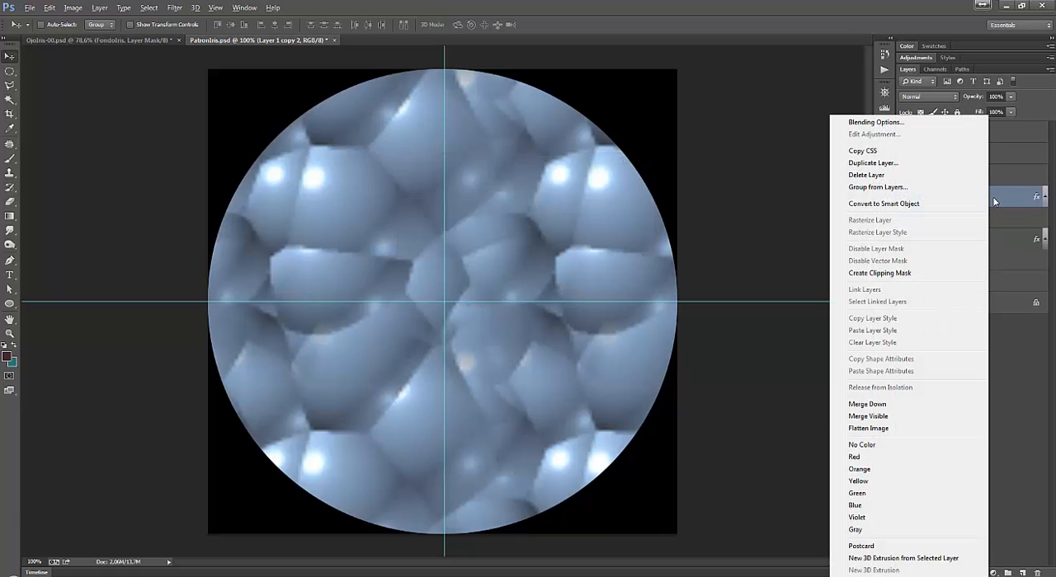
click(883, 205)
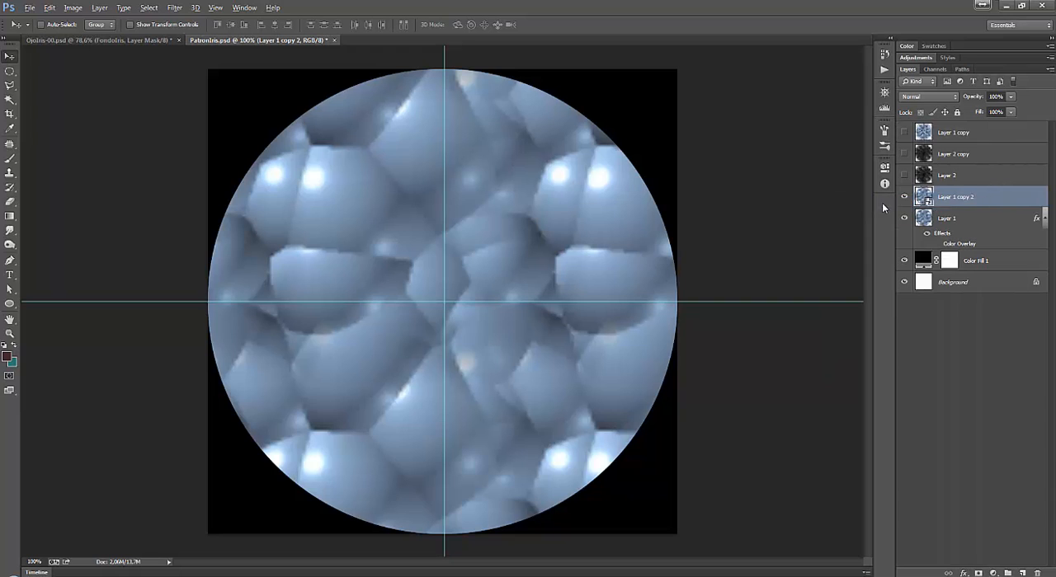
right_click(981, 205)
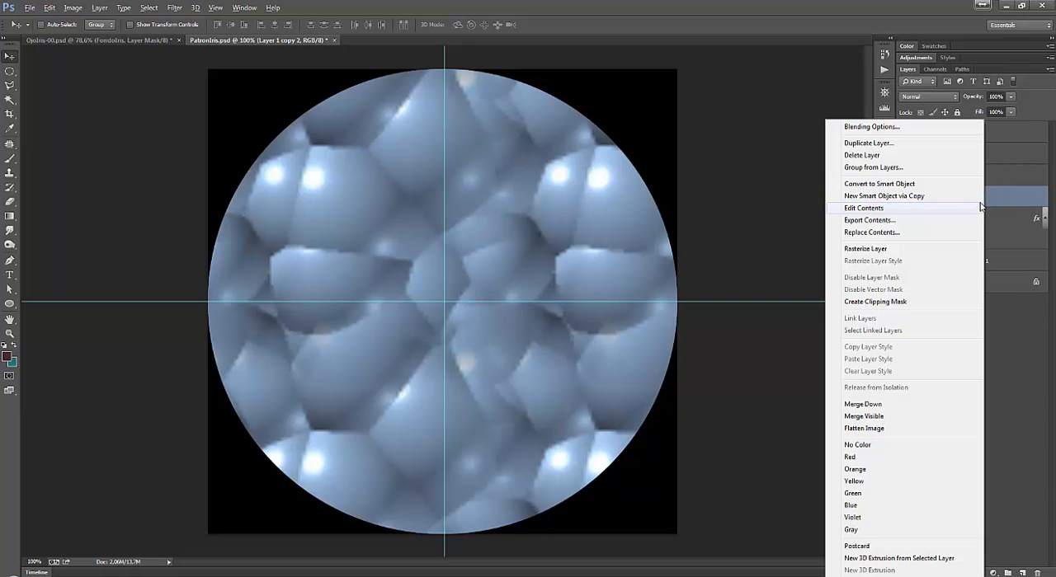
click(913, 249)
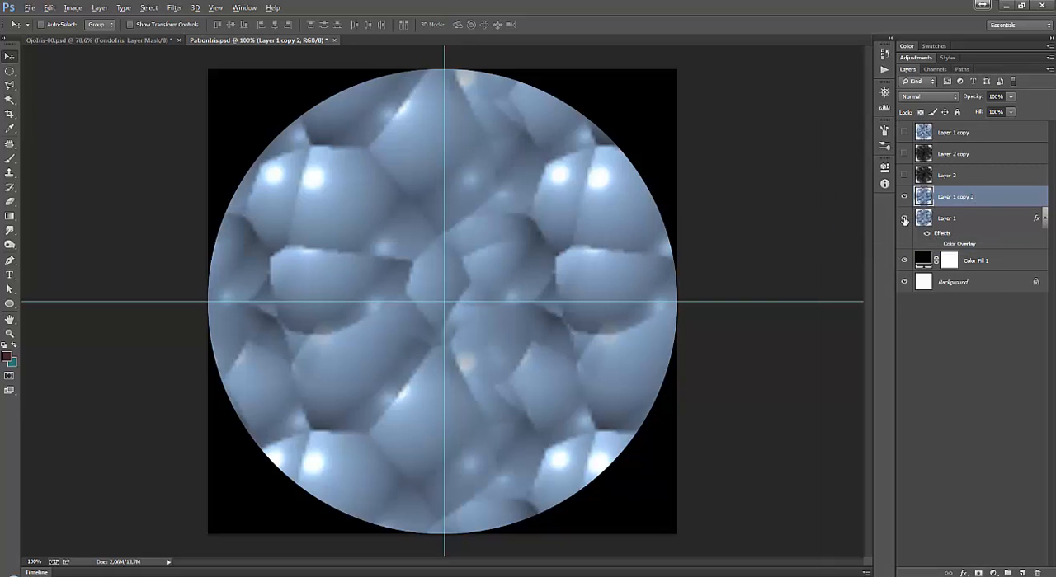
Hide Layer 1 and apply a strong Radial Blur to Layer 1 copy 2 with the Zoom method and Best quality.
click(904, 219)
key(alt+t)
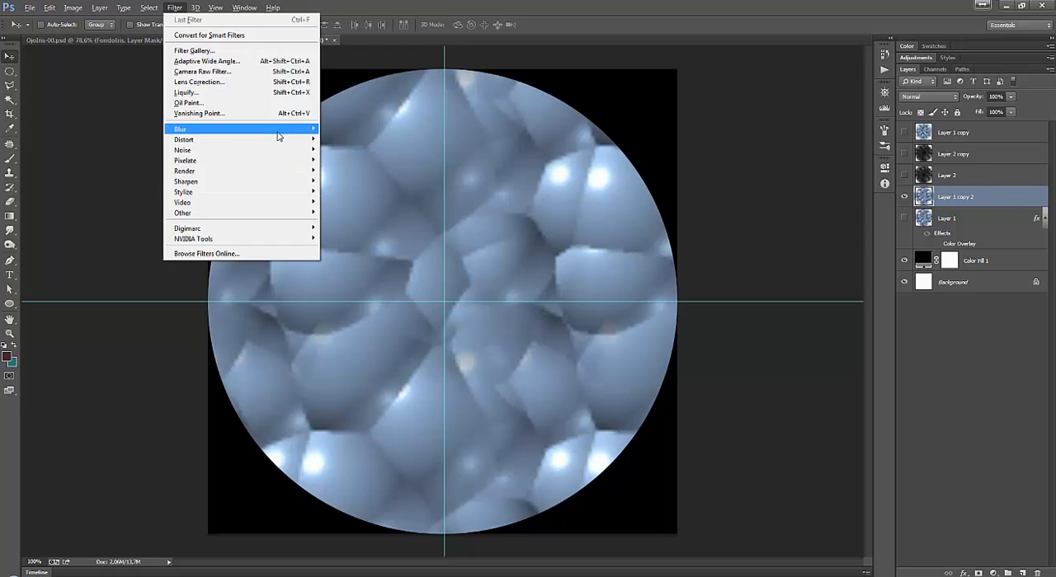
mouse_move(277, 136)
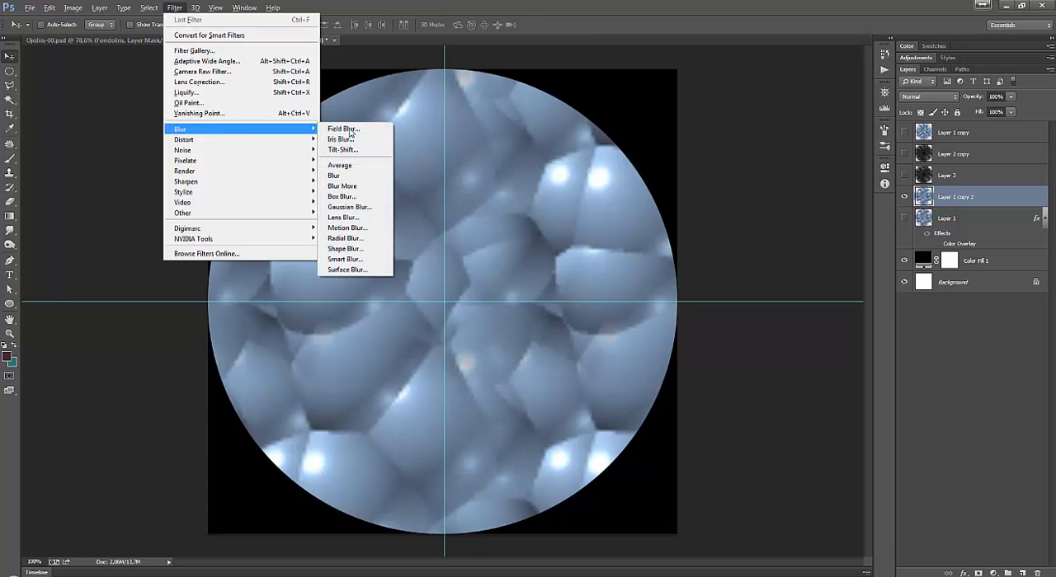
click(356, 239)
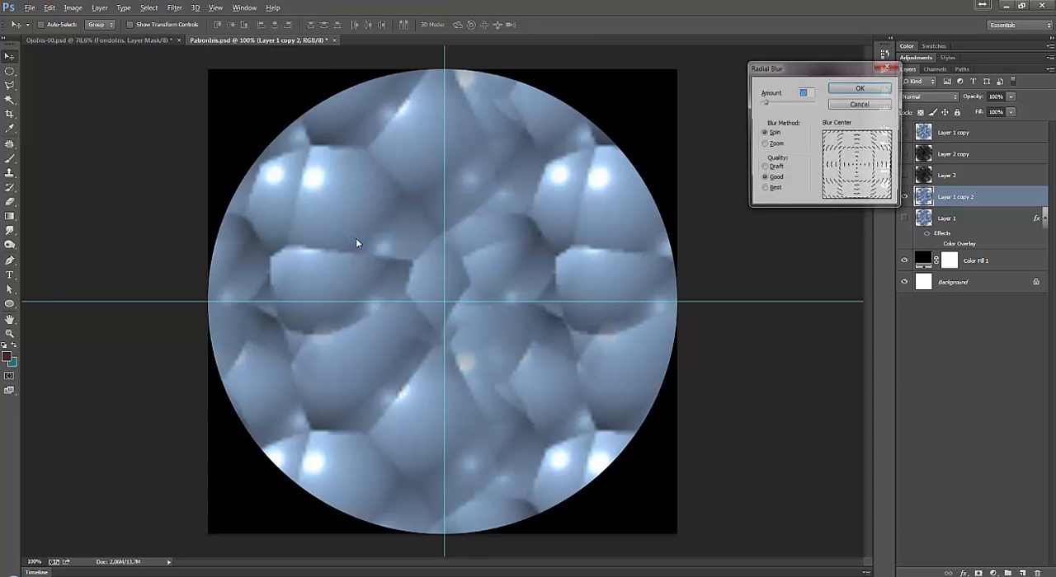
click(763, 145)
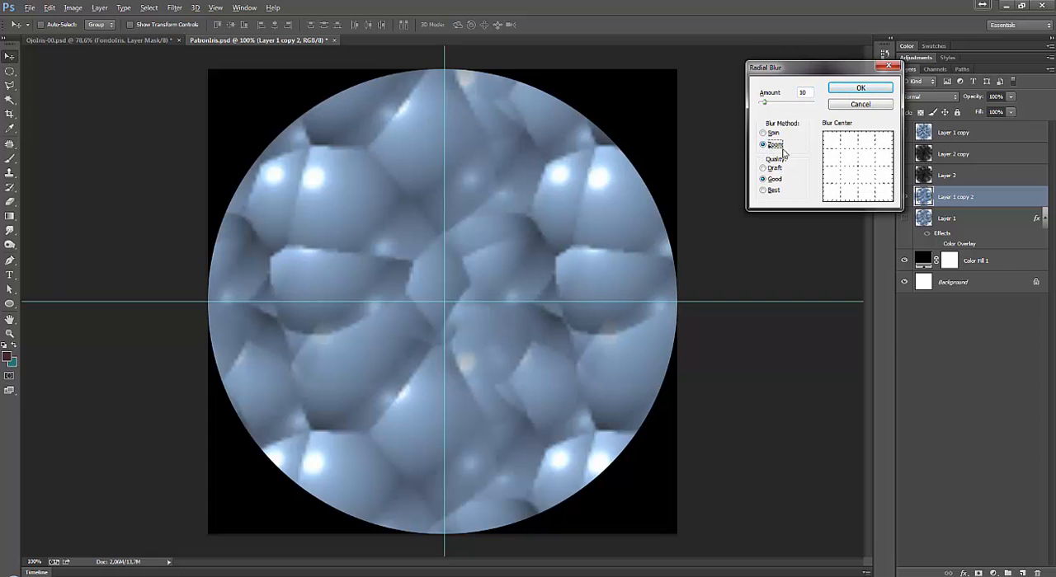
click(765, 191)
drag(764, 103, 801, 102)
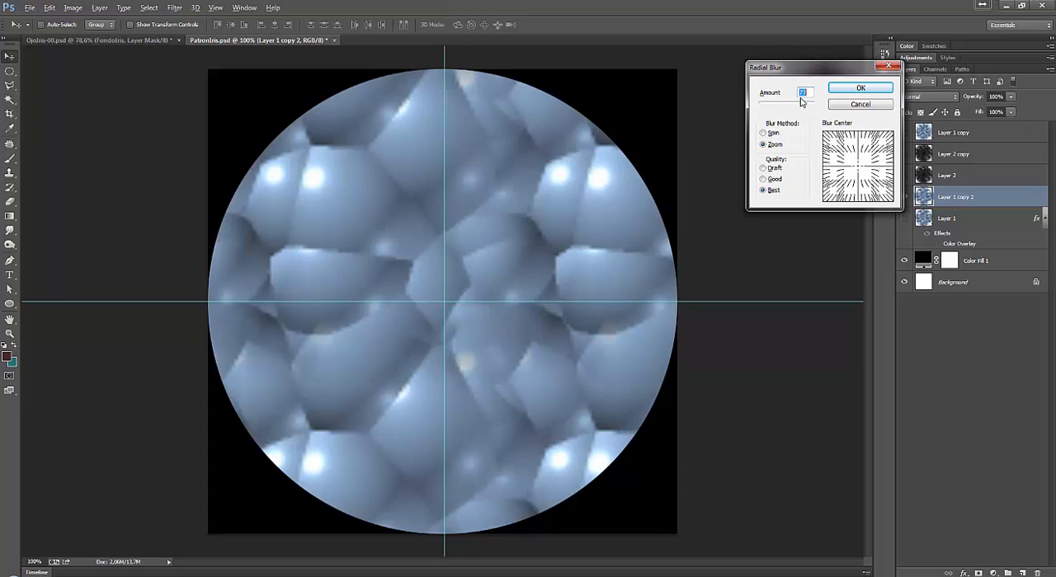
click(867, 91)
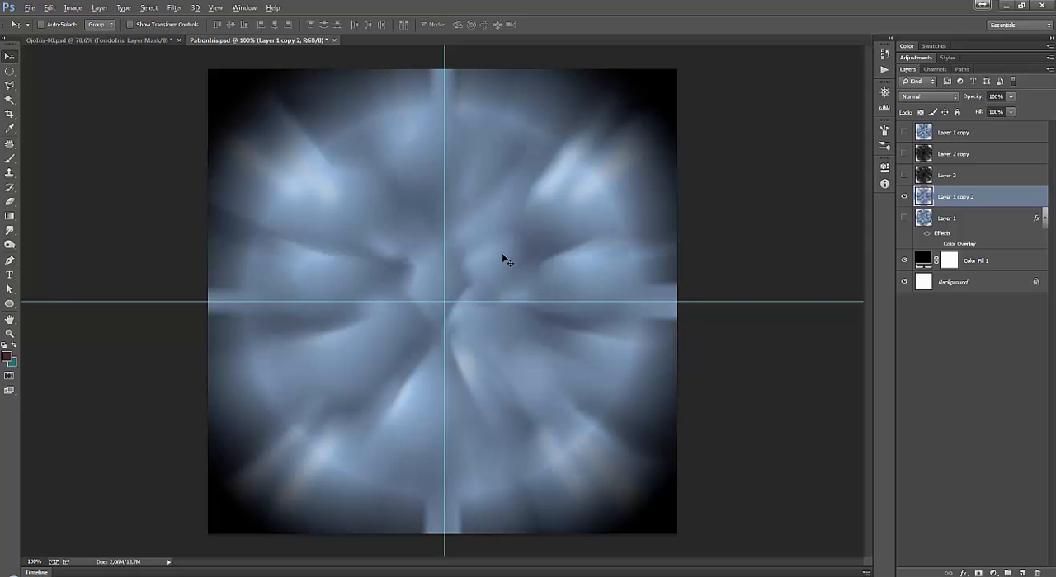
Examine the Smart Sharpen settings and centered preview for the blurred Layer 1 copy 2 without applying the filter.
click(175, 7)
mouse_move(247, 181)
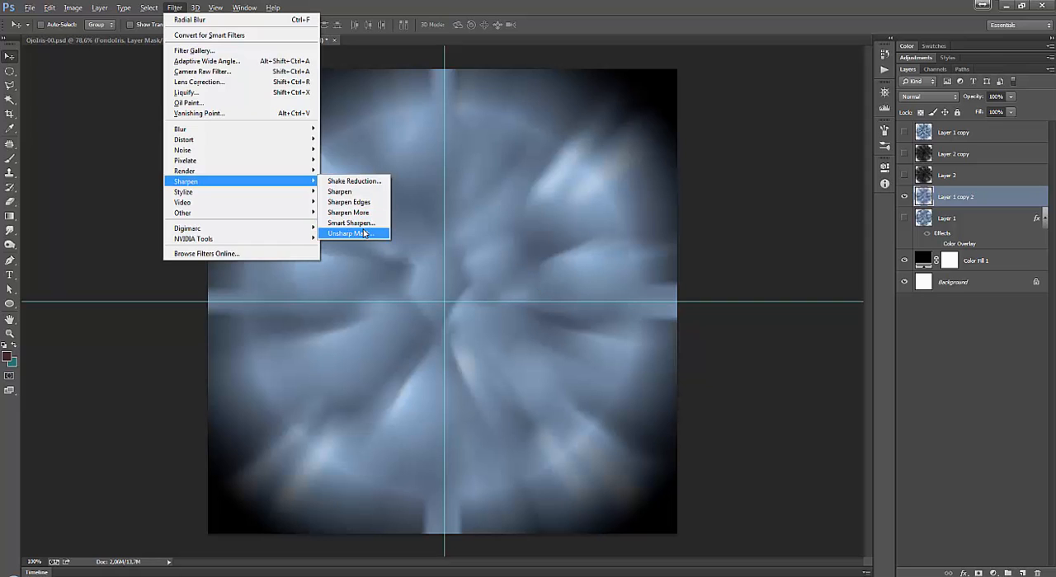
click(363, 227)
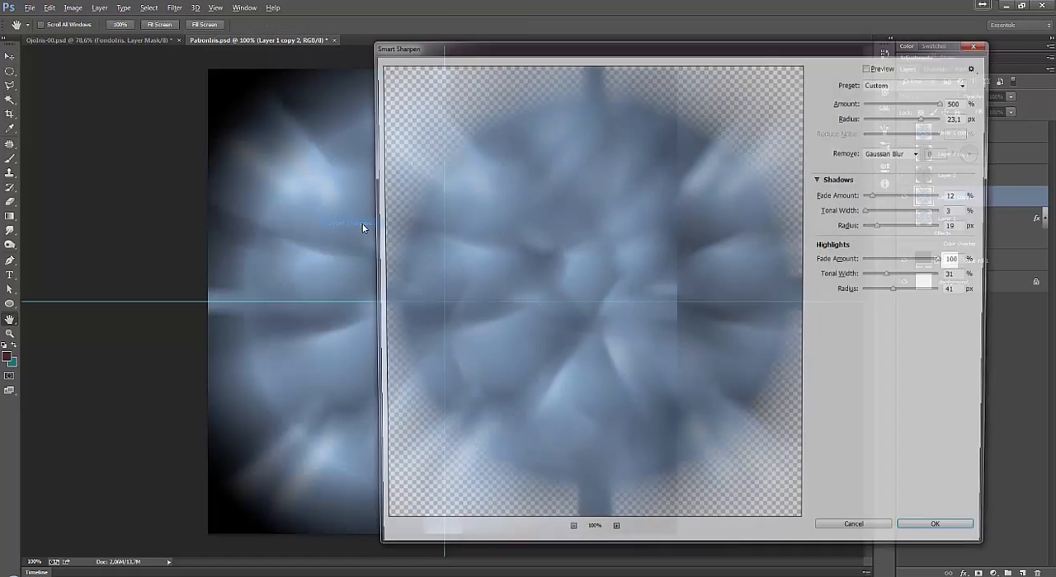
drag(665, 255, 593, 285)
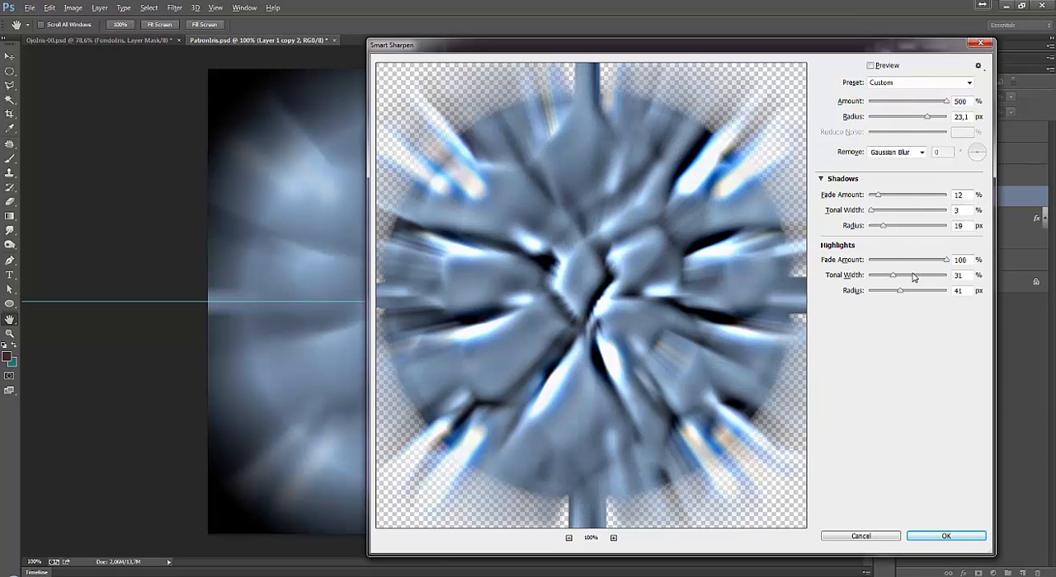
click(978, 66)
click(935, 64)
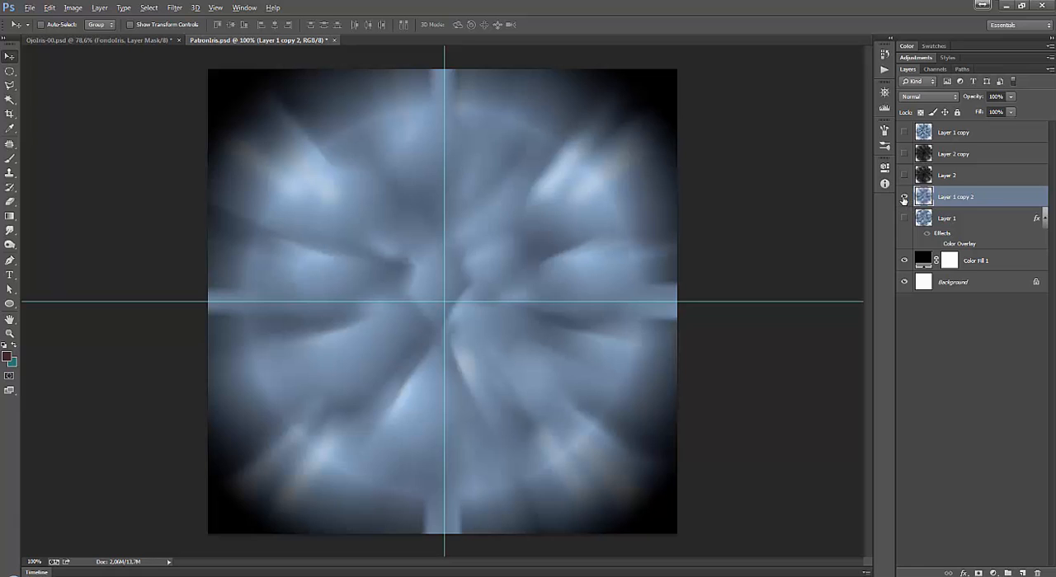
Hide Layer 1 copy 2 and, once the sharpened Layer 1 copy has been viewed and hidden again, select Layer 2.
click(903, 200)
click(904, 132)
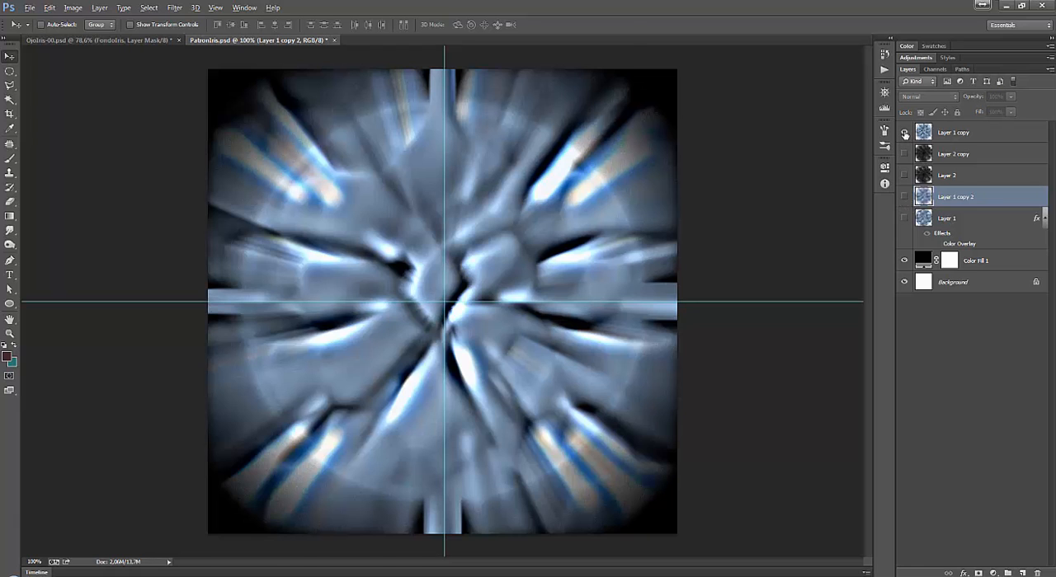
click(976, 133)
click(903, 132)
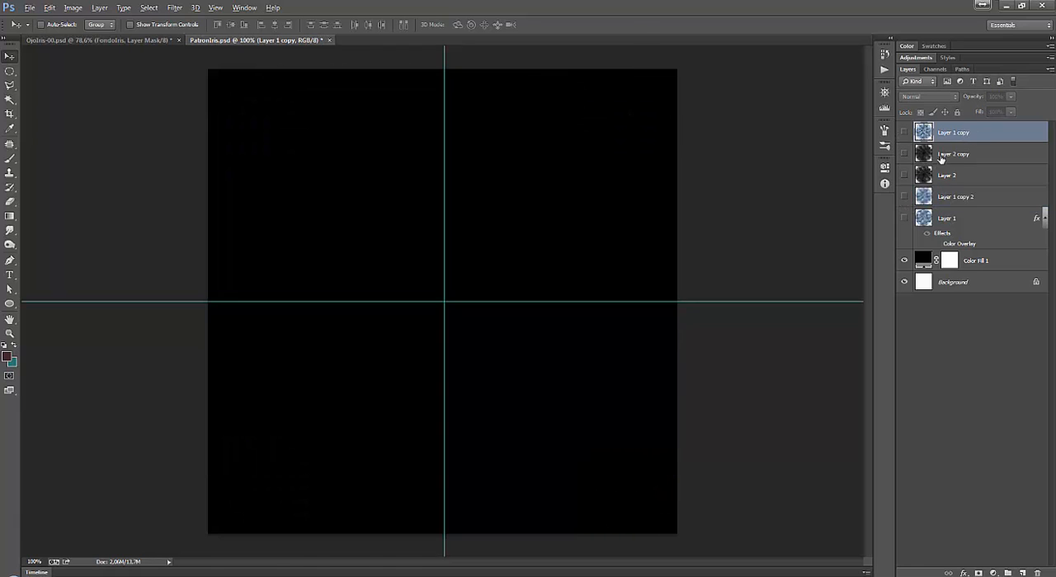
click(959, 181)
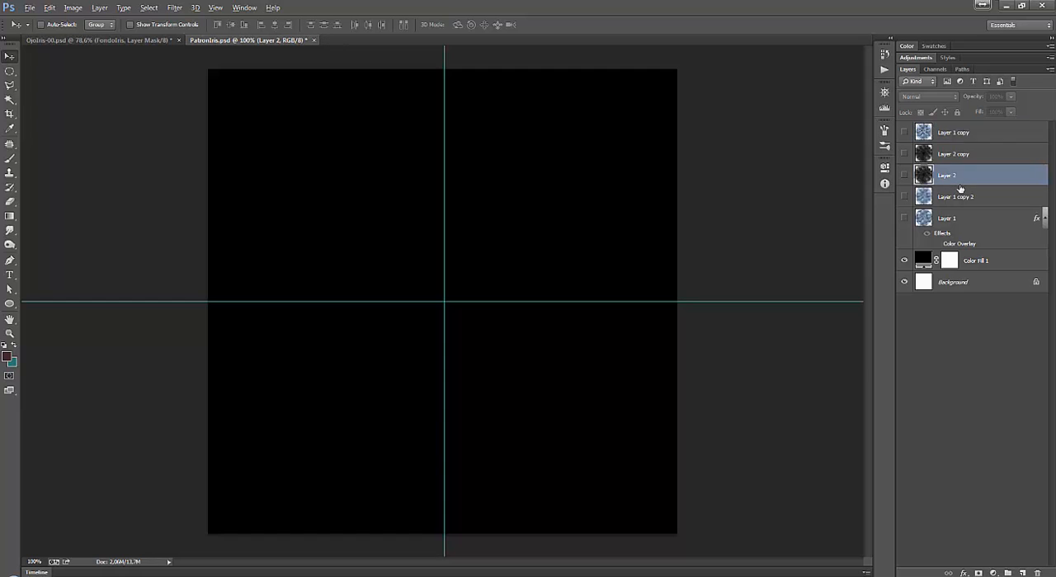
View Layer 2 and Layer 2 copy one at a time, hiding each again.
click(904, 174)
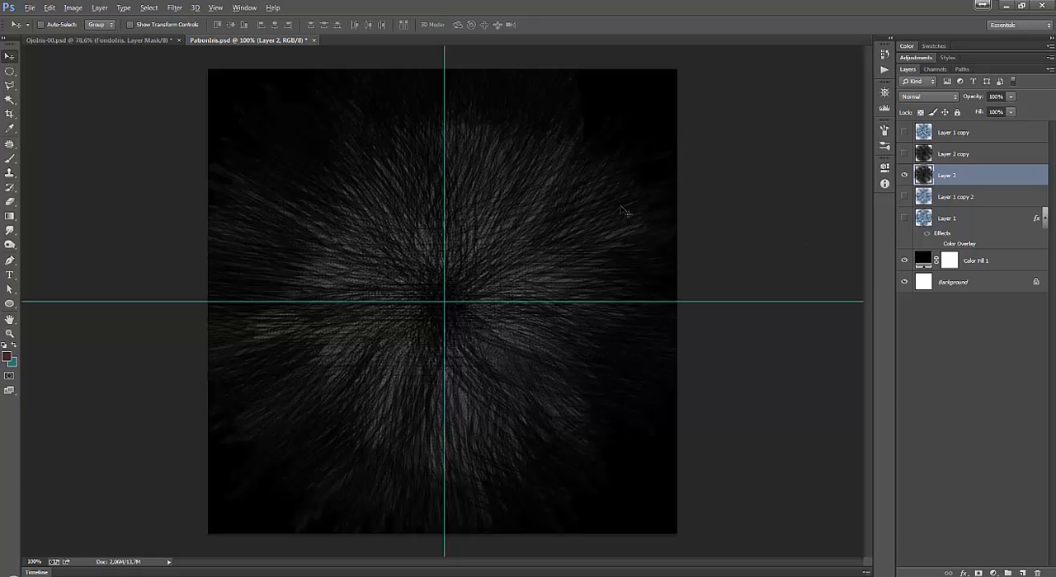
click(903, 175)
click(903, 154)
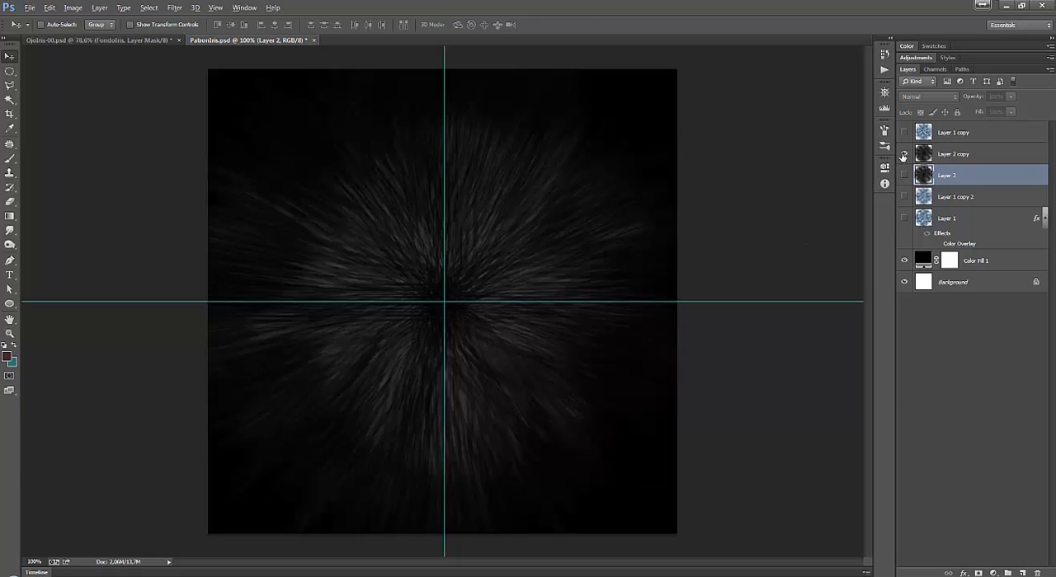
click(903, 155)
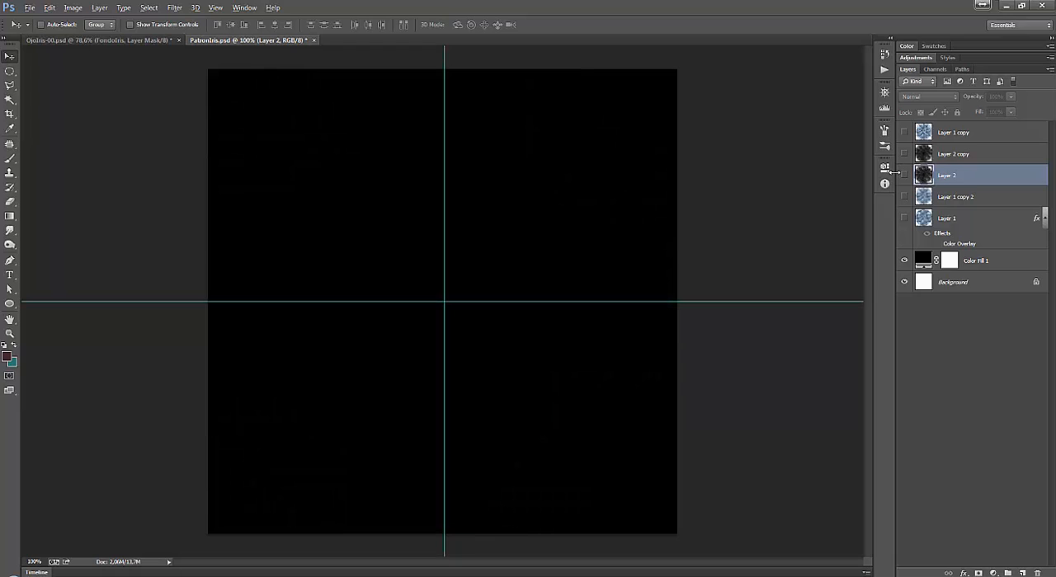
Add a new layer above Layer 2 copy and paint a white S-shaped test stroke on it with the soft 66 px brush.
click(980, 159)
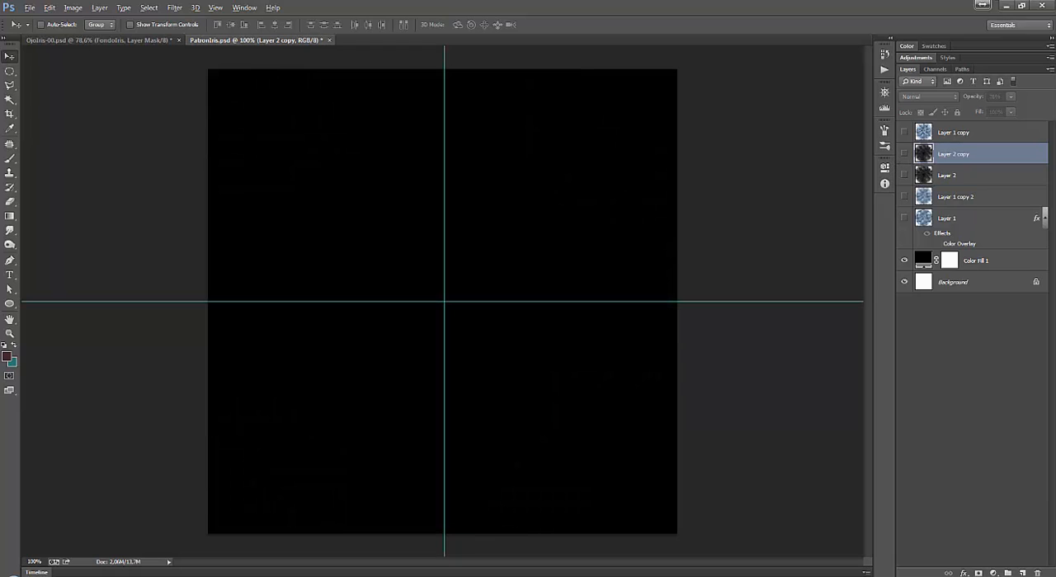
click(1022, 572)
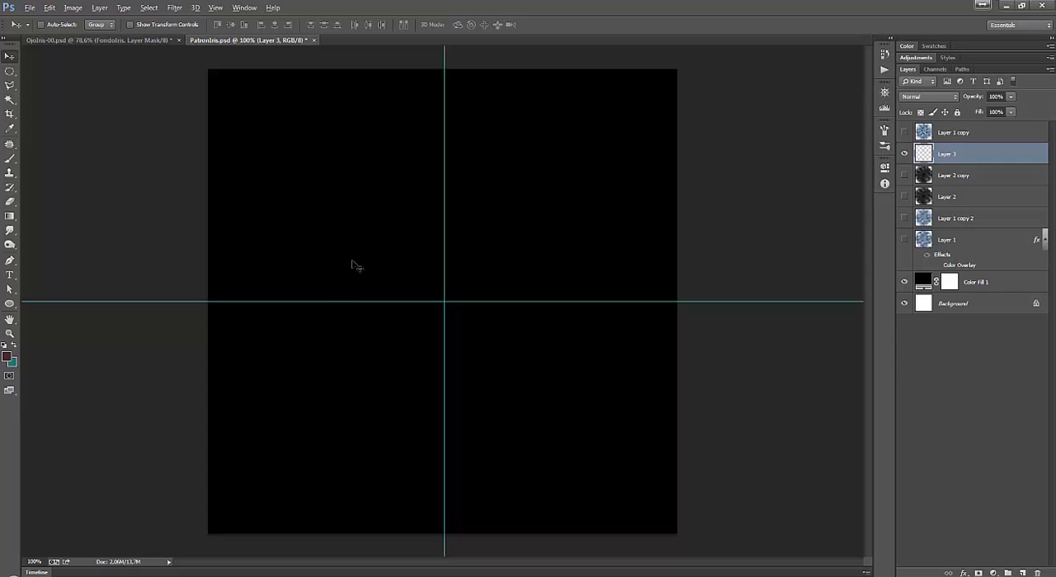
click(10, 160)
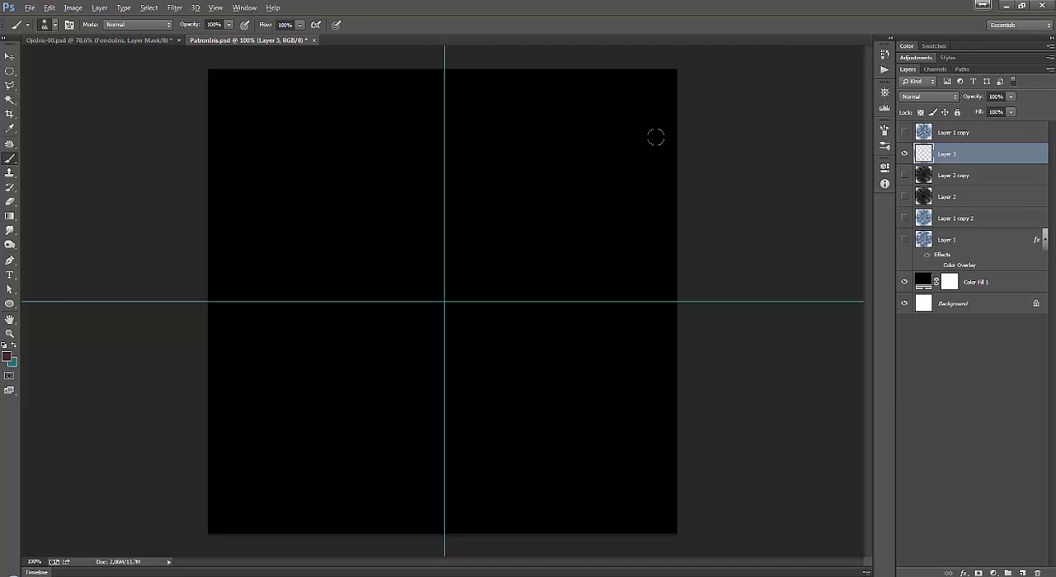
click(884, 47)
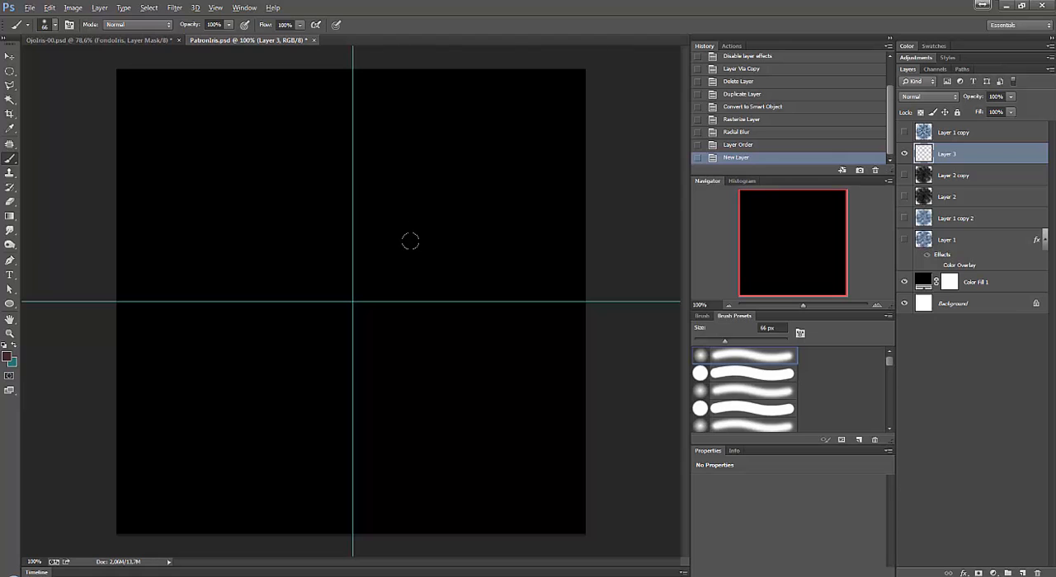
click(5, 356)
drag(663, 184, 639, 150)
key(Return)
mouse_move(493, 120)
mouse_down()
mouse_move(478, 228)
mouse_move(433, 269)
mouse_up()
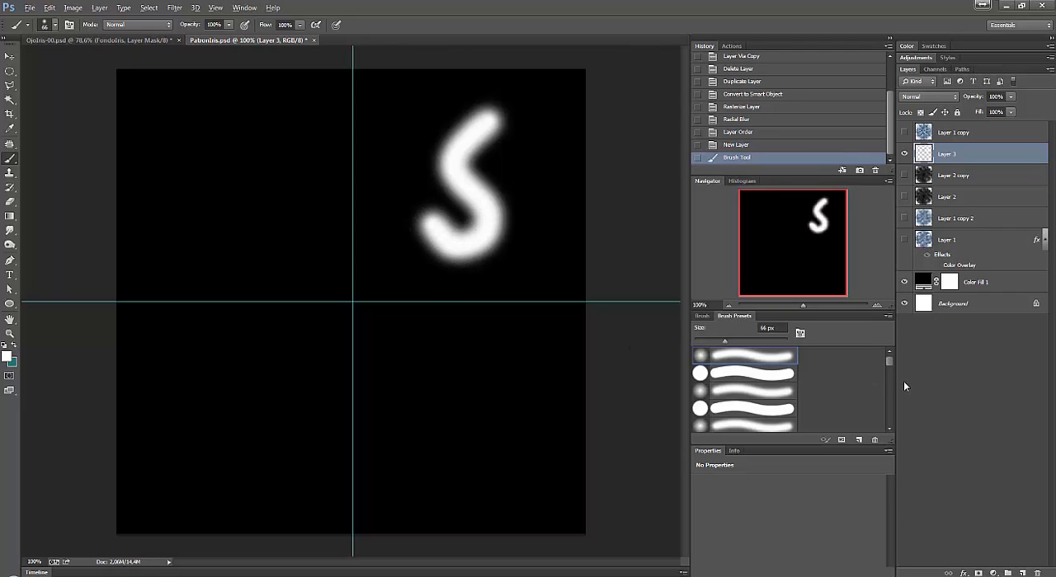
Choose a bristle brush preset, paint white test strokes radiating from the guide crossing, and delete the test layer.
drag(889, 360, 889, 375)
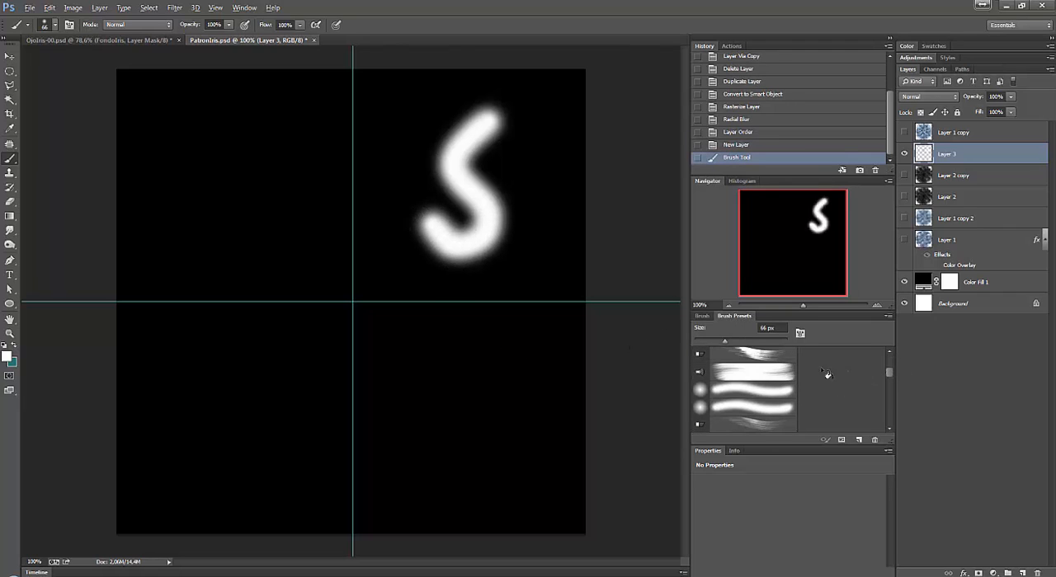
click(753, 355)
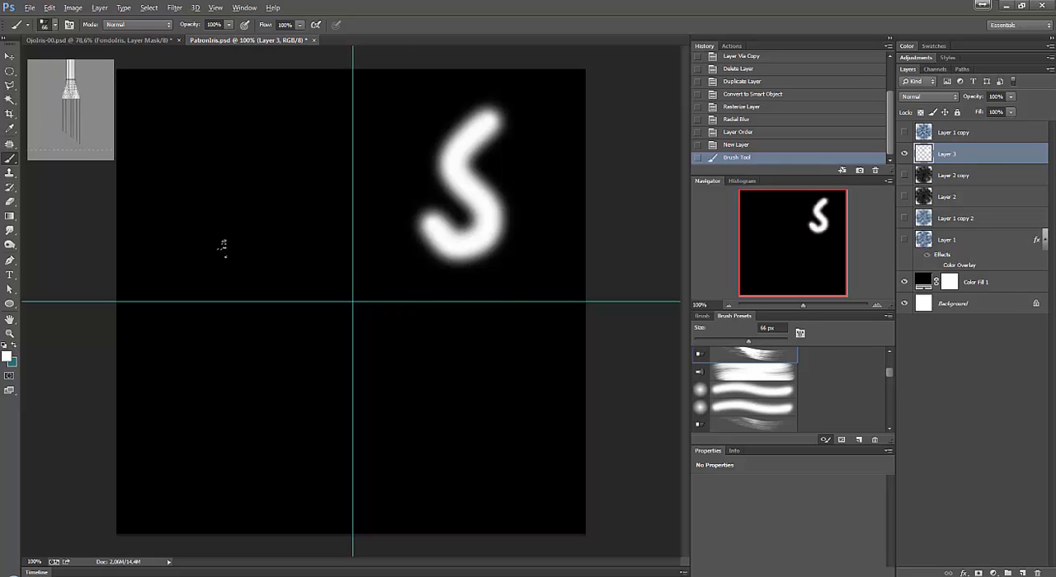
mouse_move(221, 244)
mouse_down()
mouse_move(293, 213)
mouse_move(329, 290)
mouse_up()
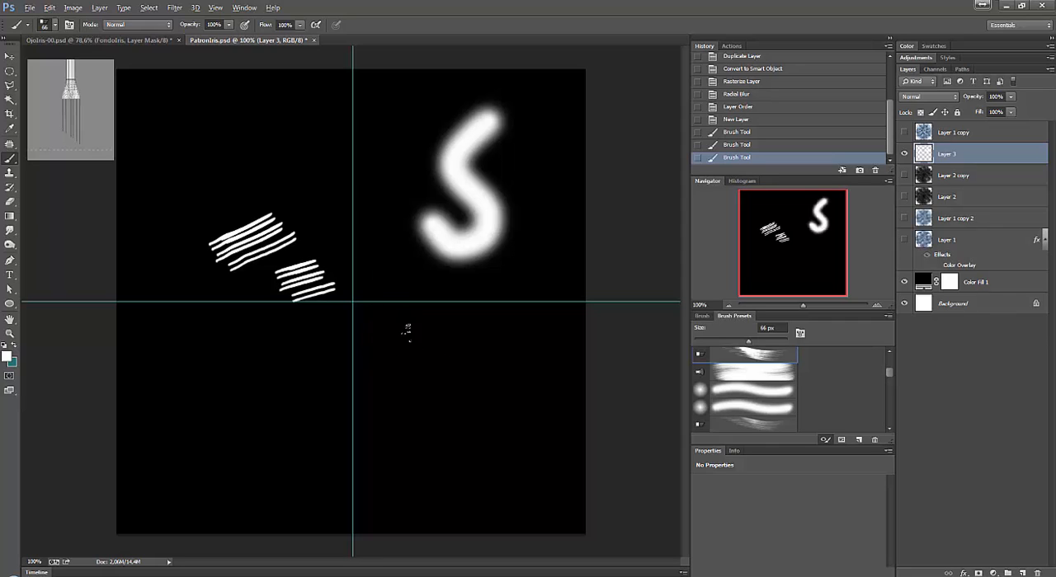
drag(357, 287, 495, 360)
drag(358, 285, 525, 224)
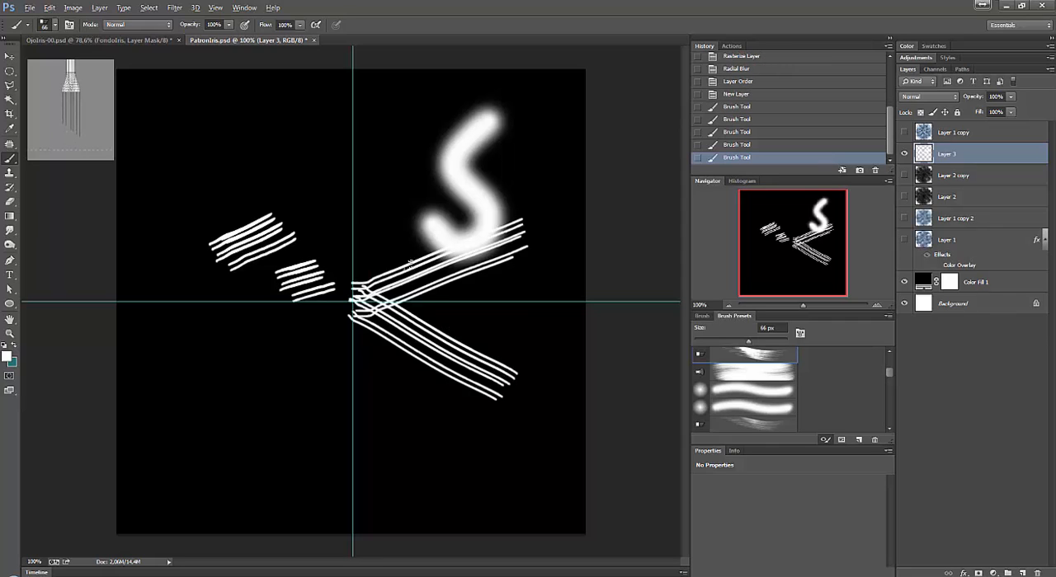
mouse_move(355, 292)
mouse_down()
mouse_move(409, 199)
mouse_move(281, 182)
mouse_move(252, 325)
mouse_up()
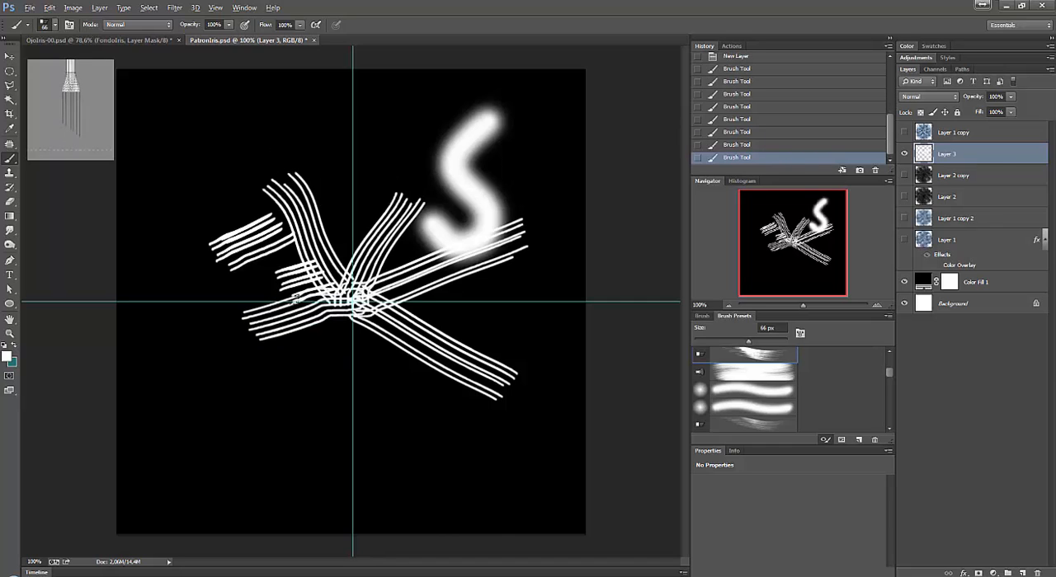
mouse_move(355, 304)
mouse_down()
mouse_move(324, 387)
mouse_move(355, 338)
mouse_move(387, 379)
mouse_up()
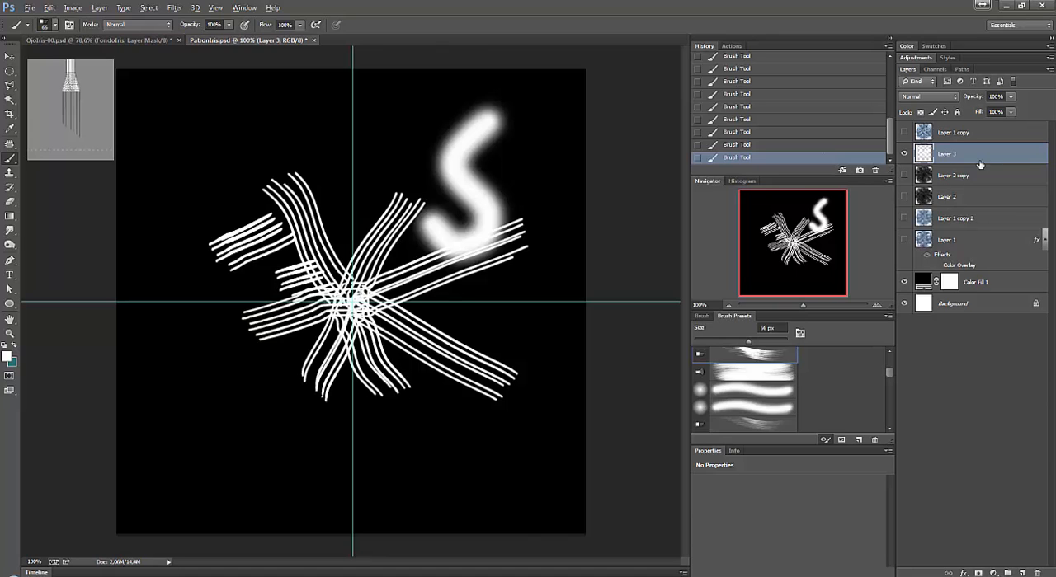
mouse_move(980, 165)
mouse_down()
mouse_move(1036, 481)
mouse_move(1039, 571)
mouse_up()
Add a new layer above Layer 2, hide Layer 2, and paint brown (#442e27) bristle strokes upward from the guide crossing.
click(954, 175)
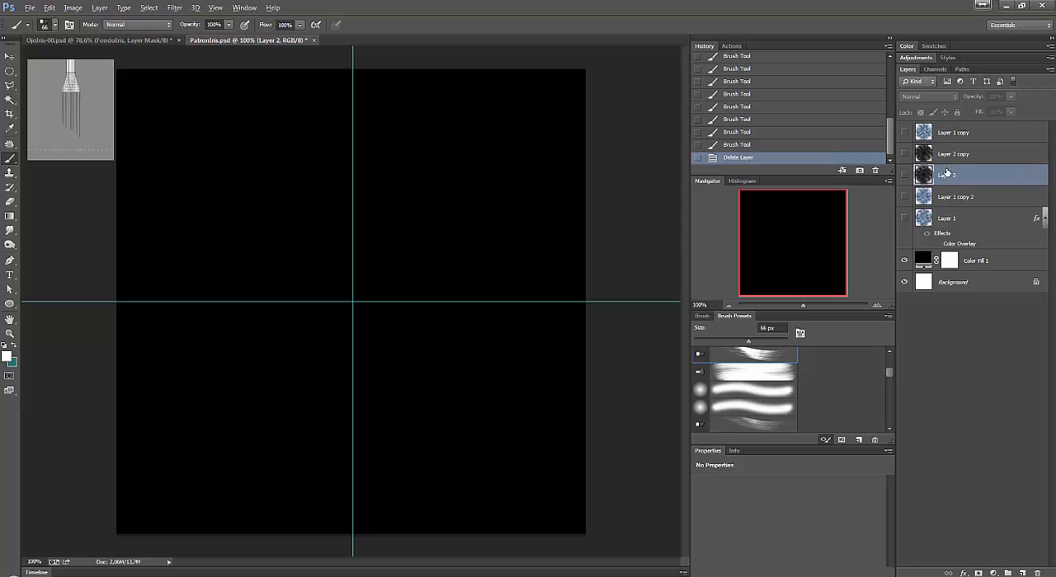
click(905, 175)
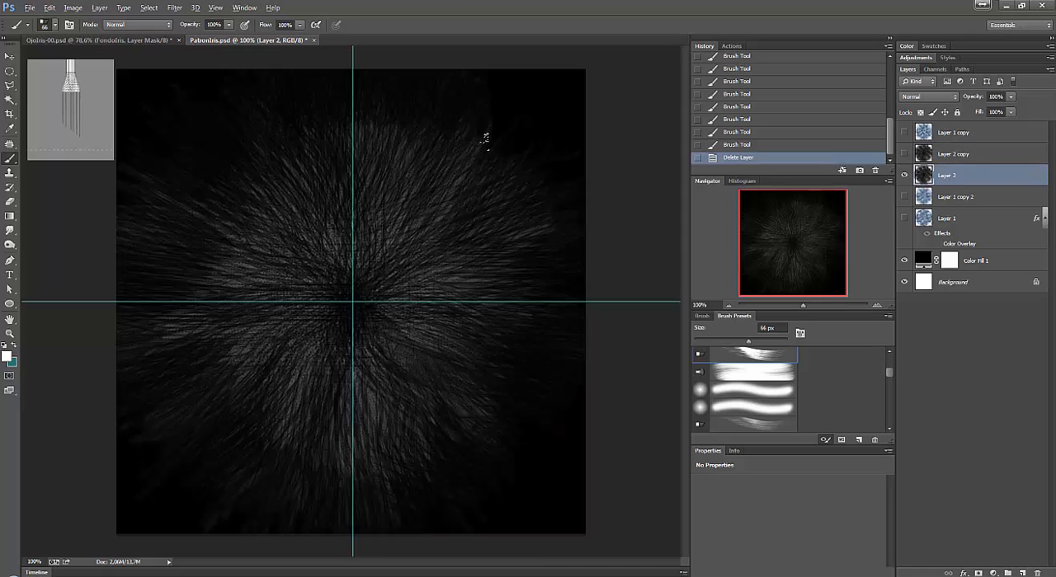
click(1023, 571)
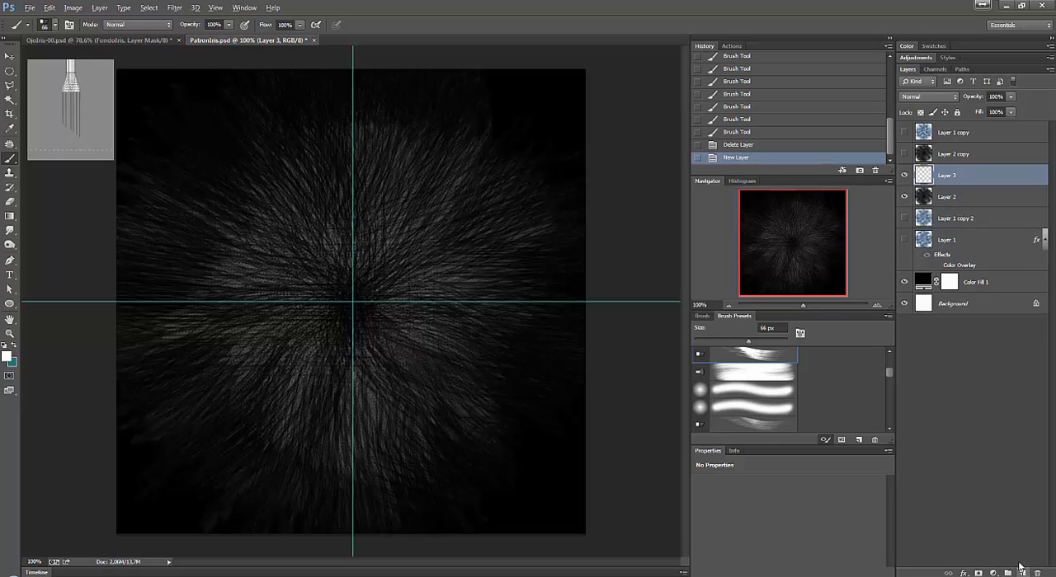
click(905, 196)
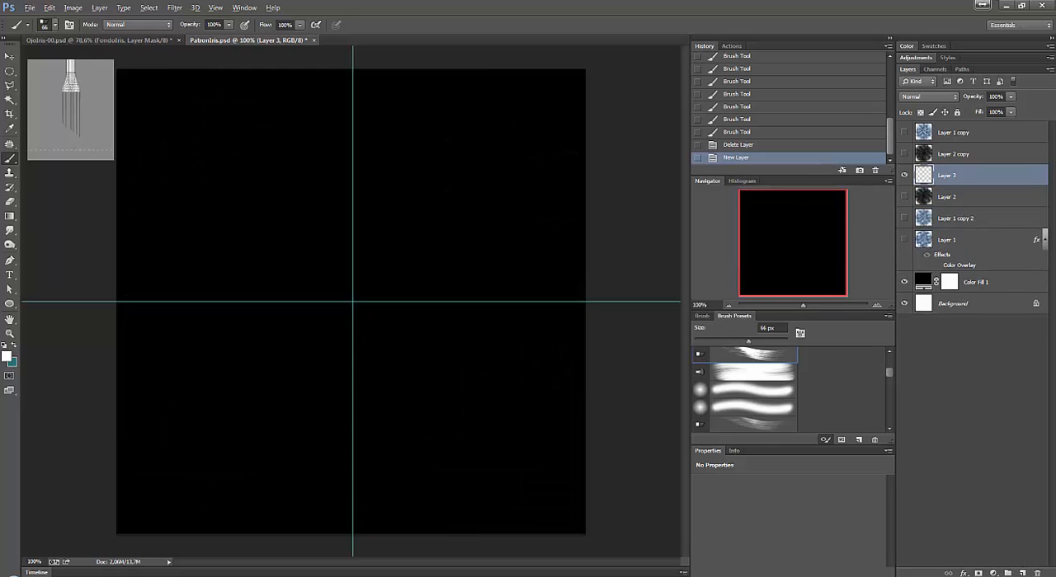
click(7, 355)
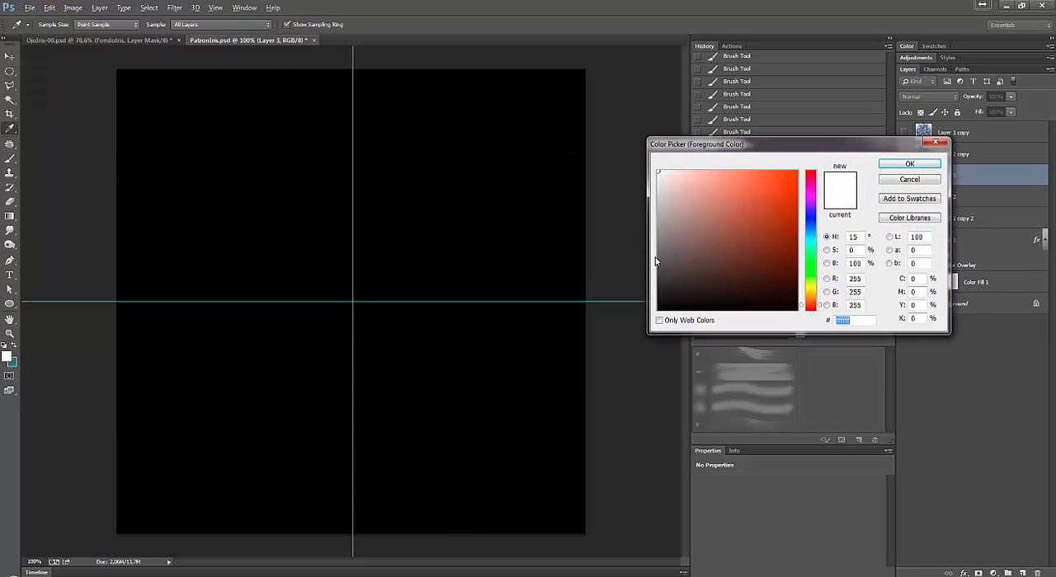
click(663, 255)
click(713, 271)
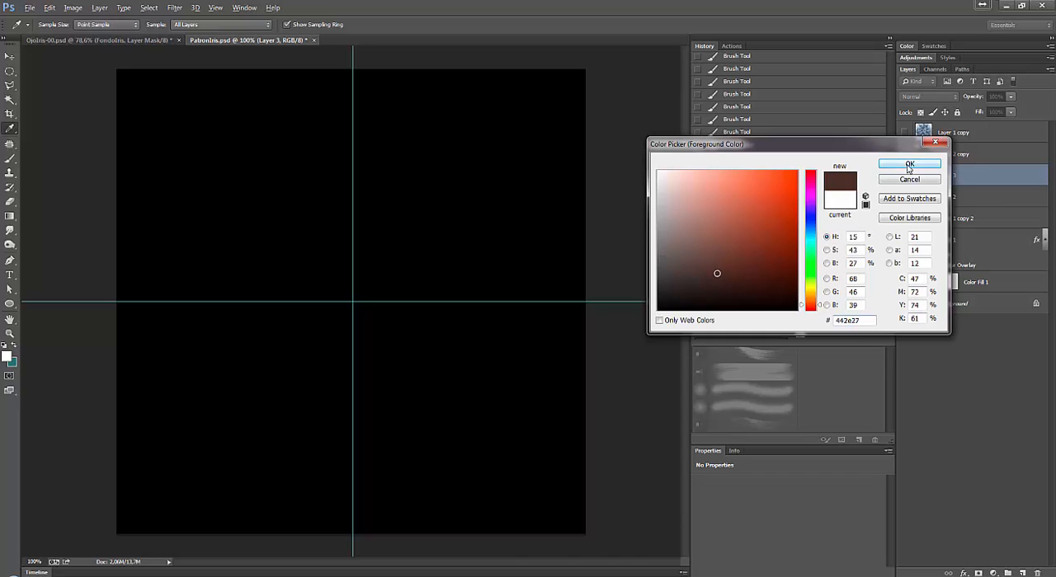
click(909, 164)
key(b)
drag(340, 299, 536, 147)
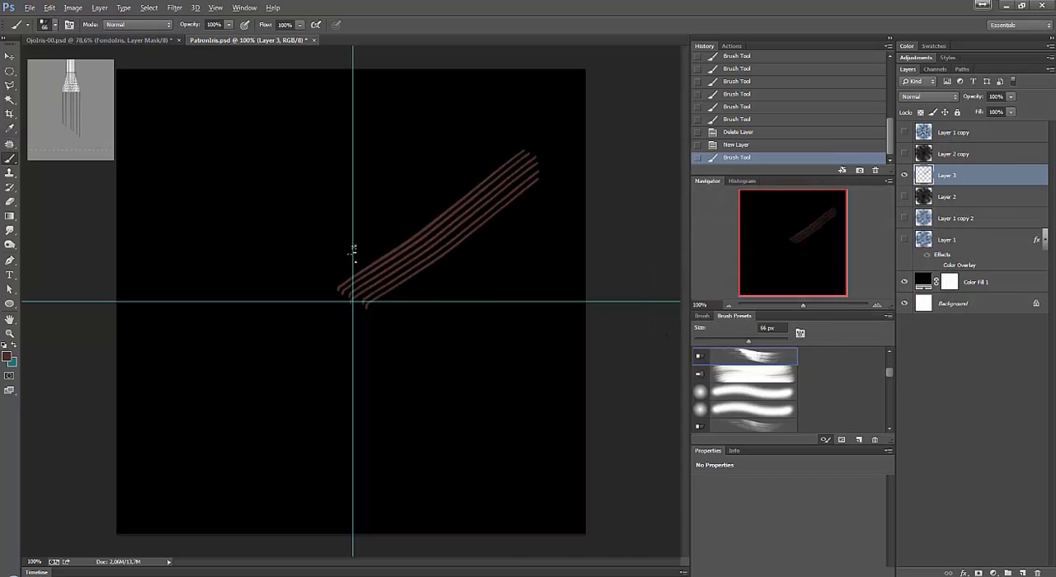
mouse_move(336, 297)
mouse_down()
mouse_move(467, 131)
mouse_move(312, 136)
mouse_move(485, 147)
mouse_up()
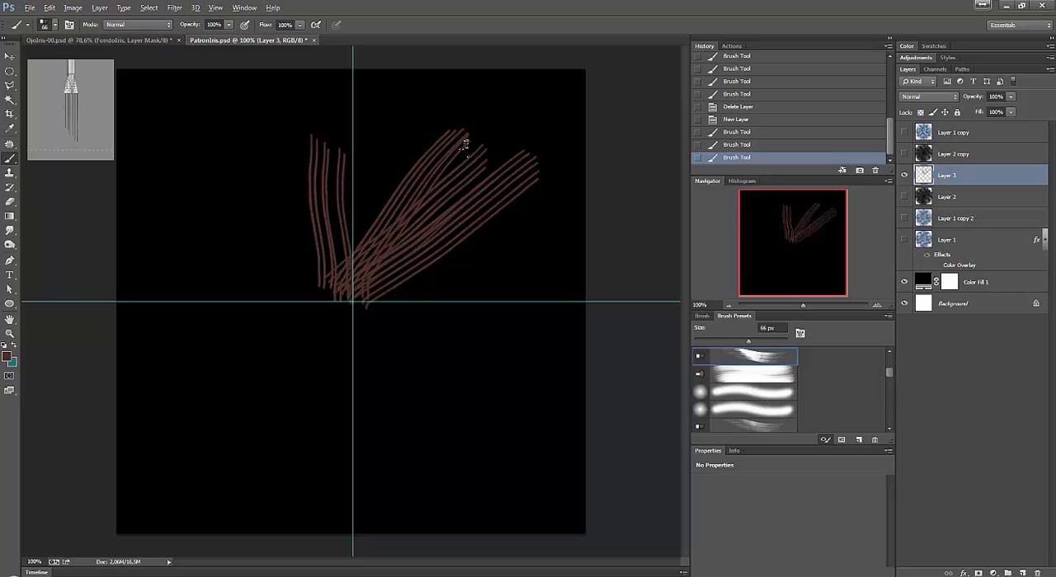
Set the foreground to darker brown #201410 and paint more bristle strokes fanning out from the guide crossing on Layer 3.
click(9, 358)
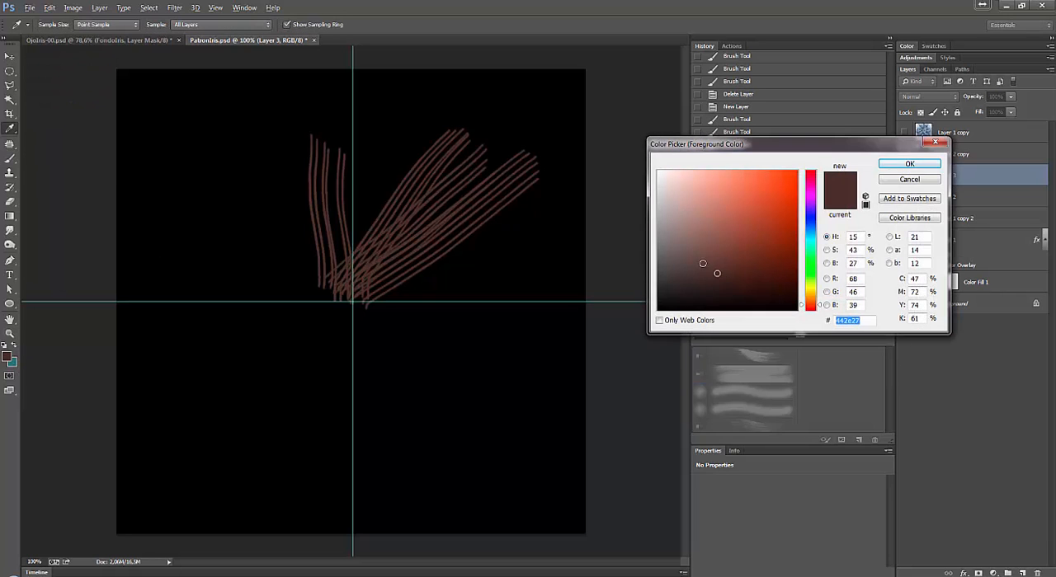
click(727, 293)
click(909, 164)
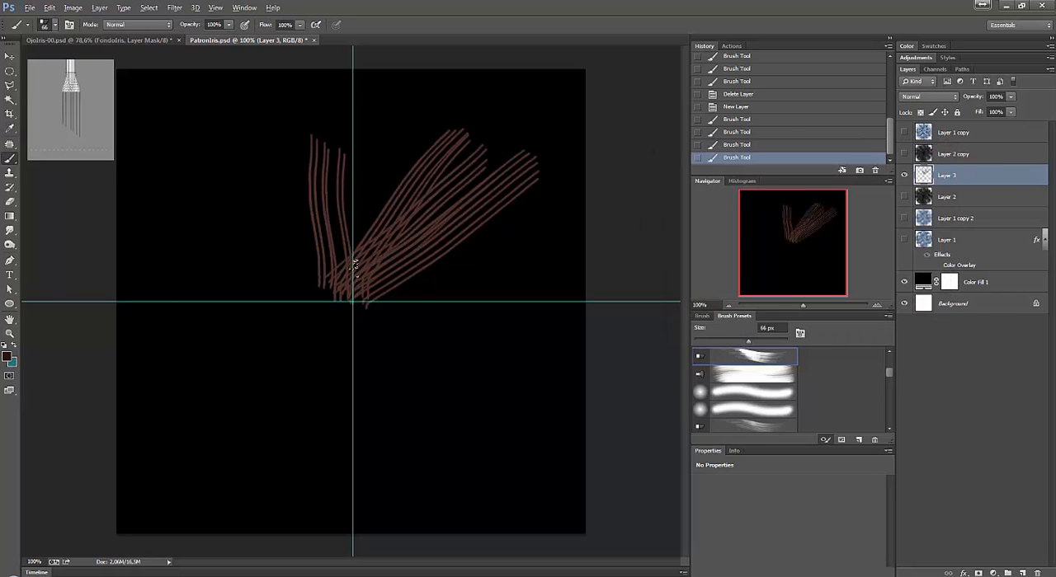
drag(354, 264, 363, 169)
drag(345, 281, 455, 165)
mouse_move(342, 271)
mouse_down()
mouse_move(458, 252)
mouse_move(508, 259)
mouse_up()
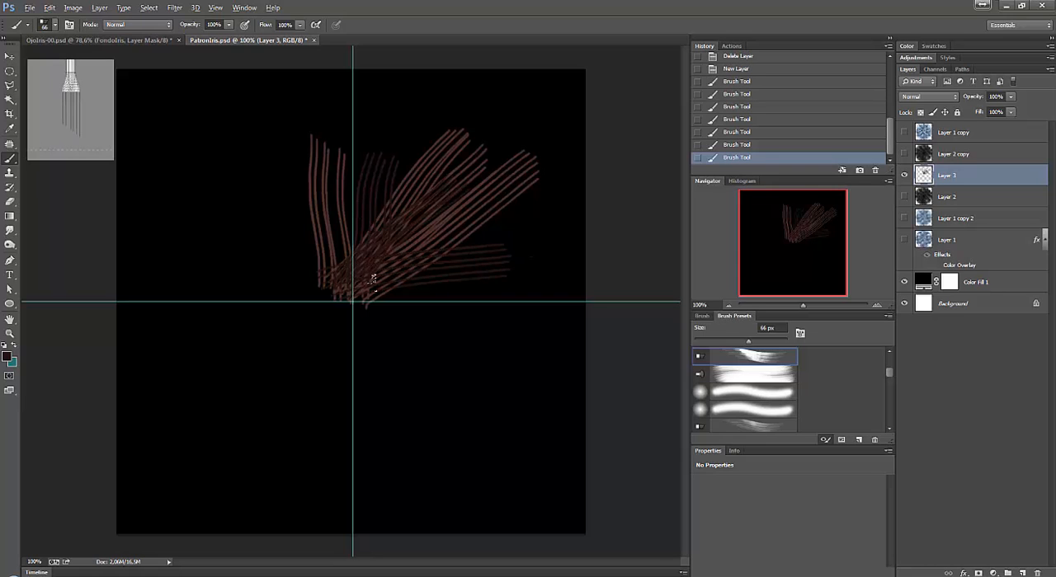
drag(370, 285, 438, 308)
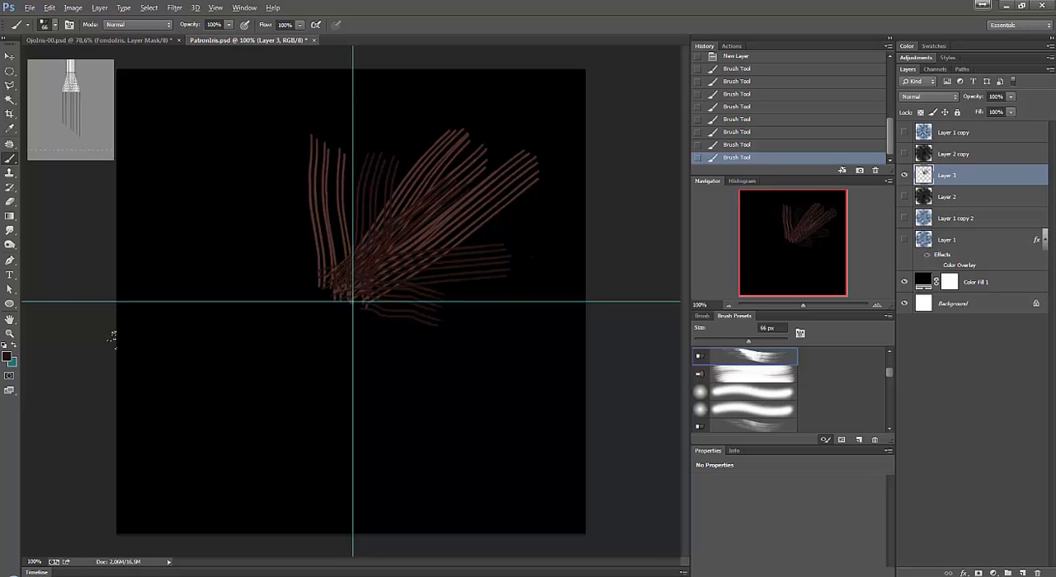
Overlay dark green bristle strokes at 31% brush opacity on the brown ones, and delete Layer 3.
click(9, 359)
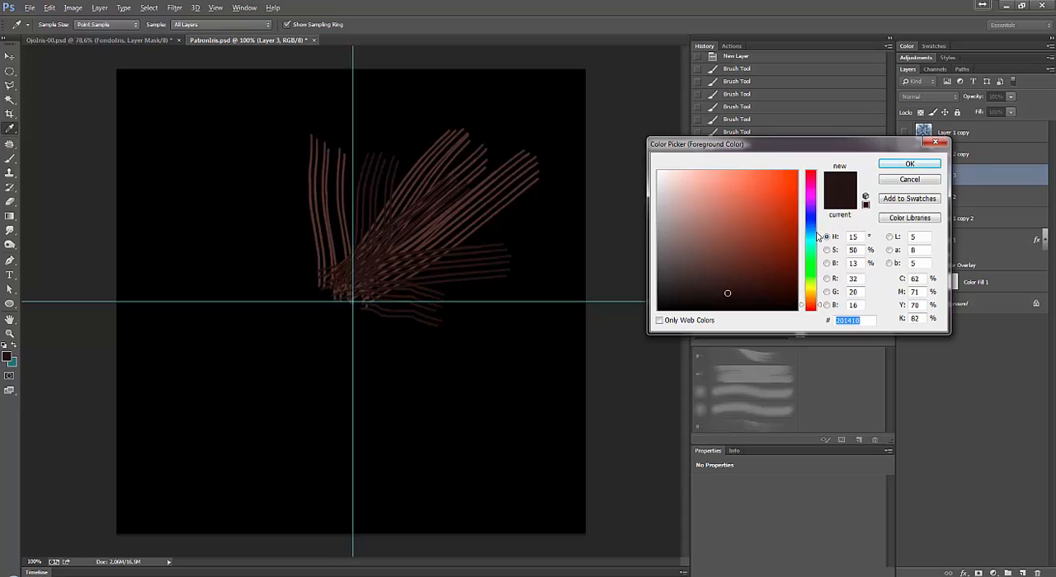
click(810, 278)
click(760, 274)
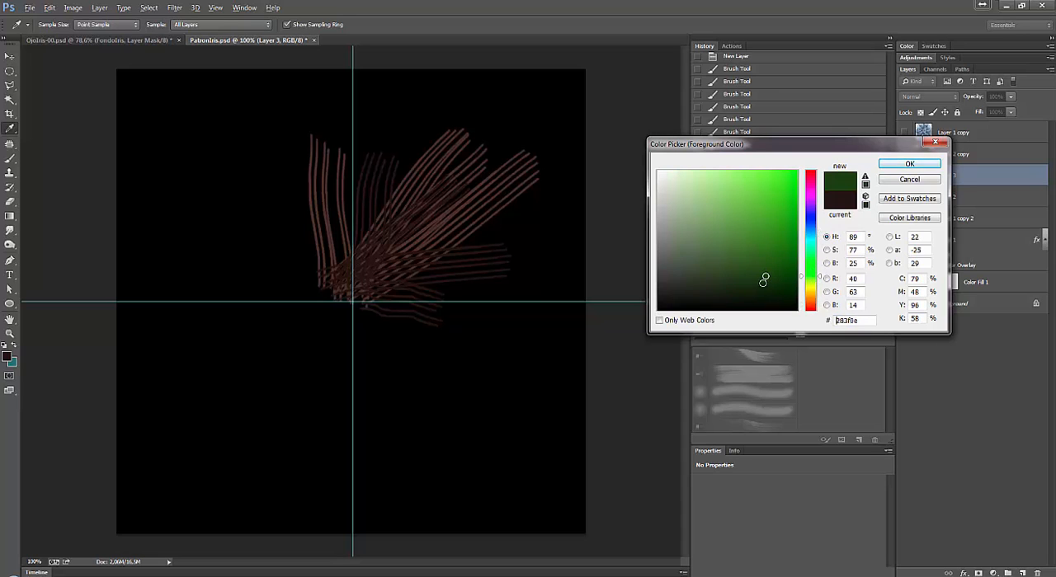
click(908, 163)
click(229, 26)
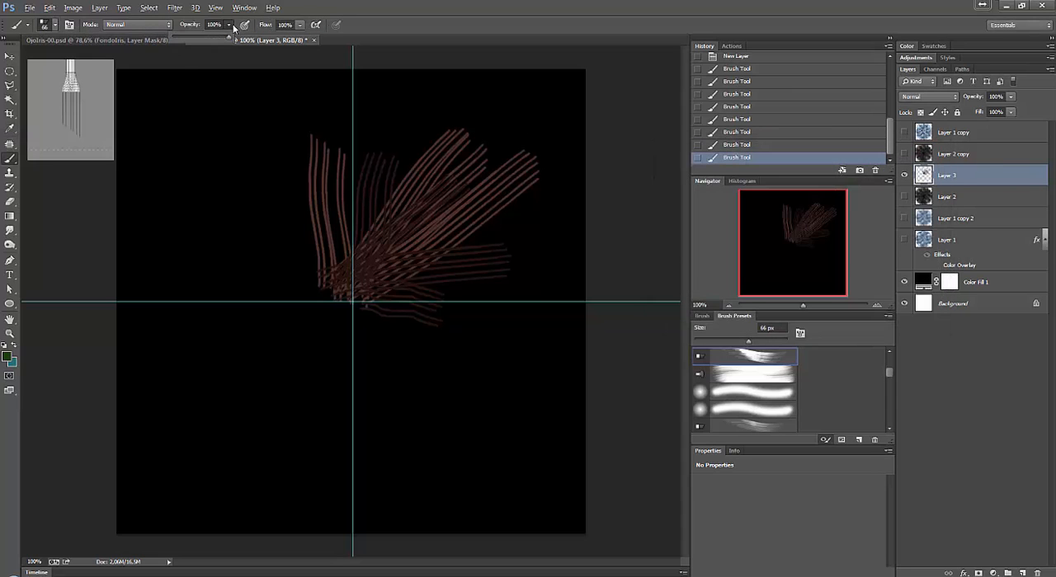
drag(221, 40, 190, 38)
drag(331, 288, 442, 194)
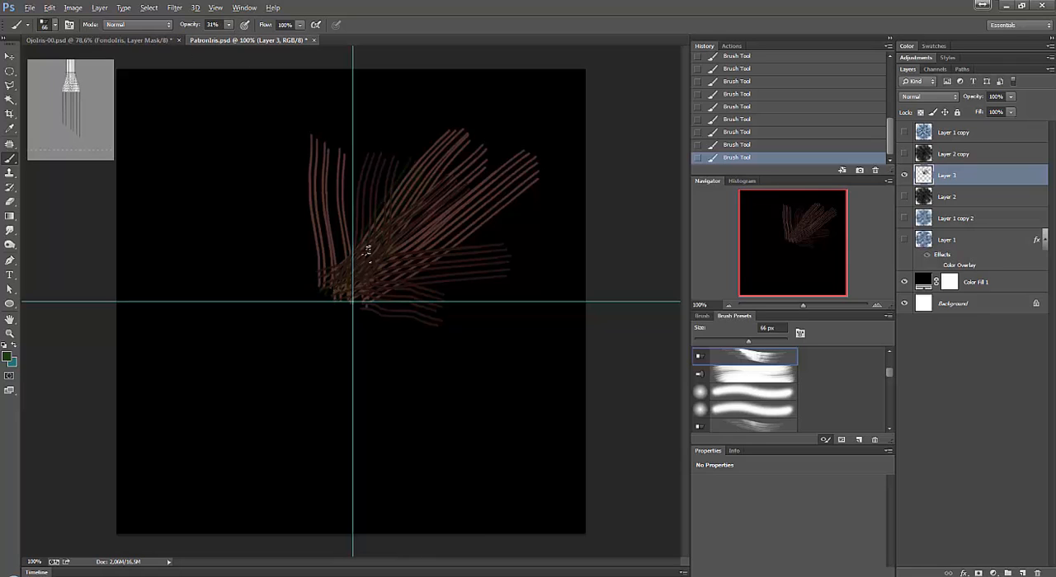
mouse_move(368, 258)
mouse_down()
mouse_move(419, 204)
mouse_move(355, 257)
mouse_move(382, 155)
mouse_up()
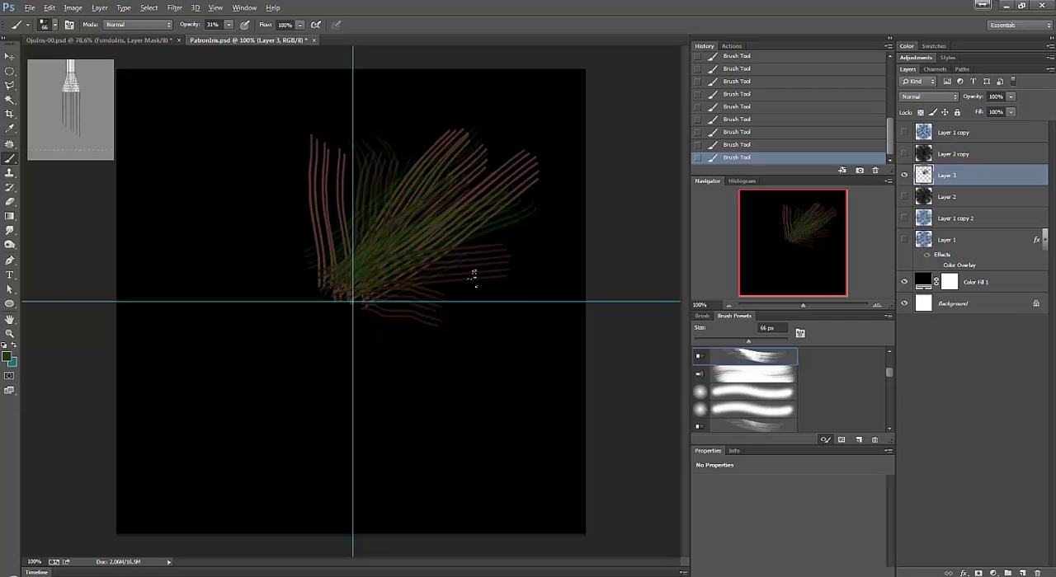
mouse_move(971, 181)
mouse_down()
mouse_move(973, 553)
mouse_move(1038, 572)
mouse_up()
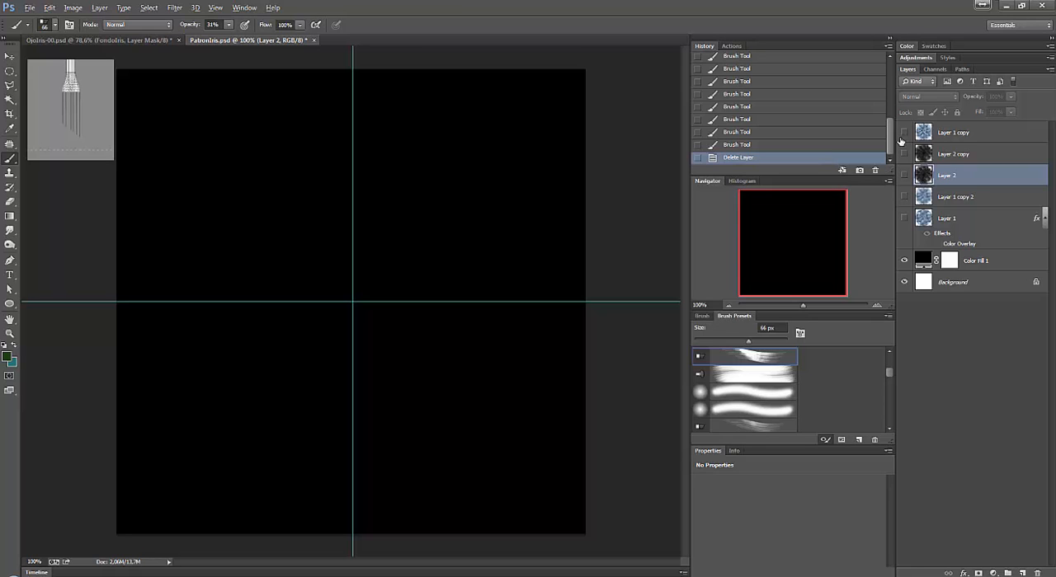
Compare Layer 2 with Layer 2 copy by switching their visibility, and leave Layer 2 shown.
click(904, 175)
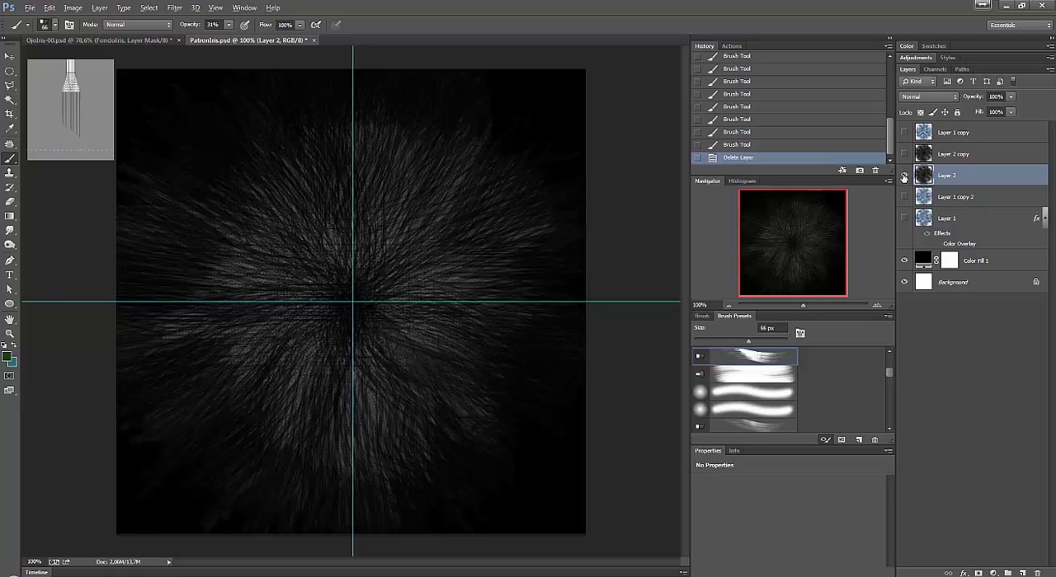
click(904, 154)
click(904, 175)
click(904, 154)
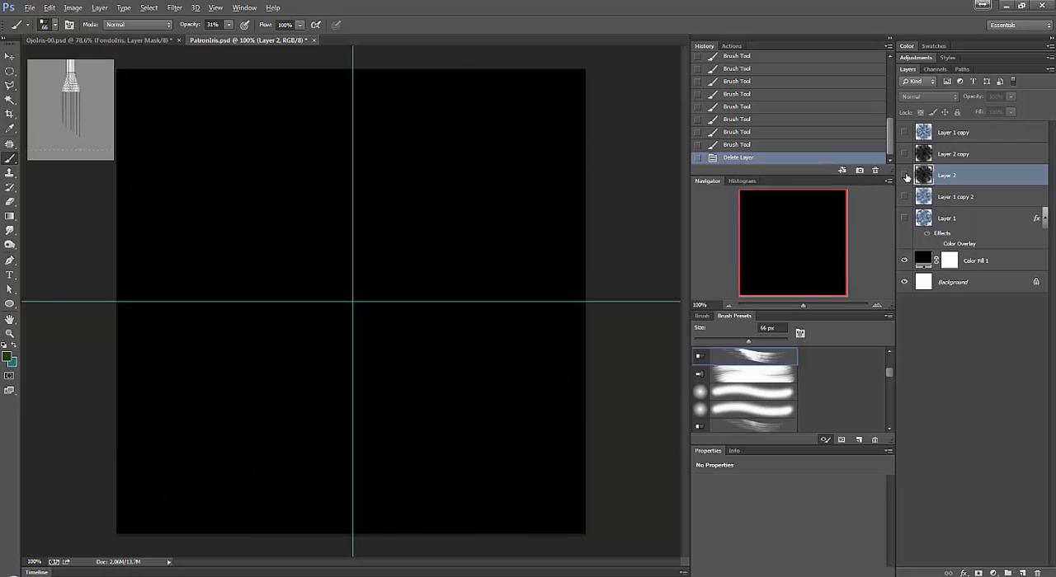
click(905, 176)
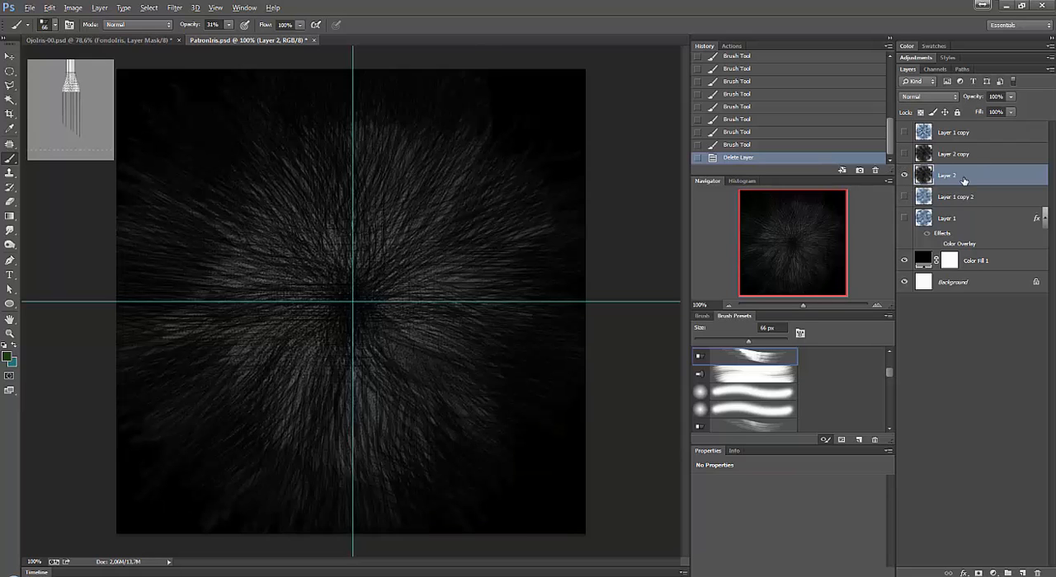
Show Layer 2 copy in place of Layer 2 and try a Zoom Radial Blur on it with amount 27 at Best quality.
click(904, 155)
click(912, 157)
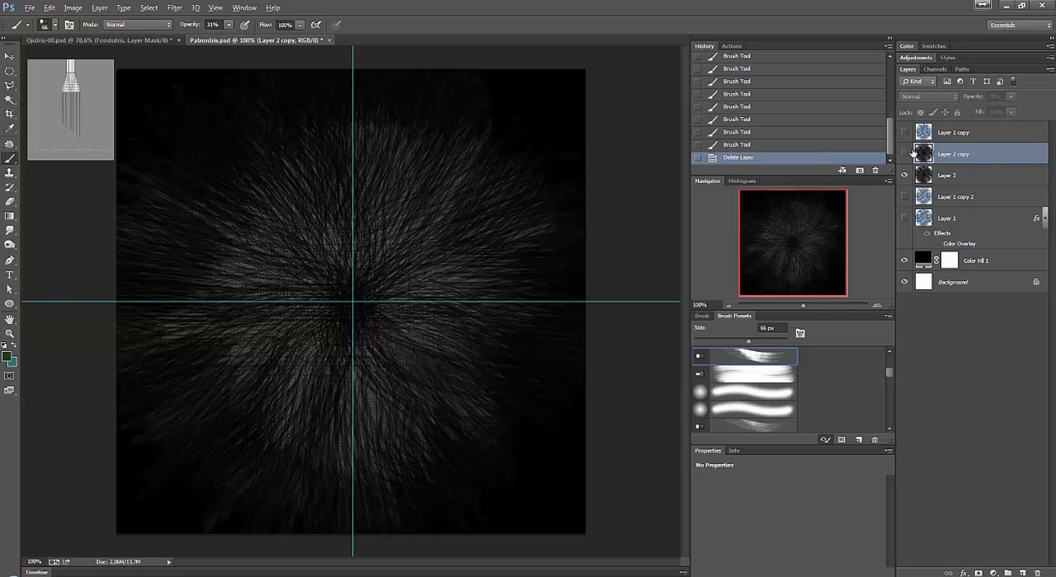
click(905, 175)
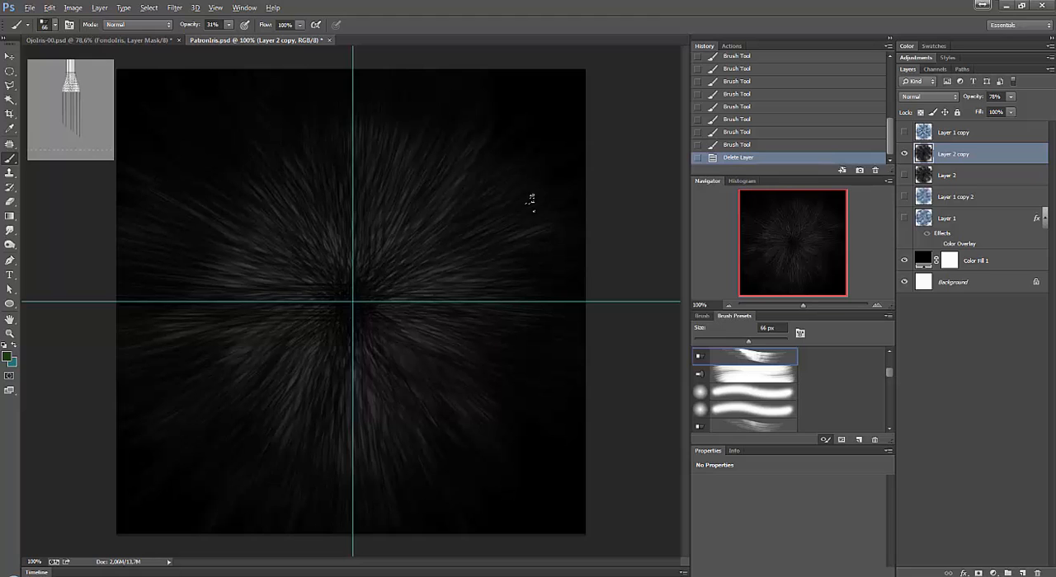
click(174, 7)
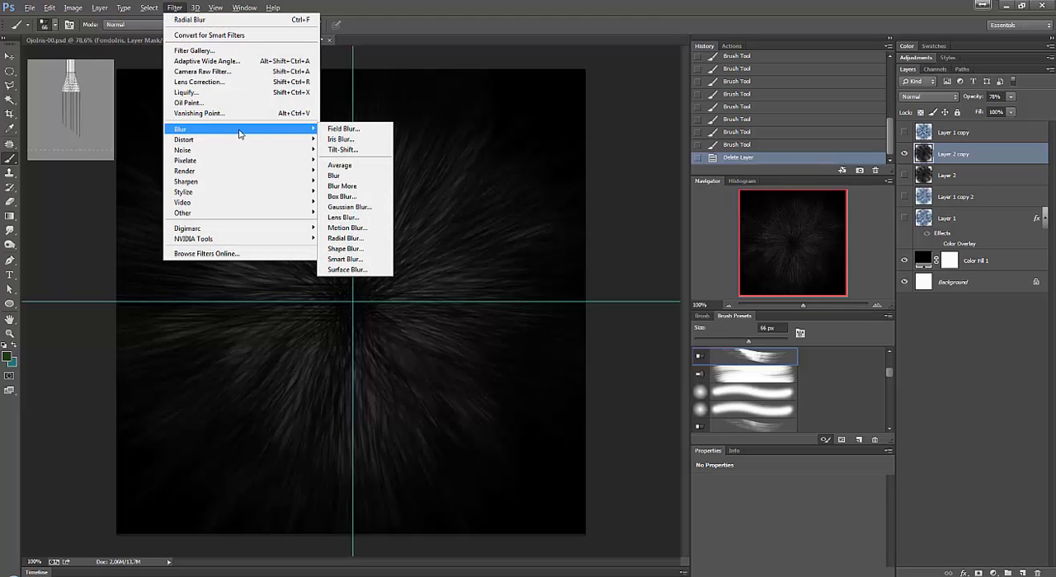
mouse_move(305, 129)
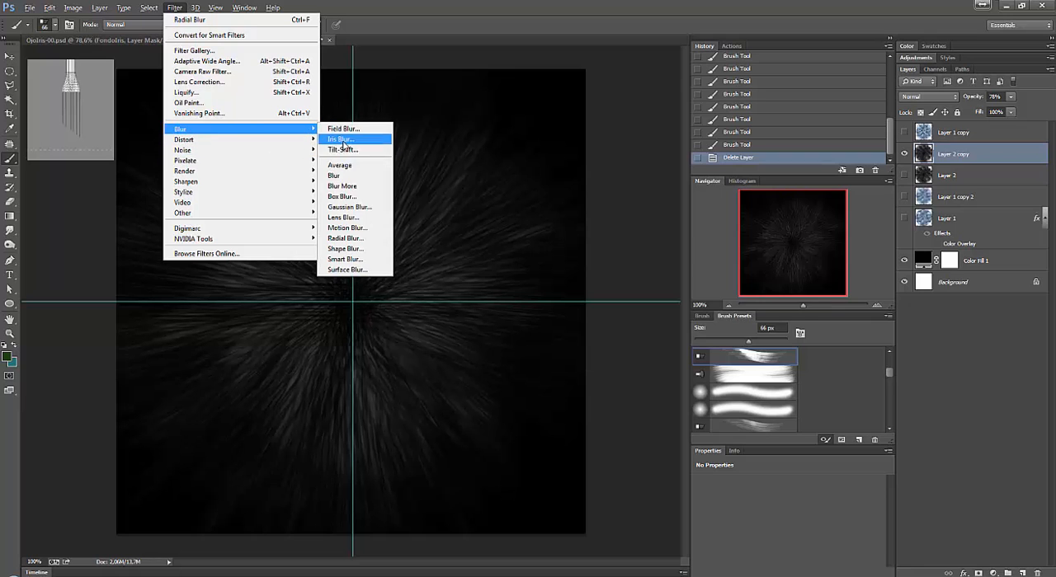
click(350, 238)
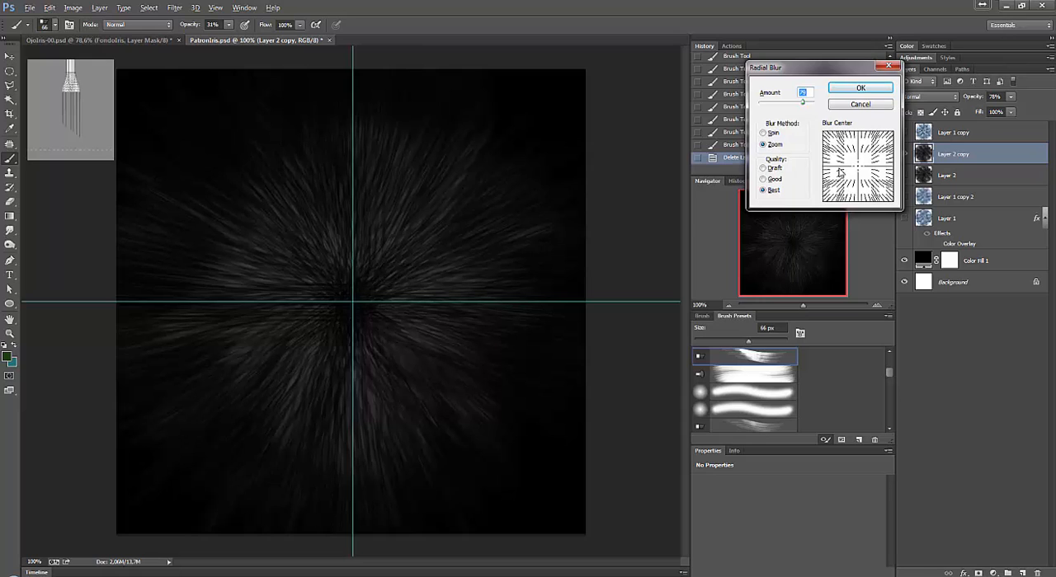
drag(803, 103, 773, 103)
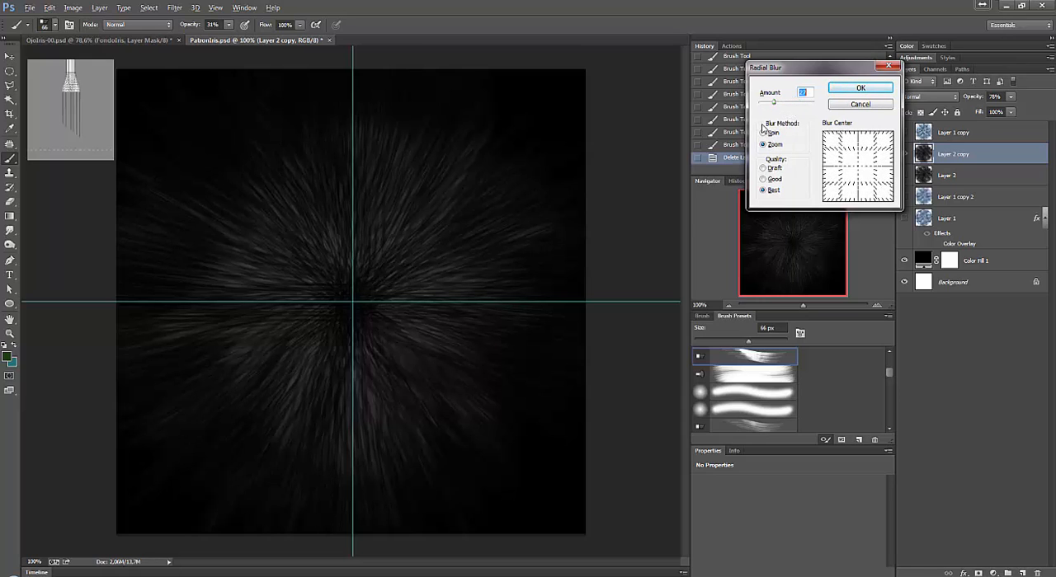
click(856, 104)
Show Layer 2 again and compare the fibre texture with and without Layer 2 copy over it.
click(903, 176)
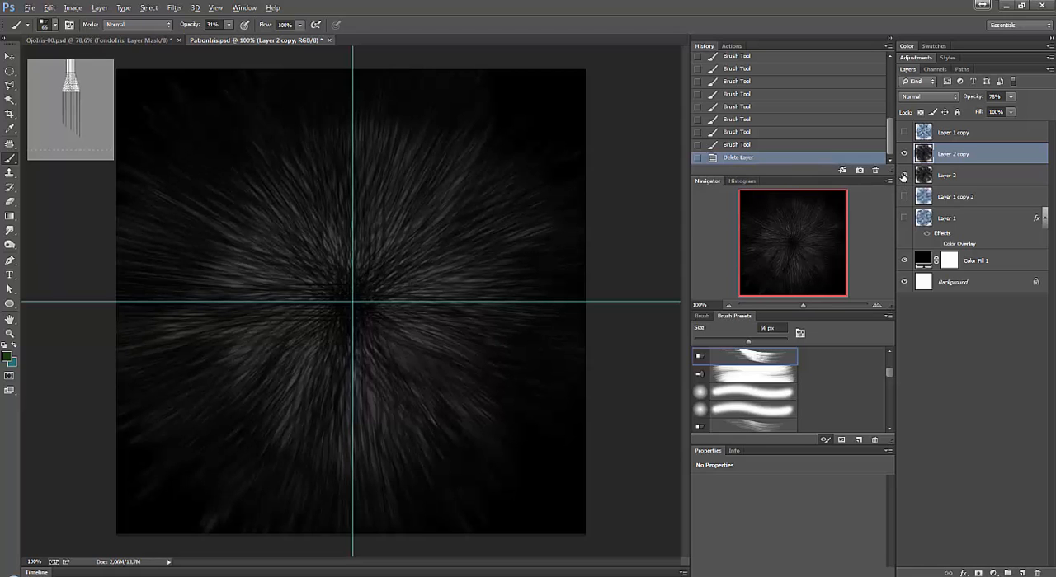
click(904, 155)
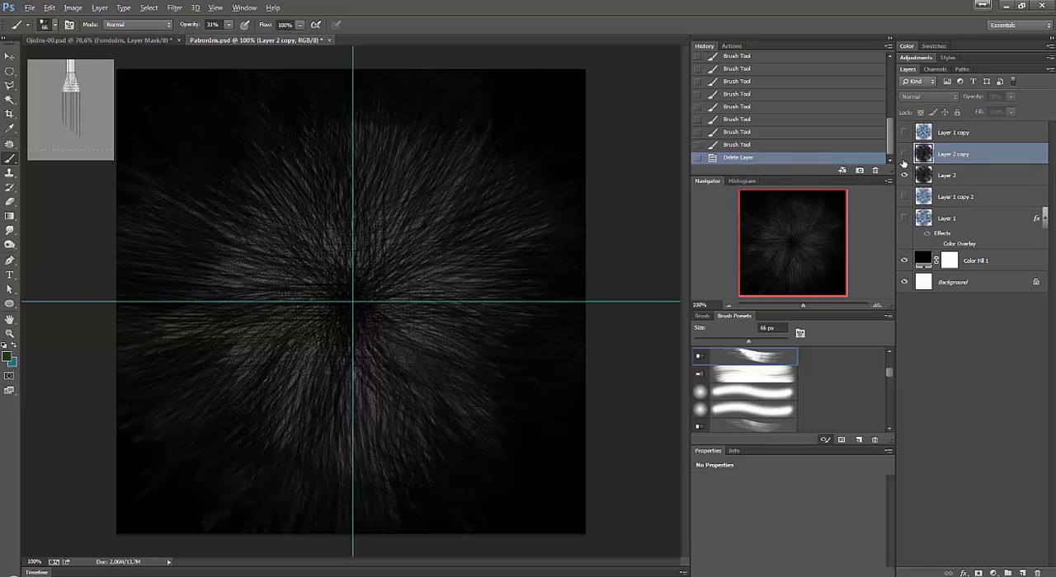
click(903, 161)
click(903, 162)
click(903, 161)
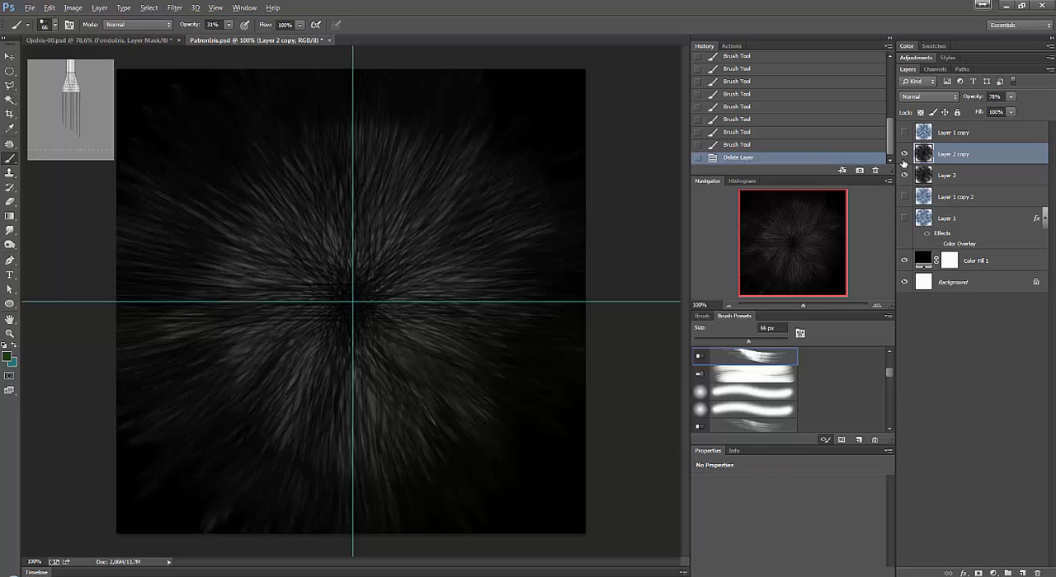
click(904, 155)
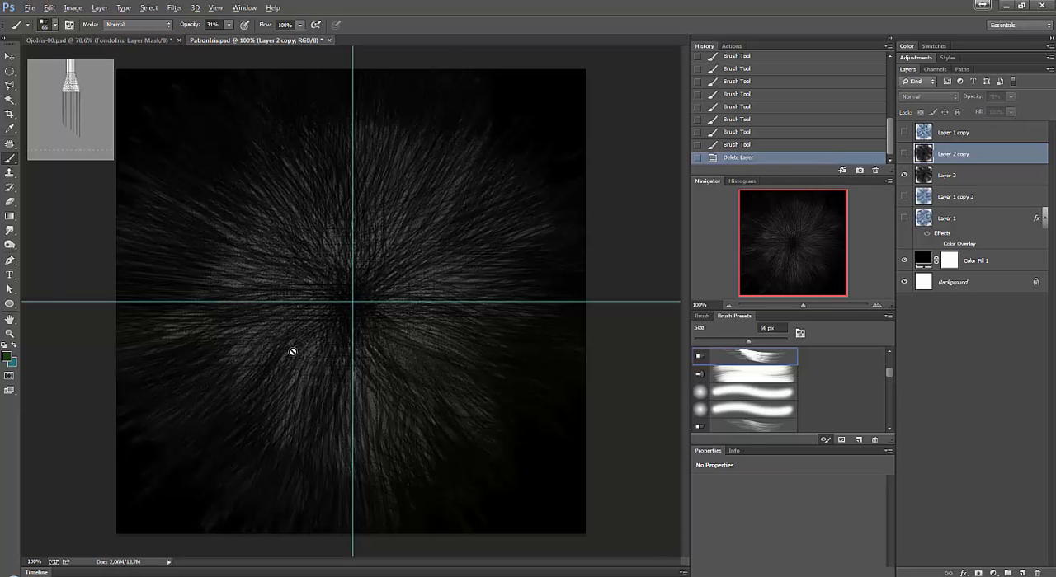
Inspect Layer 2's bristle strokes around the guide crossing at 300% magnification.
key(z)
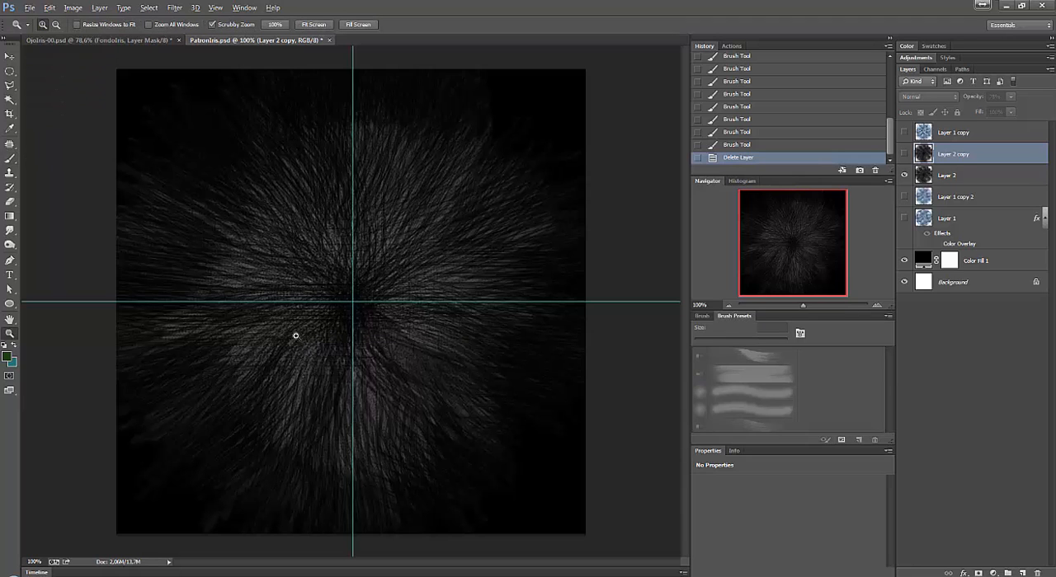
click(307, 340)
click(313, 357)
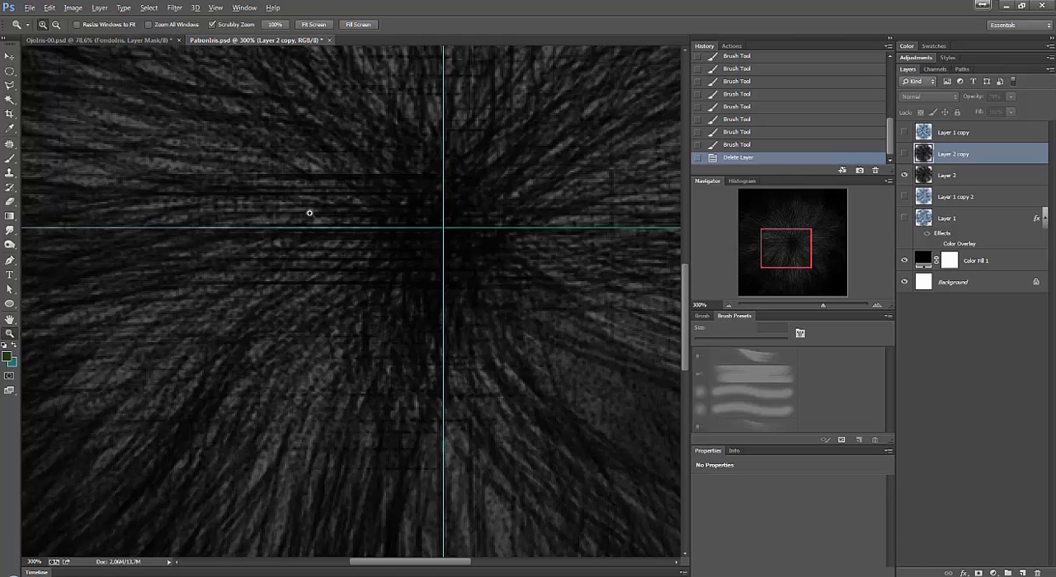
key(ctrl+1)
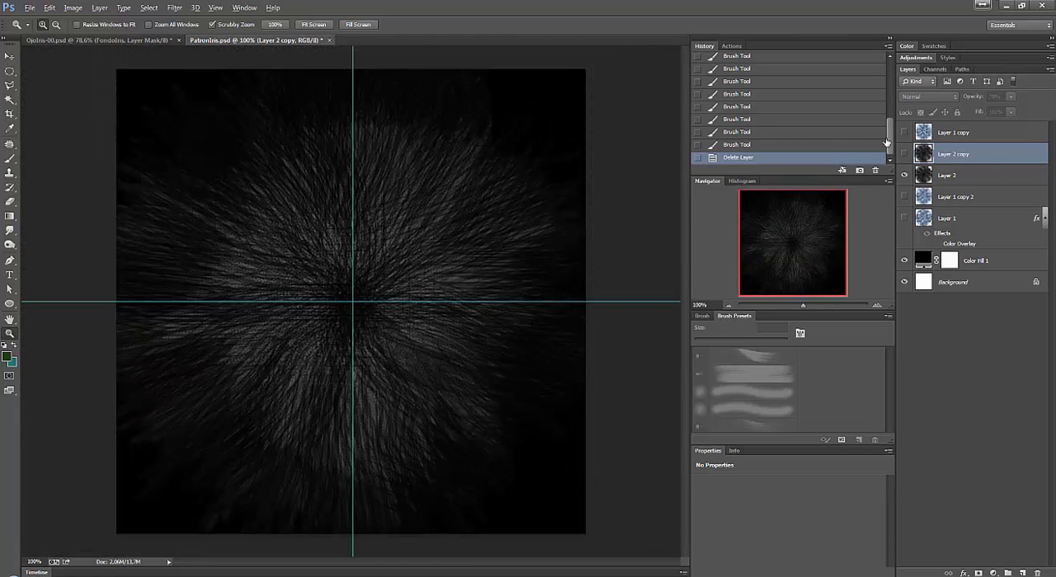
Revert PatronIris.psd to its opening snapshot in the history.
drag(891, 134, 889, 59)
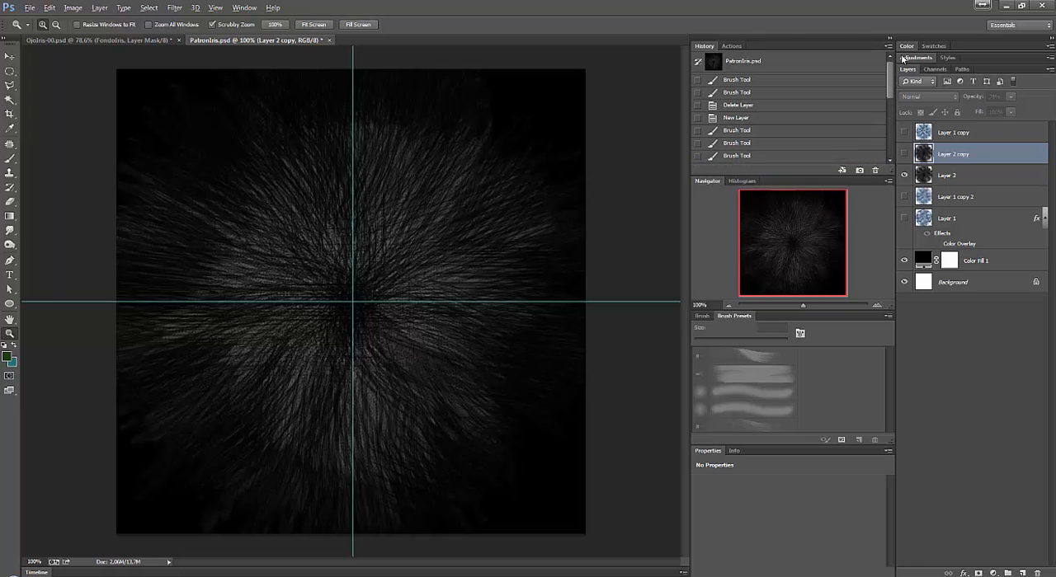
click(762, 61)
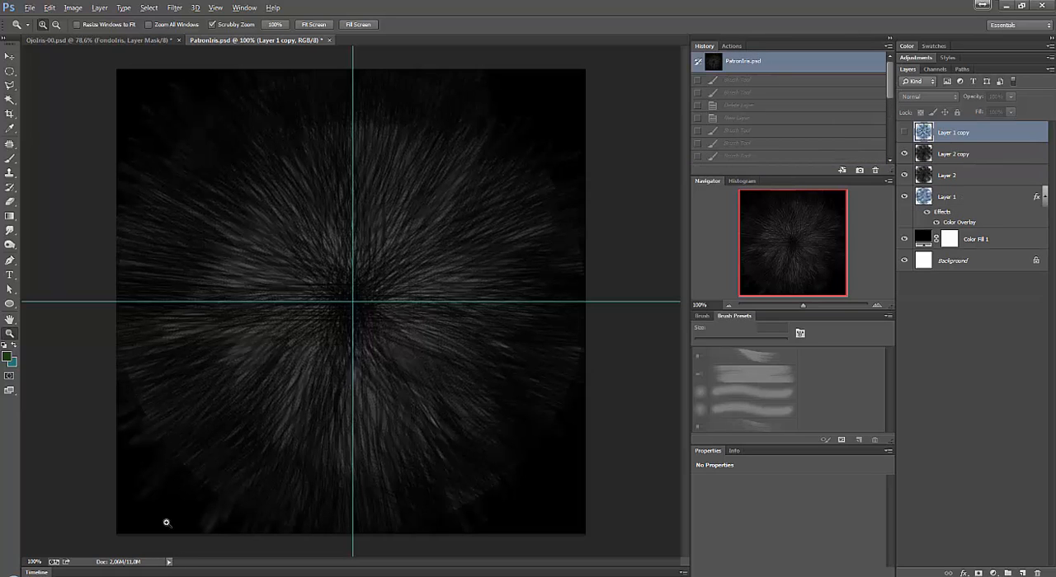
Show the rulers, pull a new guide onto the canvas, and delete that guide.
key(v)
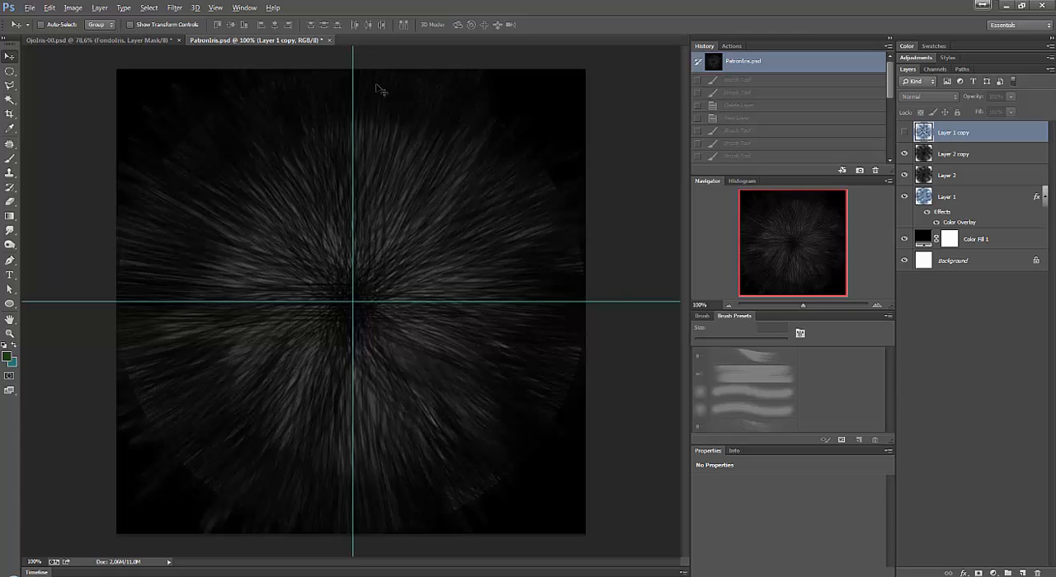
key(ctrl+r)
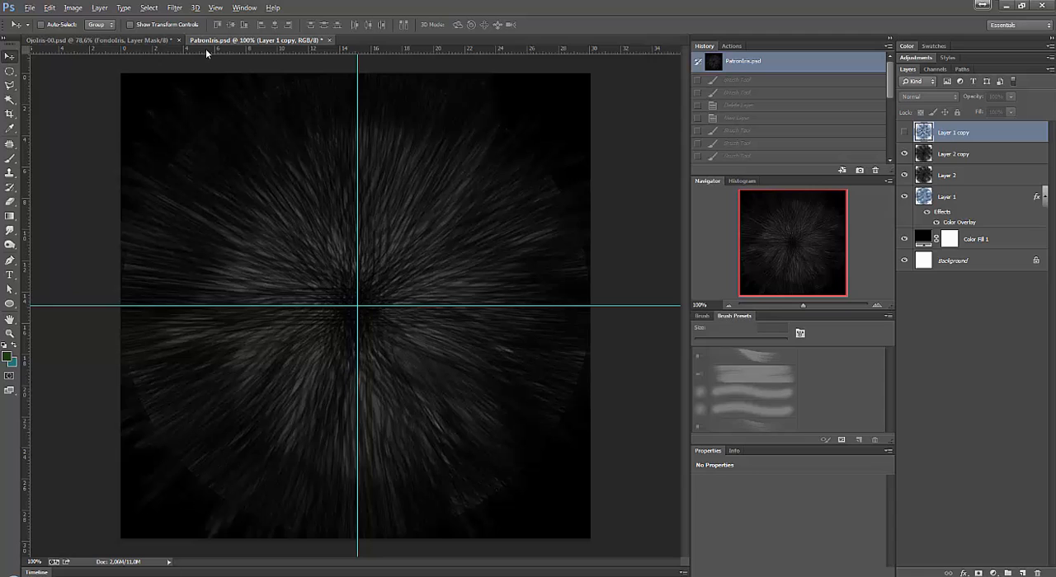
drag(205, 49, 276, 50)
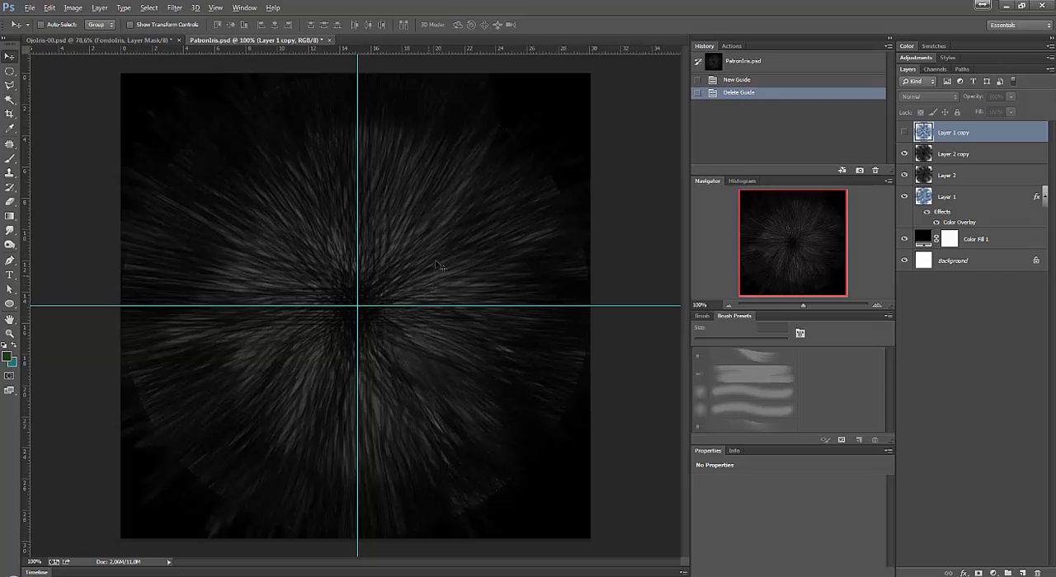
Close PatronIris.psd and return to OjoIris-00.psd.
click(329, 39)
click(532, 223)
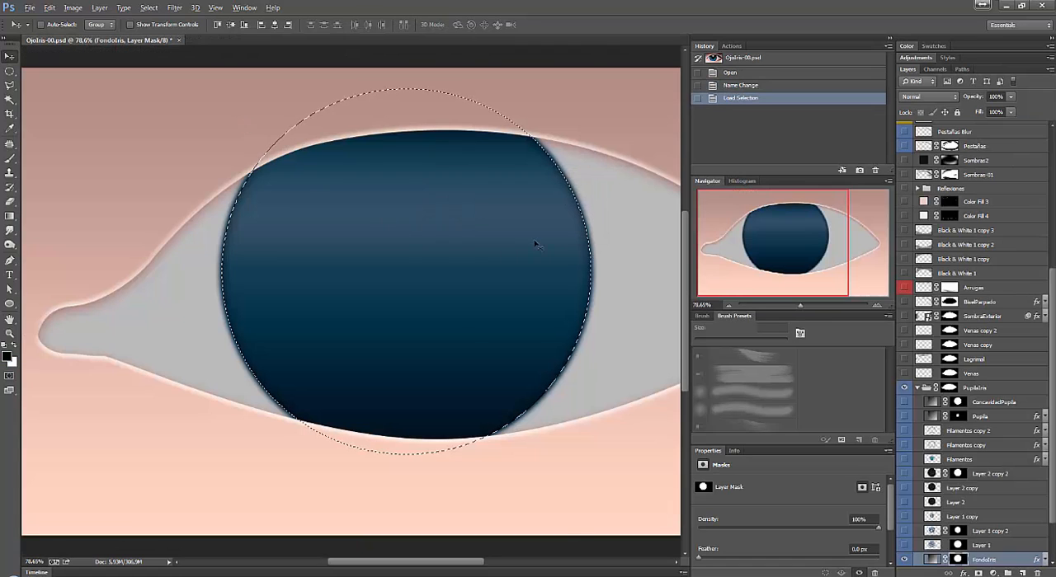
Show Layer 1 and Layer 1 copy 2 above FondoIris in the PupilaIris group, and clear the circular selection.
drag(1051, 484, 1052, 525)
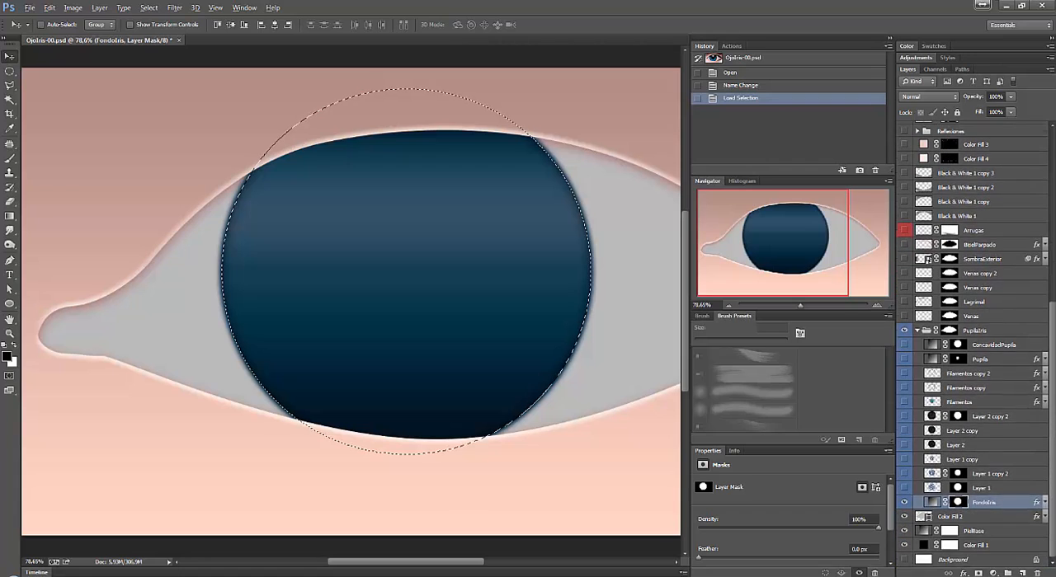
click(905, 488)
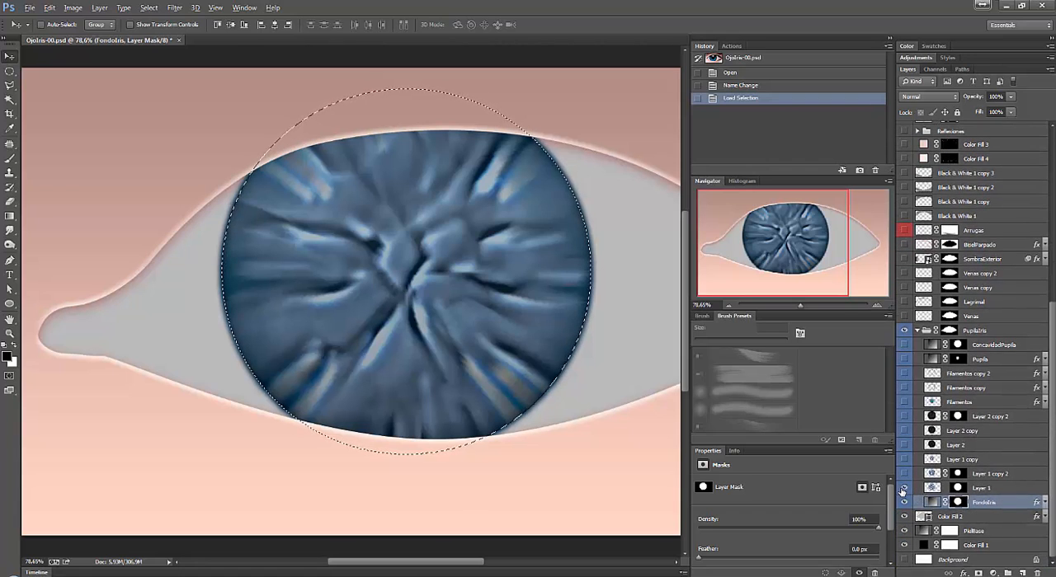
key(ctrl+d)
click(994, 488)
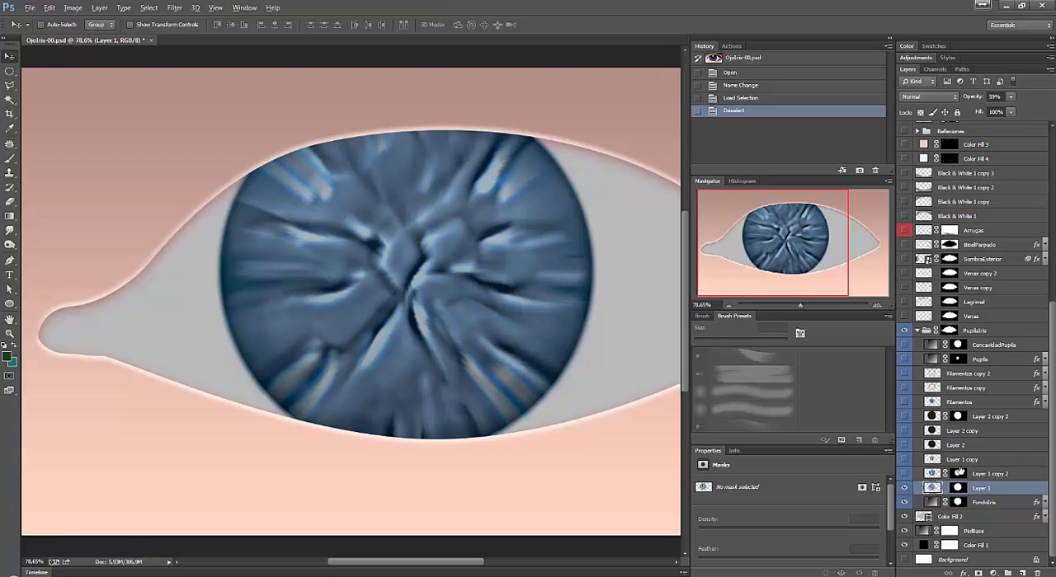
click(904, 475)
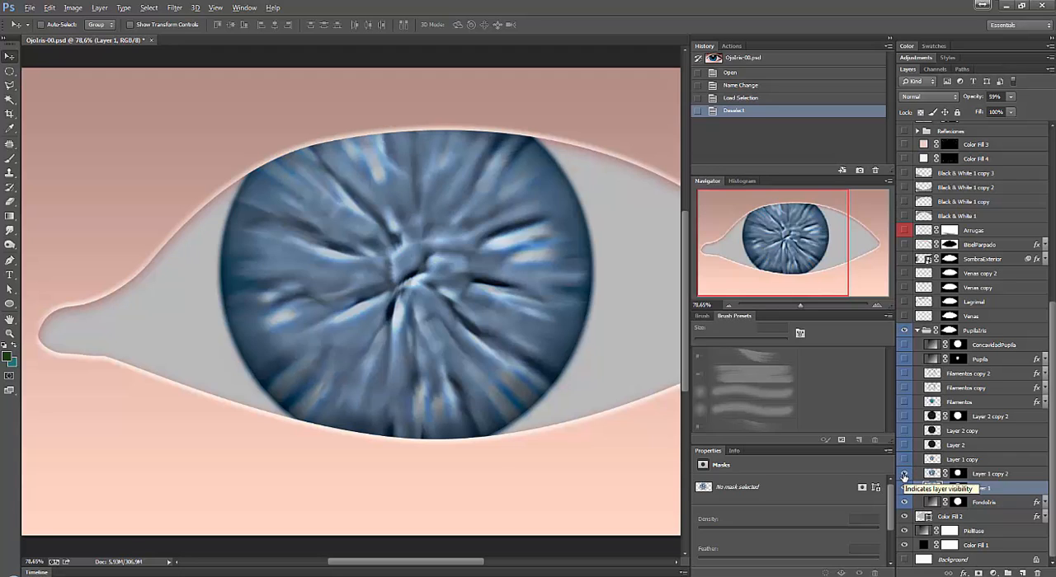
click(930, 475)
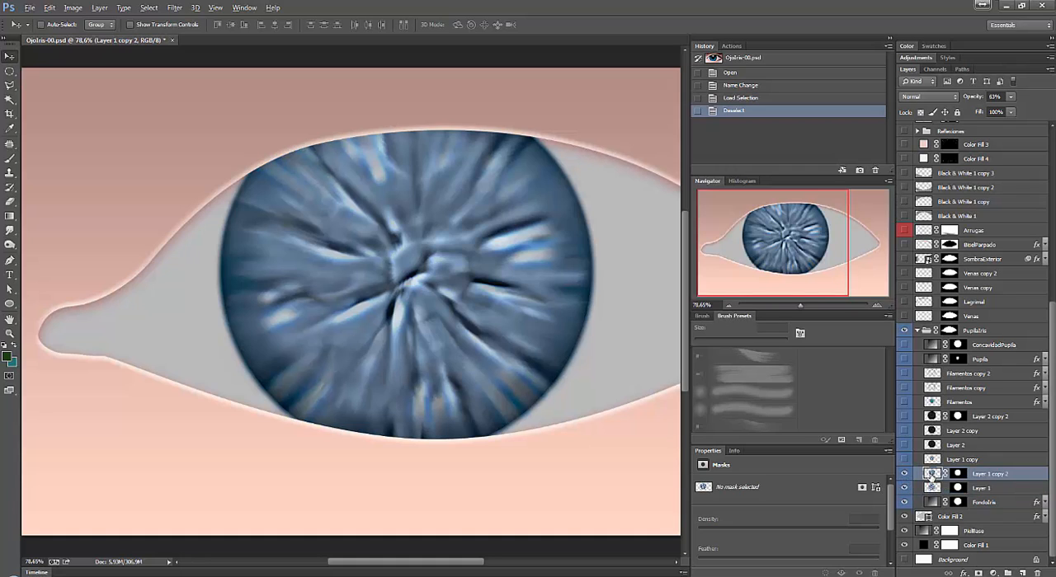
Try shifting the Layer 1 copy 2 texture within the iris mask using Free Transform.
key(ctrl+t)
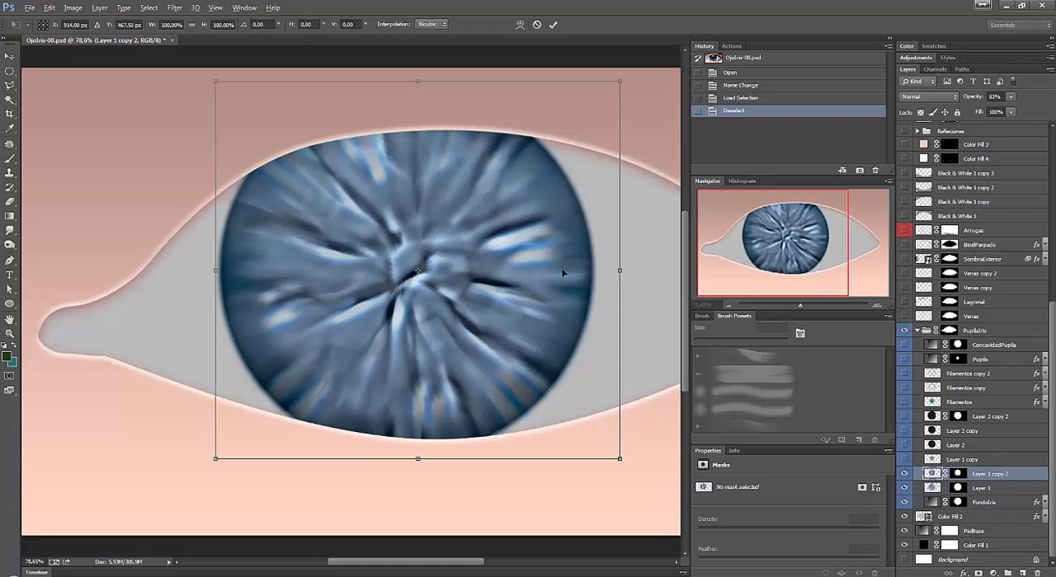
drag(506, 328, 512, 299)
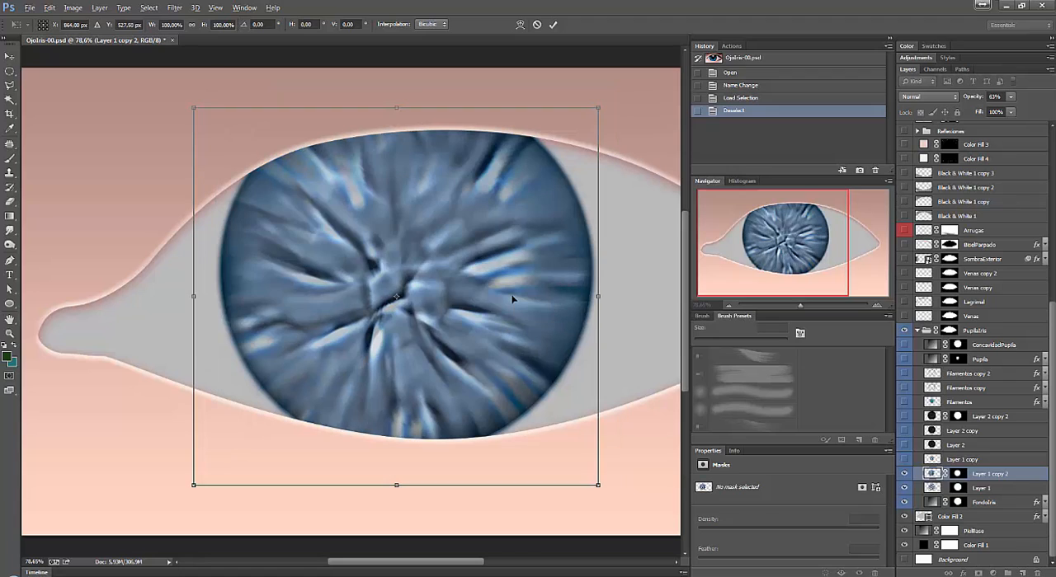
key(shift+Up)
key(shift+Right)
key(Return)
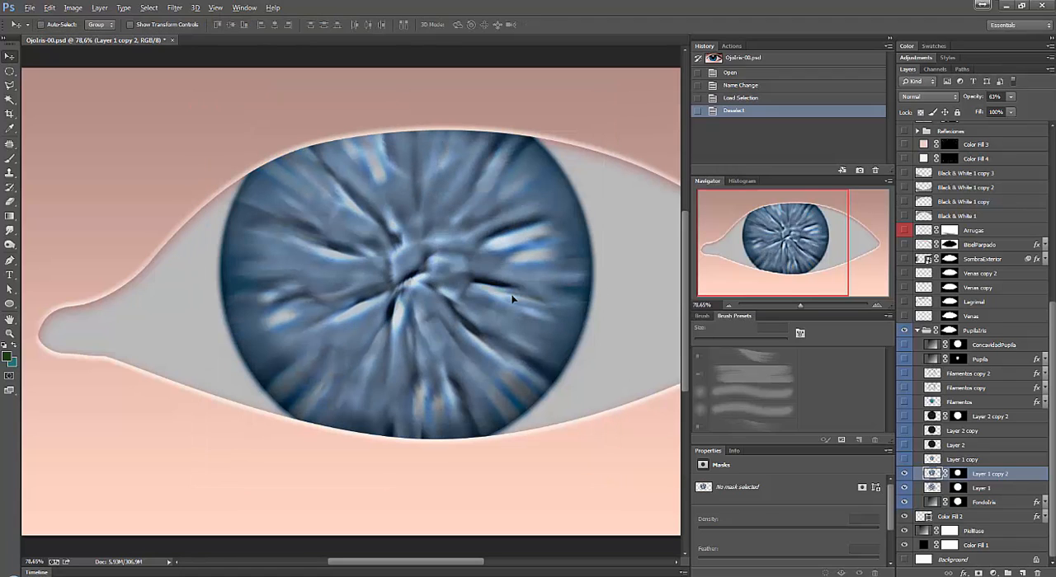
Show Layer 1 copy above Layer 1 copy 2 and make it the active layer.
click(905, 461)
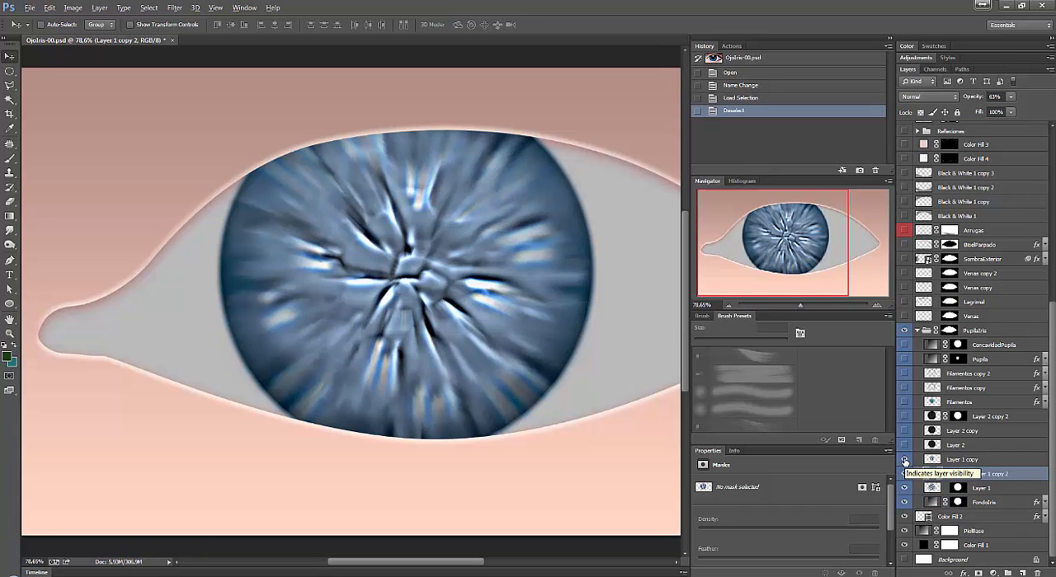
click(970, 460)
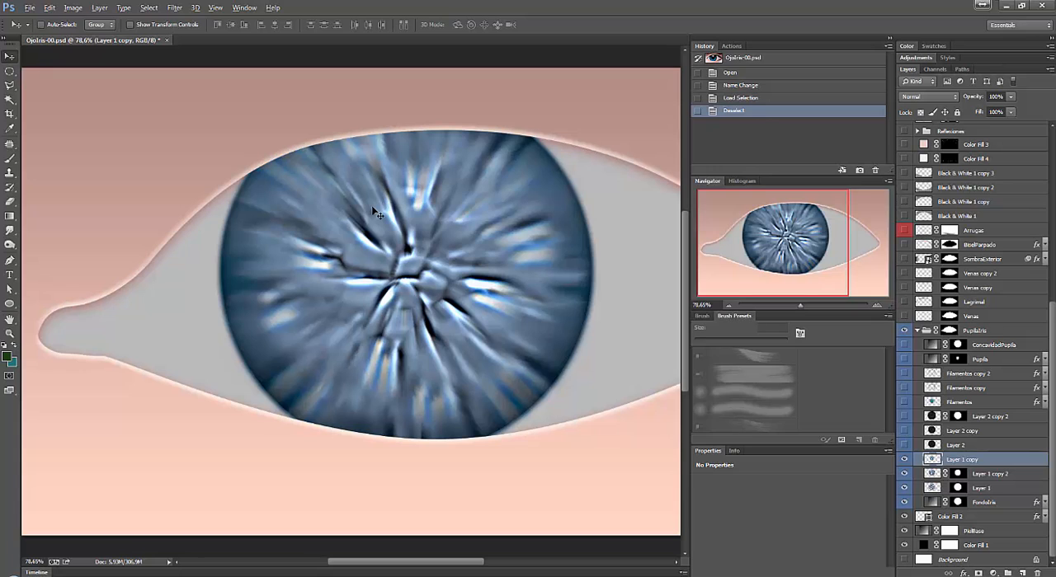
Try rotating the Layer 1 copy texture clockwise with Free Transform and cancel the transformation.
key(ctrl+t)
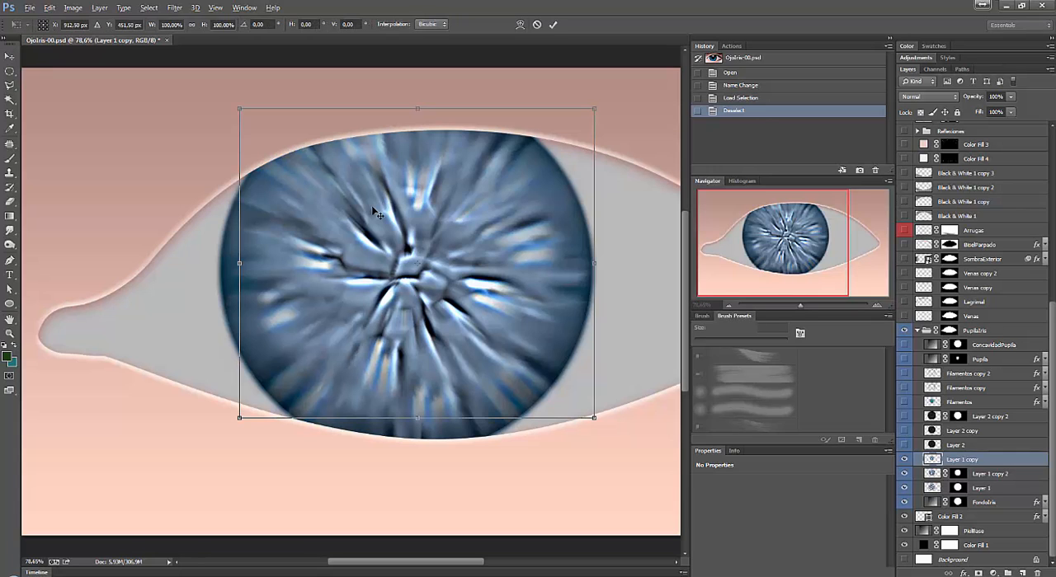
drag(646, 277, 627, 370)
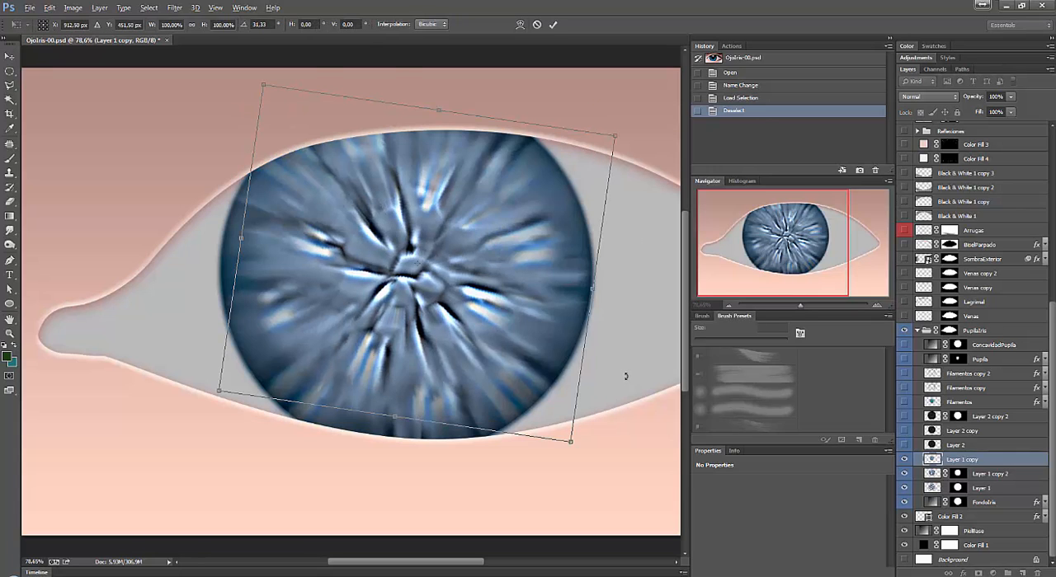
key(Escape)
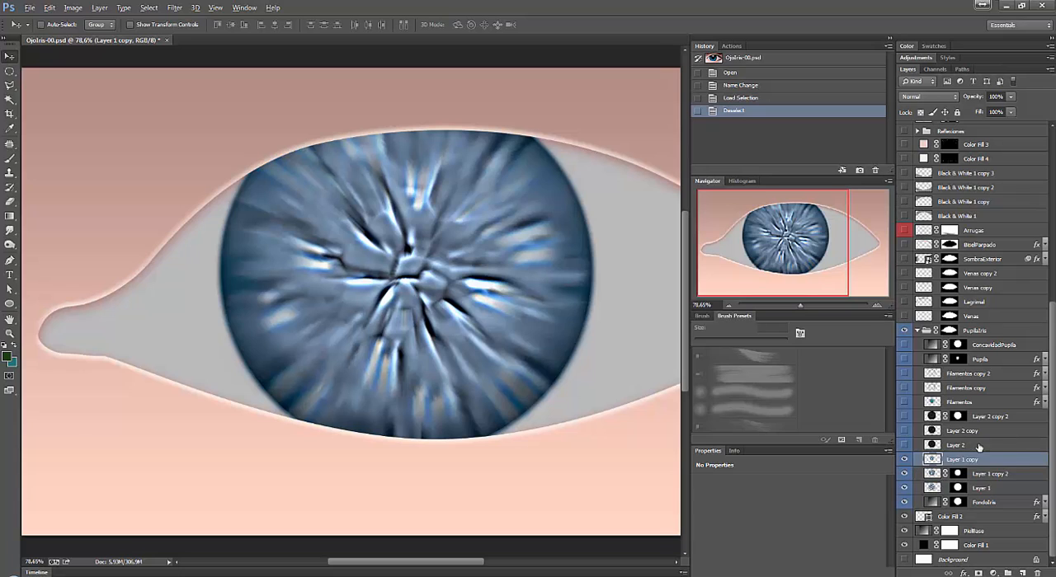
Select and show Layer 2 above Layer 1 copy, and examine its effect on the iris at 100% magnification.
click(944, 445)
click(904, 446)
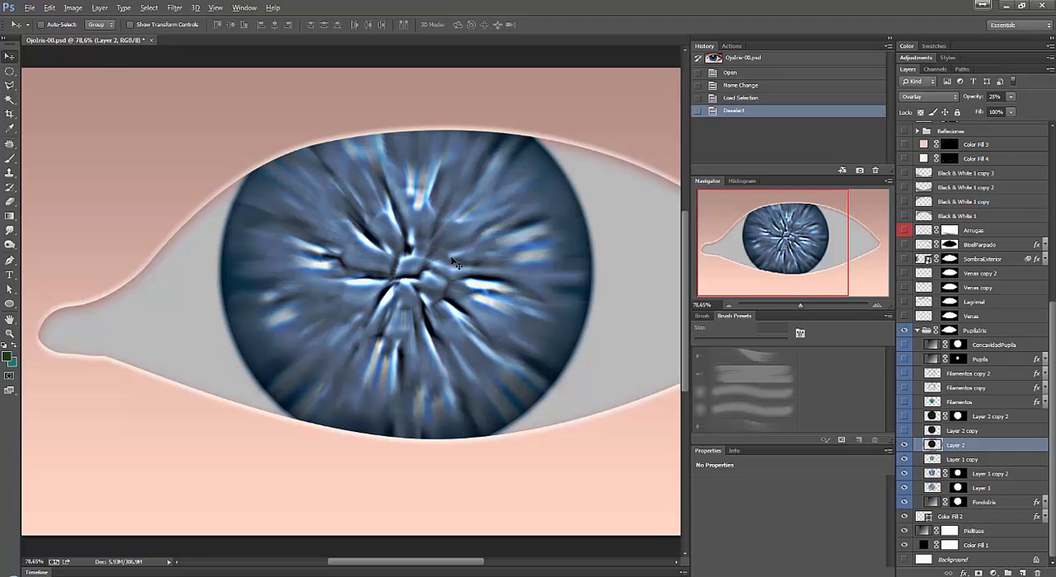
key(z)
drag(450, 247, 495, 225)
key(ctrl+minus)
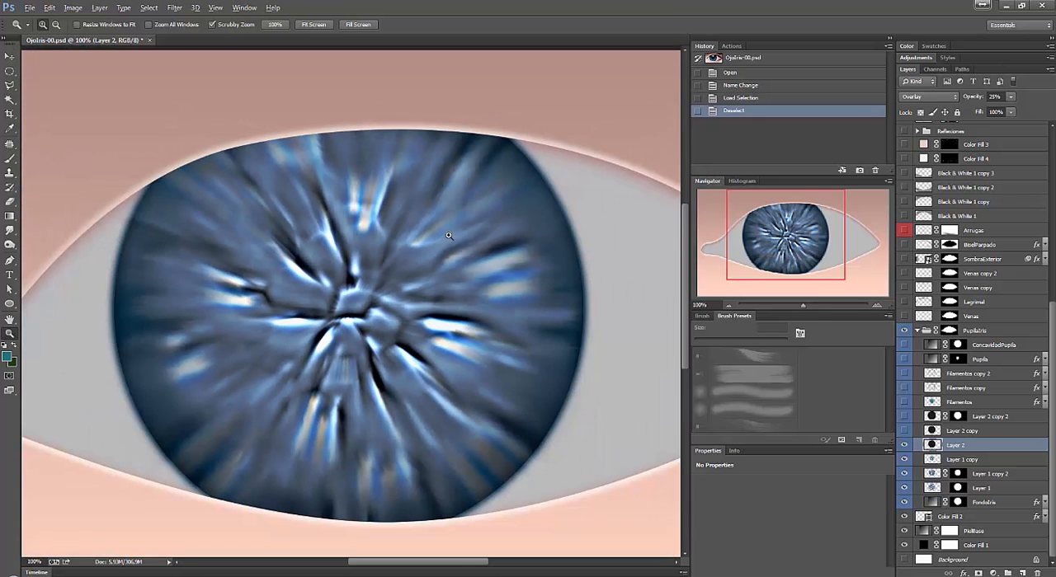
key(ctrl+plus)
key(ctrl+minus)
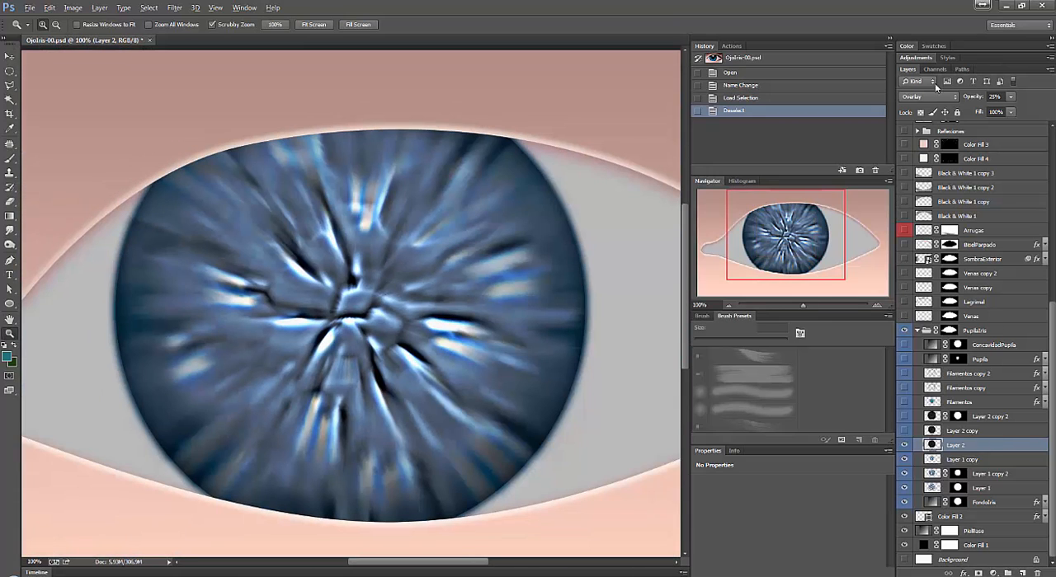
Try Layer 2's blending modes one after another from Normal to Vivid Light, and set the layer back to Overlay.
click(954, 98)
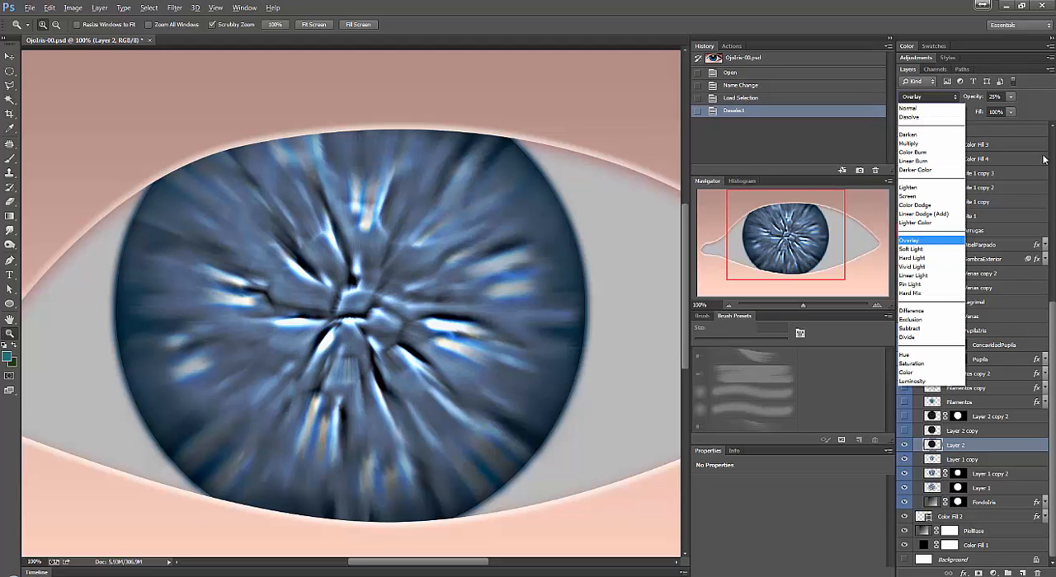
click(923, 241)
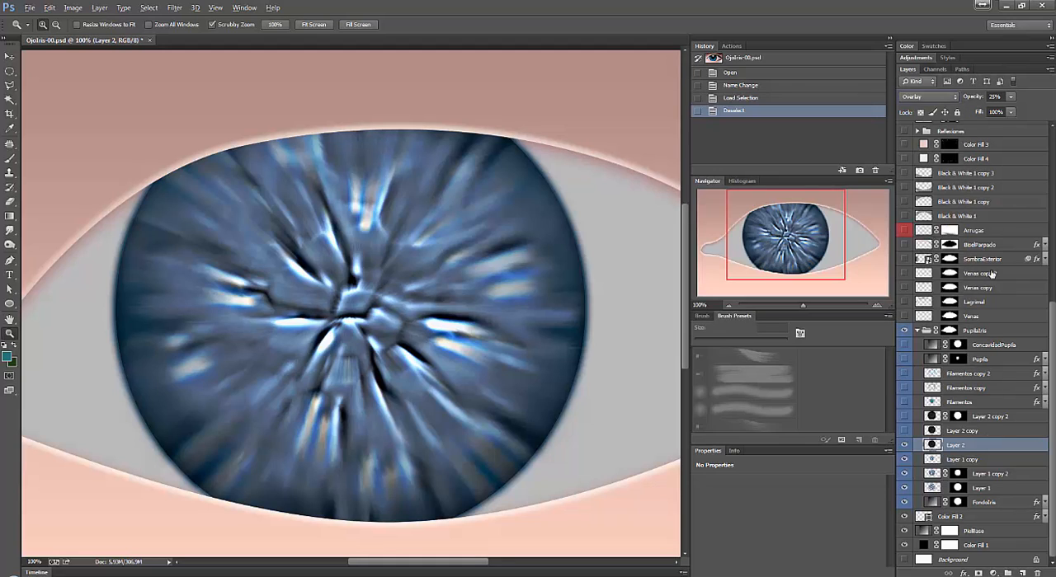
click(945, 98)
click(911, 108)
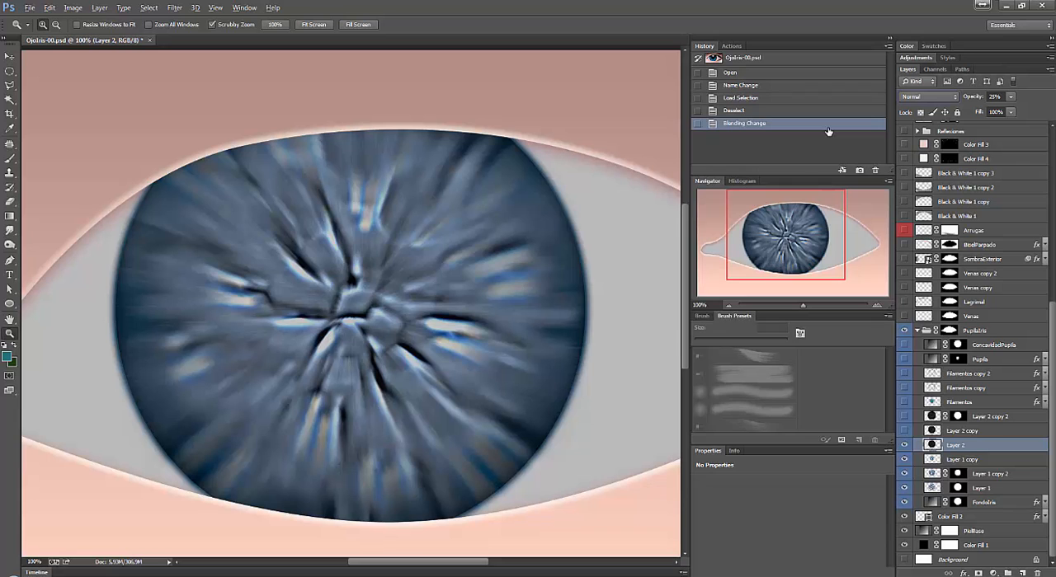
key(shift+plus)
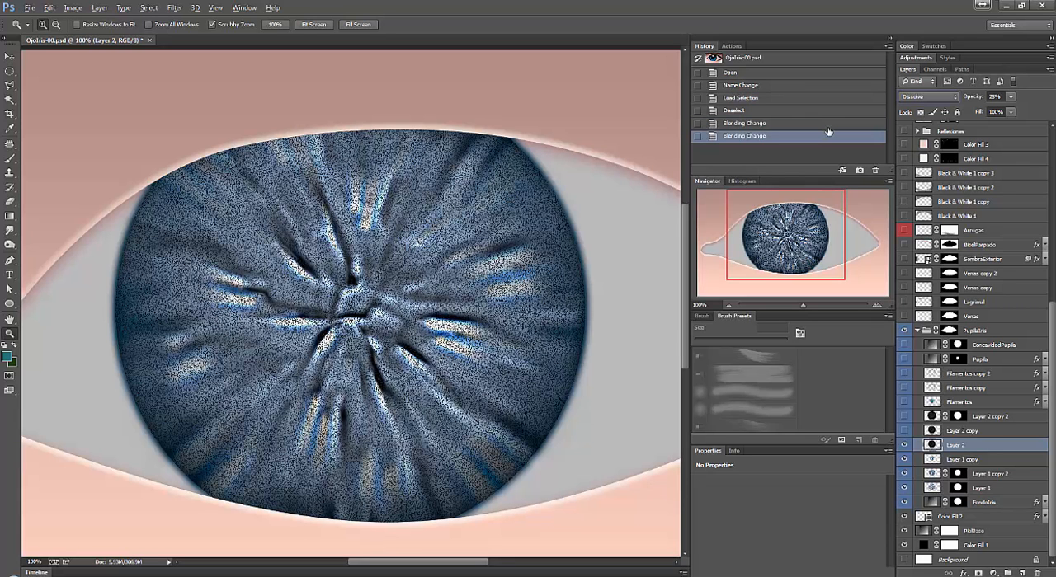
key(shift+plus)
key(shift+plus)
key(shift+plus)
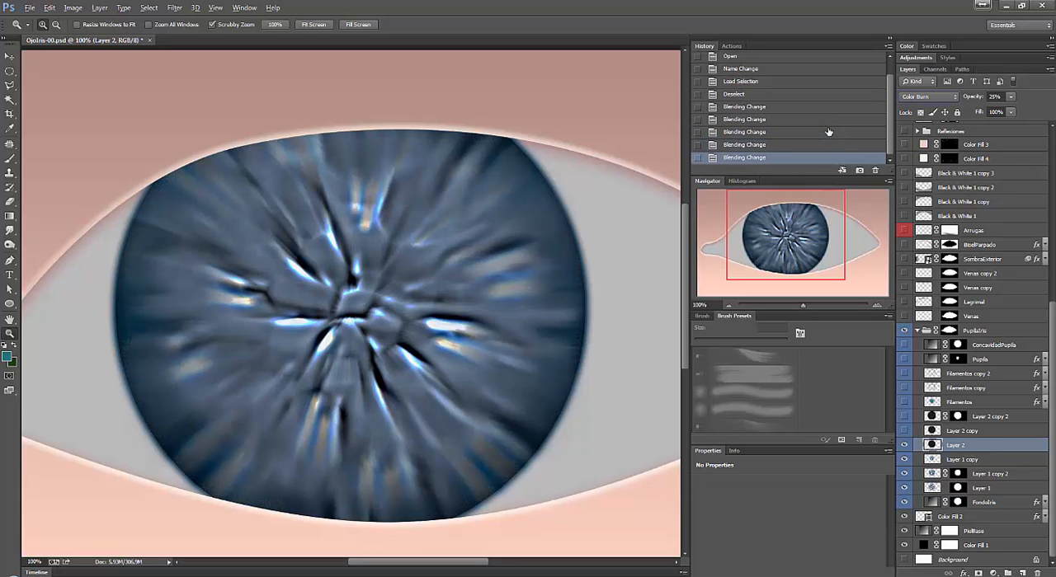
key(shift+plus)
key(shift+plus)
key(shift+plus)
key(shift+plus)
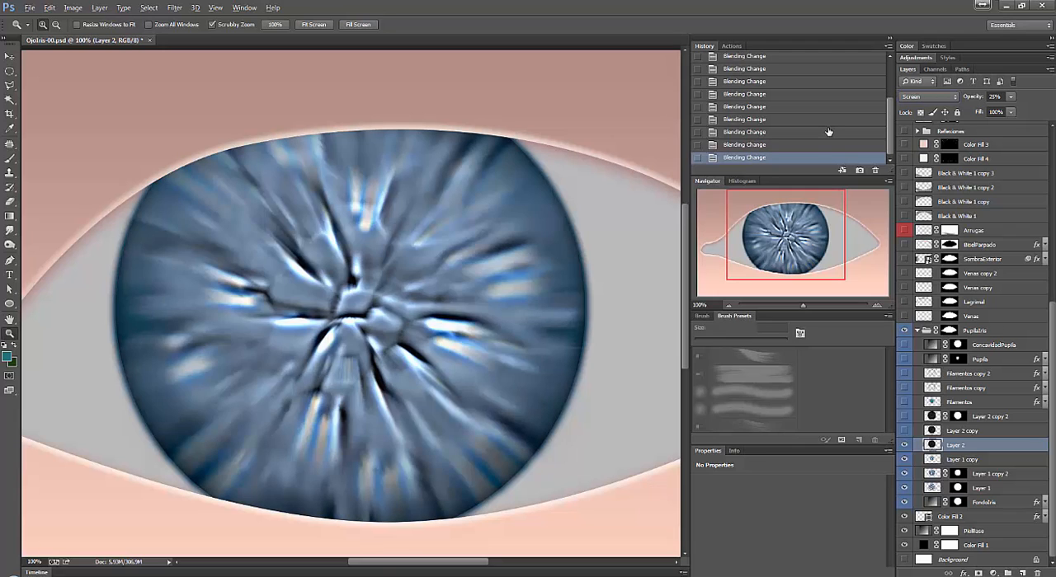
key(shift+plus)
key(shift+plus)
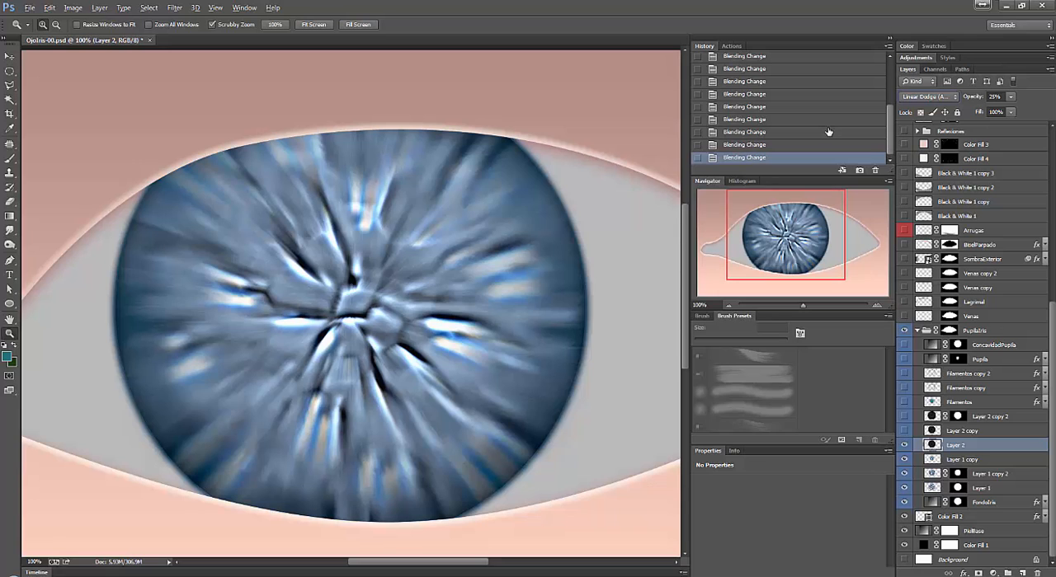
key(shift+plus)
key(shift+plus)
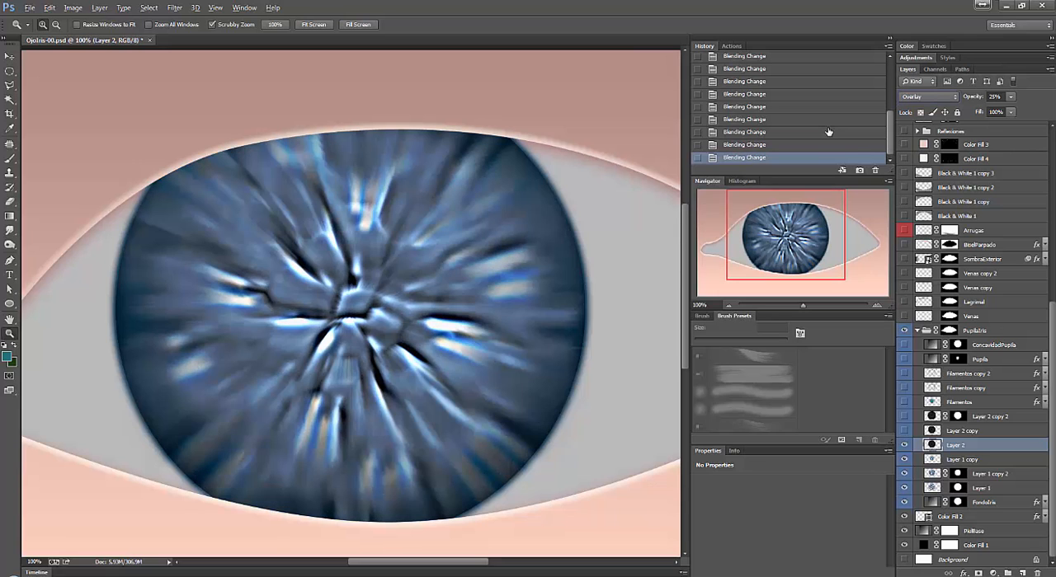
key(shift+plus)
key(shift+plus)
key(shift+plus)
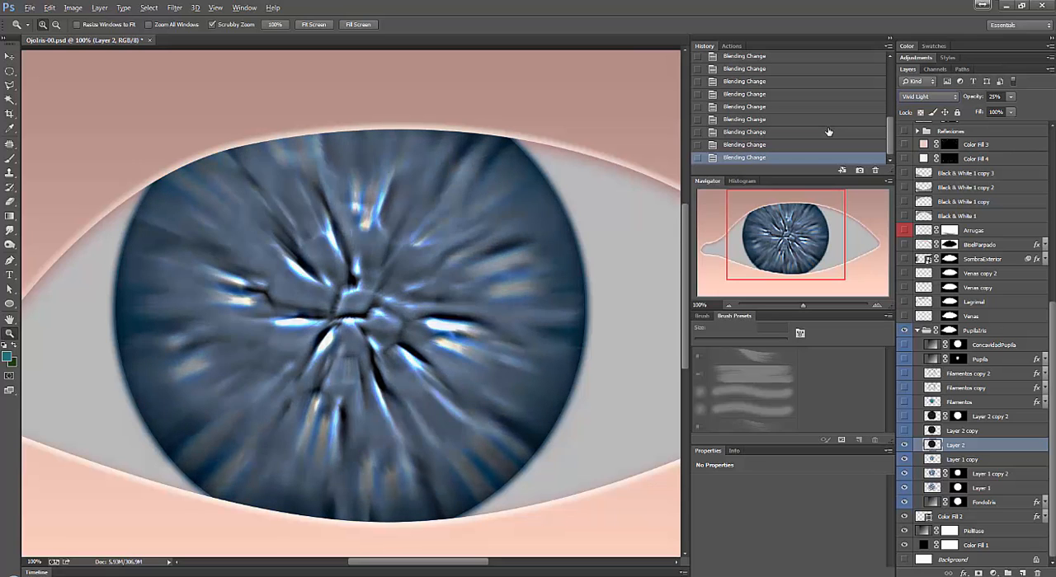
click(940, 97)
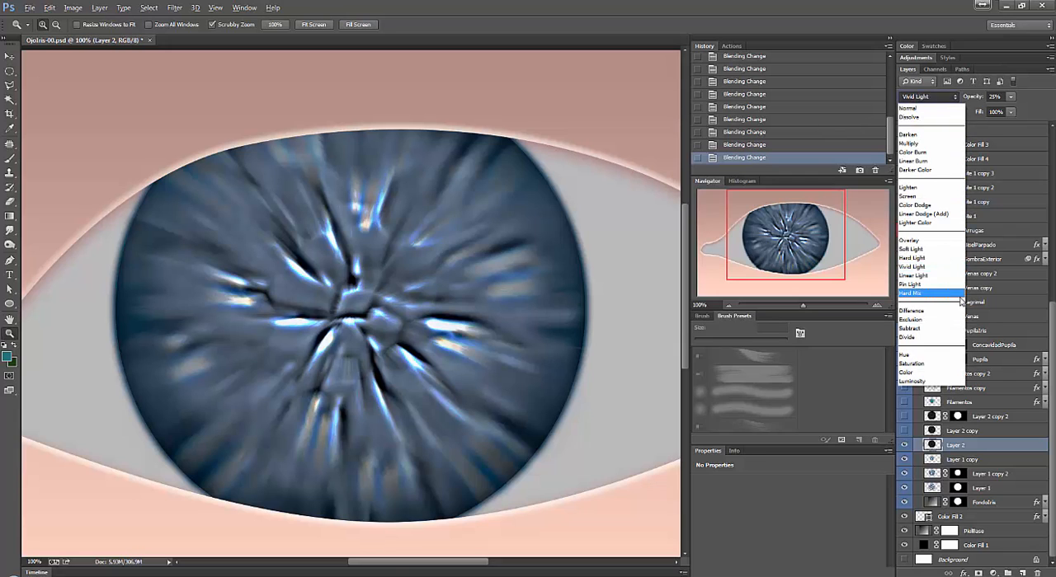
click(932, 240)
Make Layer 2 copy the active layer and show it above Layer 2.
click(969, 432)
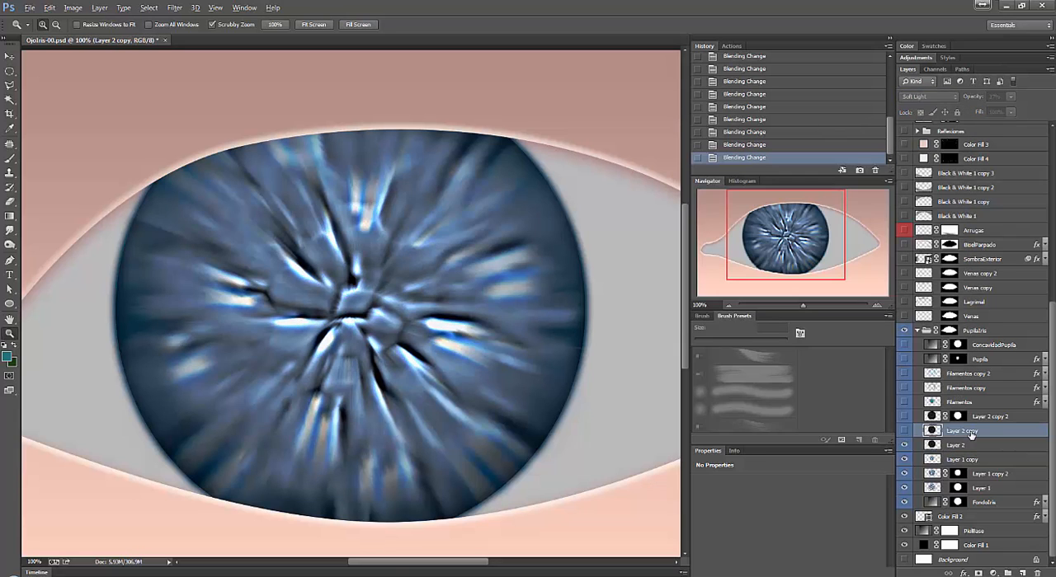
click(904, 432)
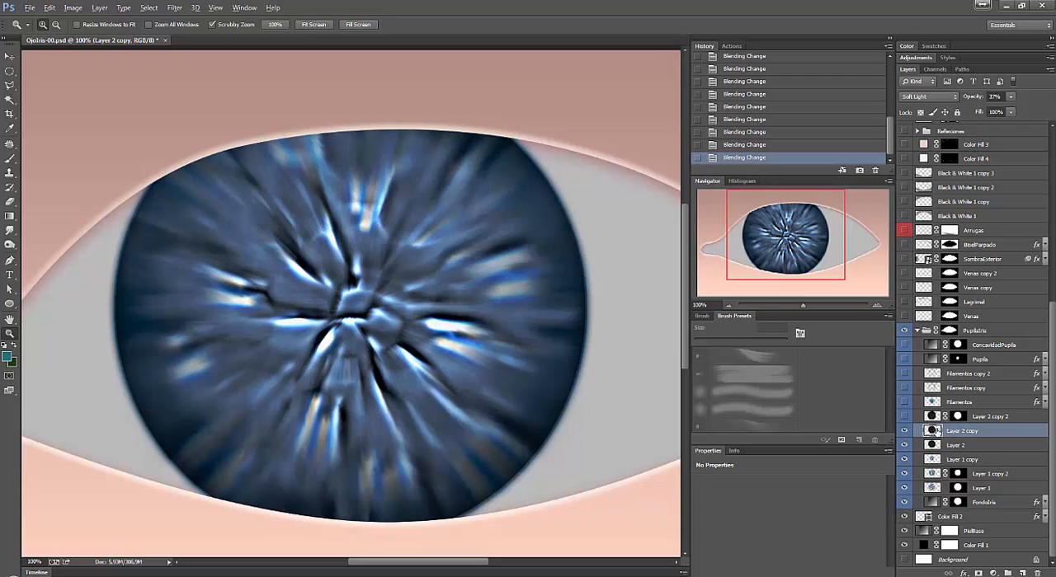
Try rotating the Layer 2 copy texture clockwise with Free Transform, cancel the transformation and return to the Zoom tool.
key(ctrl+t)
key(Escape)
key(ctrl+t)
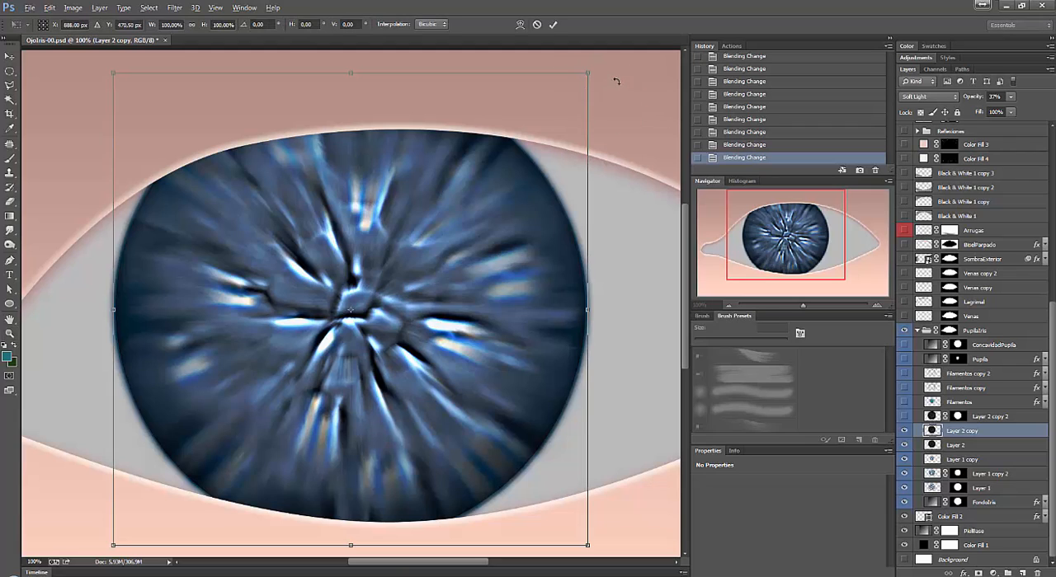
drag(648, 87, 649, 203)
key(Escape)
key(z)
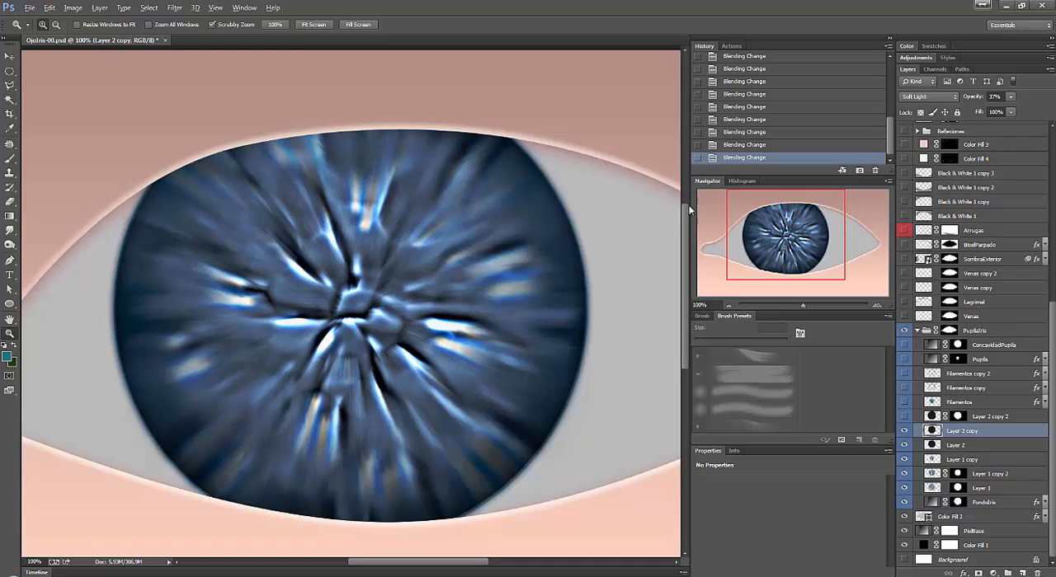
Select and show Layer 2 copy 2 and the Filamentos layer above it, leaving Filamentos active.
click(994, 419)
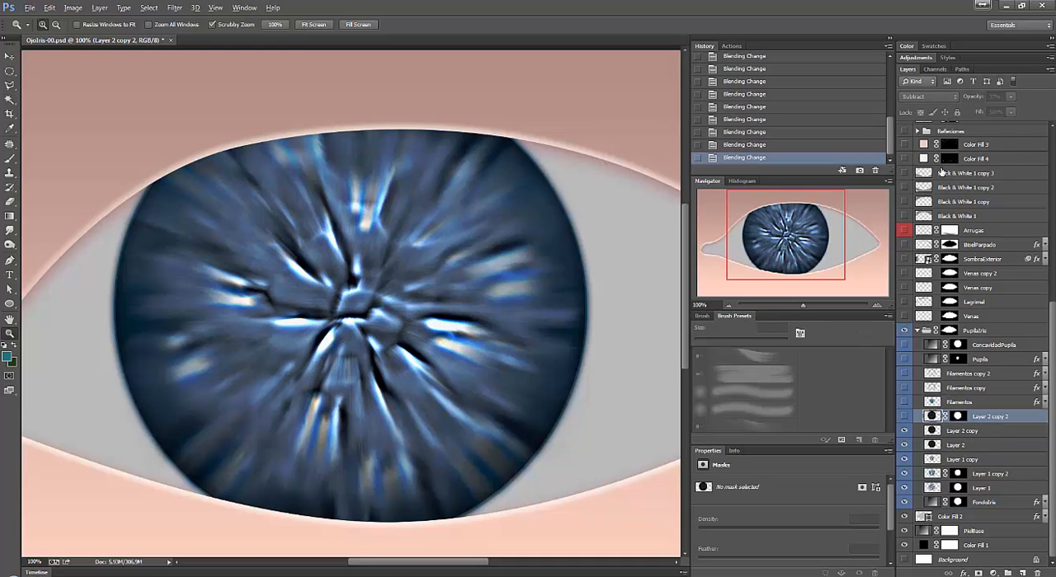
click(904, 417)
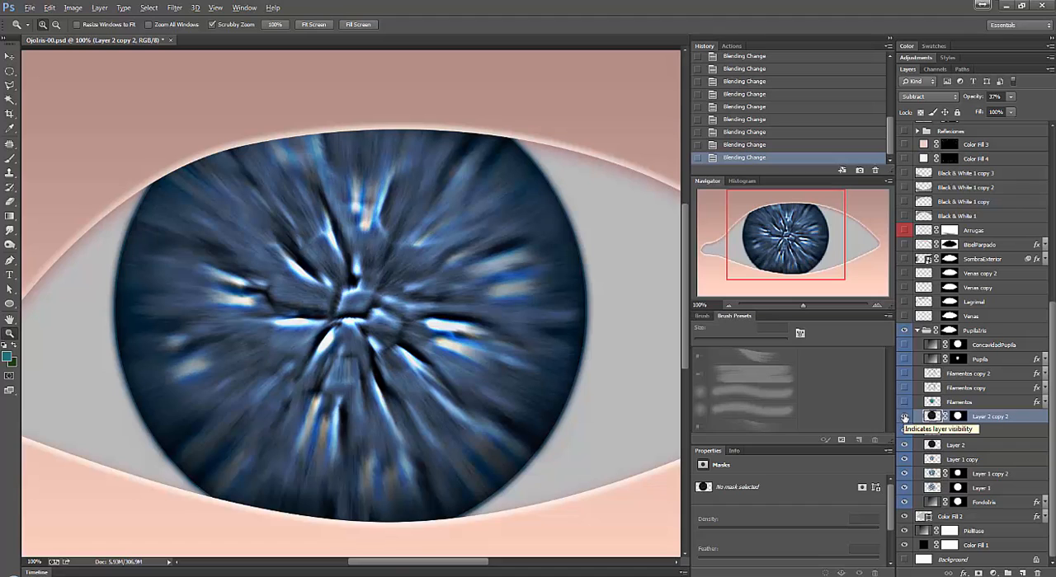
click(915, 403)
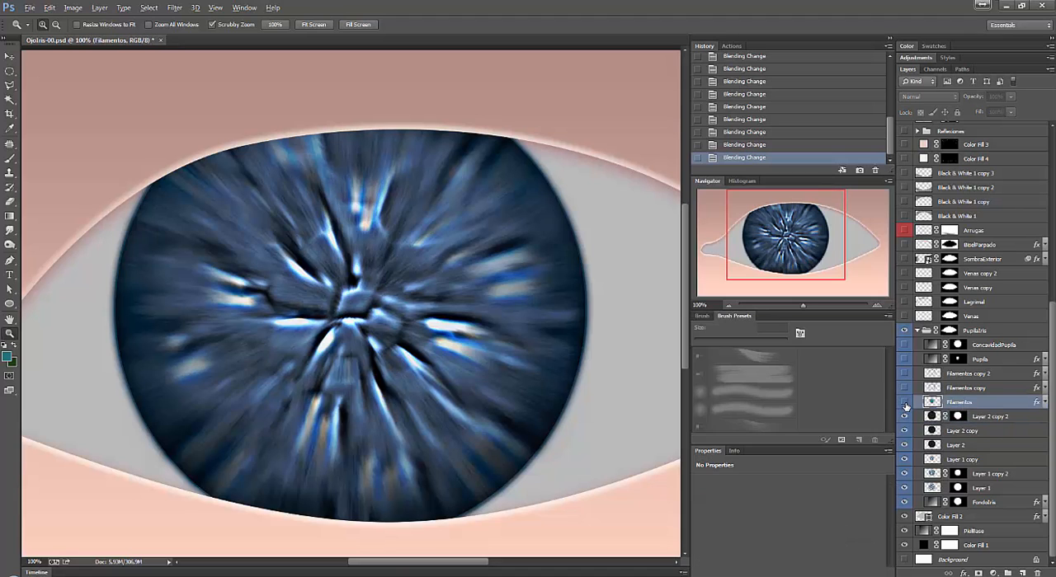
click(905, 405)
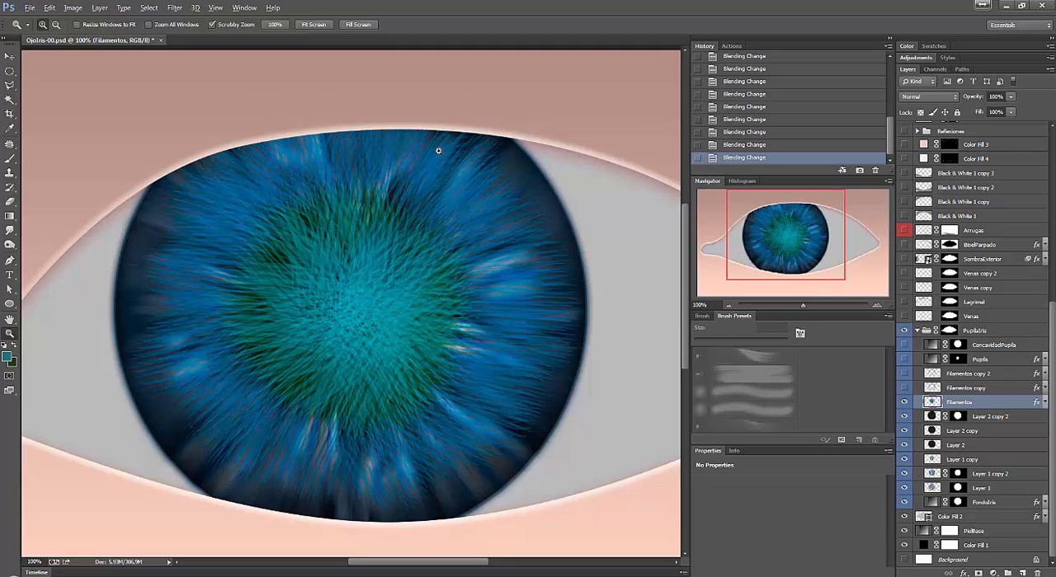
List the Filamentos layer's effects and compare the iris with the layer and its Drop Shadow turned off and on.
click(1044, 402)
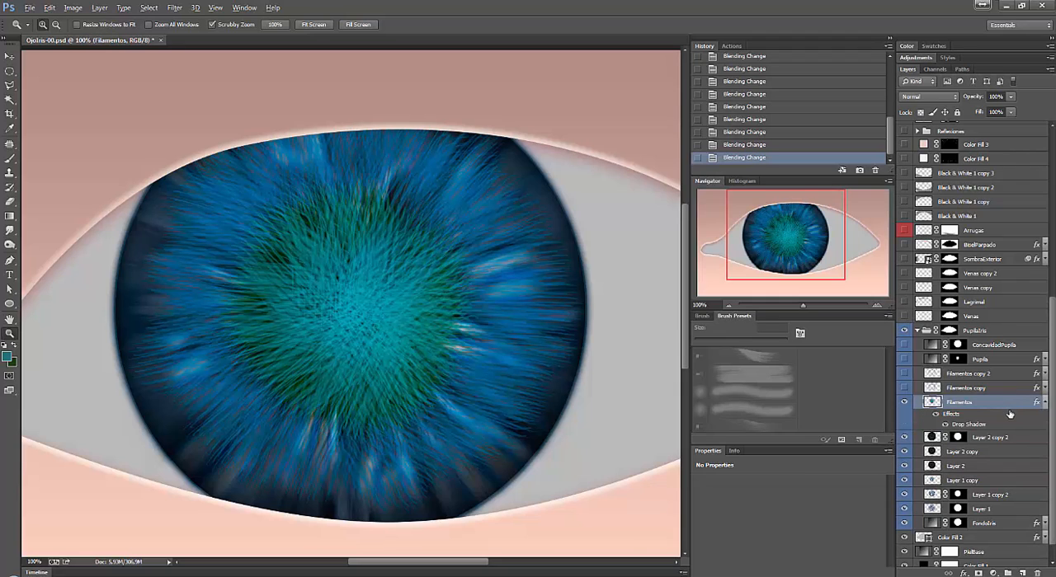
click(903, 402)
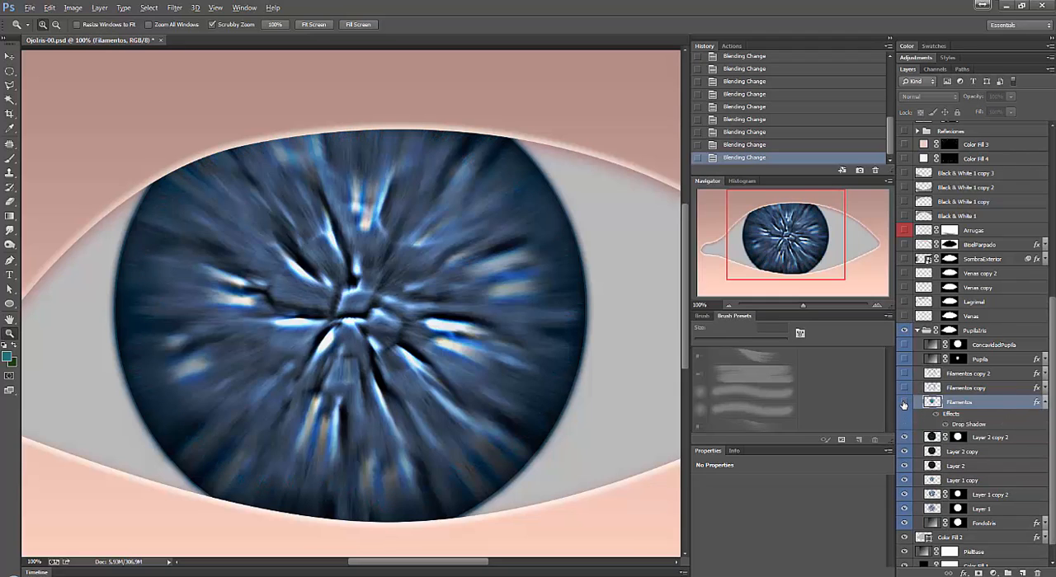
click(903, 402)
click(945, 424)
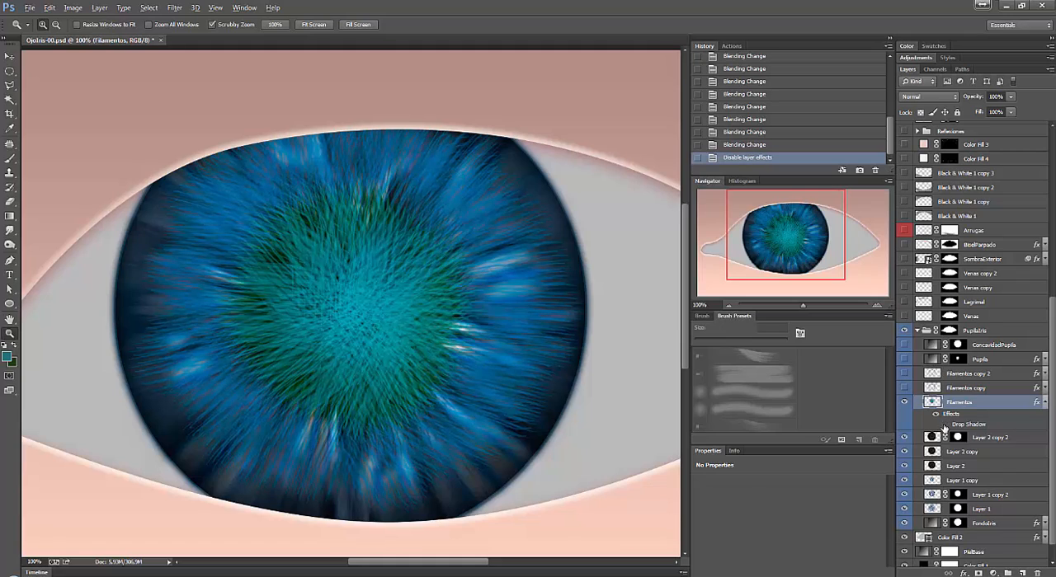
click(945, 424)
click(945, 424)
click(945, 424)
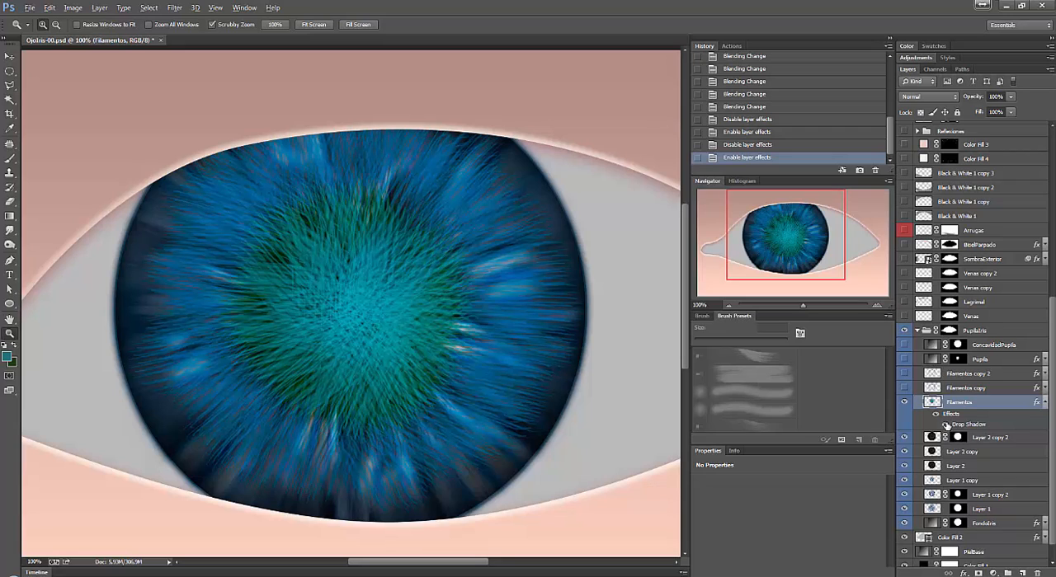
click(946, 423)
click(946, 424)
Hide and reshow Filamentos, toggle its Drop Shadow repeatedly to examine the filament depth, and collapse its effects list.
click(905, 403)
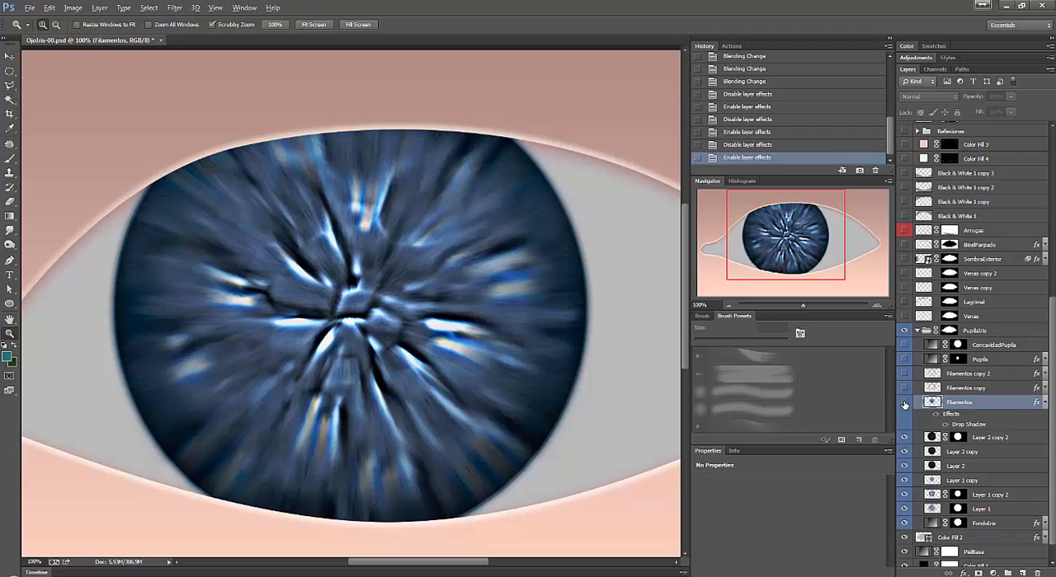
click(905, 402)
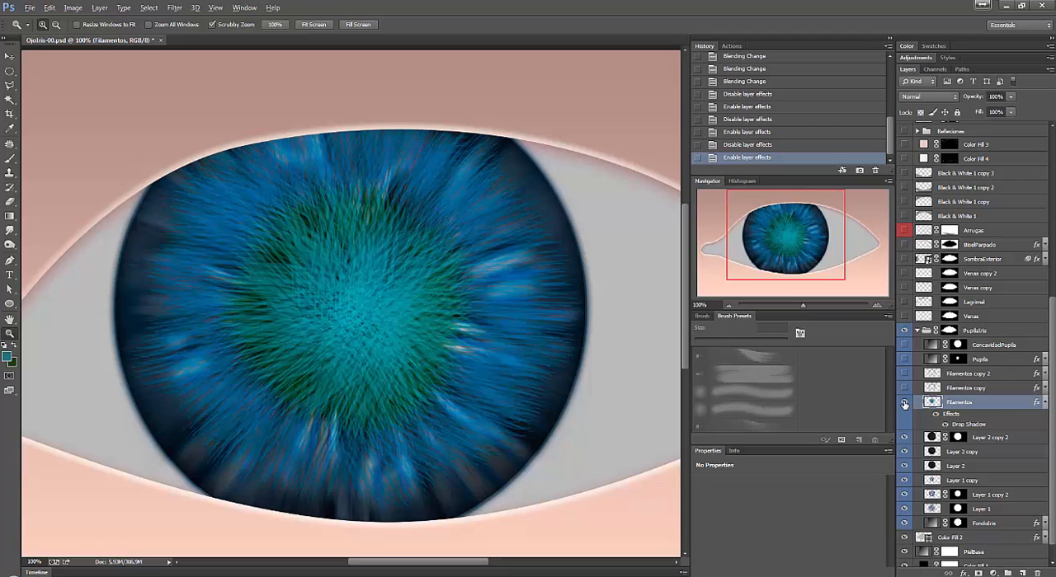
click(946, 425)
click(945, 425)
click(945, 424)
click(945, 425)
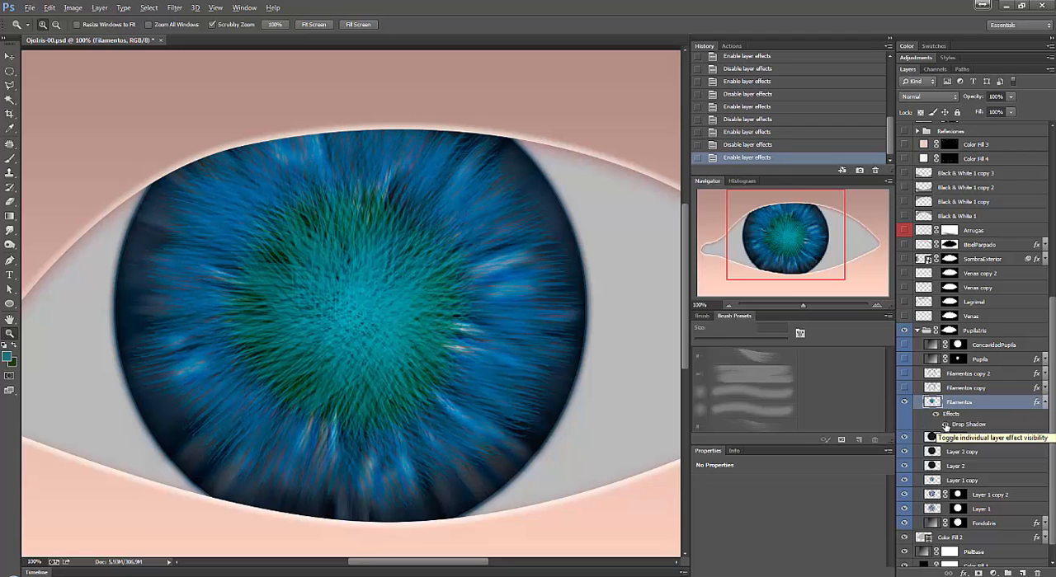
click(946, 425)
click(945, 425)
click(945, 424)
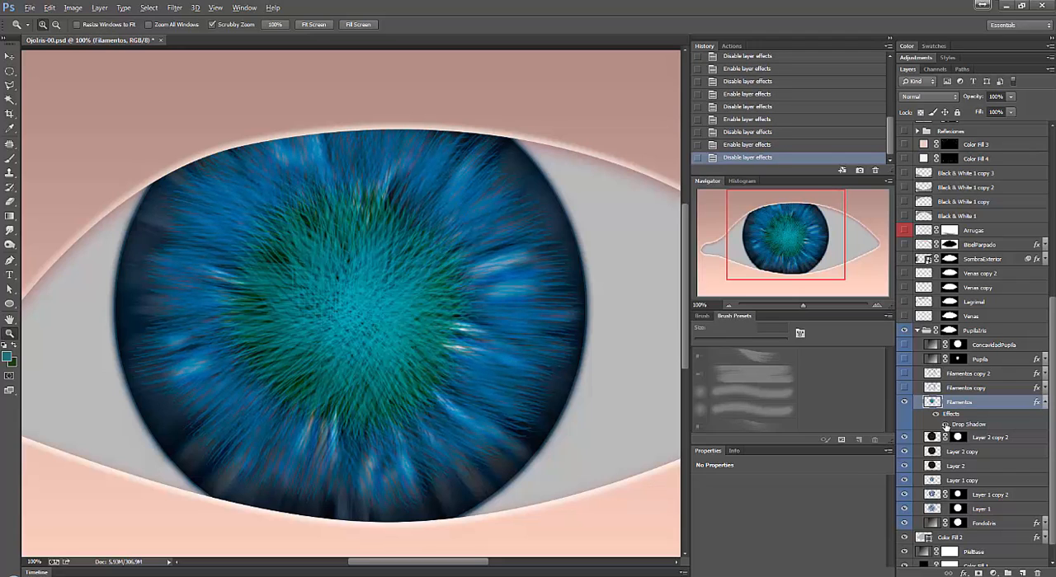
click(946, 425)
click(945, 425)
click(945, 425)
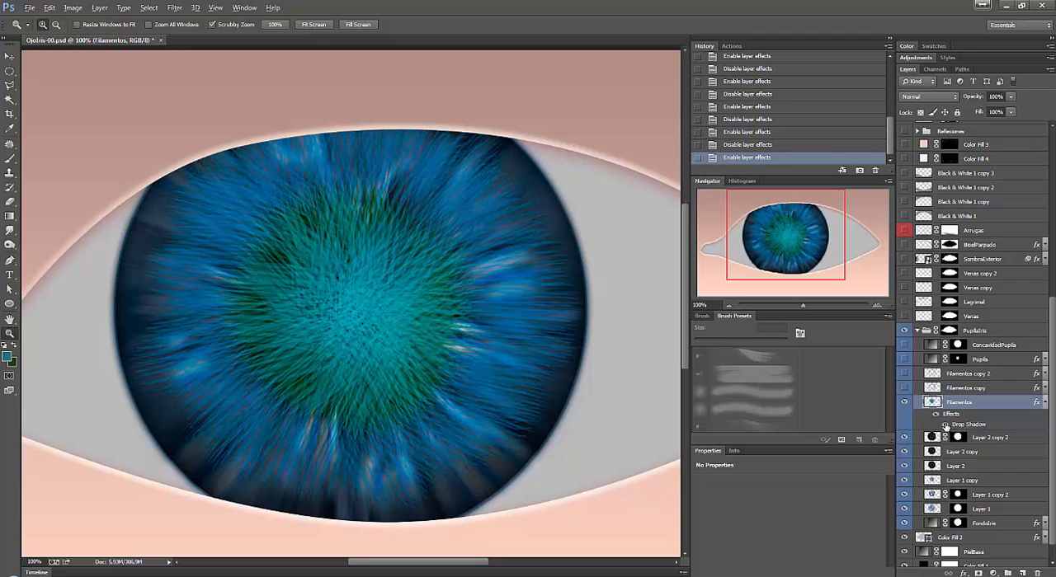
click(1044, 401)
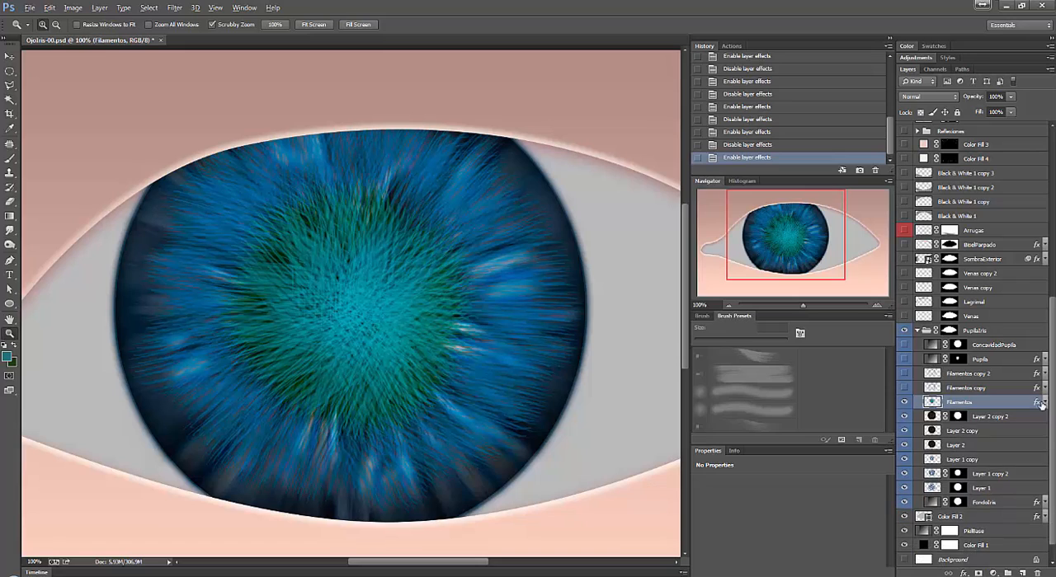
Make Filamentos copy the active layer and show it above Filamentos.
click(988, 393)
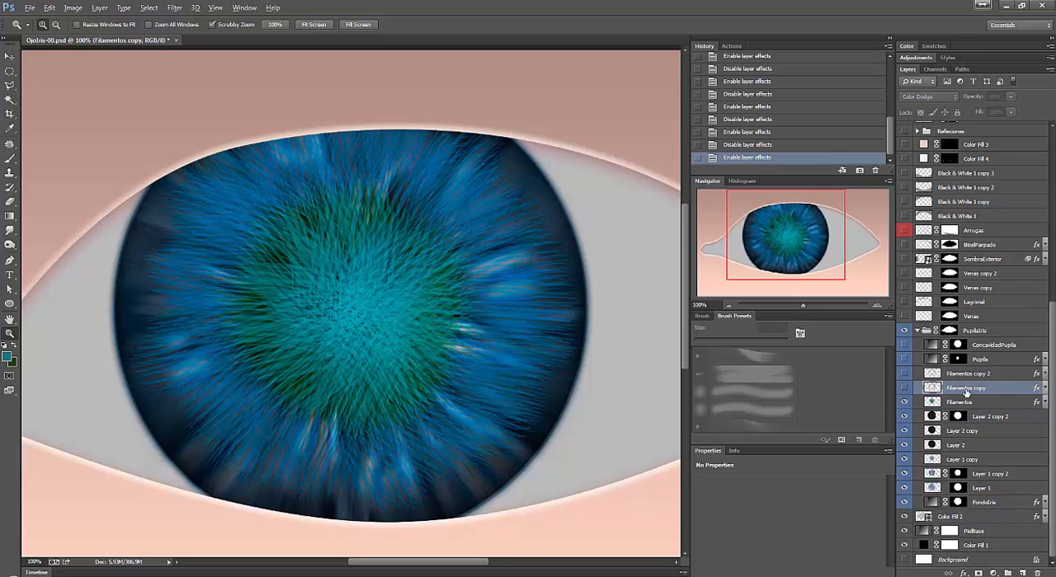
click(904, 388)
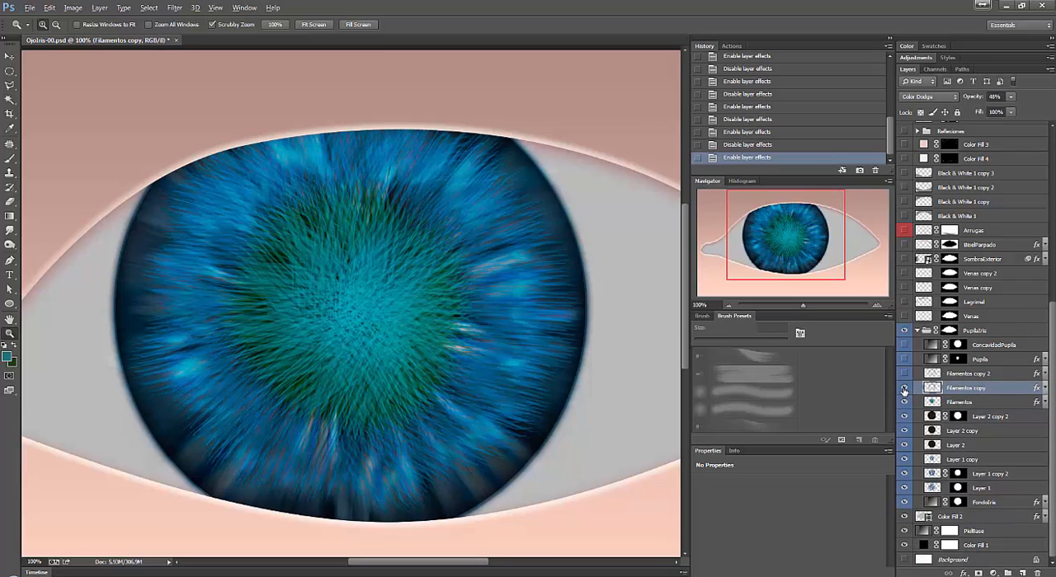
click(904, 388)
click(904, 388)
Compare the iris with Filamentos and Filamentos copy each hidden and visible, leaving both layers shown.
click(905, 402)
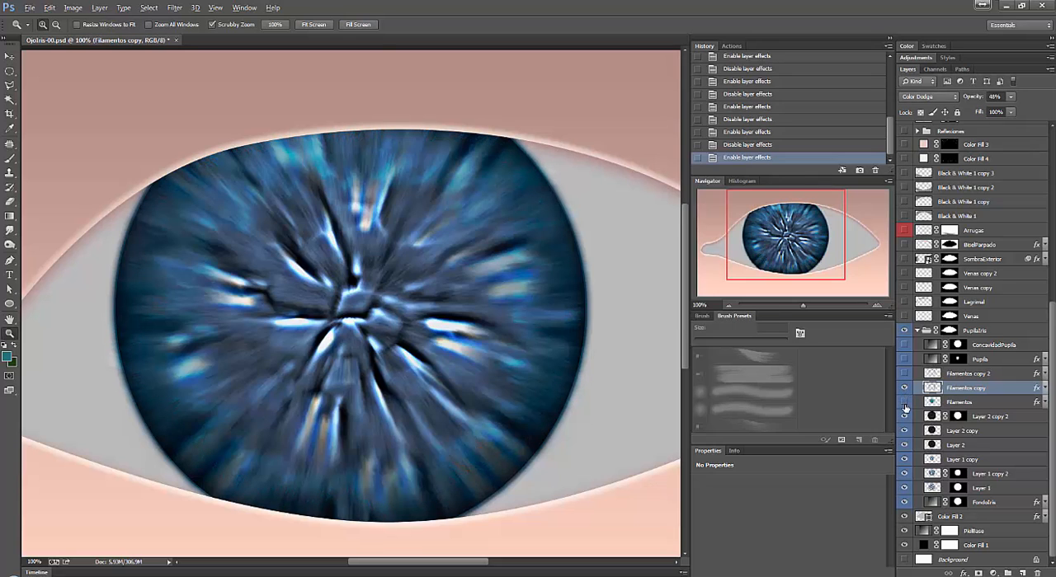
click(903, 403)
click(904, 388)
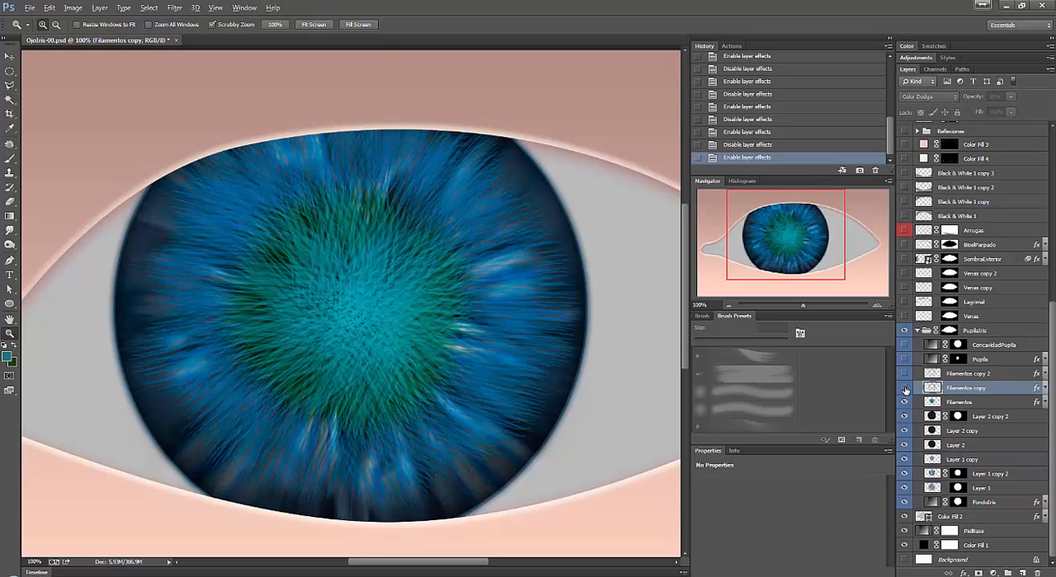
click(904, 389)
click(904, 389)
click(904, 388)
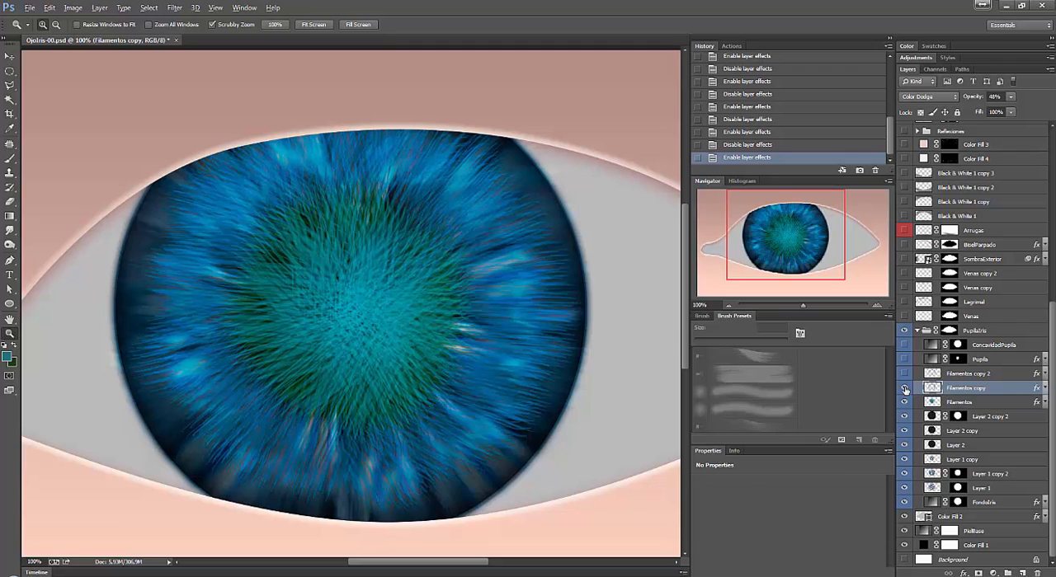
click(903, 388)
click(904, 388)
List the effects of Filamentos copy, and select and show the Filamentos copy 2 layer above it.
click(1043, 388)
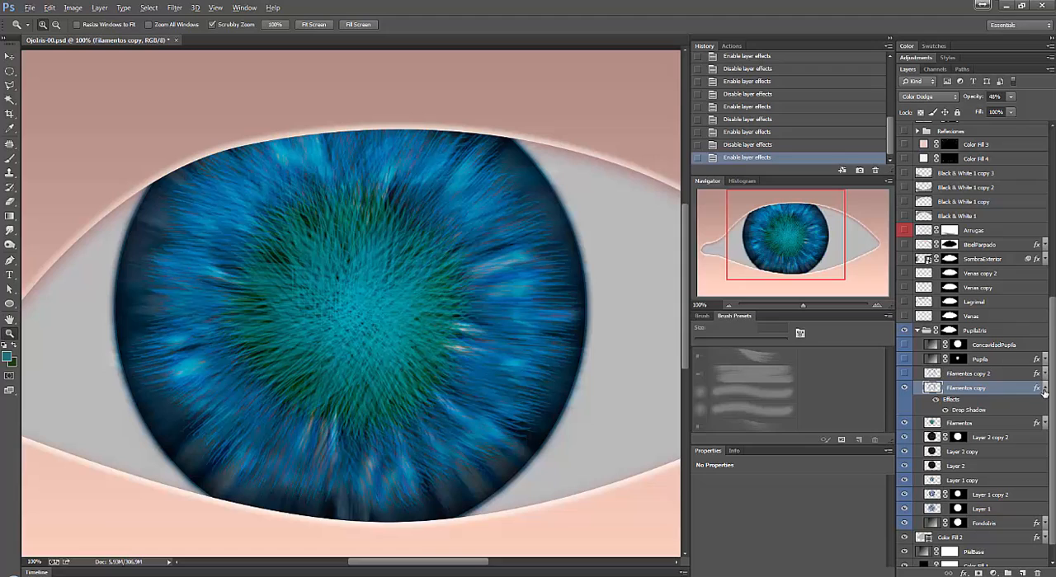
click(935, 411)
click(945, 412)
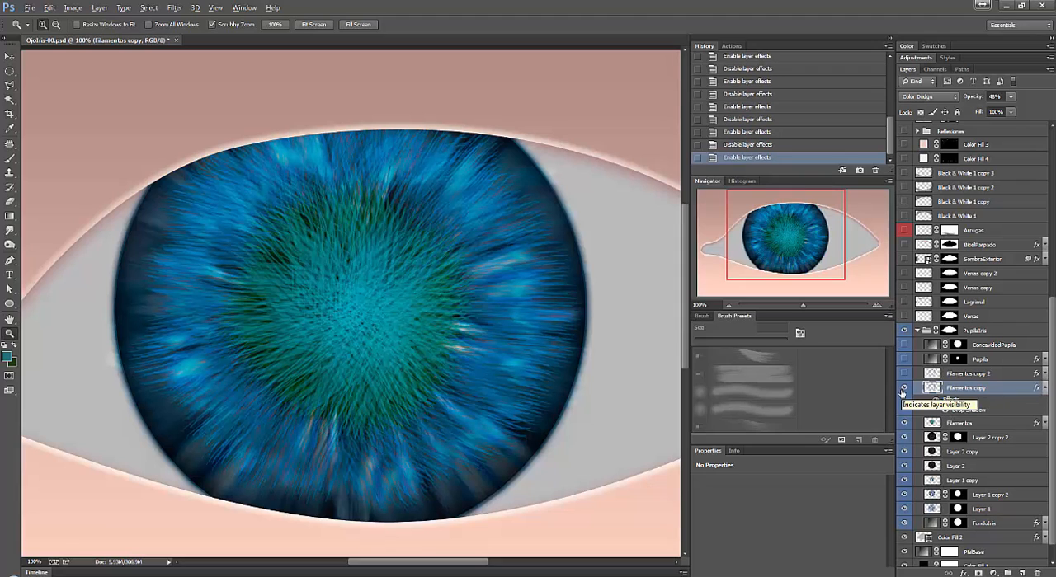
key(shift+alt+o)
click(957, 376)
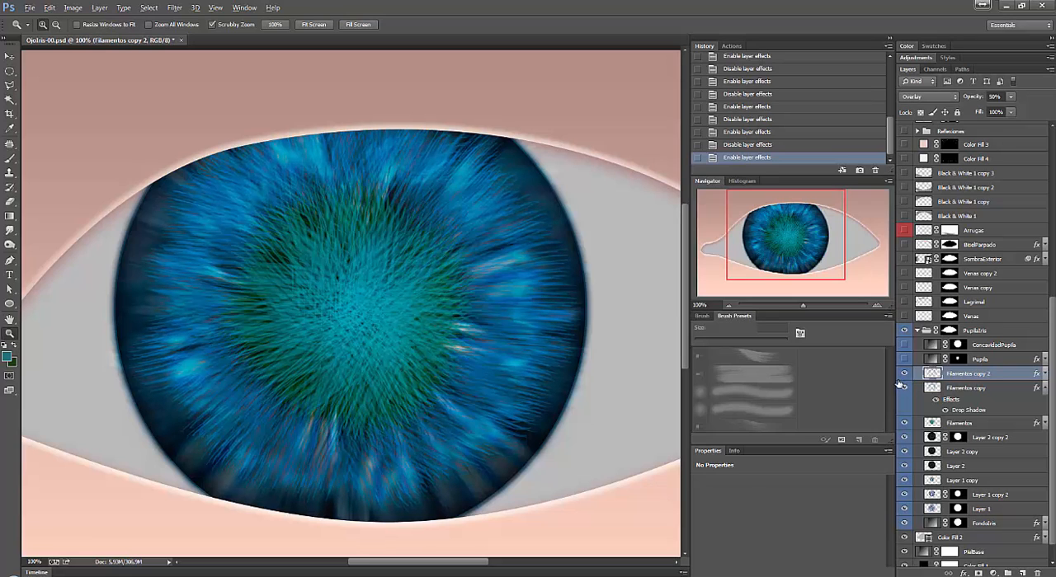
Create an 852 × 845 pixel scratch document, inverting its white background to black and adding an empty layer above.
key(ctrl+n)
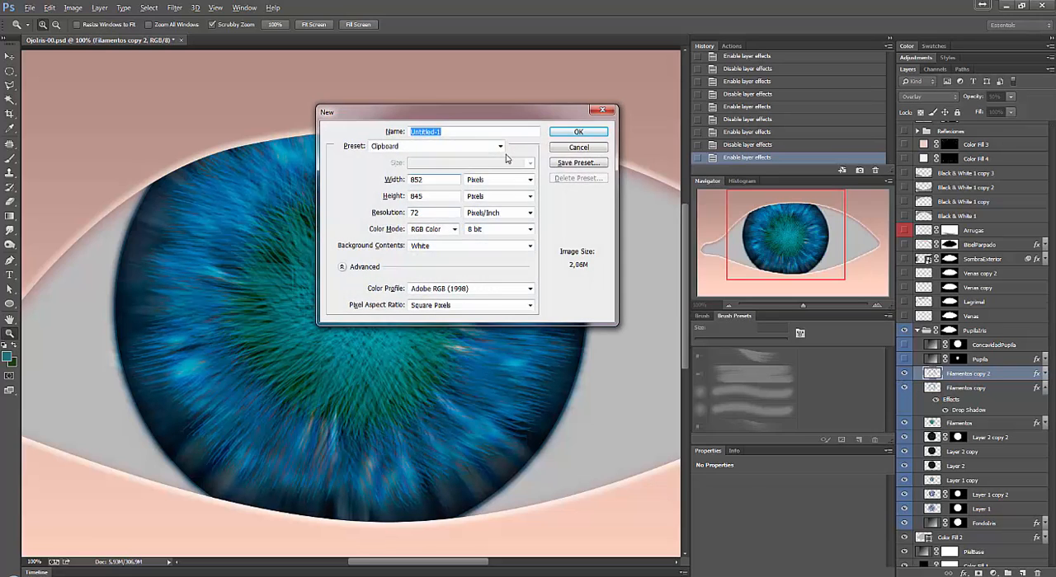
key(Return)
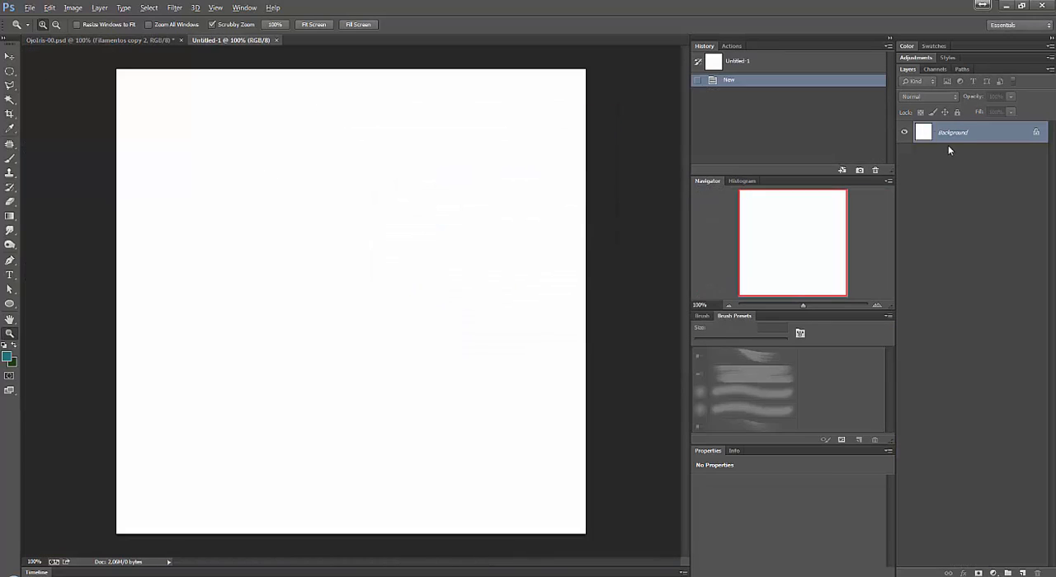
key(ctrl+i)
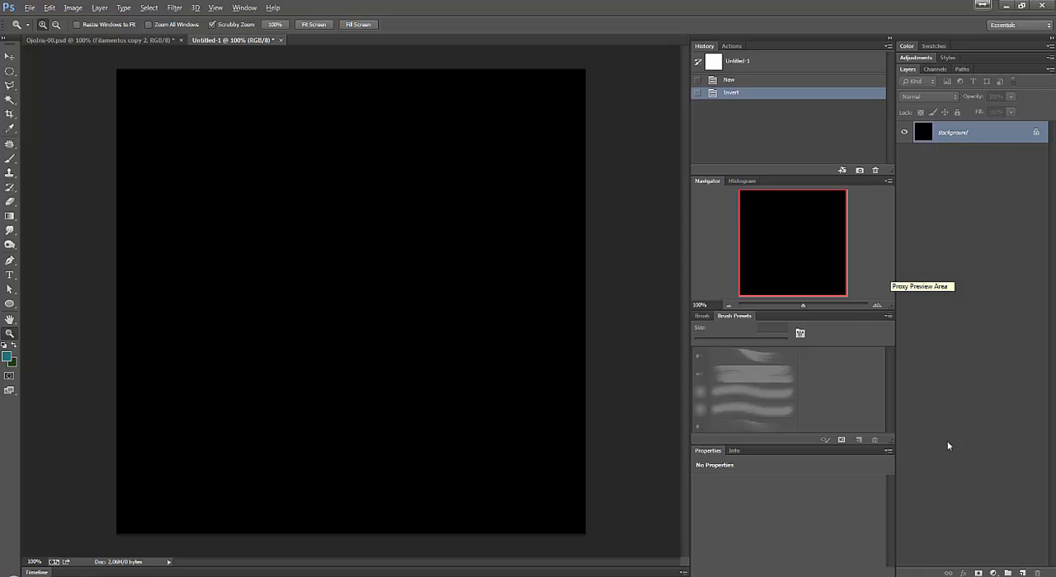
click(1023, 572)
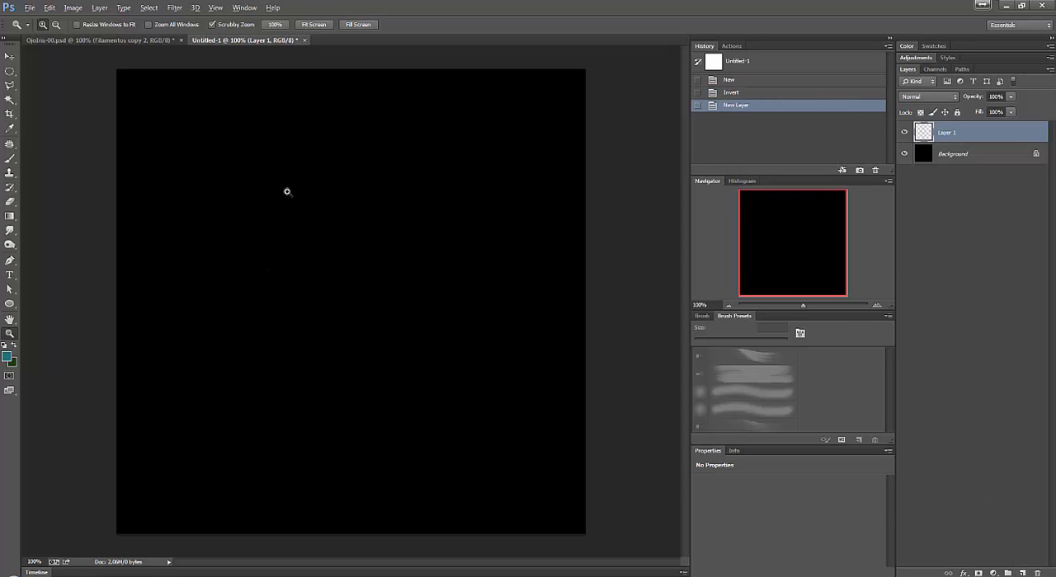
Paint a rough teal ring on Layer 1 with the 66 px bristle brush, and invert the Background layer to white.
key(b)
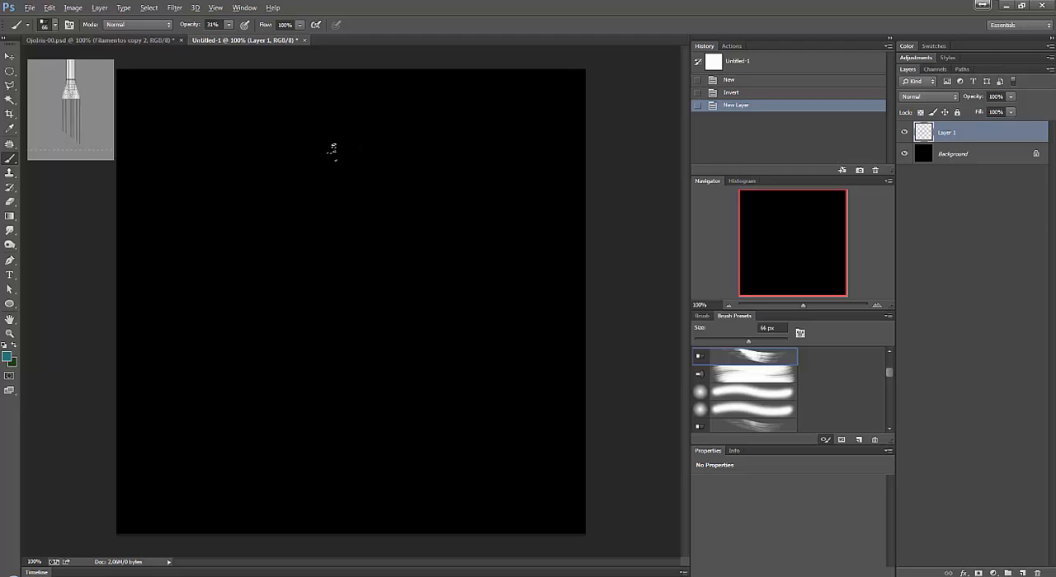
mouse_move(334, 149)
mouse_down()
mouse_move(412, 165)
mouse_move(482, 206)
mouse_move(515, 246)
mouse_move(499, 330)
mouse_move(462, 397)
mouse_up()
mouse_move(346, 151)
mouse_down()
mouse_move(217, 206)
mouse_move(189, 286)
mouse_move(251, 375)
mouse_move(401, 393)
mouse_move(529, 347)
mouse_up()
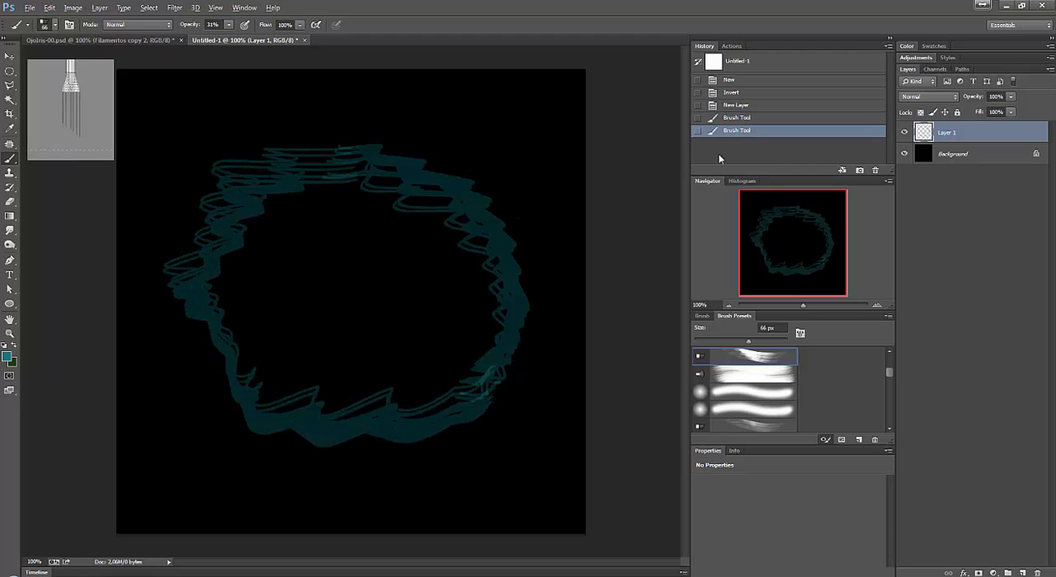
click(945, 157)
key(ctrl+i)
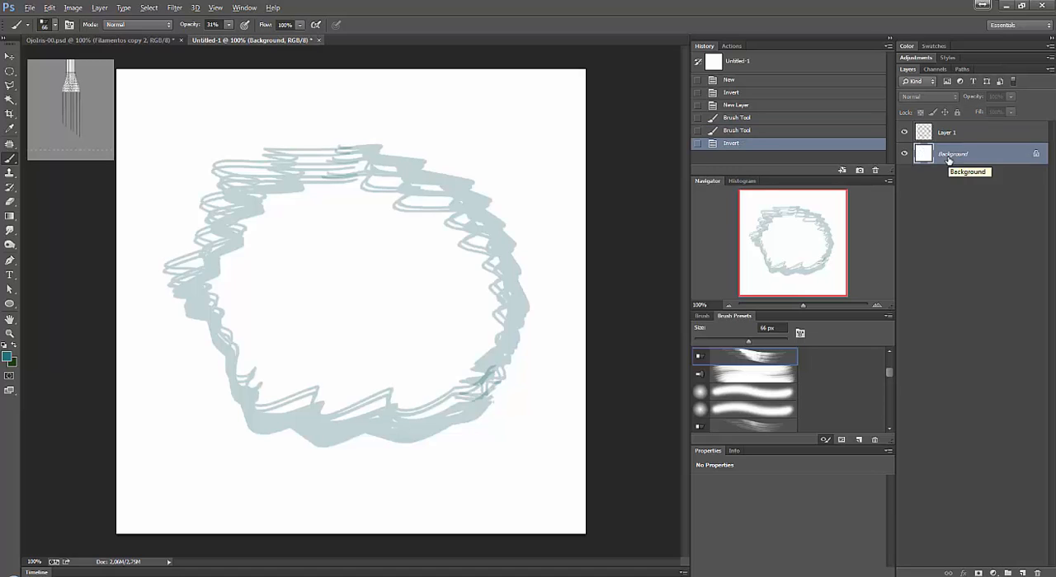
Add a Drop Shadow to the ring on Layer 1 with 100% opacity, 4 px distance and a slightly reduced size.
double_click(990, 132)
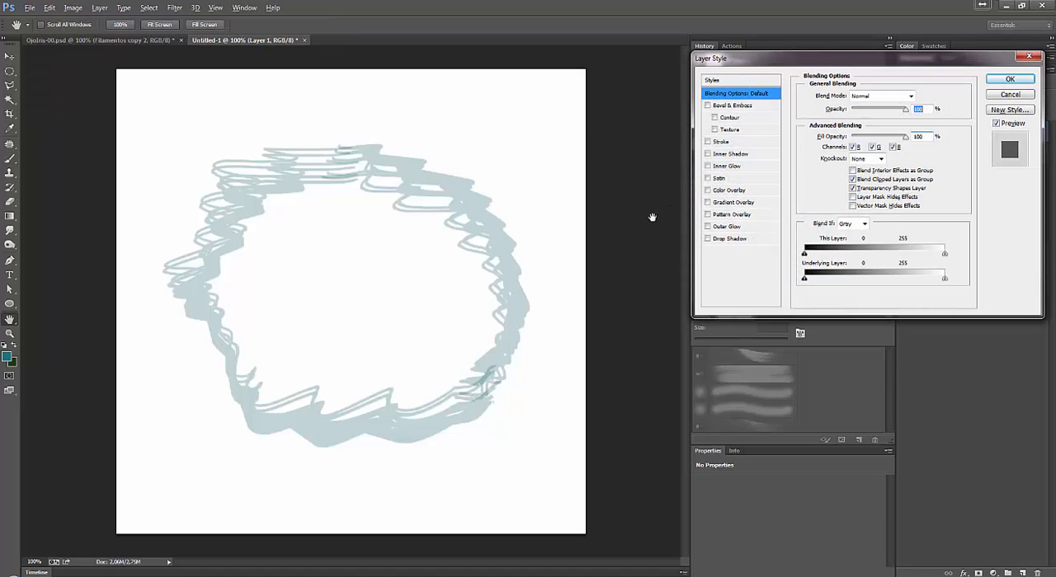
click(729, 238)
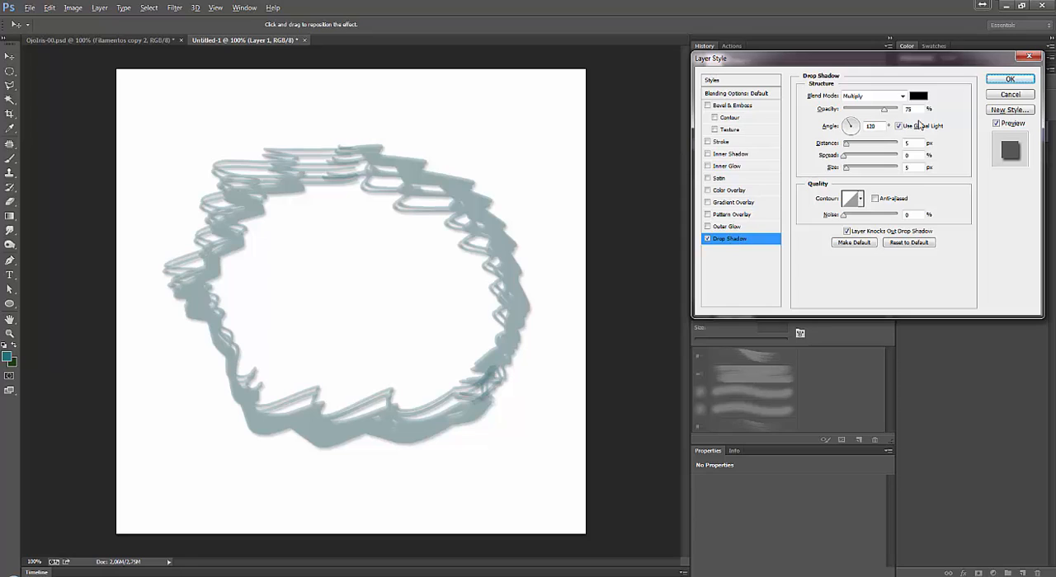
drag(847, 146, 845, 146)
drag(885, 113, 898, 110)
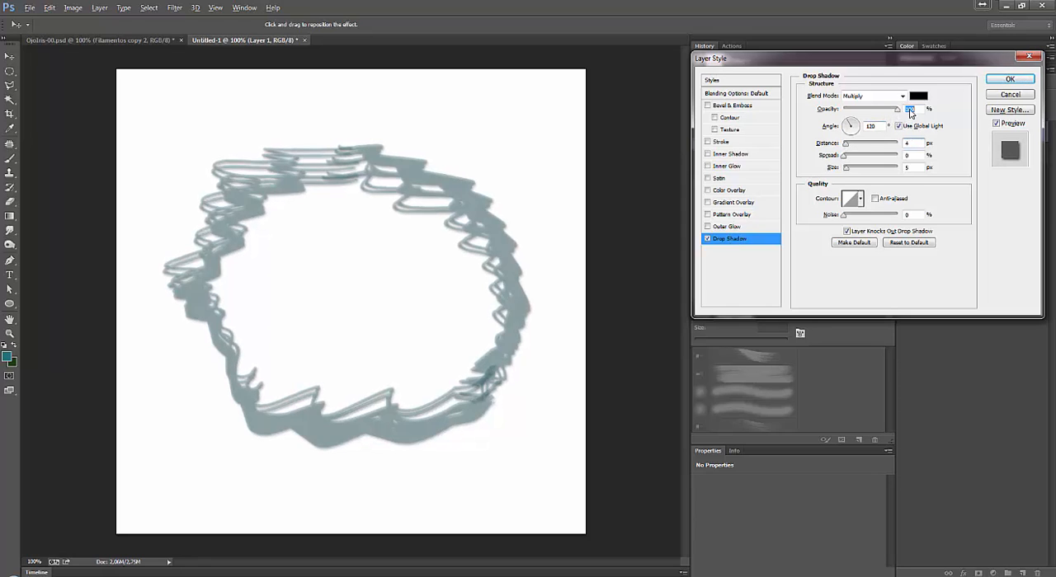
mouse_move(849, 168)
mouse_down()
mouse_move(857, 171)
mouse_move(842, 174)
mouse_up()
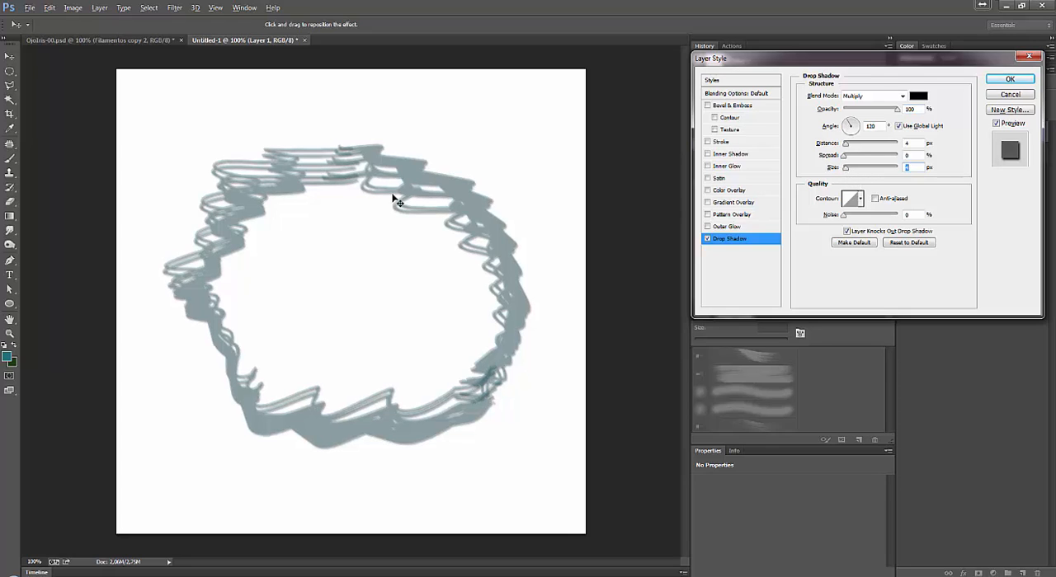
click(1008, 80)
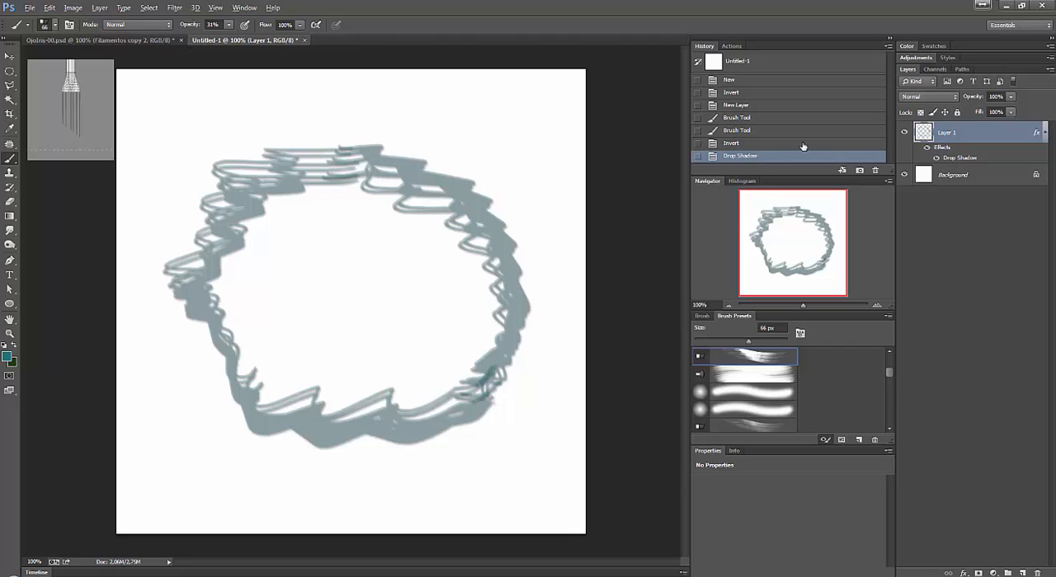
Set the foreground colour to dark teal #16444b and paint short overlapping strokes across the ring's upper-right part.
click(8, 358)
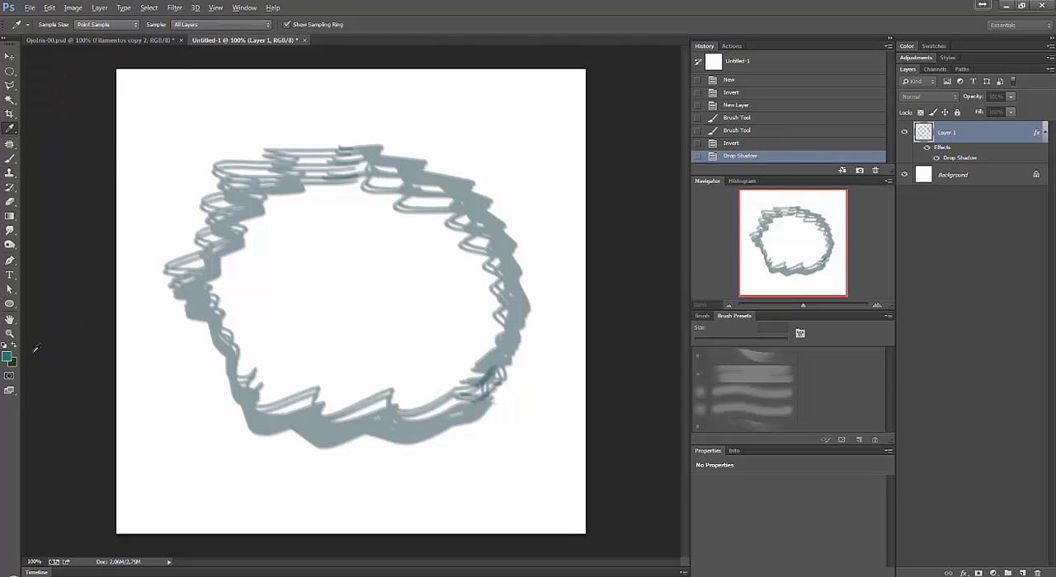
click(908, 163)
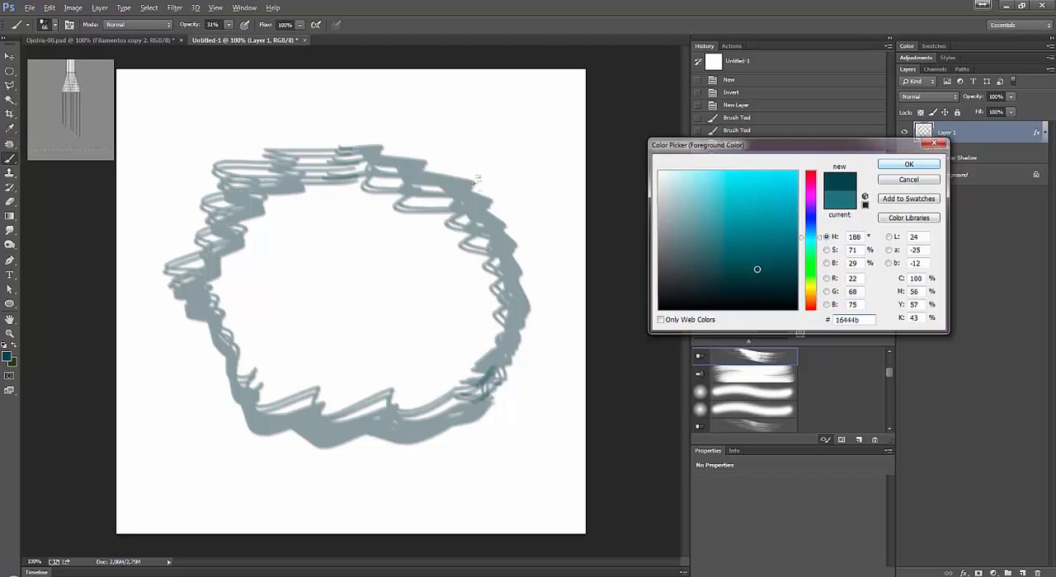
drag(381, 150, 369, 179)
mouse_move(408, 157)
mouse_down()
mouse_move(391, 187)
mouse_move(409, 196)
mouse_up()
mouse_move(458, 172)
mouse_down()
mouse_move(515, 196)
mouse_move(444, 216)
mouse_up()
drag(527, 198, 444, 221)
drag(532, 226, 449, 234)
drag(518, 265, 472, 241)
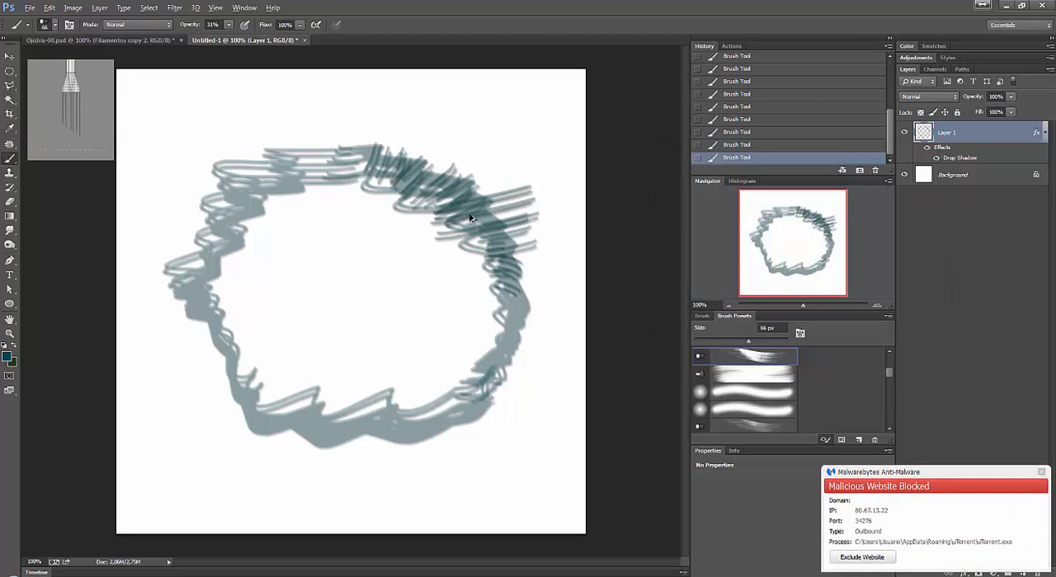
Undo the short dark strokes and paint one continuous dark teal stroke from the ring's top around its right side.
key(ctrl+alt+z)
key(ctrl+alt+z)
key(ctrl+alt+z)
key(ctrl+alt+z)
key(ctrl+alt+z)
key(ctrl+alt+z)
key(ctrl+alt+z)
key(ctrl+alt+z)
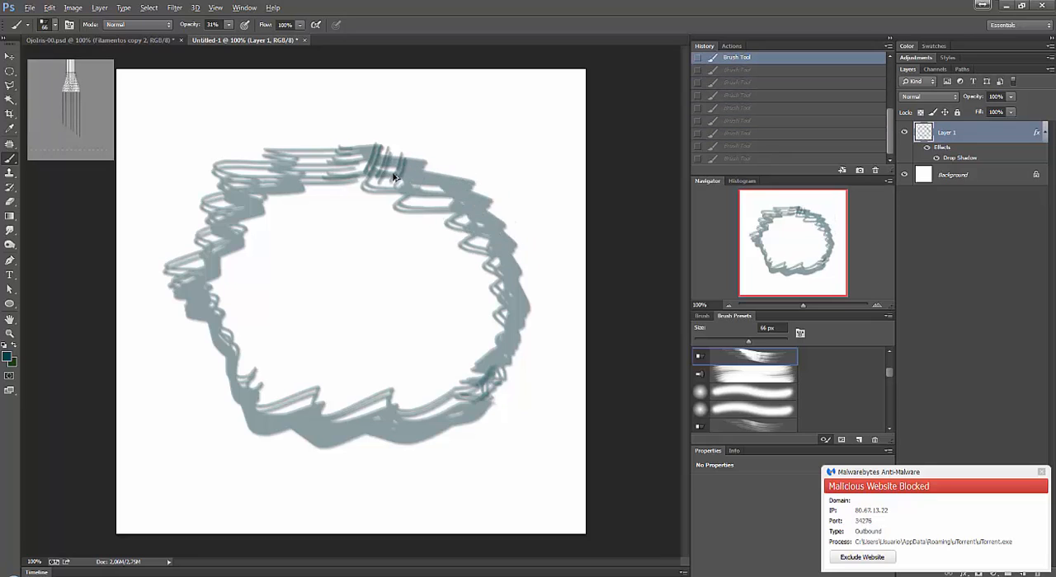
key(ctrl+alt+z)
mouse_move(367, 152)
mouse_down()
mouse_move(423, 159)
mouse_move(411, 184)
mouse_move(477, 181)
mouse_move(472, 206)
mouse_move(581, 241)
mouse_move(532, 275)
mouse_move(539, 307)
mouse_move(508, 322)
mouse_move(507, 375)
mouse_move(328, 404)
mouse_up()
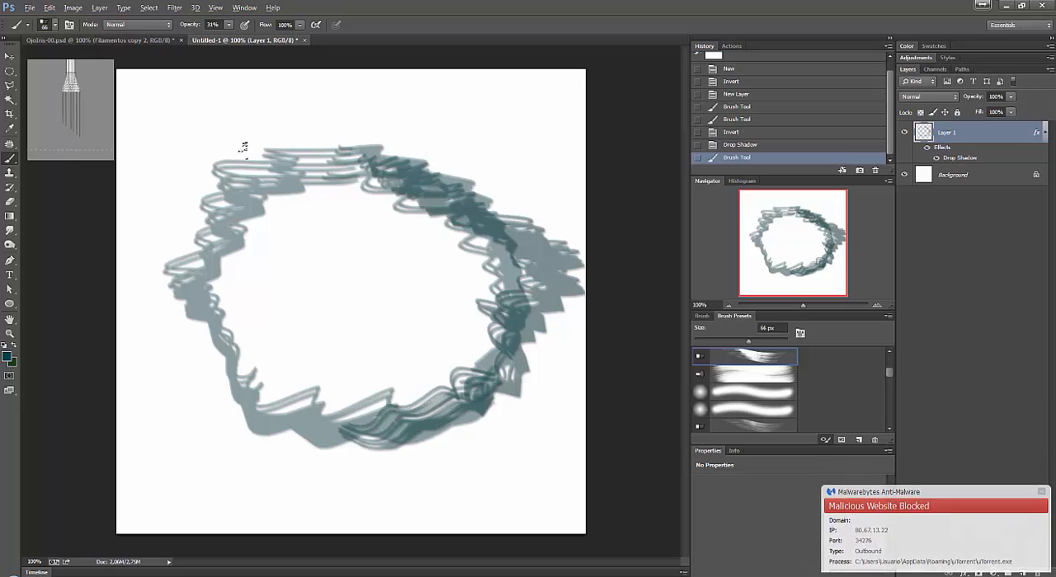
Close the scratch document without saving and return to OjoIris-00.psd.
click(304, 40)
key(n)
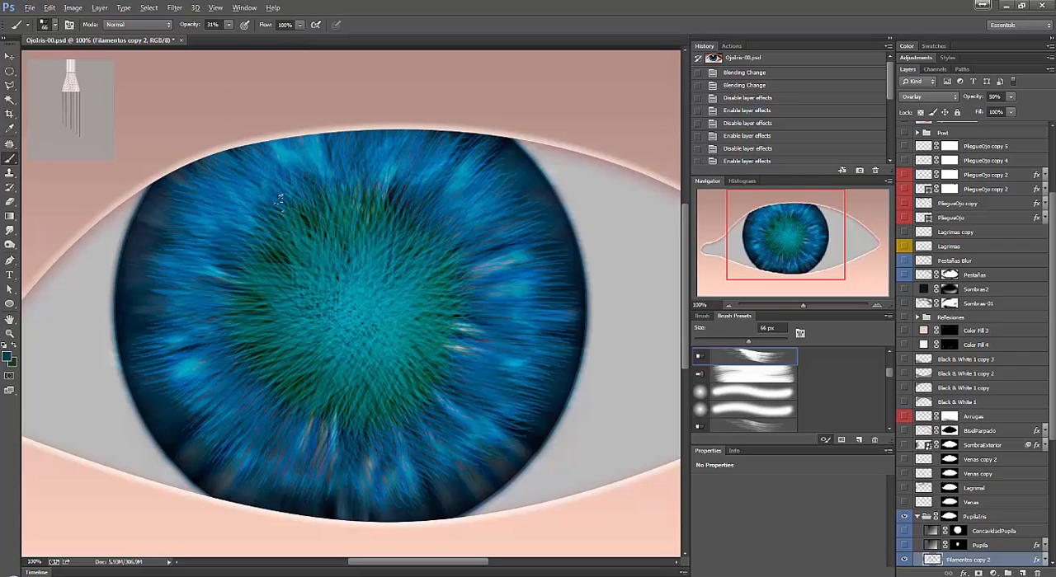
Compare the iris with and without the Filamentos copy 2 layer, and isolate that layer by hiding all others.
scroll(1046, 429, down, 5)
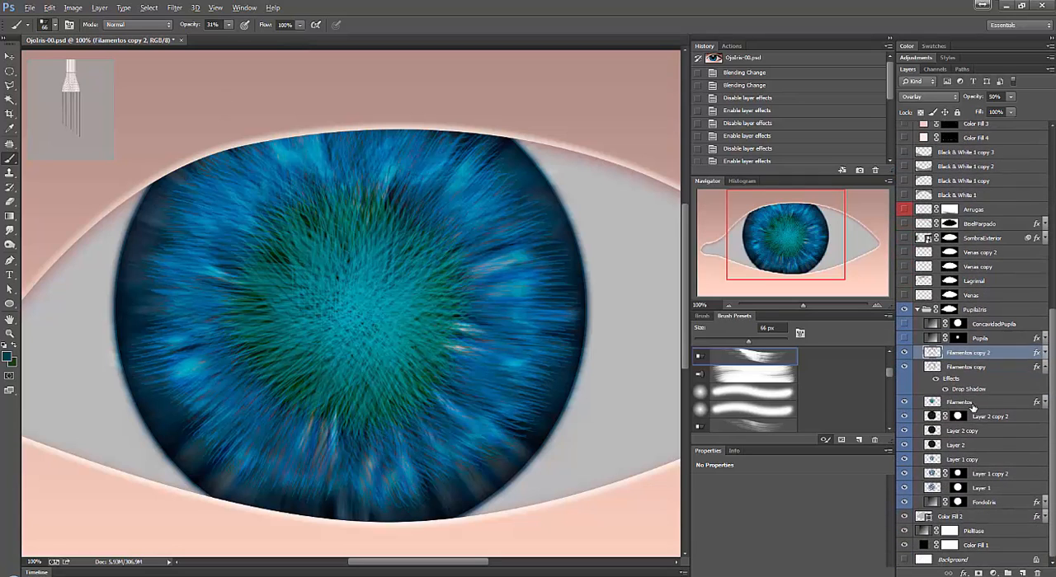
click(905, 354)
click(905, 353)
right_click(908, 356)
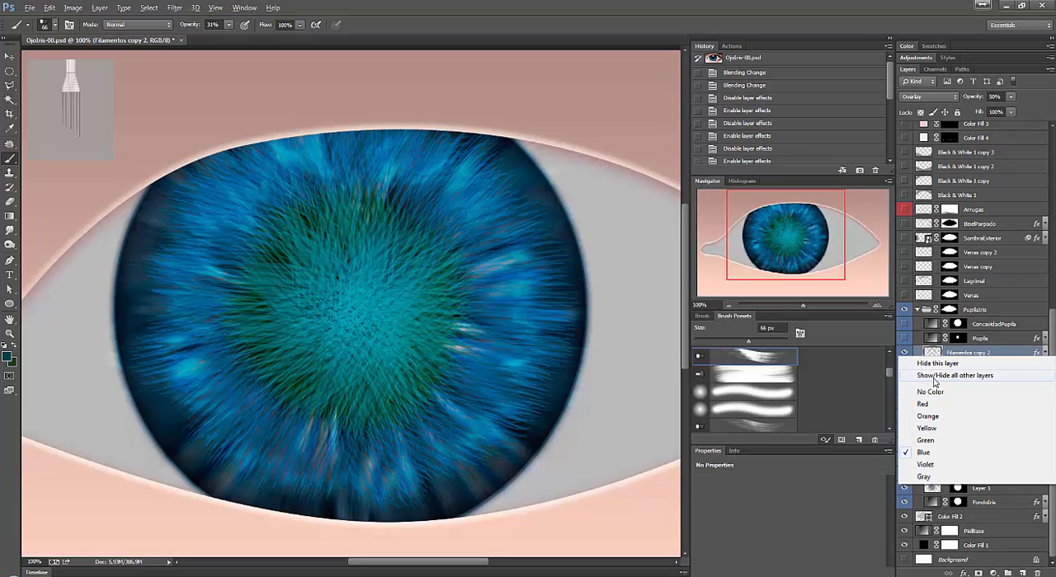
click(936, 376)
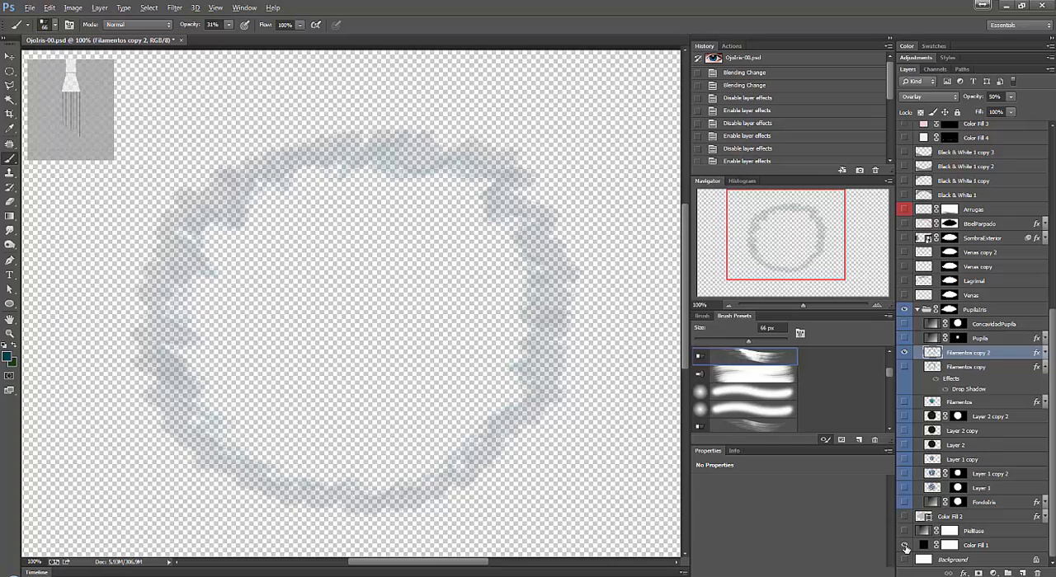
Show the Color Fill 1, PielBase and Color Fill 2 layers again beneath the isolated filament ring.
click(906, 545)
click(906, 545)
drag(905, 531, 905, 545)
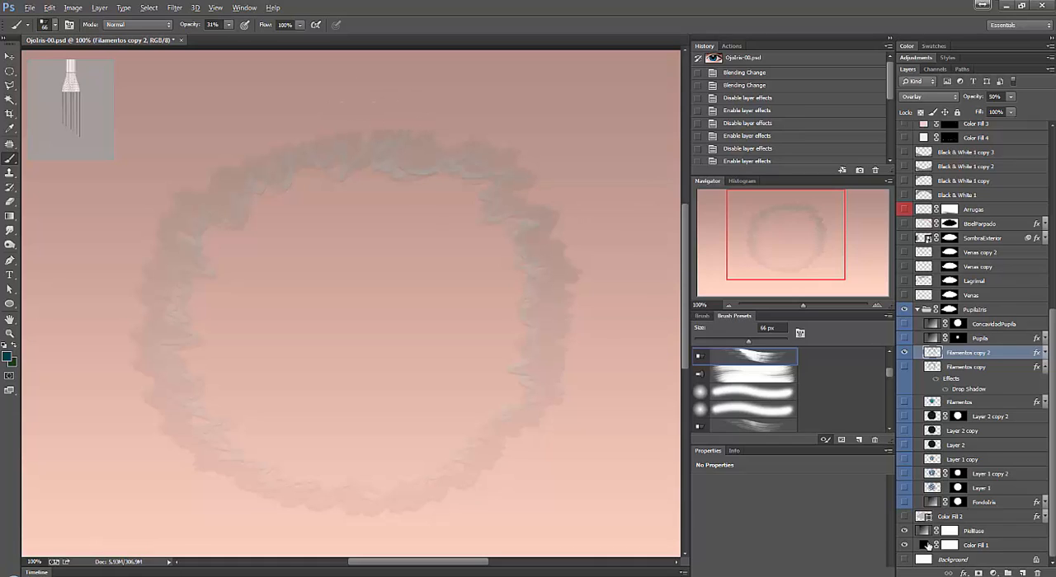
click(904, 517)
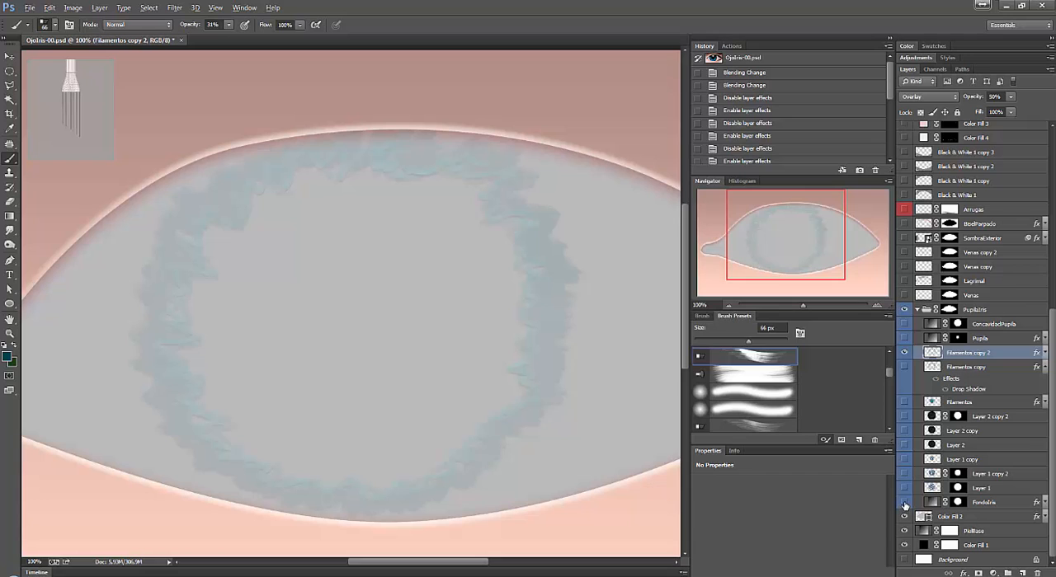
Show the iris layers one by one from FondoIris up to Filamentos copy, and select the PupilaIris group.
click(904, 502)
click(904, 486)
click(903, 473)
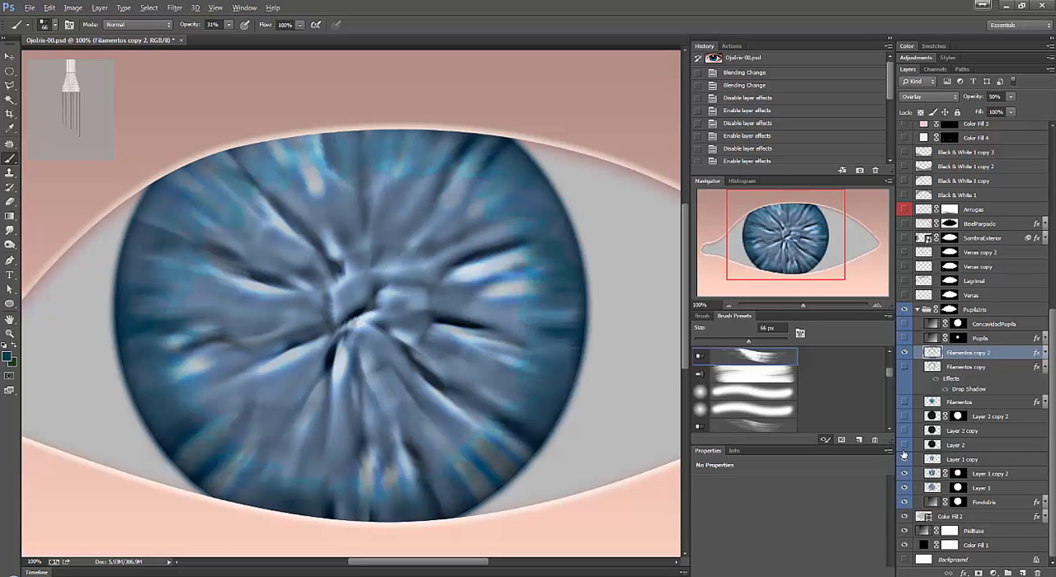
click(904, 459)
click(904, 445)
click(904, 431)
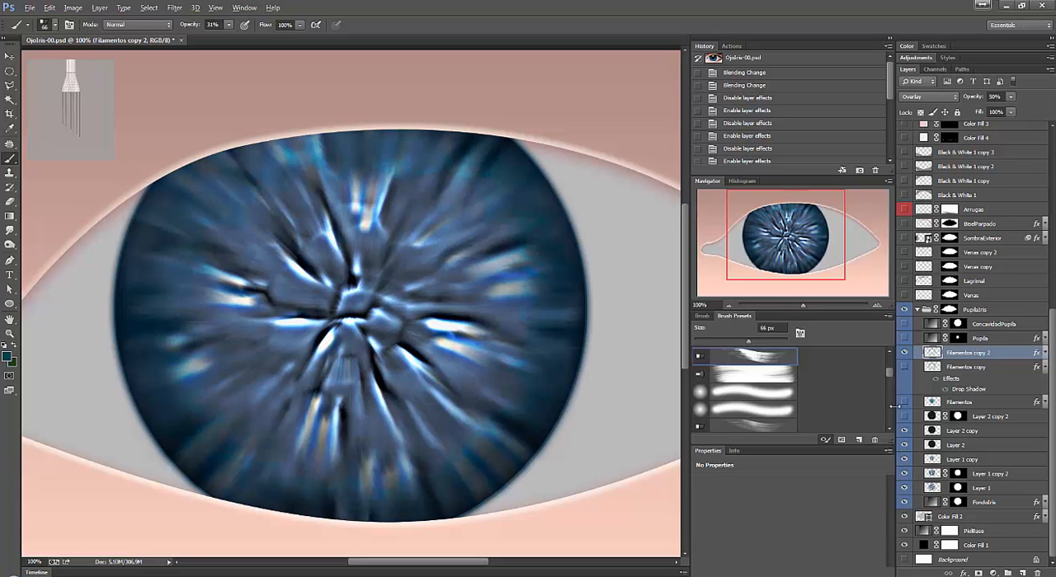
click(904, 417)
click(904, 401)
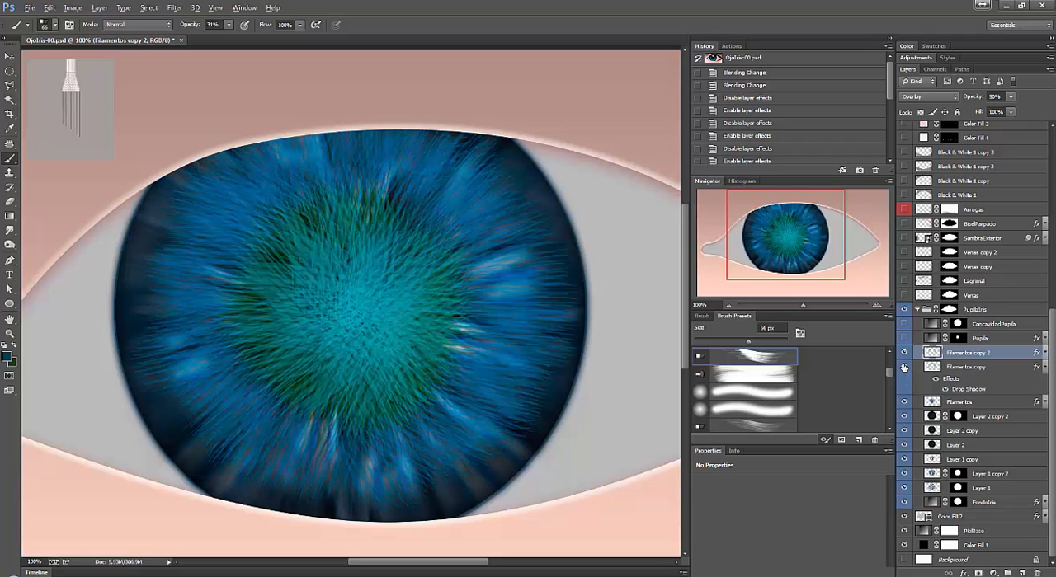
click(904, 367)
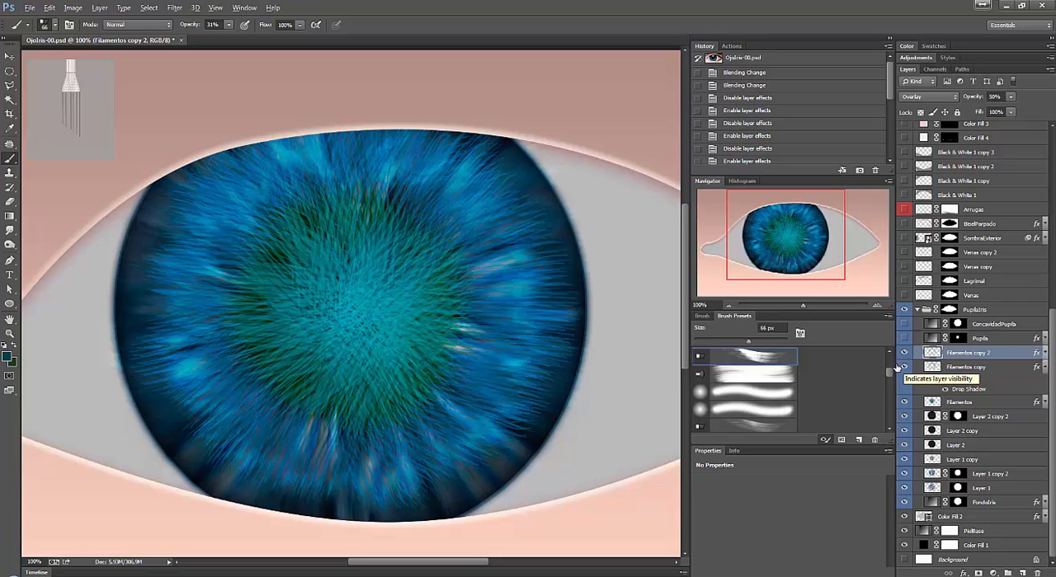
click(975, 312)
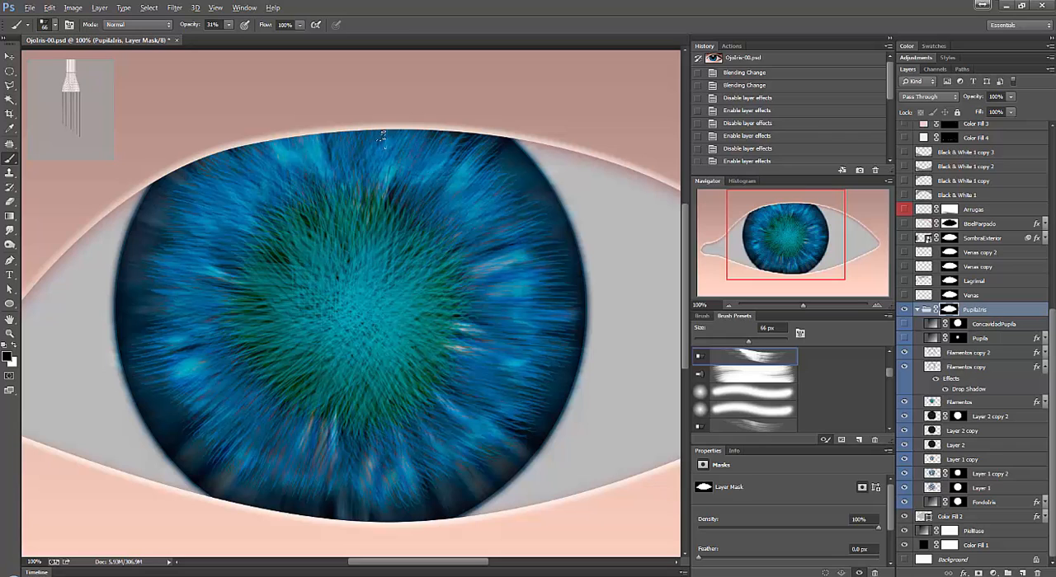
Create a new blank scratch document and convert its Background into a regular layer.
key(ctrl+n)
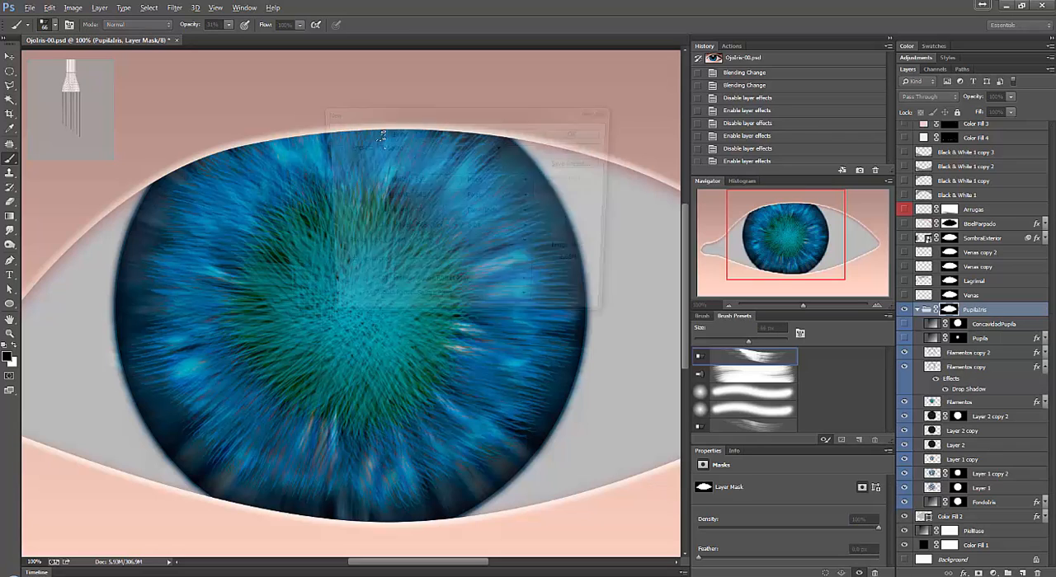
key(Return)
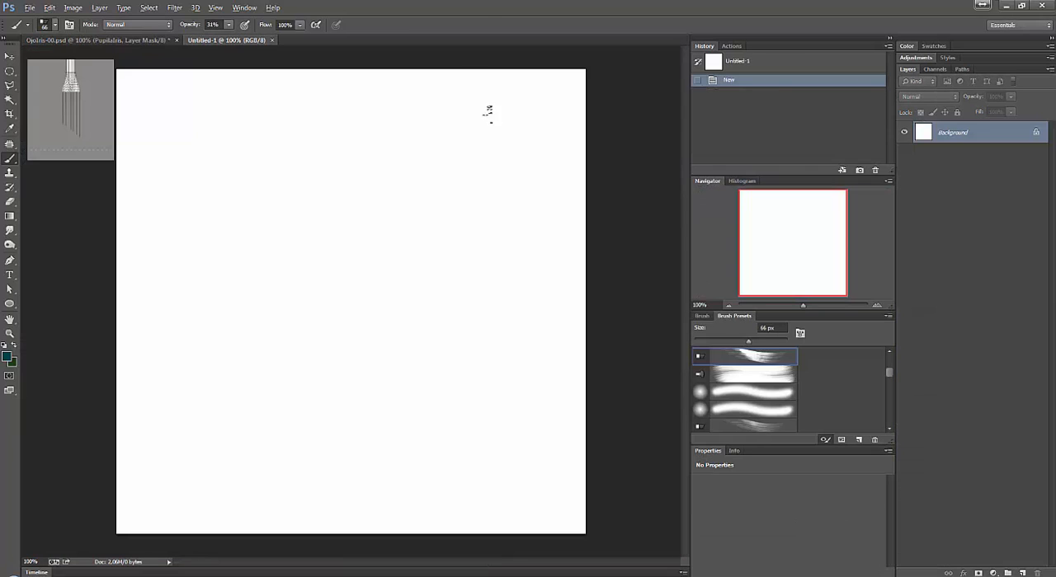
double_click(971, 134)
key(Return)
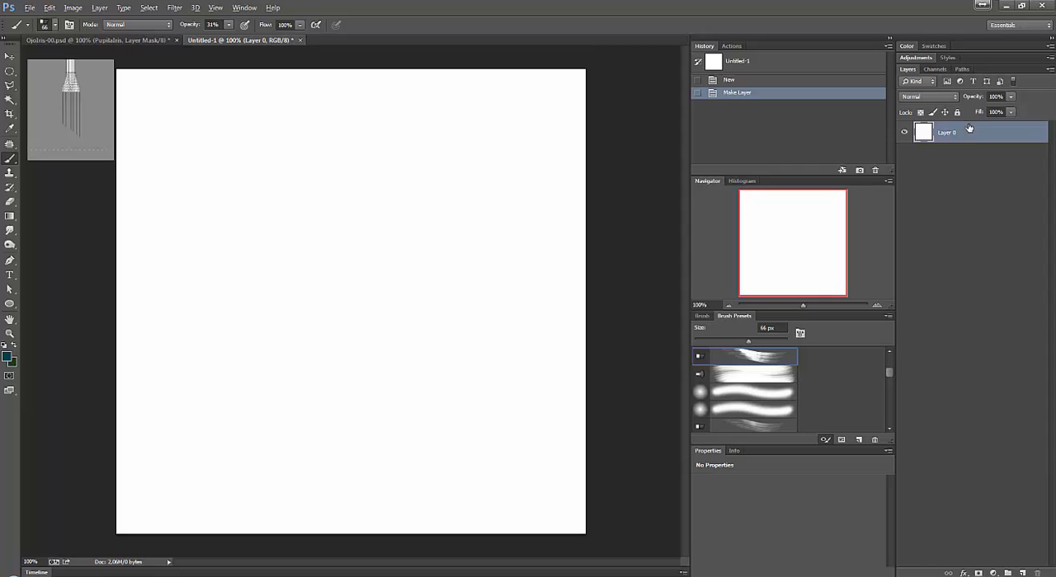
Undo a trial grouping of Layer 0 and duplicate the layer five times.
key(ctrl+g)
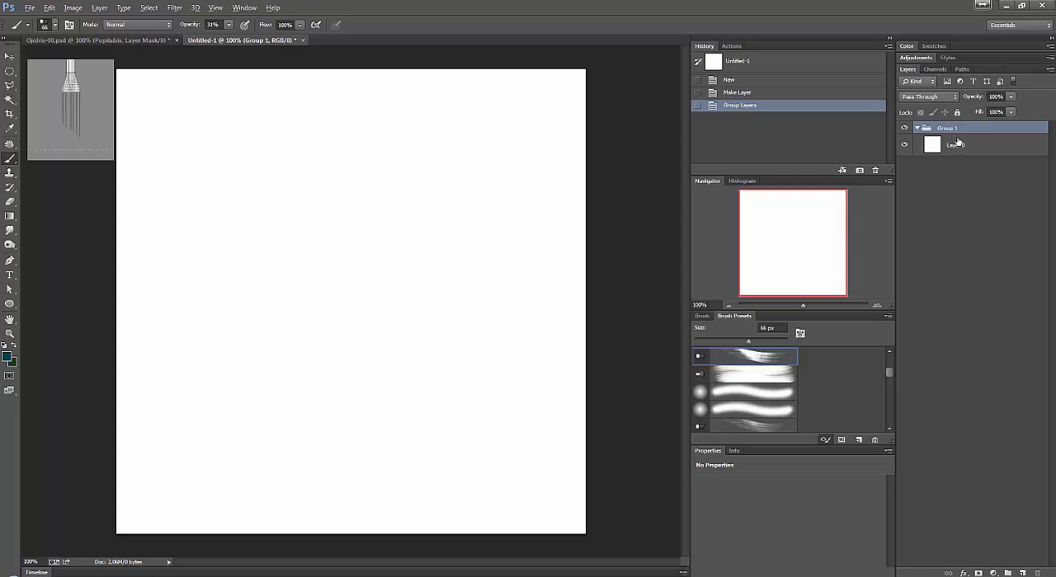
key(ctrl+z)
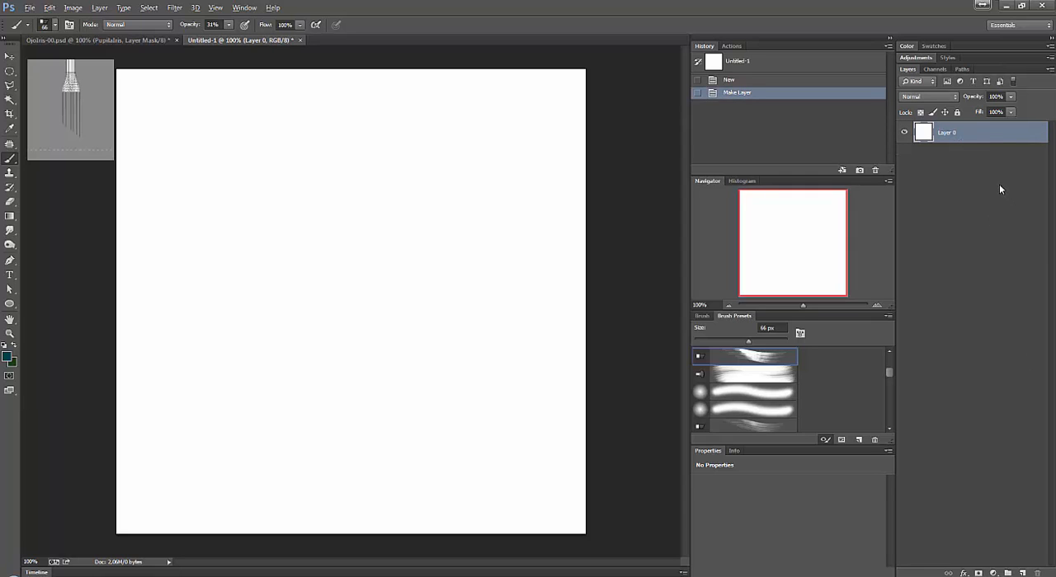
key(ctrl+j)
key(ctrl+j)
key(ctrl+j)
key(ctrl+j)
key(ctrl+j)
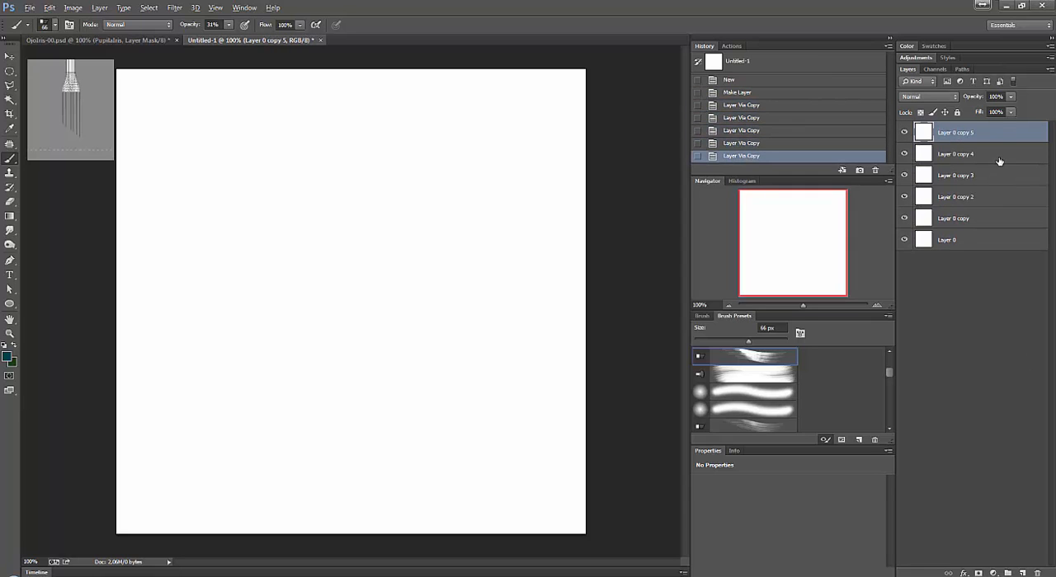
Try grouping all six layers from Layer 0 to Layer 0 copy 5, and undo the grouping.
shift+click(990, 246)
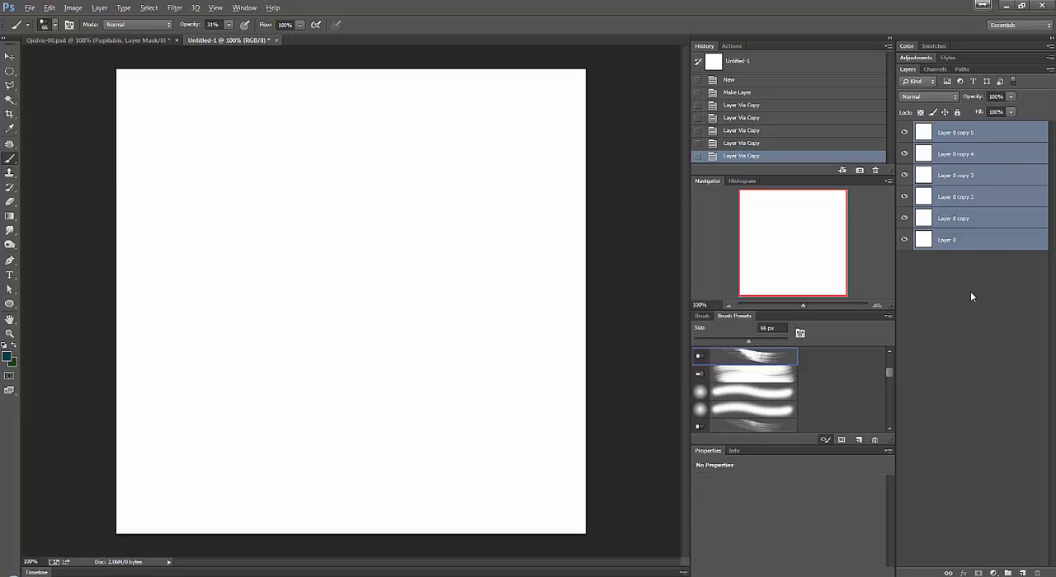
key(ctrl+g)
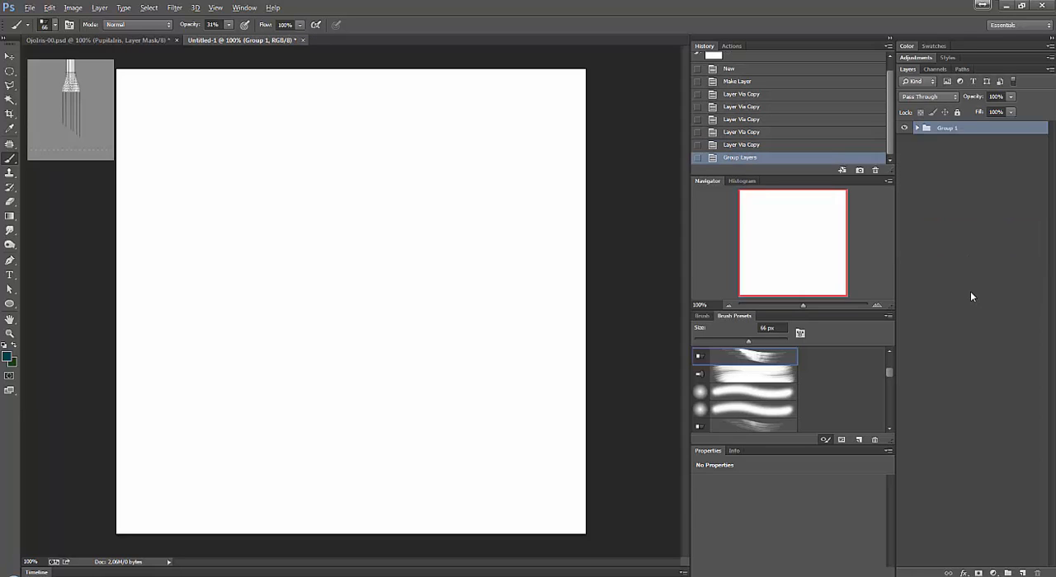
key(ctrl+z)
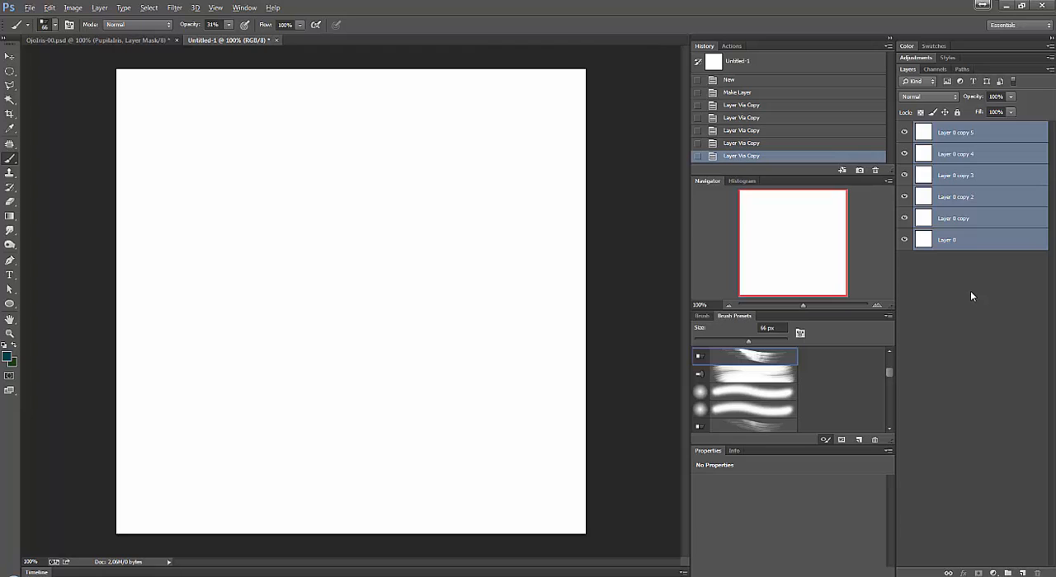
click(985, 269)
click(969, 177)
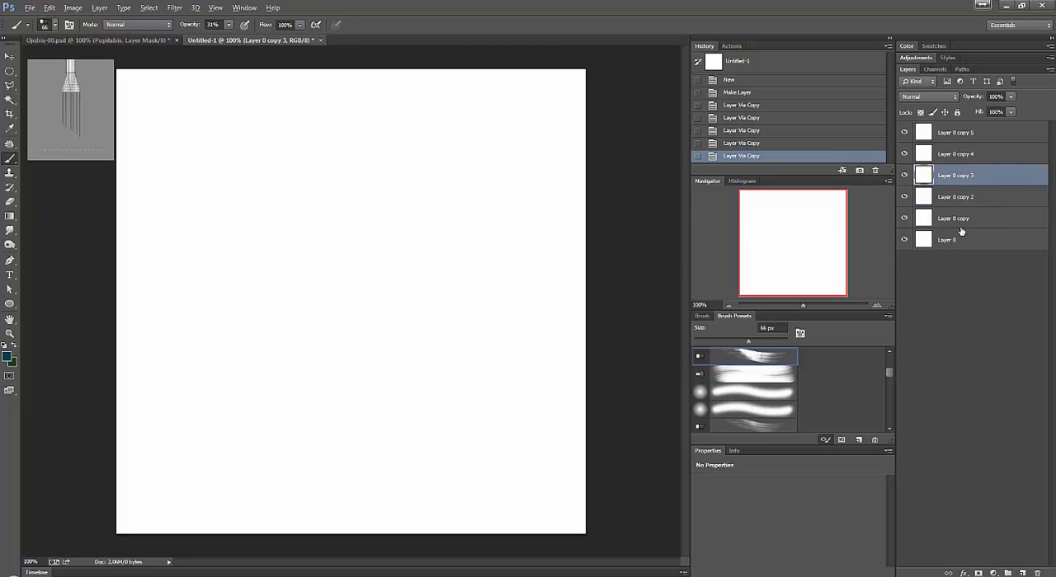
ctrl+click(977, 221)
ctrl+click(1007, 136)
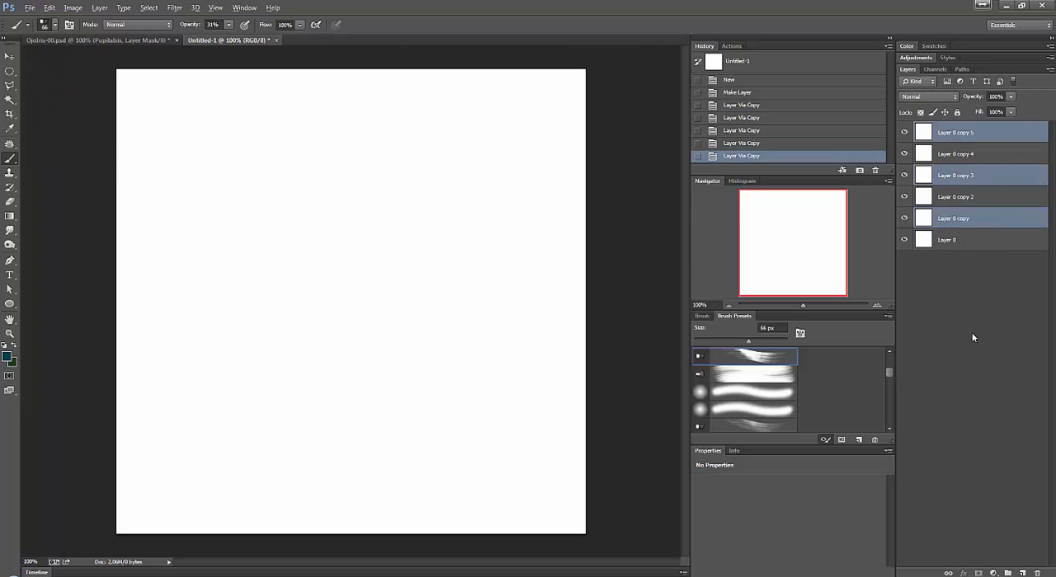
click(973, 281)
Group the non-adjacent layers Layer 0 copy, Layer 0 copy 3 and Layer 0 copy 5, and expand the group.
click(983, 219)
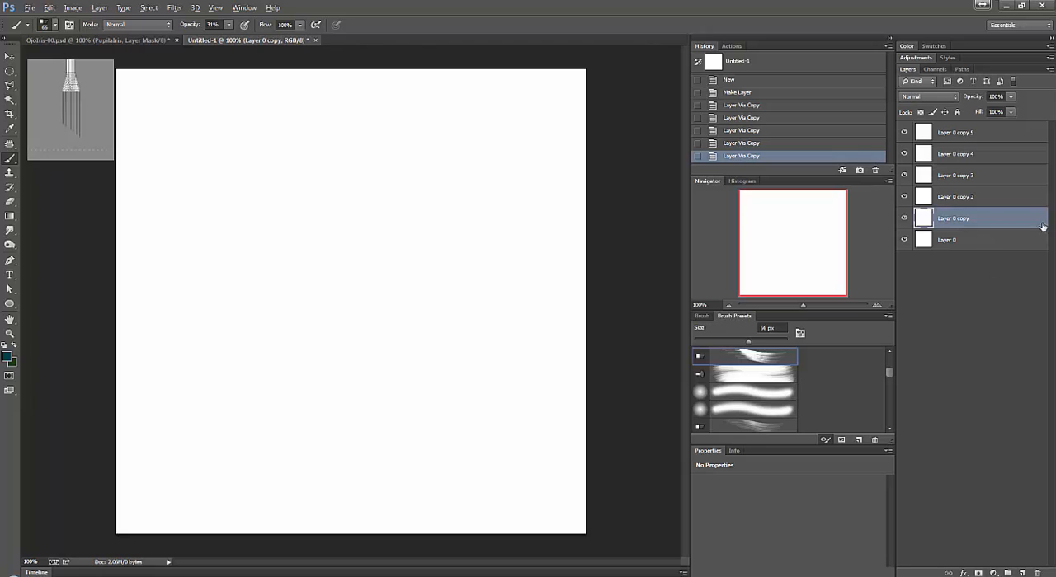
ctrl+click(1001, 179)
ctrl+click(997, 130)
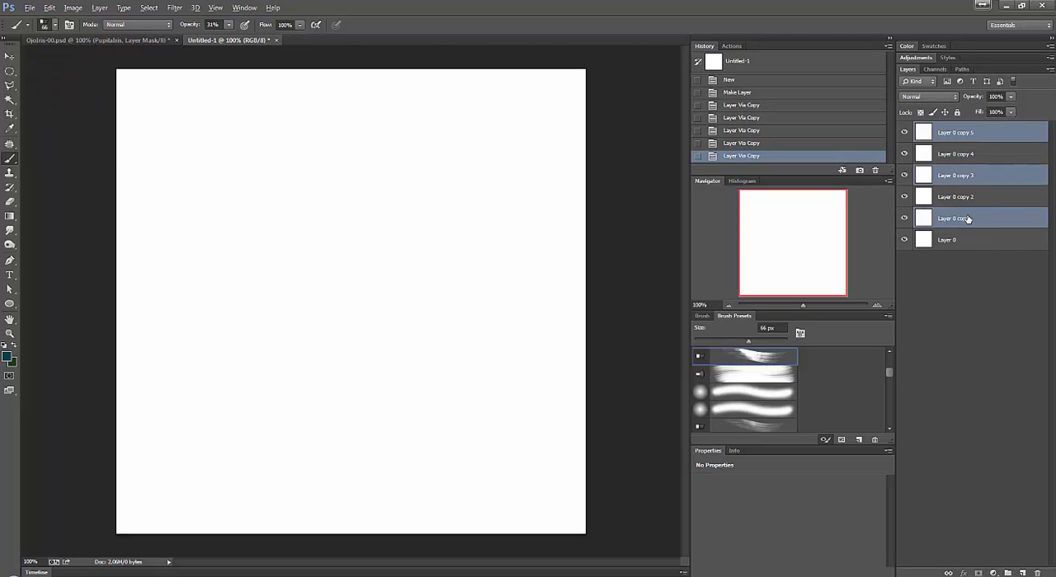
key(ctrl+g)
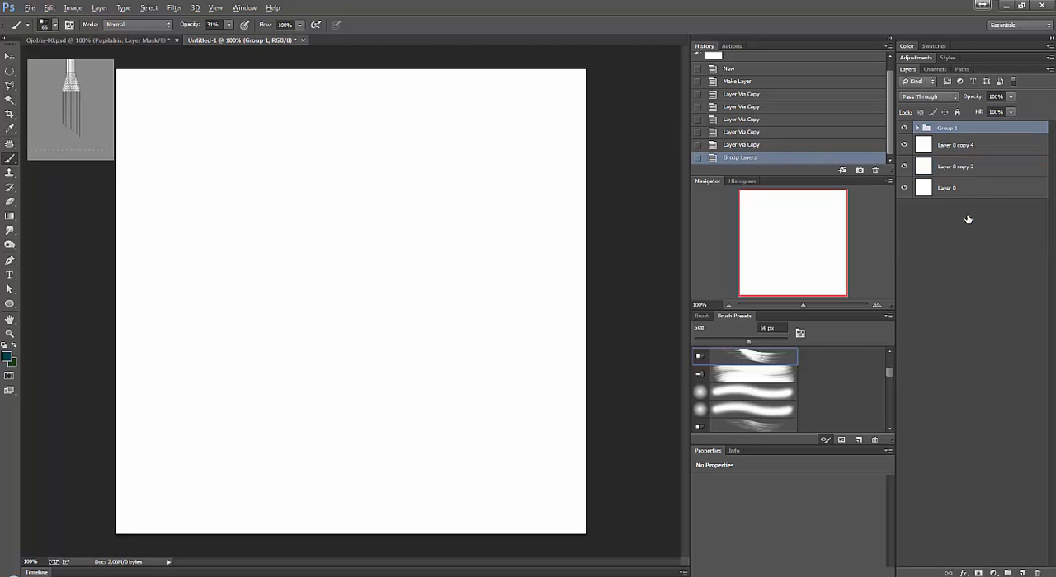
click(916, 129)
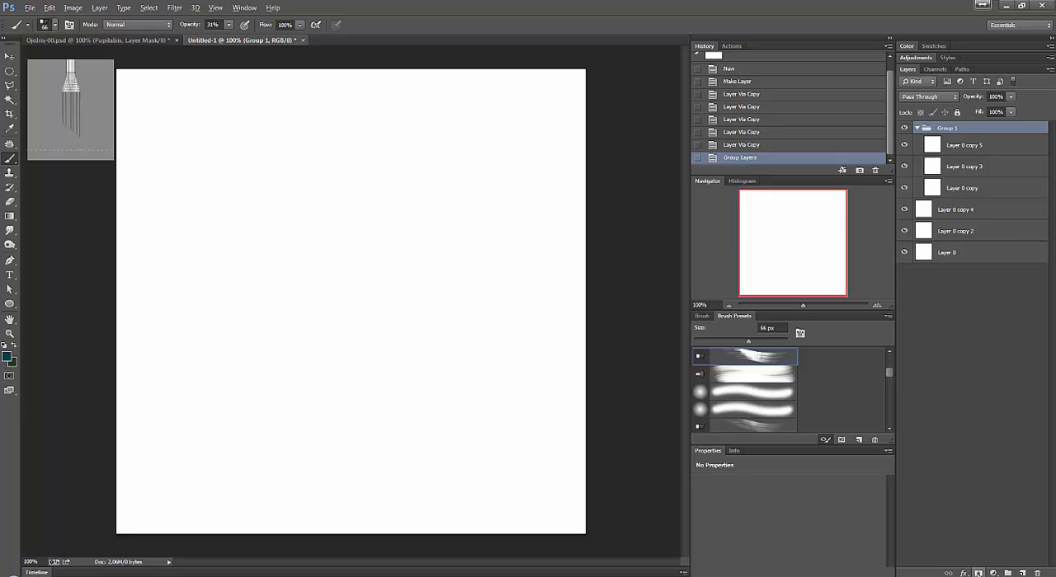
Add a layer mask to Group 1 and paint looping and overlapping black brush strokes on it.
click(978, 572)
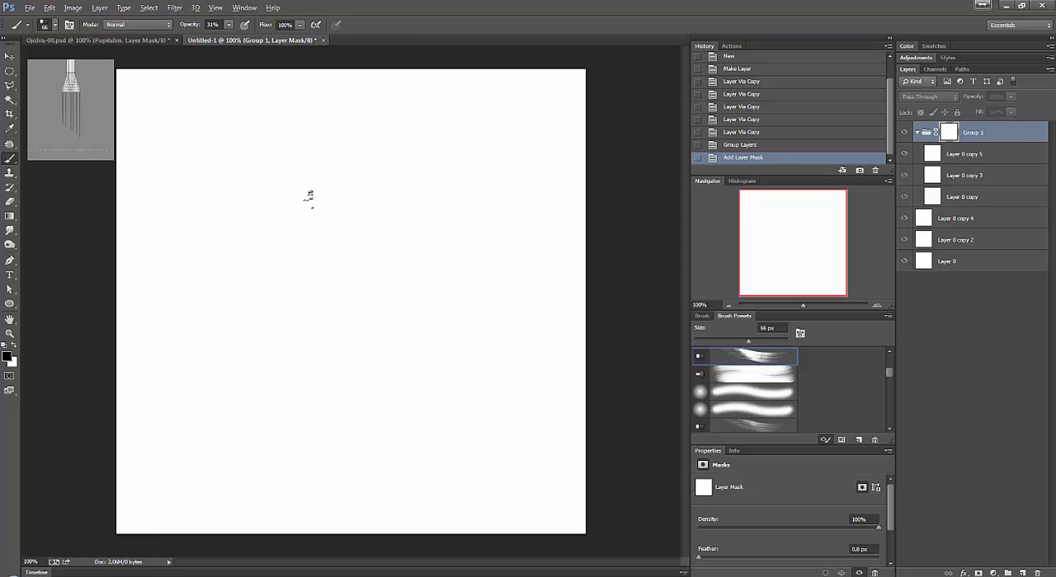
mouse_move(339, 219)
mouse_down()
mouse_move(382, 347)
mouse_move(385, 174)
mouse_move(370, 302)
mouse_move(279, 306)
mouse_move(271, 218)
mouse_up()
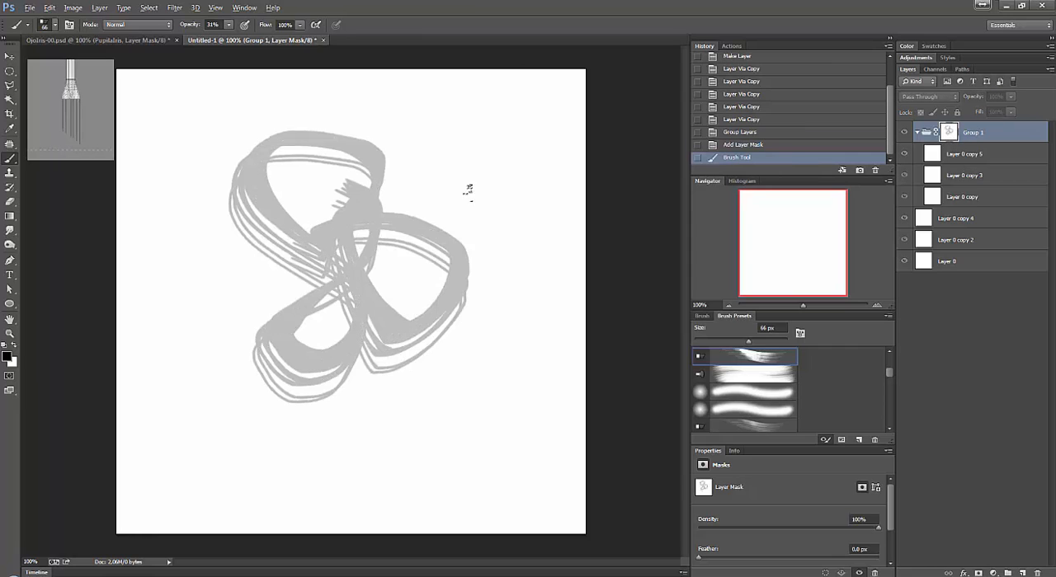
mouse_move(405, 220)
mouse_down()
mouse_move(362, 241)
mouse_move(323, 238)
mouse_move(405, 188)
mouse_move(318, 262)
mouse_move(336, 233)
mouse_move(420, 188)
mouse_move(294, 257)
mouse_up()
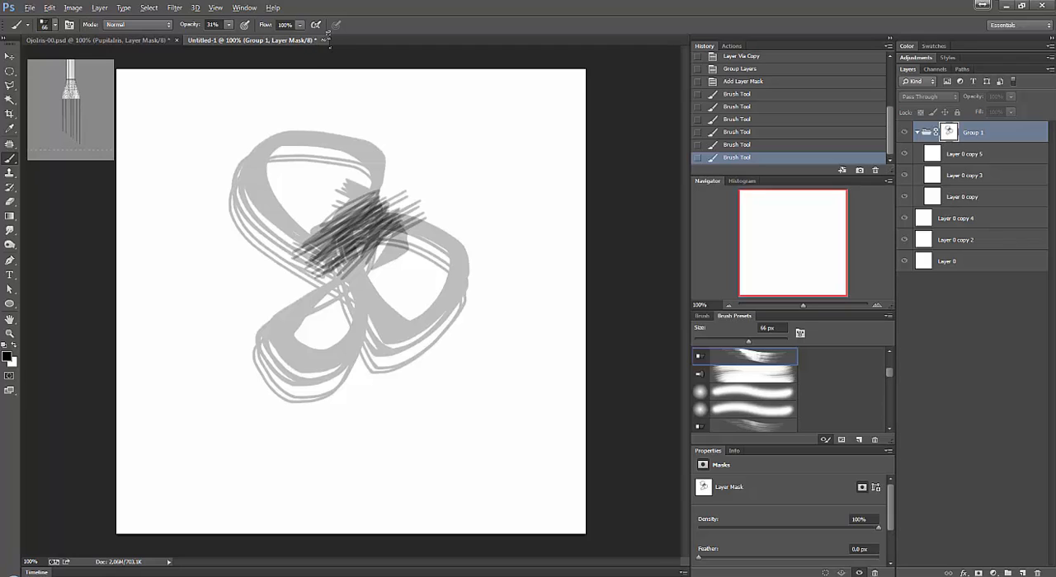
Discard the untitled document with the masked group and return to OjoIris-00.psd.
click(323, 40)
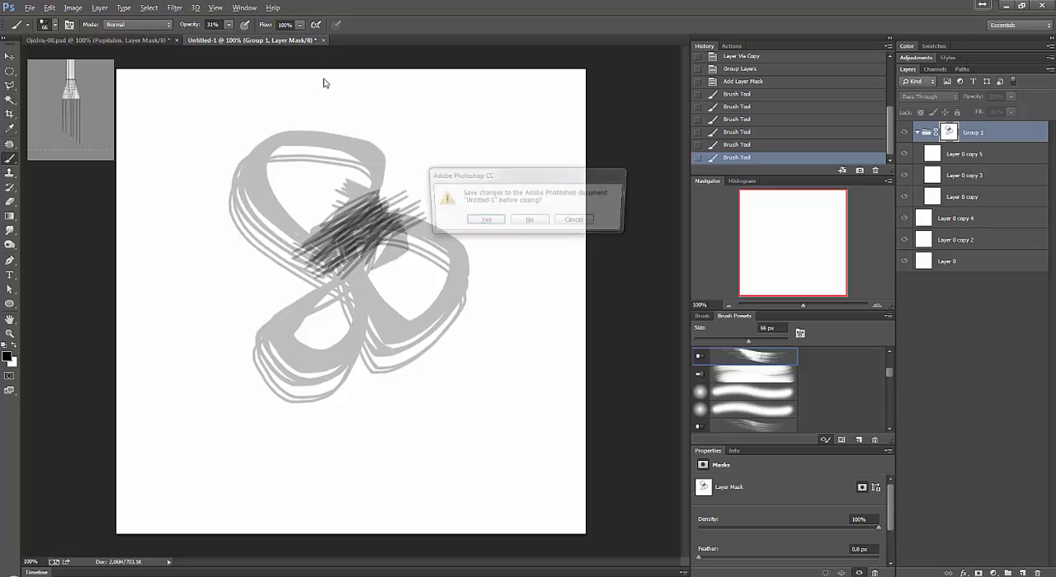
click(533, 227)
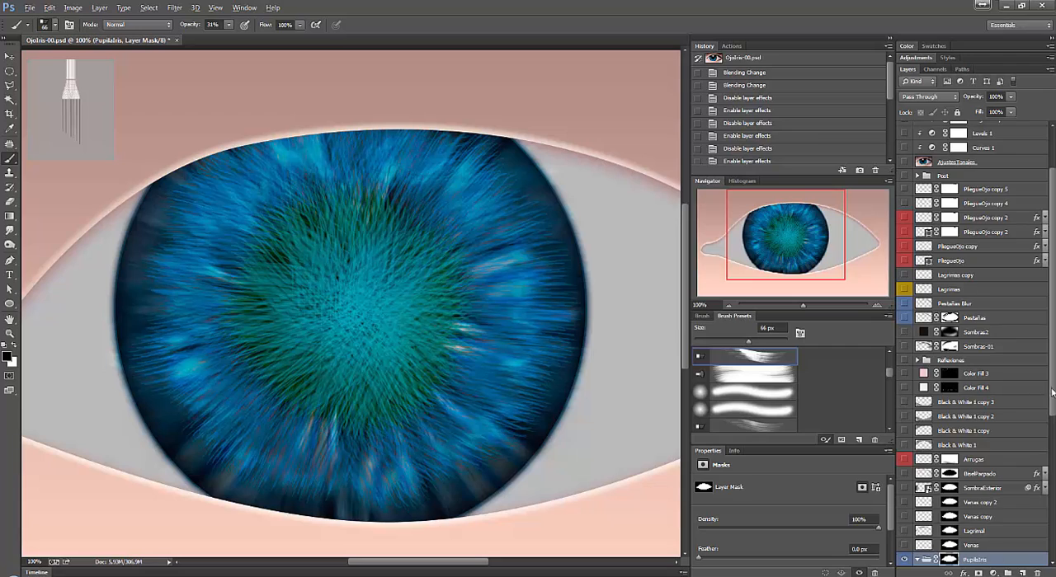
Select the Pupila layer in the PupilaIris group and make it visible.
scroll(1046, 393, down, 5)
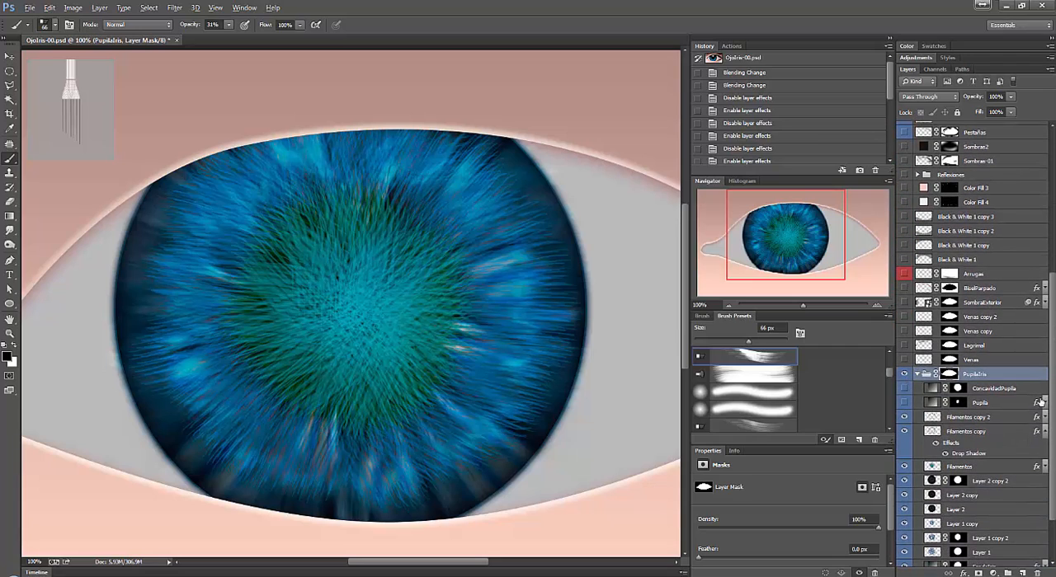
scroll(1041, 402, down, 1)
scroll(1036, 438, down, 1)
click(1000, 338)
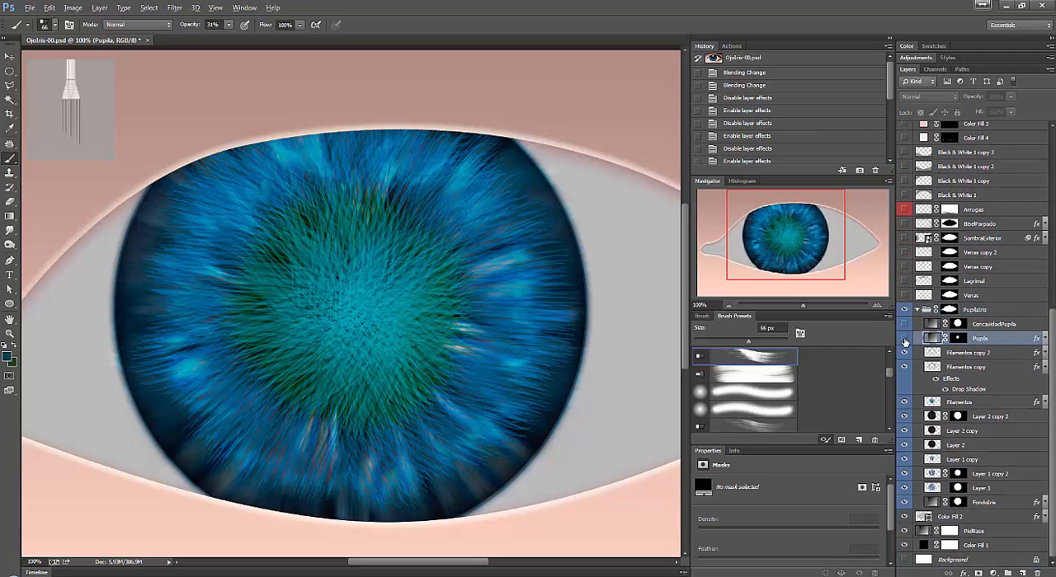
click(904, 338)
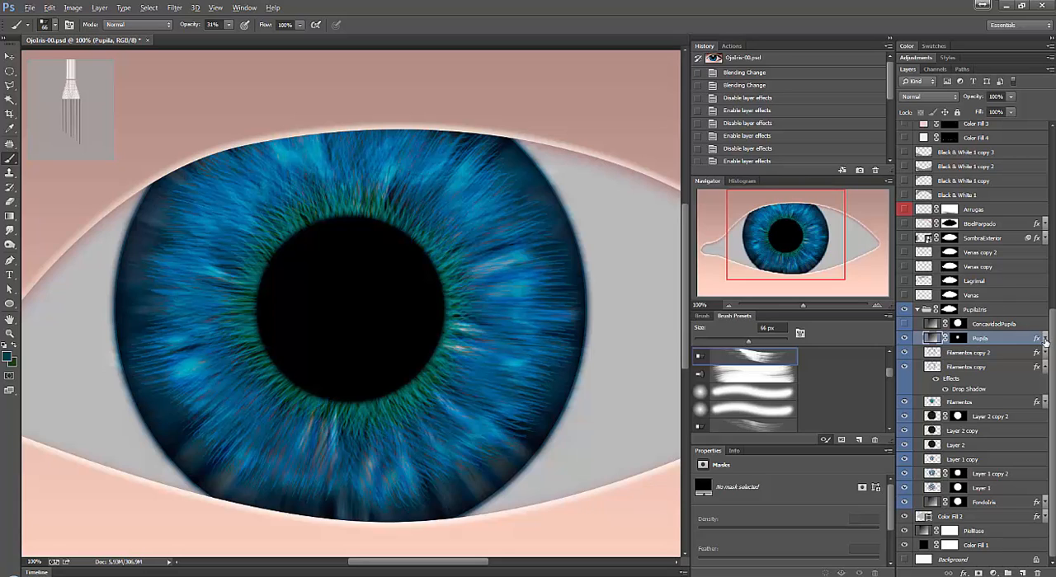
Expand the Pupila layer's effects, select its mask, and compare the pupil with Inner Shadow off and on.
click(1044, 339)
click(957, 339)
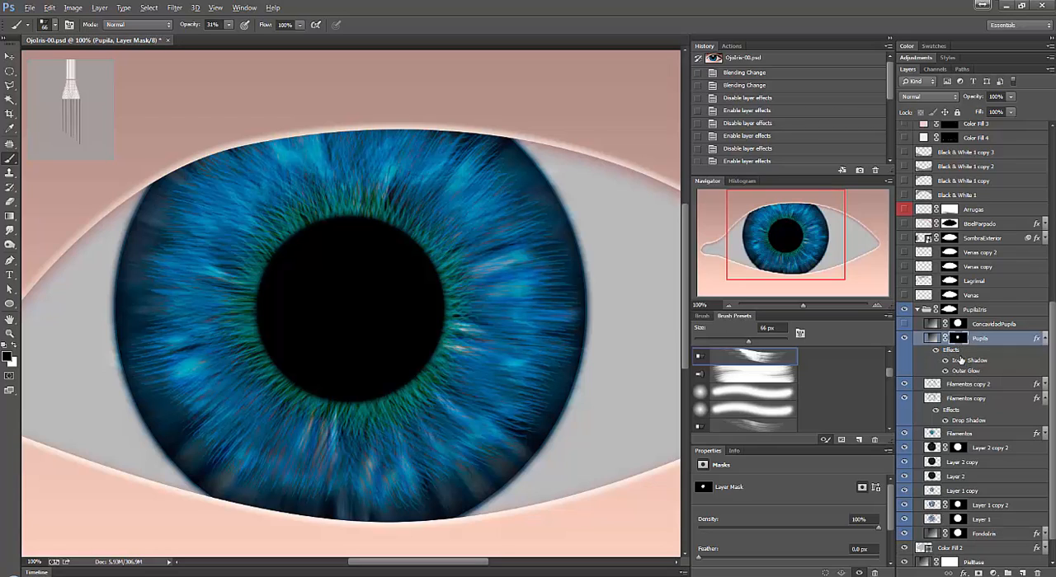
click(945, 361)
click(946, 361)
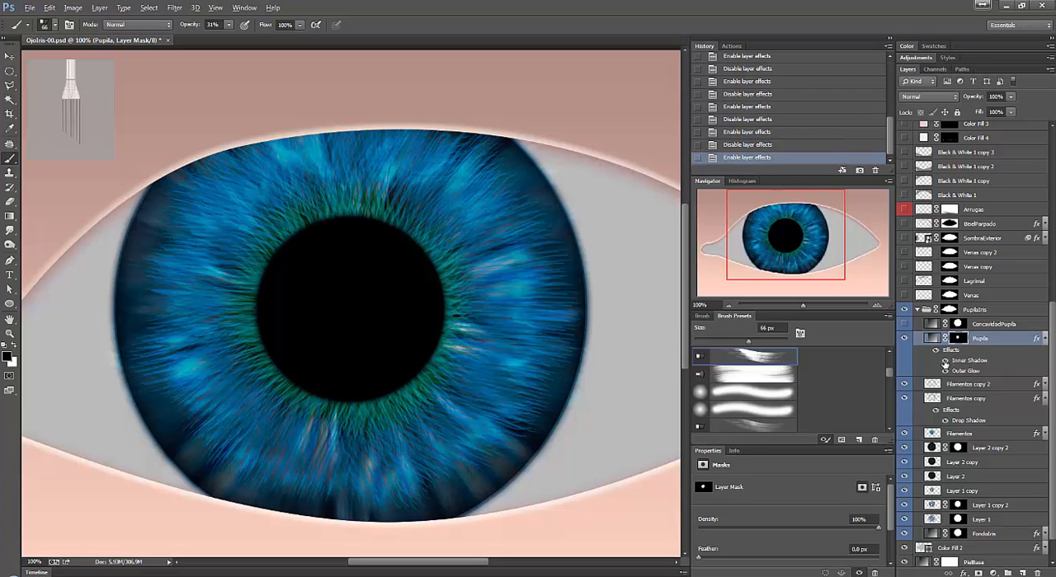
Check the pupil without Outer Glow, review the Pupila layer's Inner Shadow and Outer Glow settings, and close them without changes.
click(945, 372)
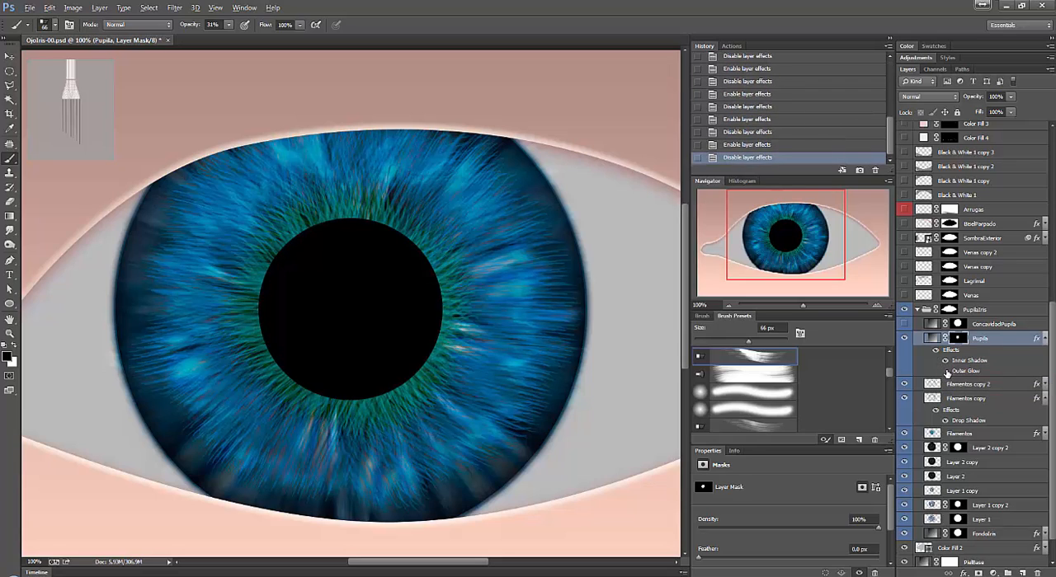
click(945, 372)
double_click(967, 362)
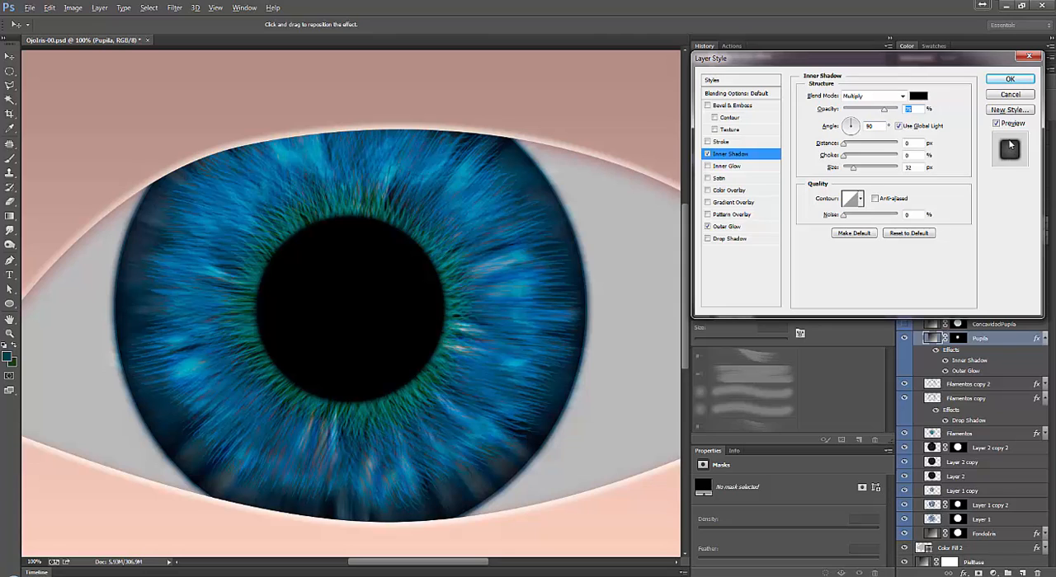
click(730, 227)
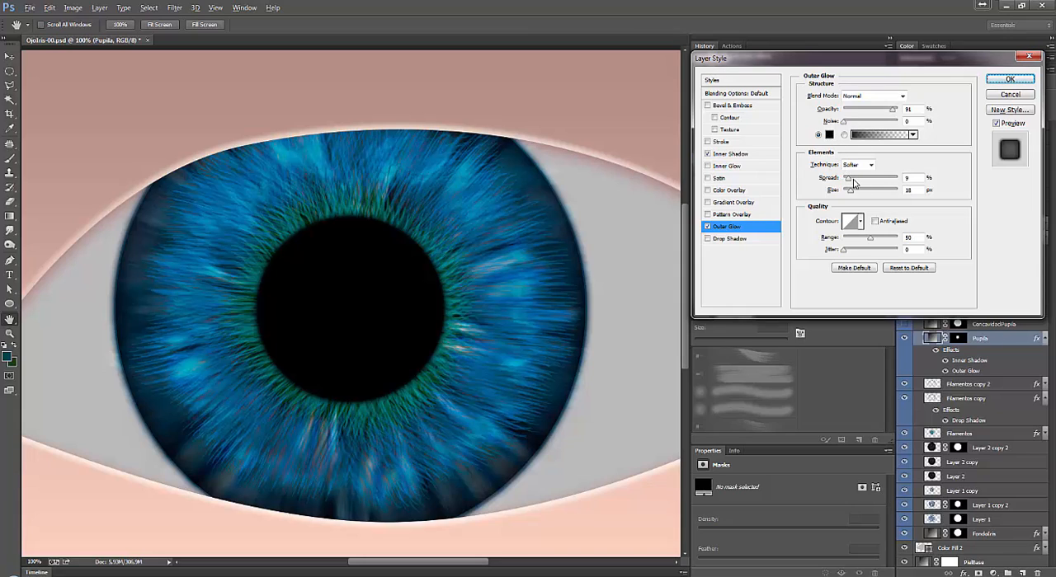
key(Tab)
click(1008, 95)
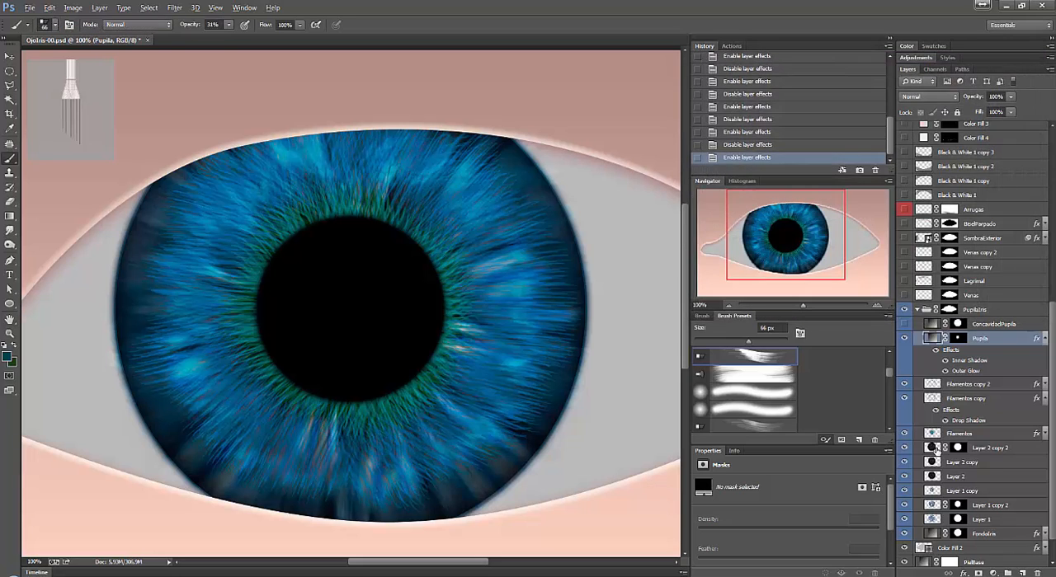
Compare the pupil's edge repeatedly with Outer Glow off and on, and collapse the Pupila layer's effects list.
click(945, 371)
click(946, 371)
click(946, 372)
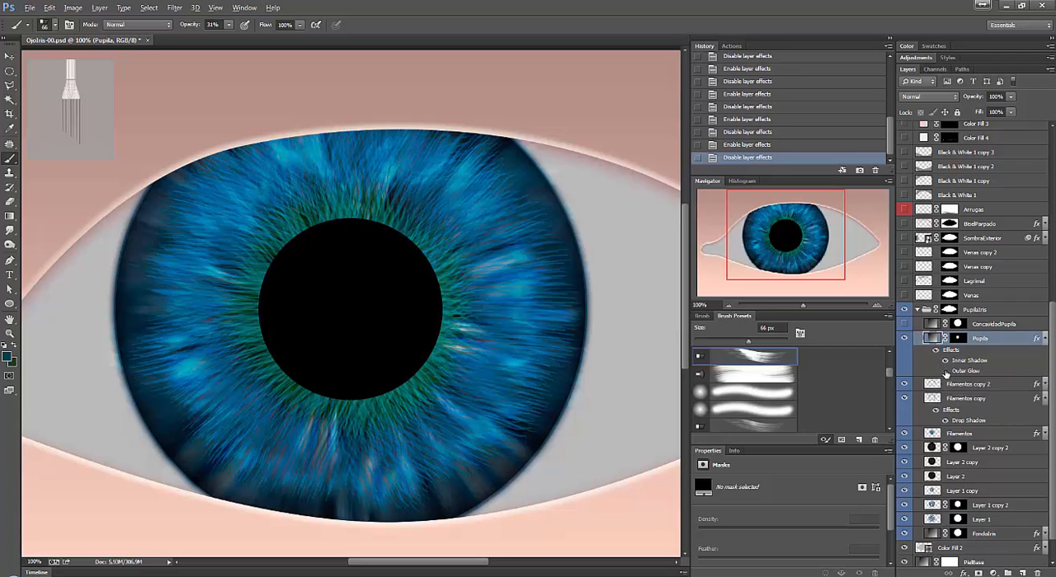
click(945, 371)
click(945, 371)
click(945, 371)
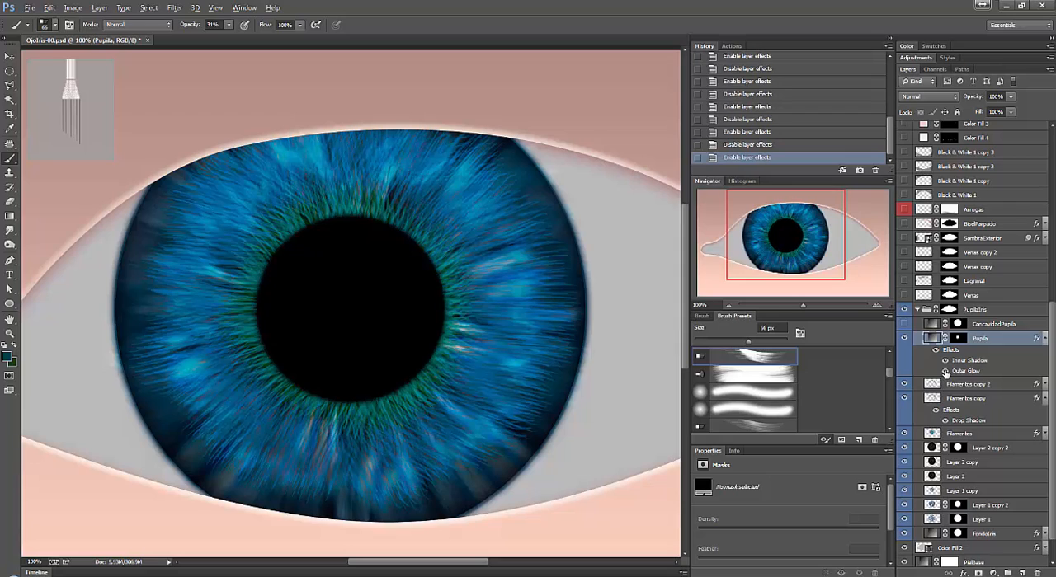
click(945, 371)
click(945, 371)
click(945, 371)
click(945, 372)
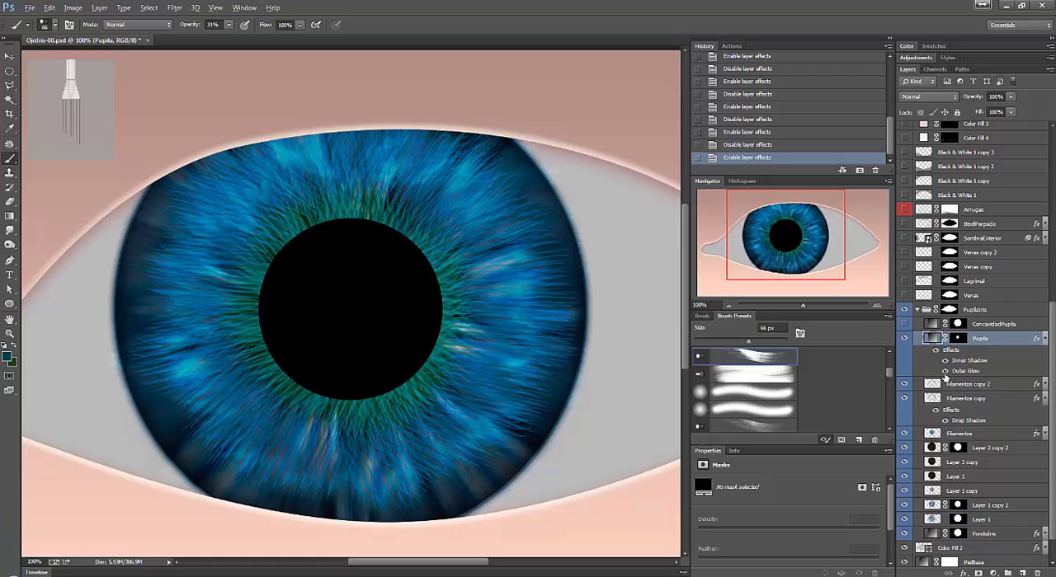
click(945, 371)
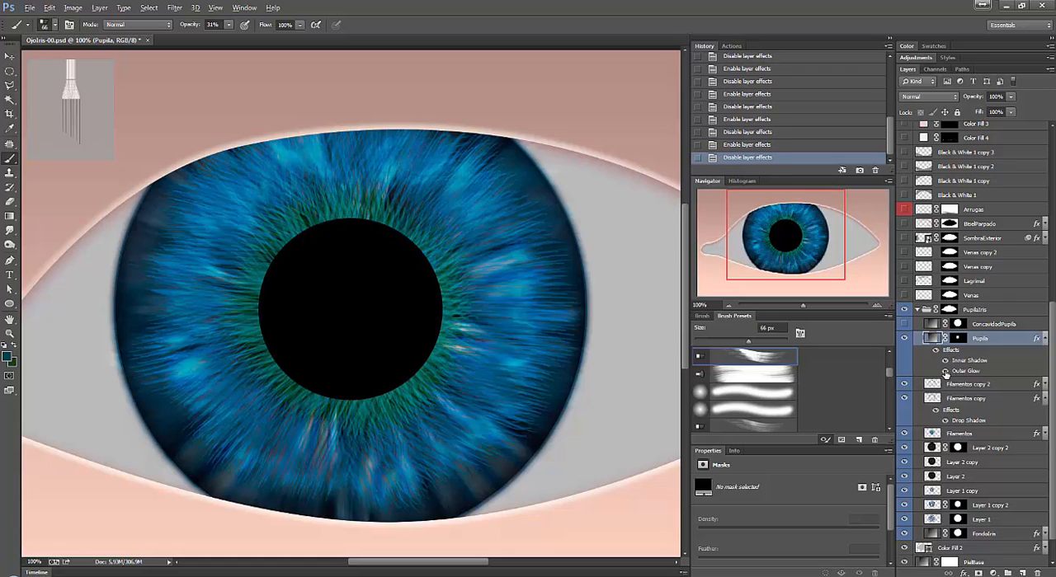
click(945, 372)
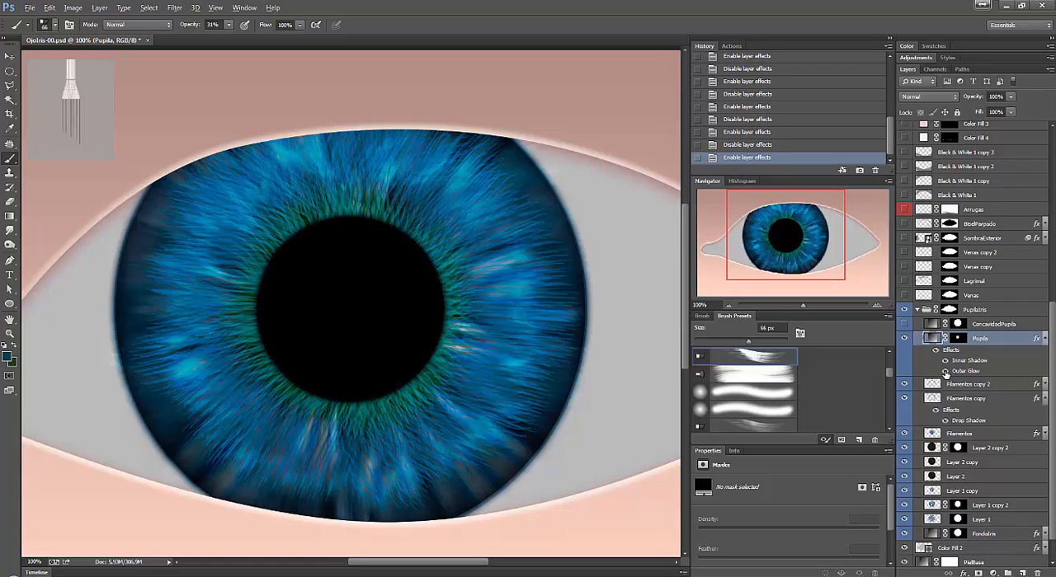
click(1044, 339)
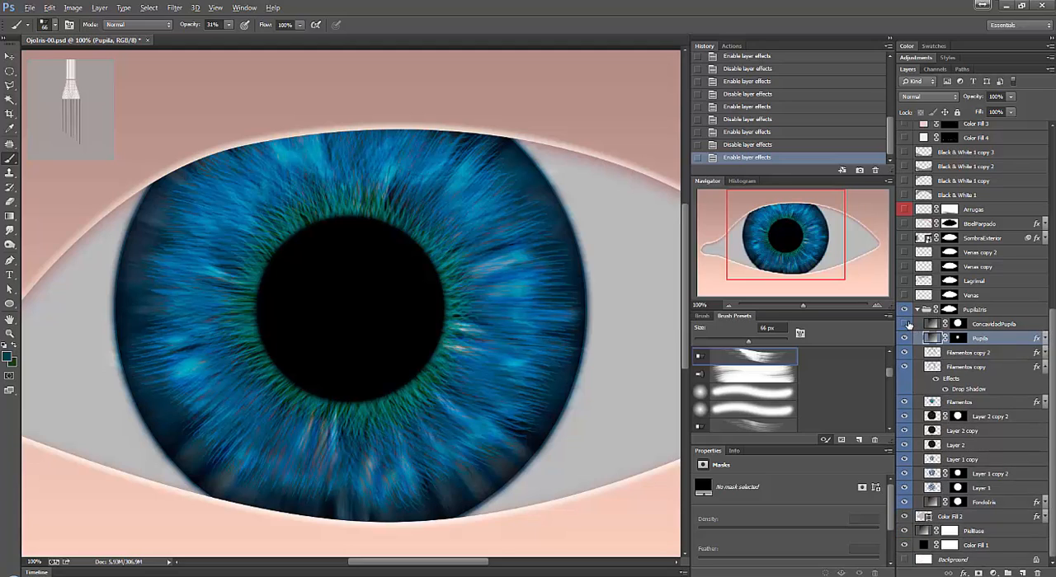
Select the ConcavidadPupila layer, make it visible, and load its circular mask as a selection.
click(970, 324)
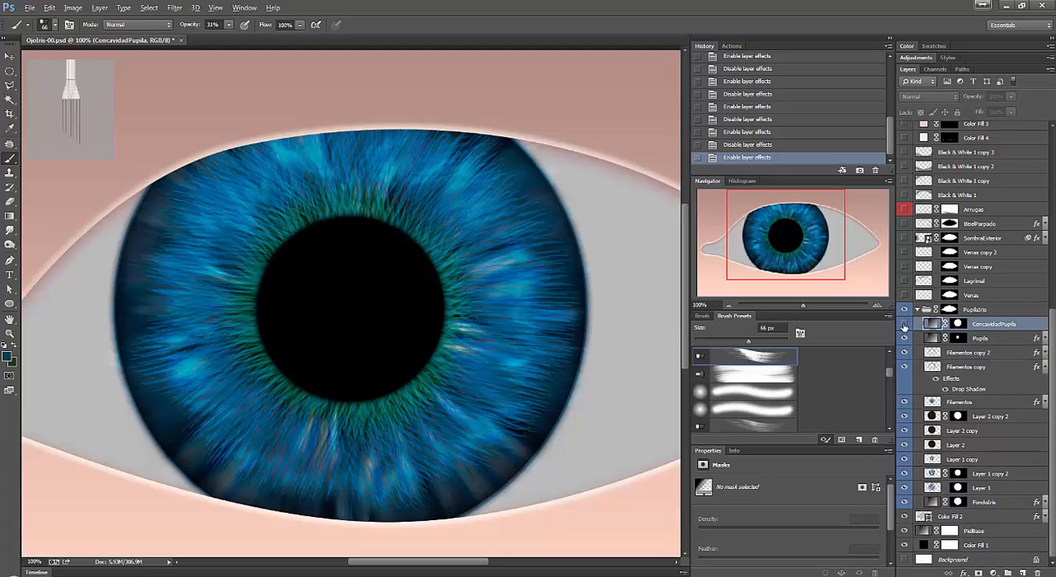
click(903, 325)
click(904, 324)
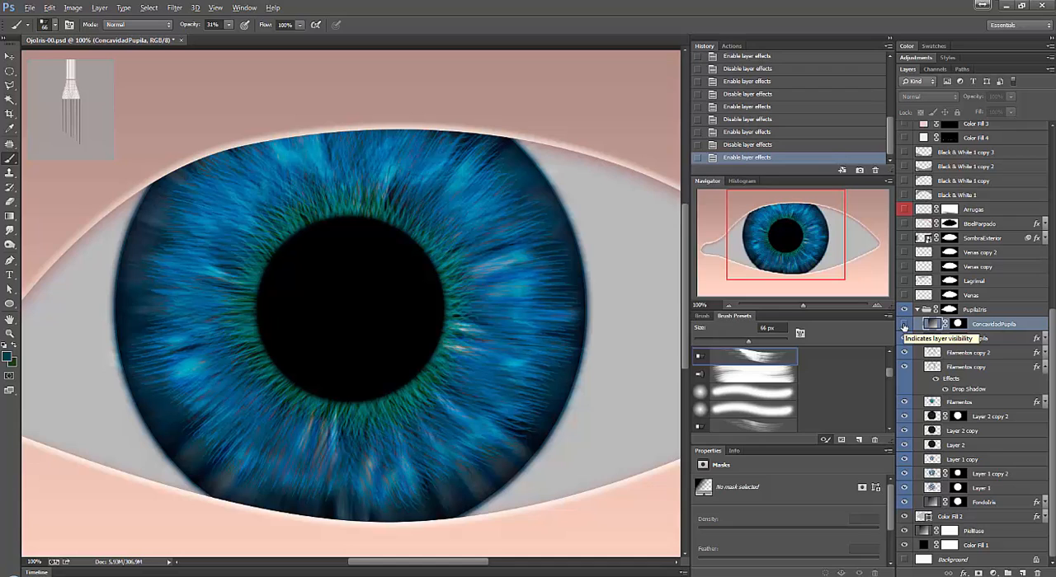
click(903, 325)
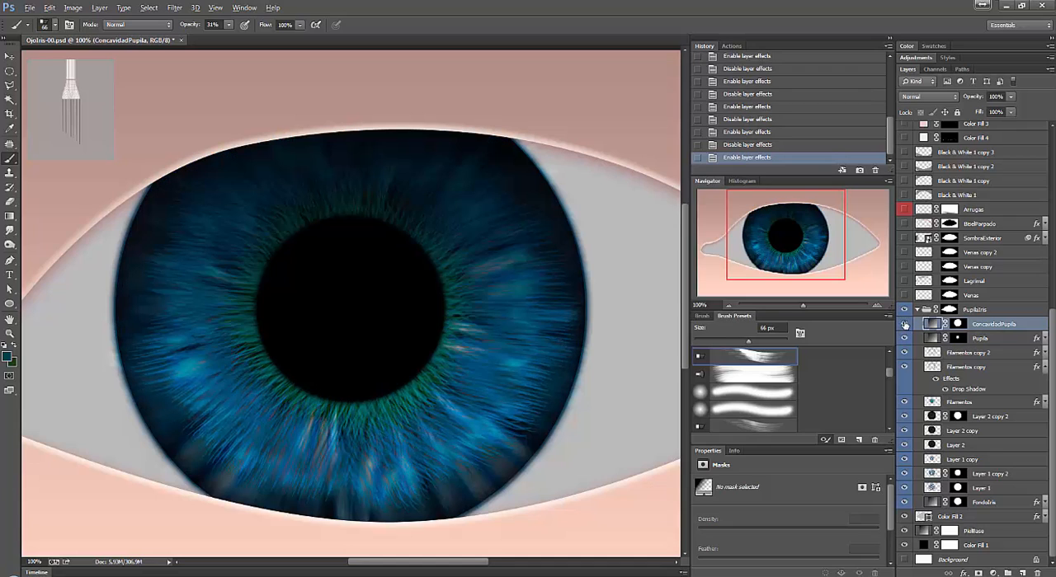
ctrl+click(956, 325)
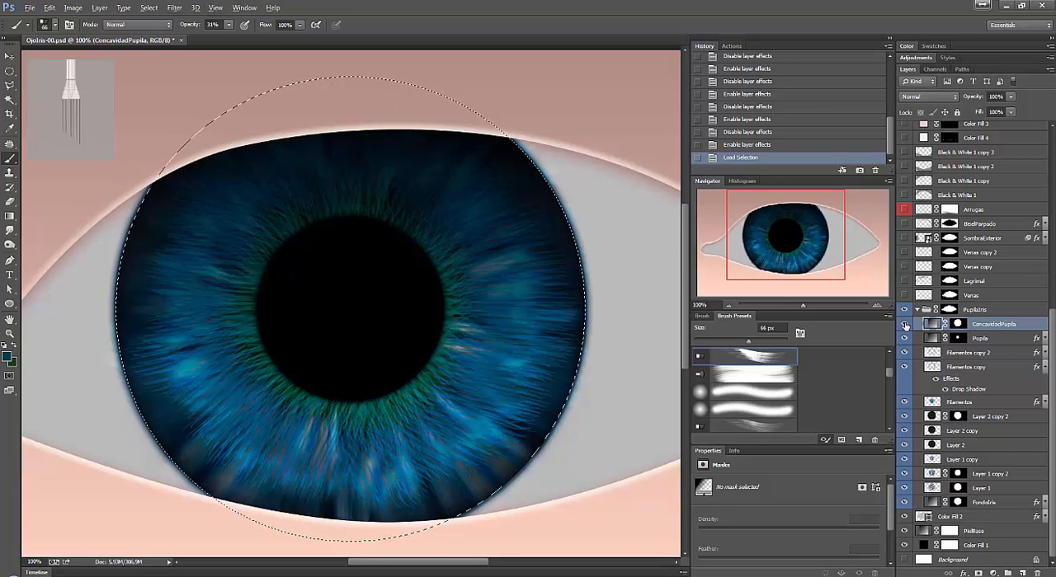
Open the ConcavidadPupila gradient fill for editing and examine the gradient's opacity and color stops.
double_click(932, 325)
click(725, 172)
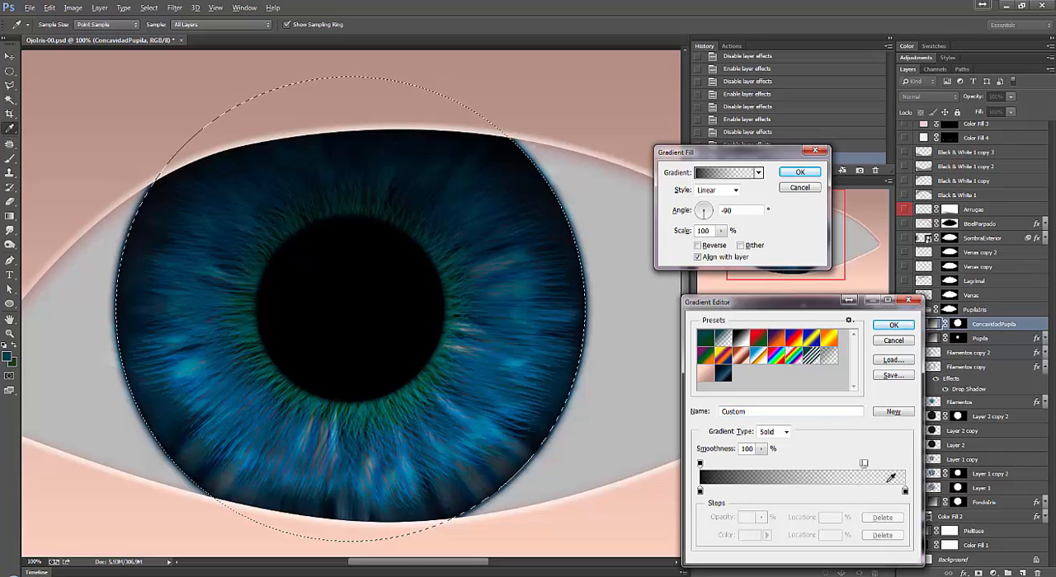
drag(862, 464, 803, 440)
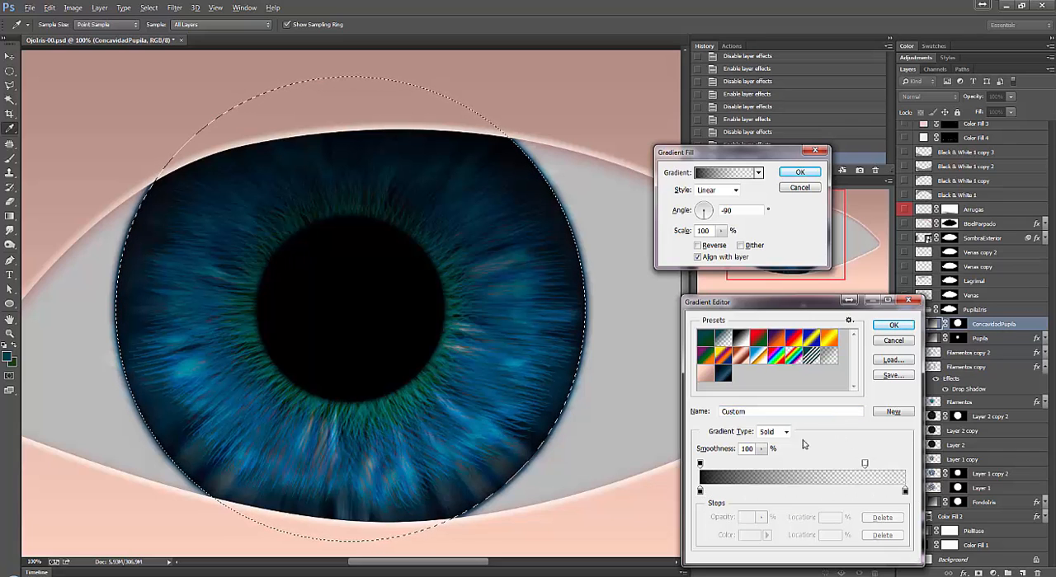
click(700, 464)
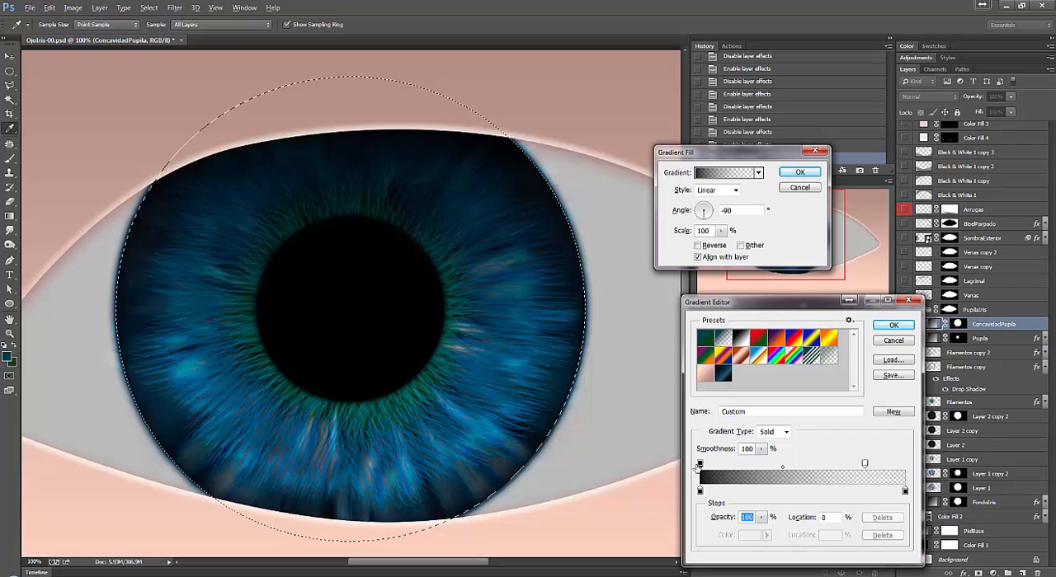
click(699, 492)
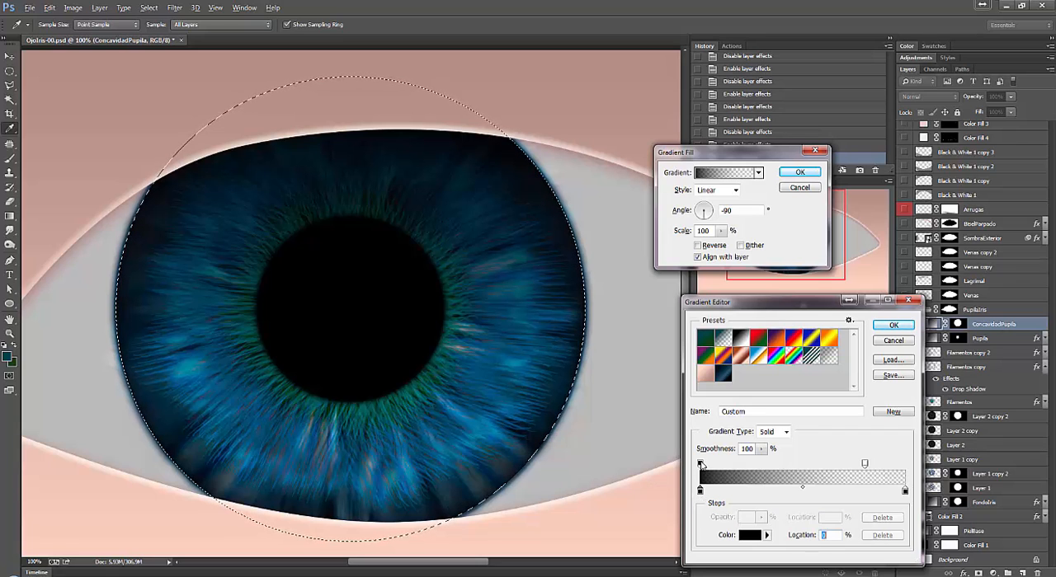
click(701, 465)
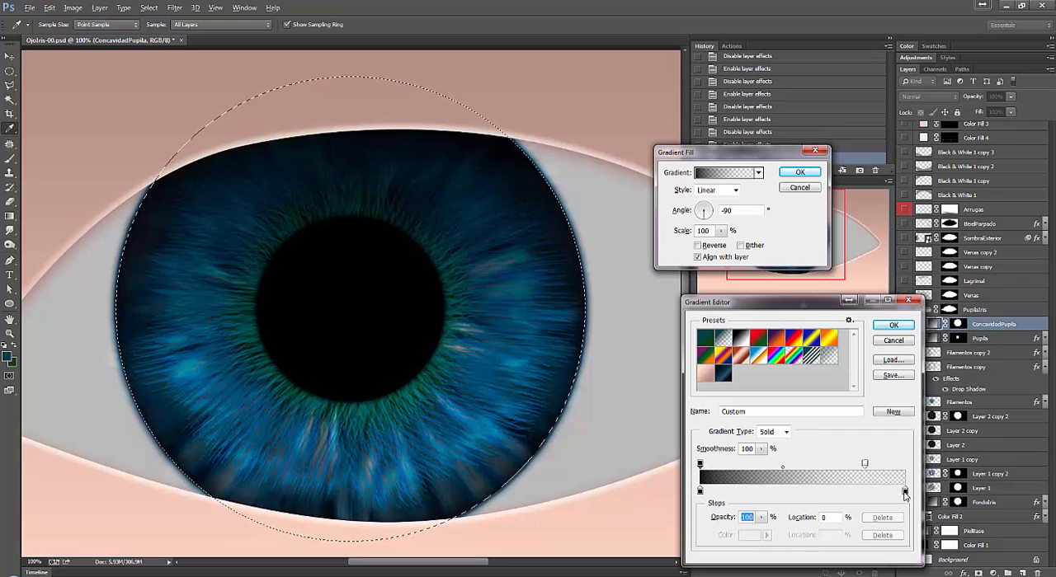
click(905, 493)
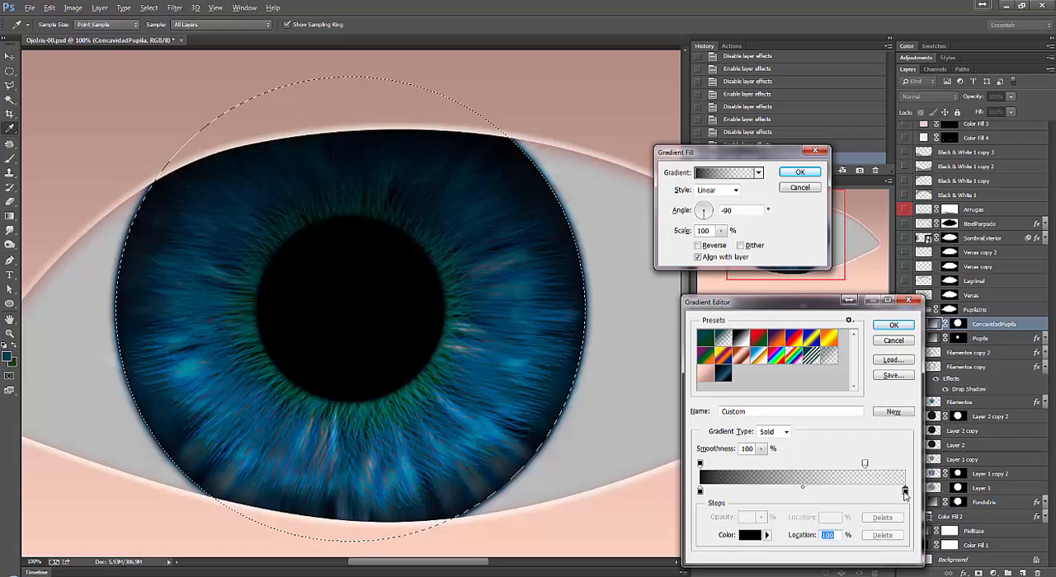
click(865, 464)
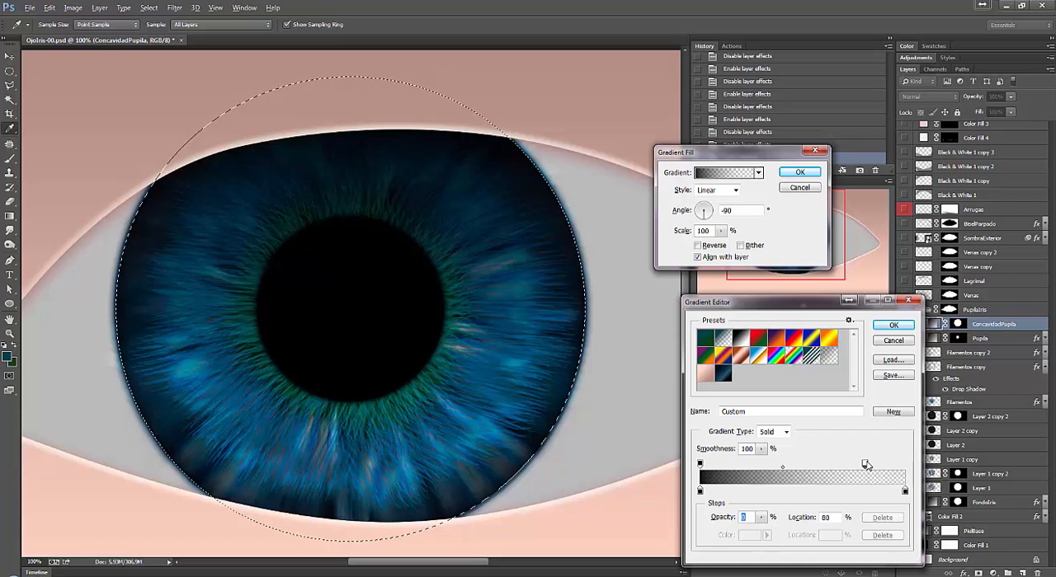
Try the gradient's transparent opacity stop at the 32% location, restore it, and cancel the gradient fill changes.
drag(865, 464, 765, 469)
key(ctrl+z)
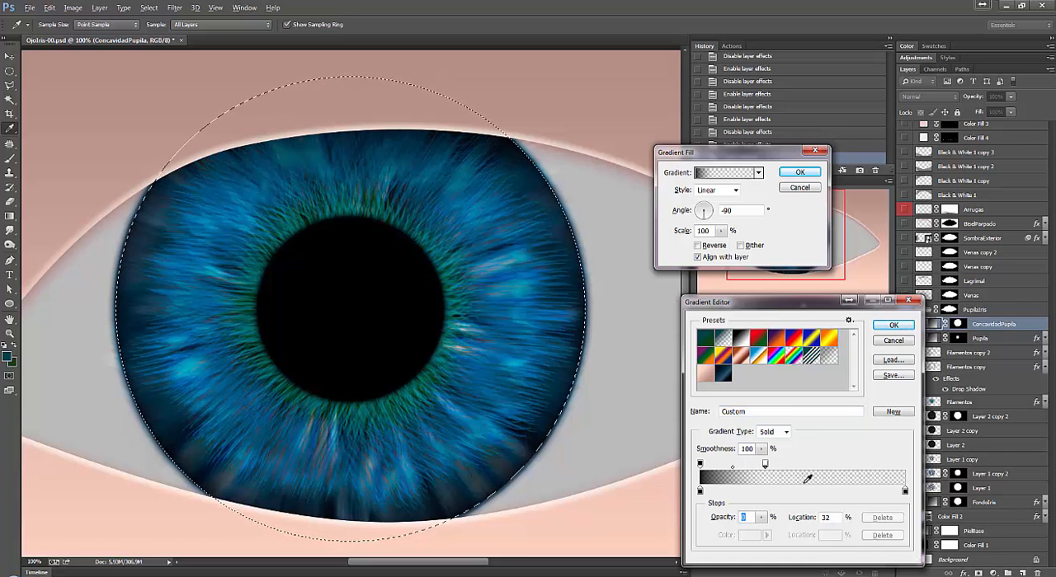
click(893, 325)
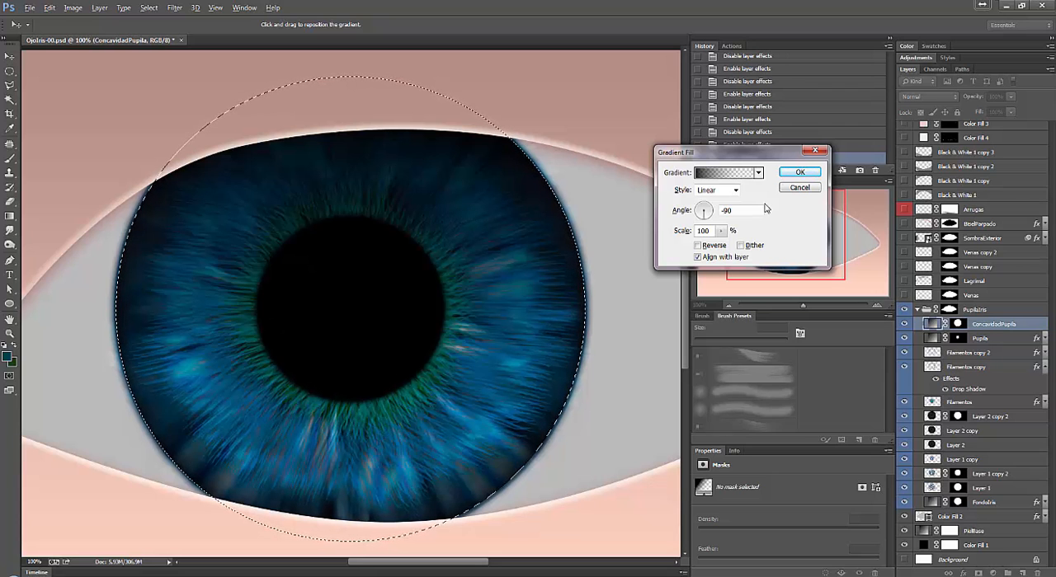
click(793, 188)
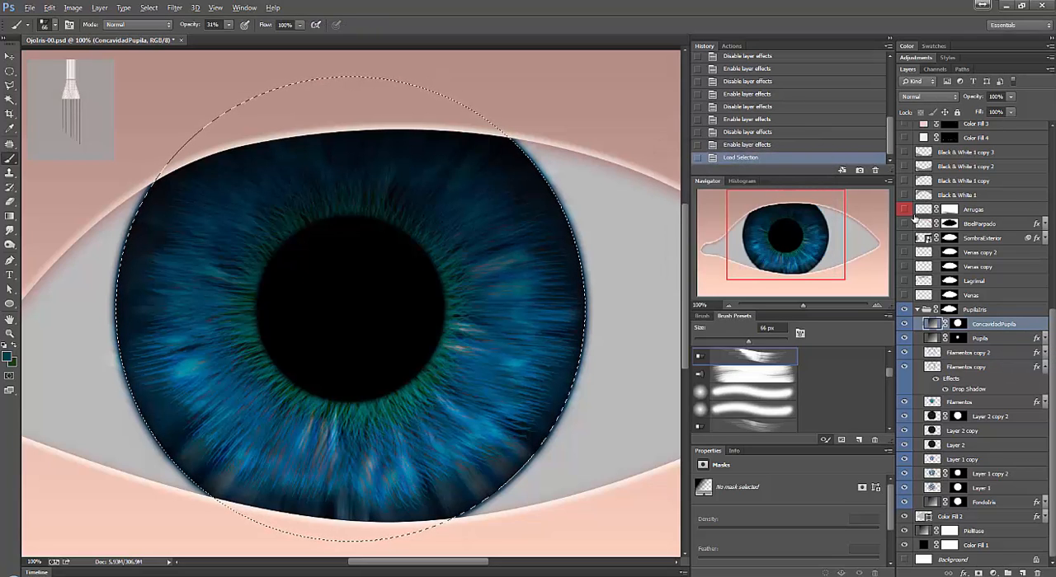
Set the ConcavidadPupila layer's blend mode to Multiply and compare the iris with the layer hidden and shown.
click(941, 97)
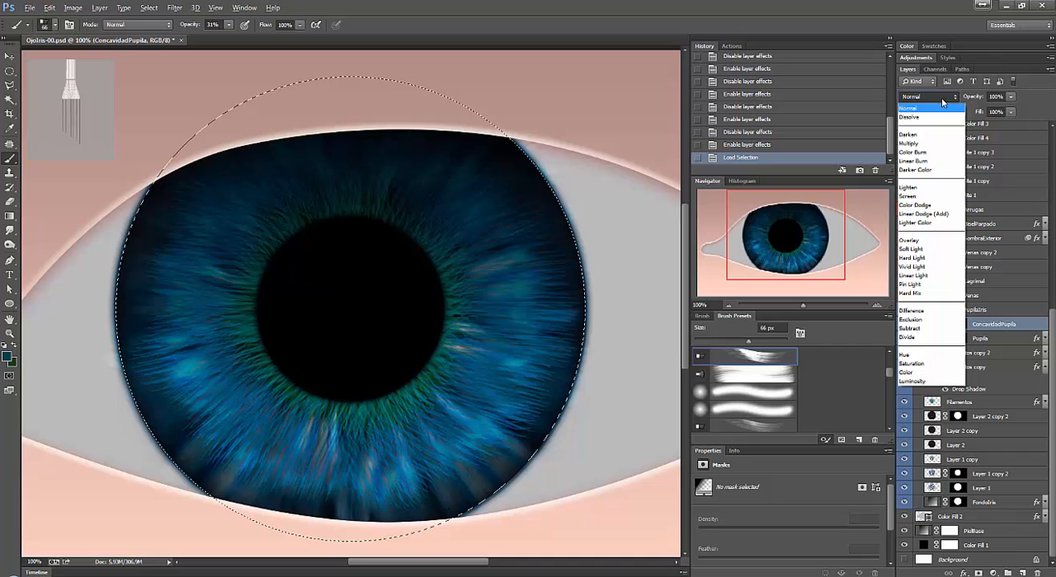
click(934, 144)
click(904, 325)
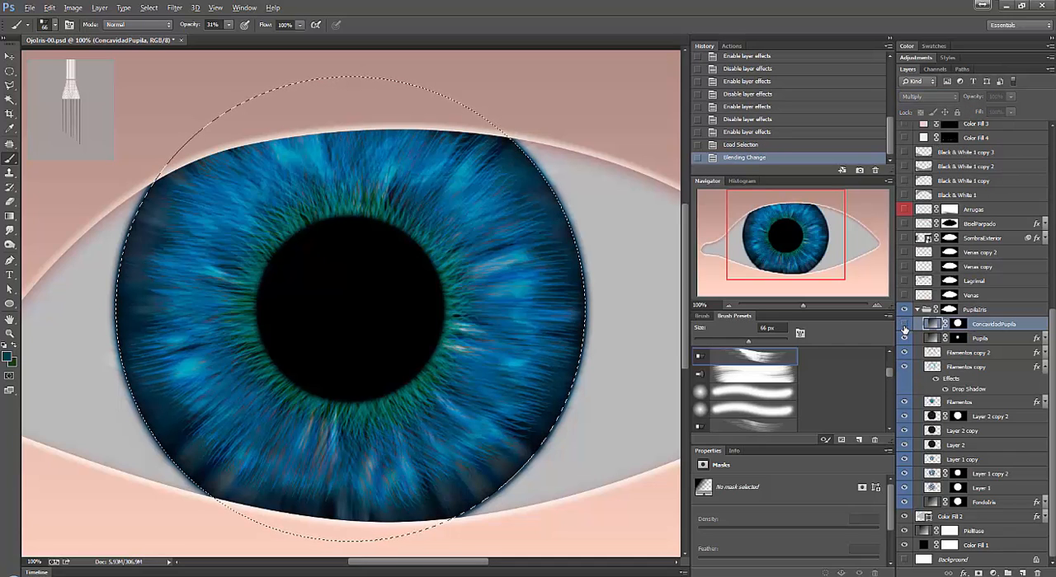
click(904, 326)
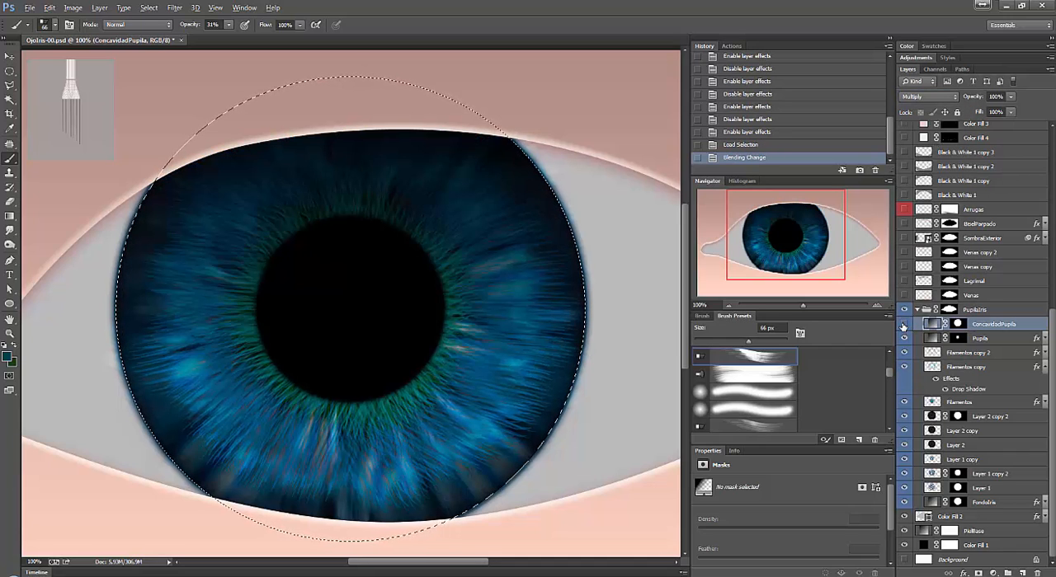
click(904, 326)
click(904, 326)
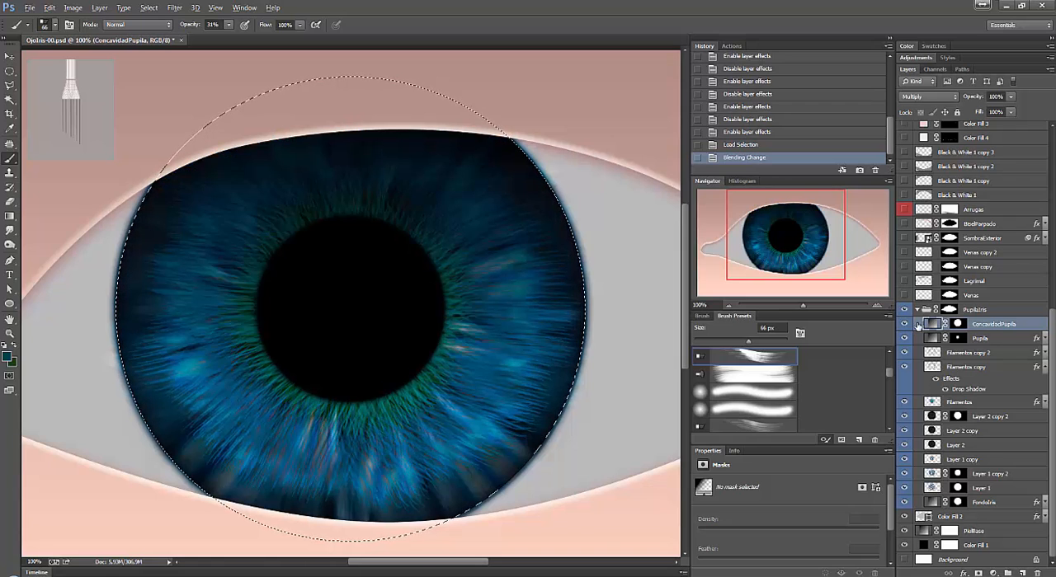
Collapse the PupilaIris group and compare the eye with the whole group hidden and shown.
click(917, 311)
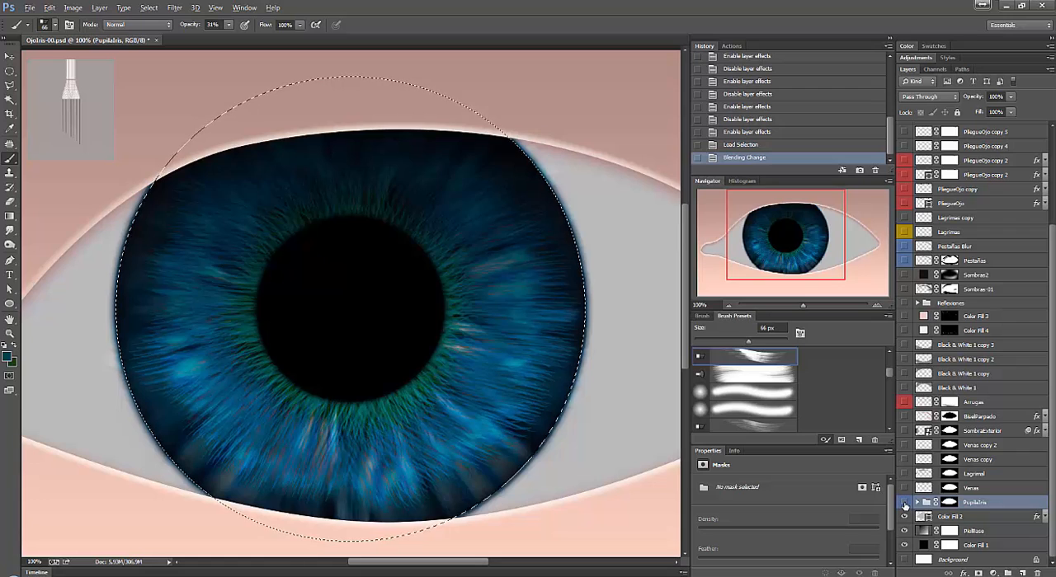
click(904, 502)
click(904, 502)
click(904, 503)
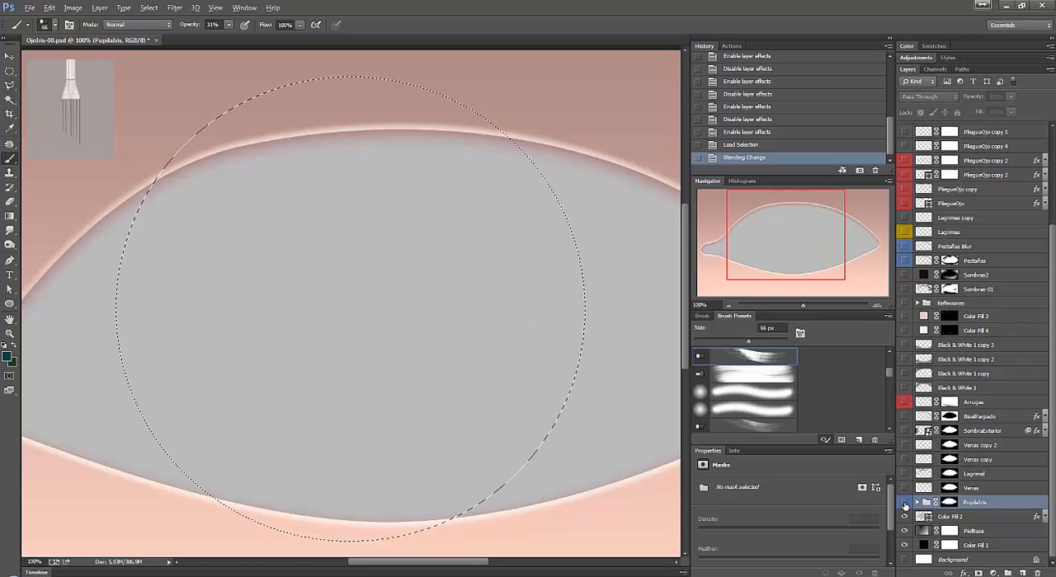
click(904, 503)
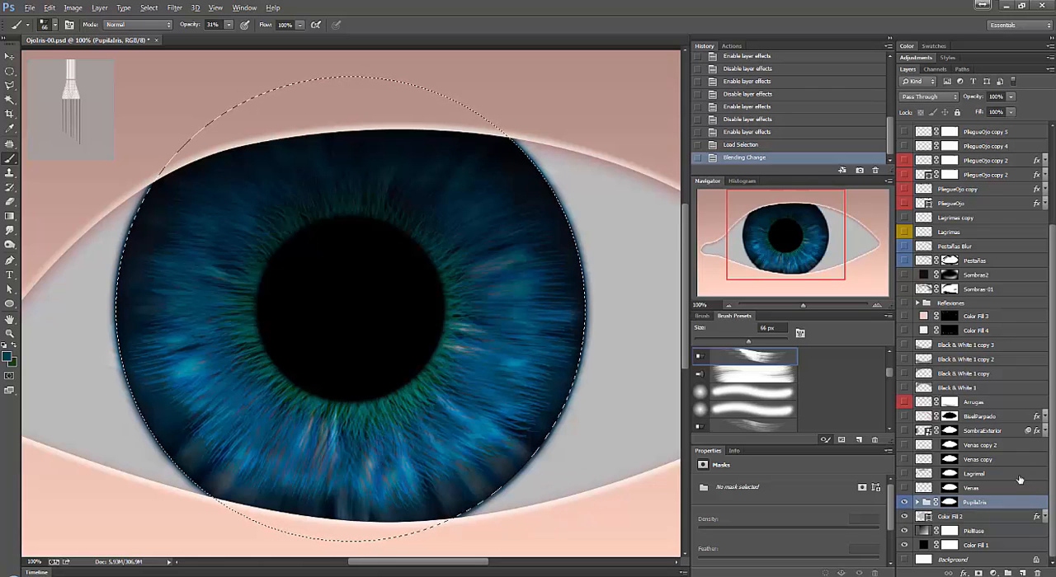
Expand the PupilaIris group and compare the iris with the FondoIris layer hidden and shown.
click(917, 503)
scroll(1053, 477, down, 3)
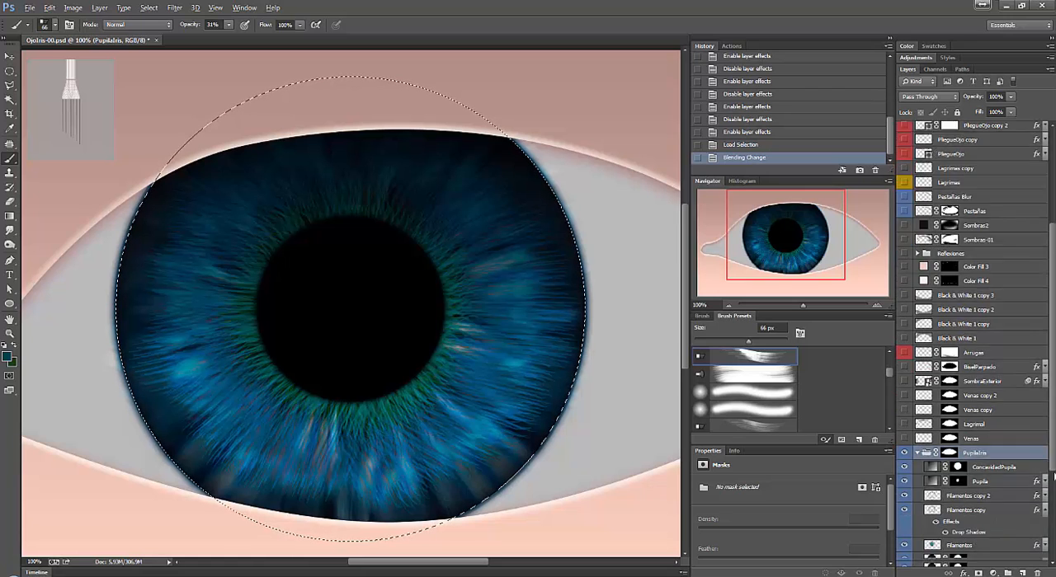
scroll(1053, 477, down, 8)
click(904, 504)
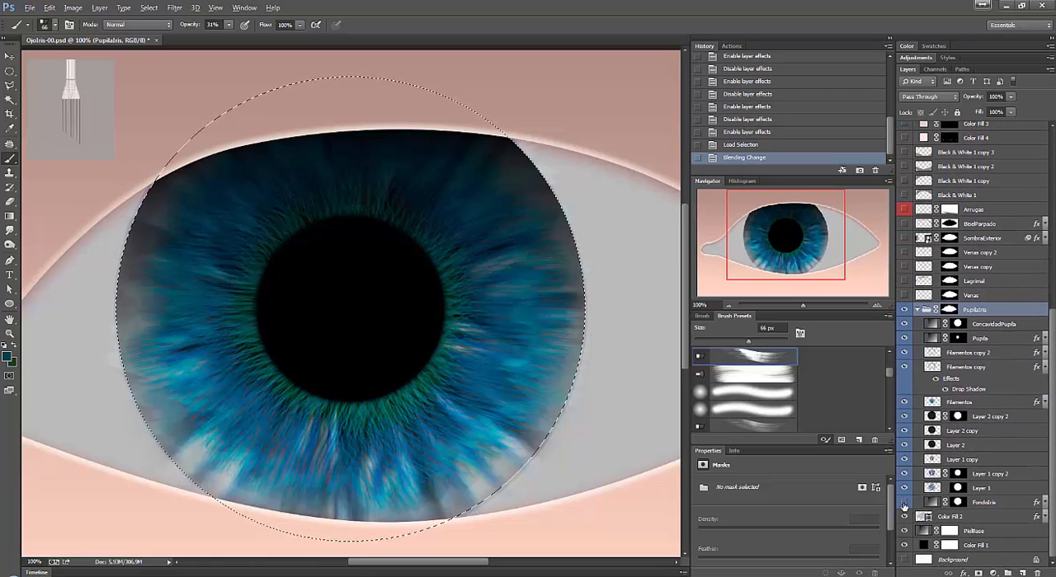
click(904, 503)
Expand the FondoIris layer's effects and compare the iris edge with its effects switched off and on.
click(1044, 502)
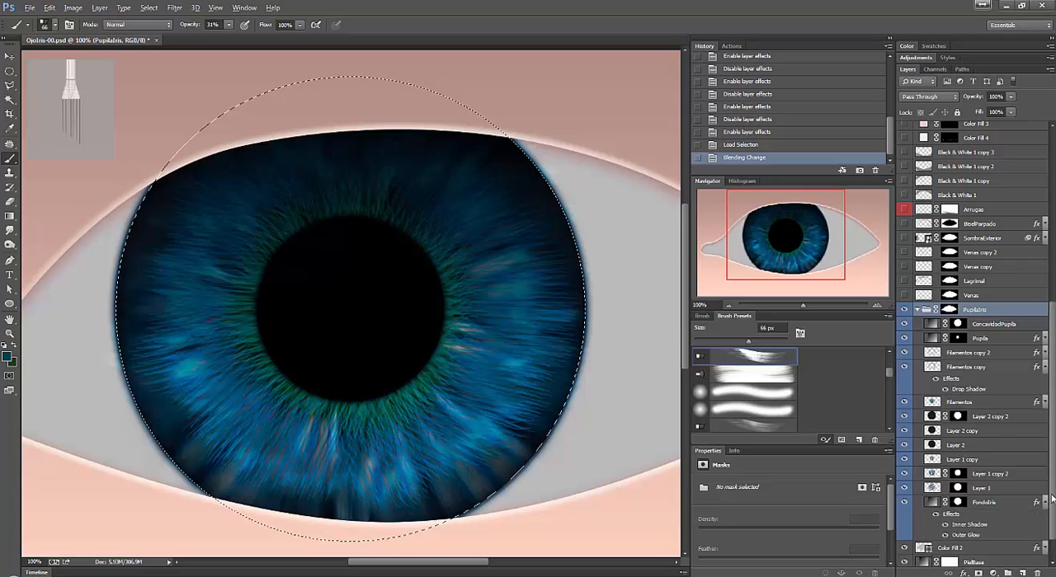
scroll(1025, 532, down, 2)
click(945, 503)
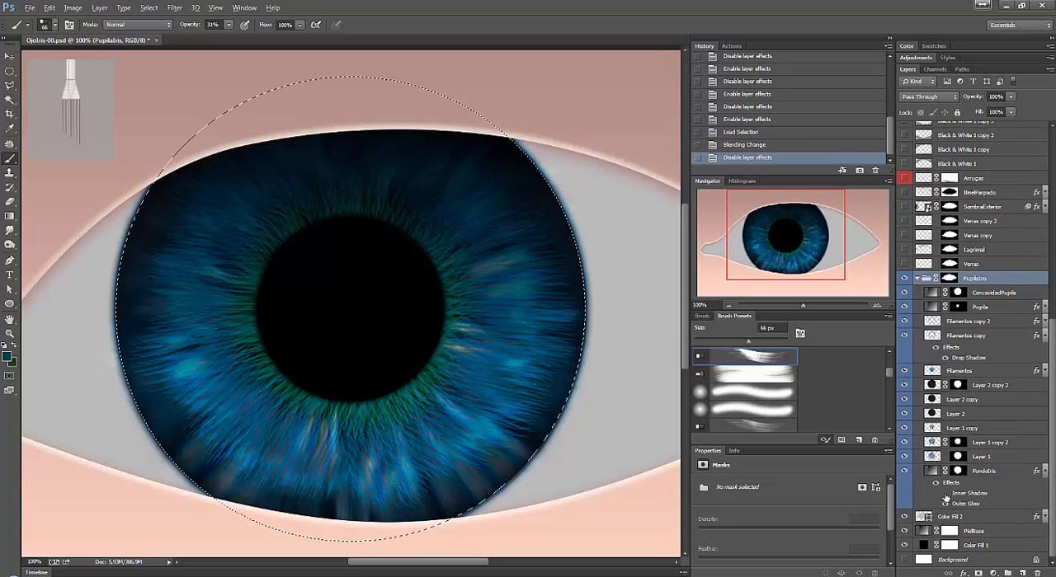
click(945, 503)
click(945, 503)
click(945, 503)
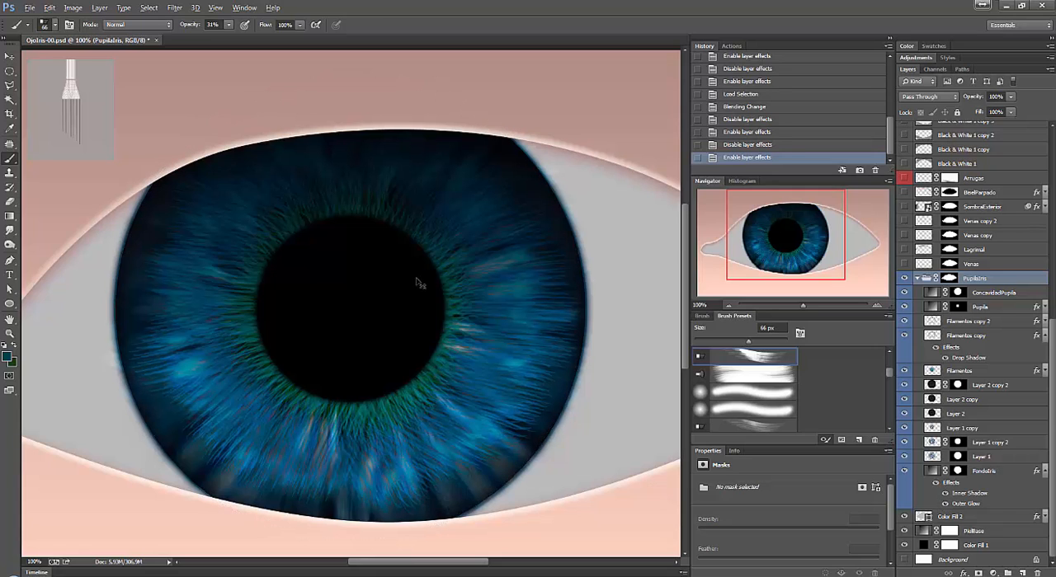
Deselect the active selection and compare the iris edge with FondoIris's Outer Glow effect switched off and on.
key(ctrl+d)
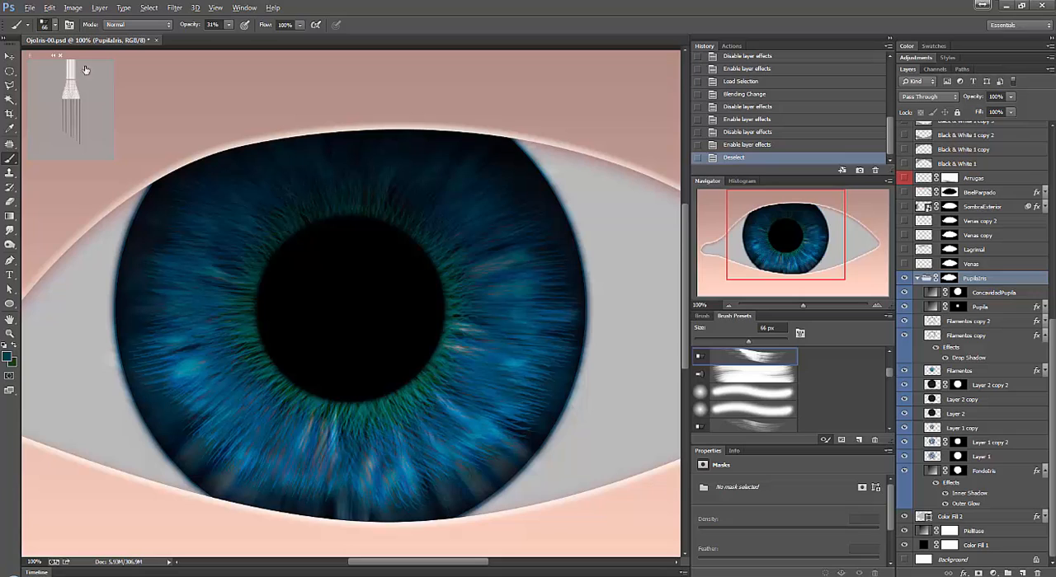
click(945, 503)
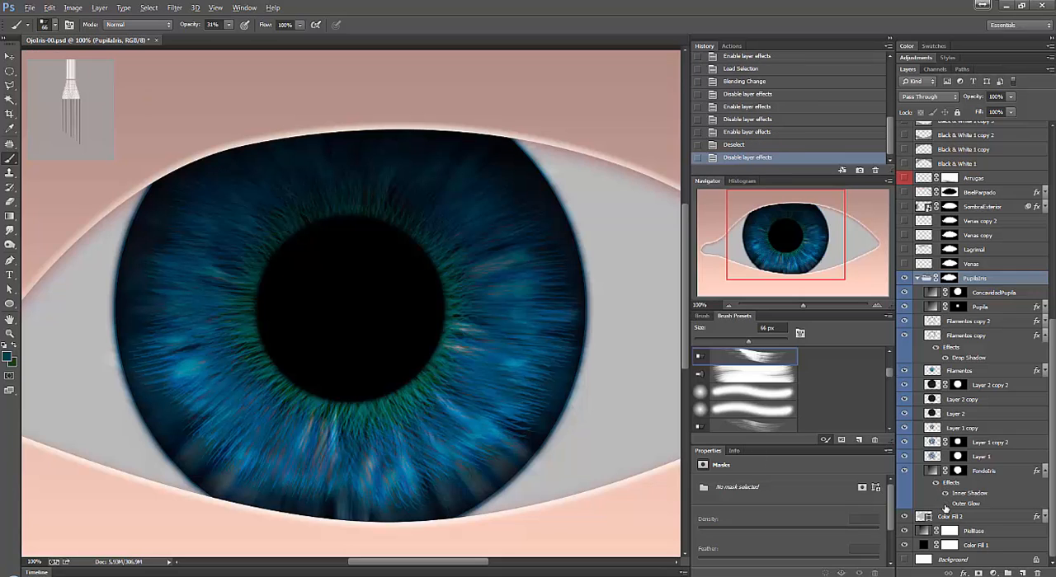
click(945, 504)
click(945, 504)
click(945, 504)
click(945, 504)
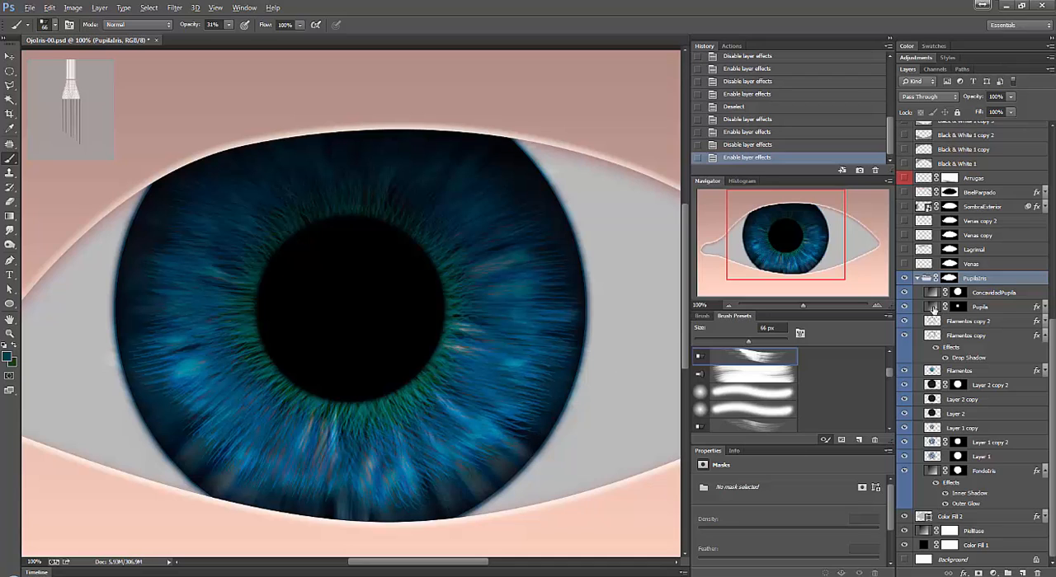
Collapse the PupilaIris group, then show and select the Venas layer over the white of the eye.
click(914, 279)
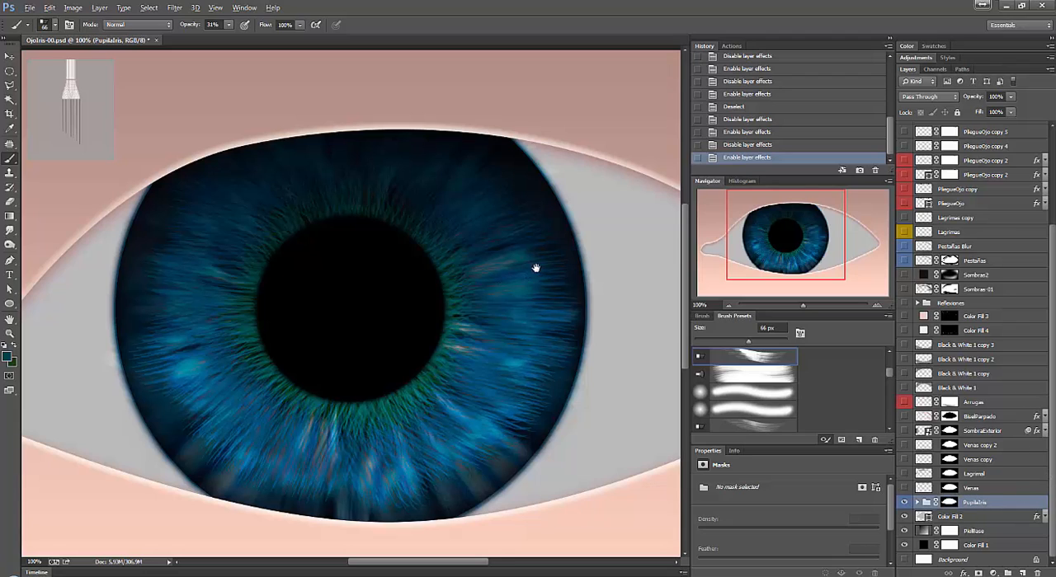
mouse_move(537, 269)
mouse_down()
mouse_move(419, 222)
mouse_move(446, 263)
mouse_up()
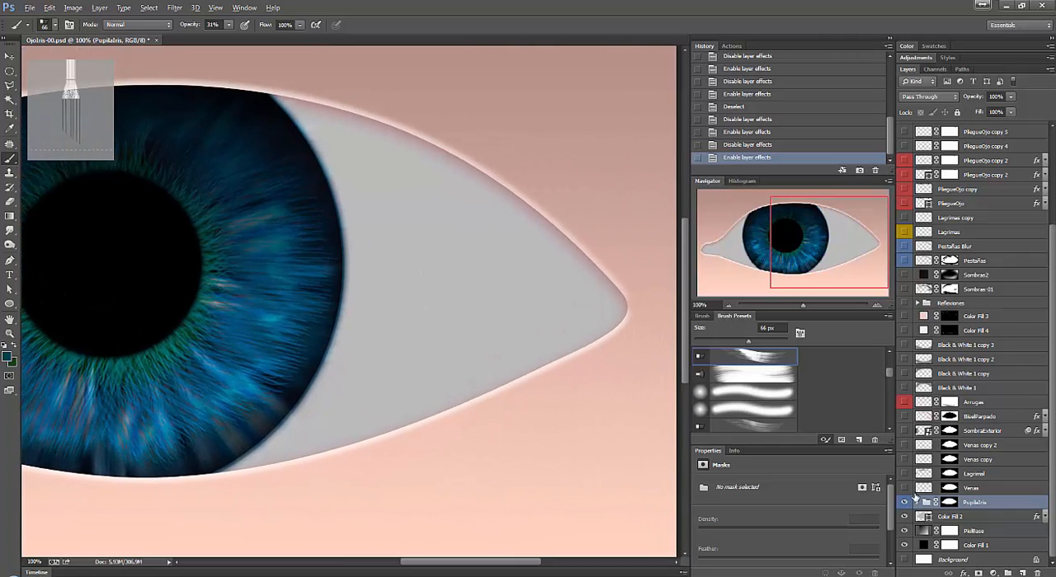
click(904, 488)
click(924, 489)
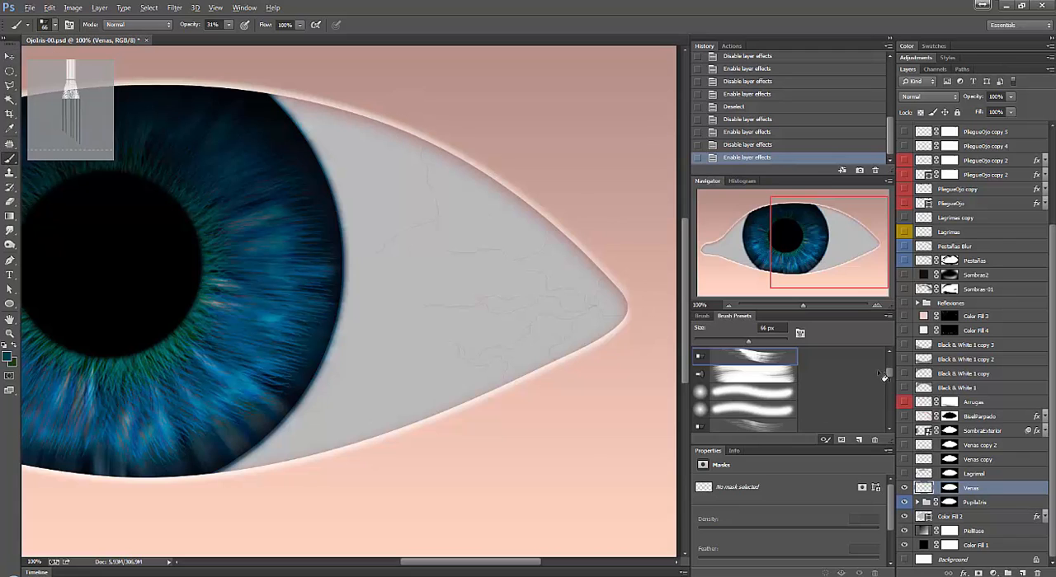
Set up a hard round brush of 2 px for painting veins on the white of the eye at 200% zoom.
scroll(883, 375, up, 3)
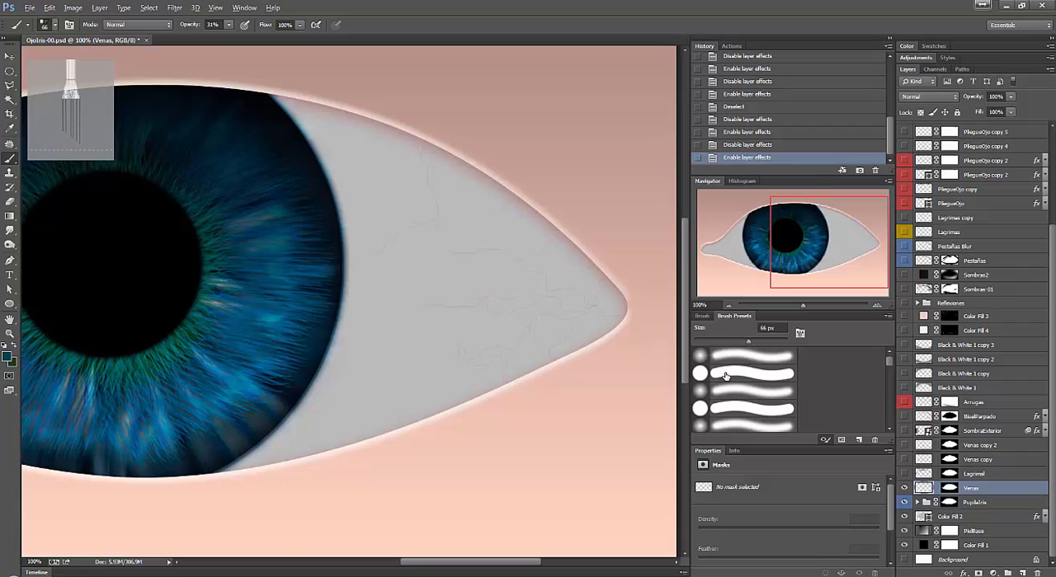
click(724, 374)
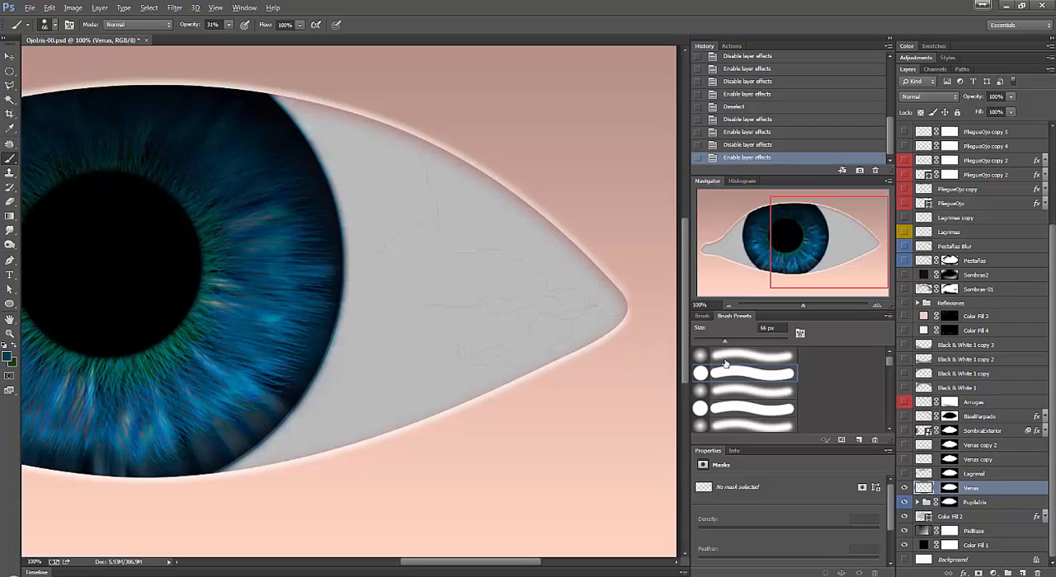
click(767, 328)
text(2z)
right_click(430, 219)
click(459, 240)
click(476, 231)
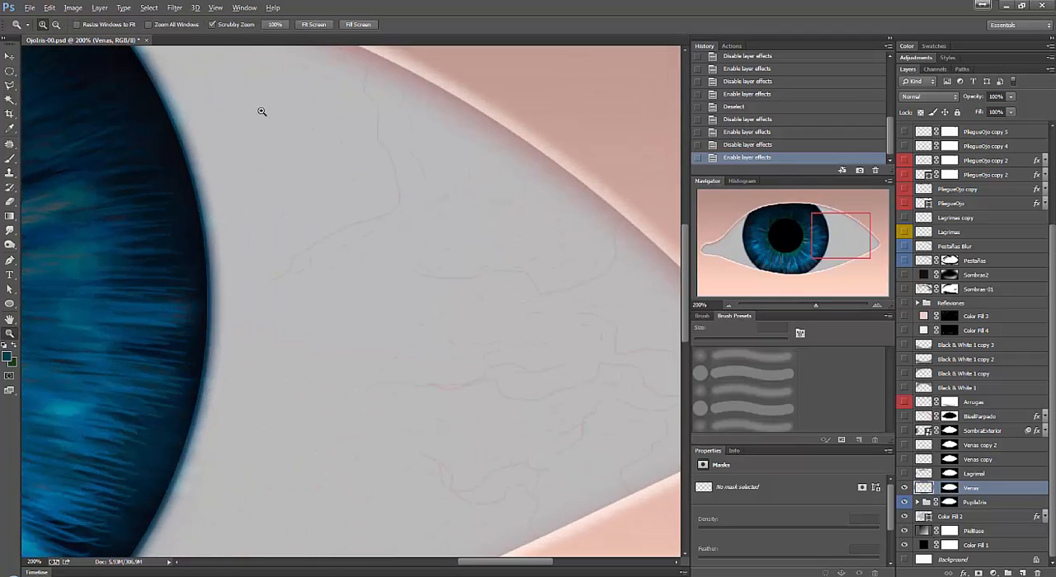
key(b)
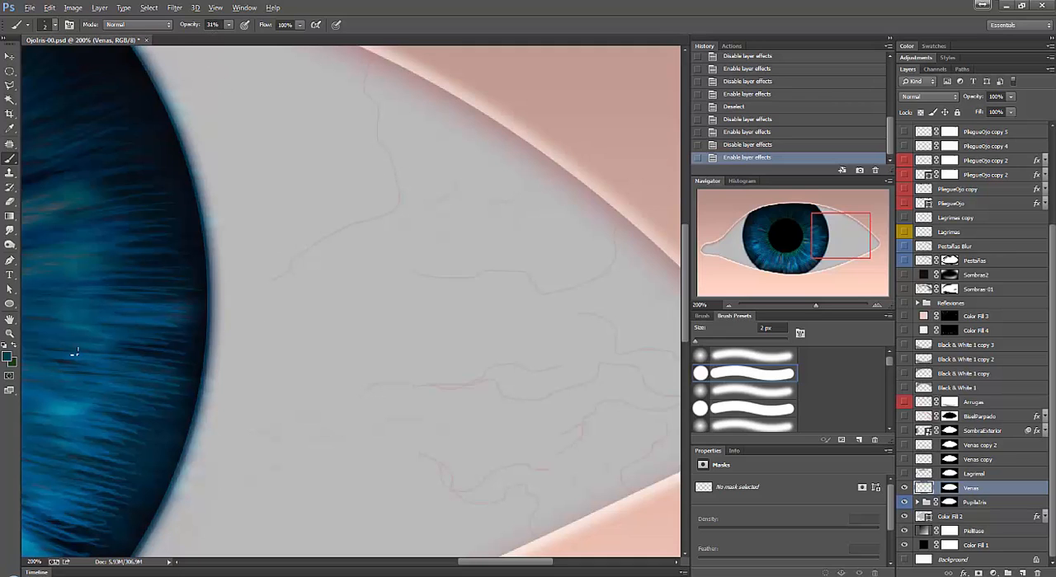
Set the foreground color to the red a60f0f.
click(7, 358)
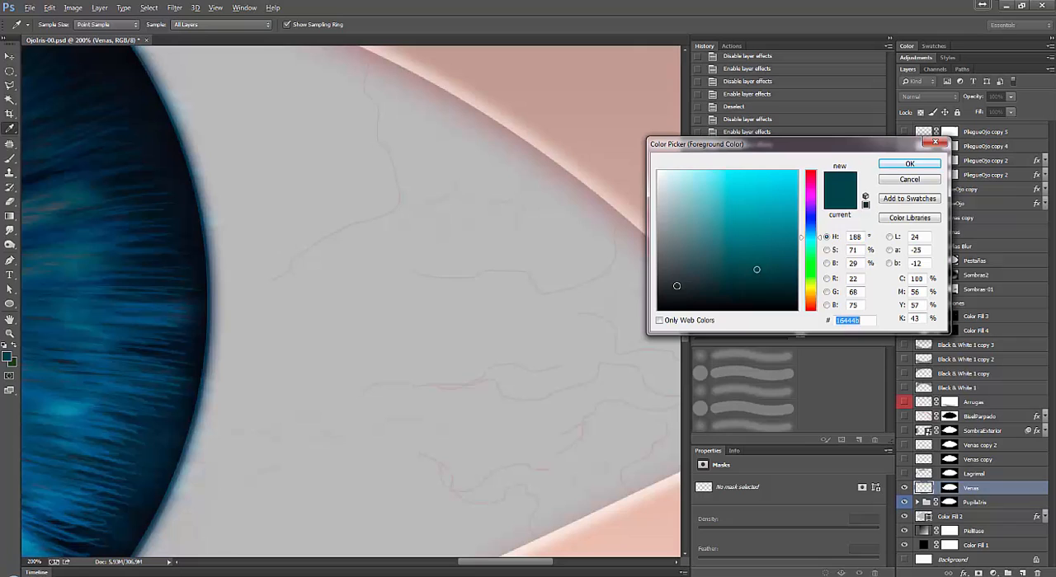
click(811, 172)
click(798, 171)
mouse_move(798, 171)
mouse_down()
mouse_move(804, 204)
mouse_move(765, 236)
mouse_up()
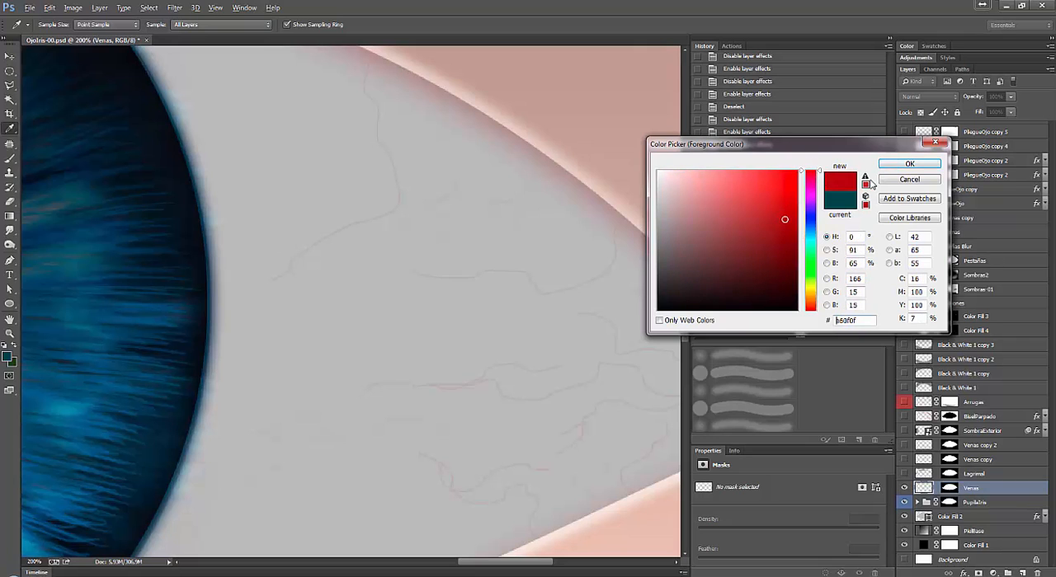
key(b)
click(908, 164)
Test a red vein stroke on the white of the eye, undo it and lower the brush opacity to 11%.
drag(571, 254, 534, 274)
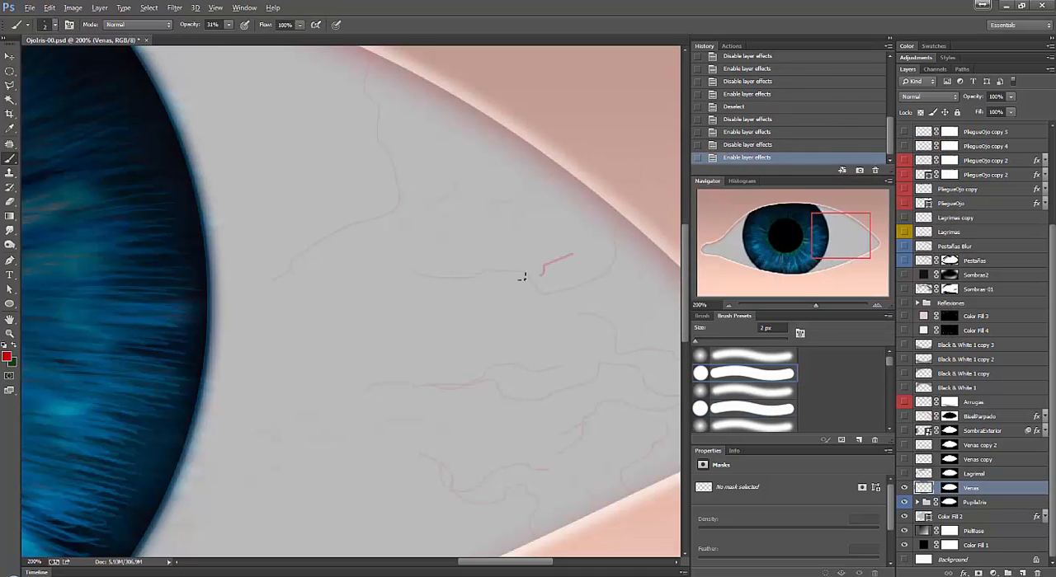
key(ctrl+z)
click(228, 25)
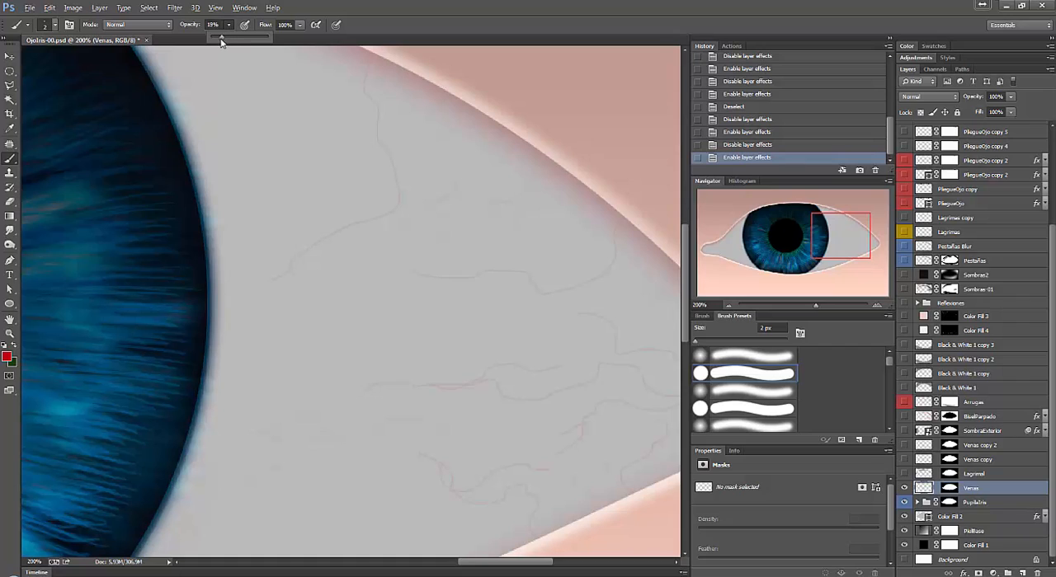
drag(220, 41, 216, 41)
click(578, 245)
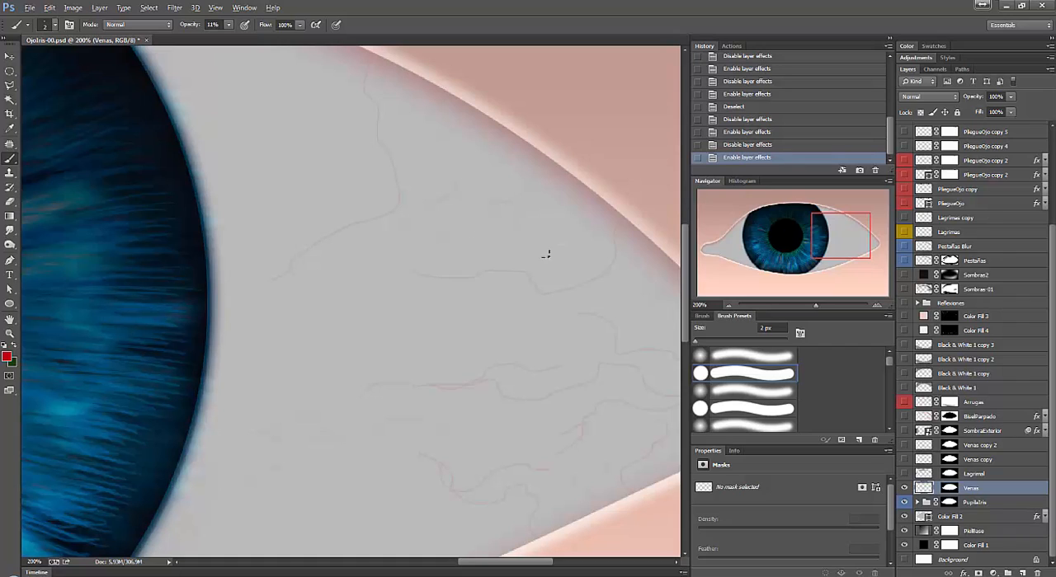
Paint a faint red branching vein near the upper edge of the outer white, undoing the trial strokes.
drag(530, 287, 567, 283)
key(ctrl+z)
drag(554, 263, 523, 280)
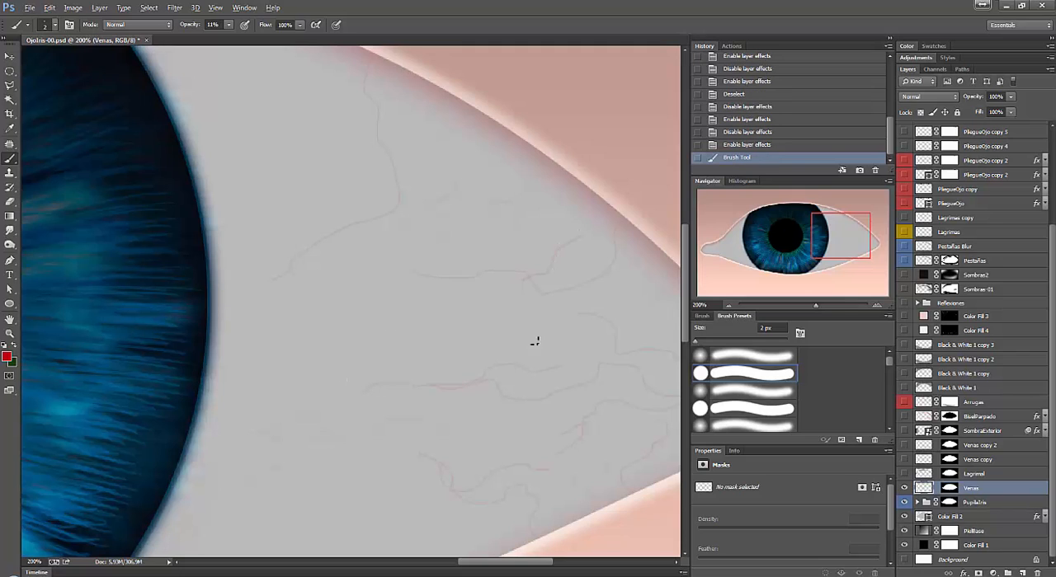
key(ctrl+z)
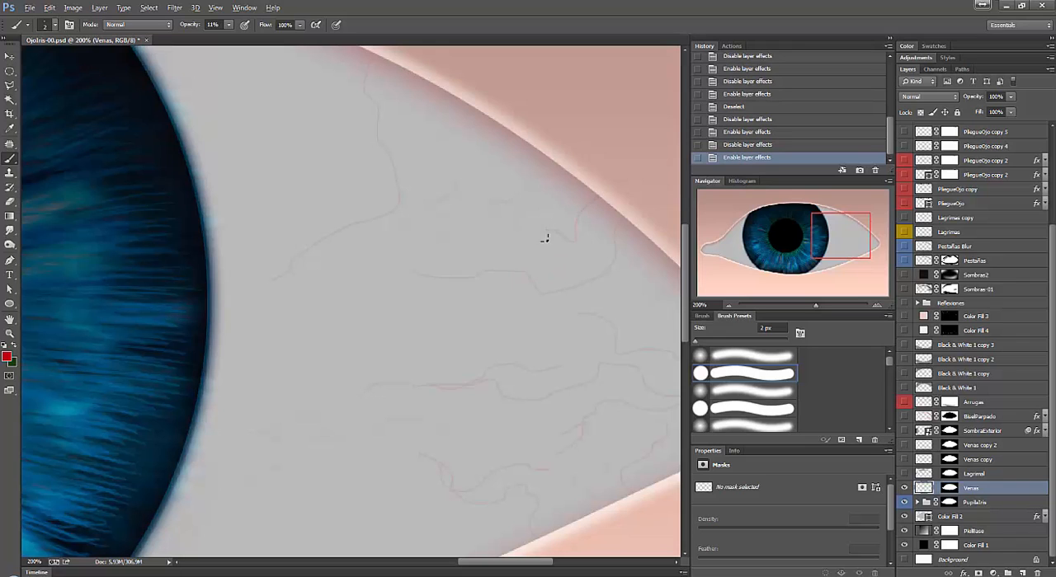
drag(545, 238, 526, 251)
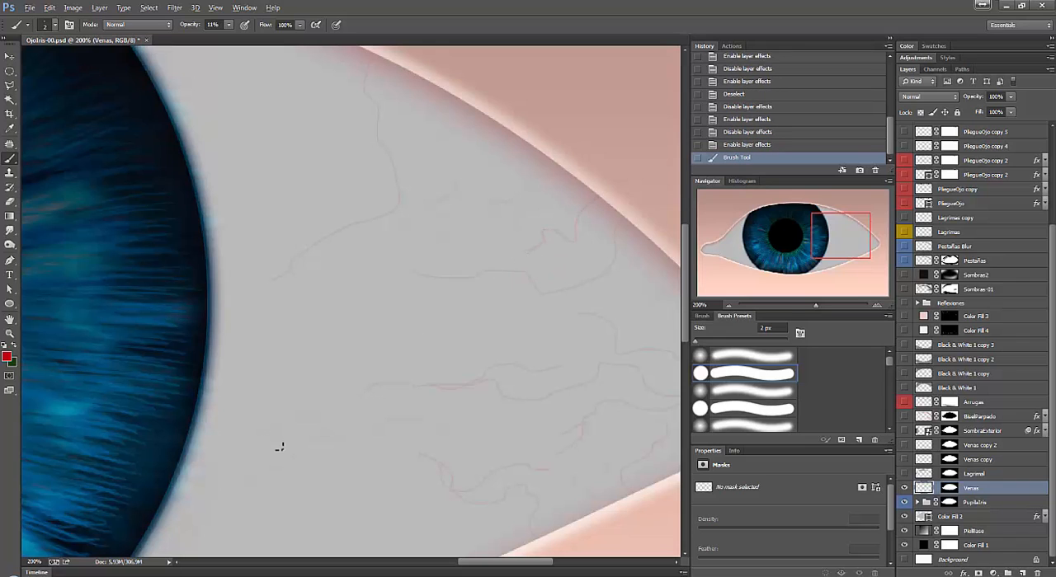
Review the veins at both sides of the eye, try Multiply blending on the Venas layer and restore Normal.
key(ctrl+minus)
drag(465, 374, 594, 338)
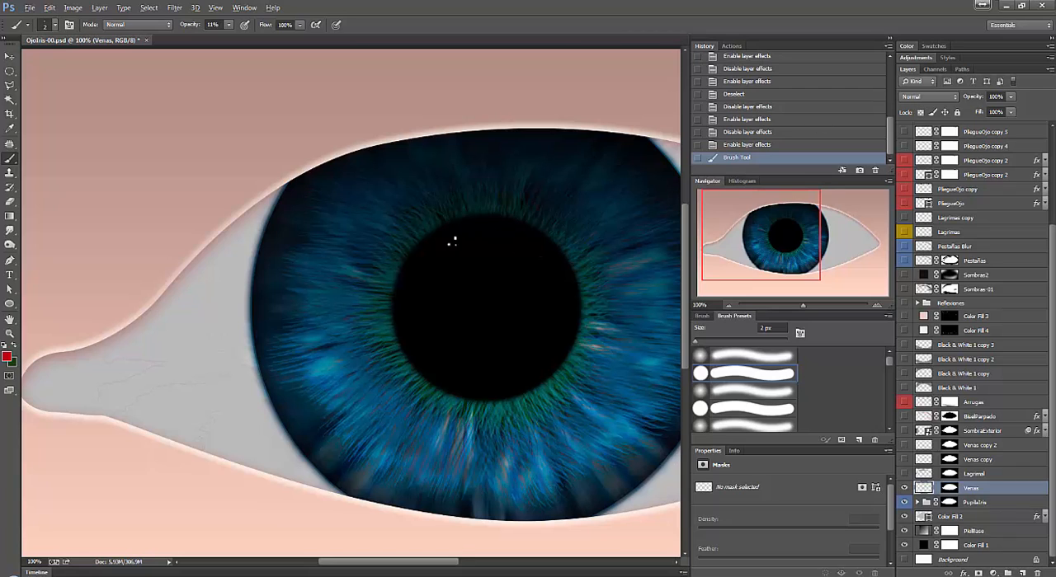
drag(399, 563, 472, 564)
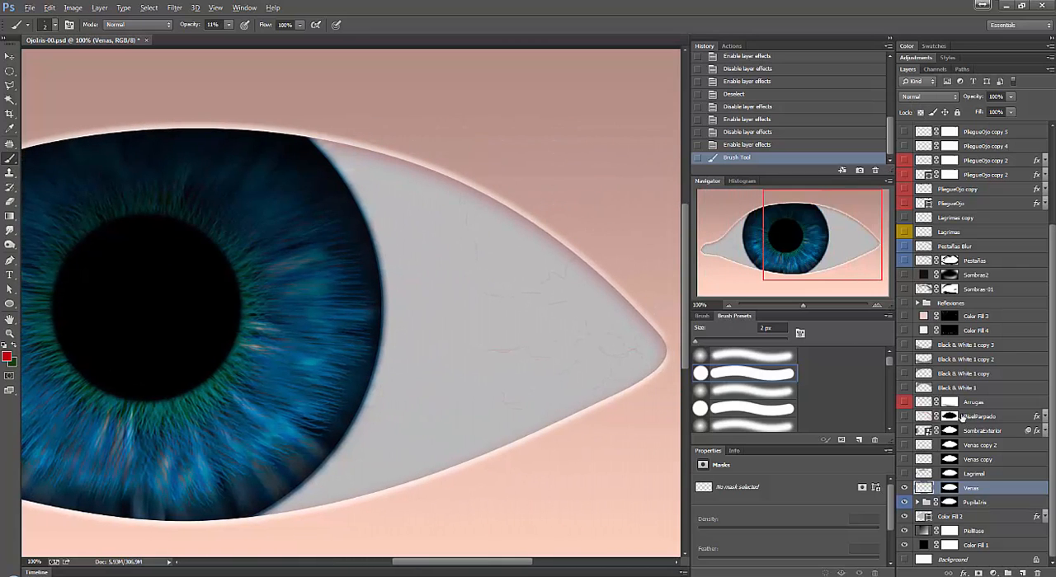
click(929, 97)
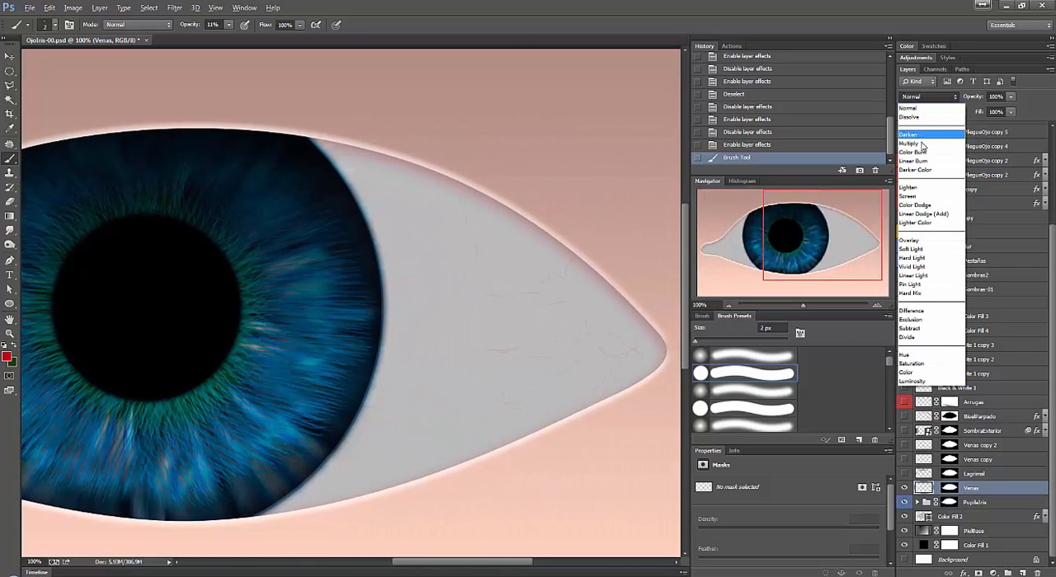
click(920, 146)
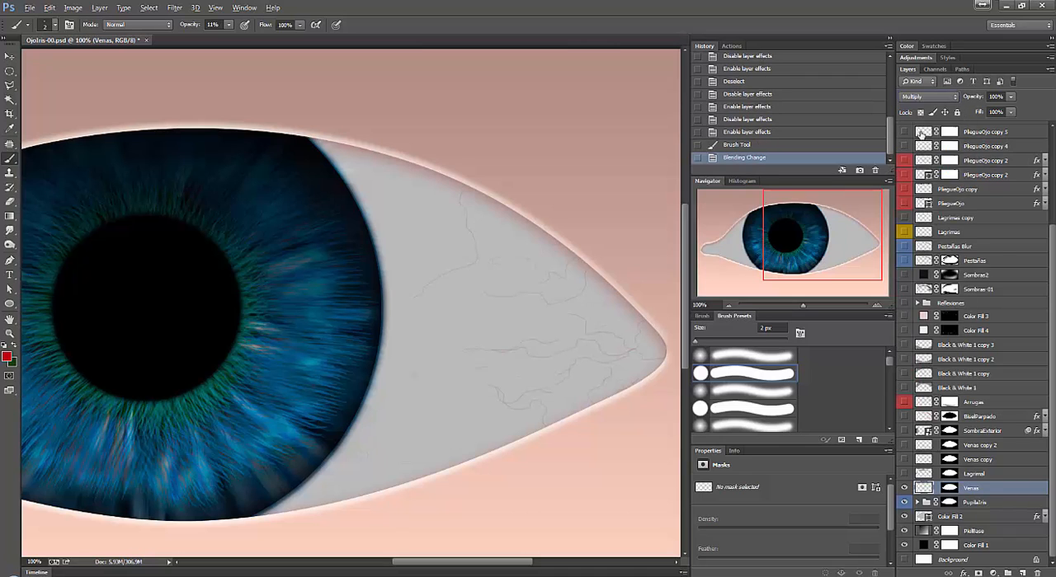
click(926, 97)
click(915, 43)
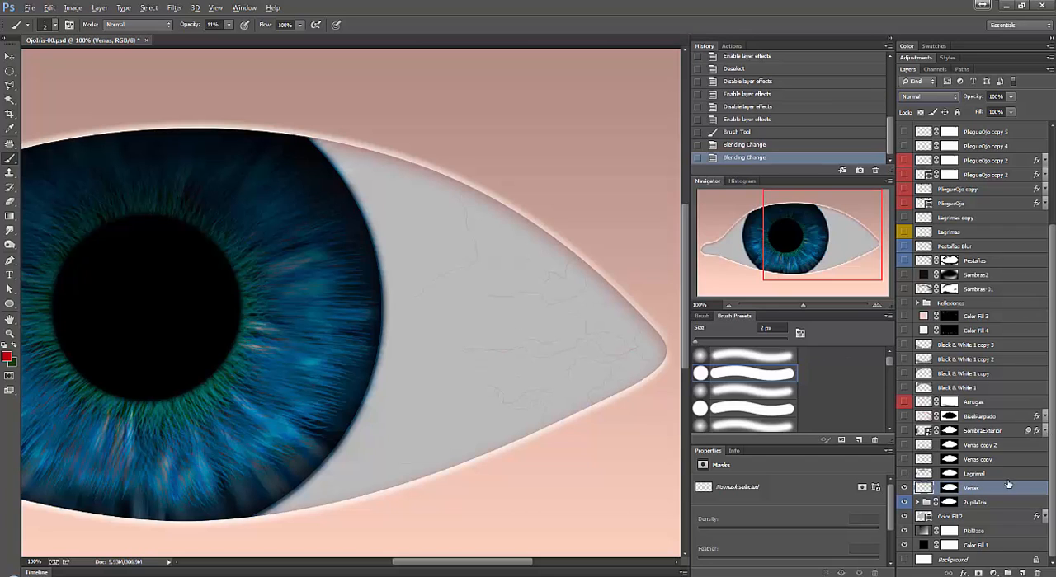
Review the Lagrimal layer at both eye corners, and add a new layer above it with Lagrimal hidden.
click(908, 474)
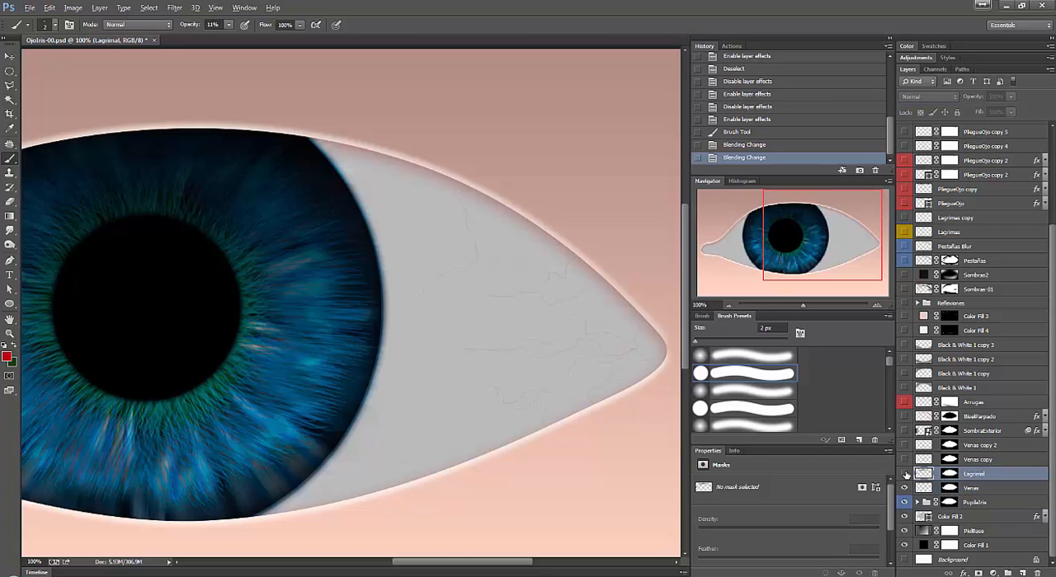
click(904, 475)
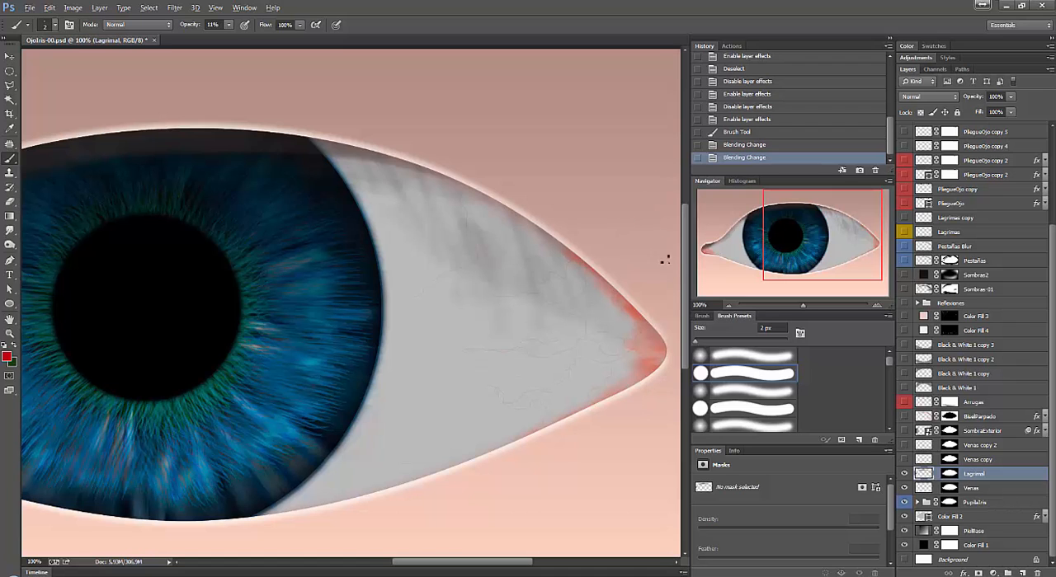
drag(498, 566, 407, 568)
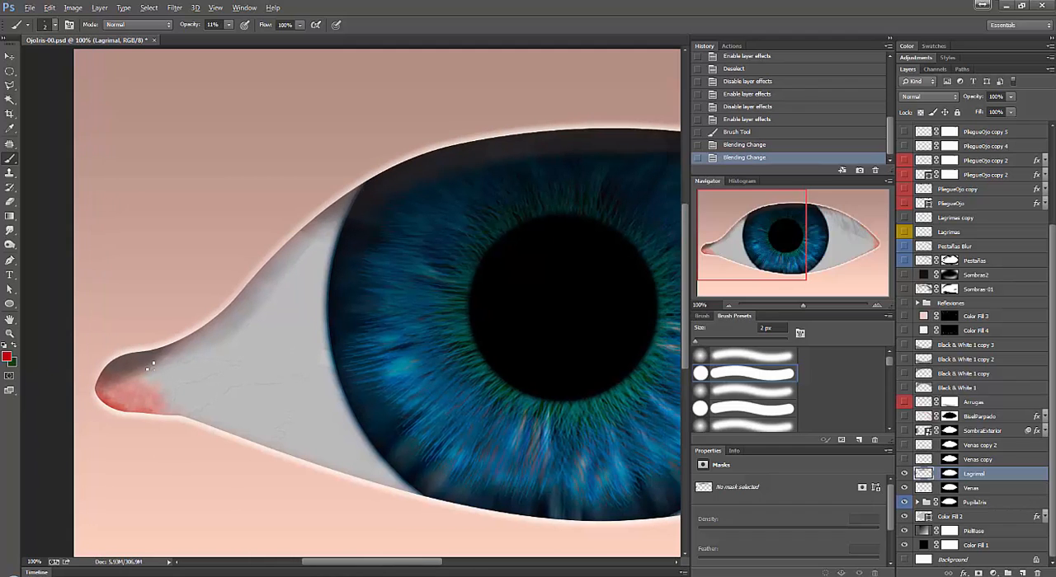
click(1023, 572)
click(904, 488)
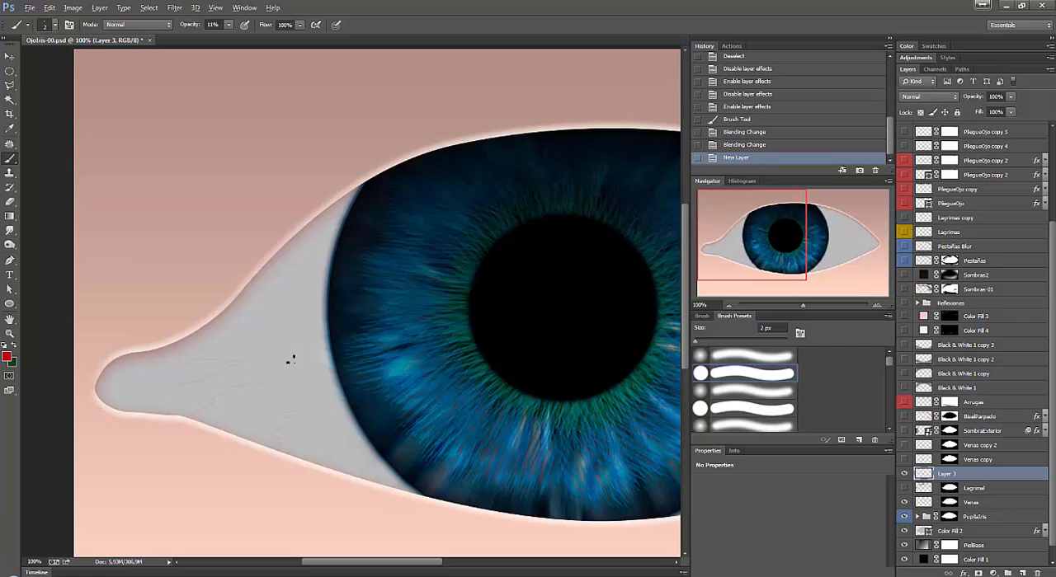
Choose the textured 60 px brush preset and enlarge it to 83 px.
right_click(273, 287)
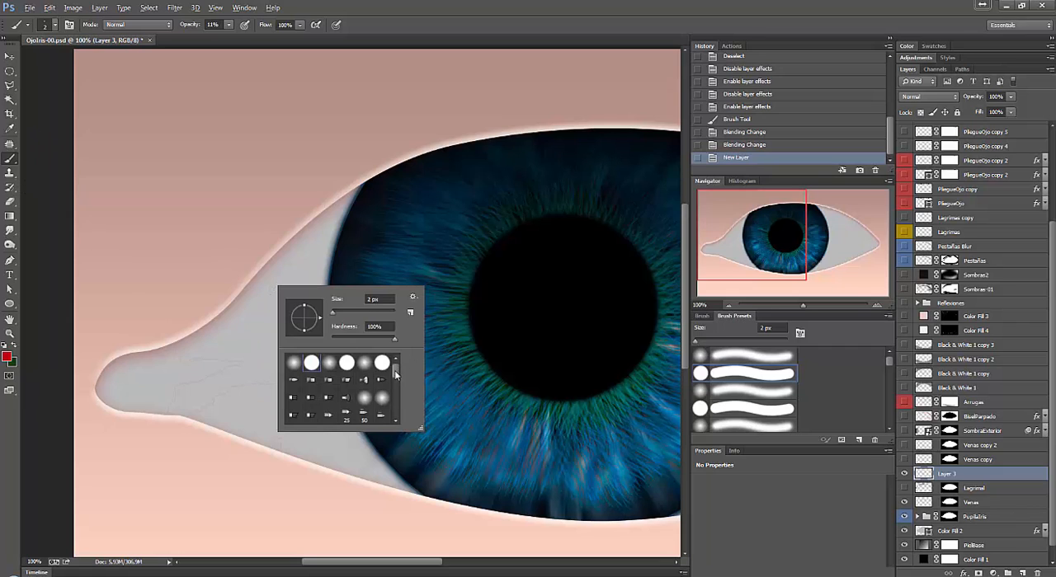
drag(396, 374, 395, 401)
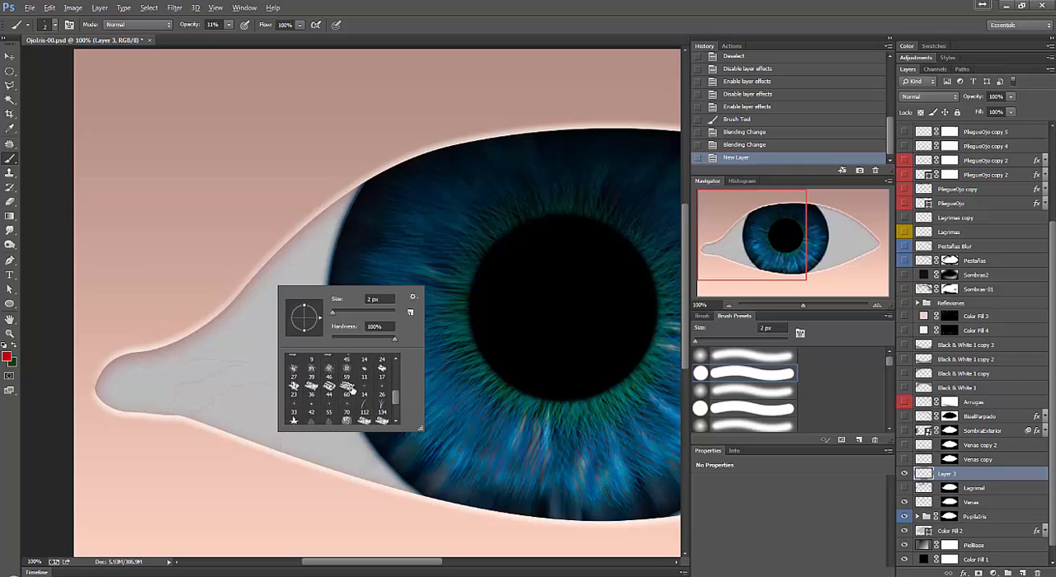
click(348, 388)
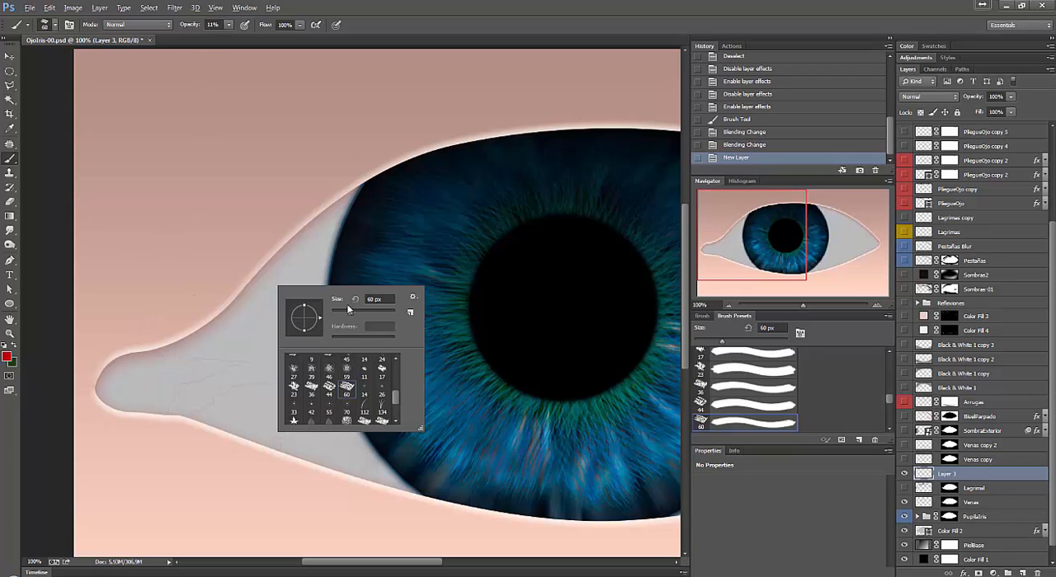
drag(354, 313, 357, 311)
Paint overlapping red textured strokes across the tear duct at the eye's inner corner on the new layer.
click(107, 388)
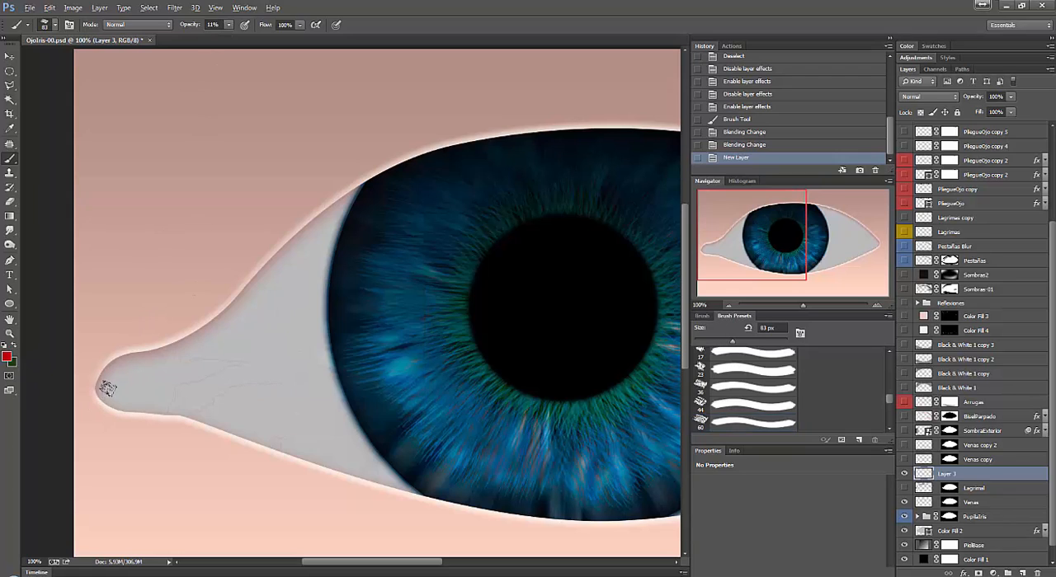
mouse_move(115, 395)
mouse_down()
mouse_move(127, 373)
mouse_move(96, 362)
mouse_move(105, 400)
mouse_up()
mouse_move(96, 379)
mouse_down()
mouse_move(131, 389)
mouse_move(146, 404)
mouse_move(141, 434)
mouse_move(122, 404)
mouse_up()
drag(123, 404, 169, 409)
mouse_move(130, 376)
mouse_down()
mouse_move(105, 366)
mouse_move(91, 381)
mouse_move(123, 382)
mouse_up()
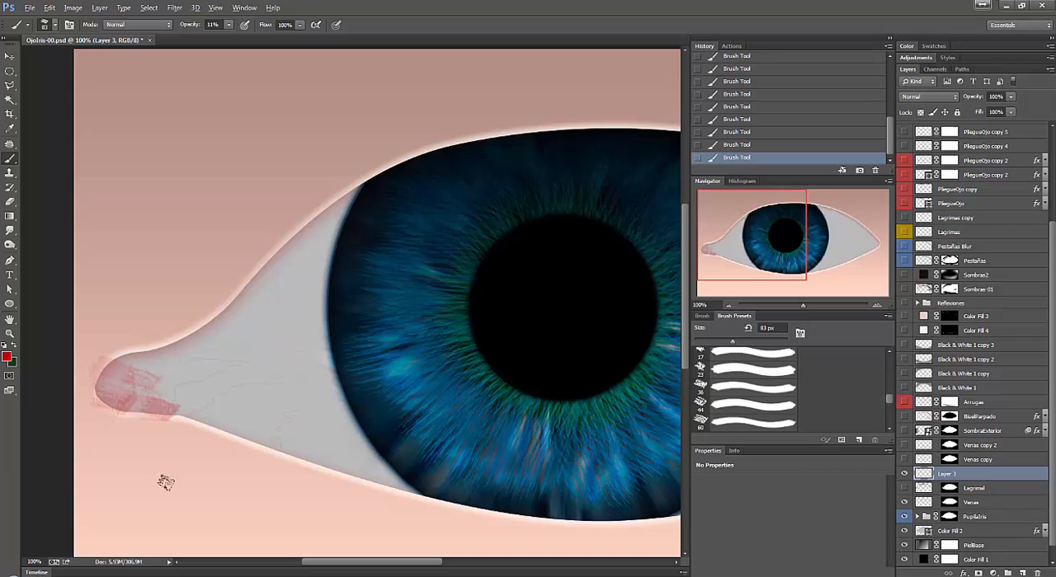
Set the foreground color to the skin tone c6a89b, sampled from the skin above the inner corner.
click(8, 357)
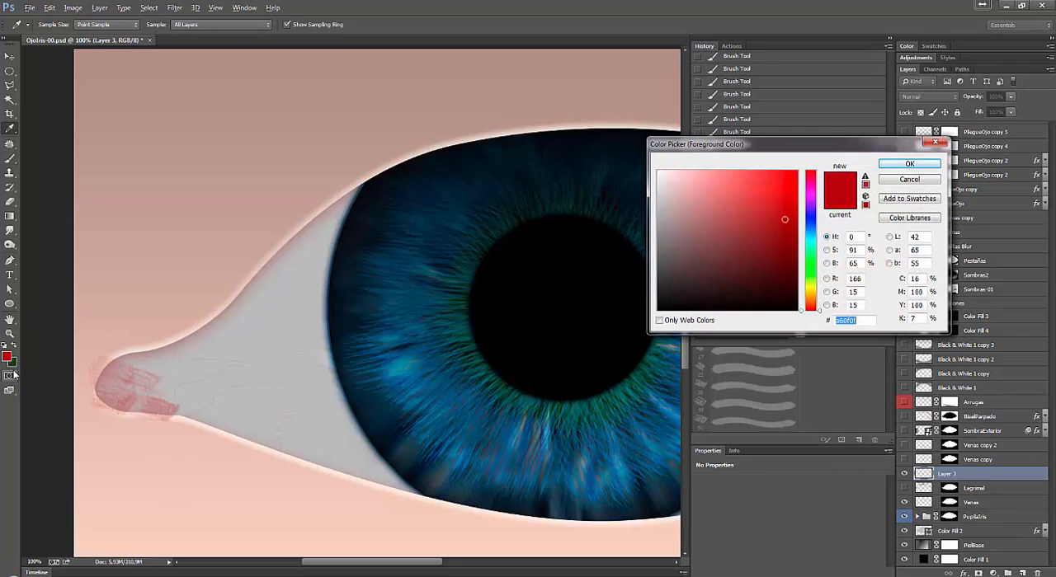
click(198, 327)
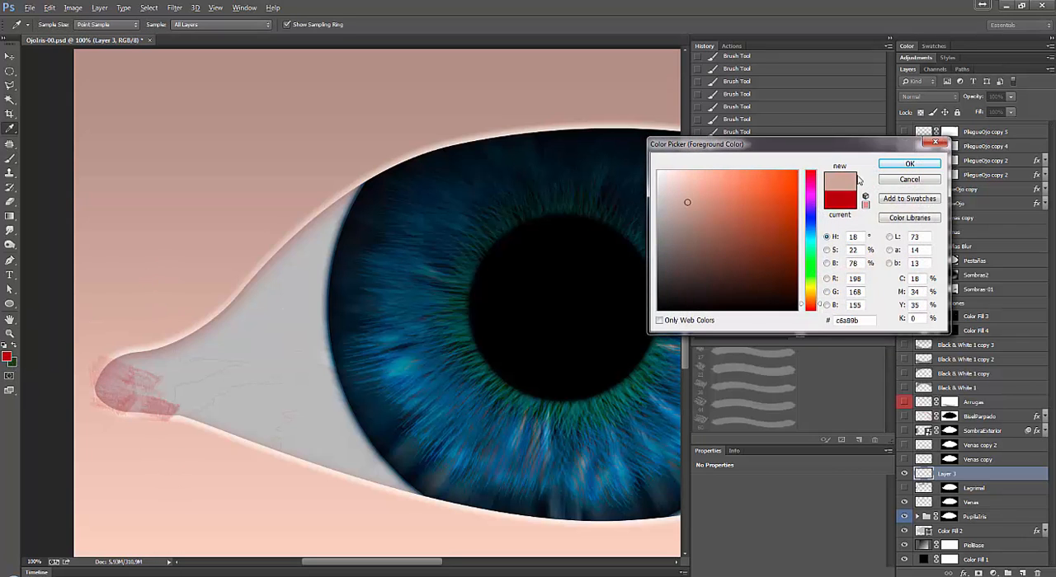
click(909, 163)
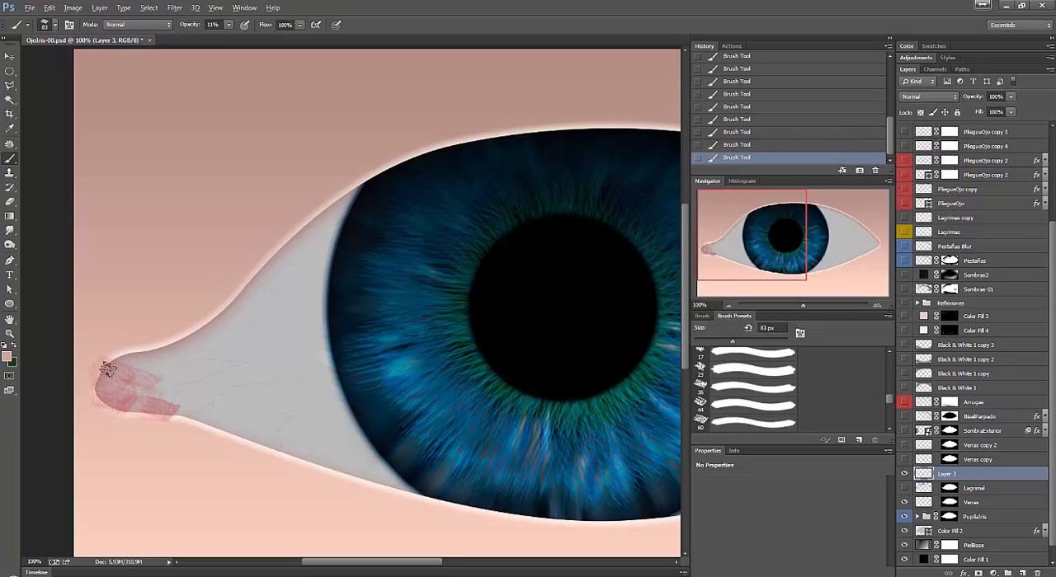
Paint translucent skin-toned strokes over the upper tear duct on Layer 3, resampling colors from the artwork between strokes.
mouse_move(108, 369)
mouse_down()
mouse_move(132, 403)
mouse_move(134, 375)
mouse_move(118, 371)
mouse_move(141, 409)
mouse_move(112, 404)
mouse_move(120, 377)
mouse_move(103, 368)
mouse_move(88, 379)
mouse_move(90, 400)
mouse_move(118, 409)
mouse_move(135, 389)
mouse_move(103, 367)
mouse_move(85, 384)
mouse_move(128, 402)
mouse_up()
alt+click(184, 335)
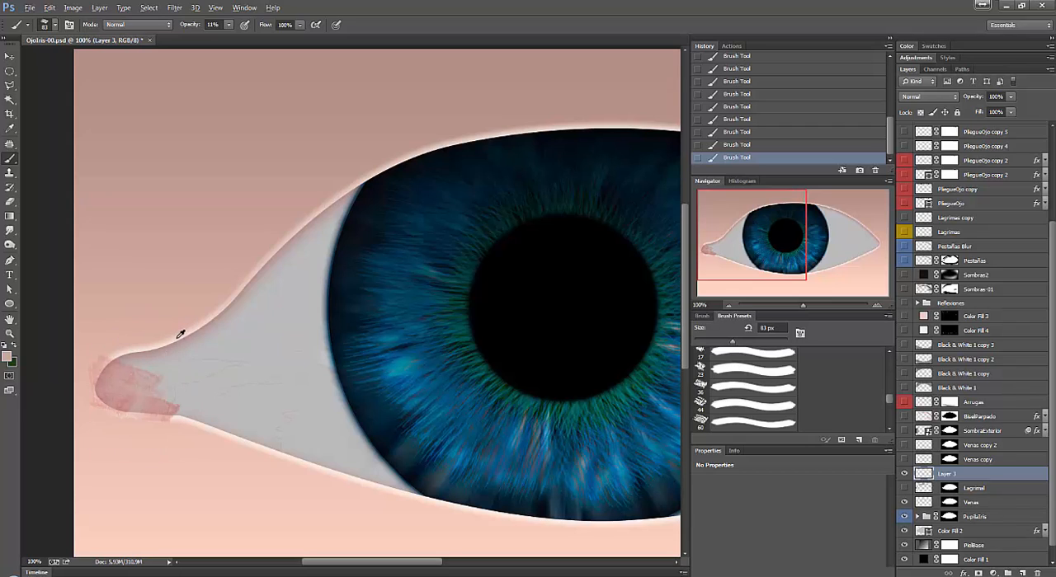
alt+click(120, 376)
mouse_move(130, 366)
mouse_down()
mouse_move(142, 417)
mouse_move(117, 404)
mouse_move(101, 371)
mouse_move(125, 366)
mouse_move(94, 374)
mouse_move(101, 391)
mouse_move(132, 387)
mouse_move(141, 408)
mouse_move(99, 369)
mouse_up()
key(v)
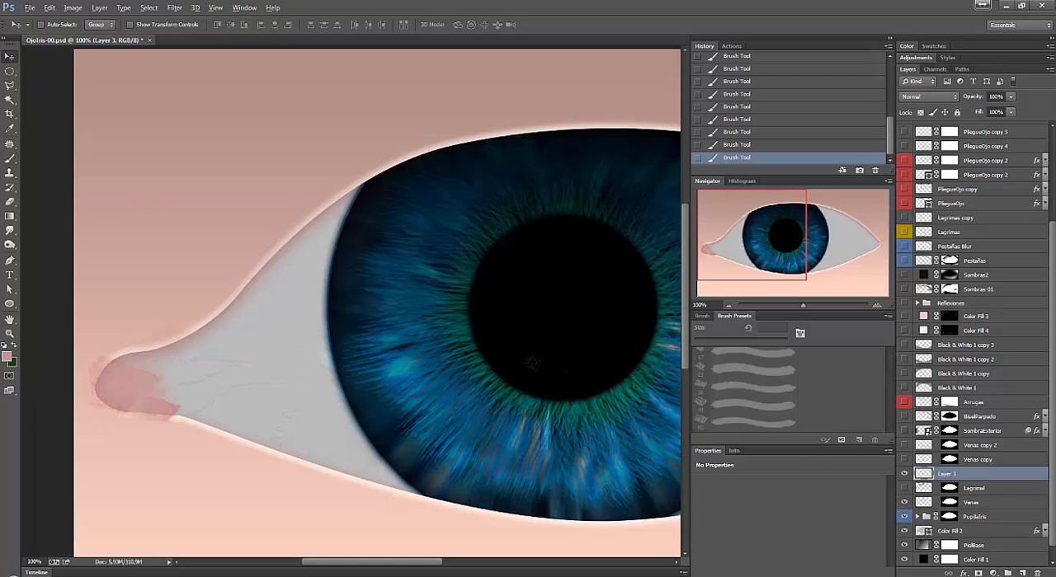
Show Lagrimal in place of Layer 3 and set the foreground color to a dark brown for the tear duct's shadow.
click(904, 477)
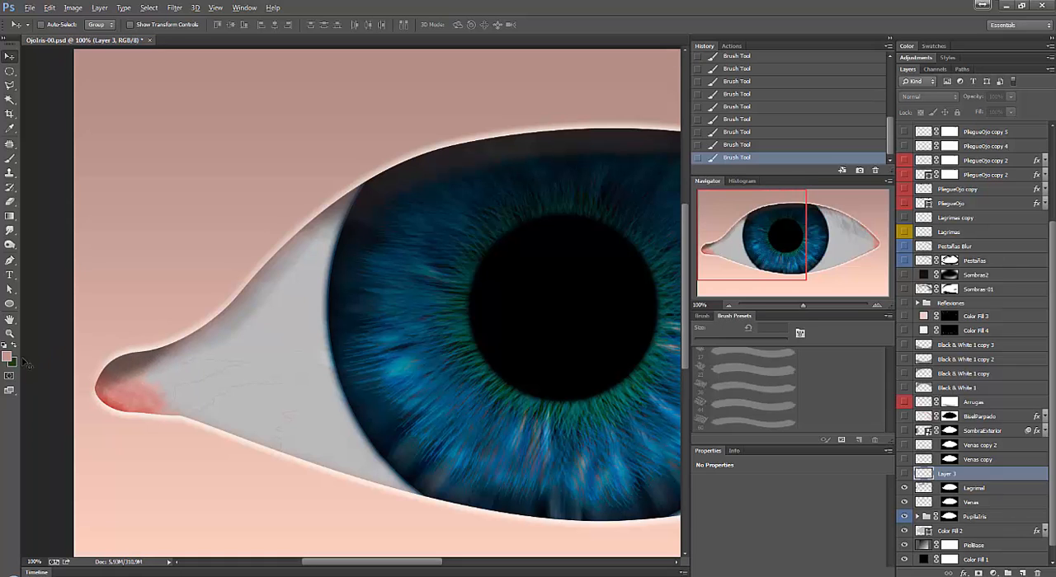
click(7, 359)
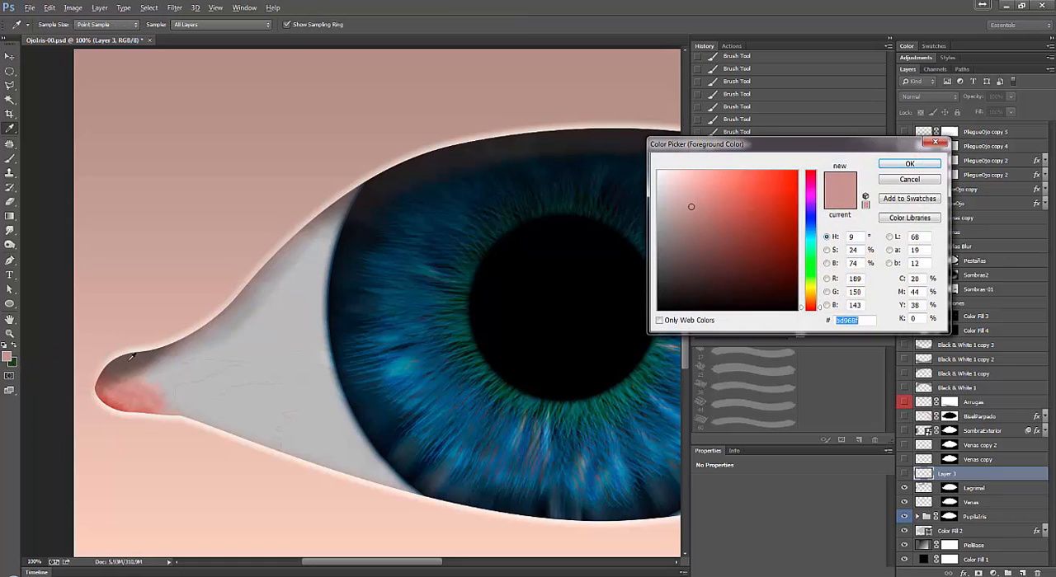
click(762, 216)
click(909, 163)
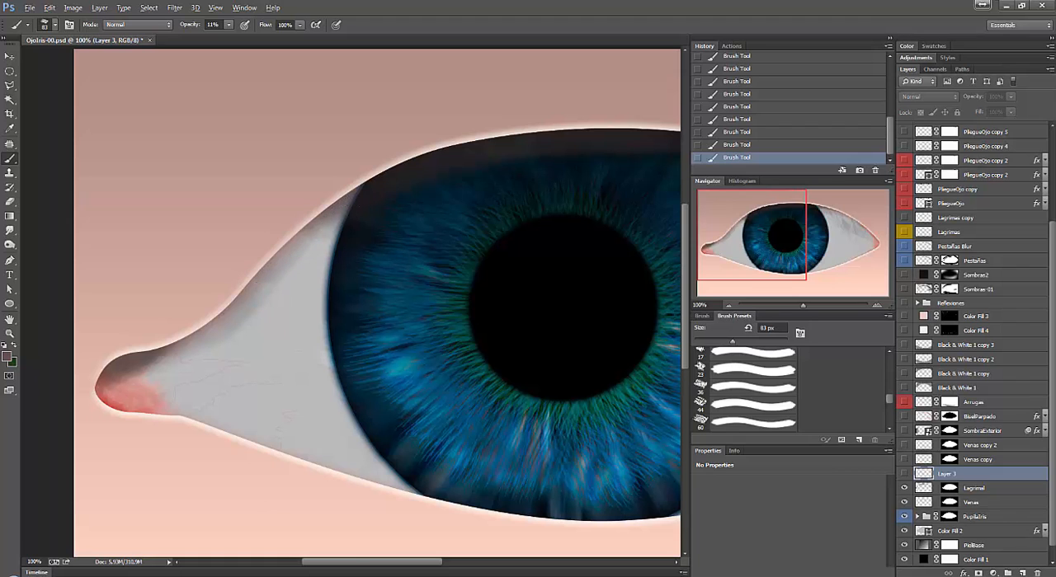
Delete the practice Layer 3 and toggle Lagrimal off and on to compare its effect at the eye's outer corner.
drag(343, 562, 471, 564)
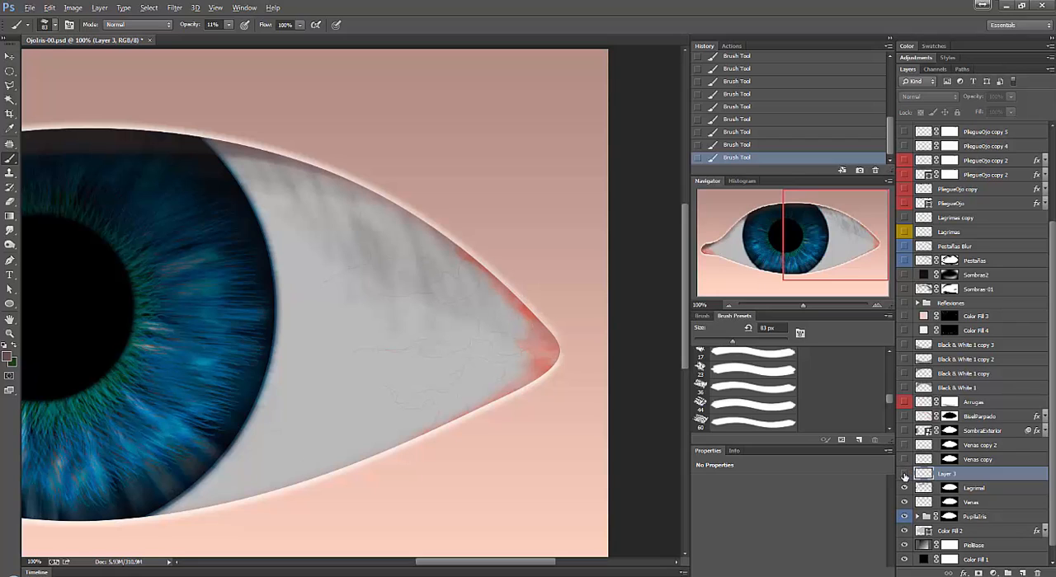
click(905, 475)
click(904, 476)
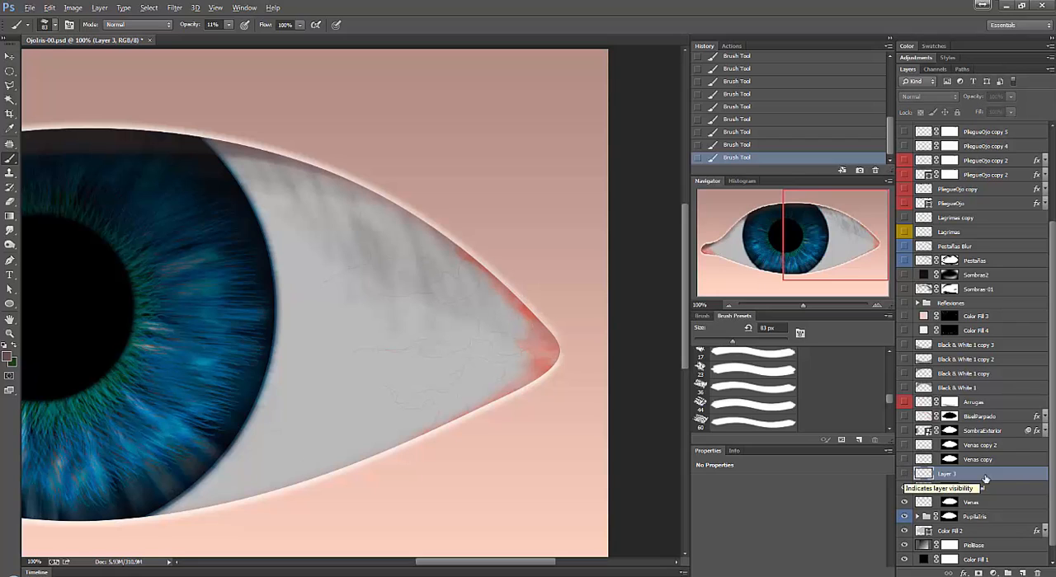
drag(998, 475, 1040, 573)
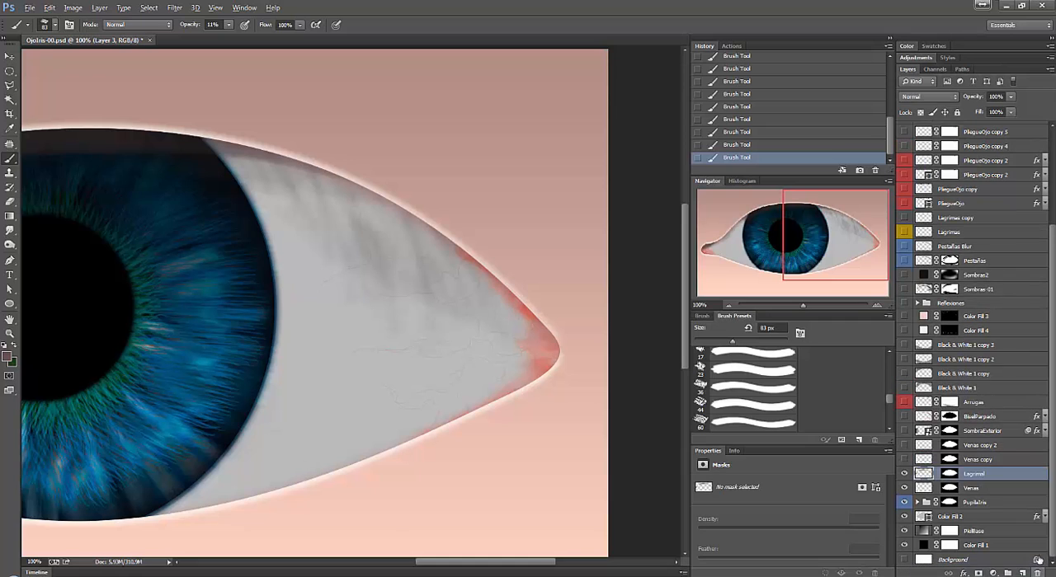
click(904, 474)
click(904, 474)
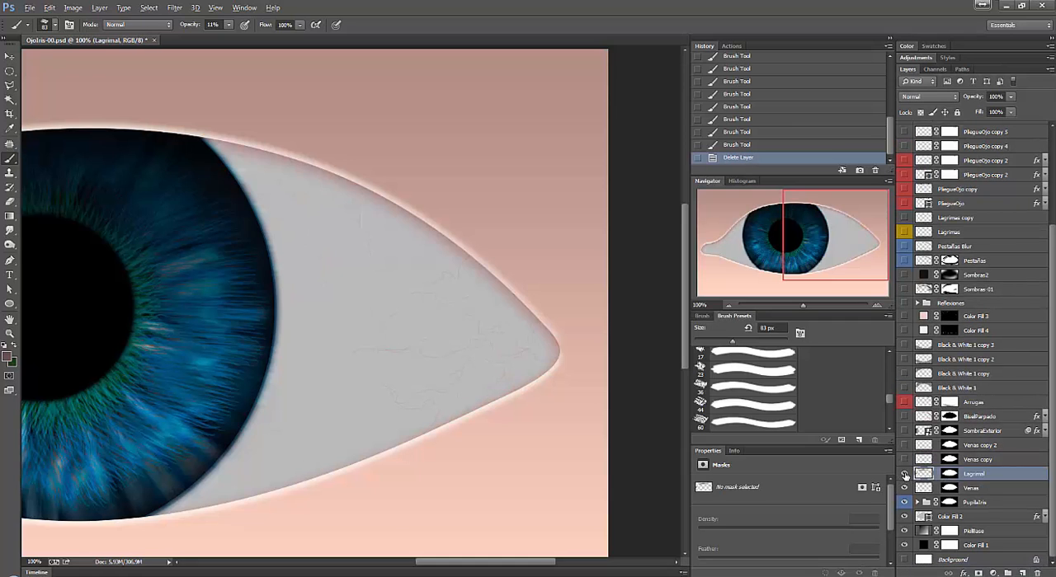
Switch to full-screen view and make the Venas copy and Venas copy 2 vein layers visible.
drag(187, 218, 377, 196)
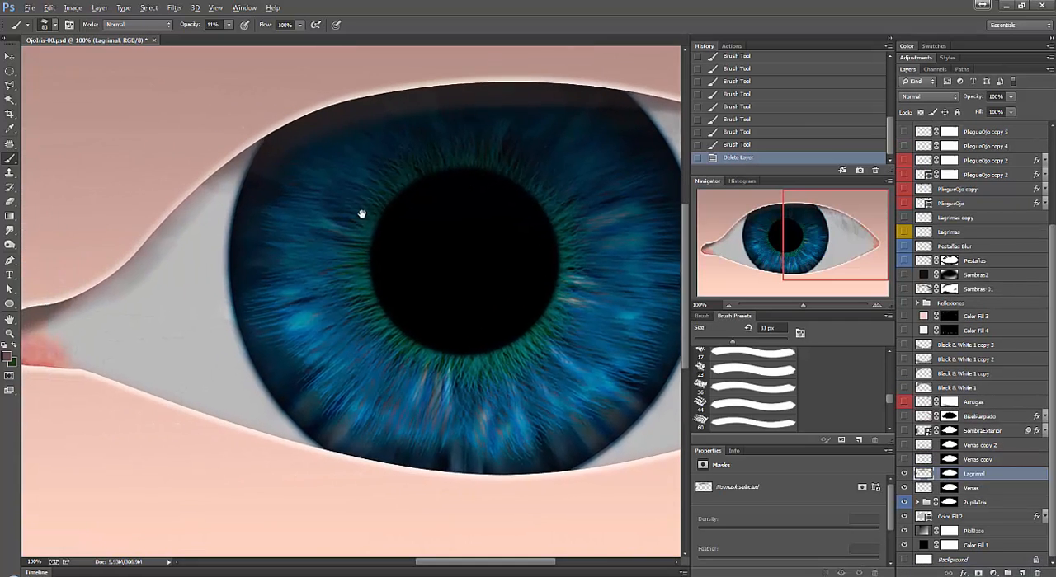
key(f)
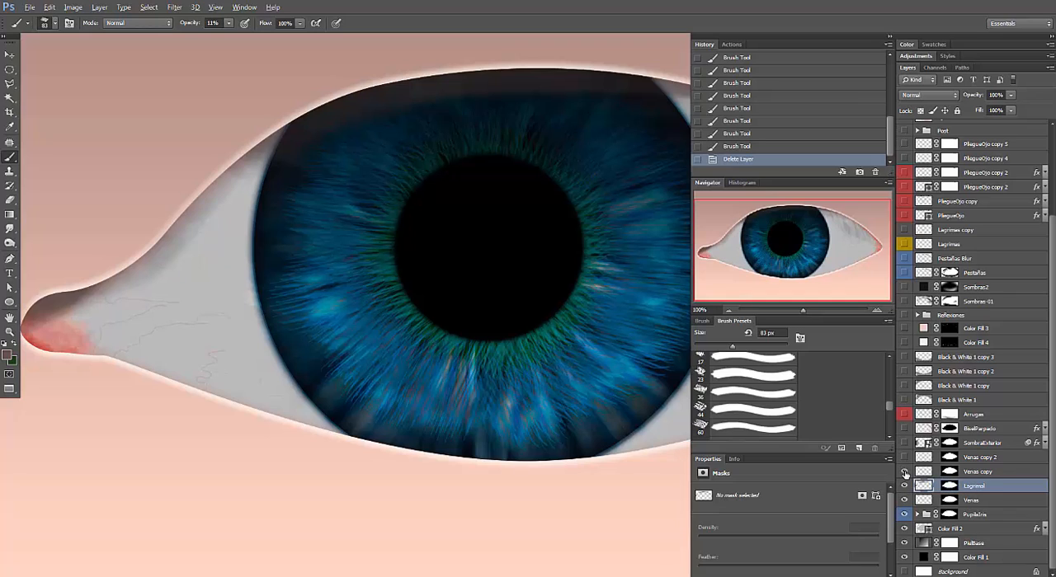
click(983, 475)
click(994, 458)
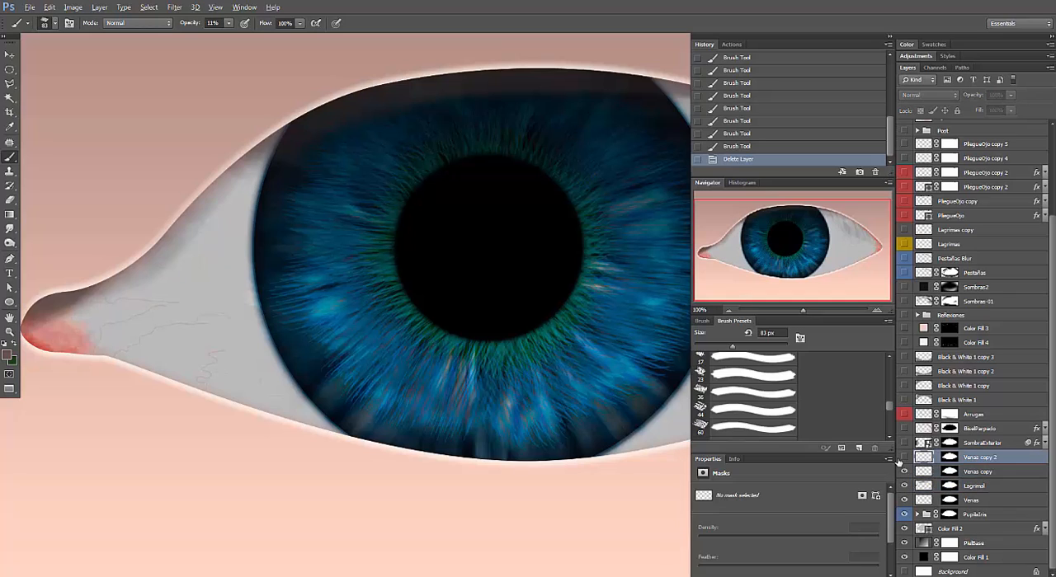
click(904, 459)
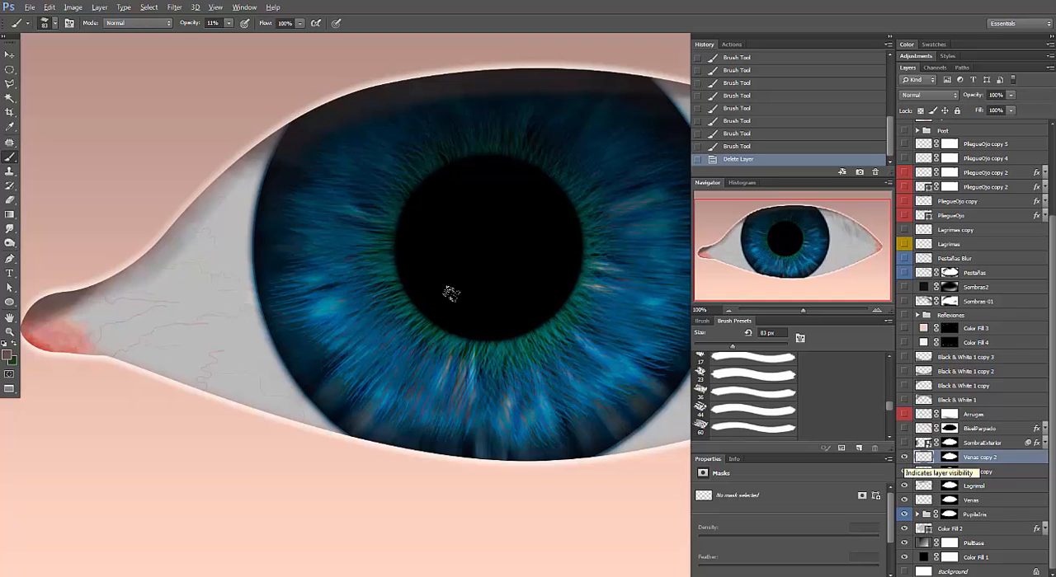
Make the SombraExterior layer visible, toggling it to compare its shading across the whole eye.
click(10, 57)
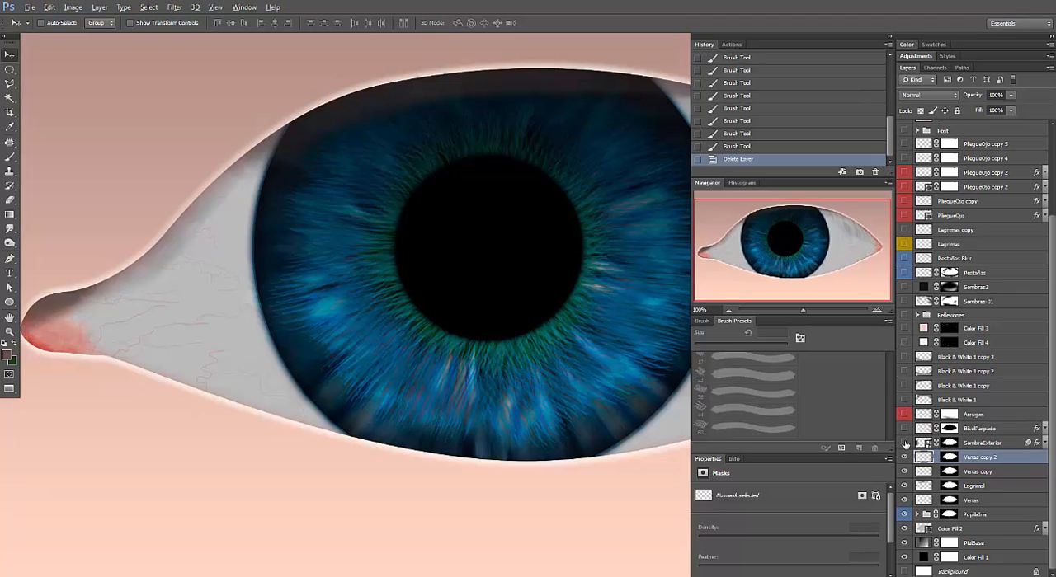
key(ctrl+minus)
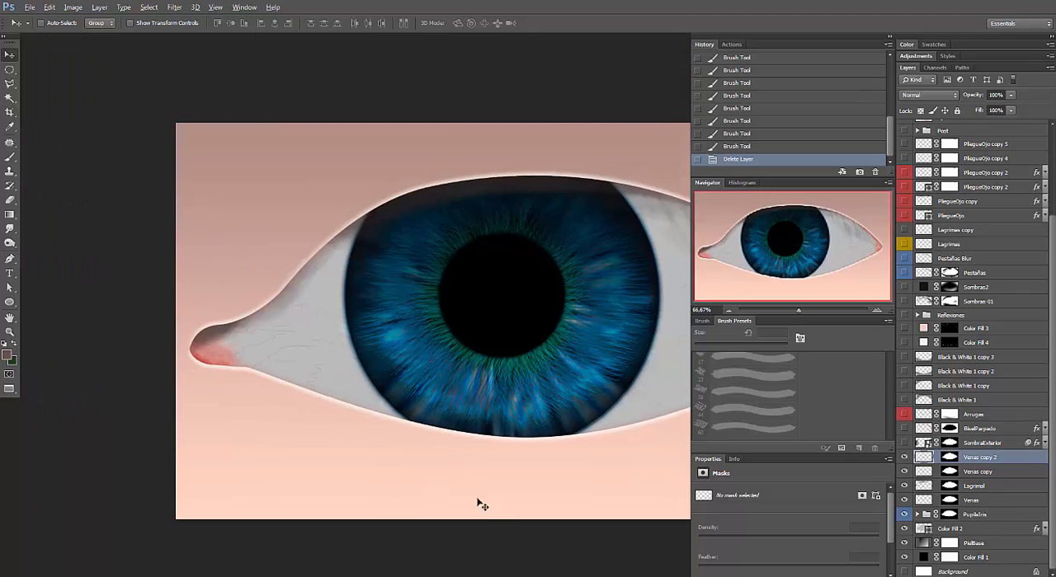
drag(426, 311, 255, 301)
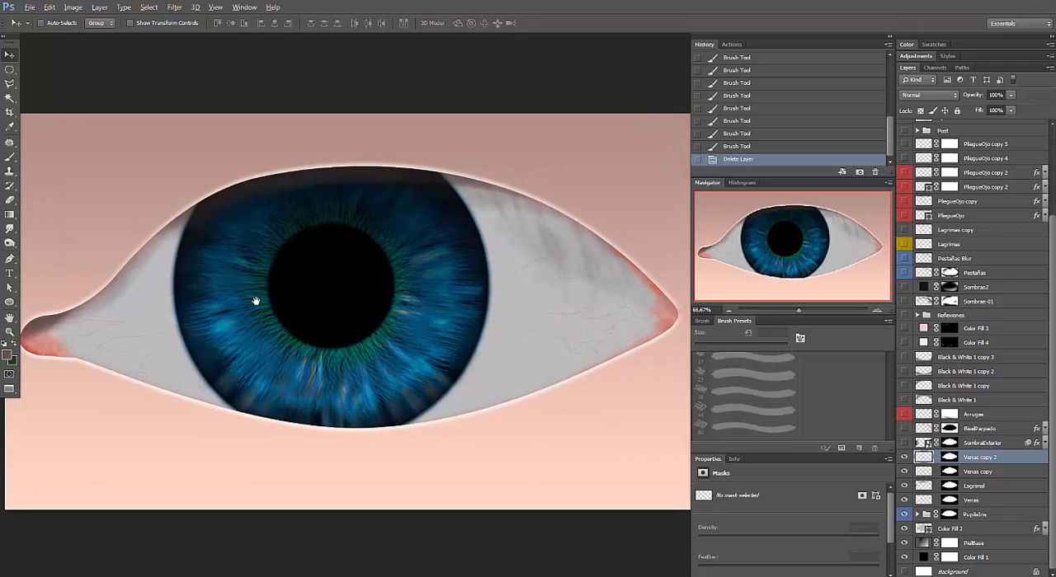
click(903, 442)
click(903, 443)
click(904, 443)
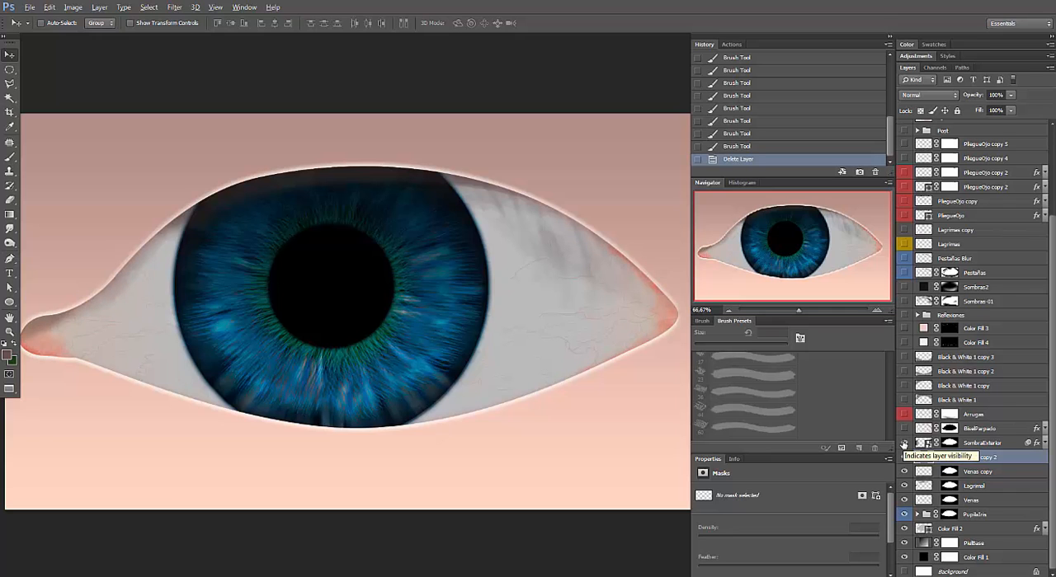
Collapse the side panels to clear the canvas, and expand the effects and smart filters of the SombraExterior layer.
key(f)
key(f)
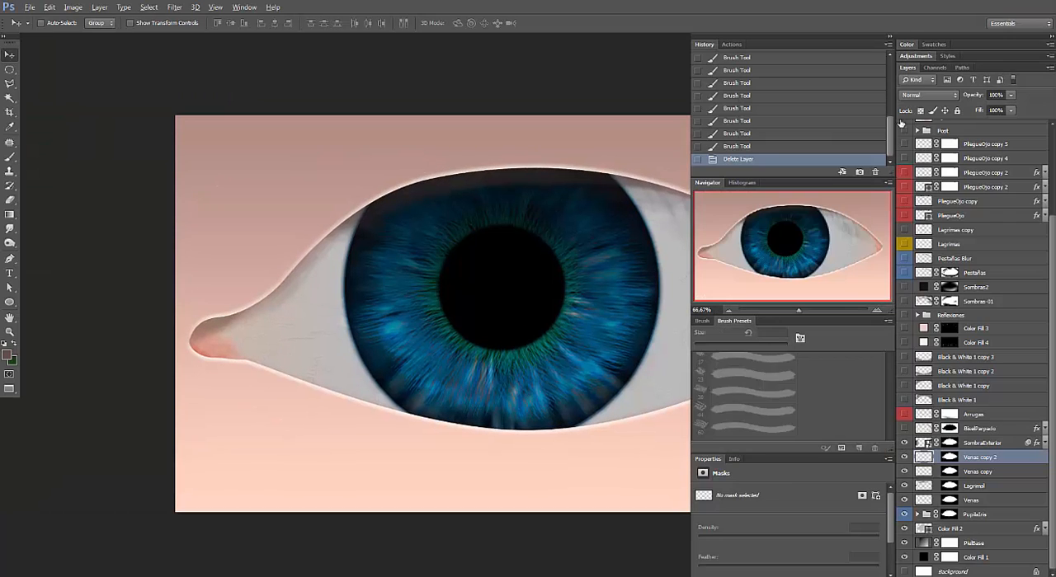
click(888, 38)
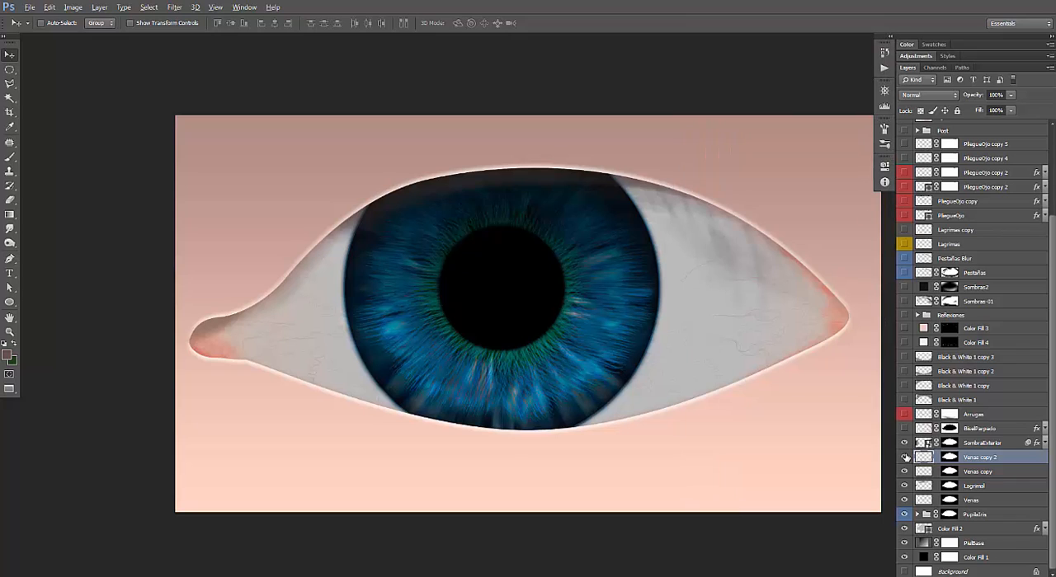
click(994, 444)
click(1045, 445)
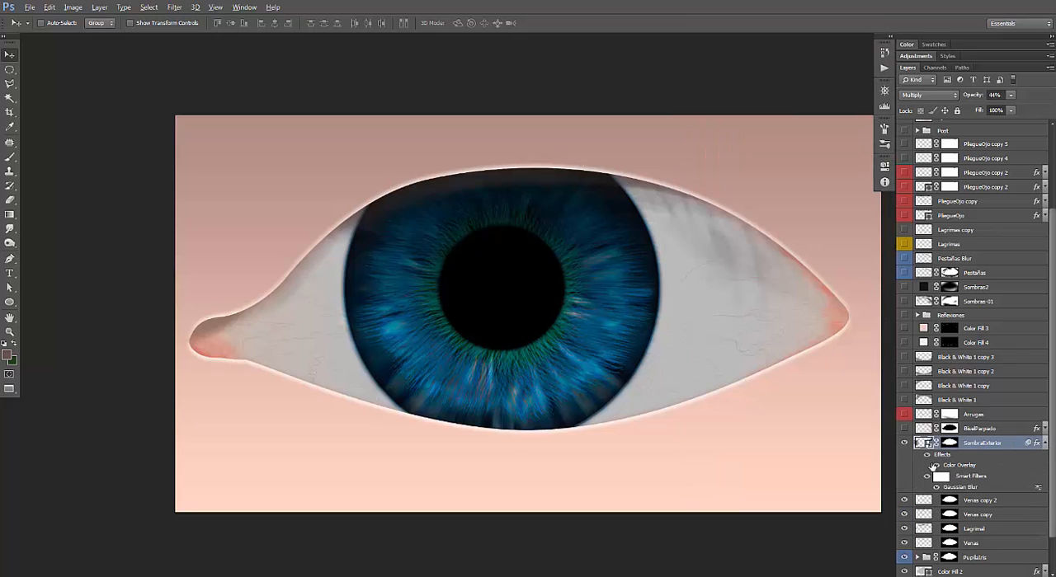
Compare SombraExterior with its effects off and on, and inspect its Color Overlay settings without changing them.
click(927, 455)
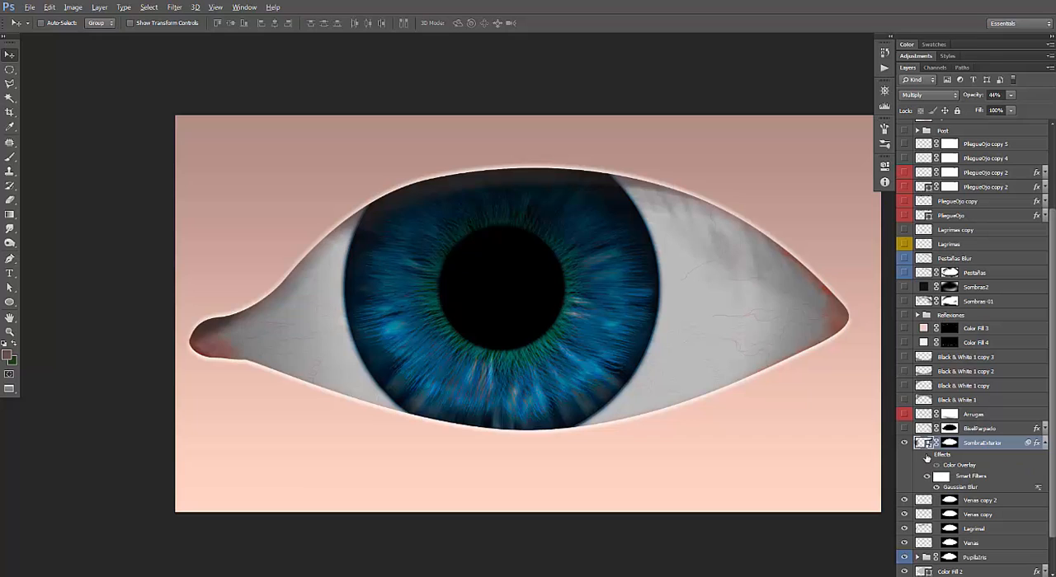
click(927, 456)
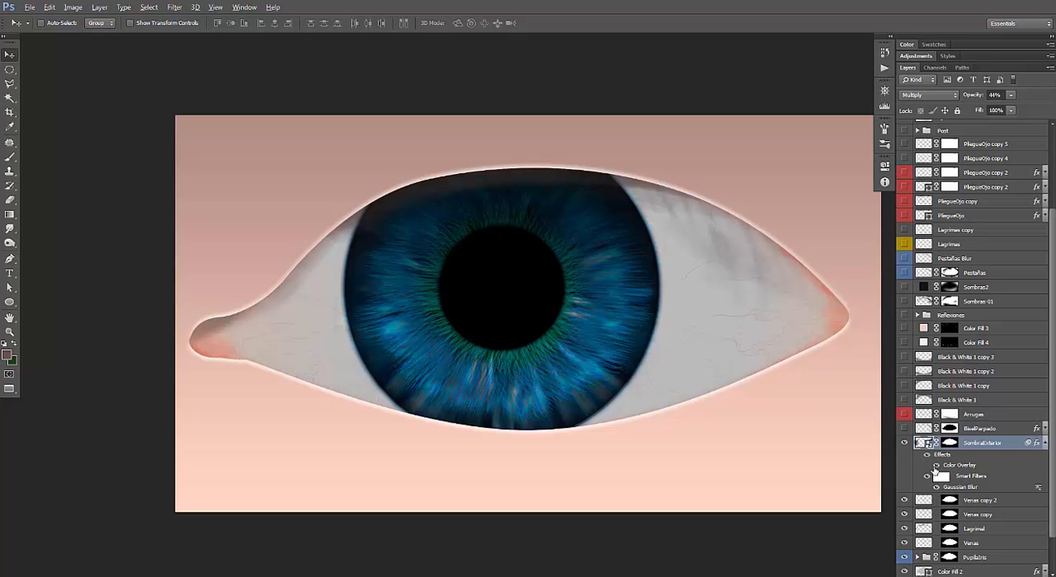
double_click(965, 465)
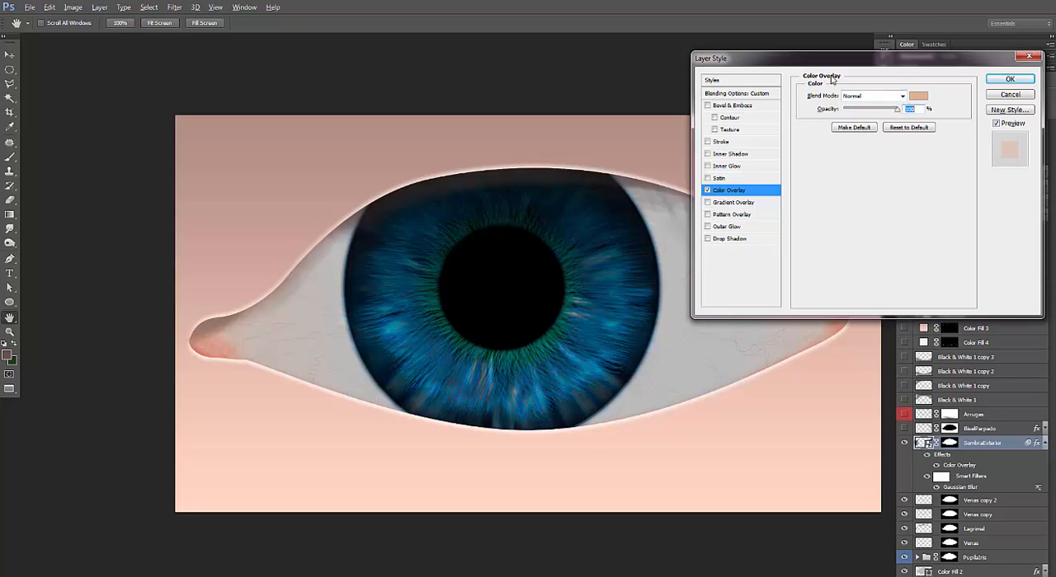
drag(833, 63, 848, 74)
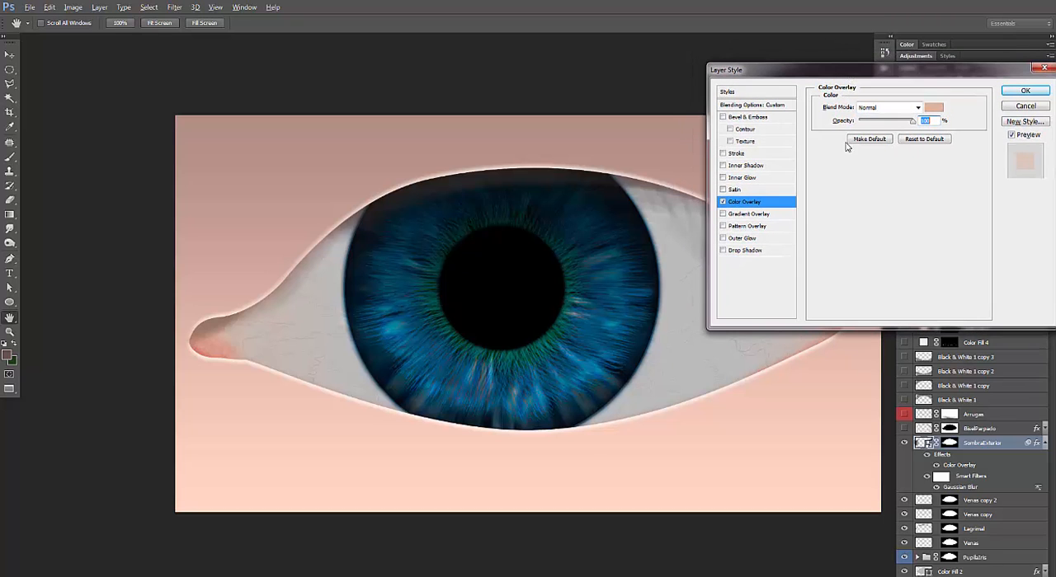
click(1023, 106)
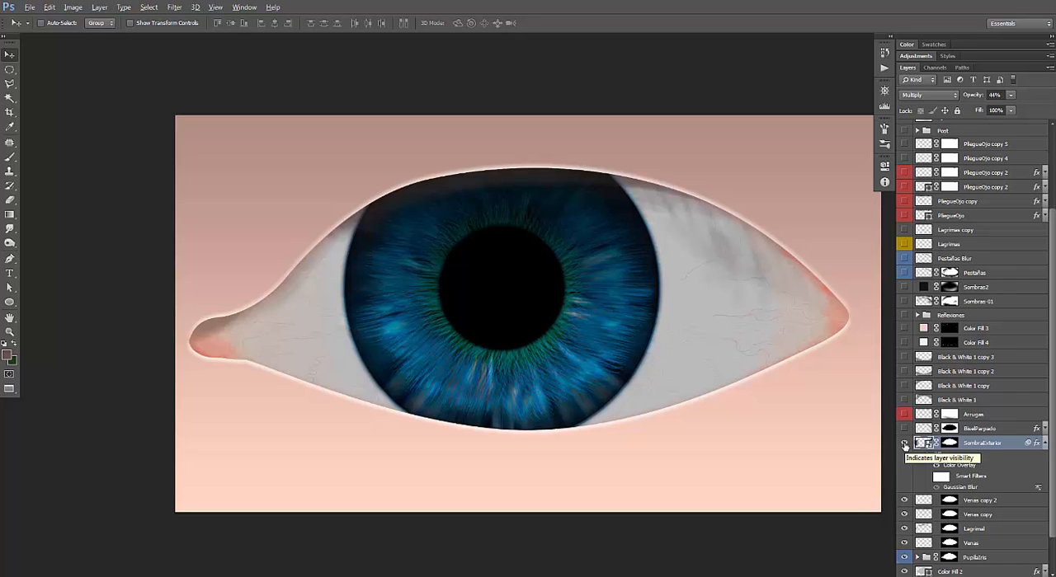
Isolate the SombraExterior layer by hiding all other layers, and toggle it to examine its shape.
scroll(933, 422, down, 2)
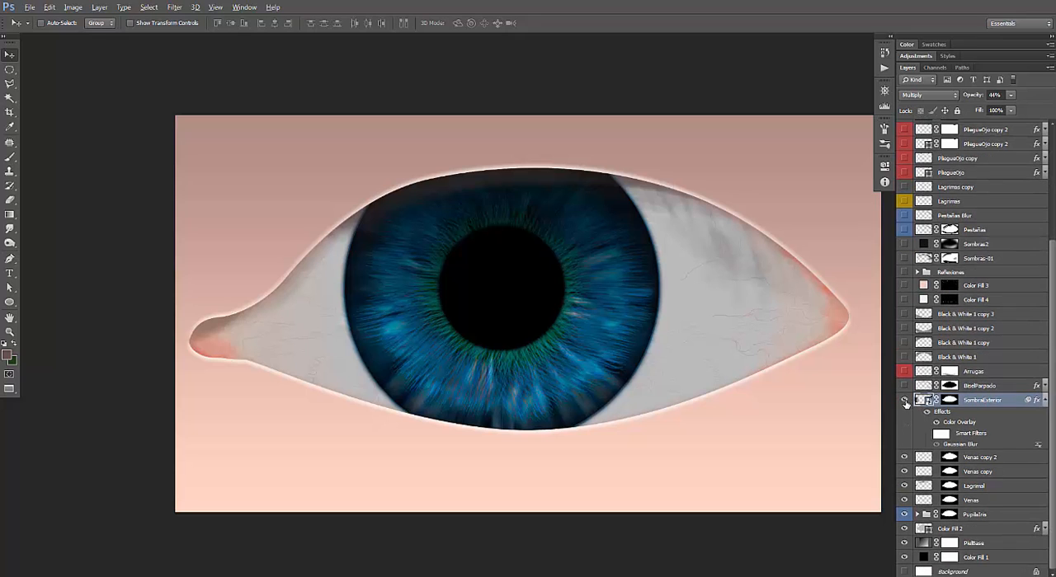
right_click(903, 401)
click(926, 423)
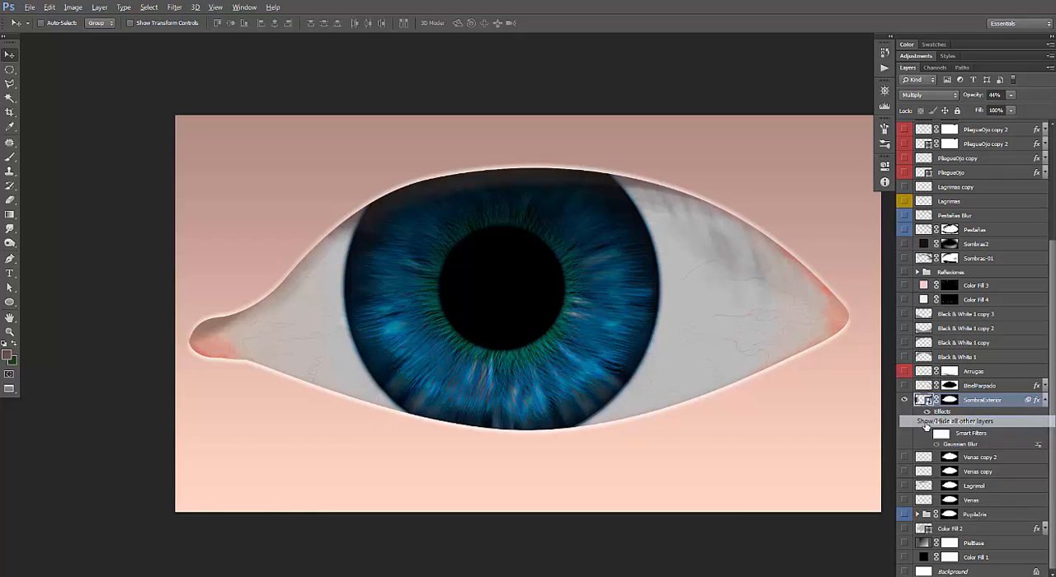
click(905, 402)
click(905, 402)
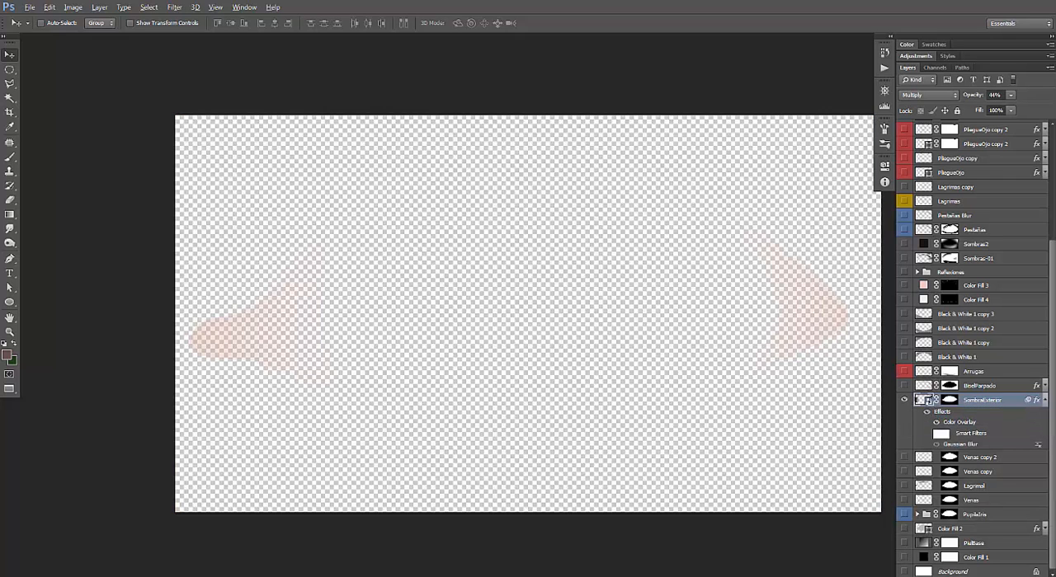
Show Background and the black Color Fill 1 behind SombraExterior, and compare its Color Overlay off and on.
click(904, 571)
click(904, 557)
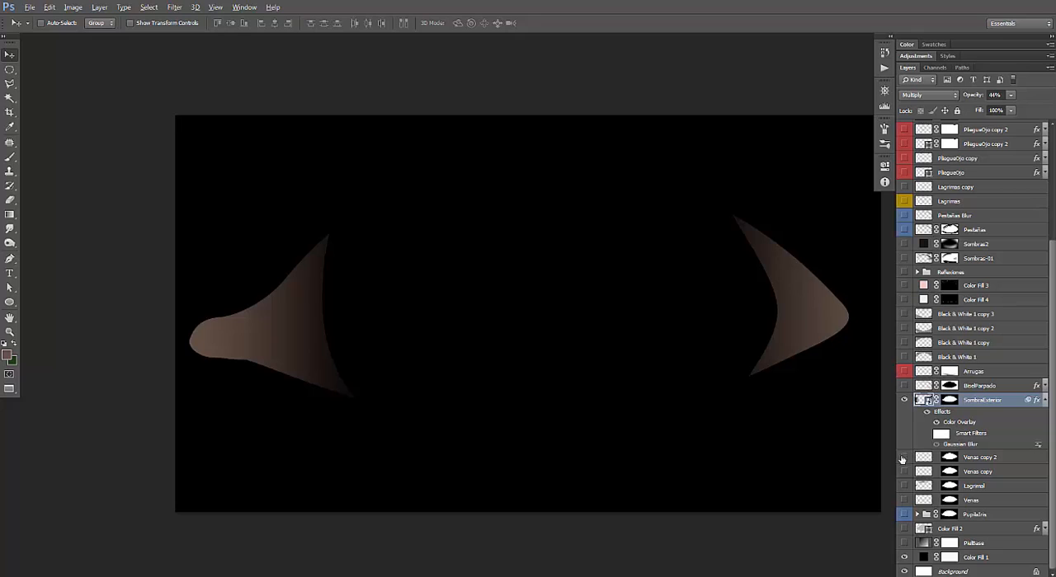
click(936, 423)
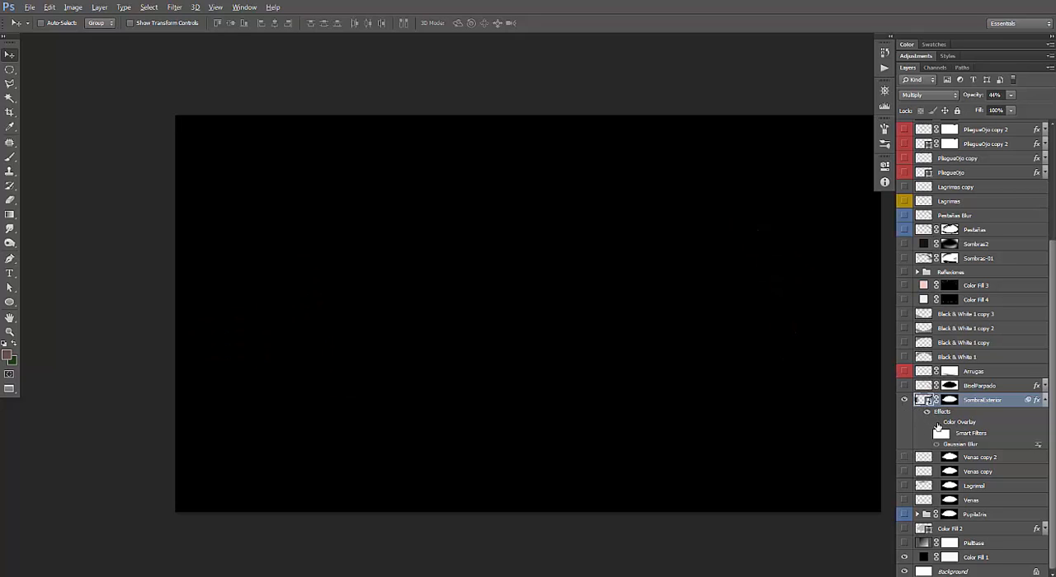
click(936, 422)
click(936, 422)
click(936, 422)
Show the layers from Venas copy 2 down to PielBase again, including every iris and pupil layer inside the PupilaIris group.
drag(904, 458, 902, 558)
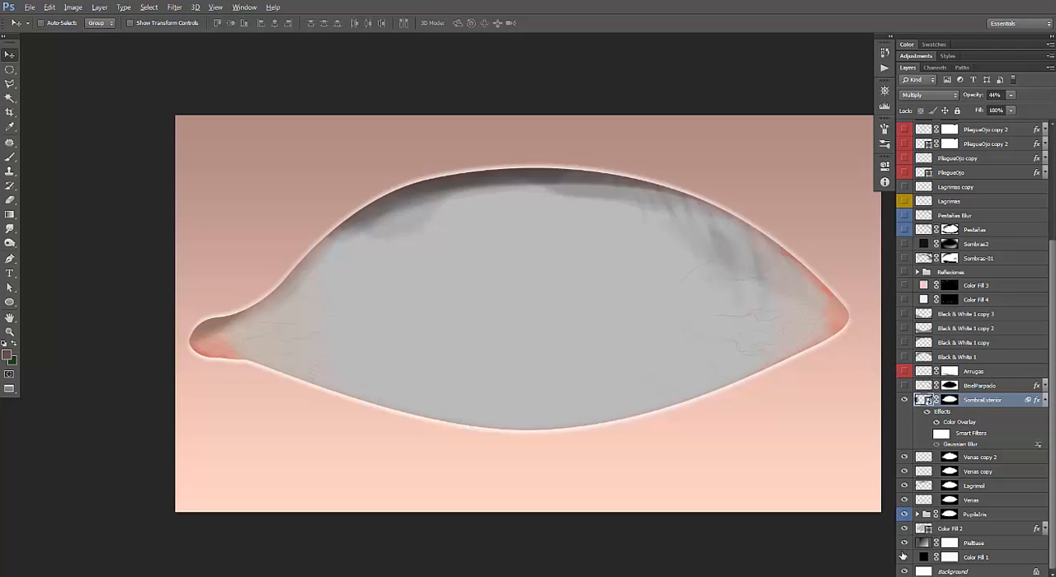
click(917, 514)
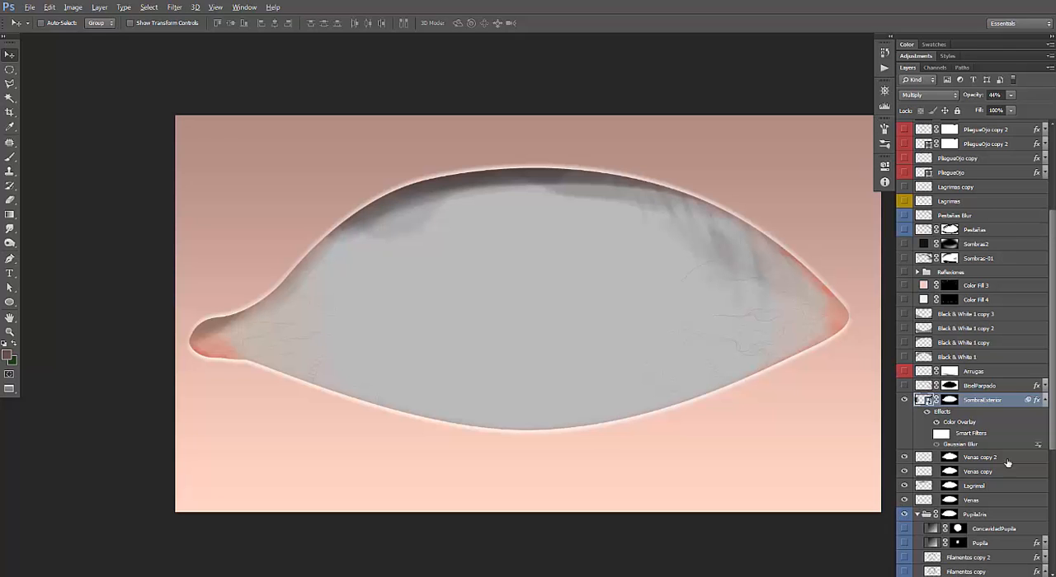
scroll(957, 395, down, 5)
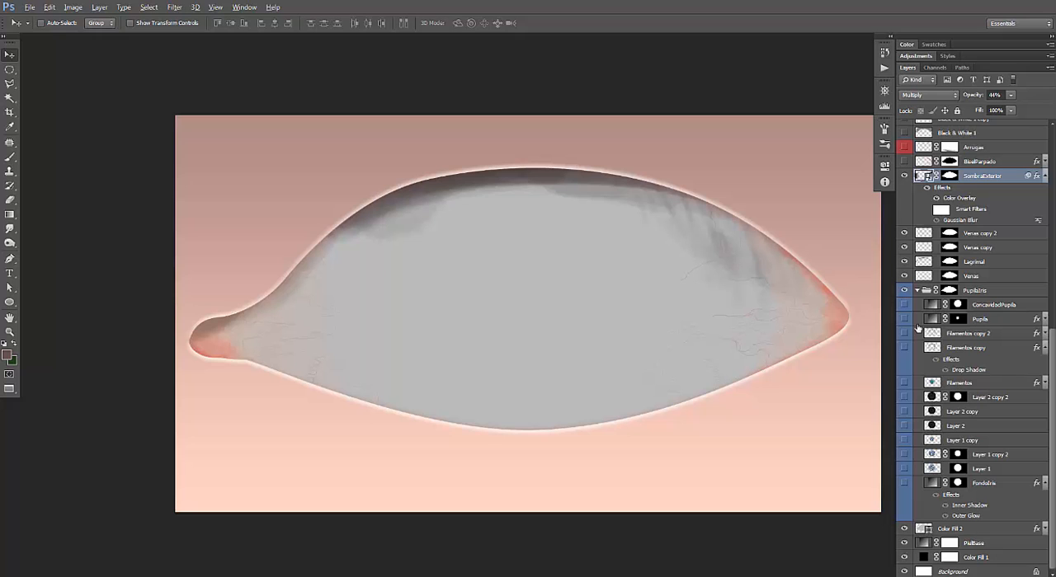
drag(904, 305, 901, 482)
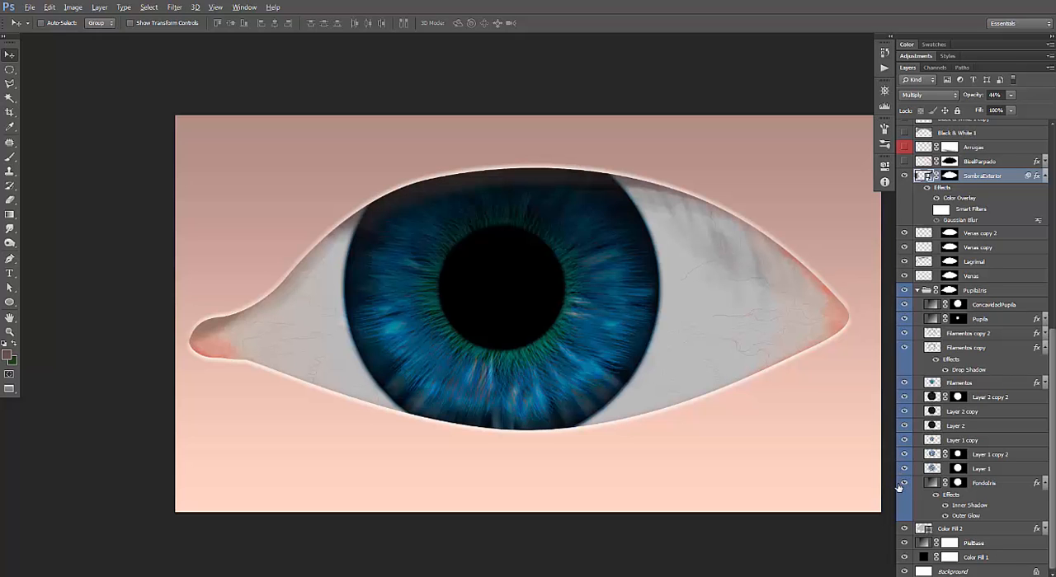
scroll(1051, 352, up, 5)
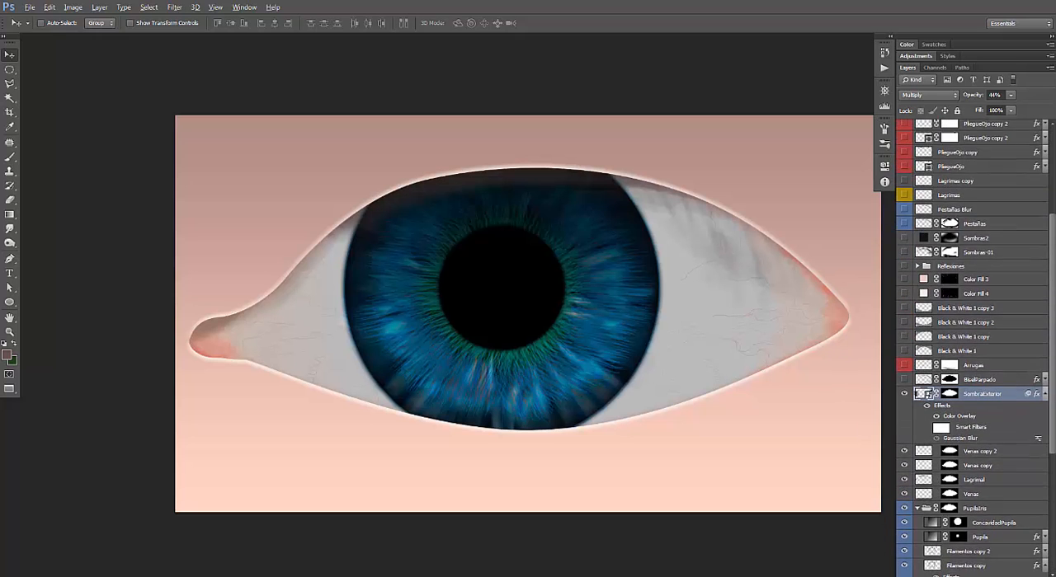
Compare the eye with the SombraExterior layer hidden and shown, leave it visible, and collapse its effects list.
scroll(926, 444, up, 1)
click(905, 402)
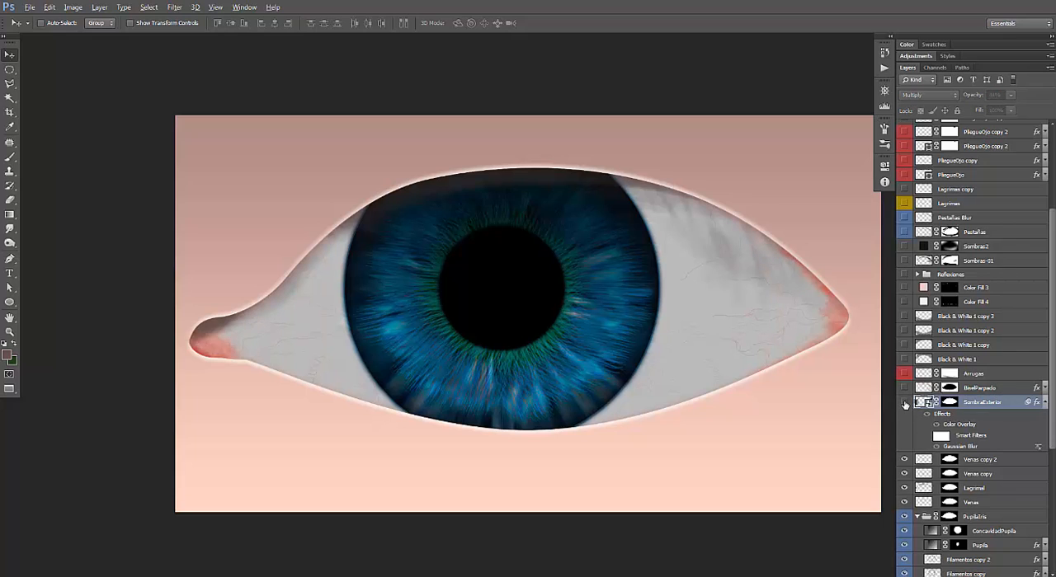
click(905, 403)
click(905, 404)
click(904, 403)
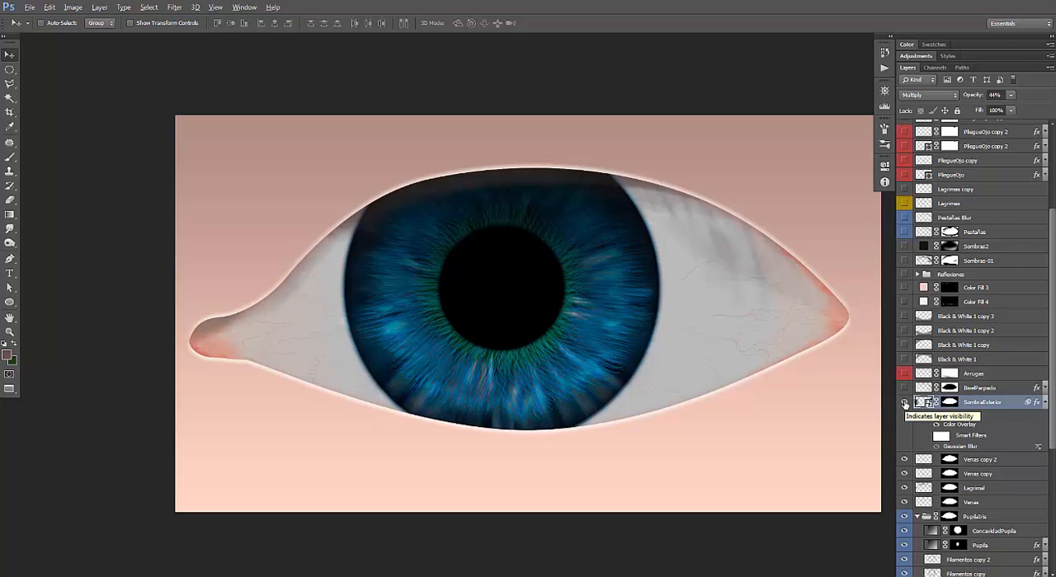
click(905, 403)
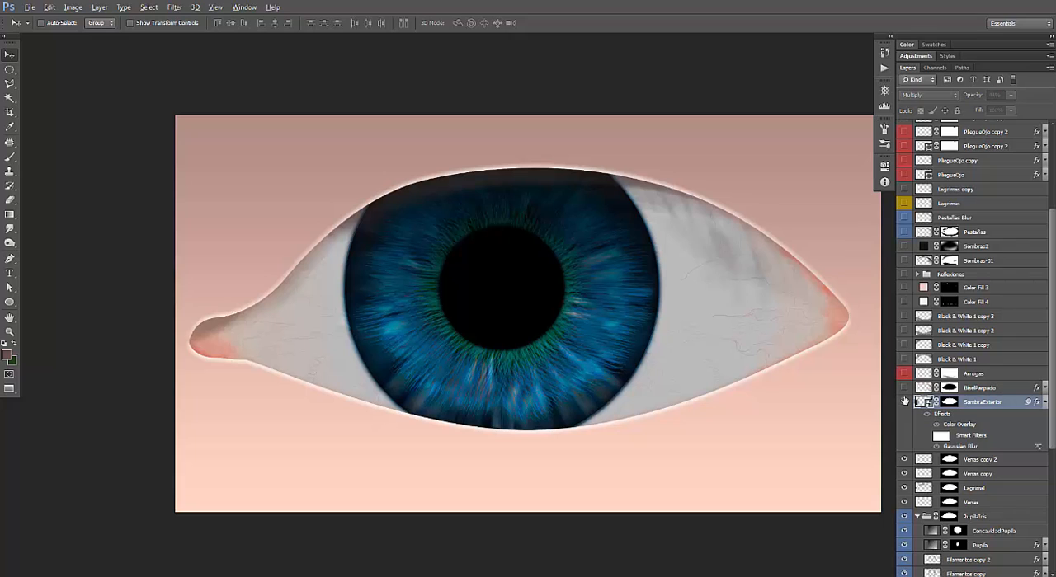
click(905, 403)
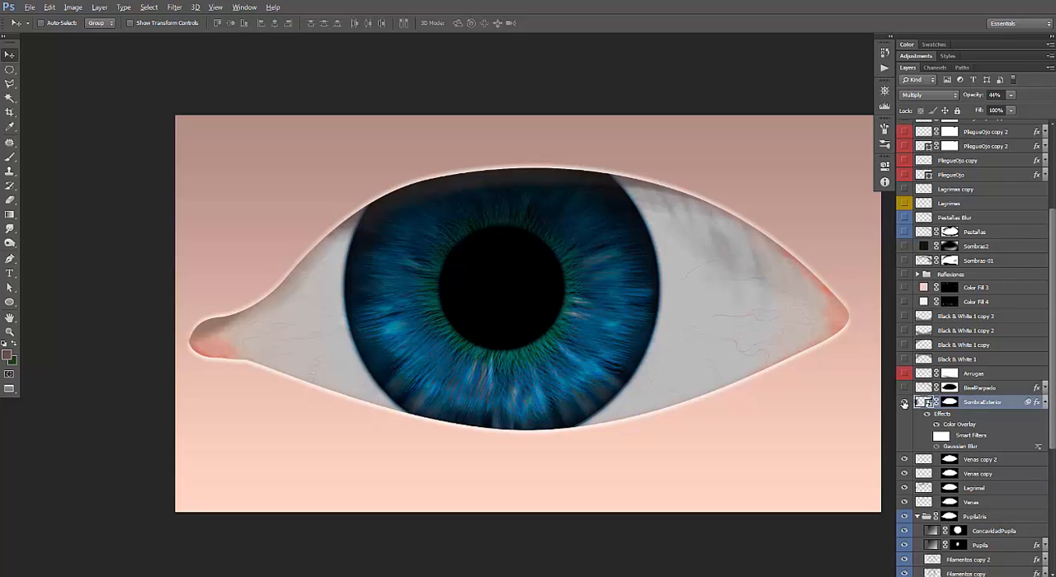
click(1044, 401)
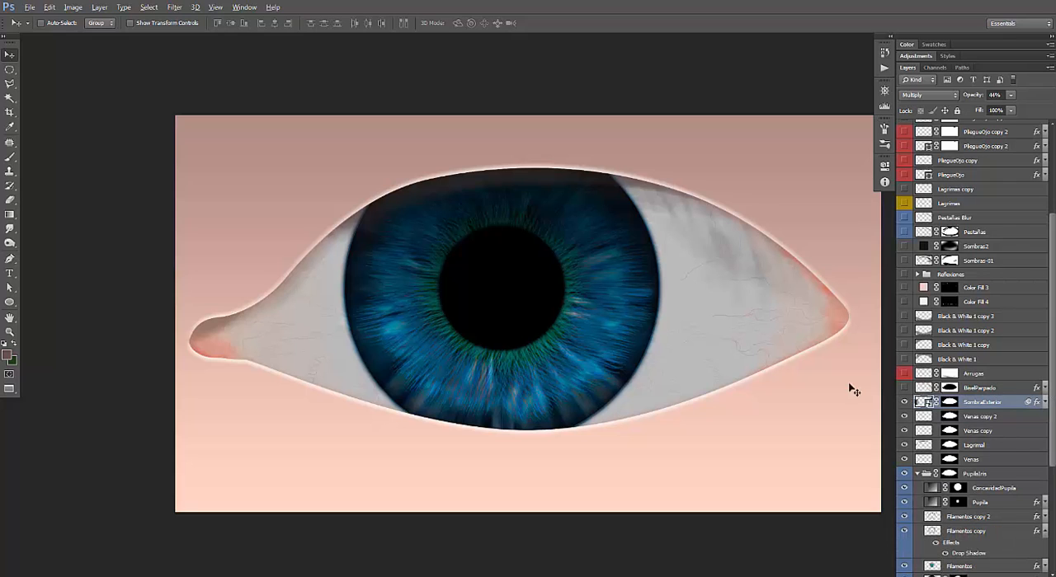
Show the BiselParpado layer, expand its effects list, and compare the eyelid edge with the layer on and off.
click(979, 389)
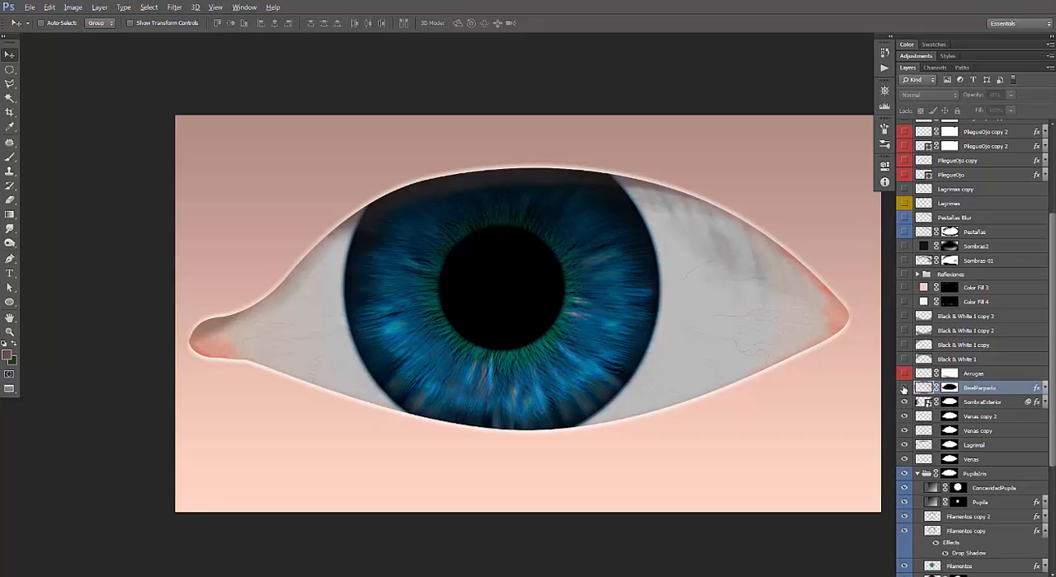
click(903, 389)
click(903, 389)
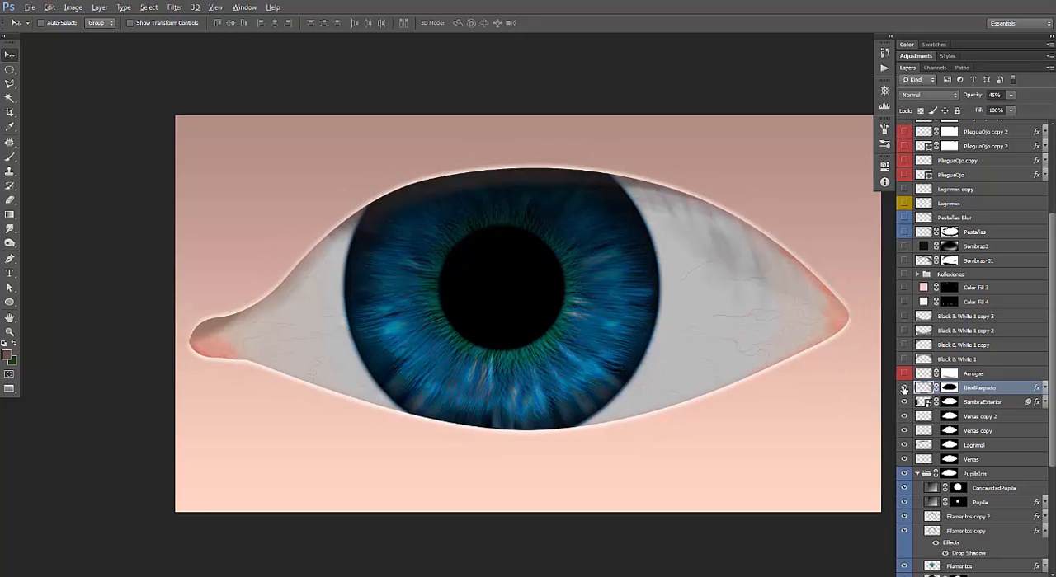
click(903, 389)
click(1043, 388)
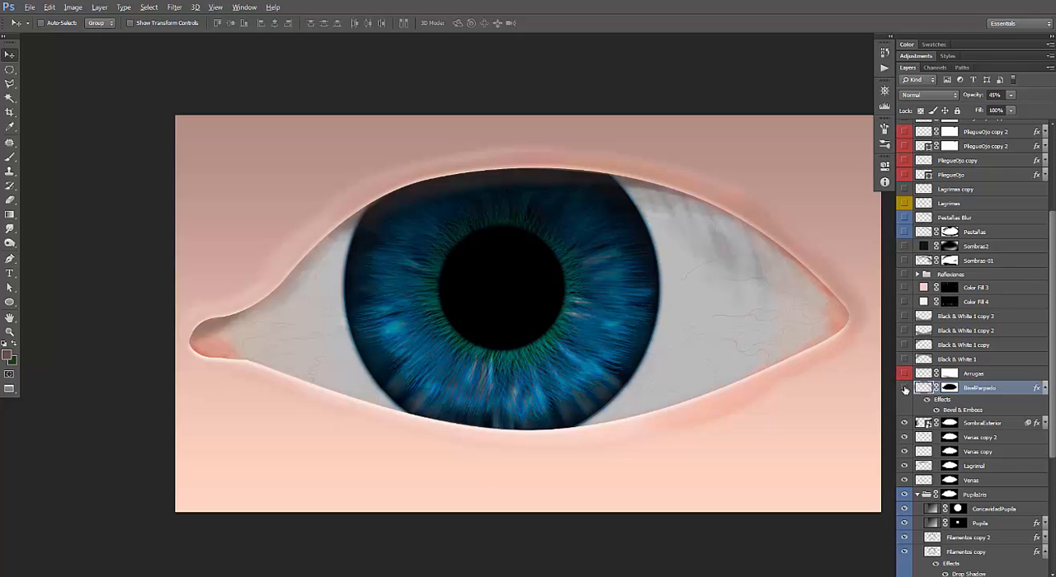
click(904, 387)
click(904, 388)
Open BiselParpado's Bevel & Emboss settings and compare the eyelid rim with the effect off and on.
double_click(986, 410)
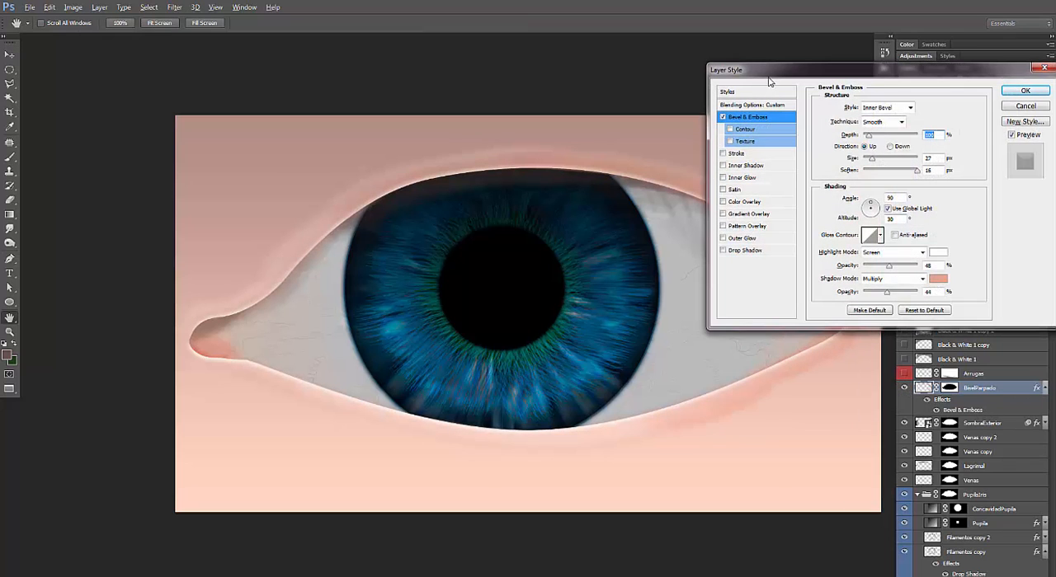
drag(772, 81, 941, 84)
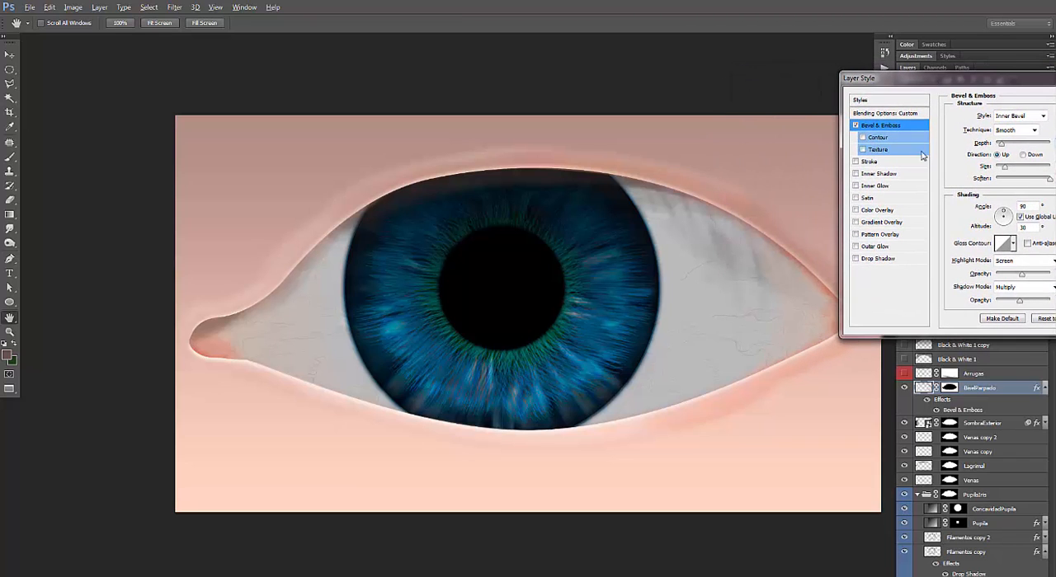
click(855, 126)
click(855, 125)
click(855, 126)
click(855, 126)
click(855, 126)
click(855, 126)
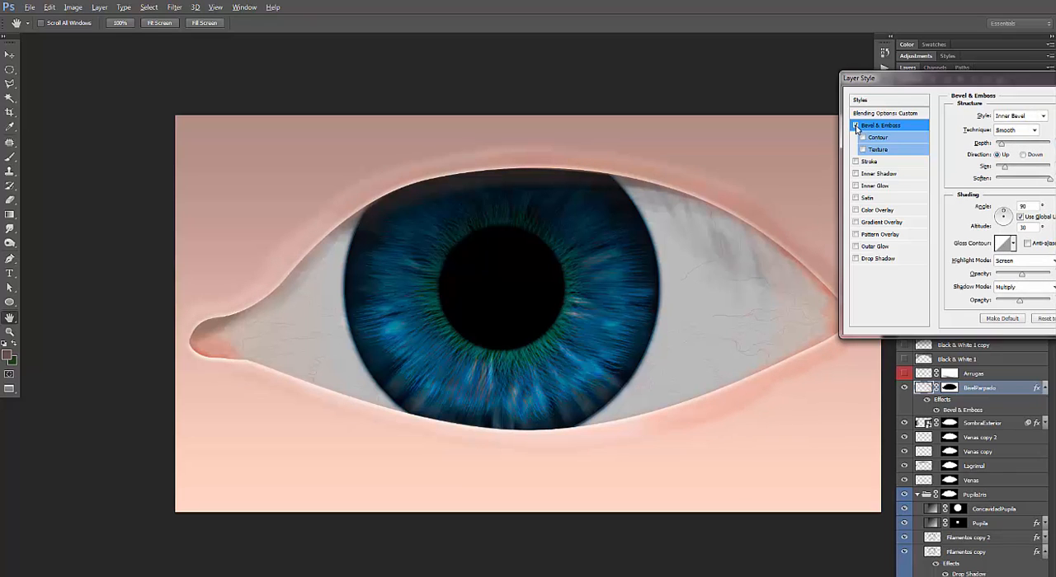
click(855, 126)
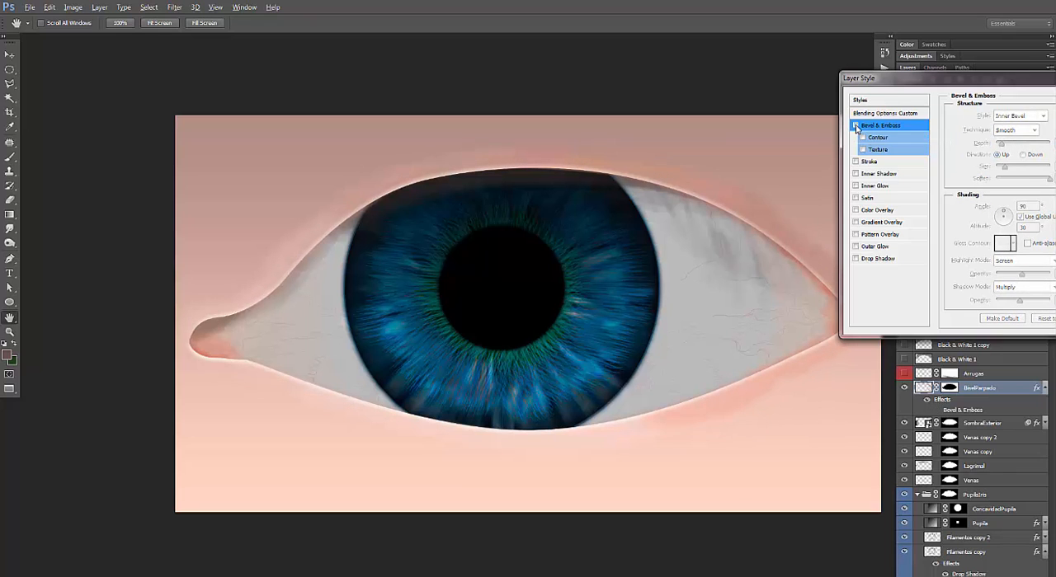
click(855, 126)
Examine BiselParpado's Bevel & Emboss structure and shading values, preview the effect off and on, and close the settings with it enabled.
drag(906, 78, 798, 35)
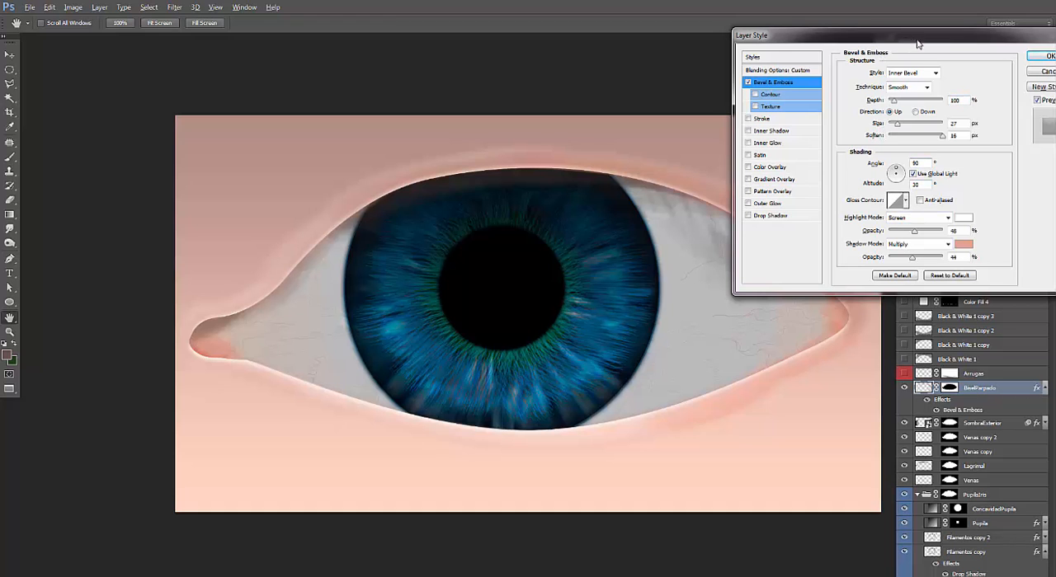
mouse_move(910, 43)
mouse_down()
mouse_move(948, 44)
mouse_move(897, 19)
mouse_move(922, 27)
mouse_up()
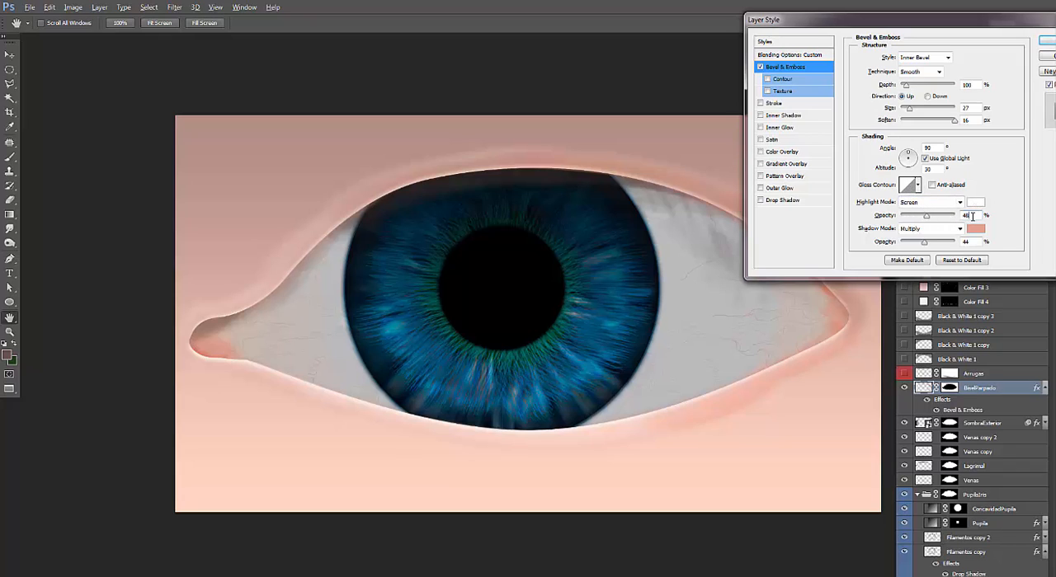
double_click(971, 216)
drag(815, 32, 931, 28)
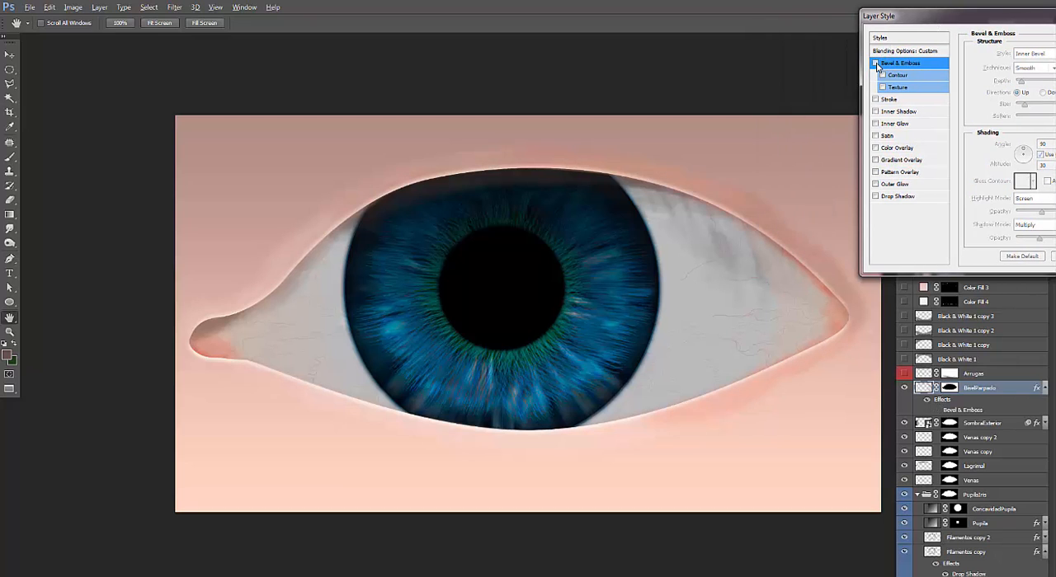
click(875, 63)
click(876, 64)
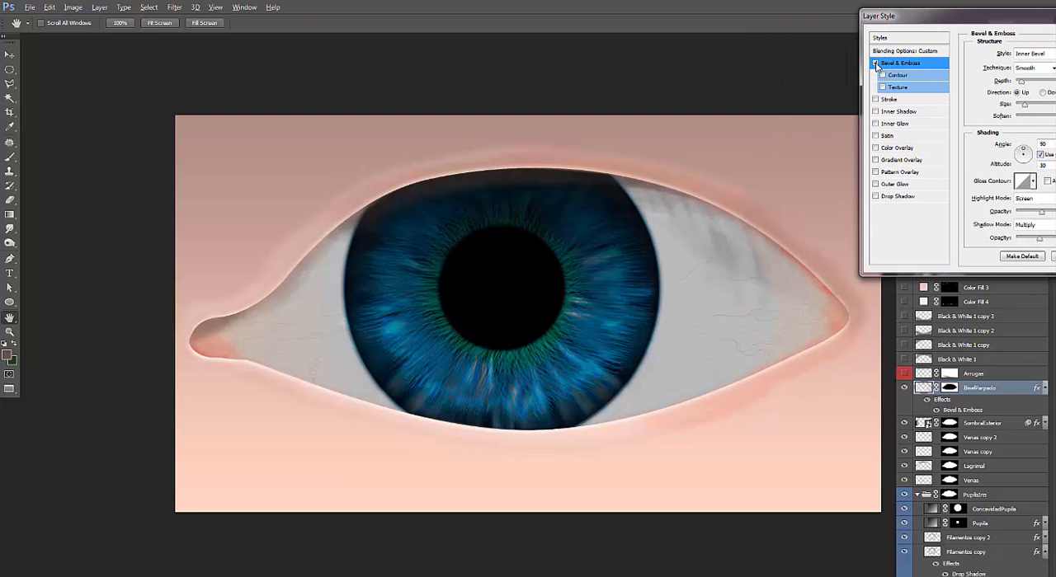
key(Return)
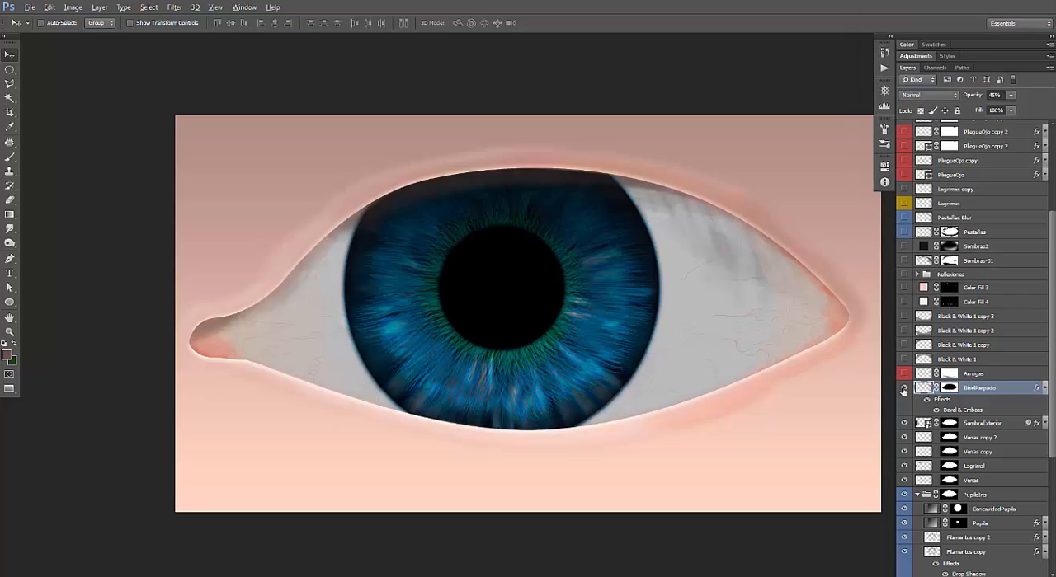
Collapse BiselParpado's effects list, and show the Arrugas wrinkle layer and the Black & White 1 skin texture layer above it.
click(1044, 389)
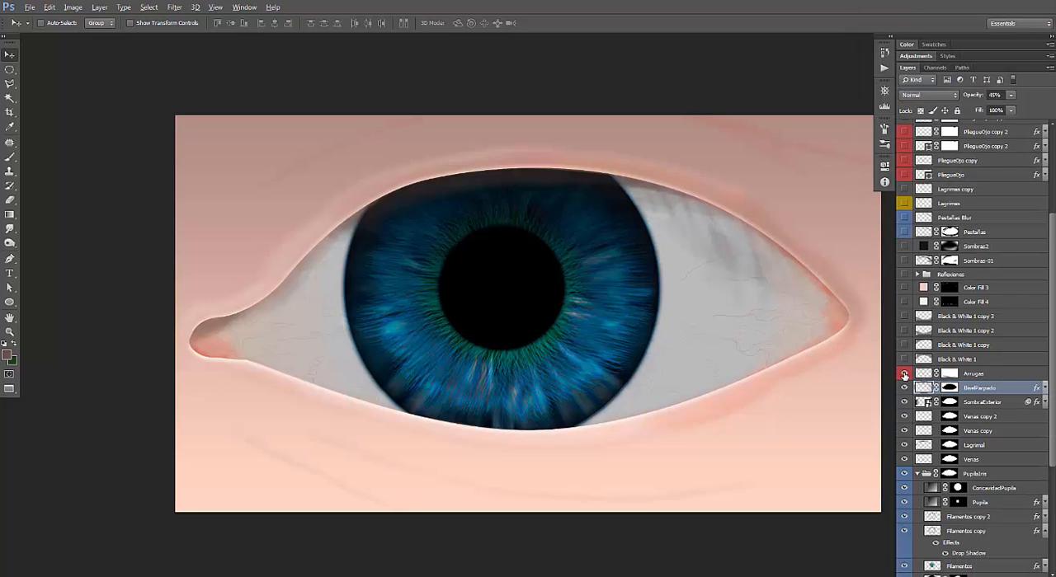
click(904, 374)
click(977, 361)
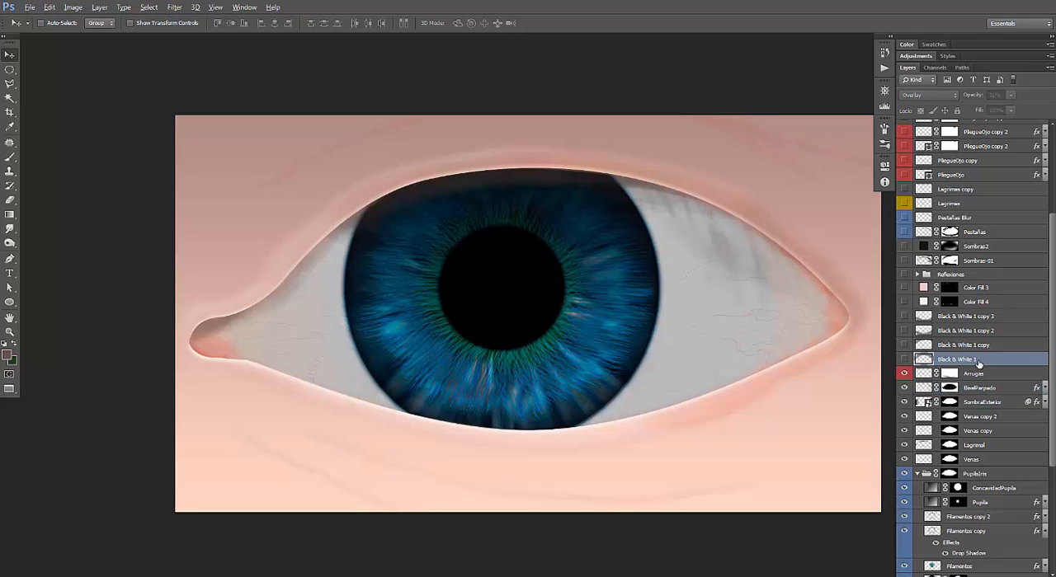
click(905, 361)
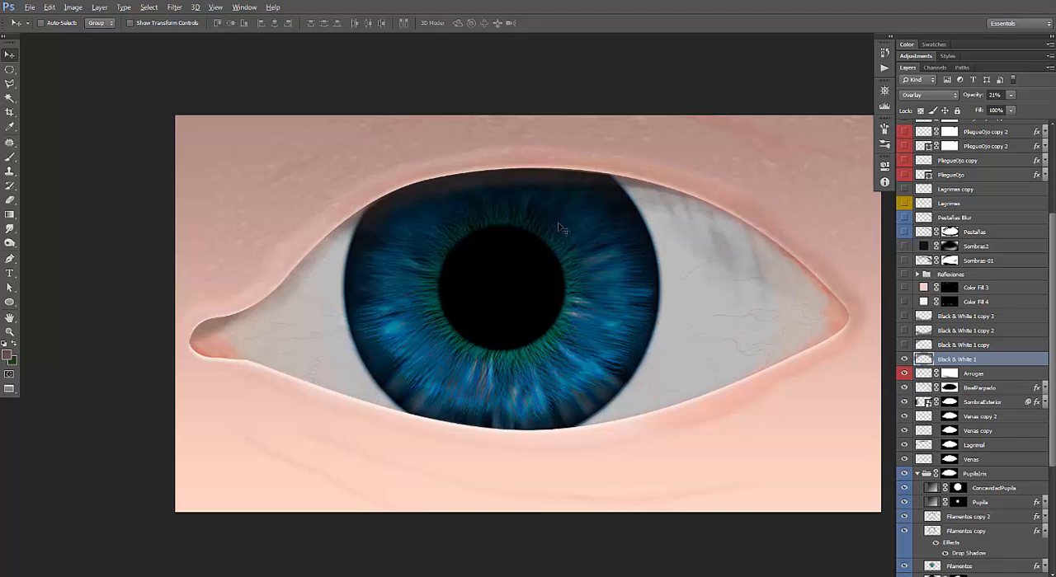
drag(572, 210, 467, 211)
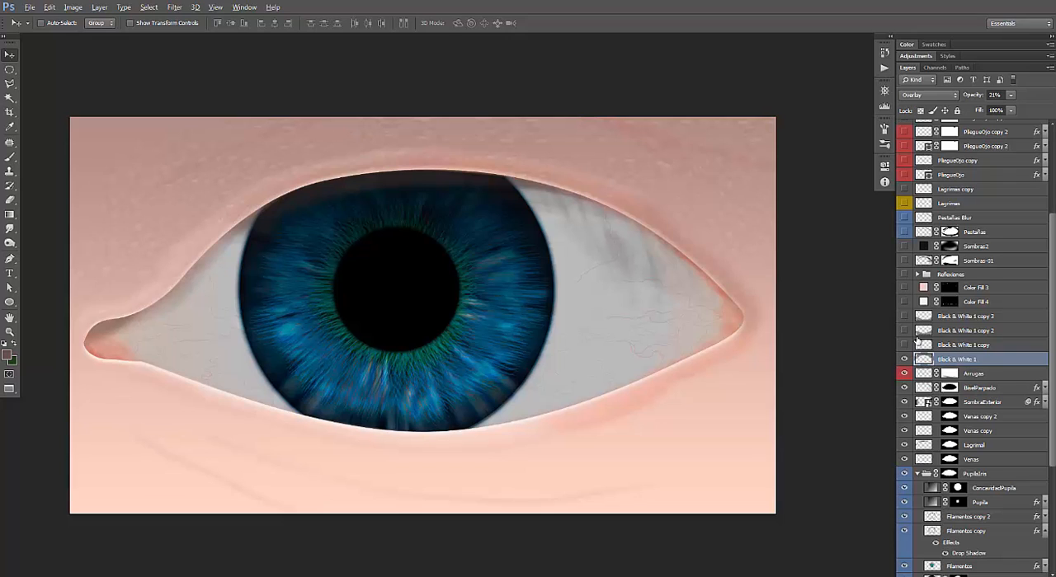
Create a new white RGB document of 852 × 845 pixels at 72 pixels/inch.
key(ctrl+n)
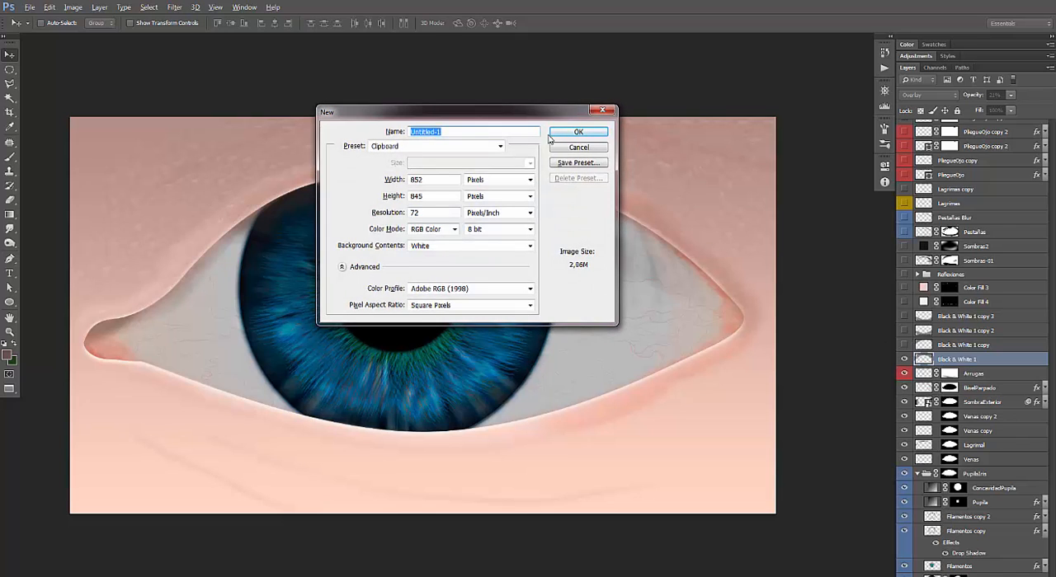
click(579, 133)
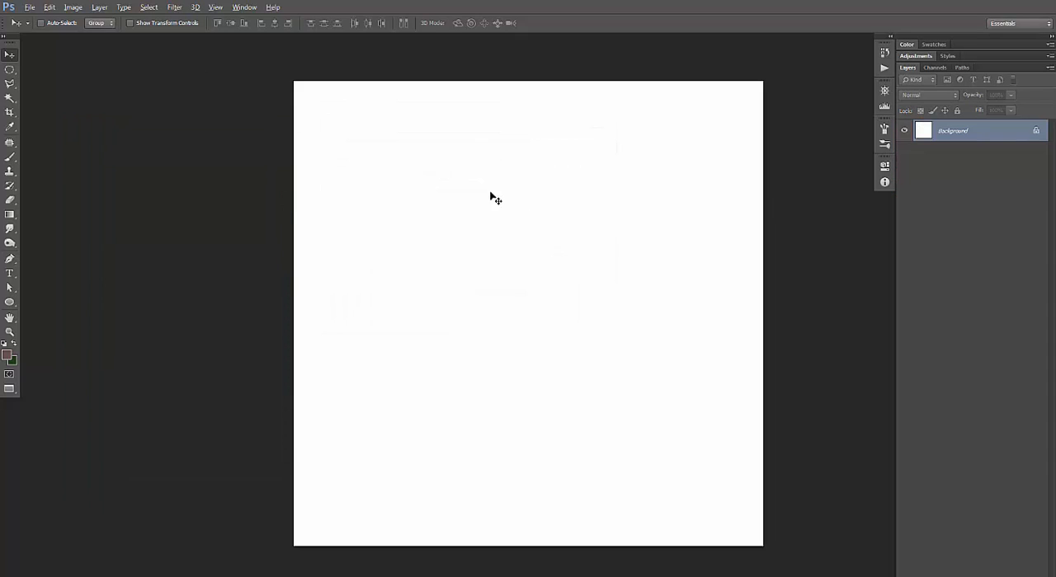
key(space)
drag(484, 177, 373, 158)
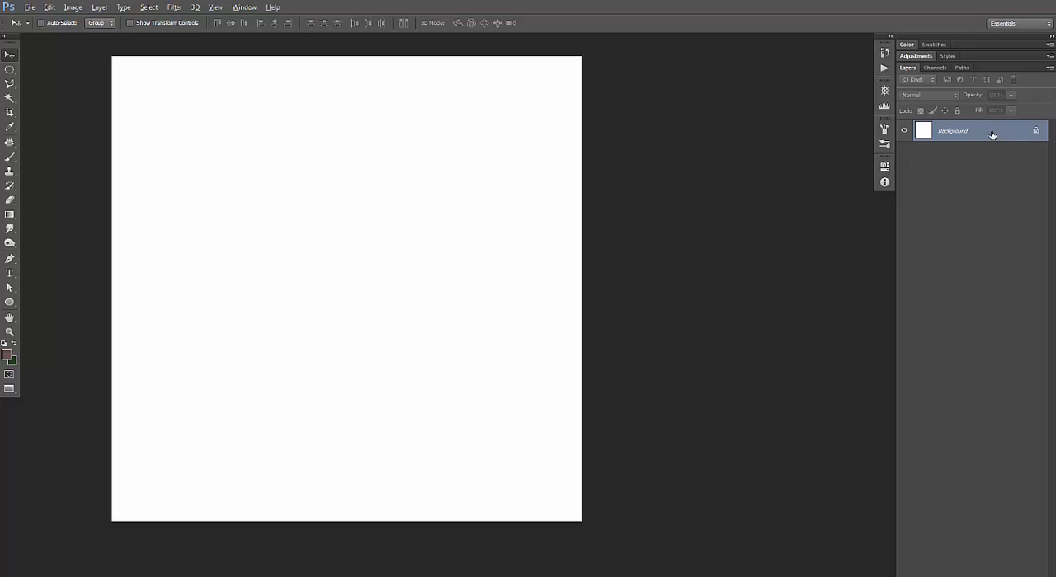
Draw a closed, curved eyelid-like path across the upper half of the canvas with the Pen tool.
key(p)
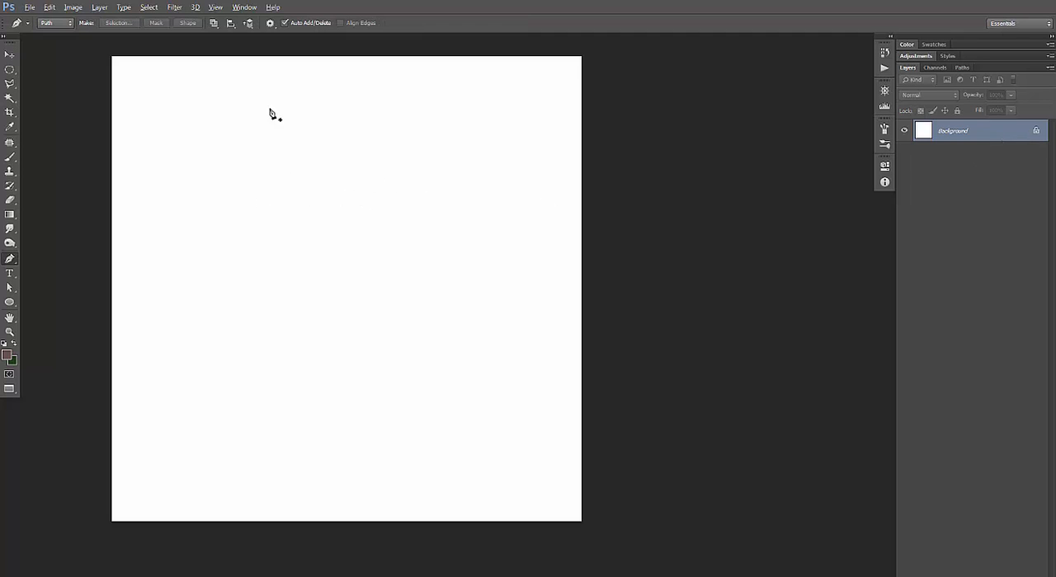
click(183, 269)
drag(276, 239, 324, 218)
drag(500, 267, 541, 280)
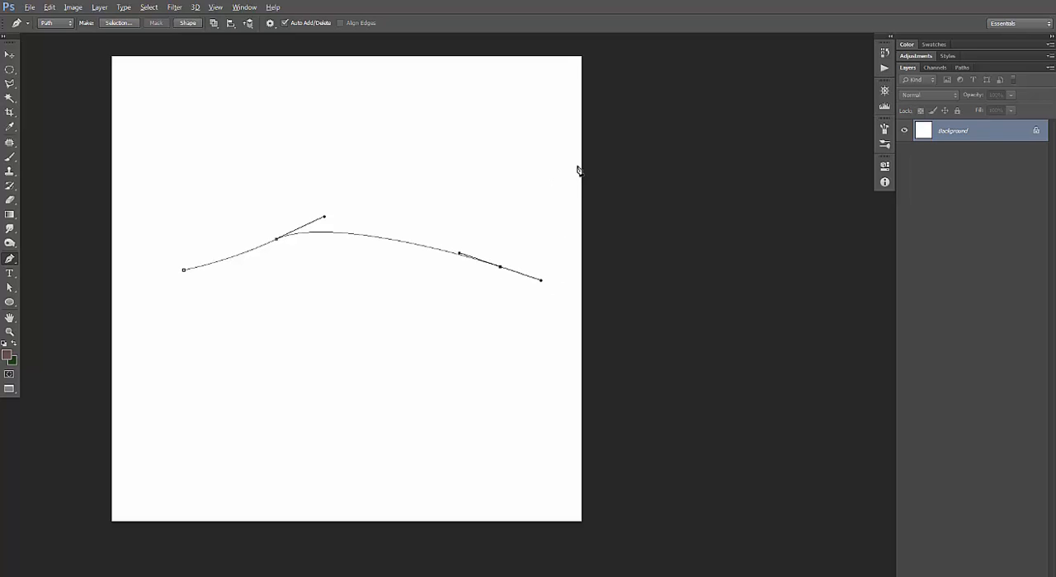
drag(580, 176, 540, 112)
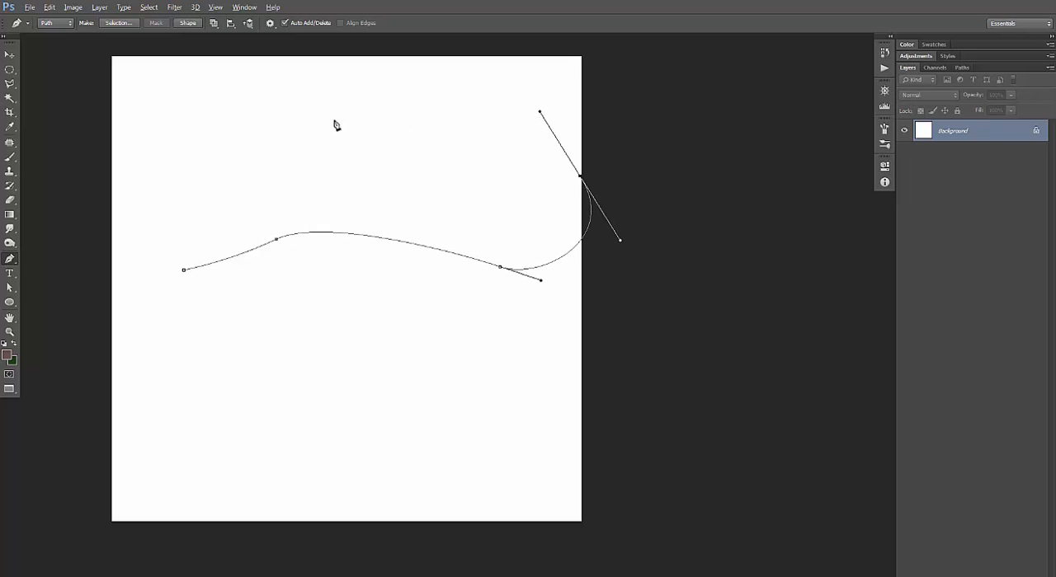
drag(386, 112, 333, 121)
drag(224, 199, 198, 220)
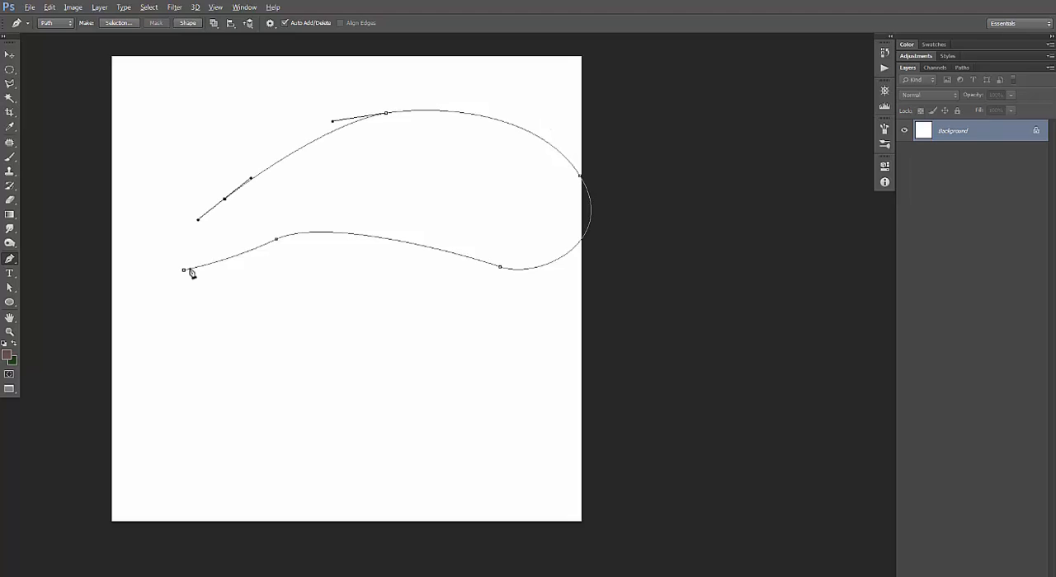
drag(183, 270, 221, 276)
click(10, 56)
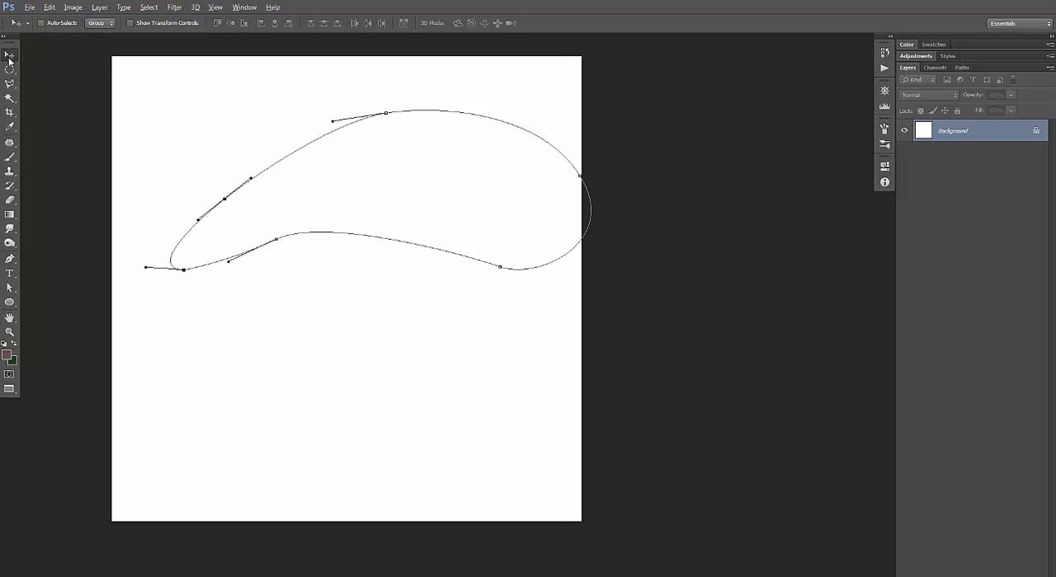
Fill the closed path with a Solid Color fill layer in pale pink #efd2c9, and move the shape fully inside the canvas.
click(99, 8)
mouse_move(161, 103)
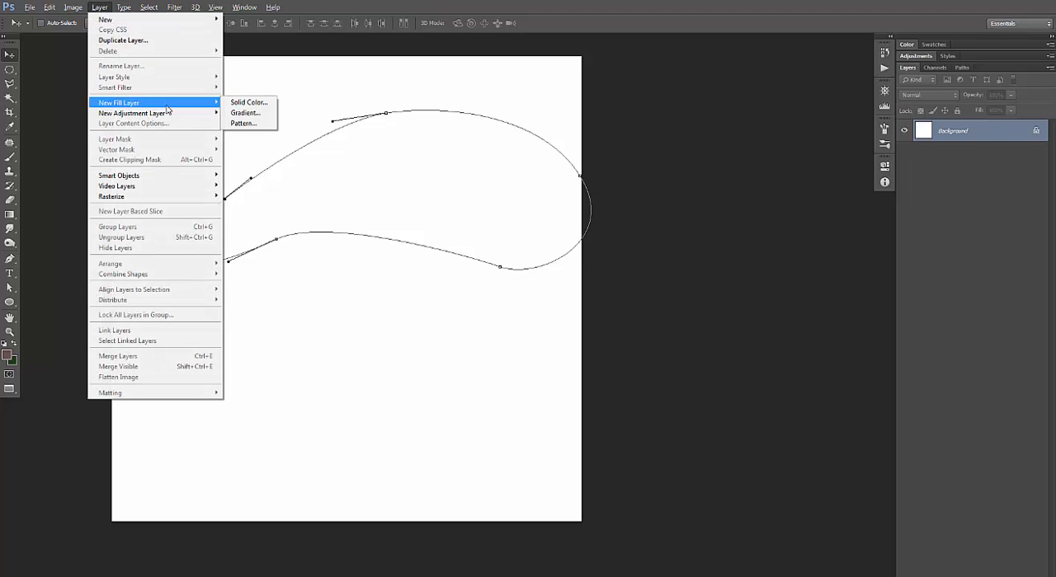
click(247, 102)
click(619, 187)
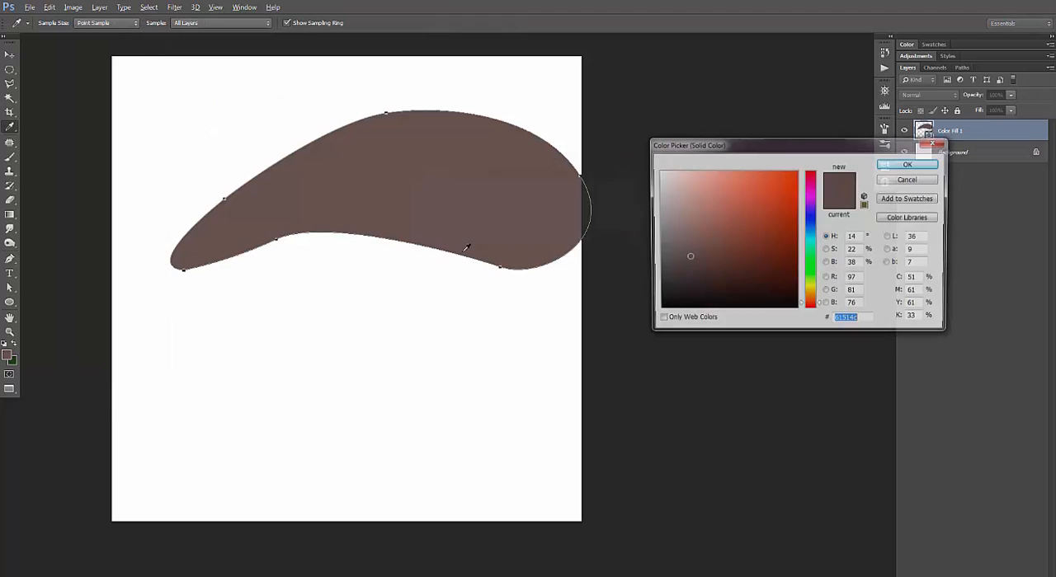
click(761, 207)
click(721, 194)
click(679, 179)
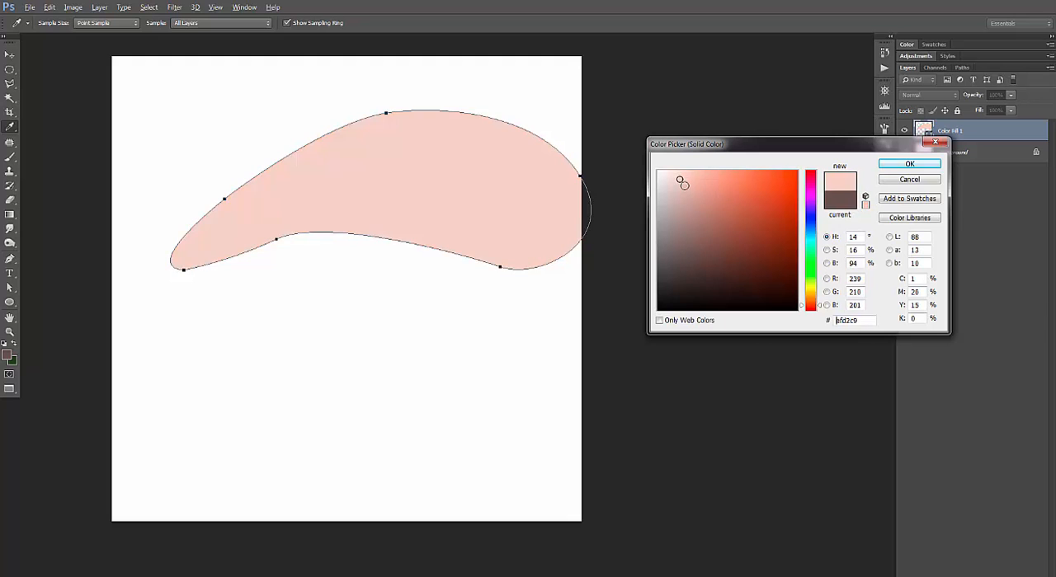
click(890, 167)
key(v)
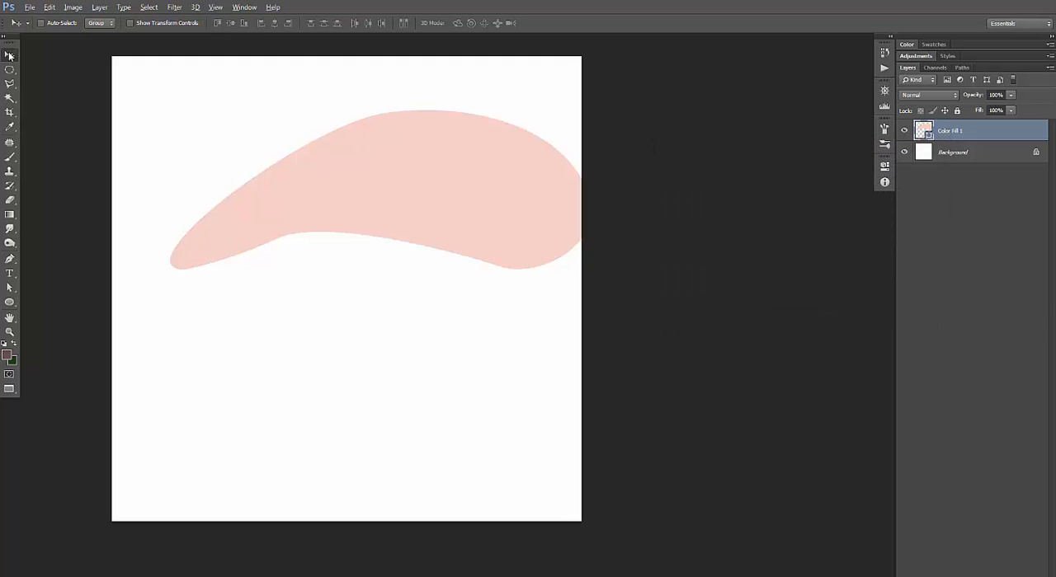
drag(467, 169, 421, 196)
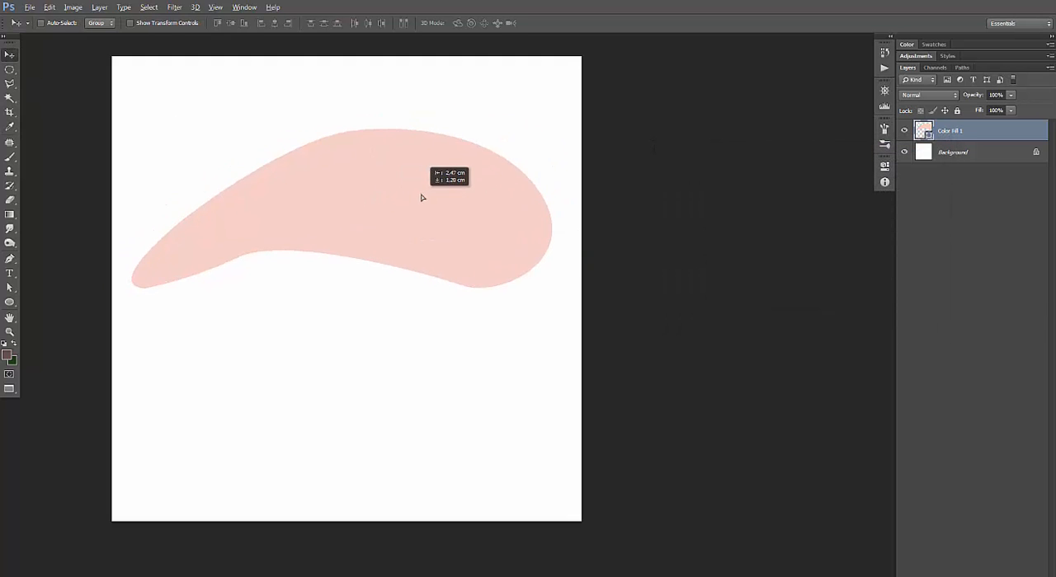
Add a Pattern Overlay effect with the blue bubble pattern to the pink eyelid shape, scaled down to a fine texture.
double_click(999, 134)
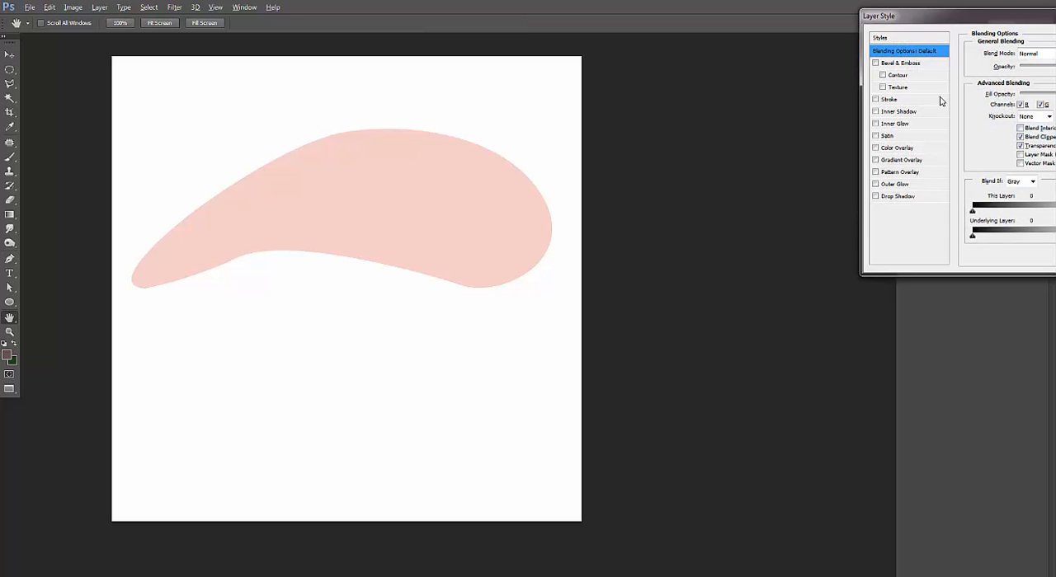
drag(962, 15, 759, 63)
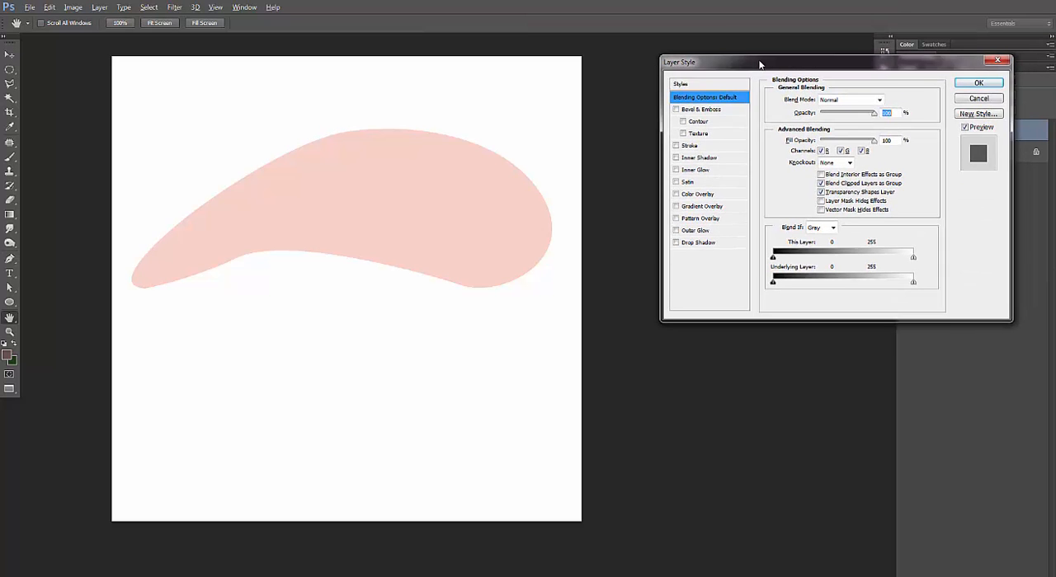
click(699, 223)
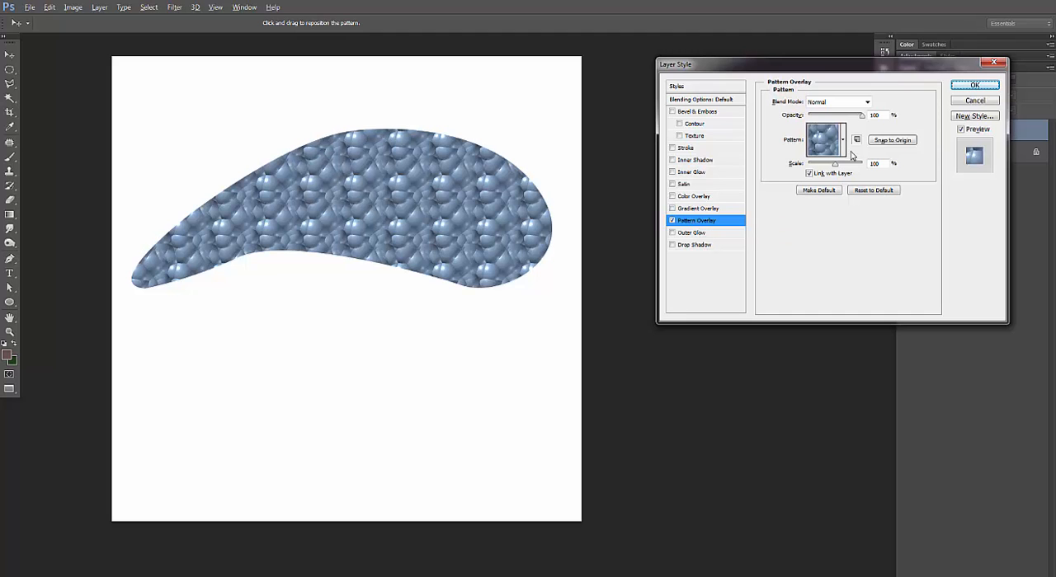
drag(833, 165, 813, 166)
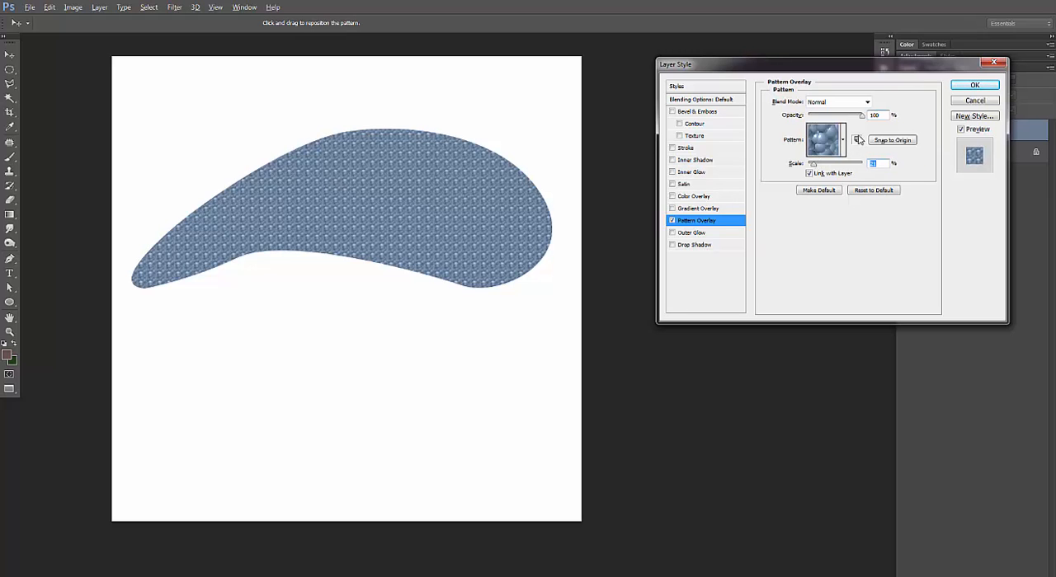
click(972, 86)
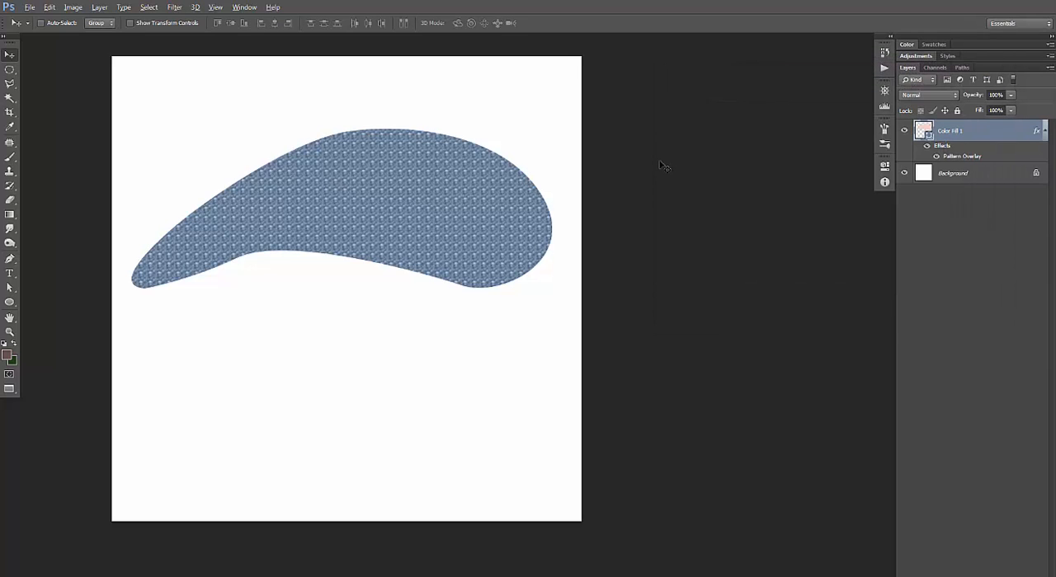
Convert the patterned Color Fill 1 layer to a smart object and rasterize it into a plain pixel layer.
right_click(968, 134)
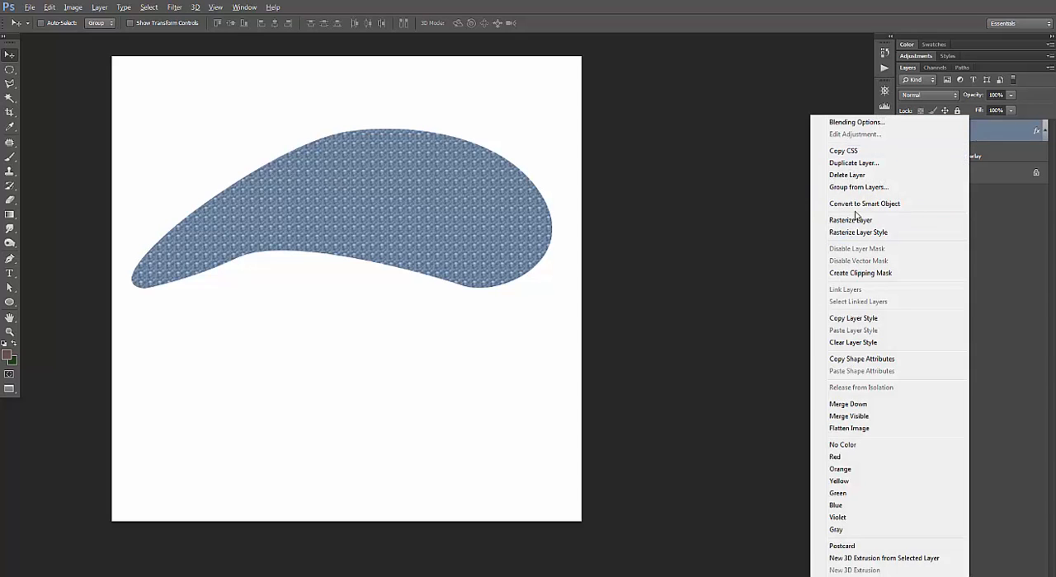
click(858, 204)
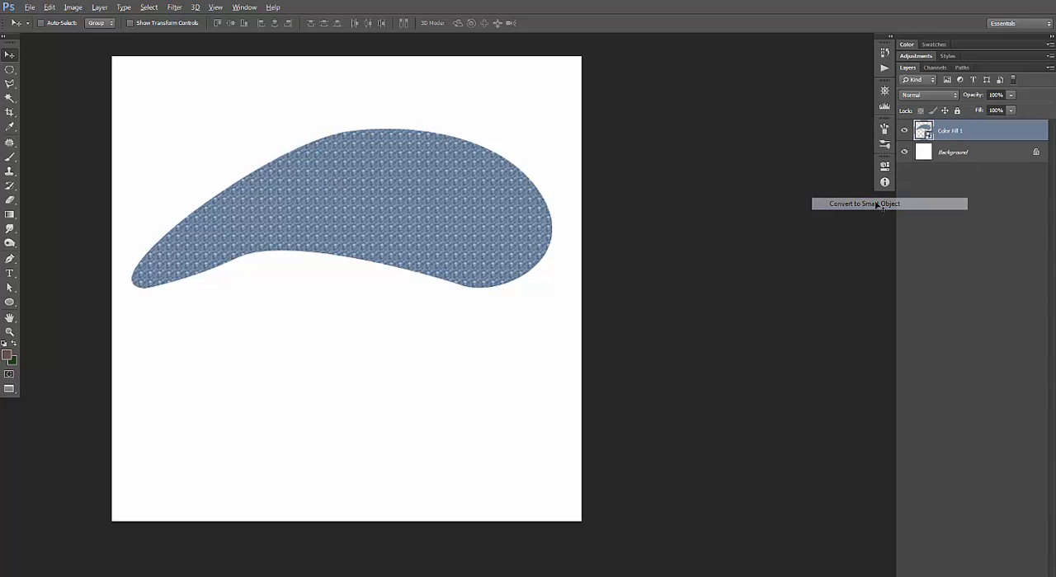
right_click(974, 131)
click(842, 249)
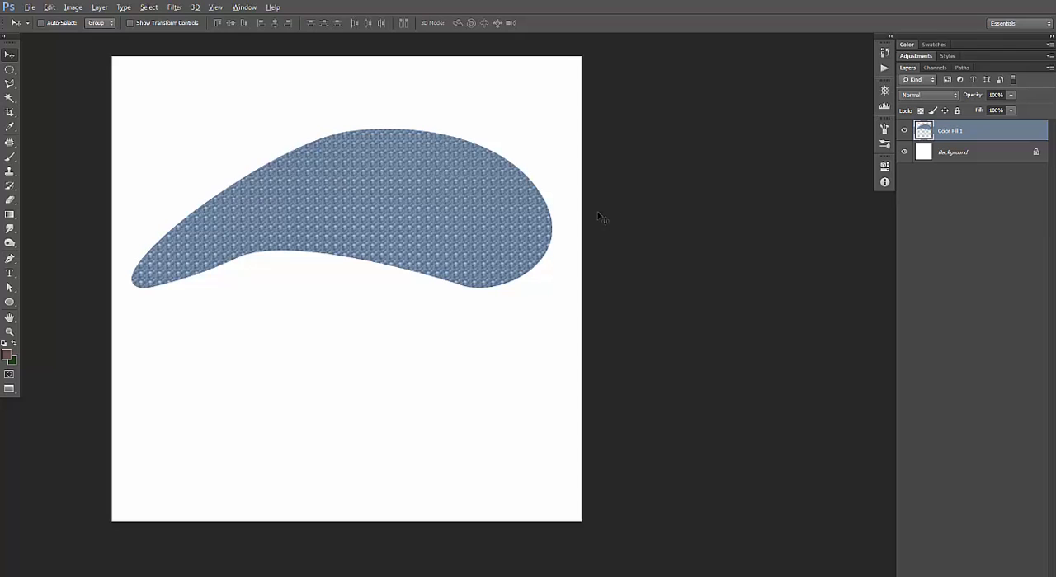
Warp the patterned shape into a stronger eyelid arch, raising its upper and lower edges and bulging its wide end outward.
key(alt+t)
click(50, 7)
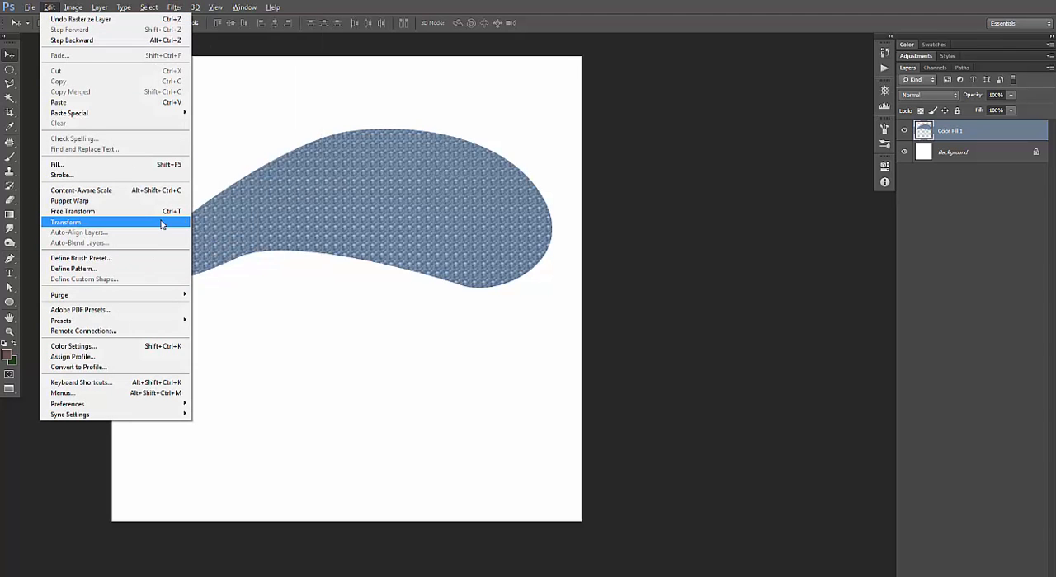
mouse_move(164, 224)
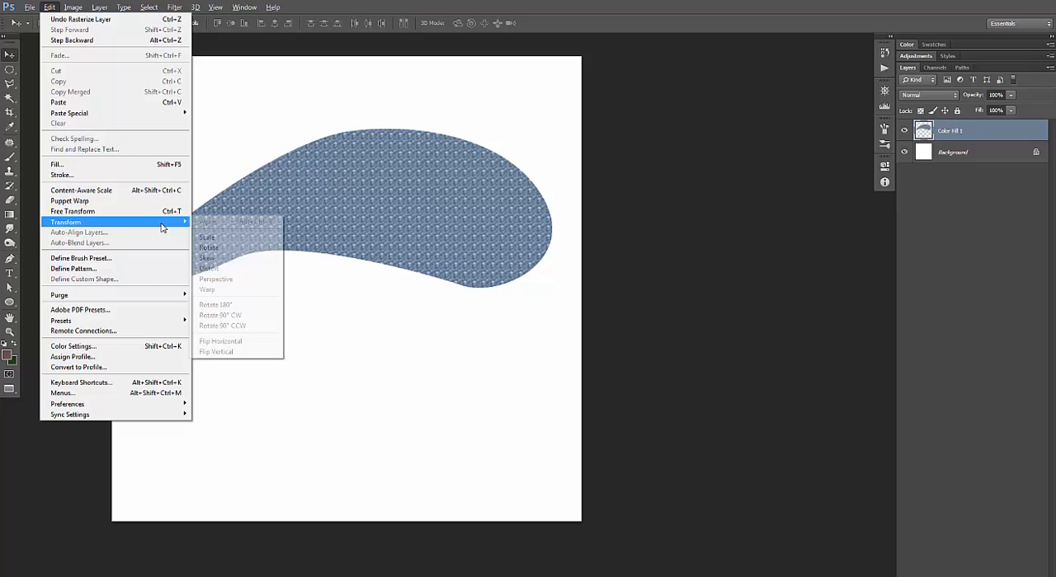
click(245, 291)
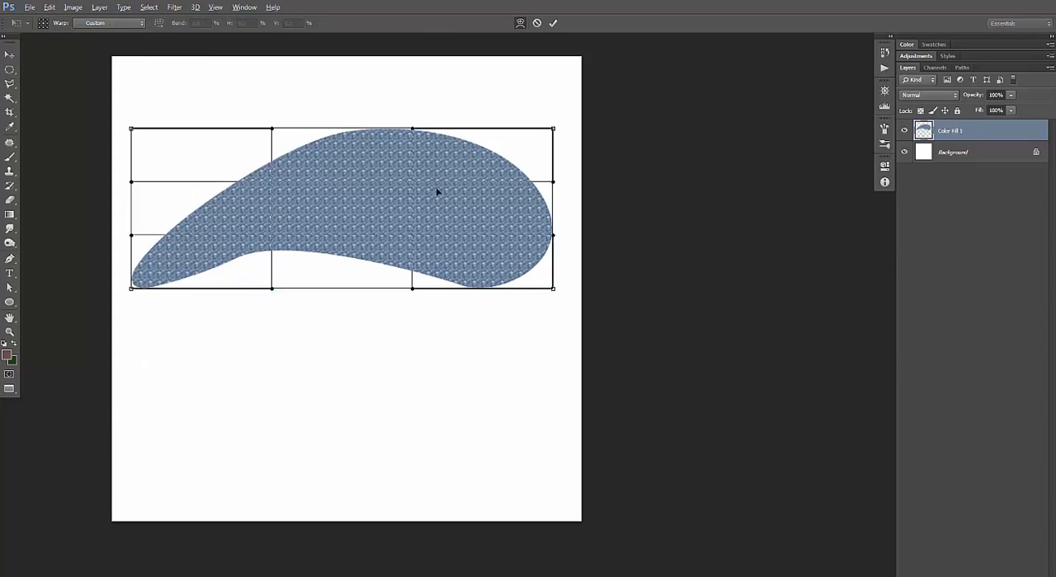
drag(340, 247, 343, 216)
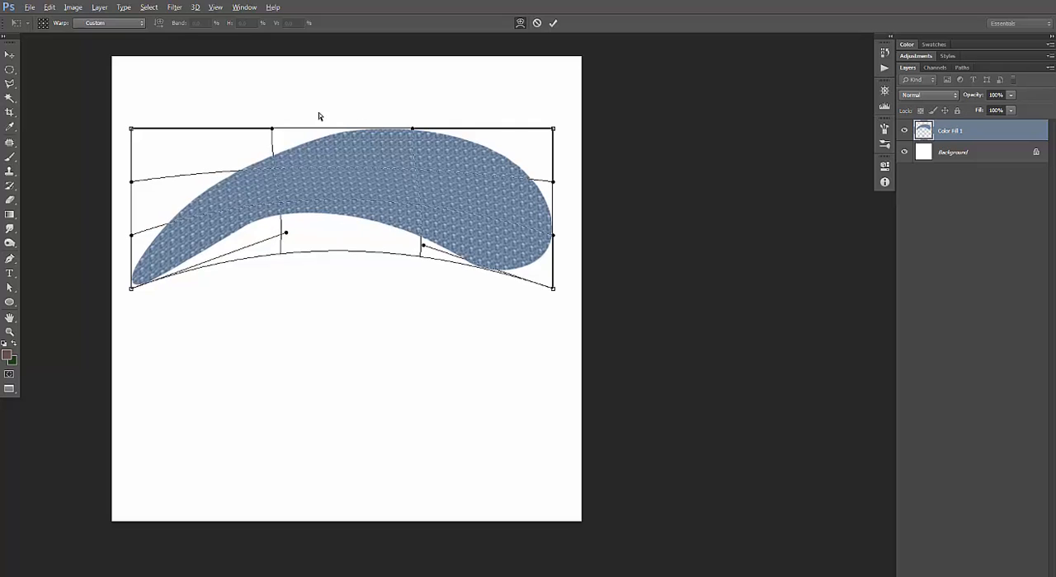
drag(381, 136, 412, 104)
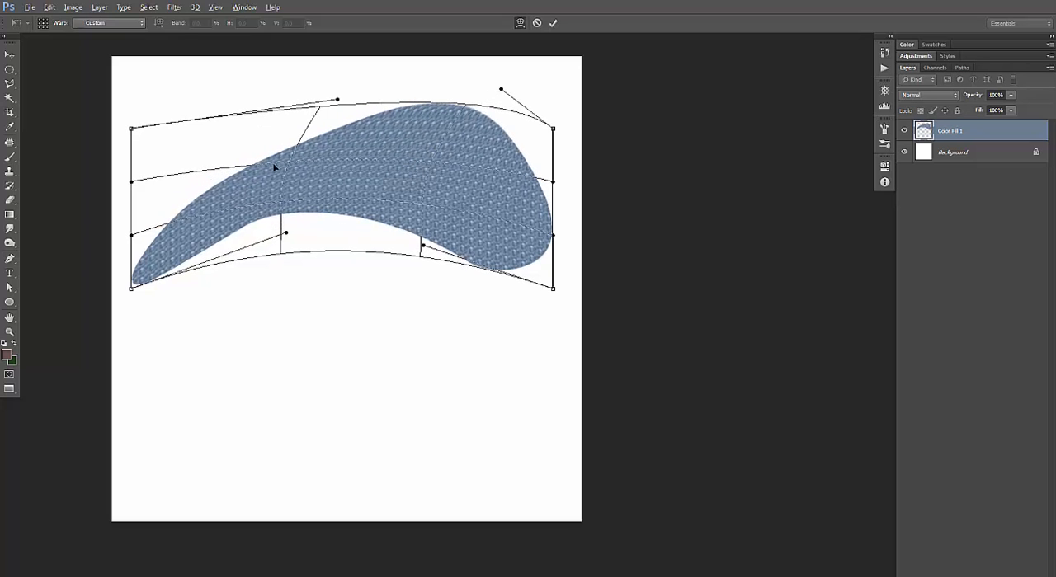
drag(286, 148, 291, 166)
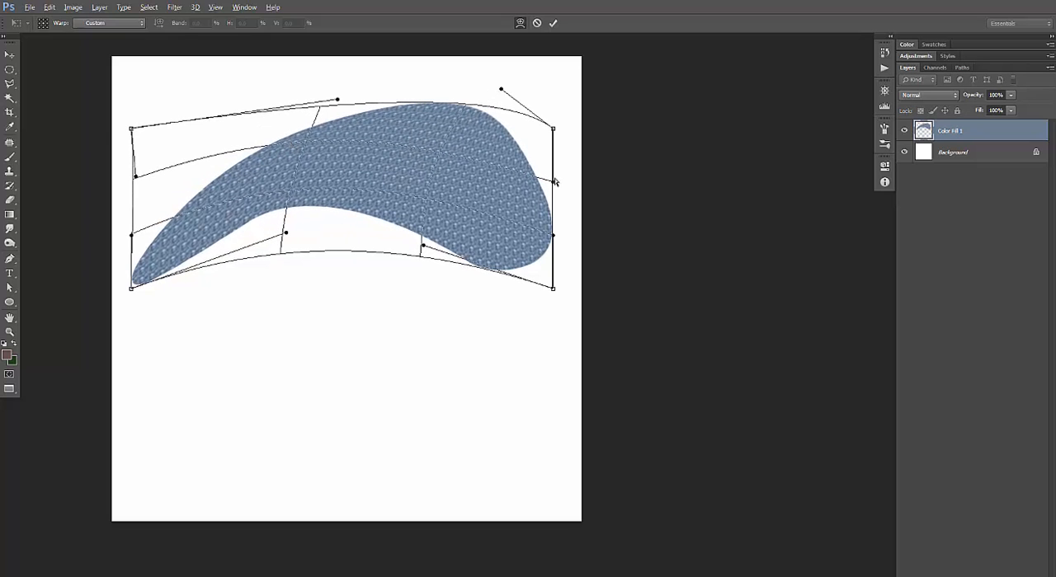
drag(554, 180, 583, 162)
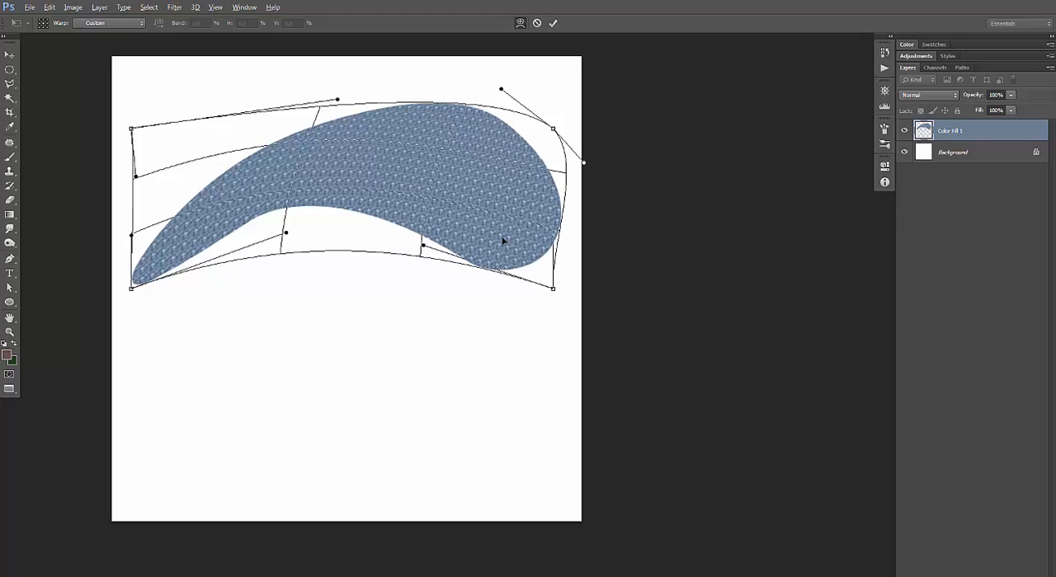
drag(502, 240, 503, 233)
key(Return)
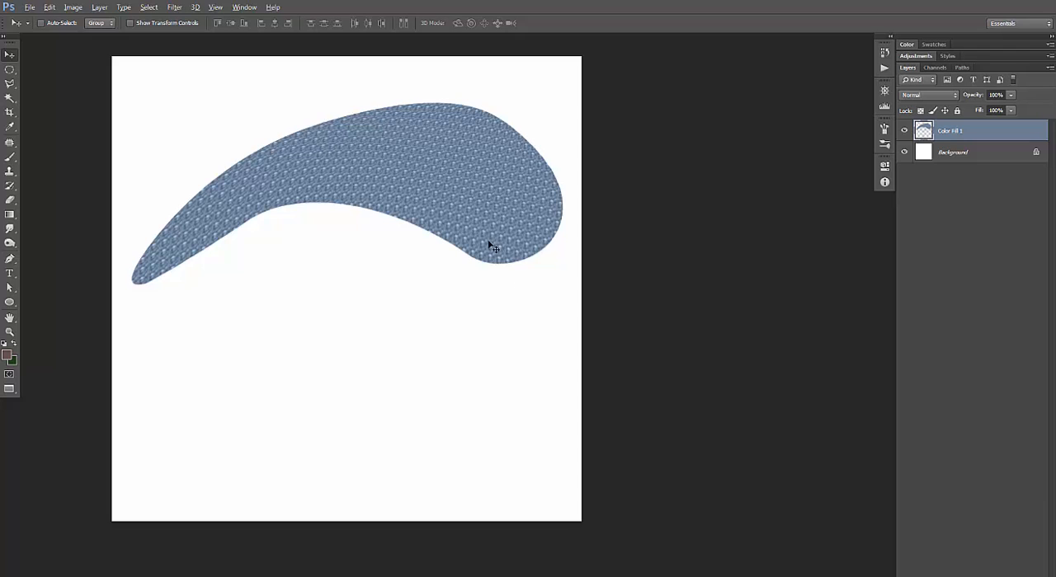
Use Puppet Warp with pins at the thin tip, upper edge, inner curve and body to bend the shape's wide end downward.
key(alt+t)
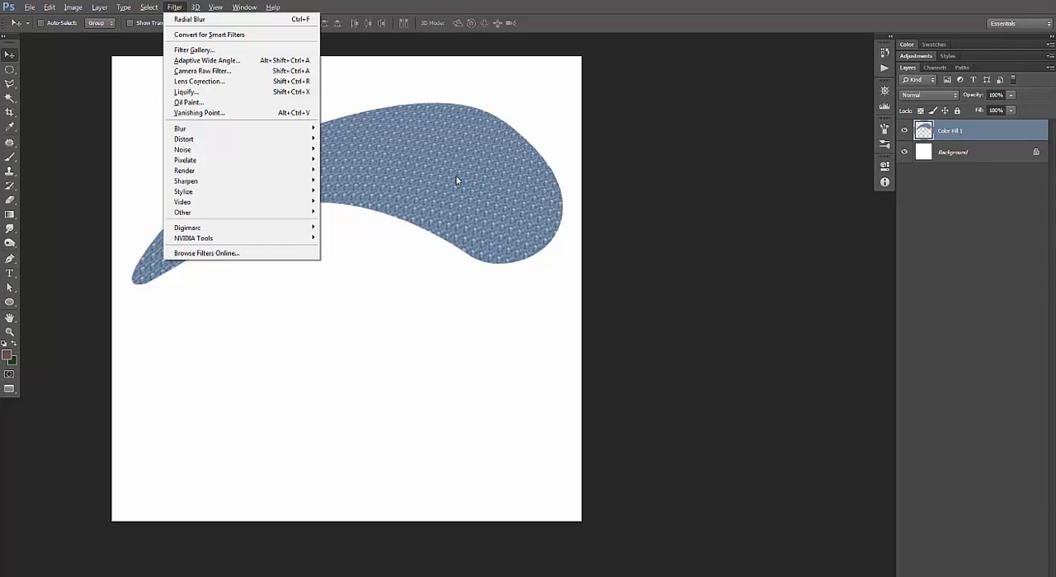
mouse_move(49, 7)
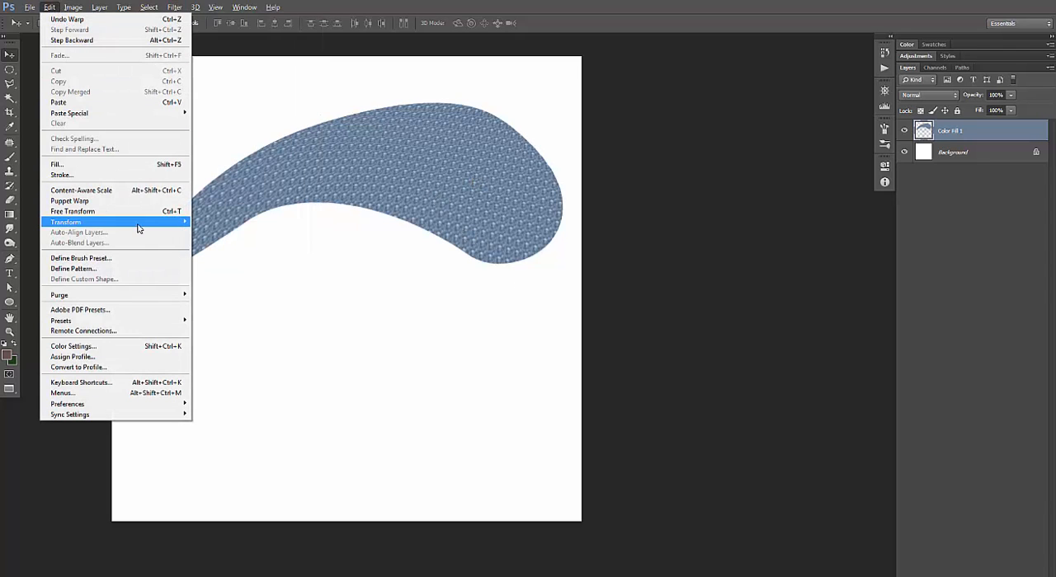
mouse_move(137, 223)
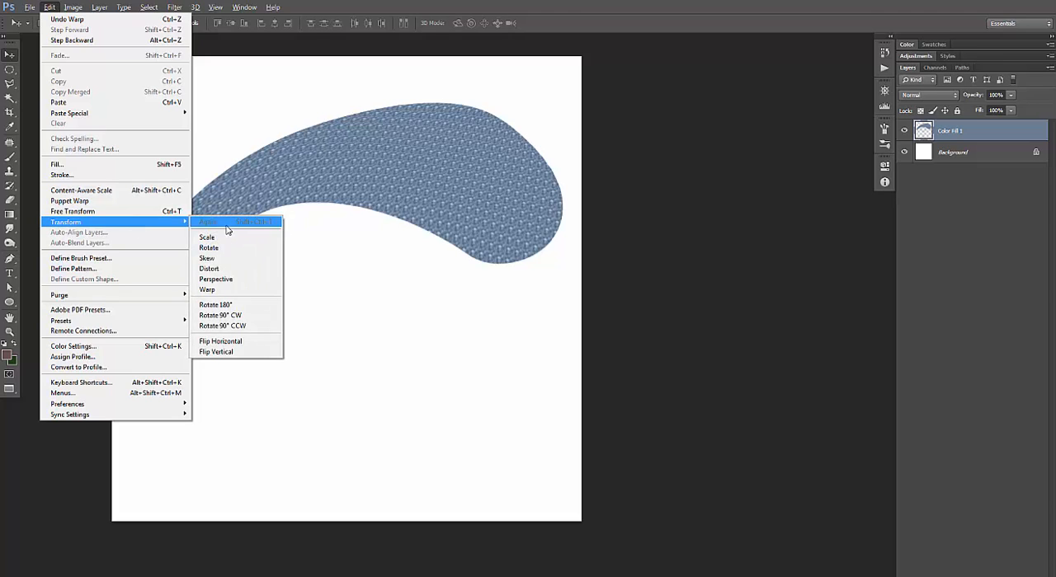
click(97, 202)
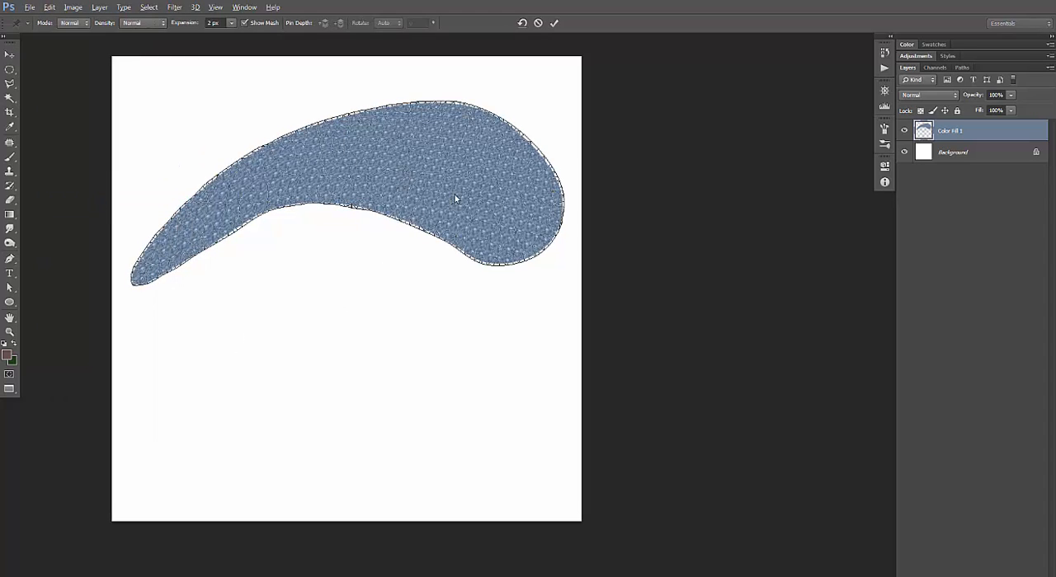
click(154, 258)
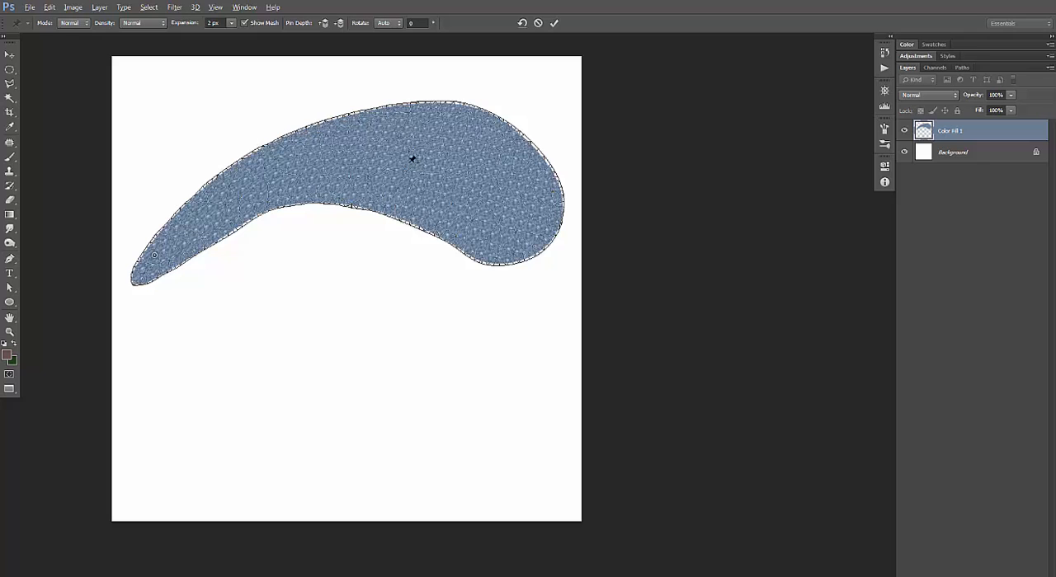
click(299, 139)
mouse_move(300, 134)
mouse_down()
mouse_move(302, 120)
mouse_move(305, 130)
mouse_up()
drag(383, 192, 334, 191)
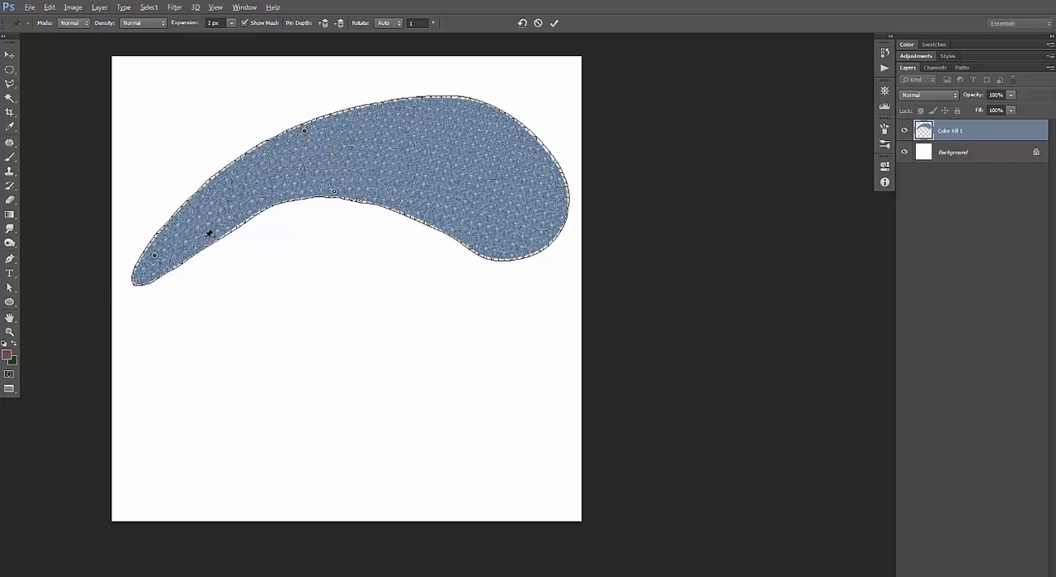
click(389, 158)
drag(390, 160, 429, 183)
click(554, 23)
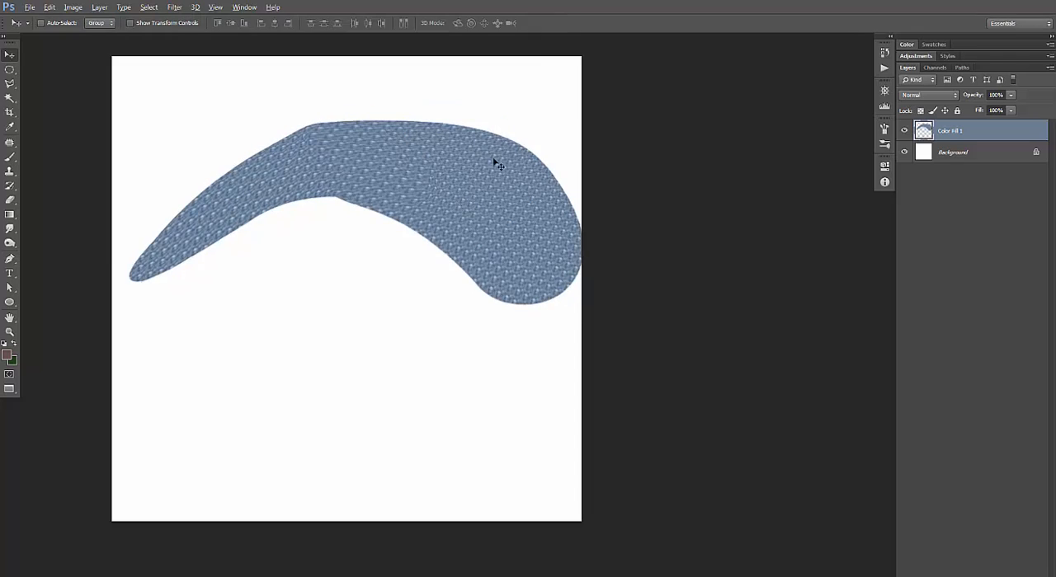
Smudge the pattern along the whole eyelid shape with the Smudge tool at 18% strength, following its curve.
click(10, 230)
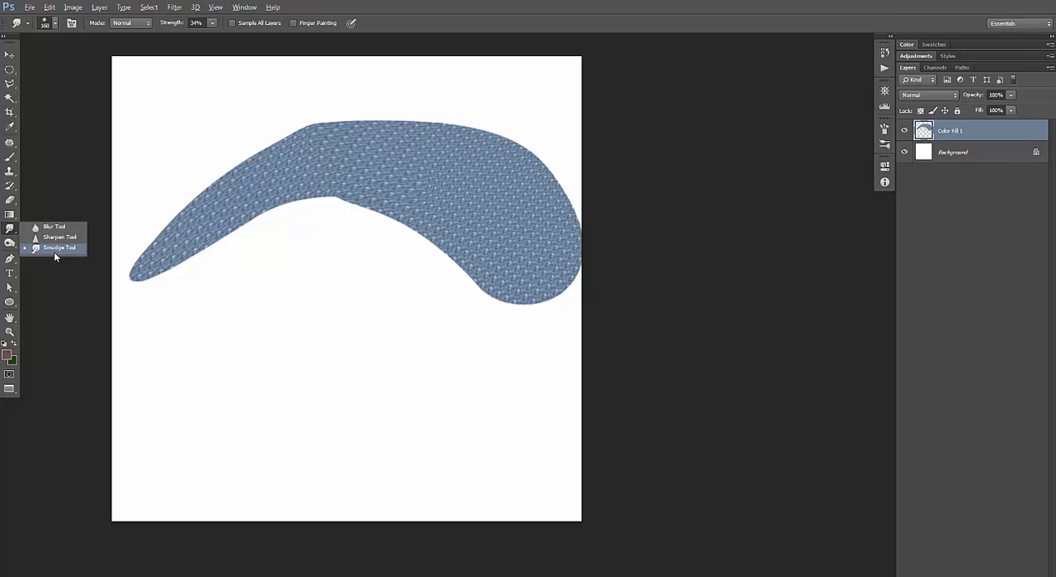
click(54, 252)
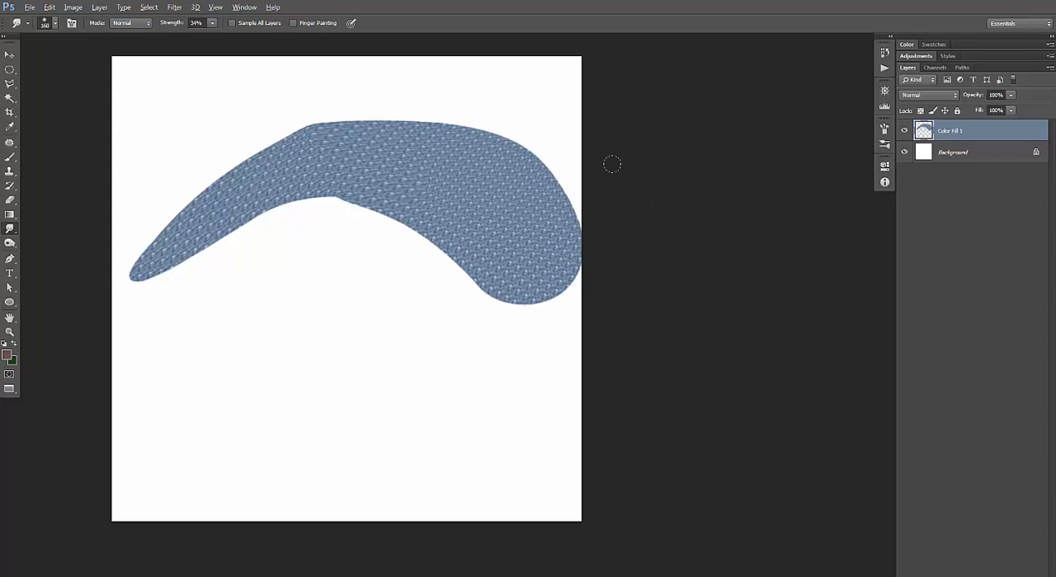
click(212, 22)
drag(213, 36, 204, 38)
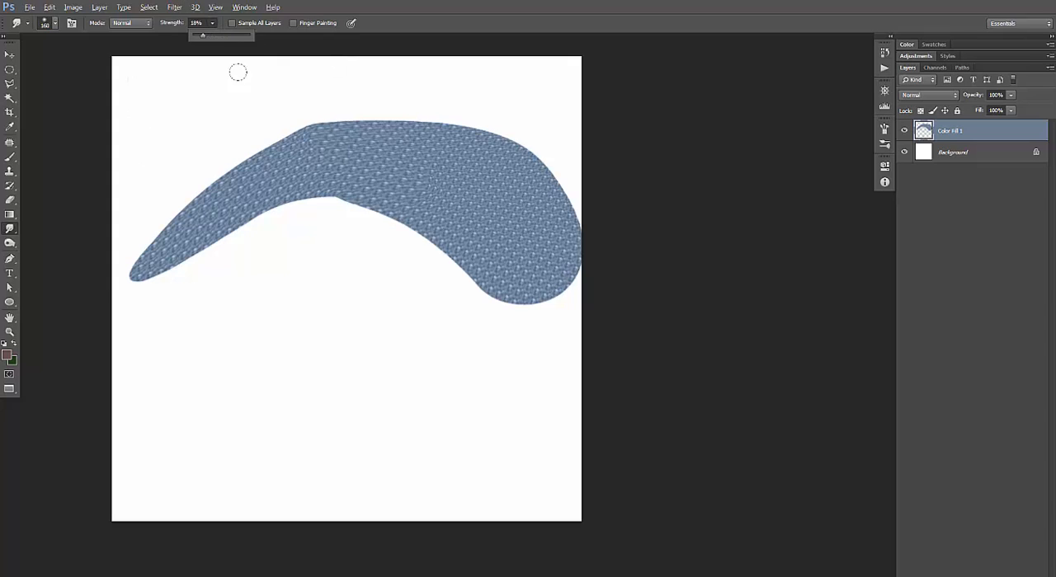
mouse_move(285, 161)
mouse_down()
mouse_move(195, 177)
mouse_move(148, 220)
mouse_move(120, 226)
mouse_move(219, 206)
mouse_move(314, 156)
mouse_move(356, 104)
mouse_move(316, 85)
mouse_move(459, 114)
mouse_move(532, 156)
mouse_move(388, 177)
mouse_move(386, 206)
mouse_move(402, 160)
mouse_up()
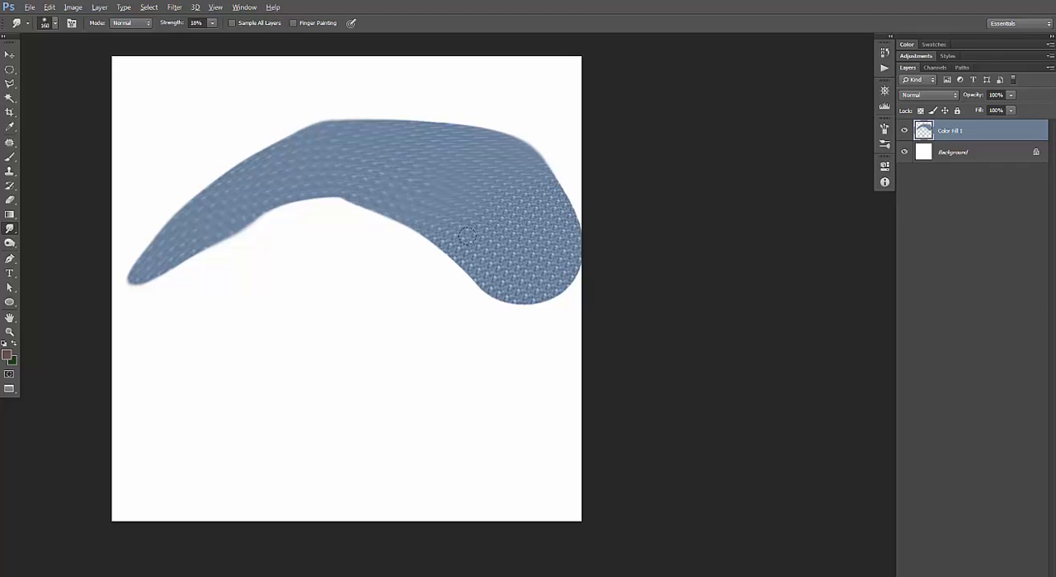
mouse_move(467, 236)
mouse_down()
mouse_move(497, 238)
mouse_move(401, 128)
mouse_move(314, 147)
mouse_move(406, 128)
mouse_move(529, 173)
mouse_move(479, 168)
mouse_move(528, 193)
mouse_move(531, 184)
mouse_move(537, 251)
mouse_move(548, 230)
mouse_move(563, 231)
mouse_move(516, 287)
mouse_move(466, 275)
mouse_move(478, 319)
mouse_move(468, 311)
mouse_move(508, 218)
mouse_up()
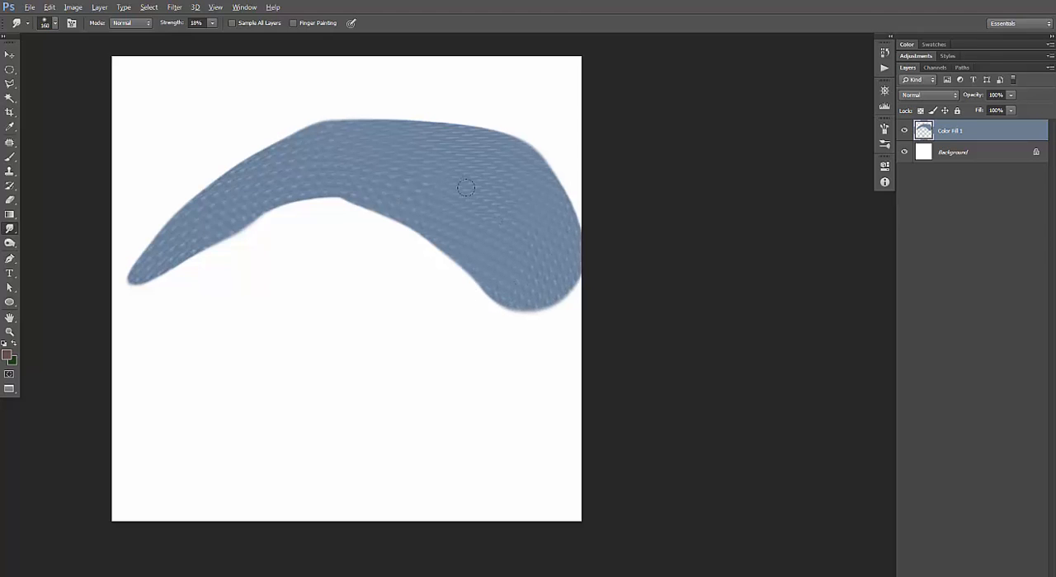
mouse_move(466, 188)
mouse_down()
mouse_move(459, 167)
mouse_move(419, 177)
mouse_move(450, 157)
mouse_move(437, 133)
mouse_move(469, 102)
mouse_move(265, 132)
mouse_move(292, 118)
mouse_move(229, 170)
mouse_up()
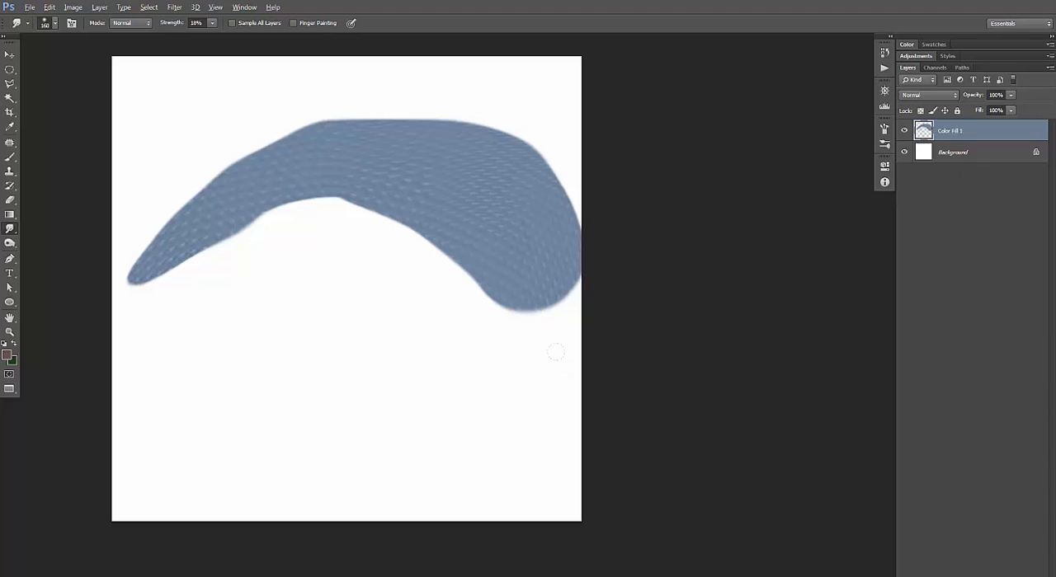
Desaturate the smudged eyelid texture completely with a Hue/Saturation adjustment, setting Saturation to -100.
key(ctrl+u)
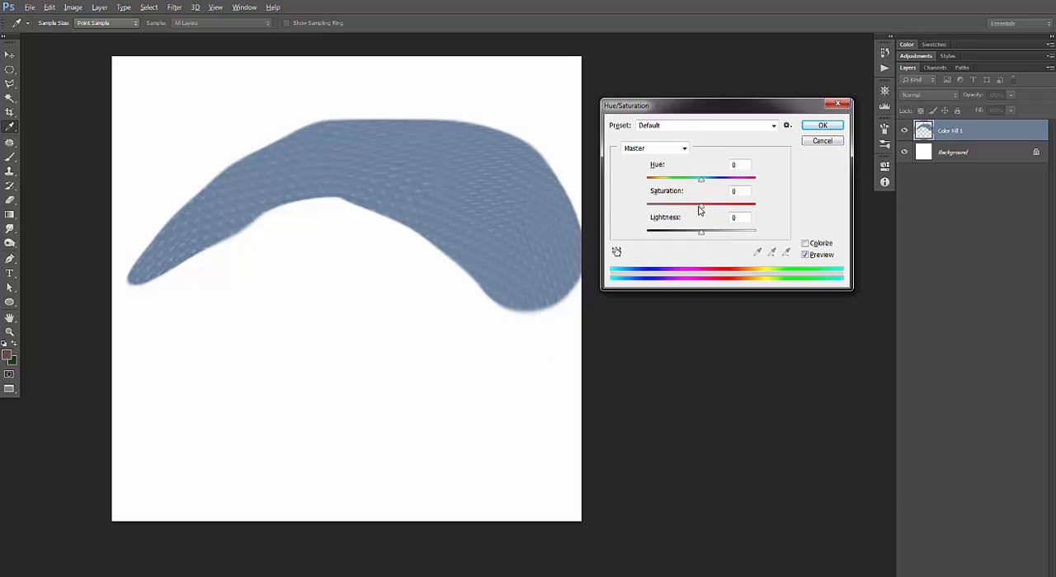
drag(701, 206, 625, 213)
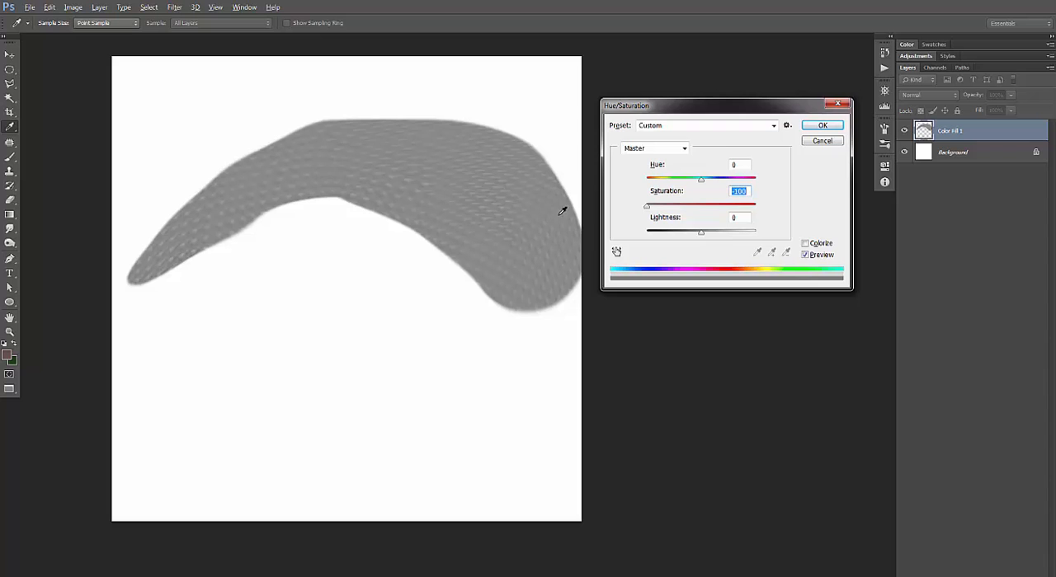
click(823, 125)
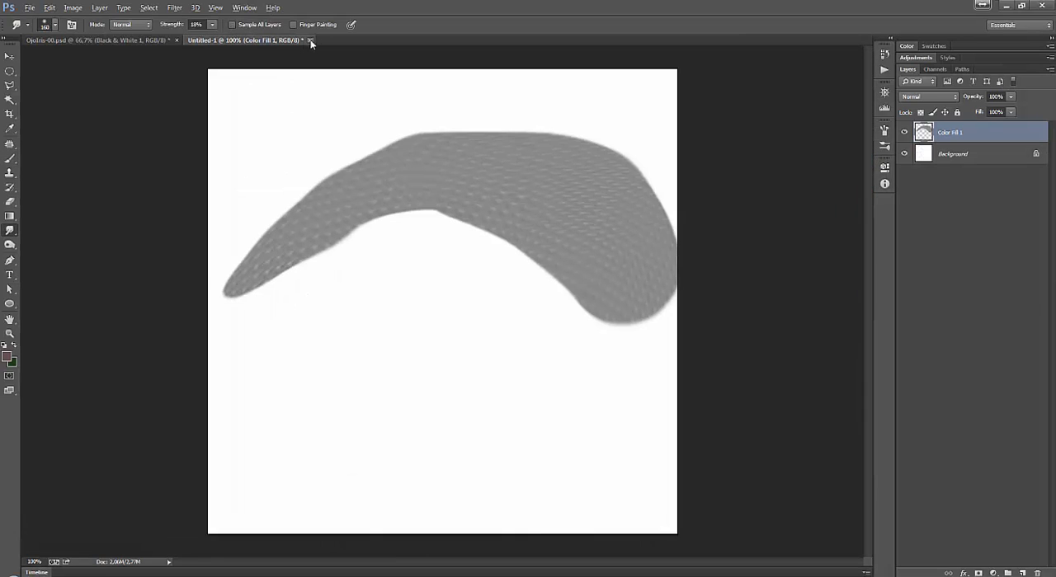
Close the practice document without saving, and show the Black & White 1 copy layer in OjoIris-00.psd.
click(310, 40)
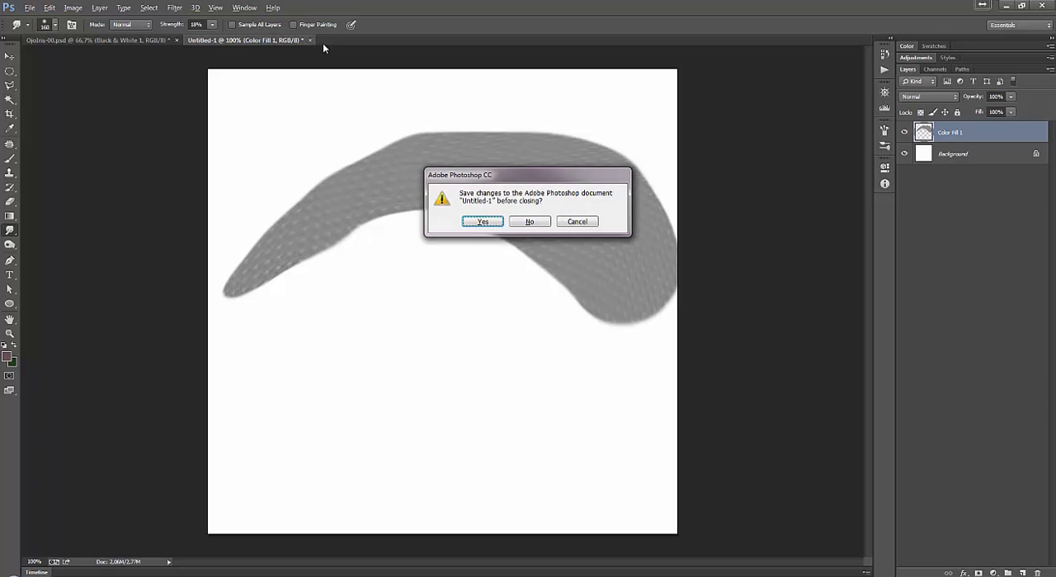
click(535, 221)
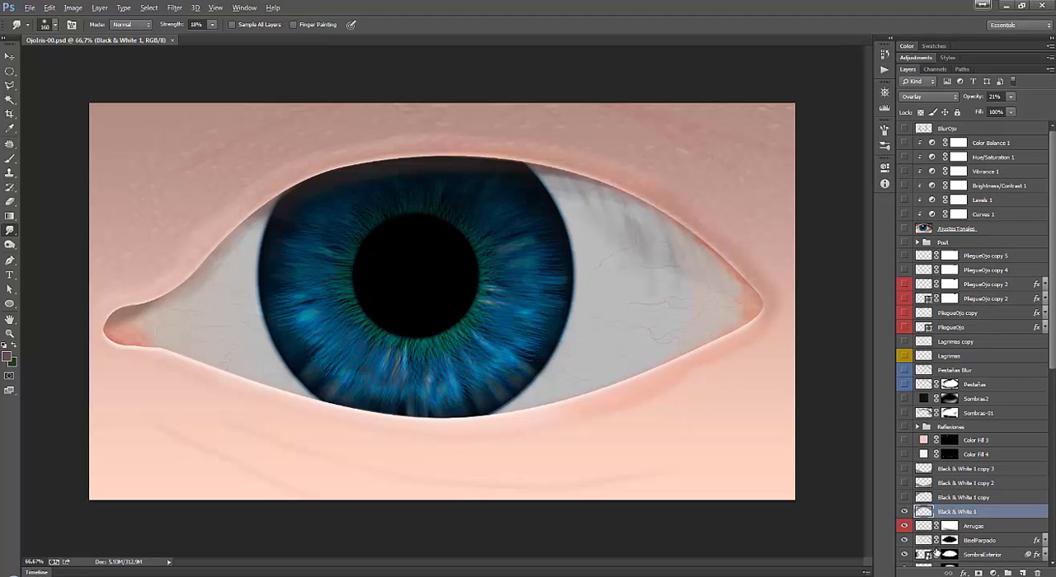
click(903, 512)
click(904, 512)
click(904, 498)
Flip the Black & White 1 skin texture layer horizontally with Free Transform.
key(ctrl+t)
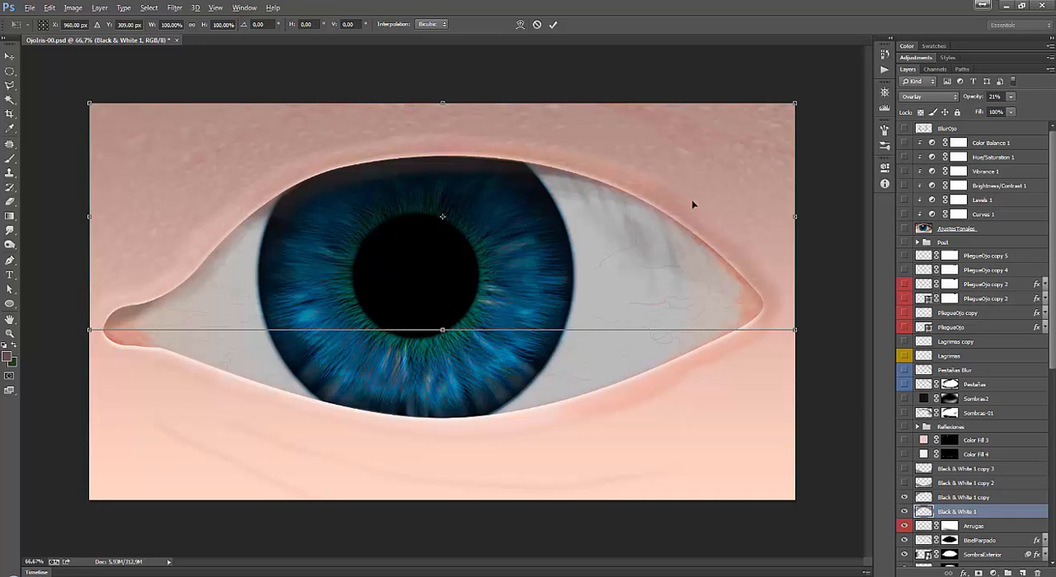
key(Escape)
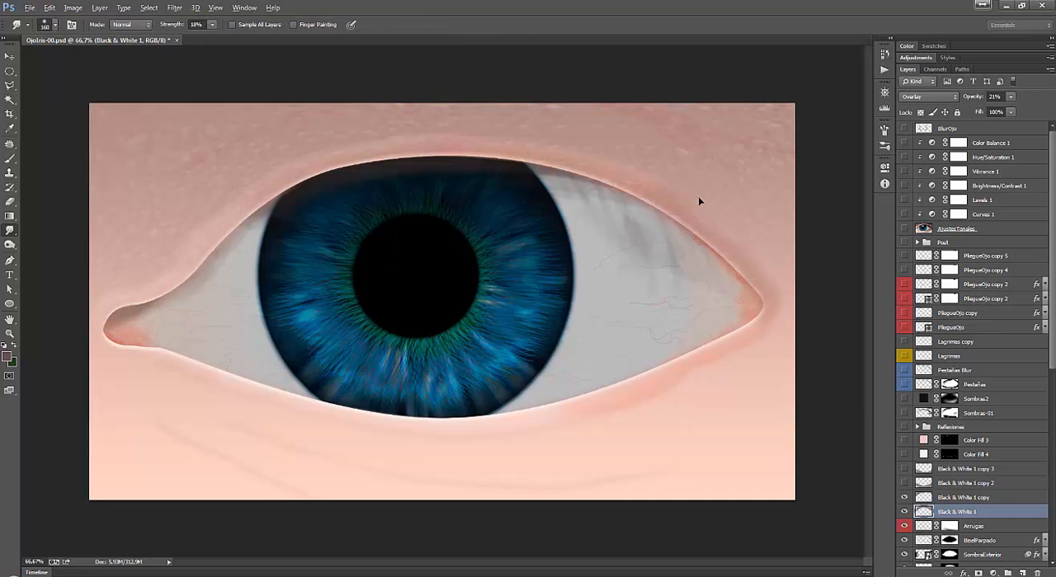
key(ctrl+t)
right_click(702, 176)
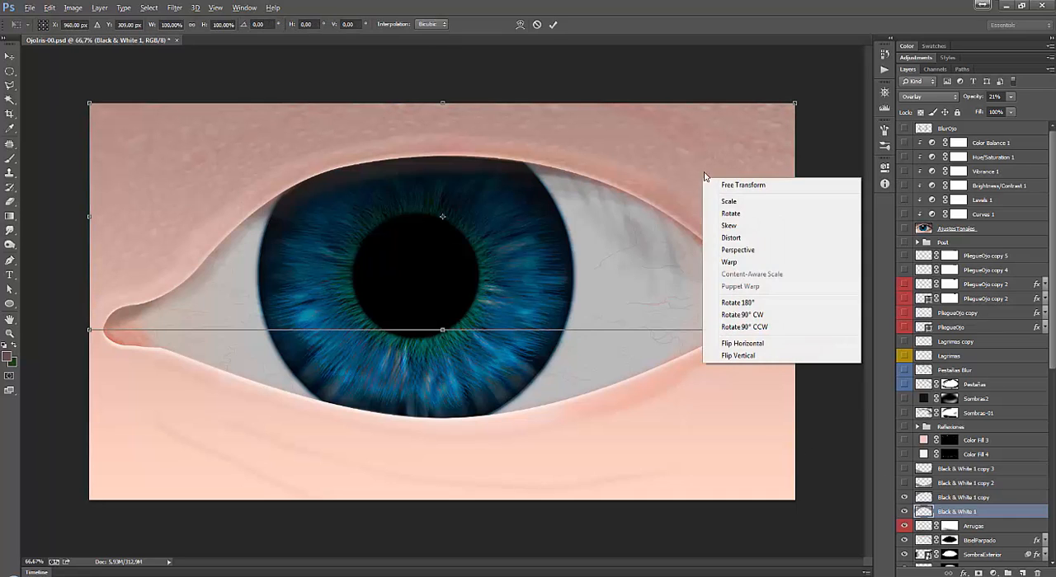
click(746, 344)
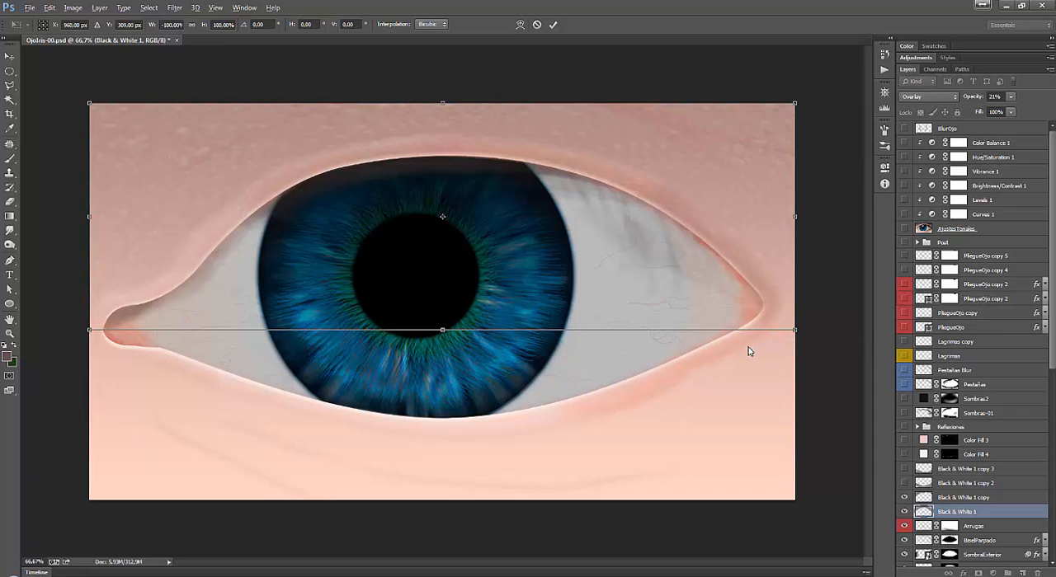
key(Return)
key(r)
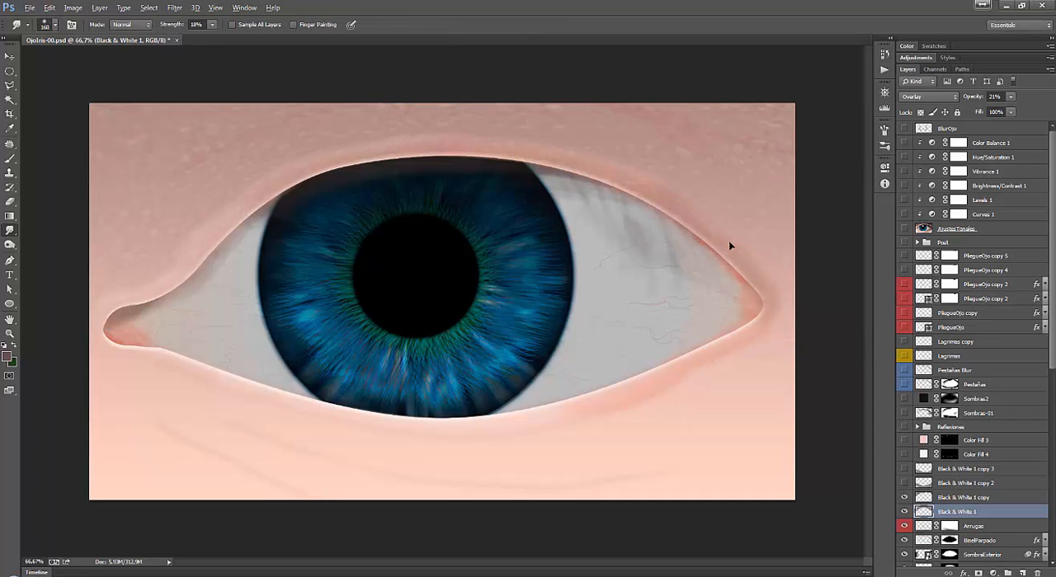
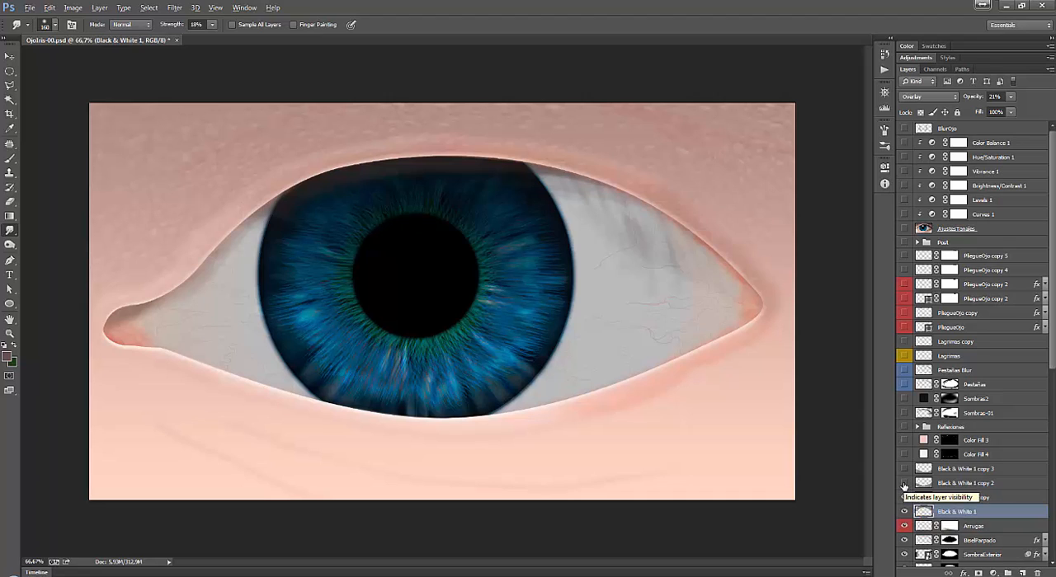
Show the Black & White 1 copy 2 and Black & White 1 copy 3 skin texture layers.
drag(904, 485, 904, 498)
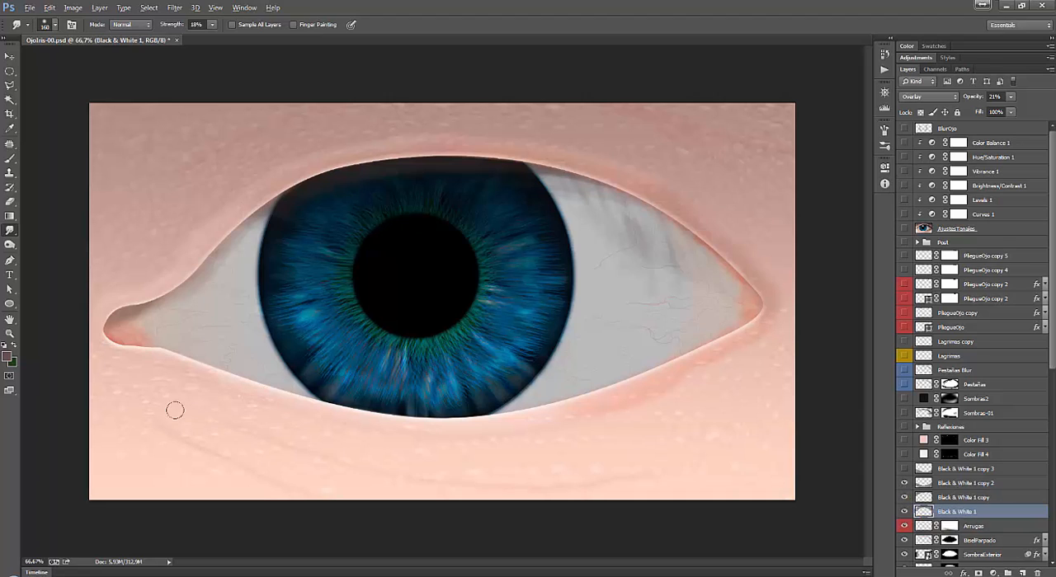
key(ctrl+t)
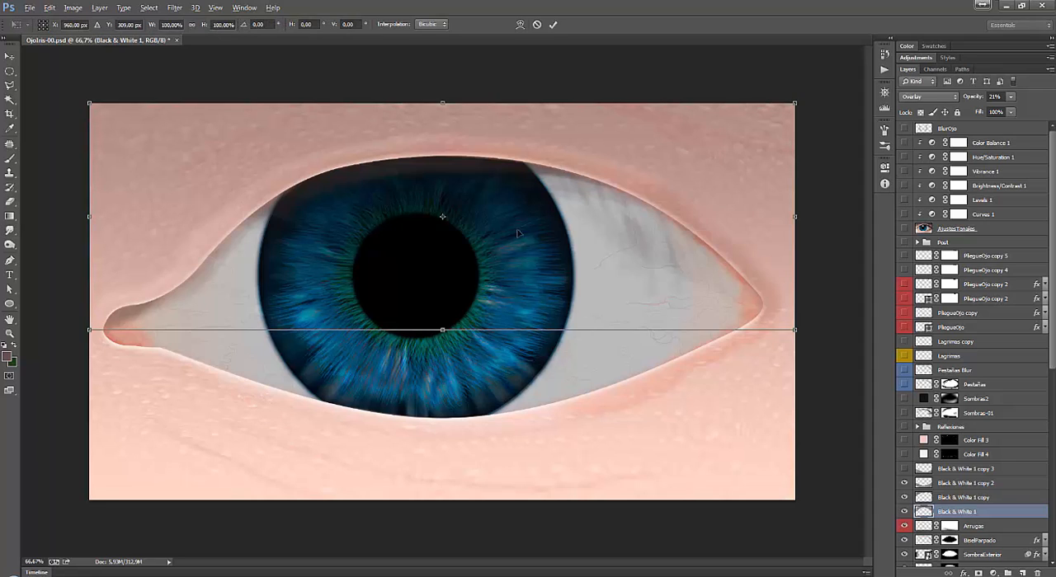
key(Return)
key(r)
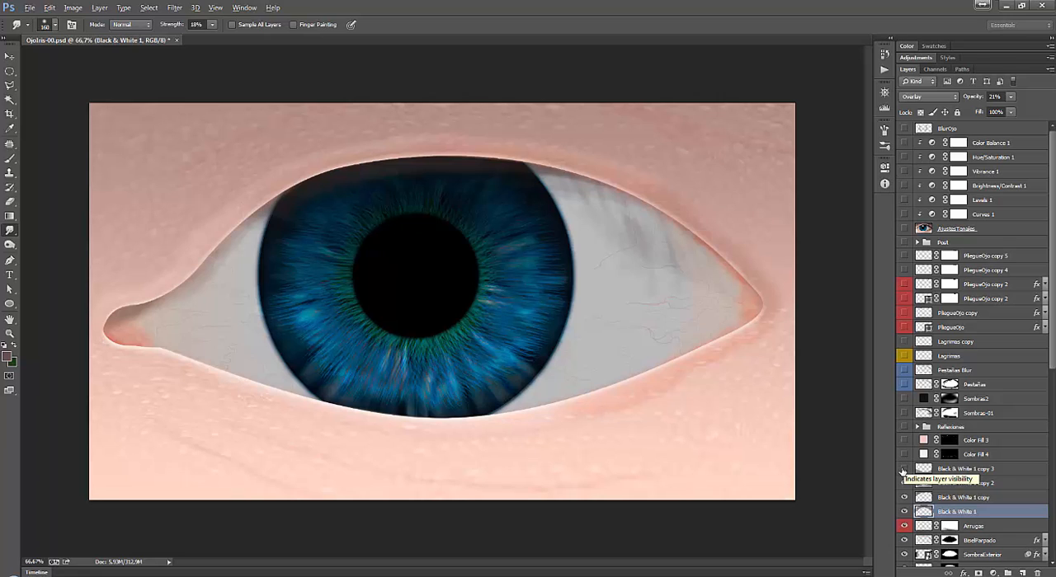
click(904, 469)
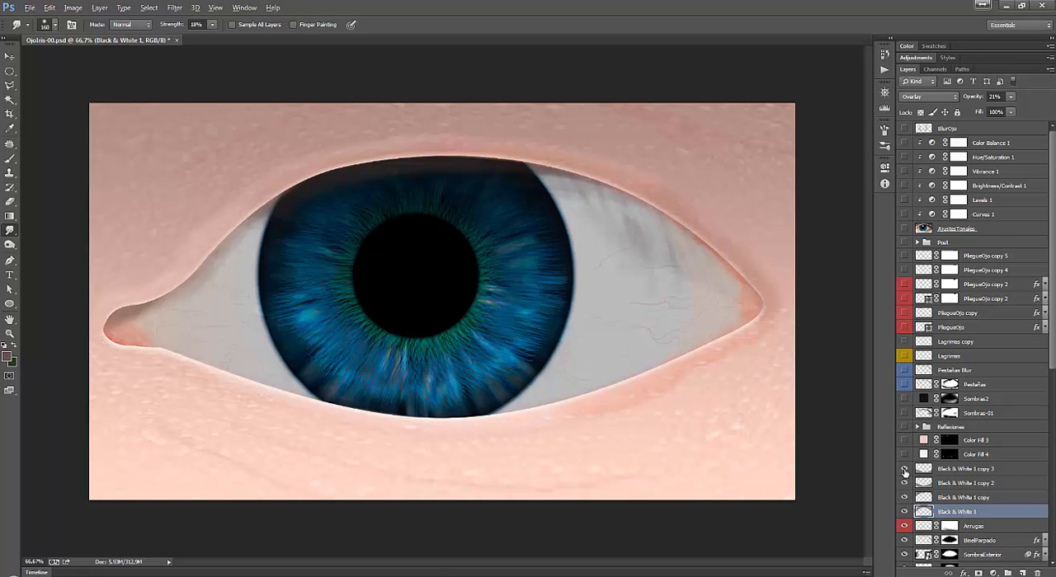
Warp the Black & White 1 copy 3 texture layer slightly downward below the lower eyelid.
click(955, 470)
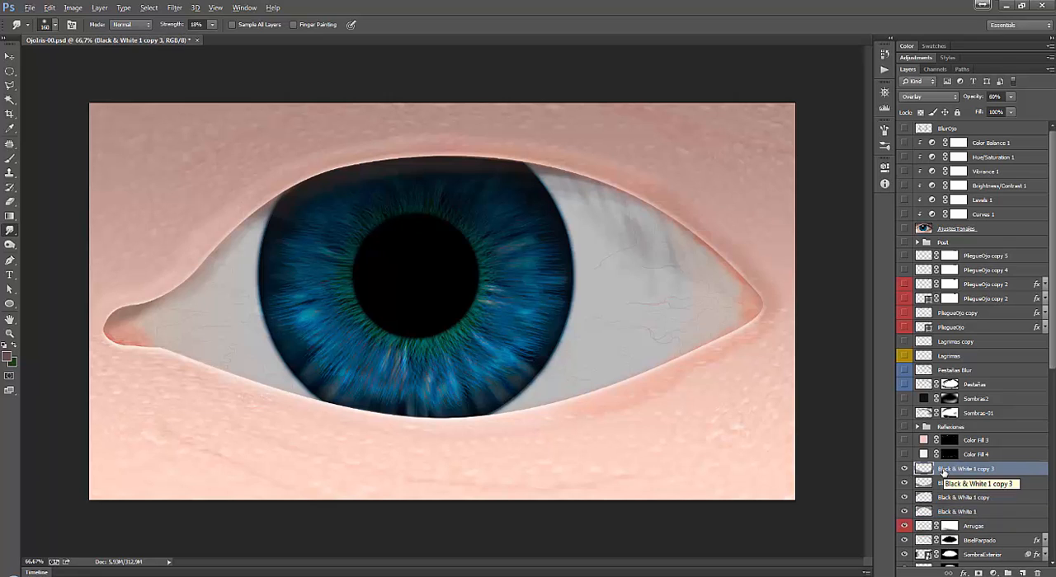
key(alt+e)
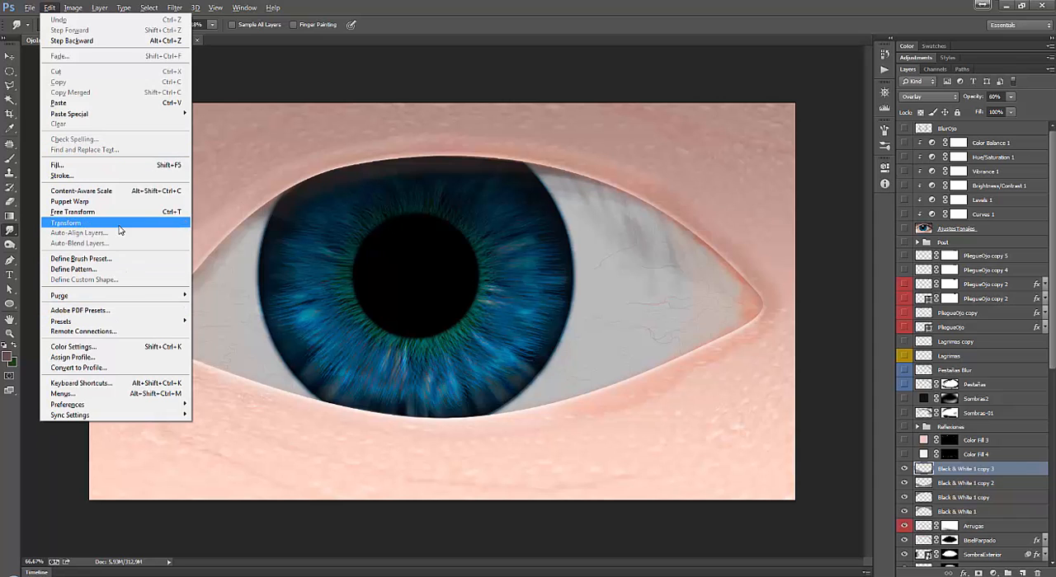
mouse_move(123, 223)
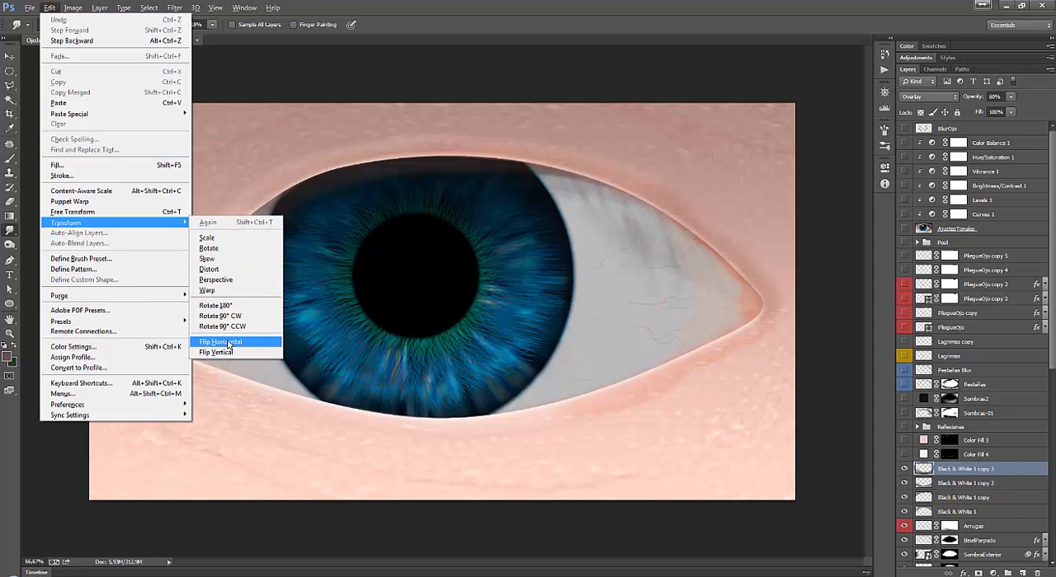
click(223, 290)
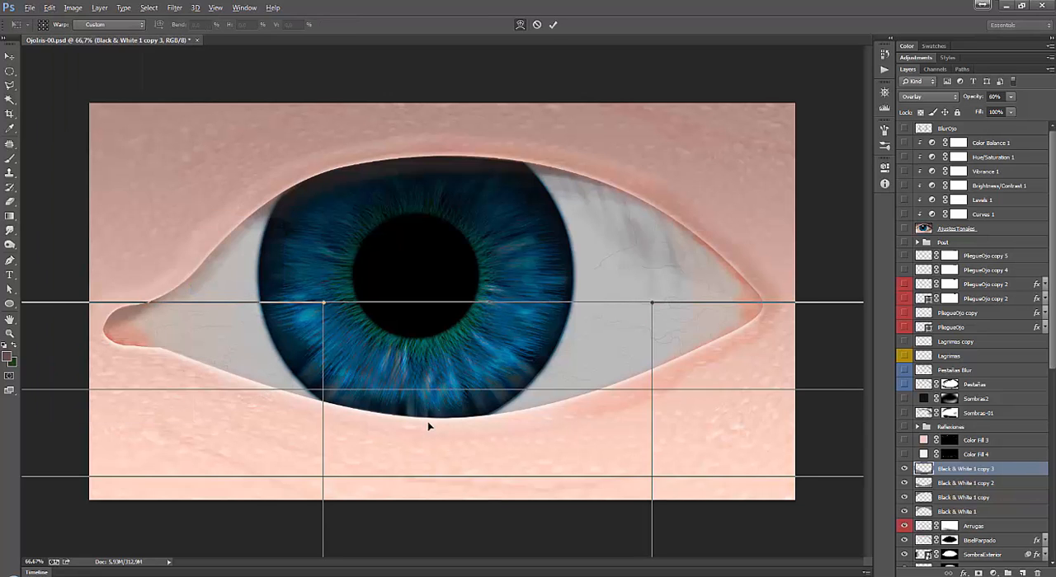
mouse_move(428, 426)
mouse_down()
mouse_move(396, 458)
mouse_move(351, 457)
mouse_move(454, 442)
mouse_move(392, 407)
mouse_move(419, 443)
mouse_up()
key(Return)
key(r)
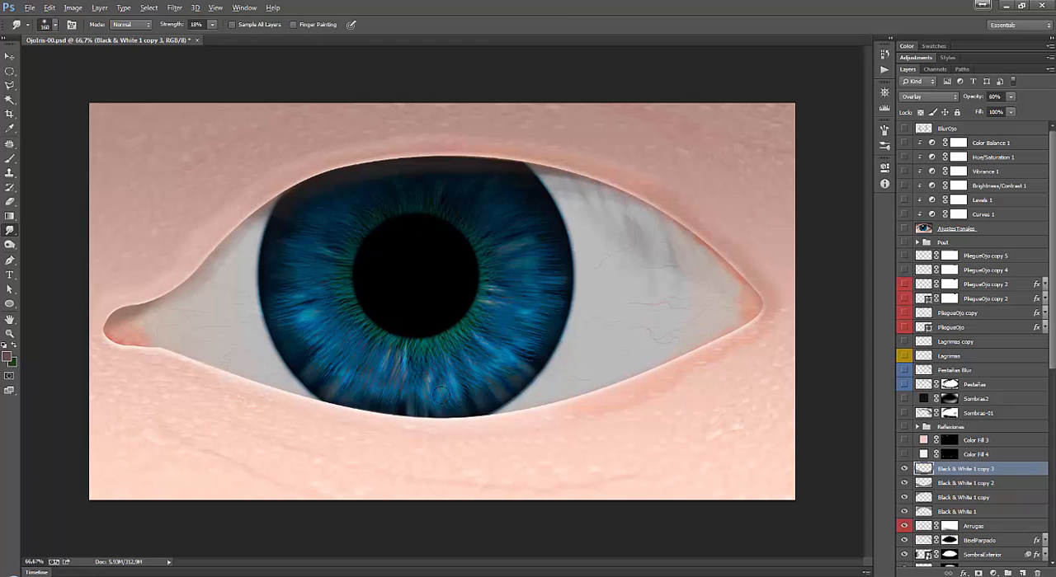
Compare the skin highlights with and without the Color Fill 4 layer, leaving that layer hidden.
click(996, 455)
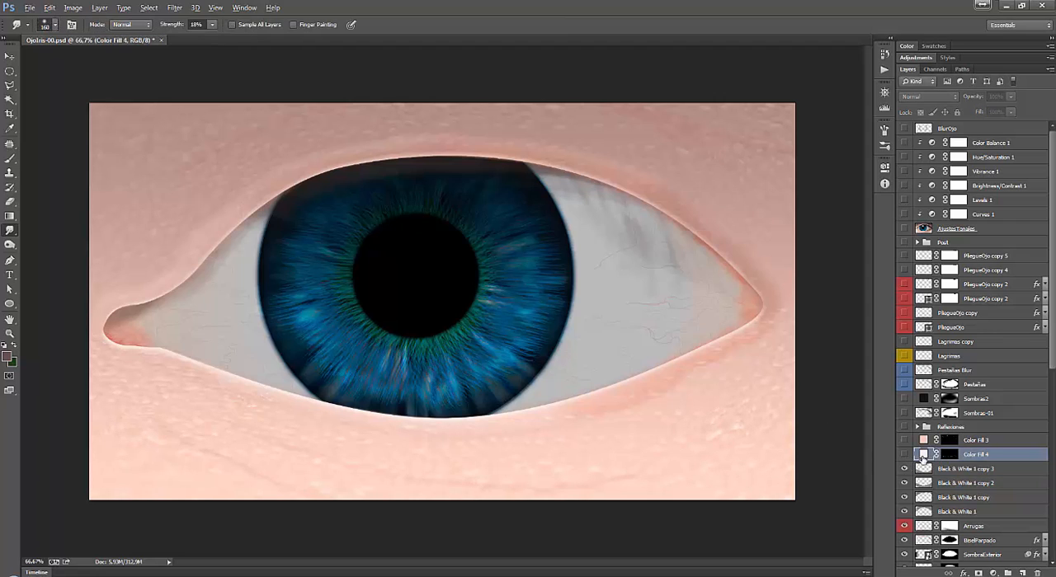
click(903, 454)
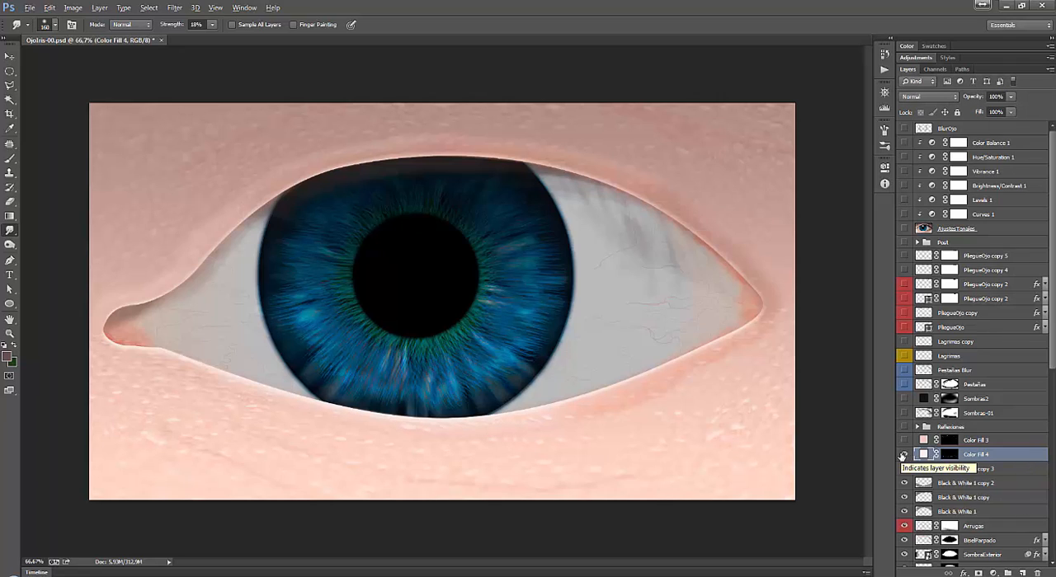
click(903, 454)
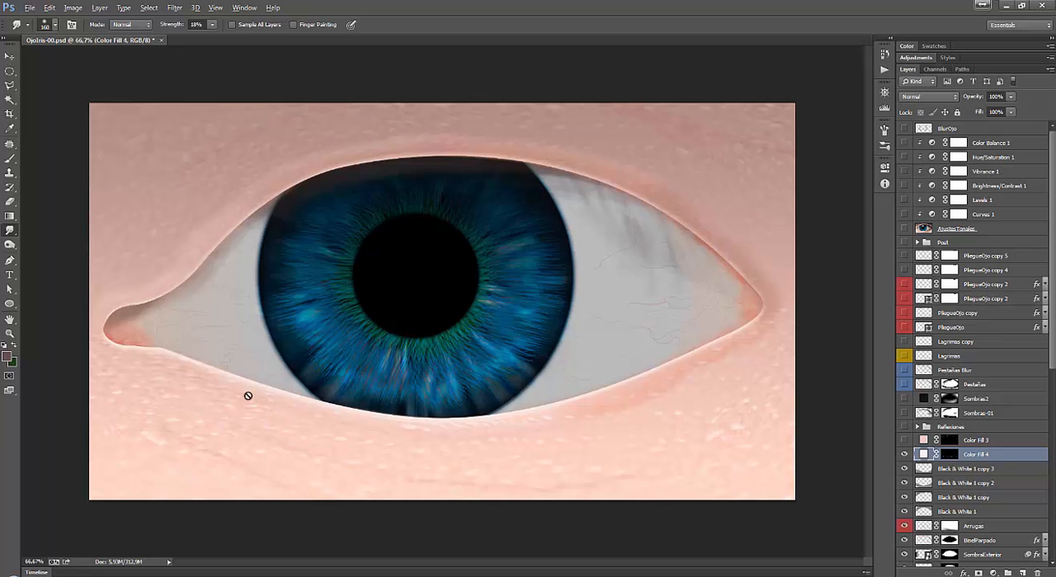
click(905, 456)
click(904, 456)
click(904, 456)
click(904, 456)
click(904, 456)
click(904, 456)
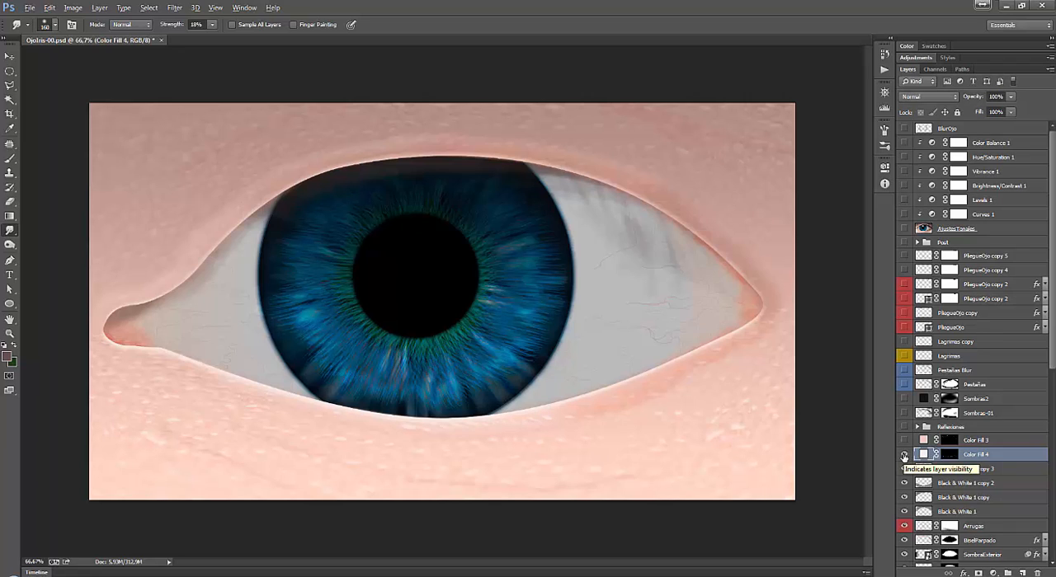
click(904, 456)
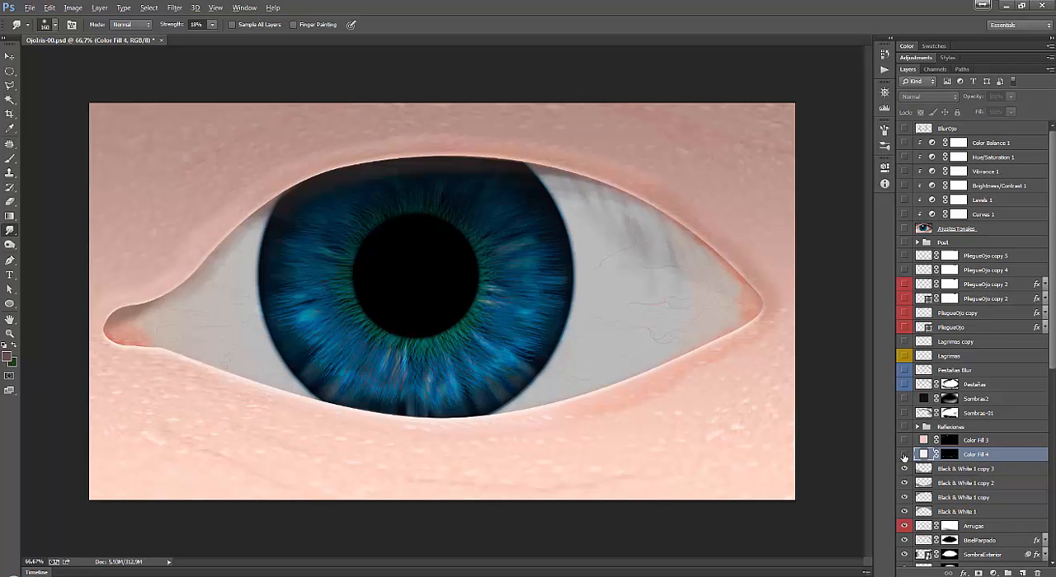
Start a Color Range selection on the Black & White 1 copy 3 layer and sample the skin below the lower eyelid.
click(962, 469)
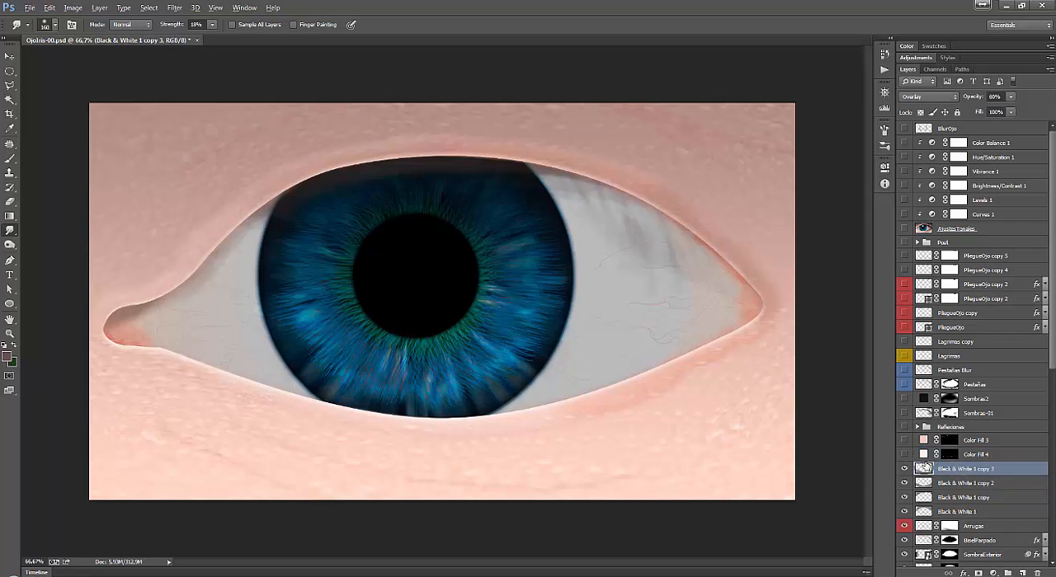
click(148, 8)
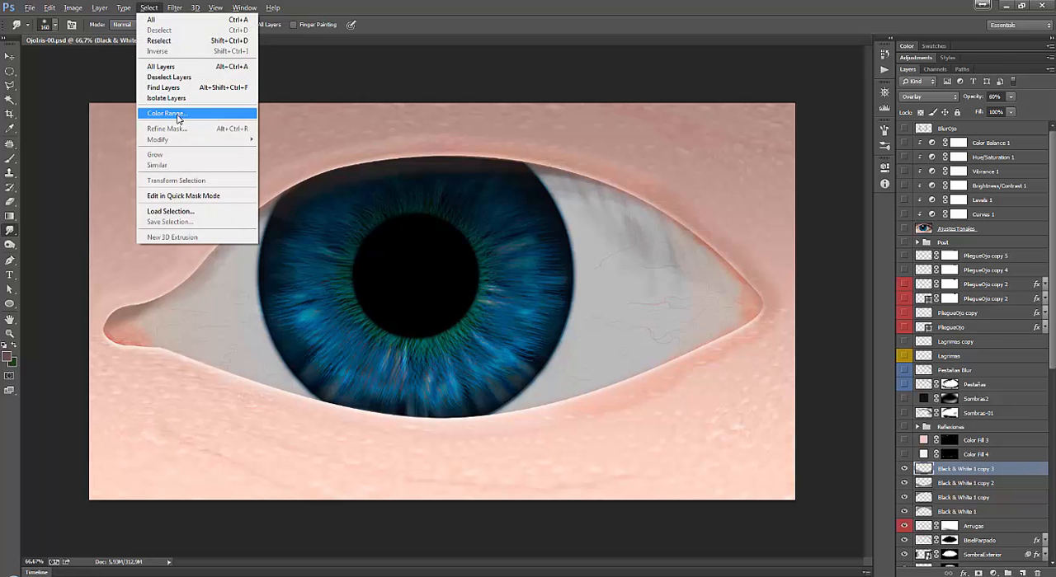
click(180, 114)
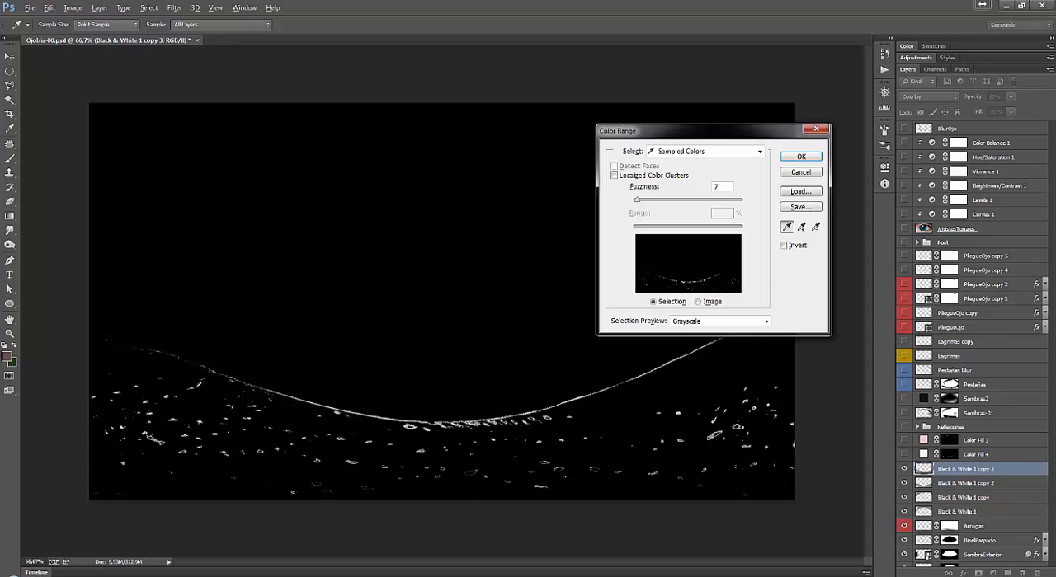
click(212, 404)
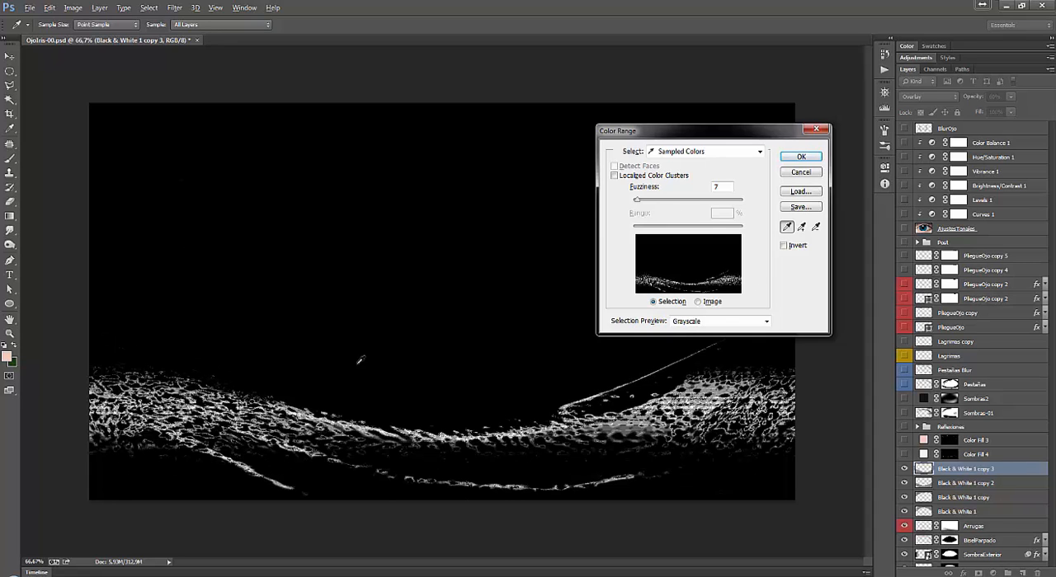
Resample the Color Range color from a lighter skin spot below the inner corner, using preview None and returning it to Grayscale.
click(710, 323)
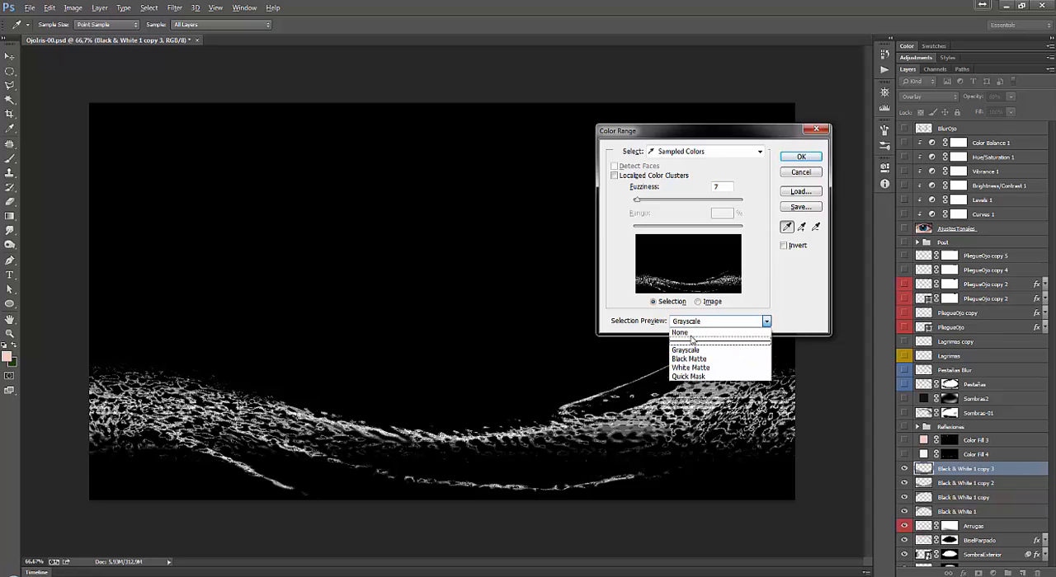
click(684, 333)
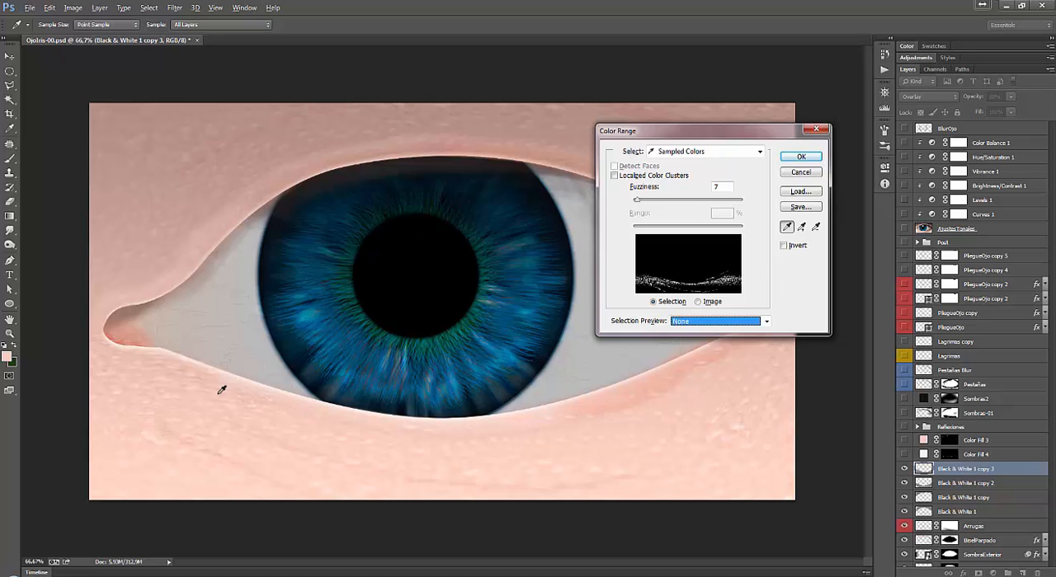
click(140, 383)
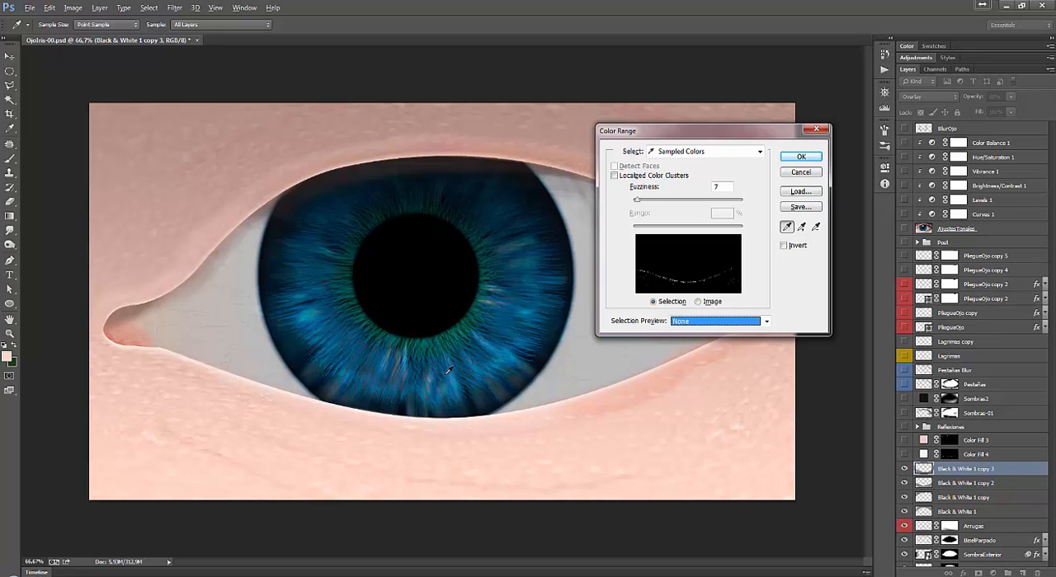
click(701, 324)
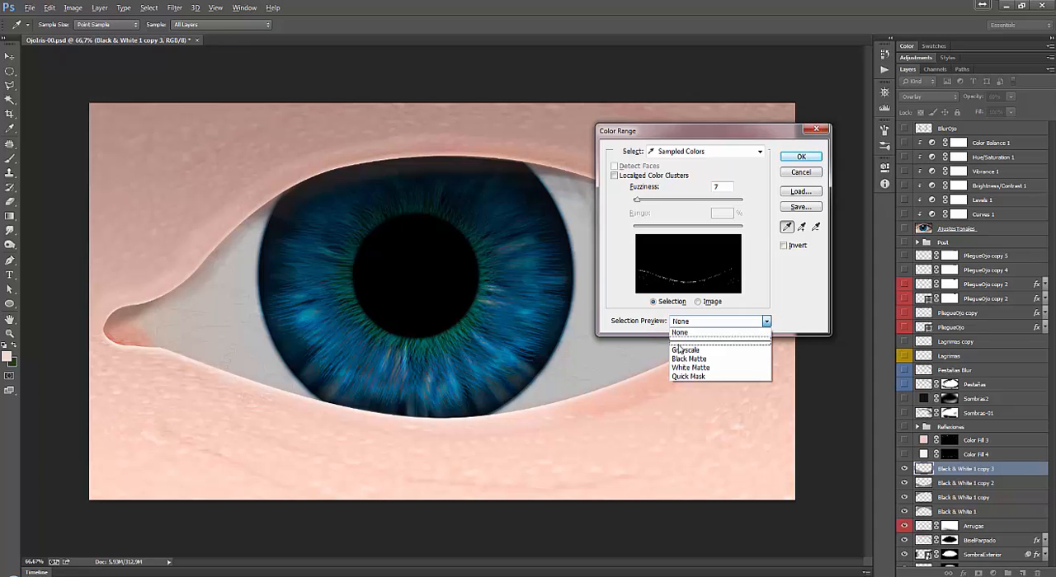
click(685, 350)
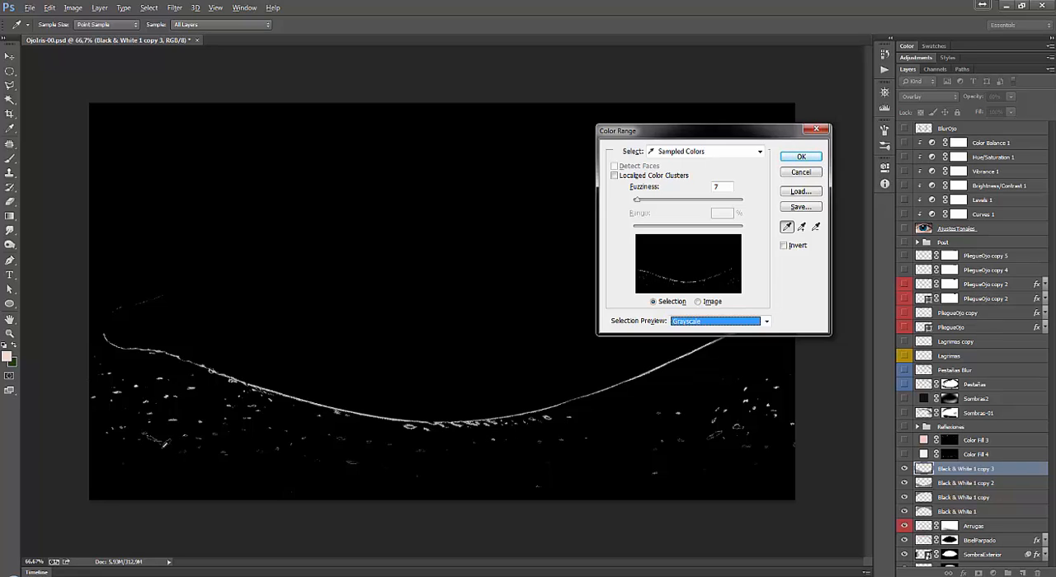
Sample a bright skin speck below the inner corner, set Fuzziness to 15, and create the Color Range selection.
key(ctrl+plus)
key(ctrl+plus)
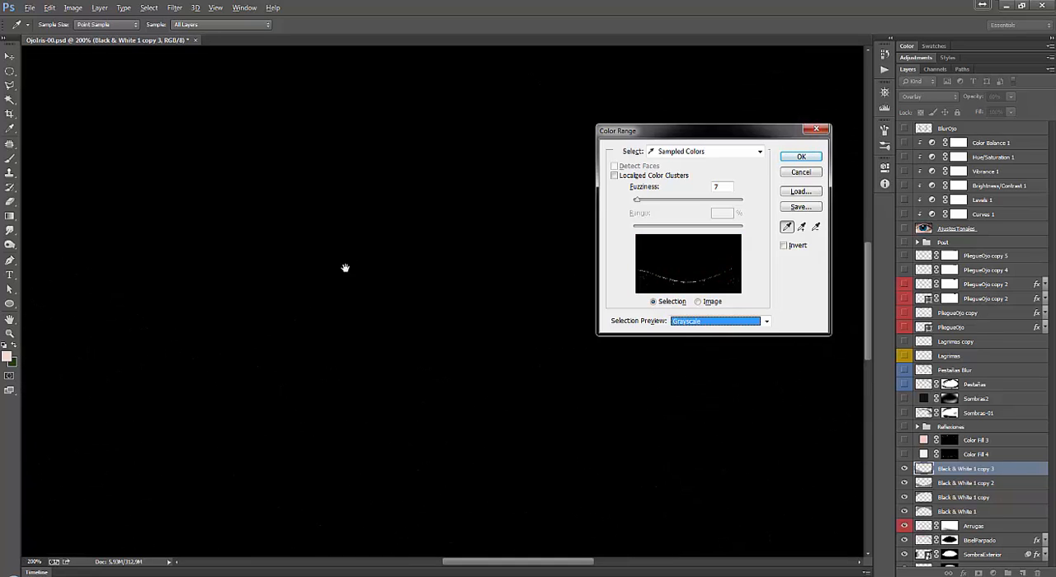
drag(488, 565, 348, 565)
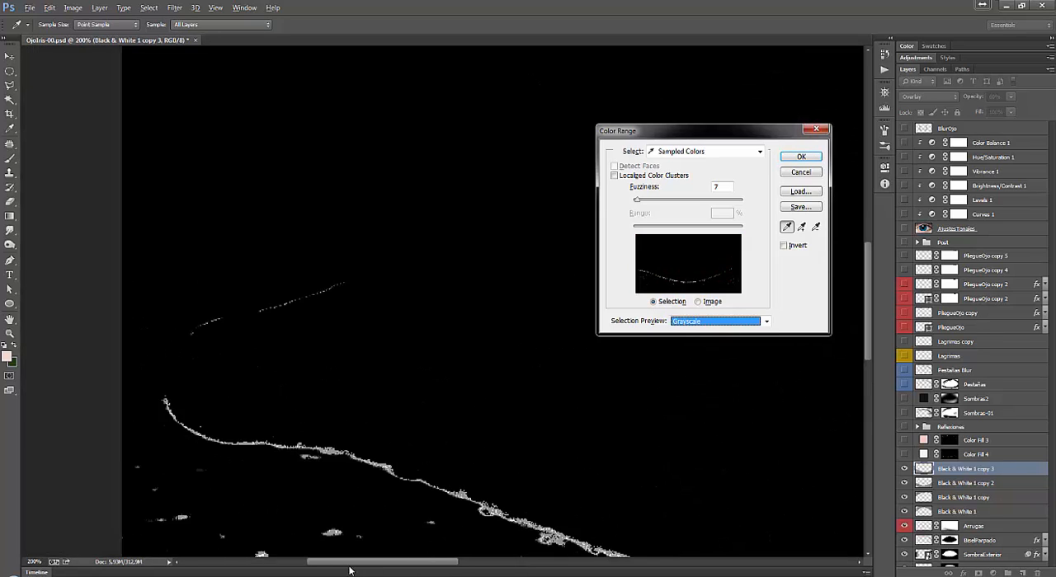
drag(869, 307, 872, 367)
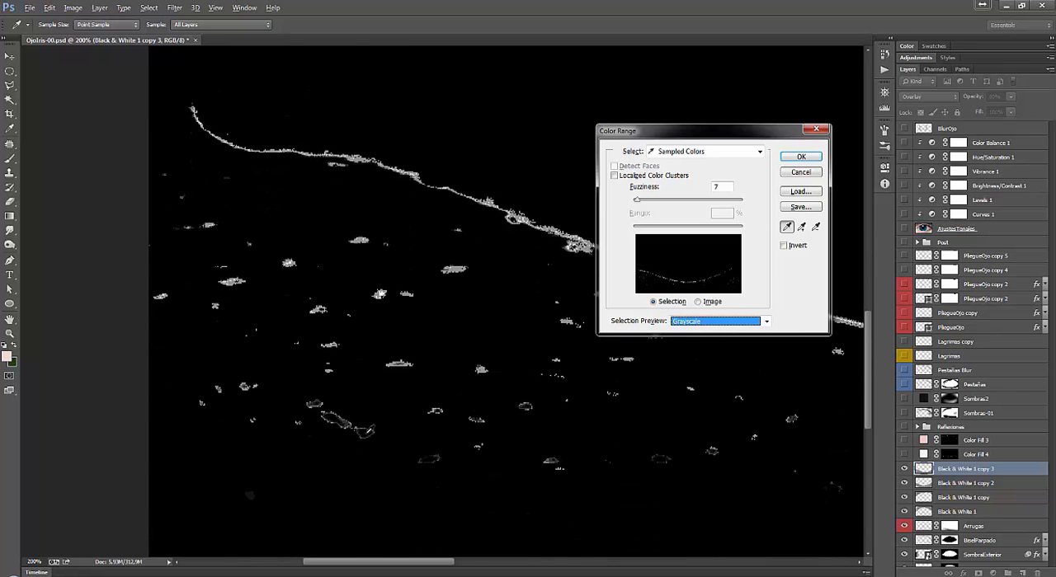
click(366, 432)
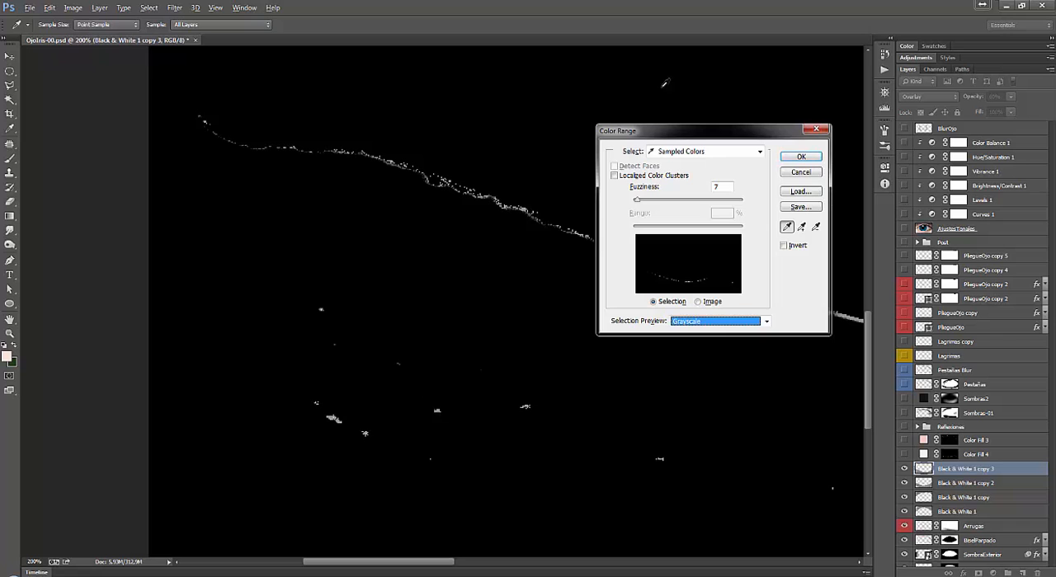
drag(638, 201, 642, 204)
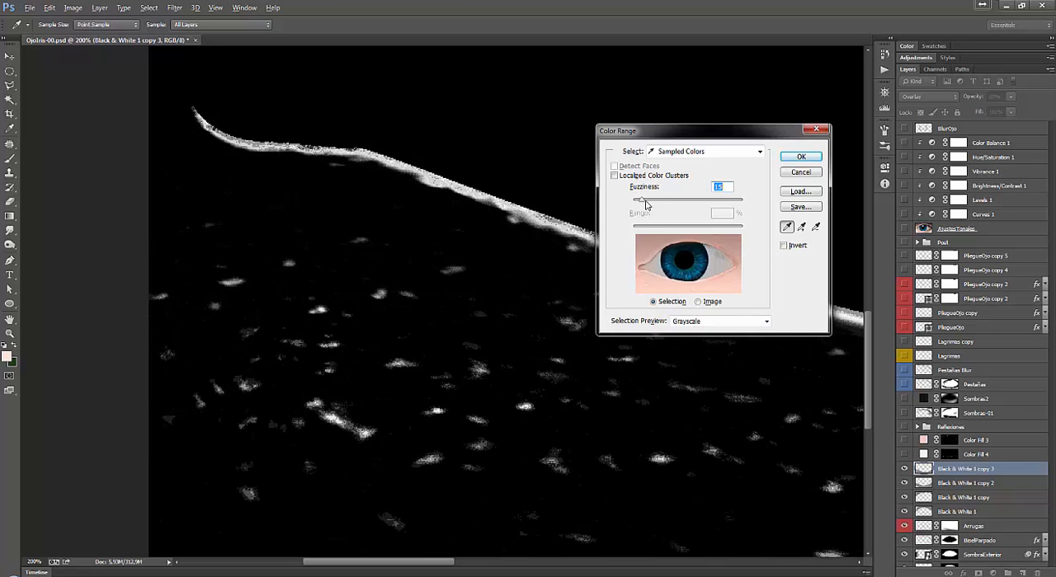
key(ctrl+minus)
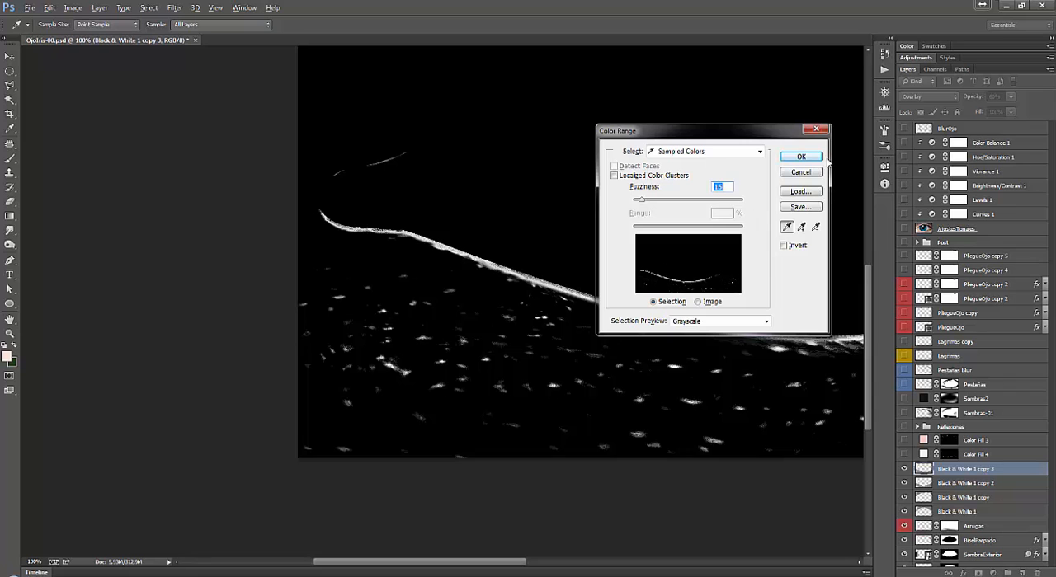
click(800, 156)
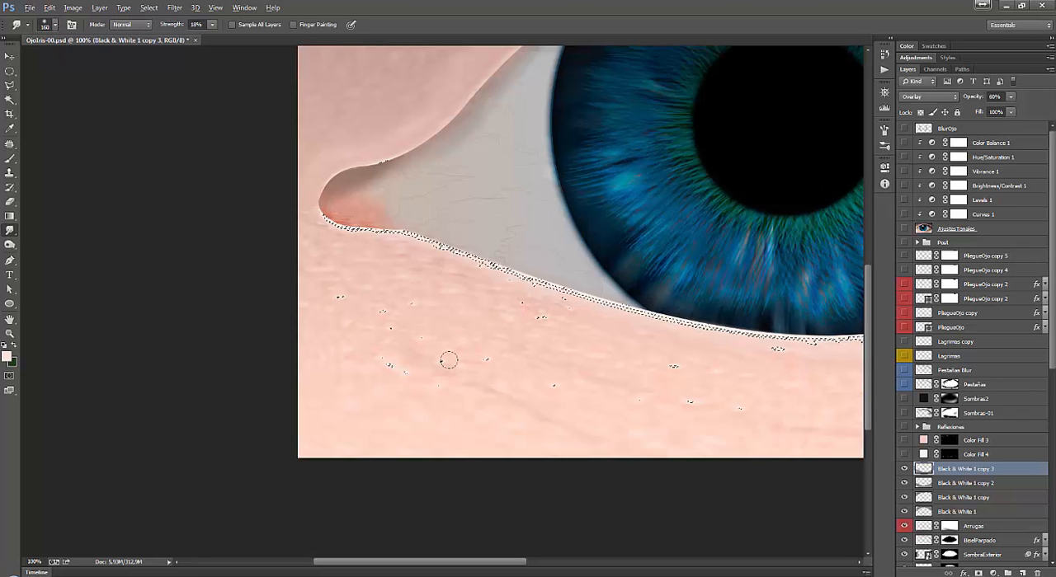
key(ctrl+0)
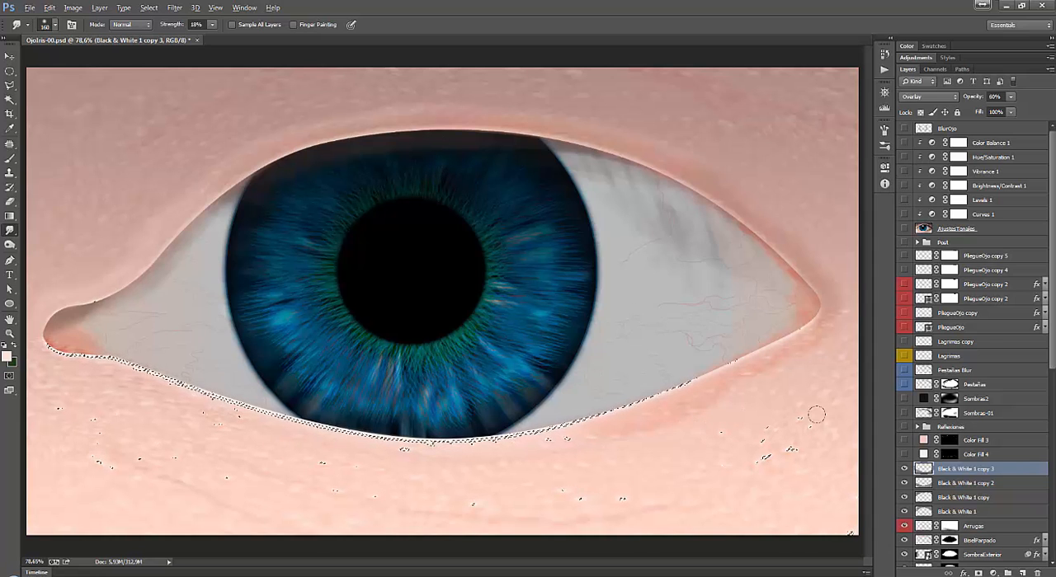
Try a white ffffff solid color fill layer over the selected skin highlights.
click(82, 8)
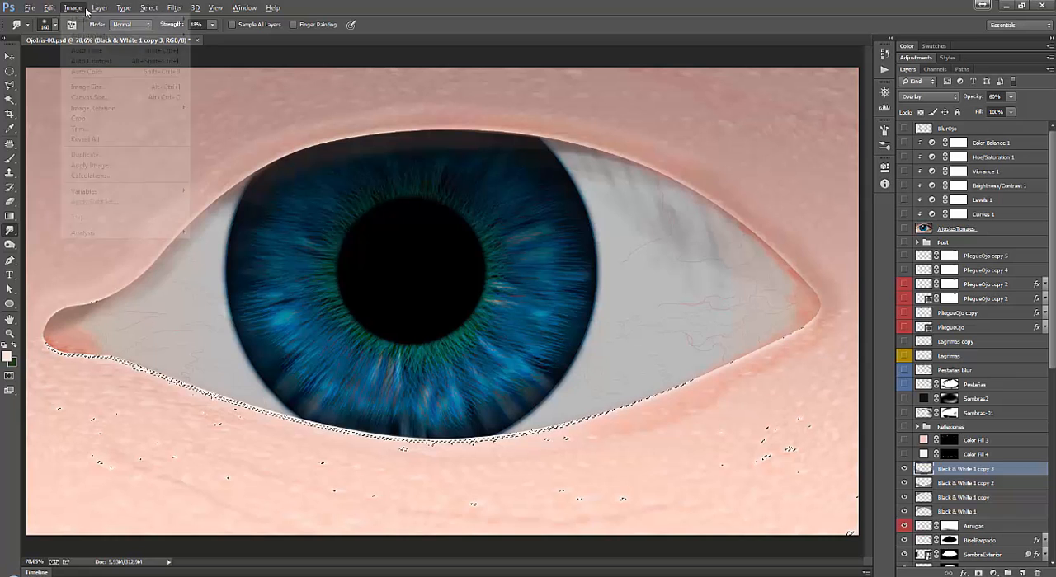
mouse_move(99, 8)
mouse_move(165, 103)
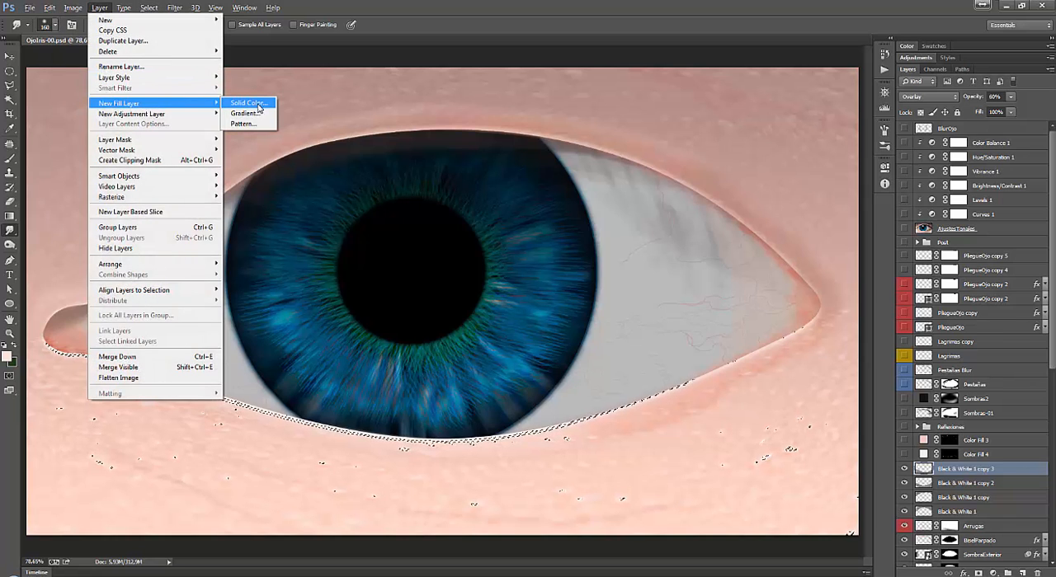
click(259, 106)
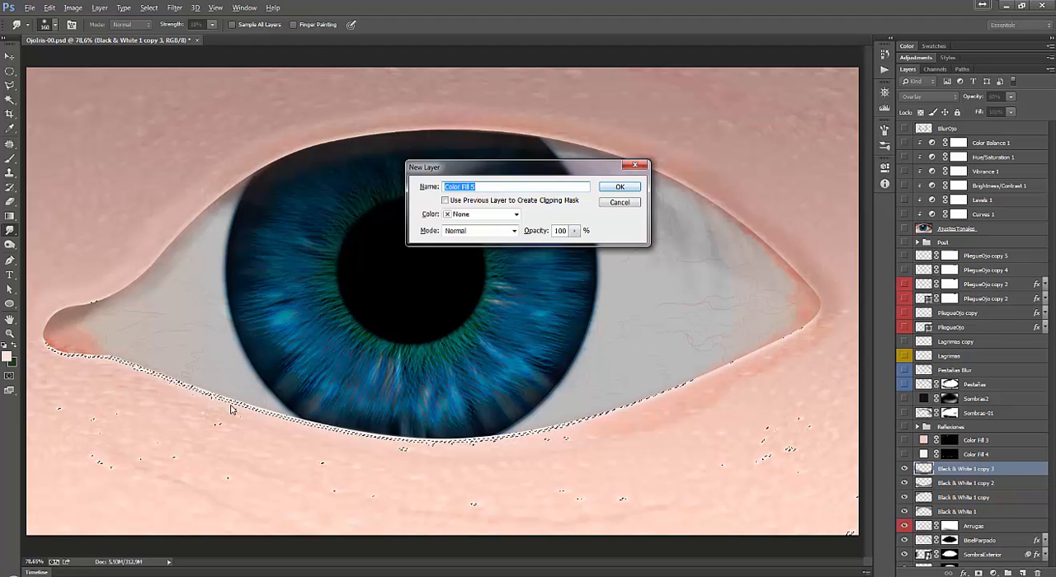
key(Return)
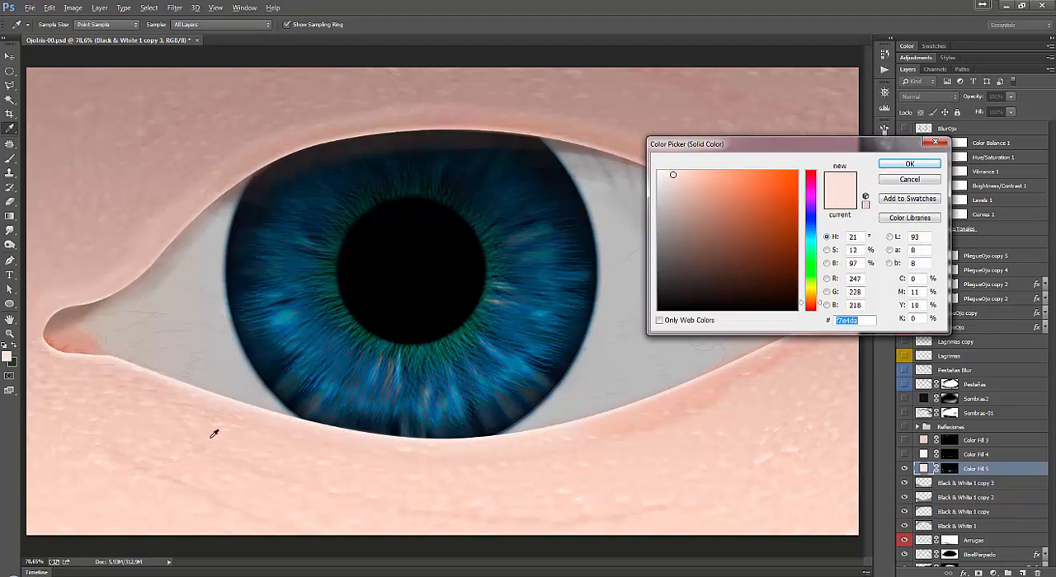
text(ffffff)
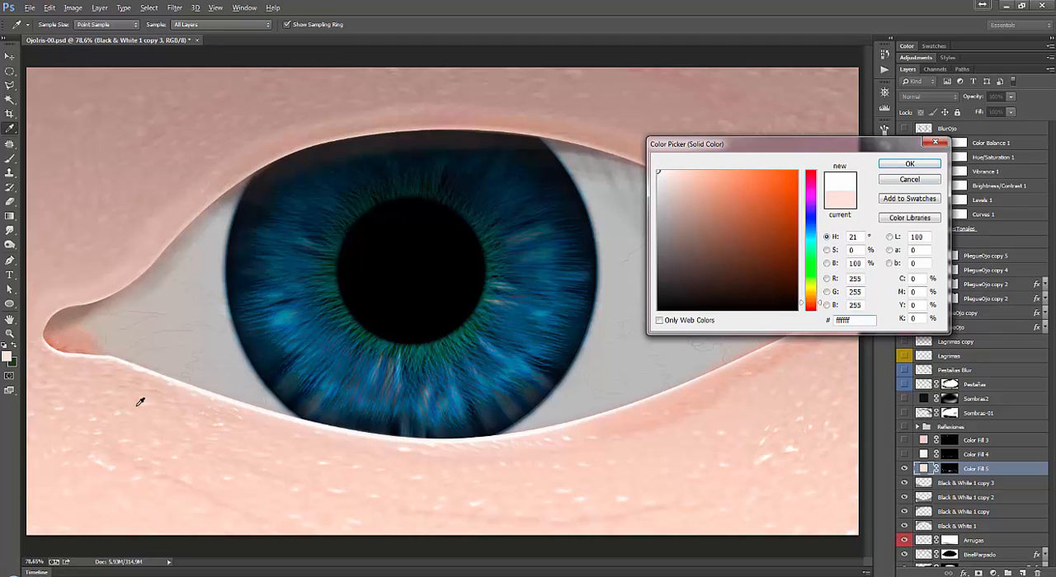
click(909, 180)
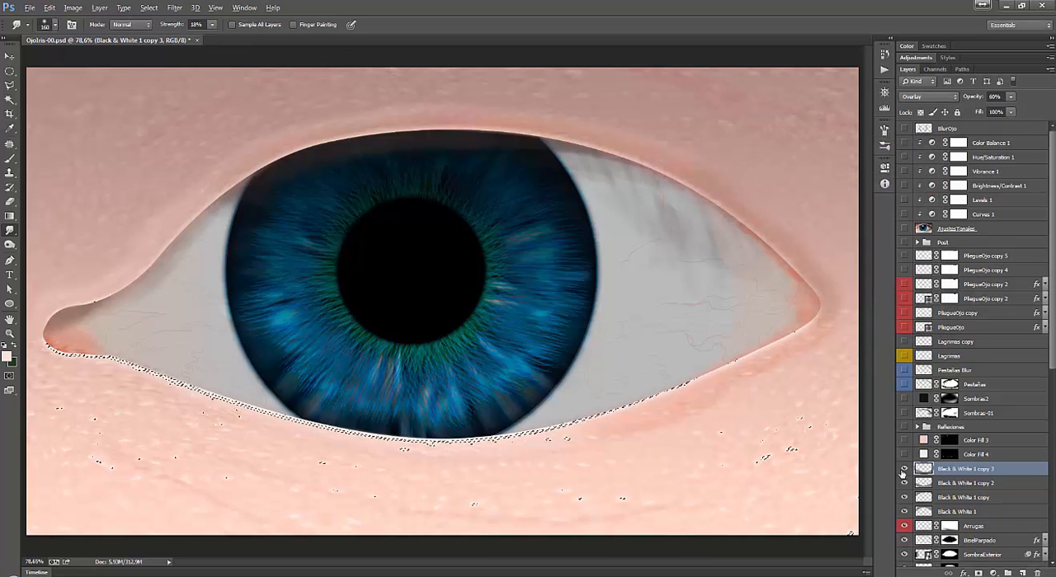
Clear the selection and make the Color Fill 4 and Color Fill 3 layers visible.
key(ctrl+d)
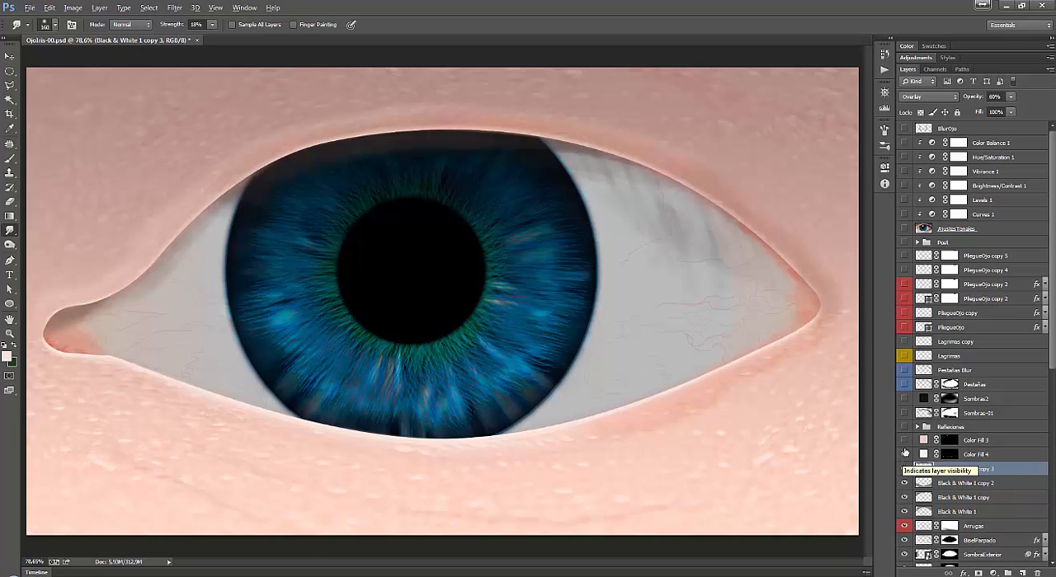
drag(905, 453, 905, 439)
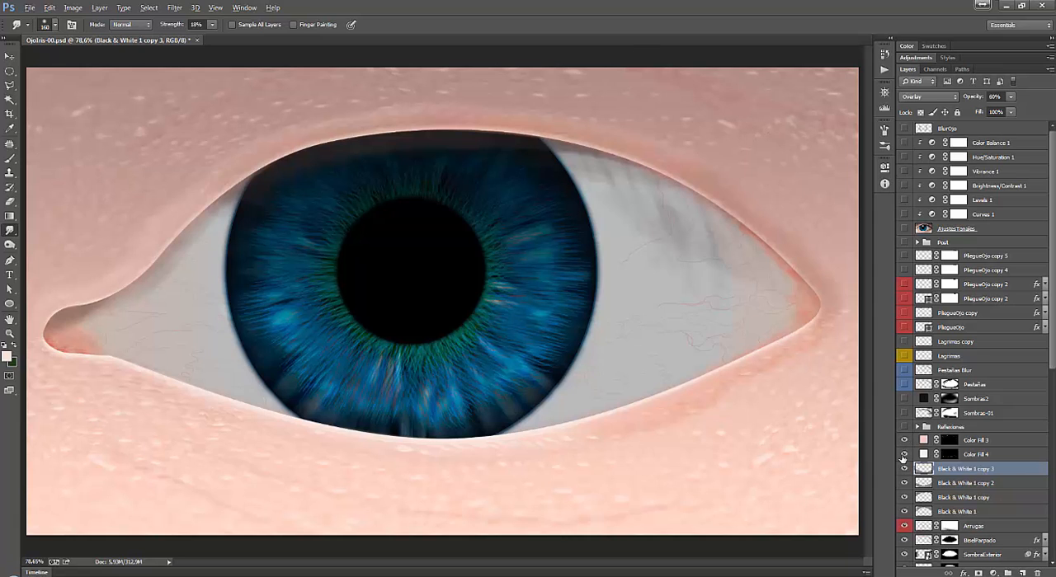
Try strengthening the skin highlights with a duplicate of the Color Fill 4 layer, and delete the extra layer.
click(997, 456)
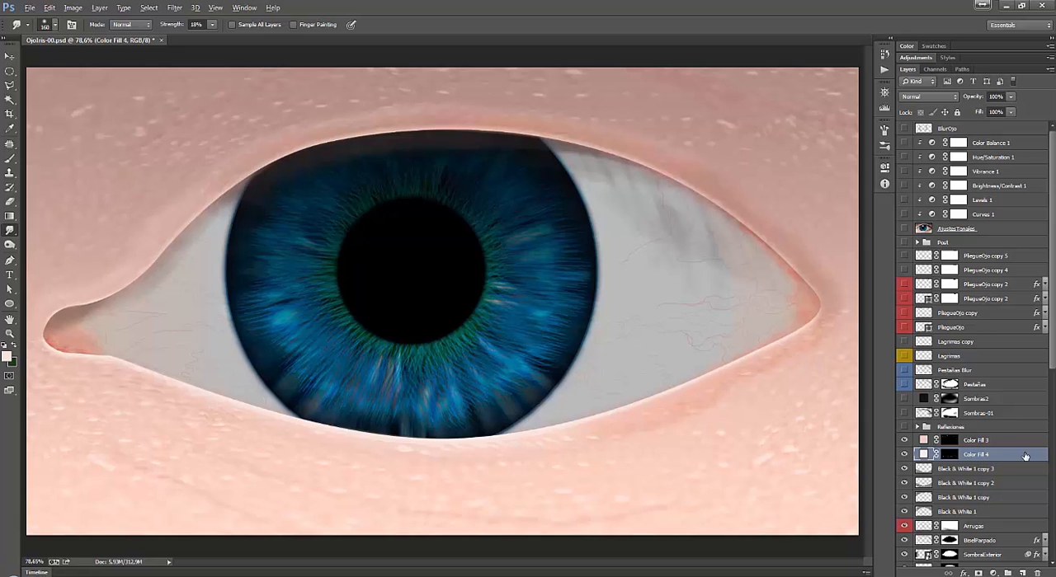
key(ctrl+j)
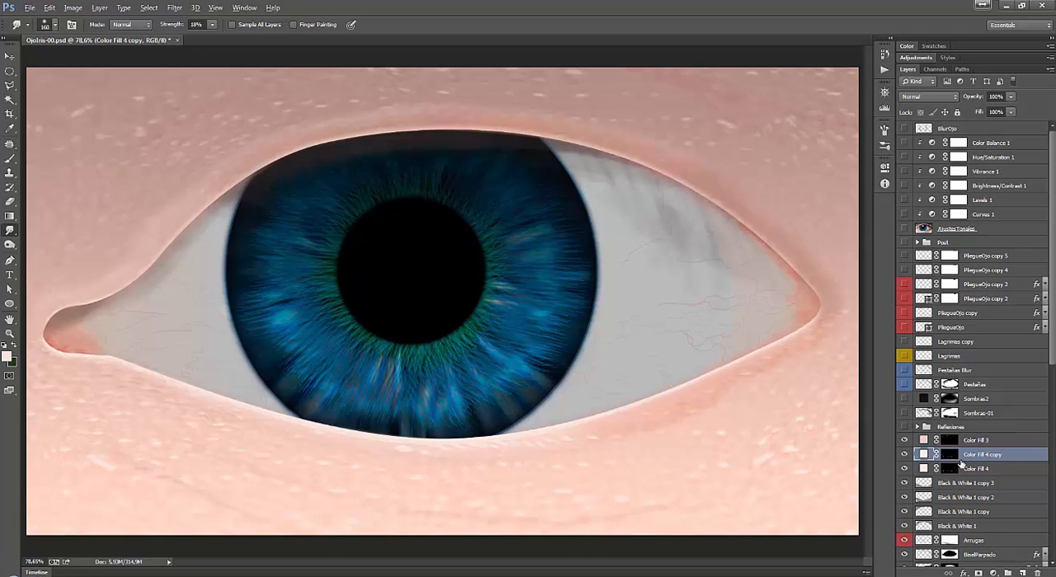
click(904, 468)
drag(1030, 462, 1042, 572)
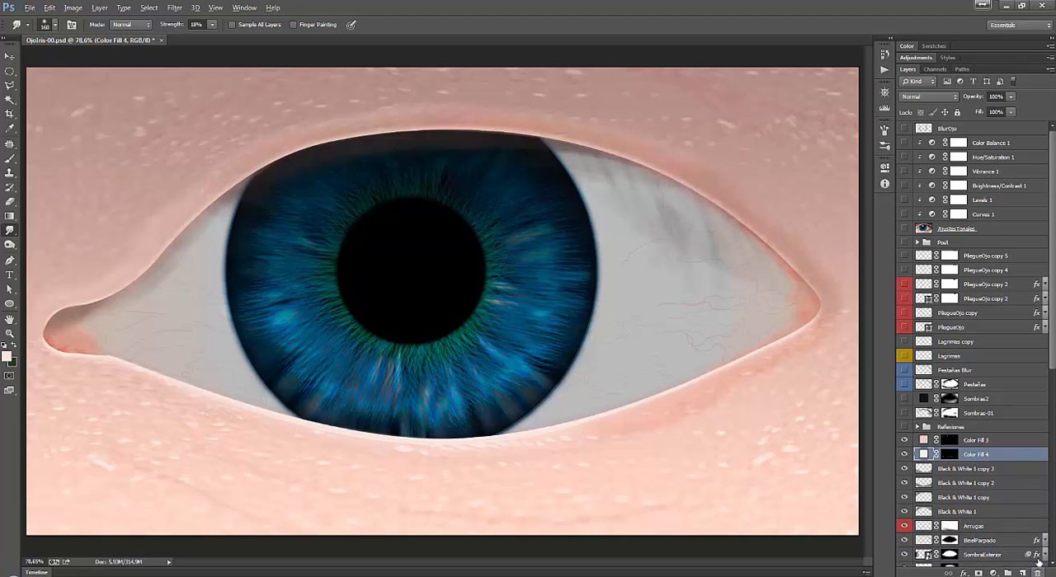
Show and expand the Reflexiones group, and make its Reflejo-01 layer visible over the pupil.
click(969, 429)
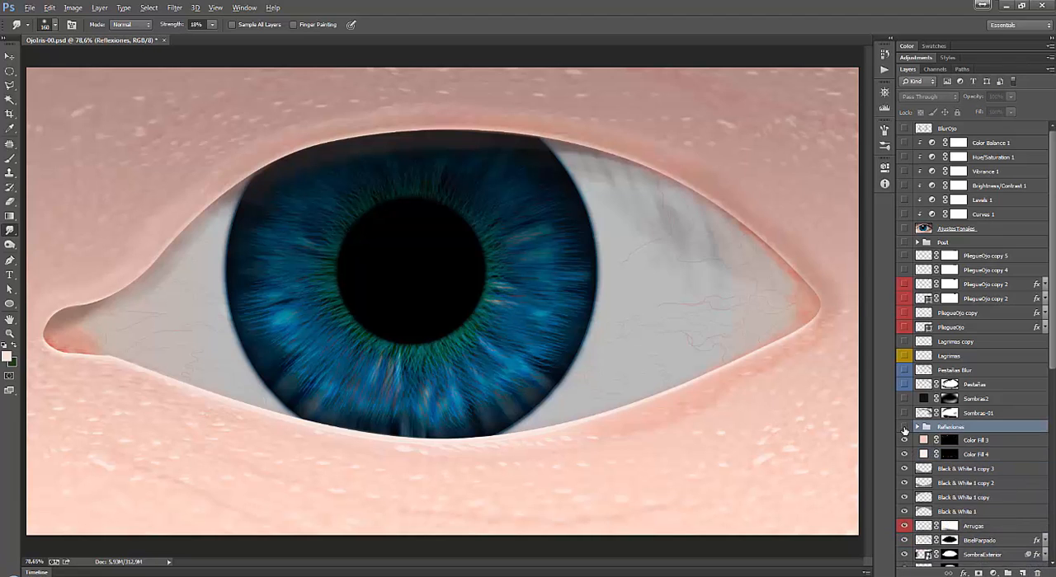
click(904, 427)
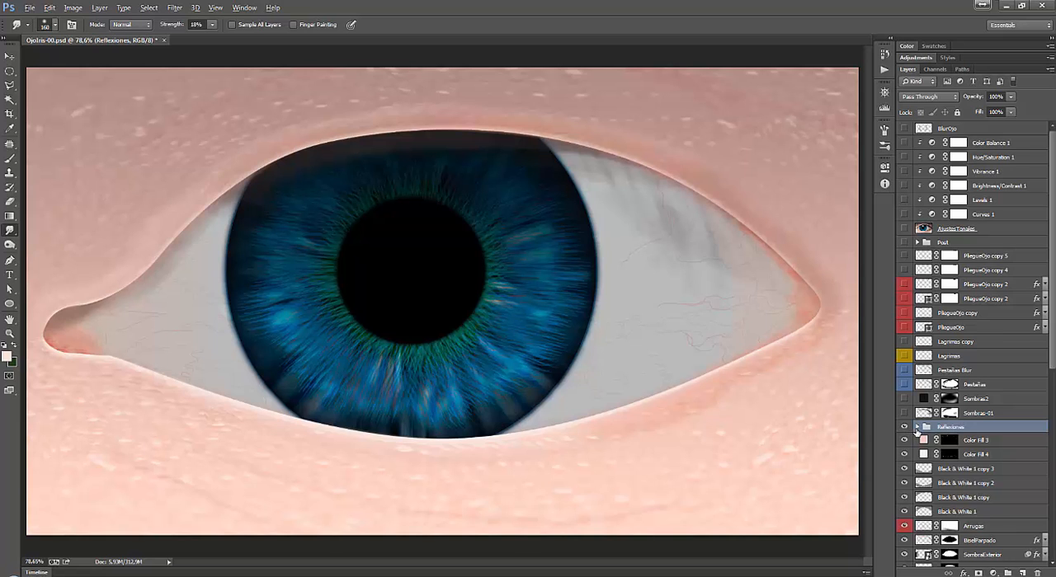
click(917, 428)
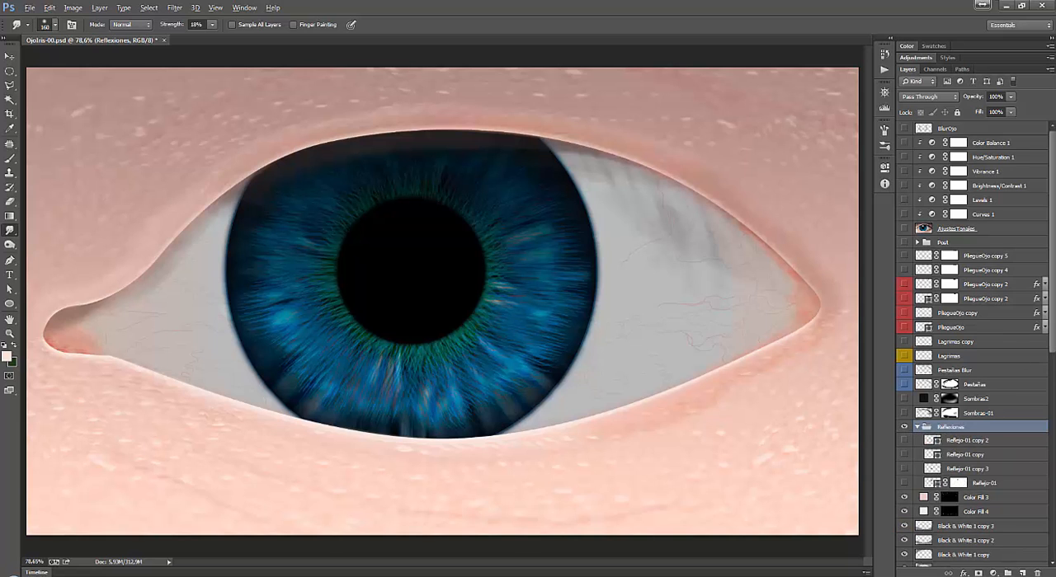
scroll(1051, 326, down, 5)
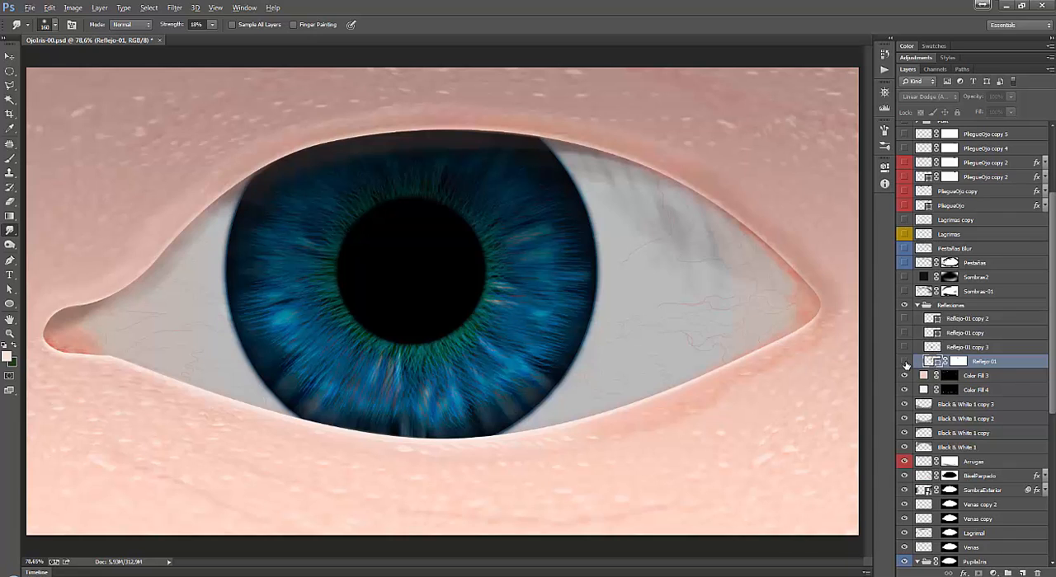
click(905, 364)
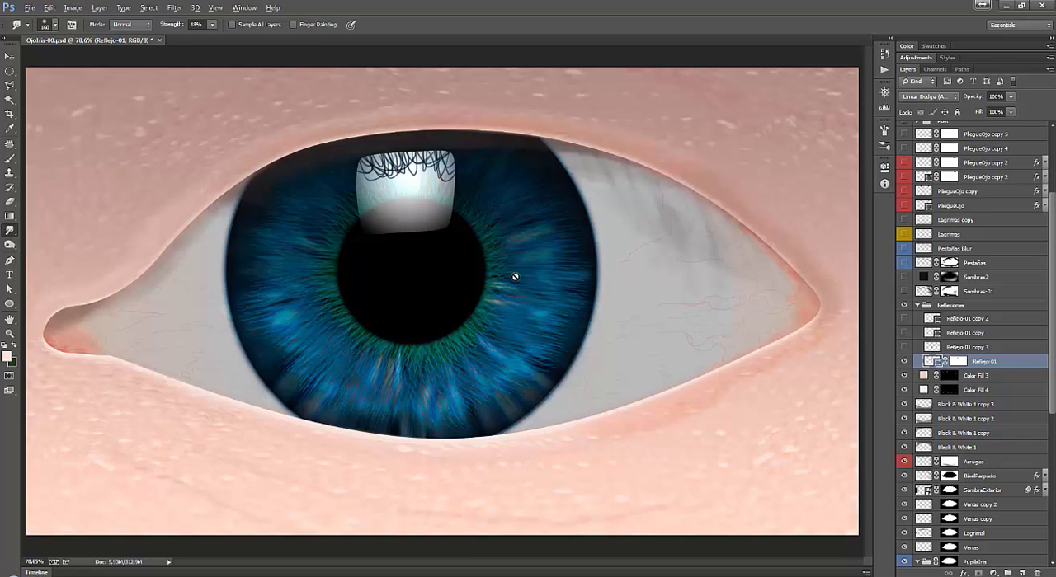
Create a new 852 x 845 pixel RGB document with a white background at 72 pixels/inch and invert the background to black.
key(ctrl+n)
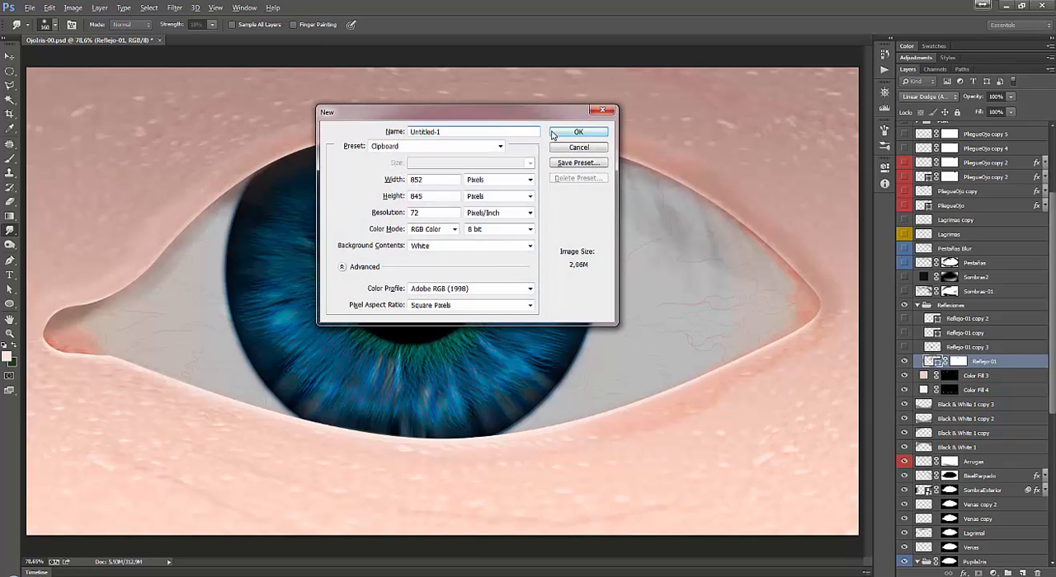
click(577, 133)
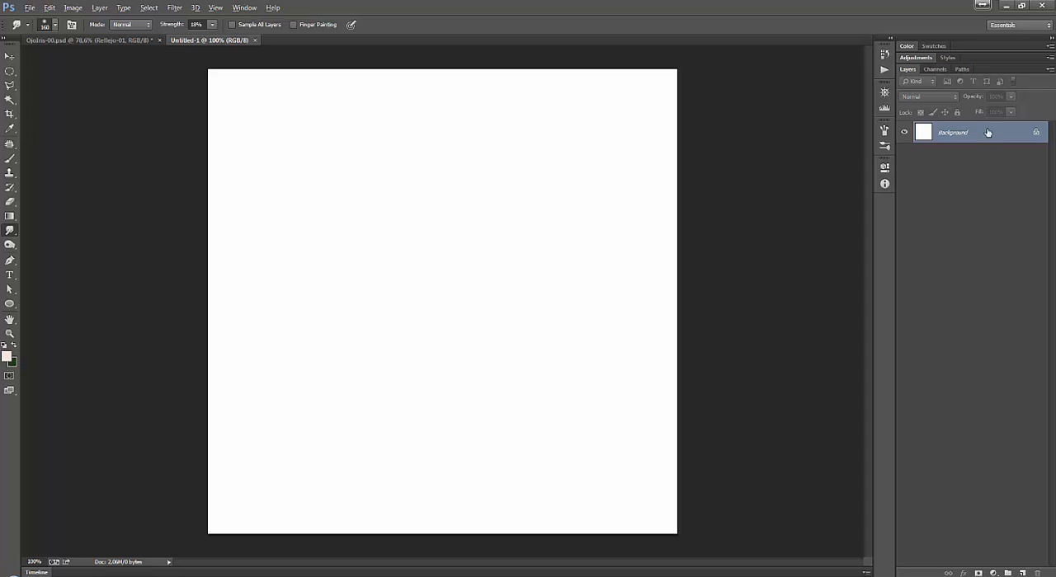
key(ctrl+i)
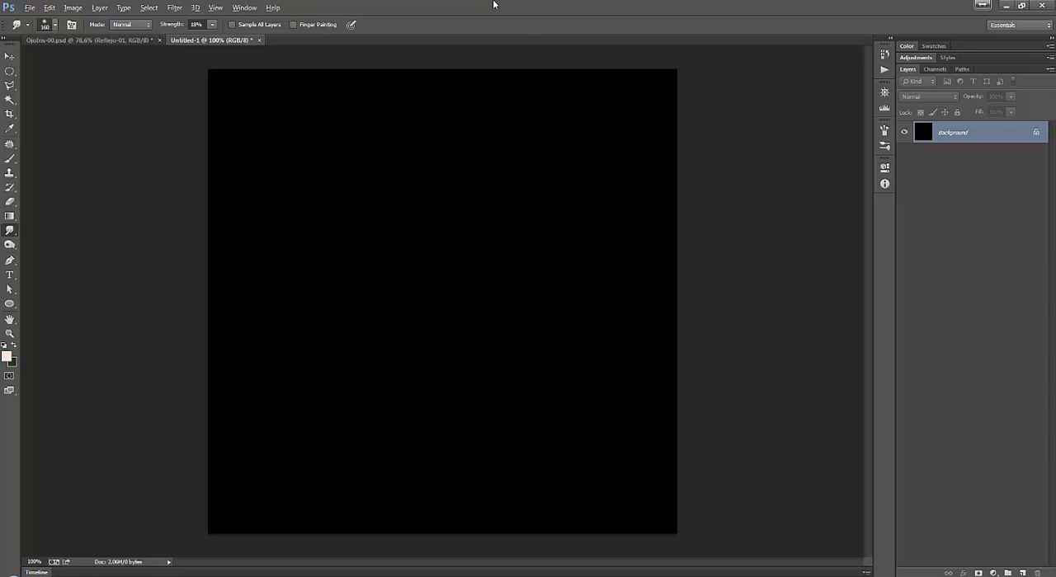
Draw a rounded rectangle path about 443 x 406 px with a 5 px radius near the middle of the black canvas.
key(p)
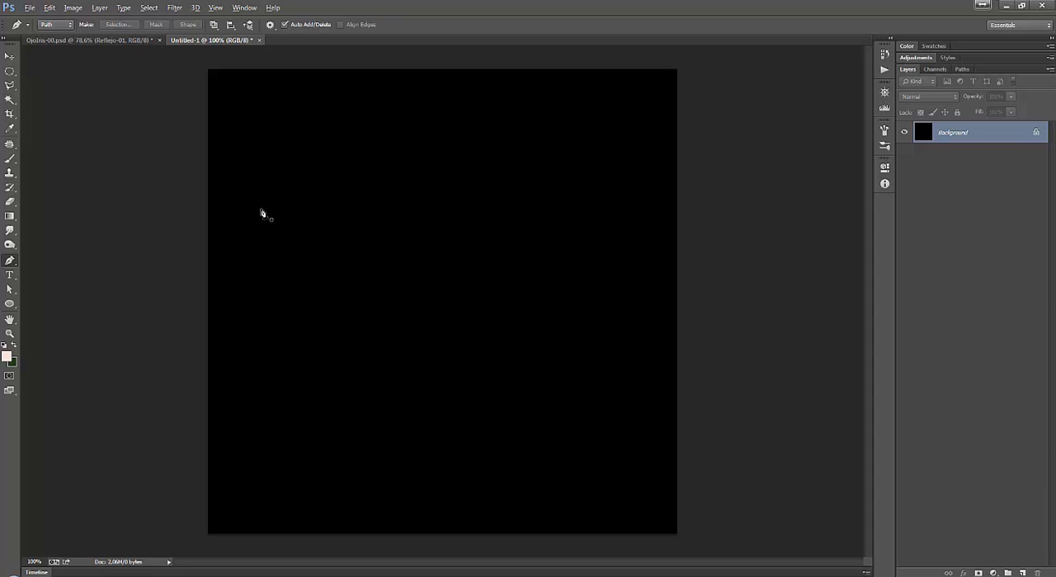
click(8, 307)
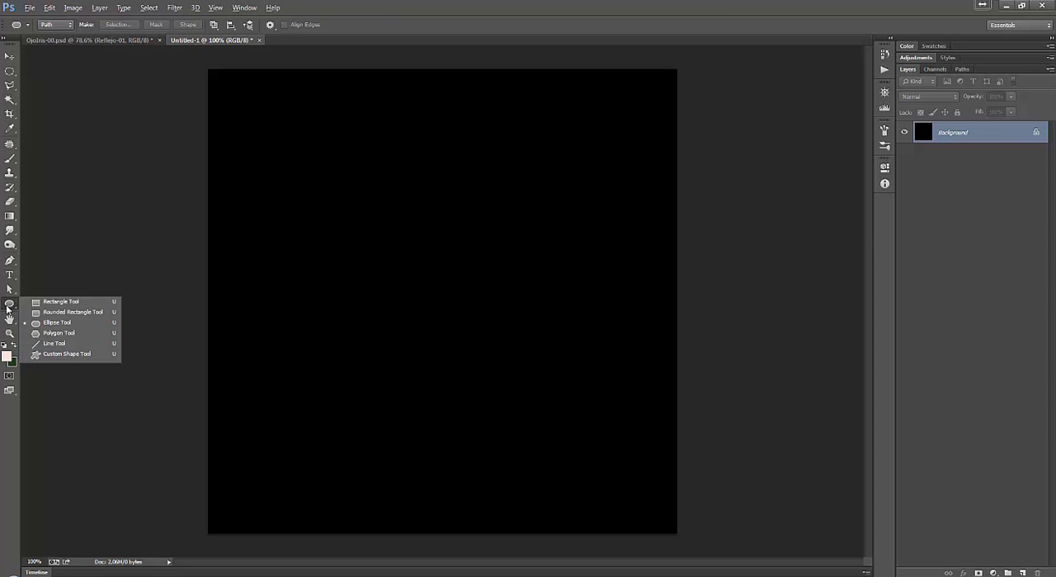
click(67, 313)
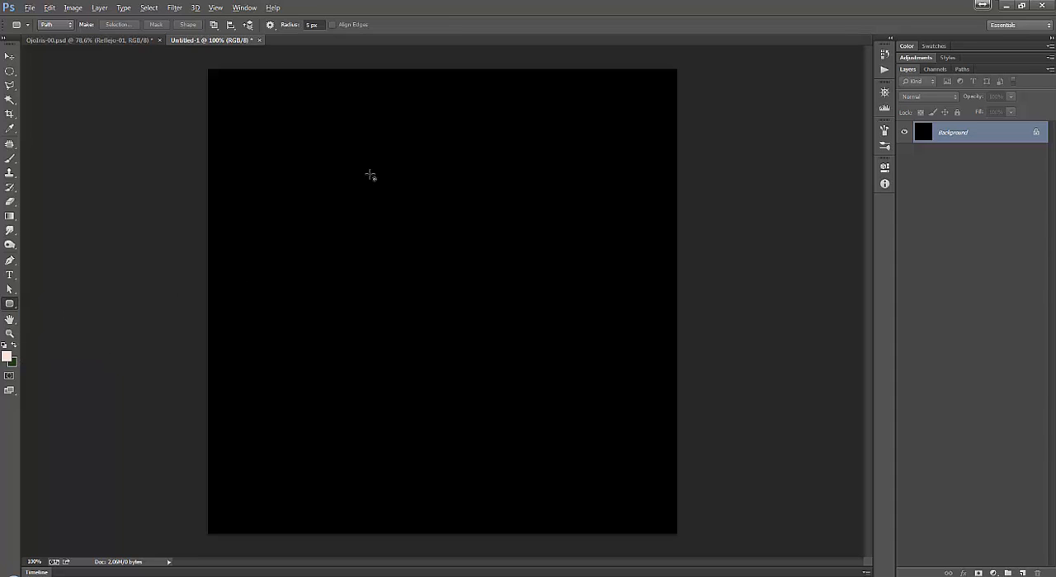
drag(335, 168, 578, 389)
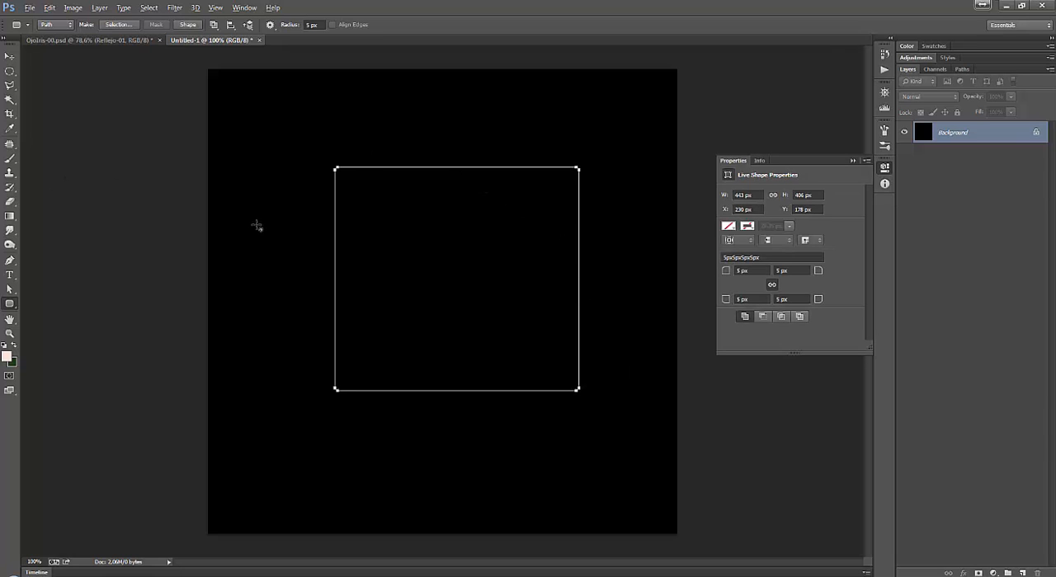
Convert the rounded rectangle to a regular path with the Pen tool and reshape its two upper corners into wide curves.
key(p)
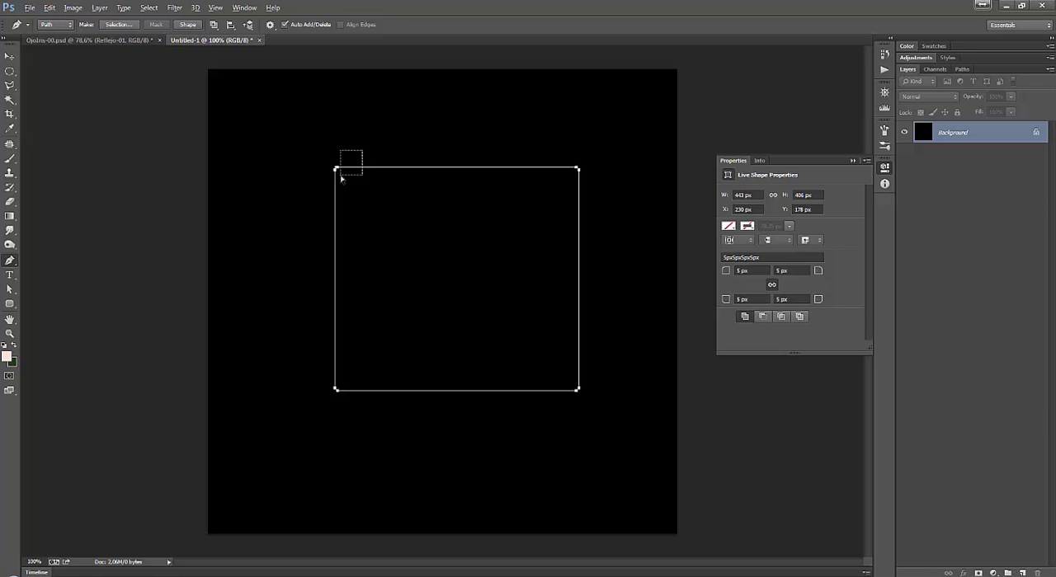
click(338, 169)
click(354, 165)
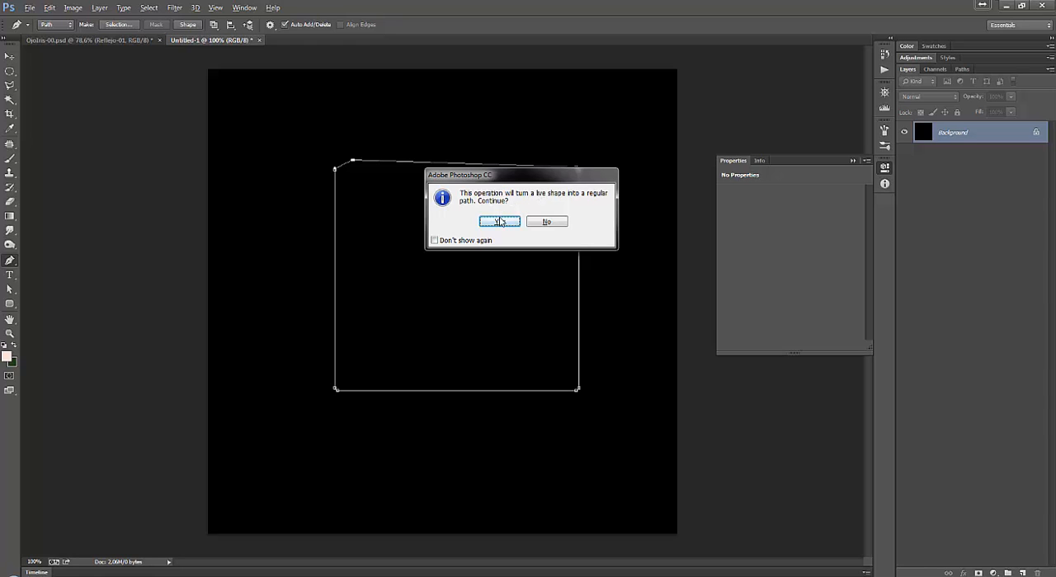
click(499, 221)
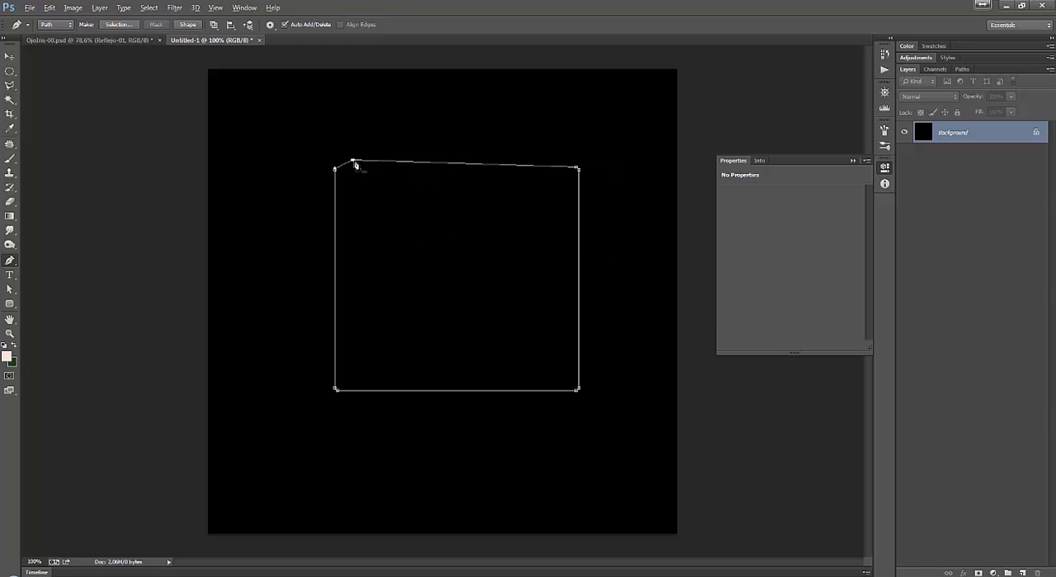
drag(355, 162, 320, 214)
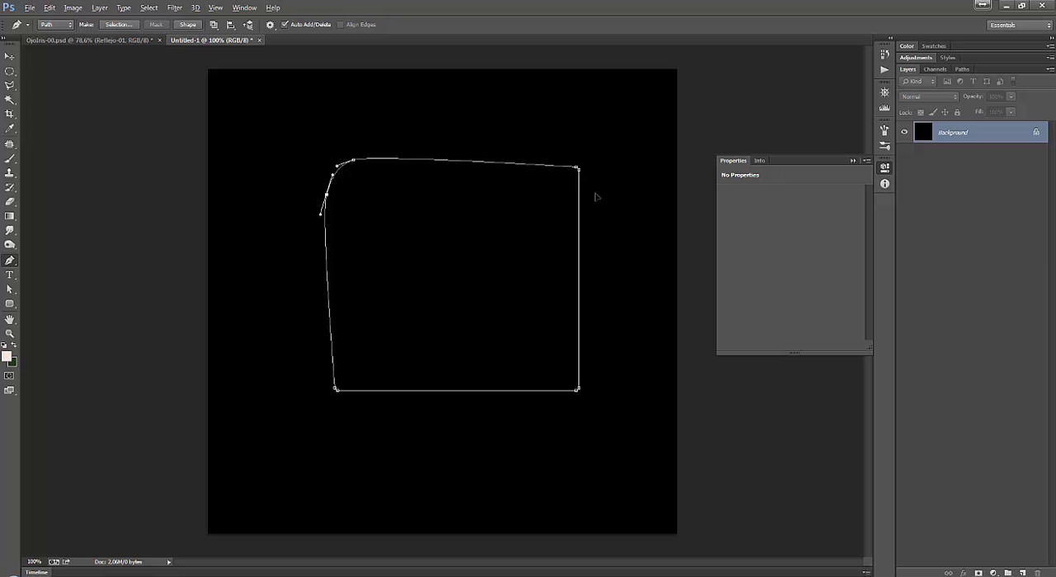
drag(578, 186, 610, 208)
drag(610, 208, 608, 210)
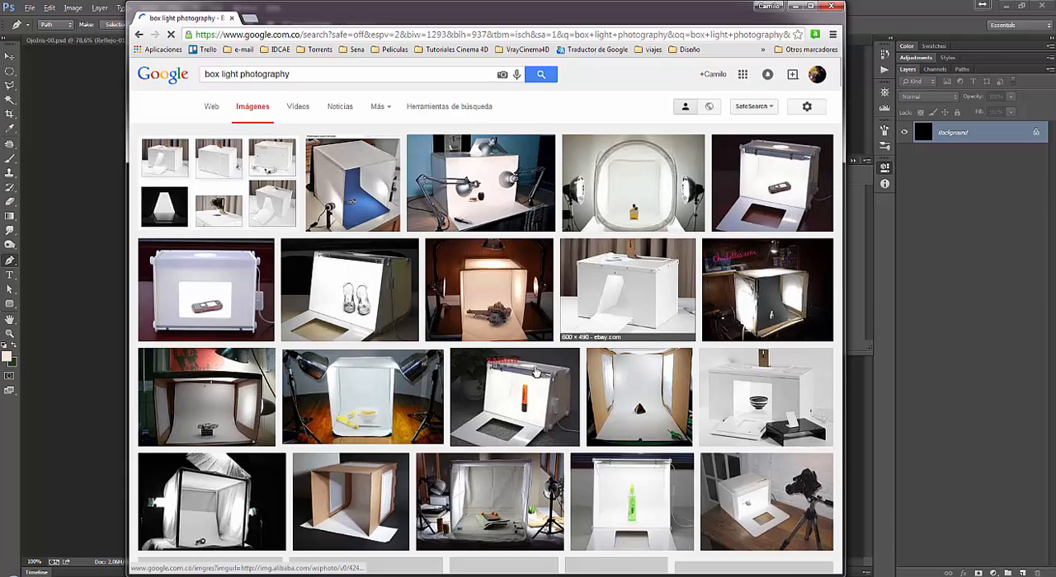
Switch to the browser, examine the "box light photography" image results and the softbox backdrop kit picture, and return to Photoshop.
scroll(671, 361, down, 3)
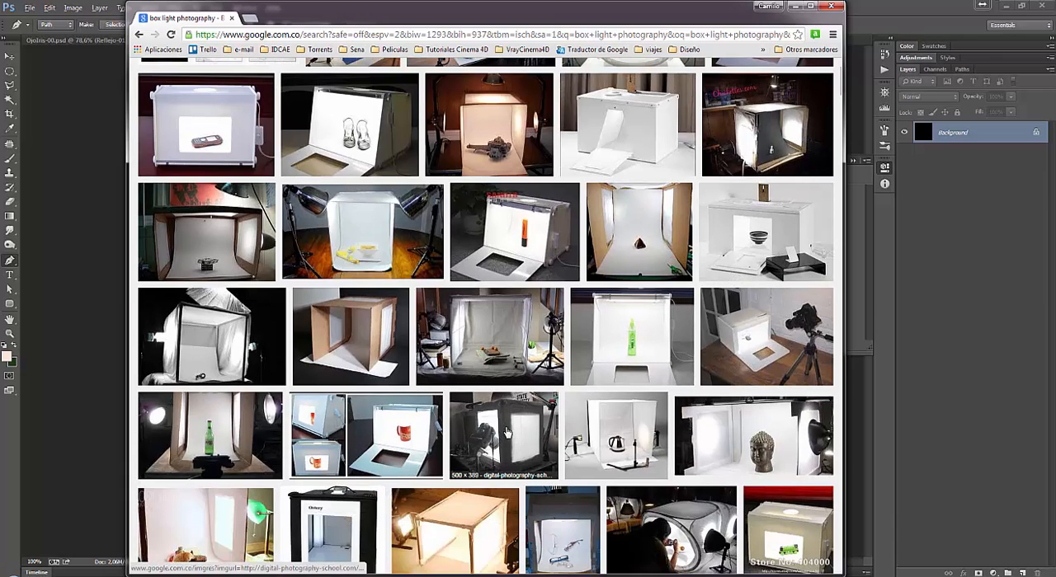
scroll(505, 429, down, 2)
scroll(495, 367, down, 4)
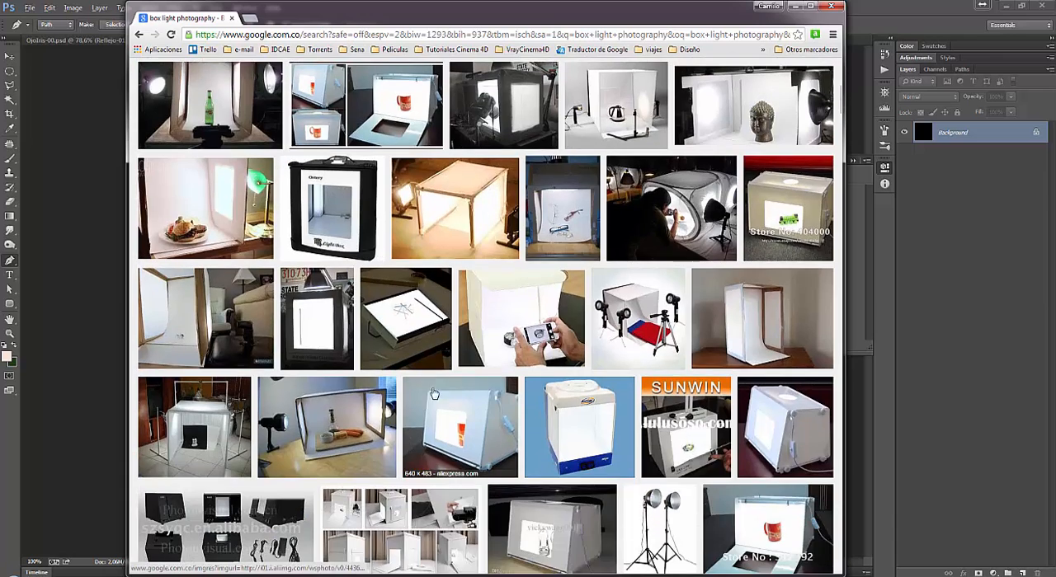
scroll(260, 427, down, 3)
scroll(295, 355, up, 5)
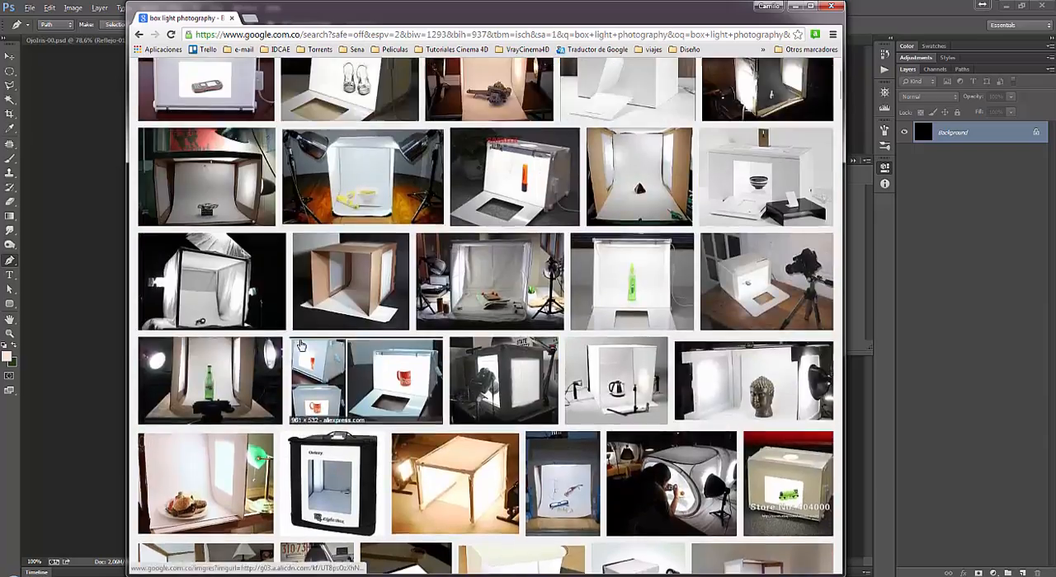
scroll(296, 338, down, 5)
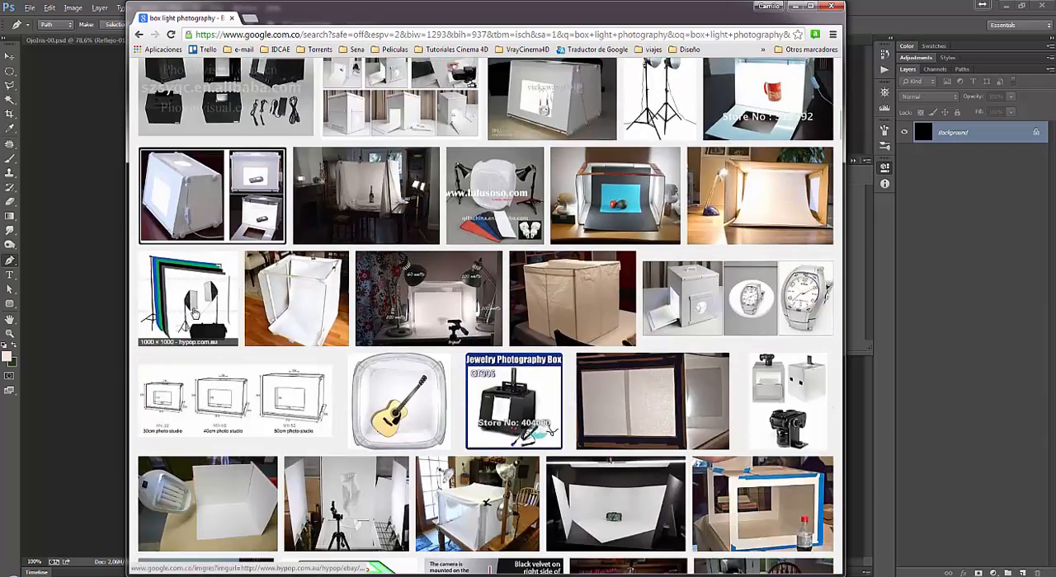
click(196, 315)
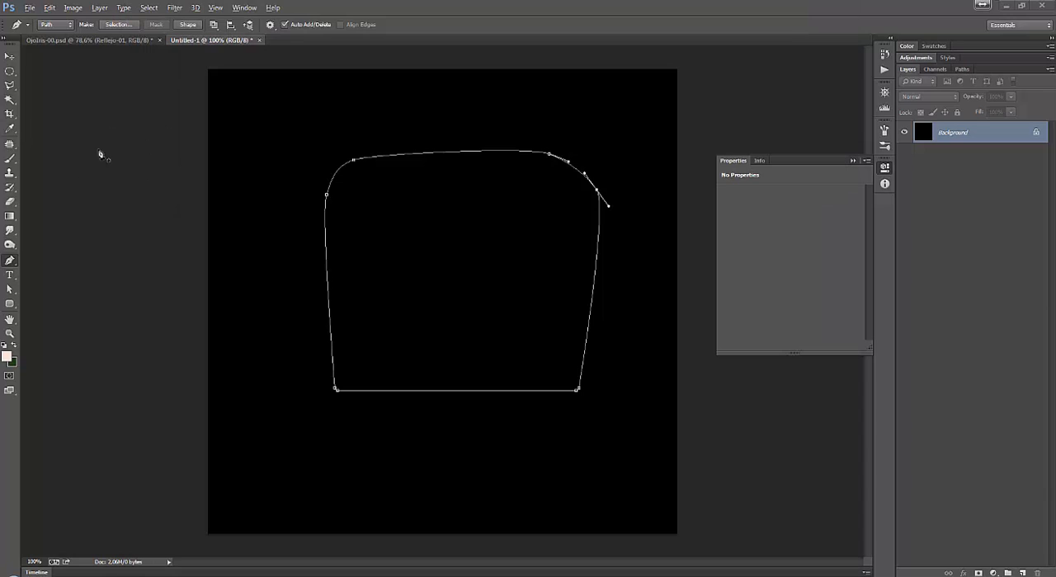
click(99, 154)
Reshape the two lower corners of the path into smooth curves bulging below the original bottom edge.
drag(577, 389, 521, 422)
click(546, 413)
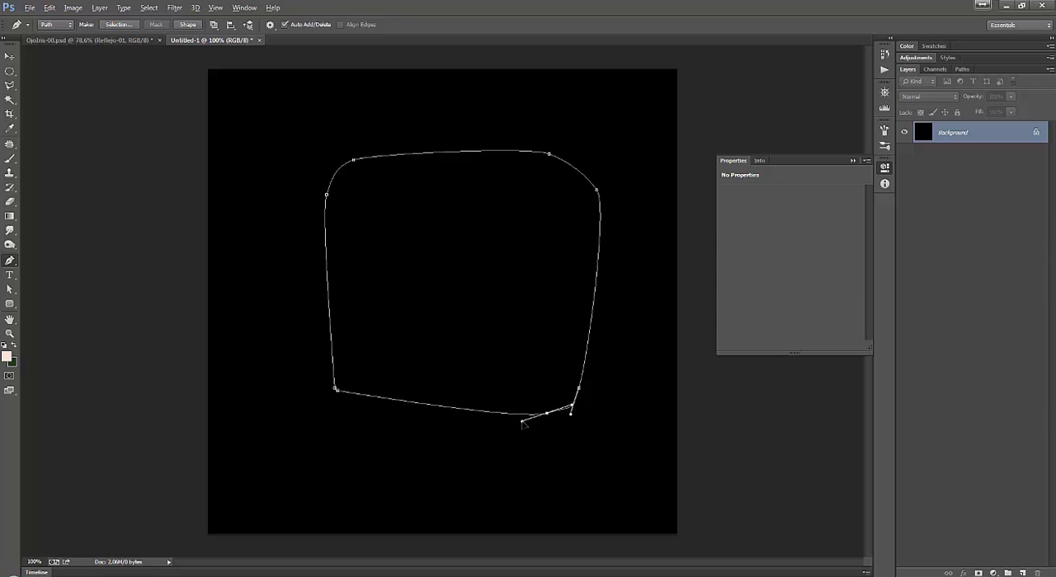
drag(339, 395, 375, 416)
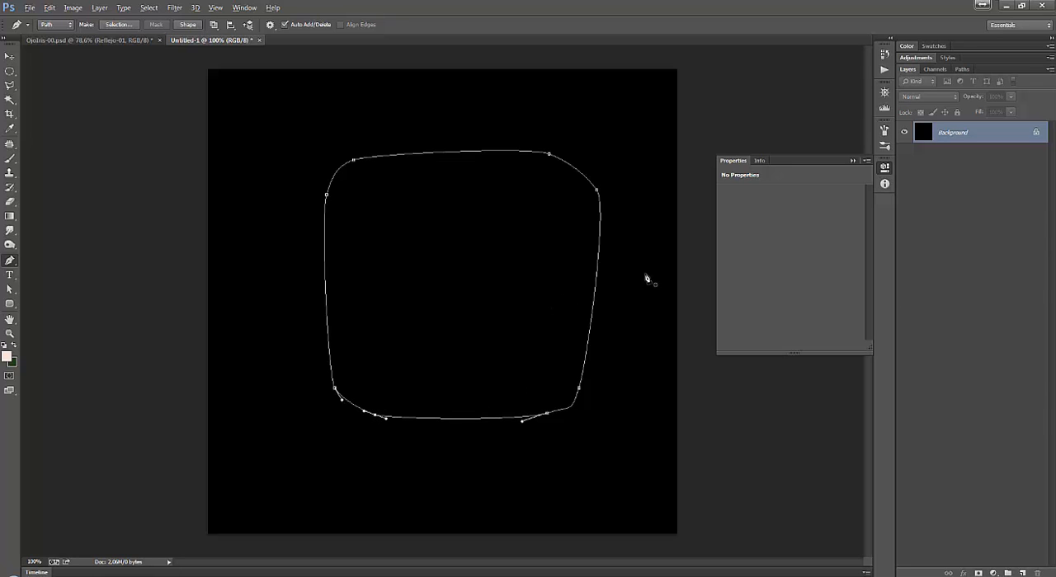
Add a gradient fill layer bounded by the path, using the Radial style with its bright centre slightly above the shape's middle.
click(11, 57)
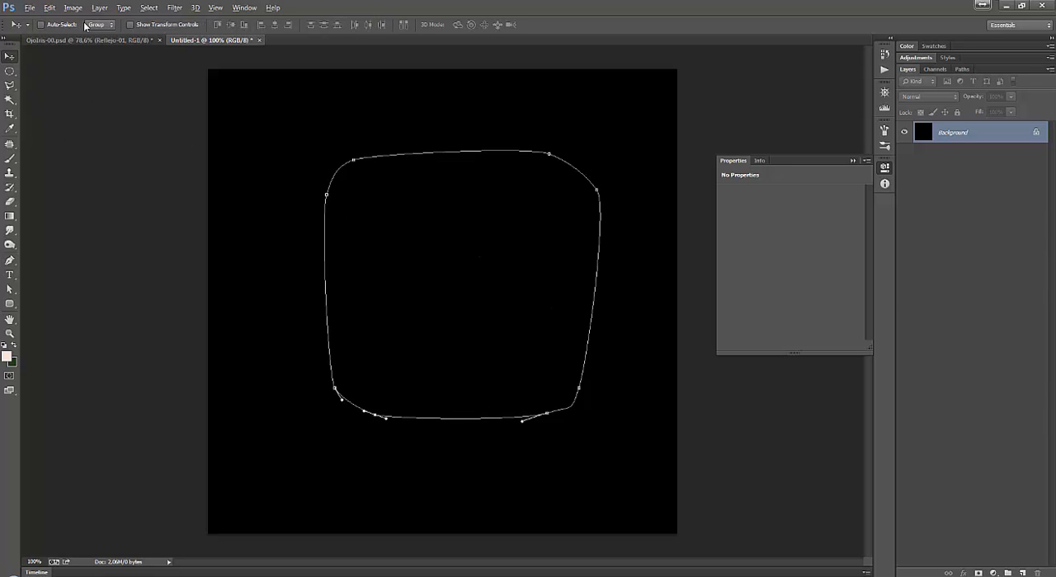
click(147, 9)
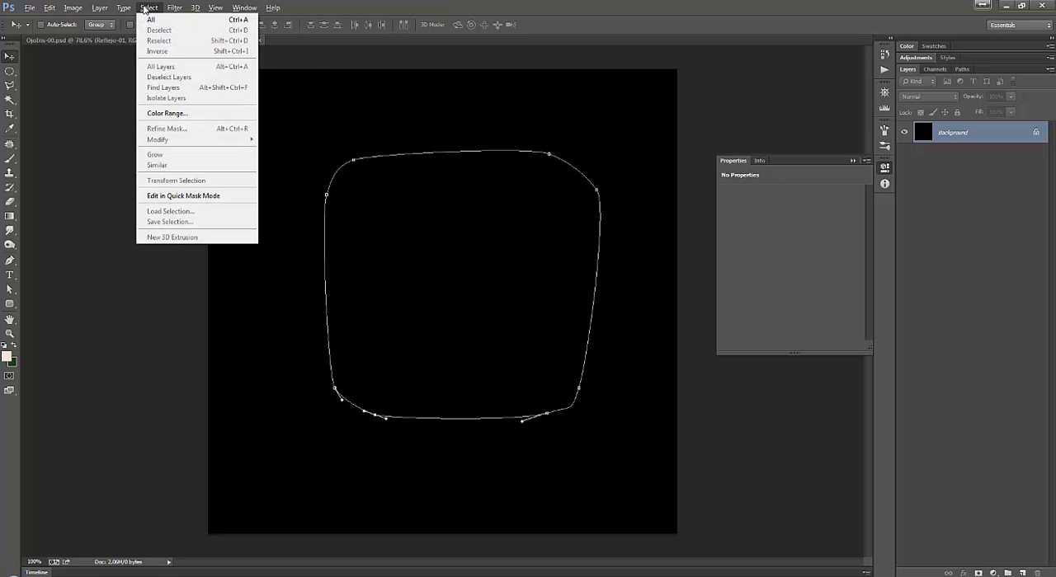
mouse_move(174, 8)
mouse_move(118, 6)
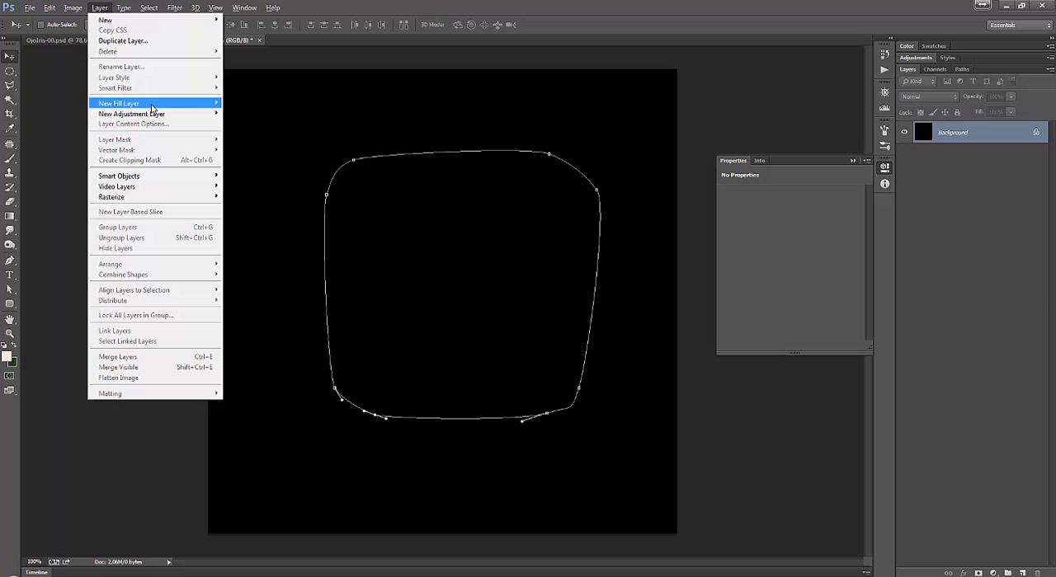
mouse_move(152, 107)
click(247, 114)
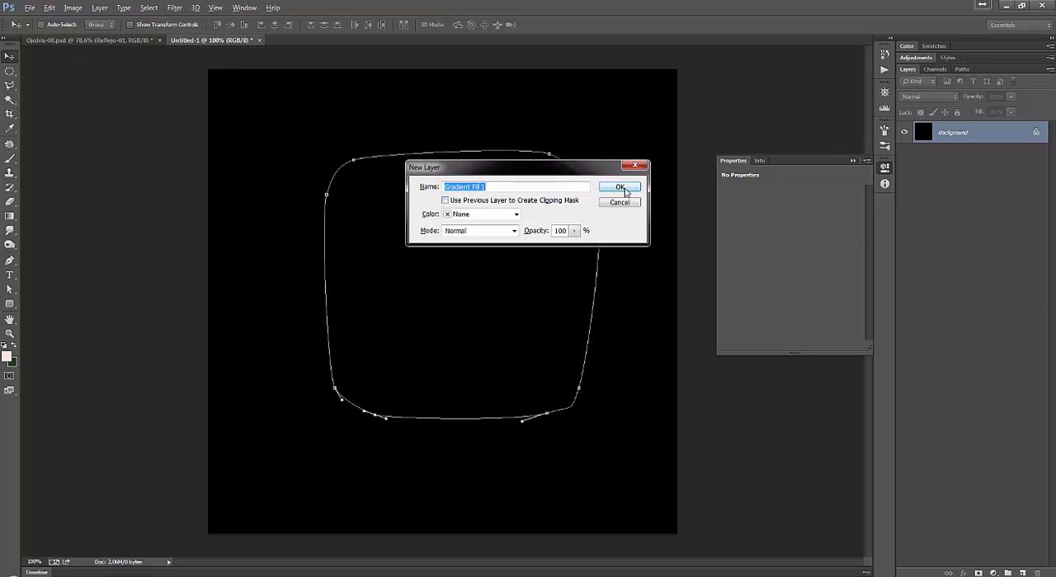
click(624, 189)
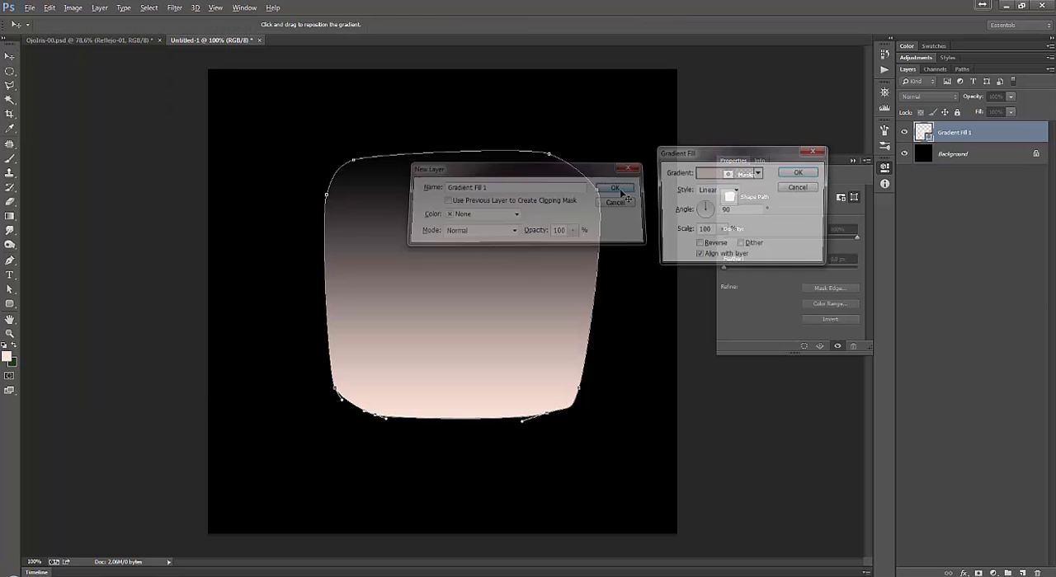
click(719, 190)
click(715, 211)
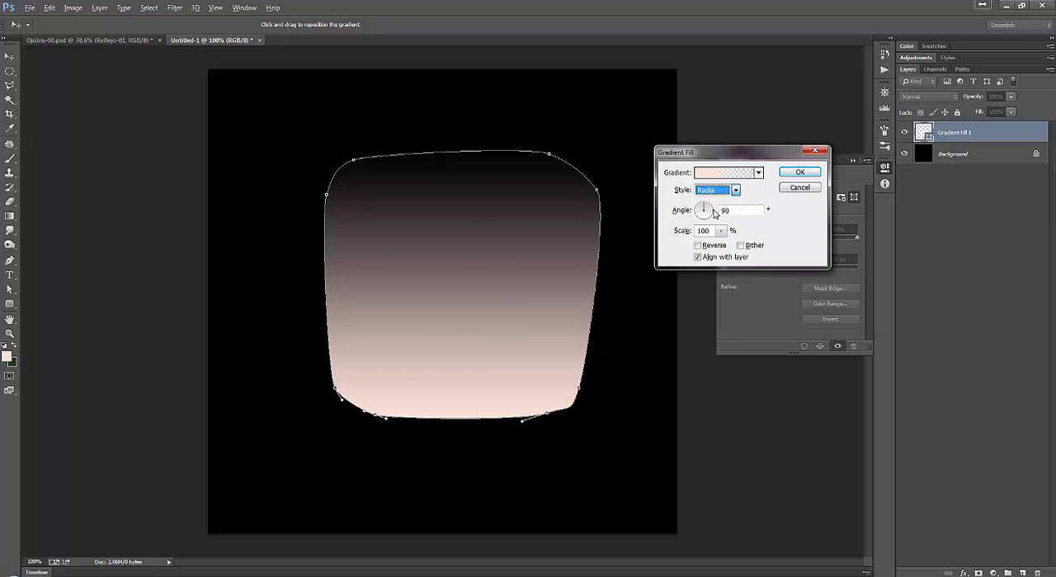
mouse_move(454, 231)
mouse_down()
mouse_move(477, 236)
mouse_move(462, 248)
mouse_up()
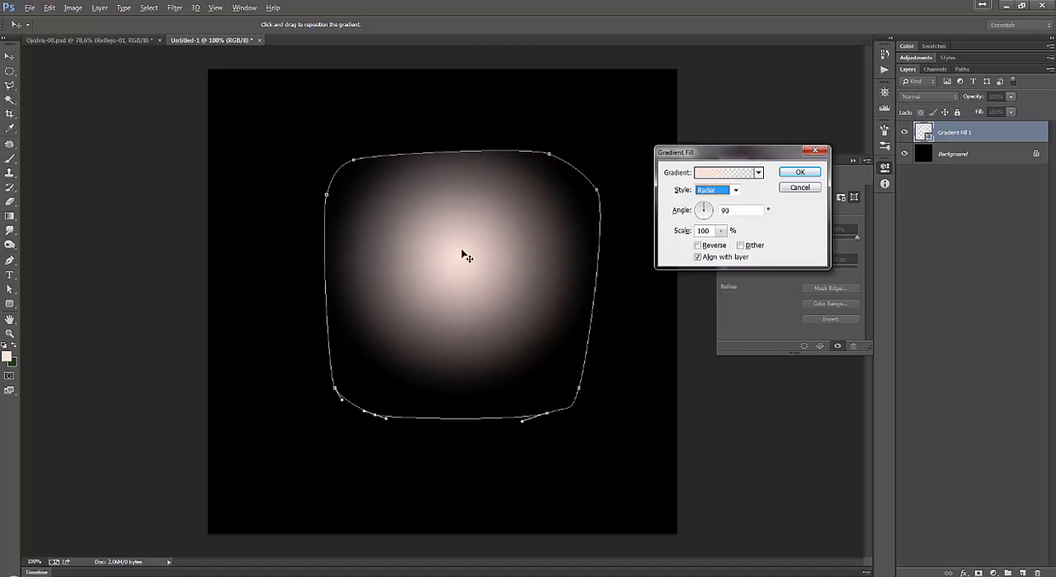
Set both colour stops of the fill's gradient to white (ffffff), keeping the outer end transparent.
click(724, 175)
click(701, 492)
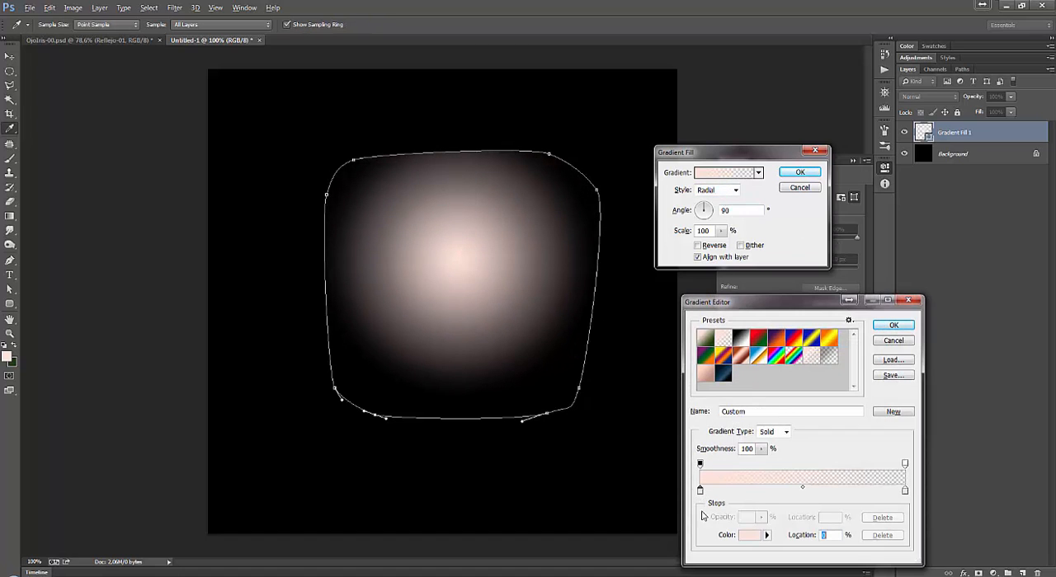
click(752, 535)
drag(640, 159, 637, 160)
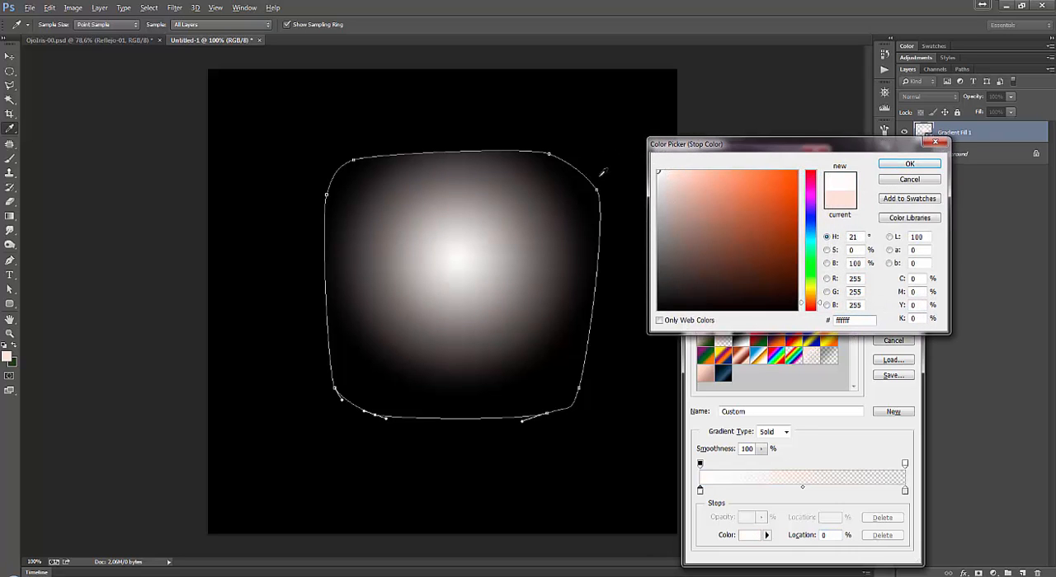
click(895, 164)
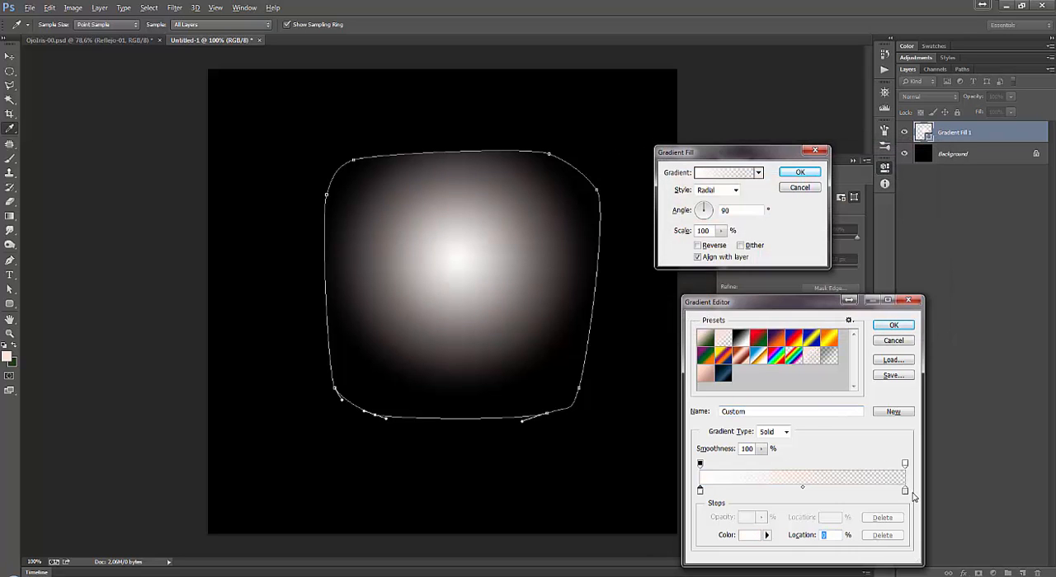
click(904, 492)
click(751, 536)
drag(668, 298, 624, 136)
click(887, 163)
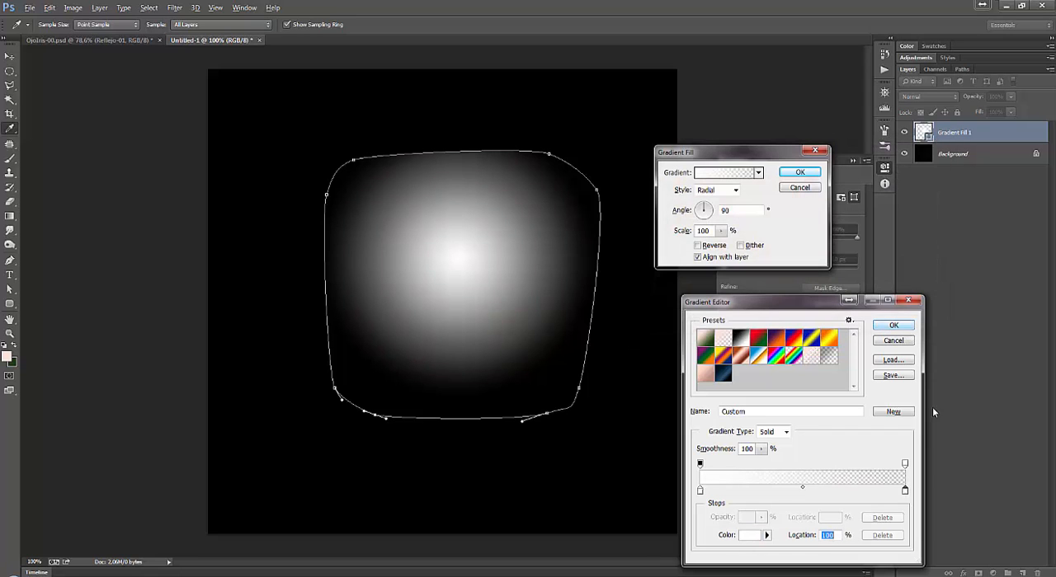
click(904, 465)
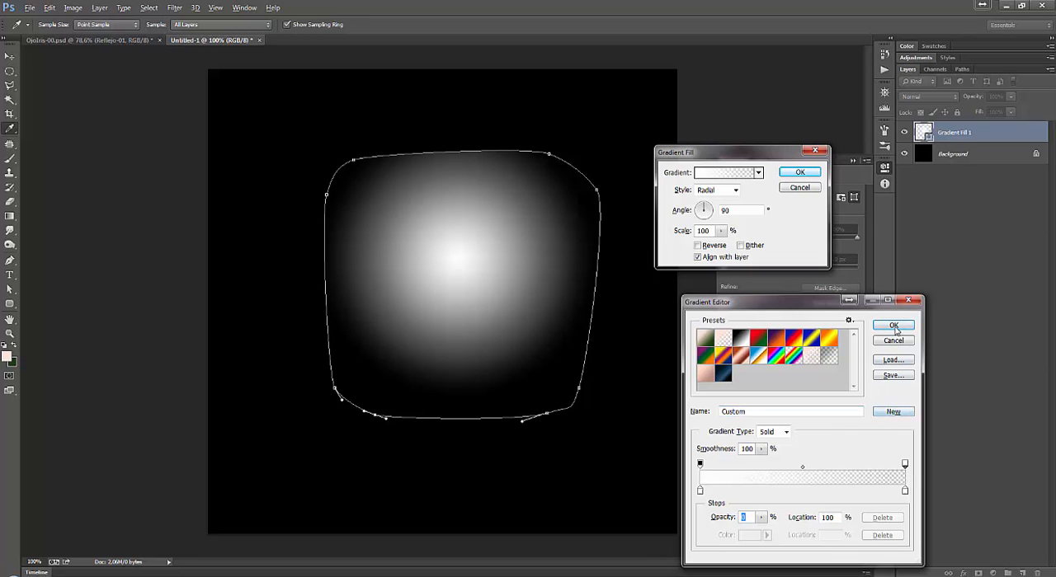
click(893, 325)
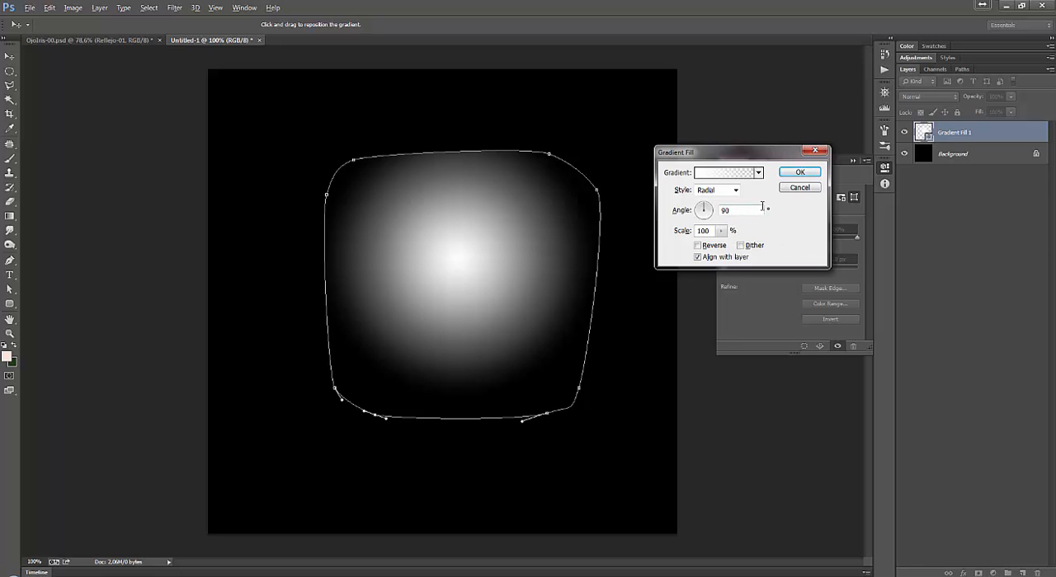
Move the gradient's transparent opacity stop to location 67%, set the fill scale to 228% and apply the gradient fill.
mouse_move(720, 232)
mouse_down()
mouse_move(730, 250)
mouse_move(745, 248)
mouse_move(727, 247)
mouse_up()
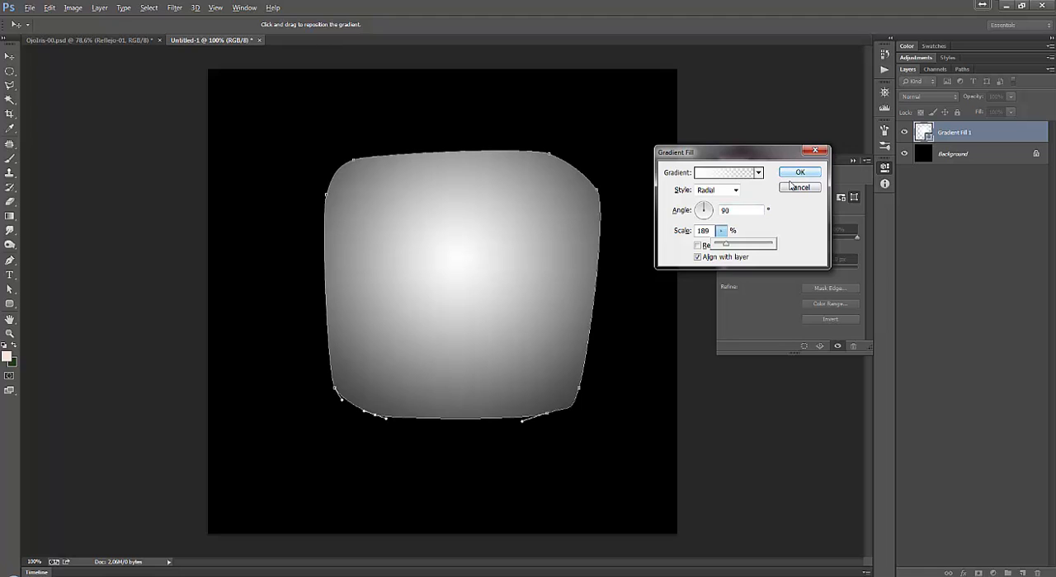
click(724, 173)
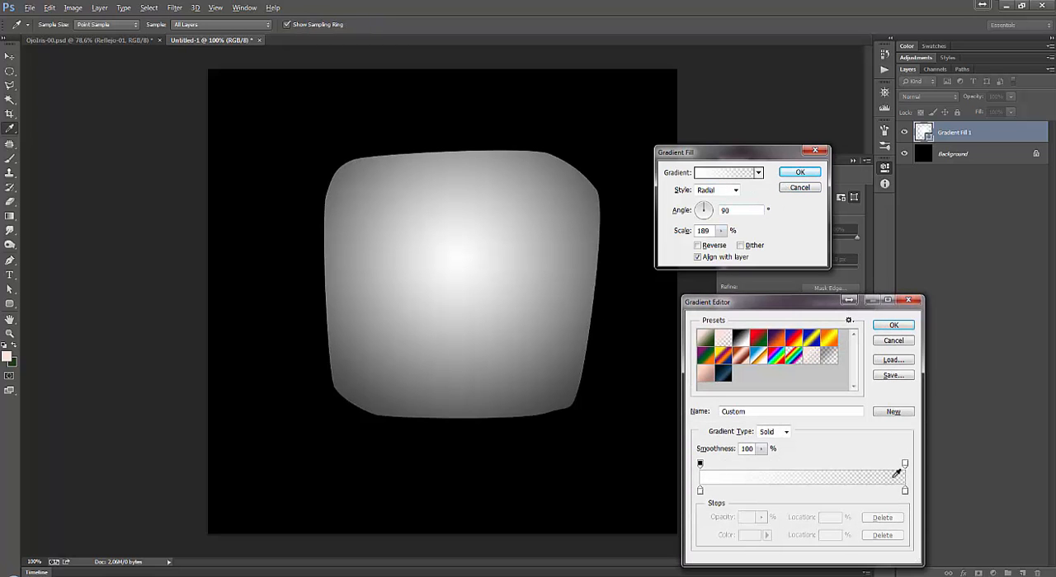
drag(904, 467, 838, 468)
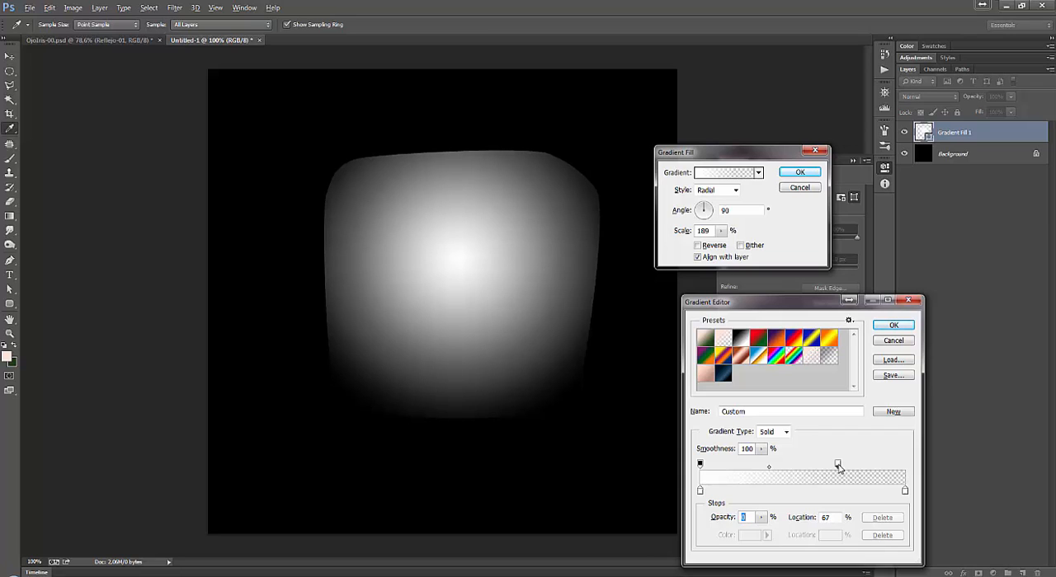
click(893, 326)
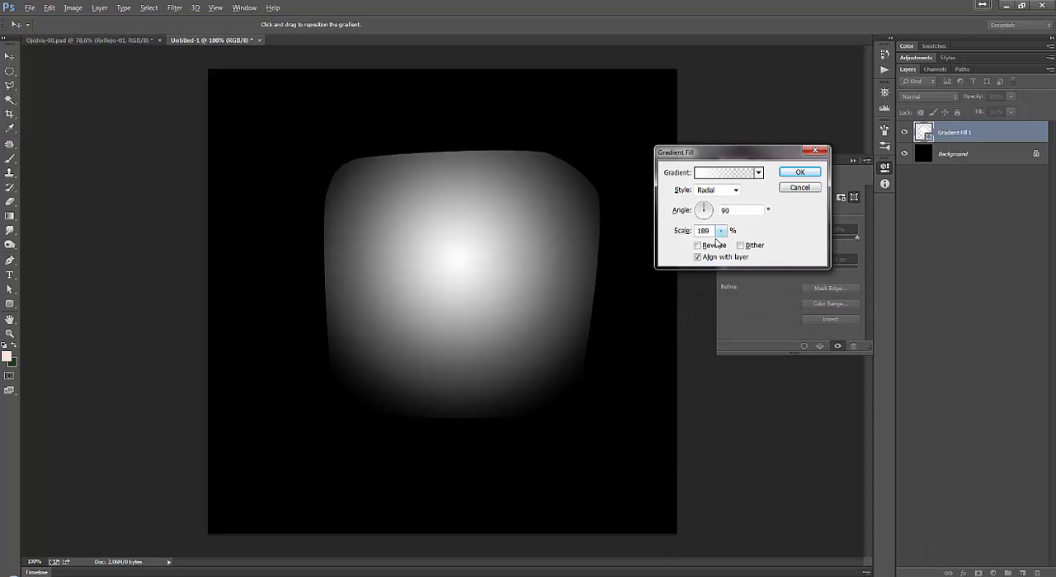
click(721, 231)
drag(720, 245, 723, 245)
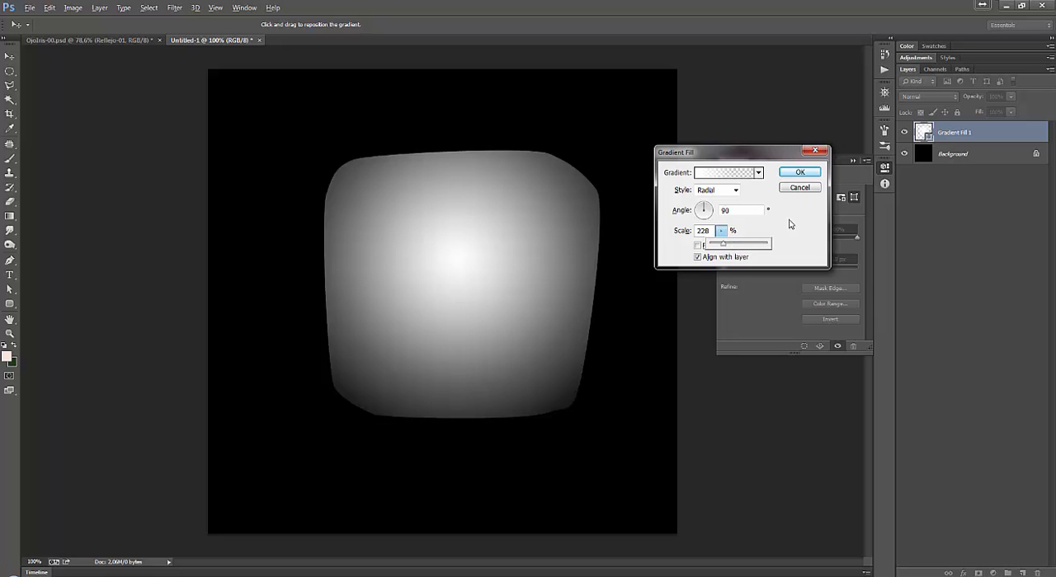
click(800, 172)
Add a layer mask to the gradient fill layer and set up a black soft round brush of 2 px at 80% opacity.
click(124, 40)
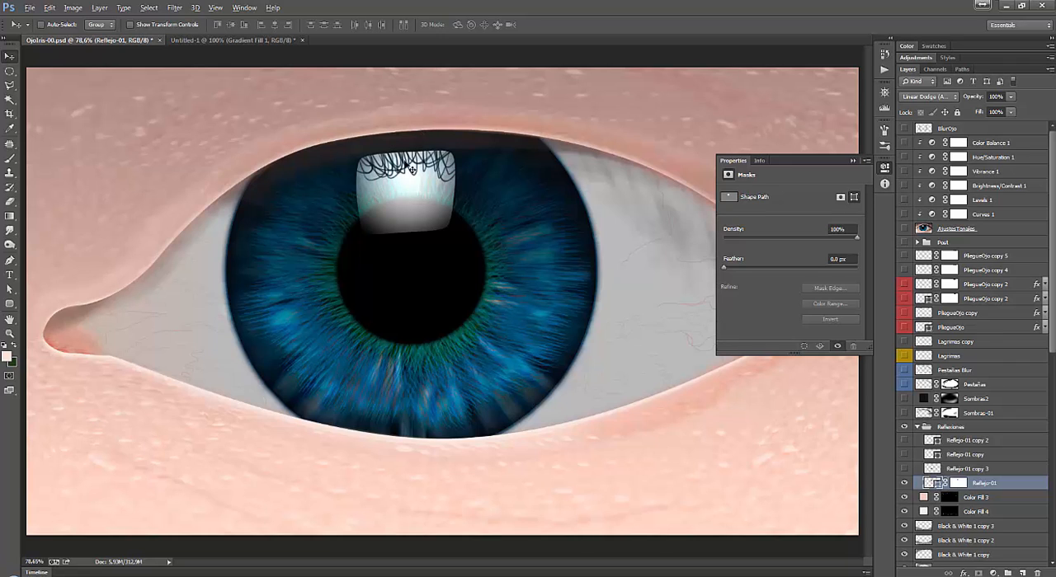
click(242, 40)
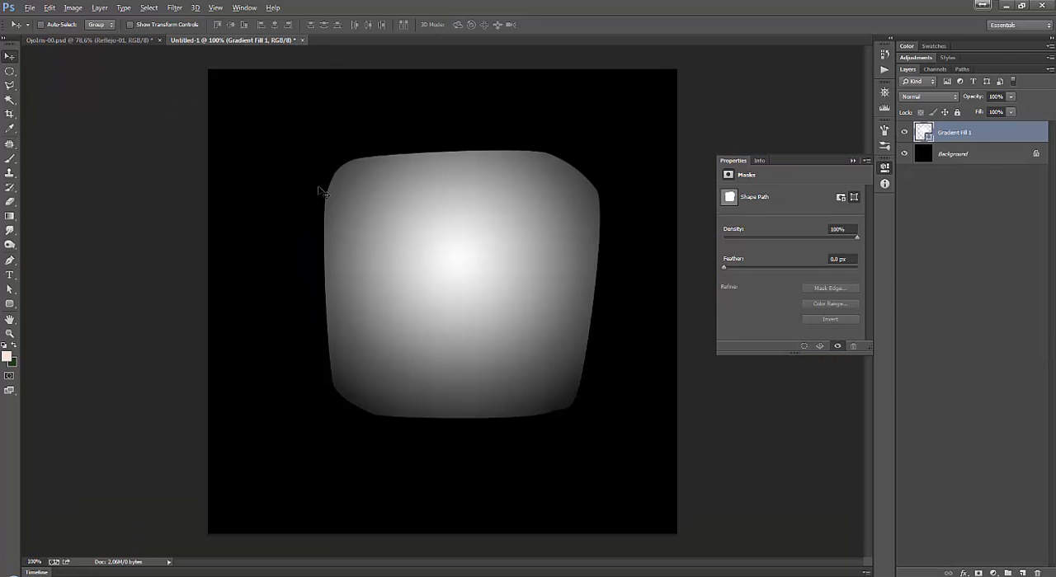
click(977, 573)
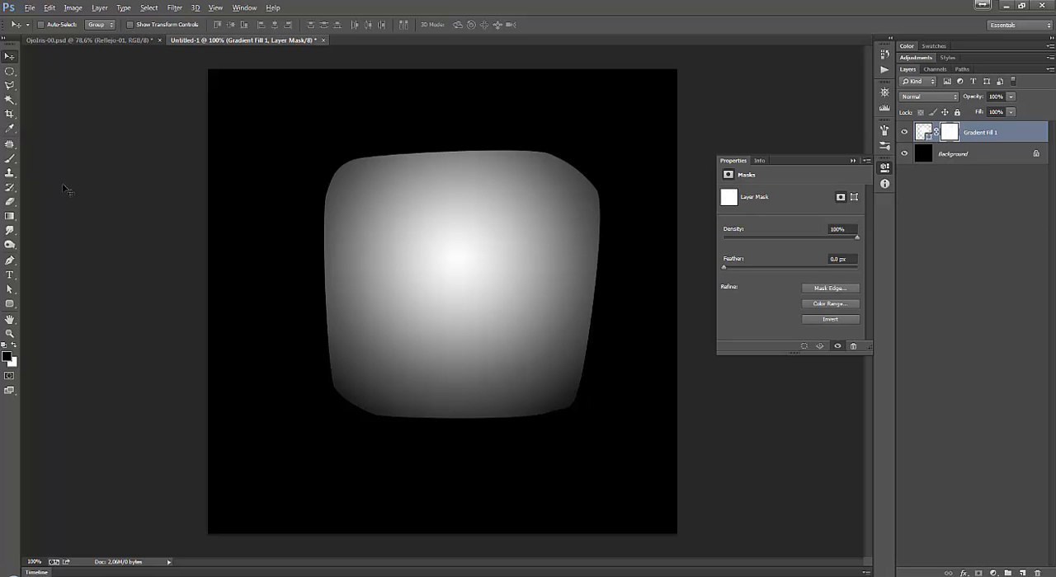
key(b)
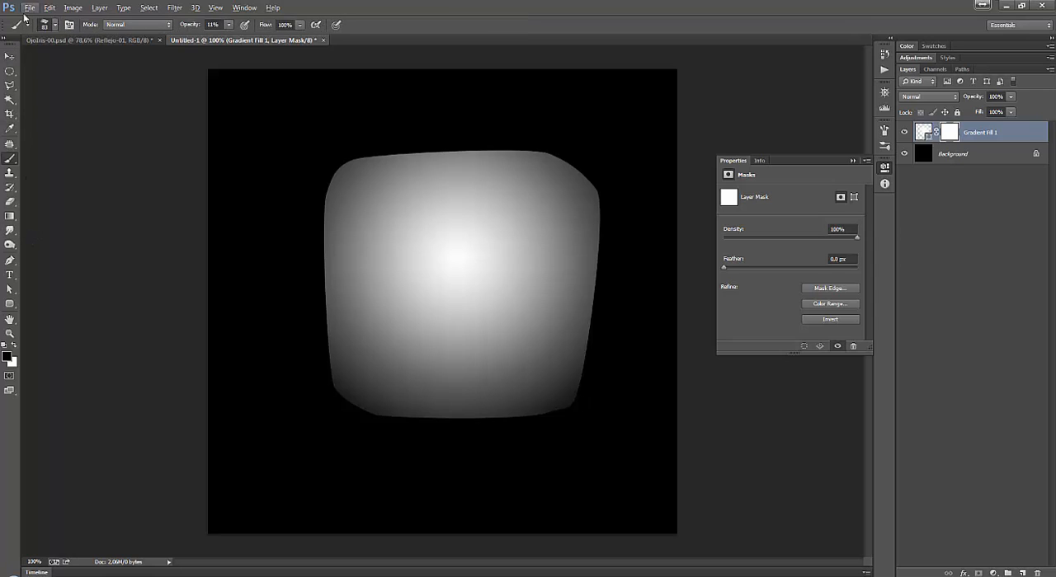
right_click(383, 232)
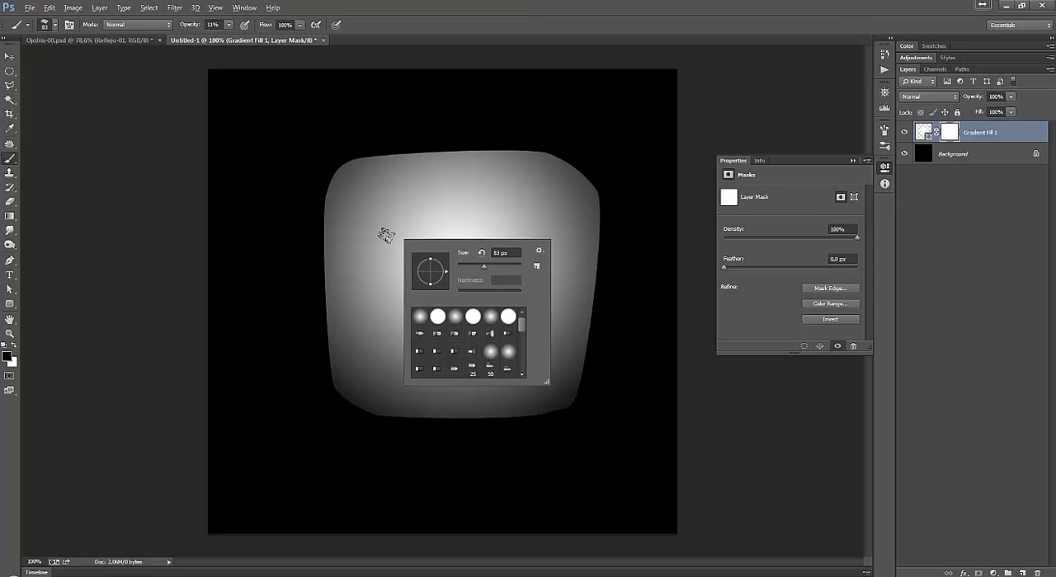
click(418, 319)
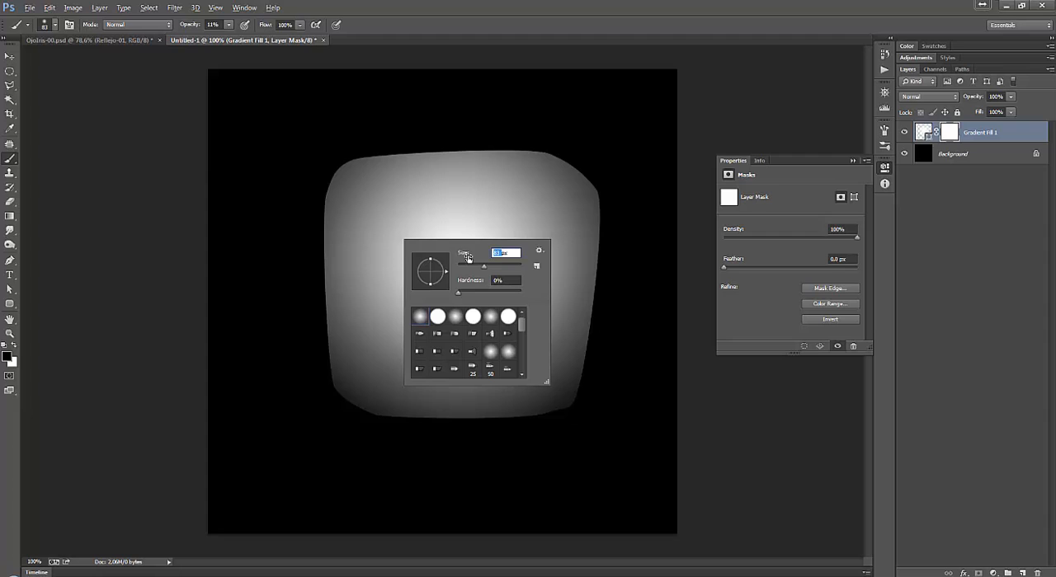
text(2)
key(Return)
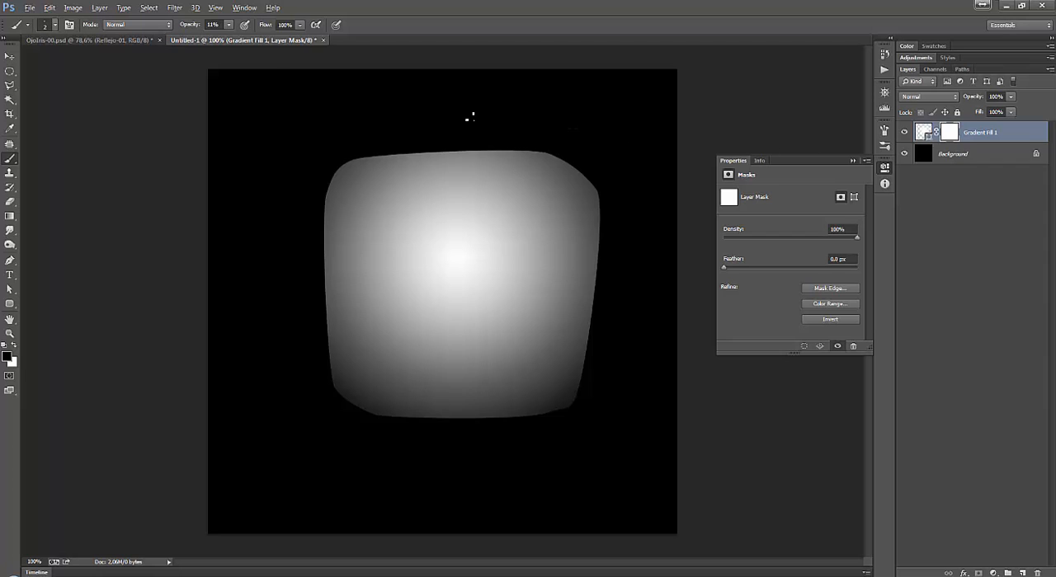
drag(228, 25, 266, 35)
Paint thin curved, looping eyelash strokes on the layer mask along the upper edge of the glowing shape.
drag(563, 157, 483, 151)
key(ctrl+z)
drag(553, 155, 517, 152)
mouse_move(383, 155)
mouse_down()
mouse_move(377, 182)
mouse_move(352, 156)
mouse_up()
drag(335, 203, 363, 159)
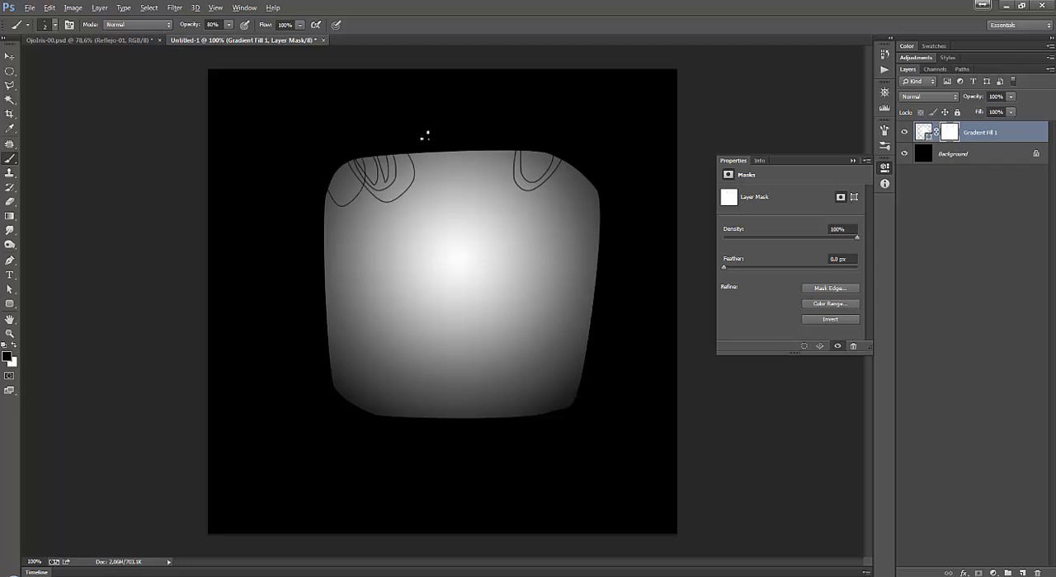
mouse_move(424, 134)
mouse_down()
mouse_move(441, 177)
mouse_move(469, 129)
mouse_up()
mouse_move(423, 168)
mouse_down()
mouse_move(477, 108)
mouse_move(491, 145)
mouse_move(474, 173)
mouse_move(521, 121)
mouse_up()
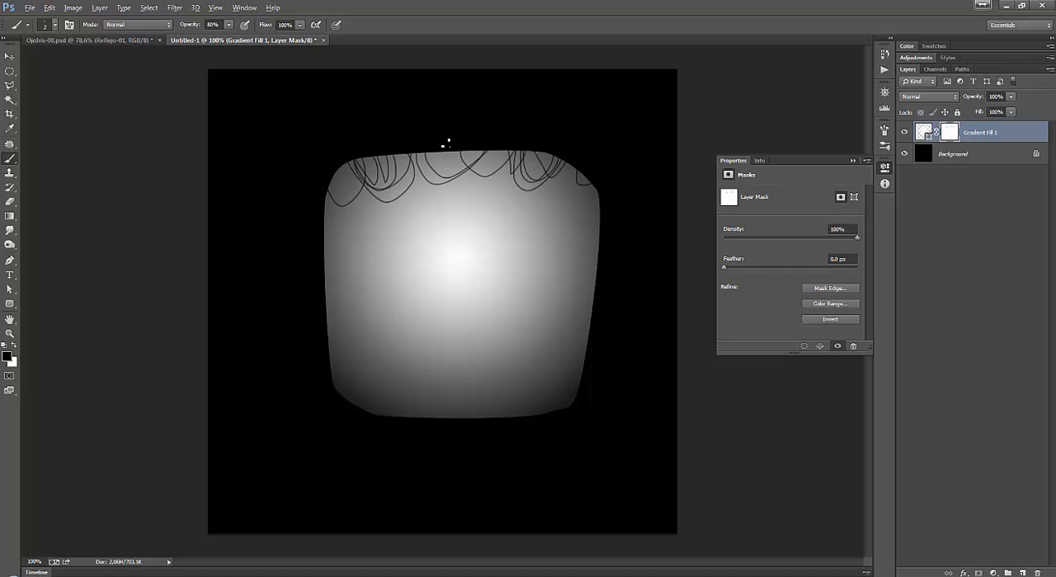
drag(399, 154, 384, 114)
mouse_move(385, 190)
mouse_down()
mouse_move(354, 146)
mouse_move(326, 137)
mouse_up()
Compare with the reflection in OjoIris-00.psd, set the brush size to 6 px and paint thicker lash loops over the thin ones.
click(120, 41)
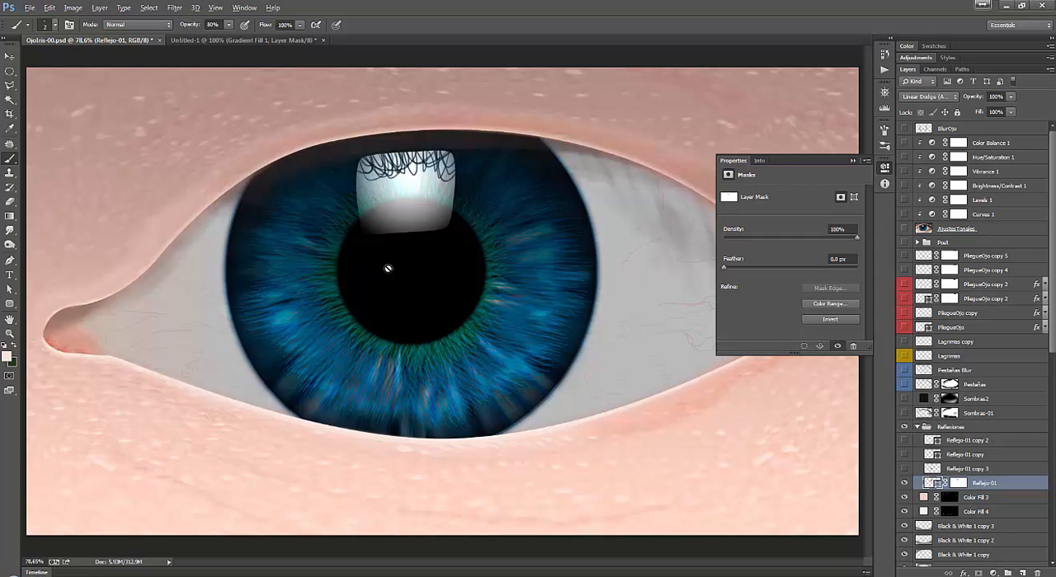
click(241, 41)
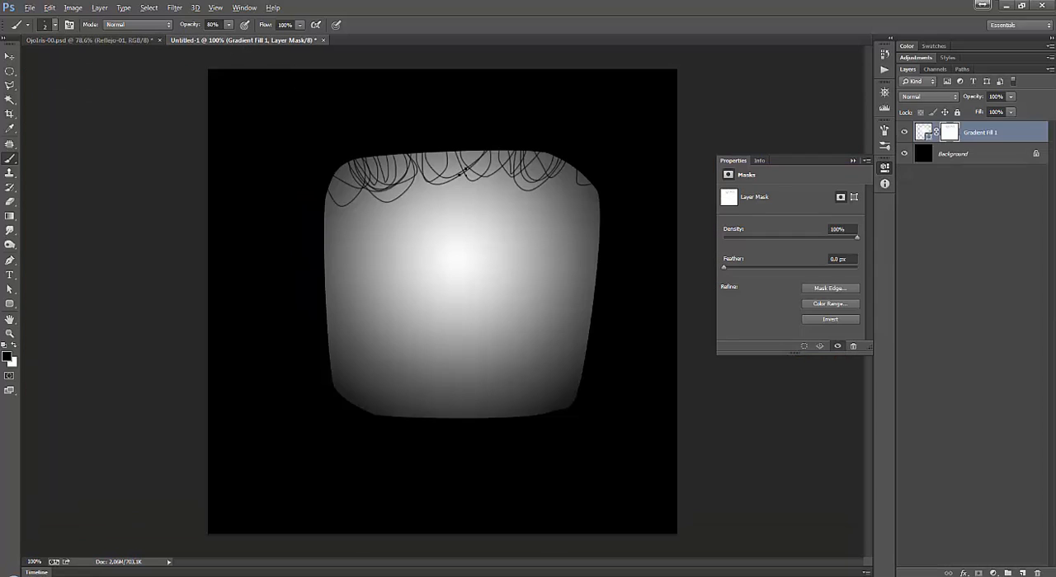
right_click(499, 189)
drag(551, 211, 555, 211)
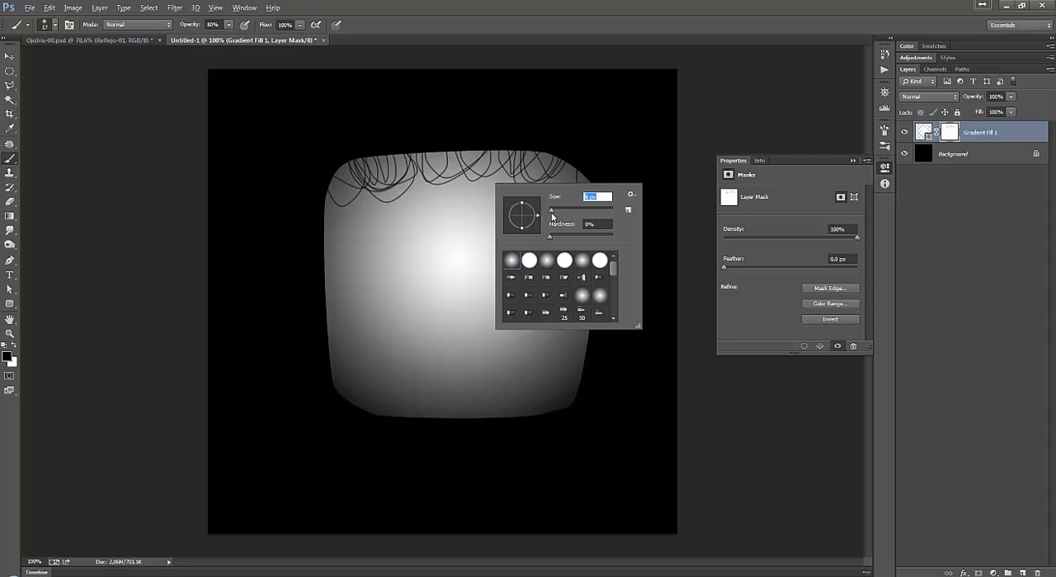
key(Return)
mouse_move(501, 150)
mouse_down()
mouse_move(545, 150)
mouse_move(589, 173)
mouse_up()
mouse_move(383, 152)
mouse_down()
mouse_move(502, 152)
mouse_move(409, 154)
mouse_up()
mouse_move(353, 160)
mouse_down()
mouse_move(368, 178)
mouse_move(368, 158)
mouse_up()
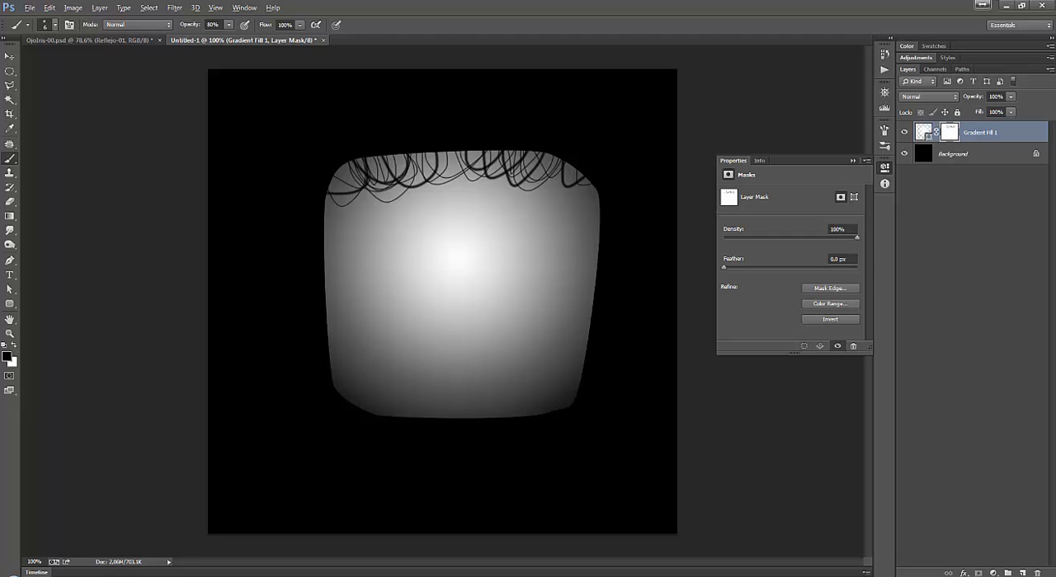
Close the Untitled-1 document without saving it.
click(325, 40)
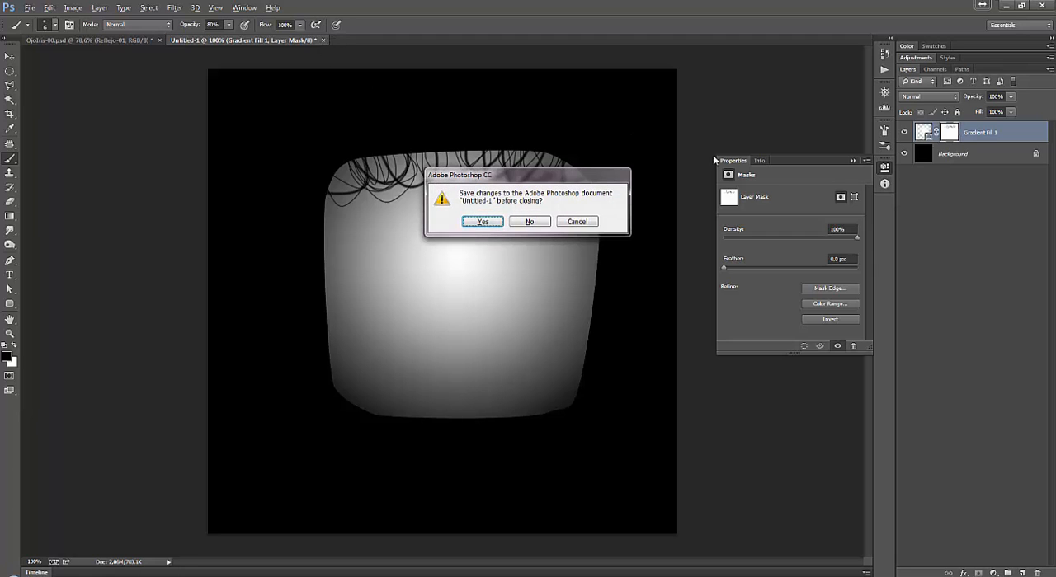
click(537, 219)
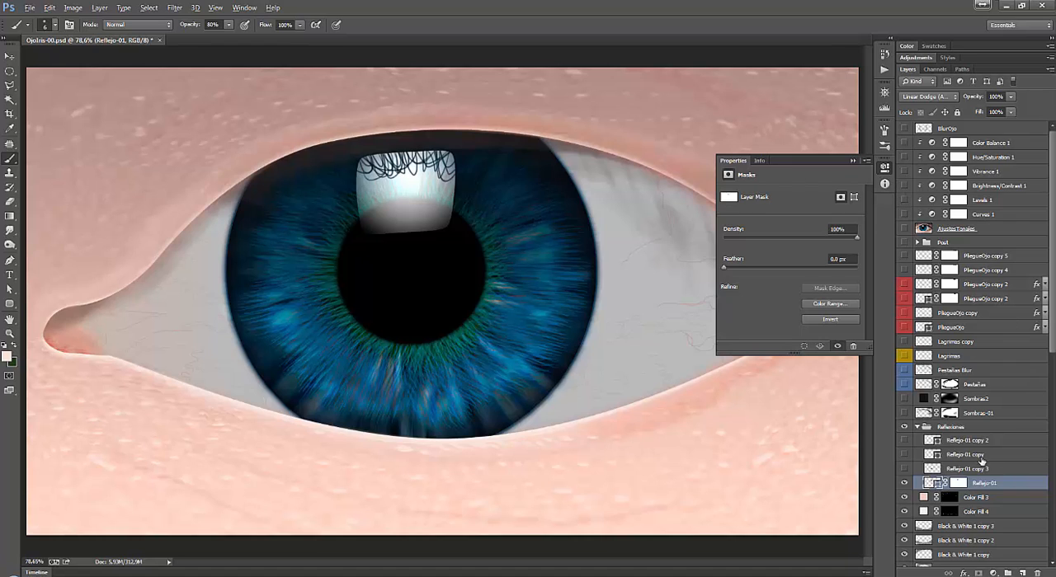
Compare the eye with and without the Reflejo-01 layer and check that layer's blending mode.
click(904, 484)
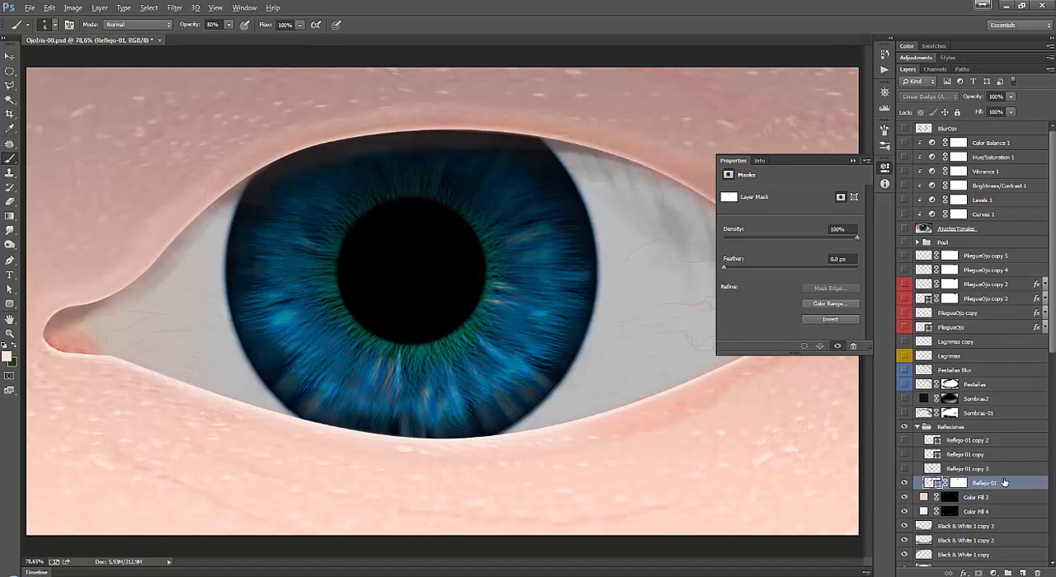
click(903, 484)
click(953, 99)
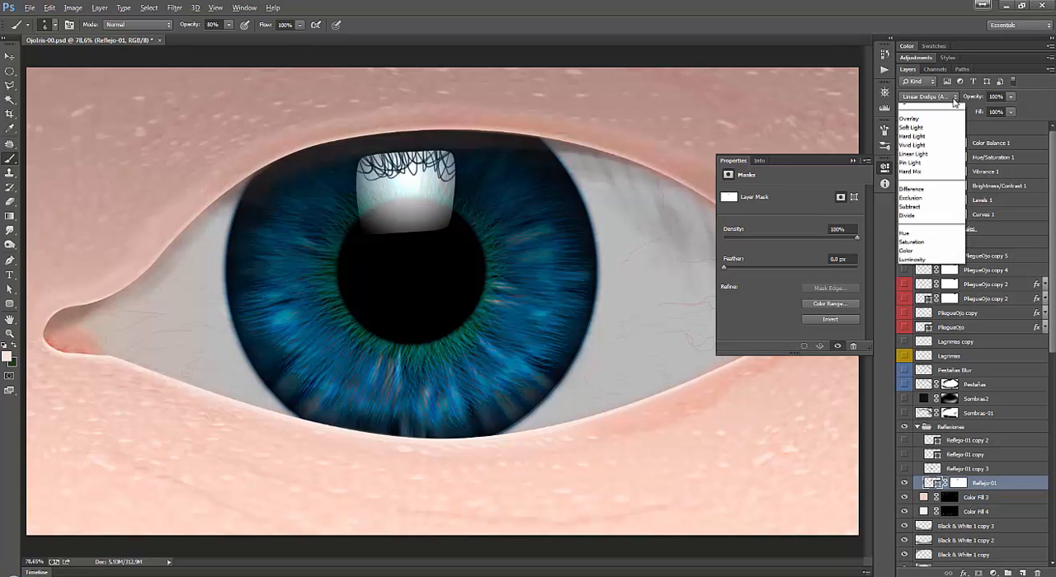
click(934, 227)
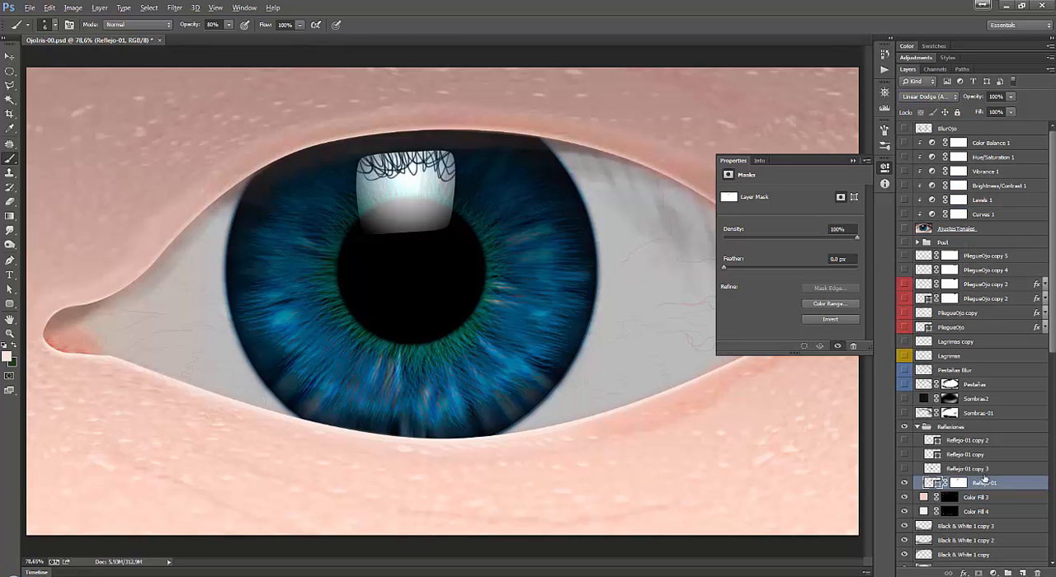
Make the Reflejo-01 copy 3 layer visible and compare the lower pupil with and without its faint reflection.
click(1012, 469)
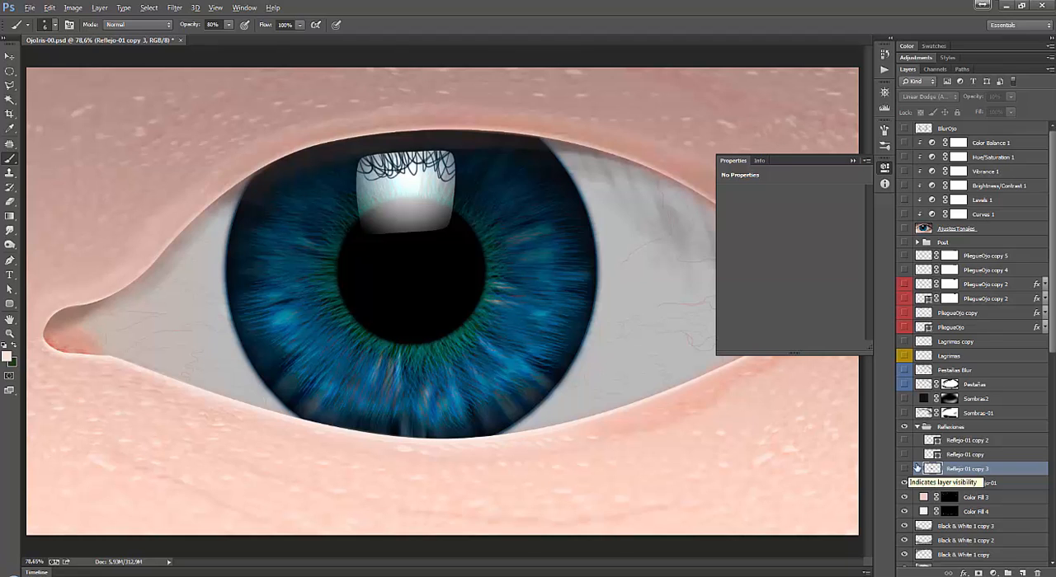
click(980, 457)
click(904, 469)
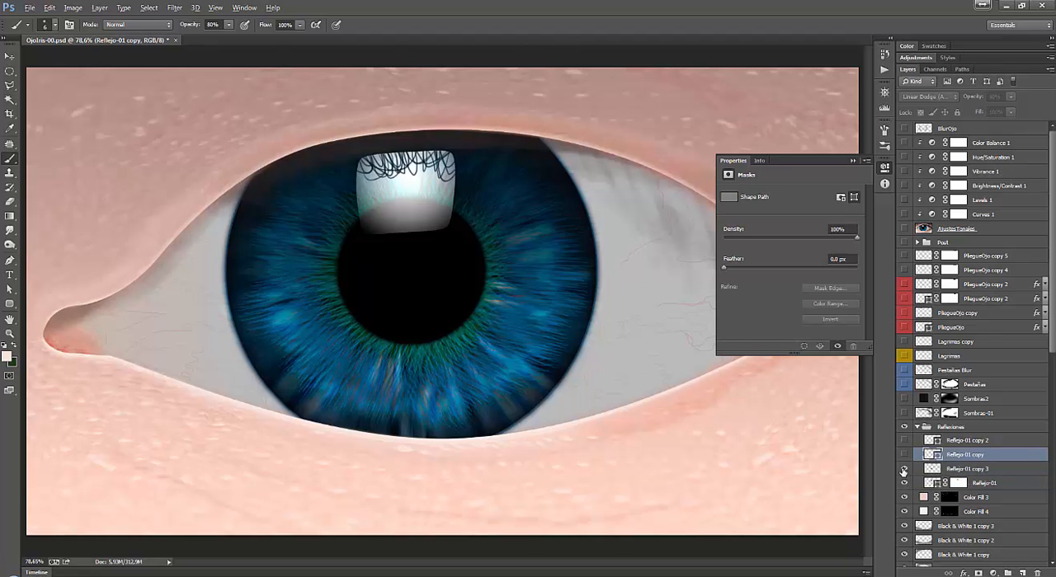
click(970, 469)
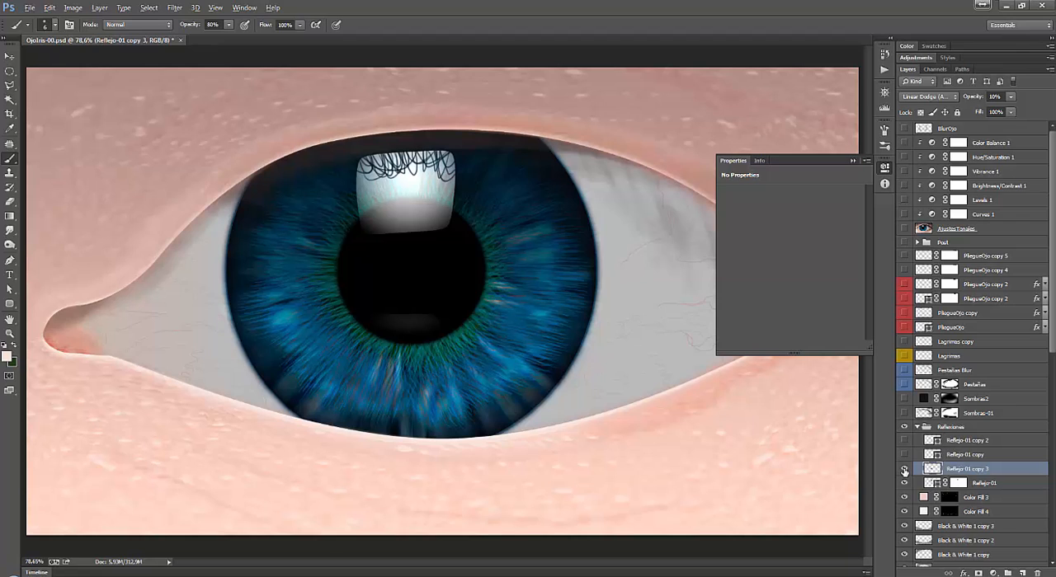
click(904, 469)
click(904, 469)
Compare the settings of Reflejo-01 and Reflejo-01 copy 3, toggling the faint lower reflection off and on.
click(989, 485)
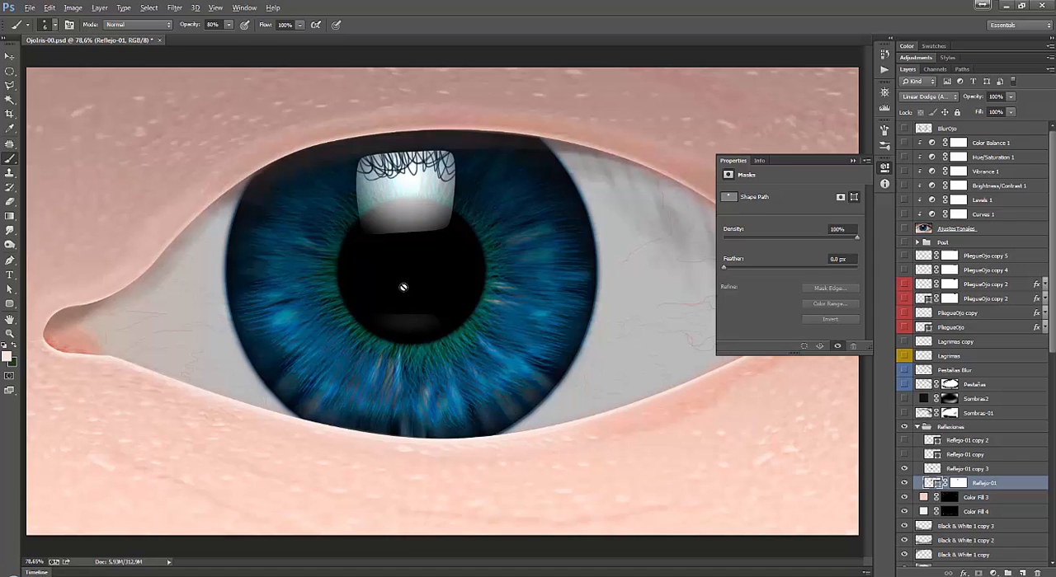
click(986, 474)
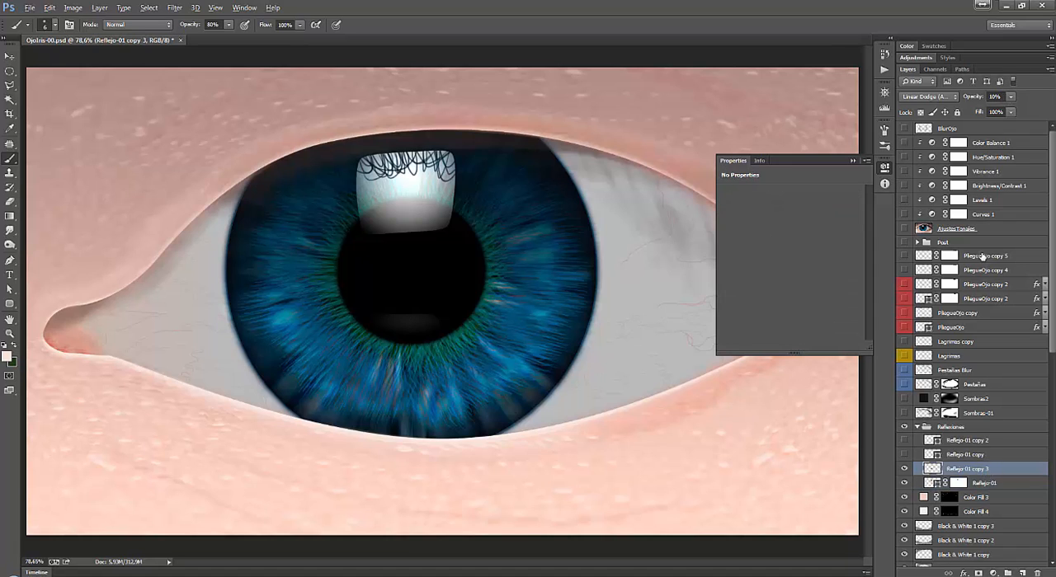
click(904, 469)
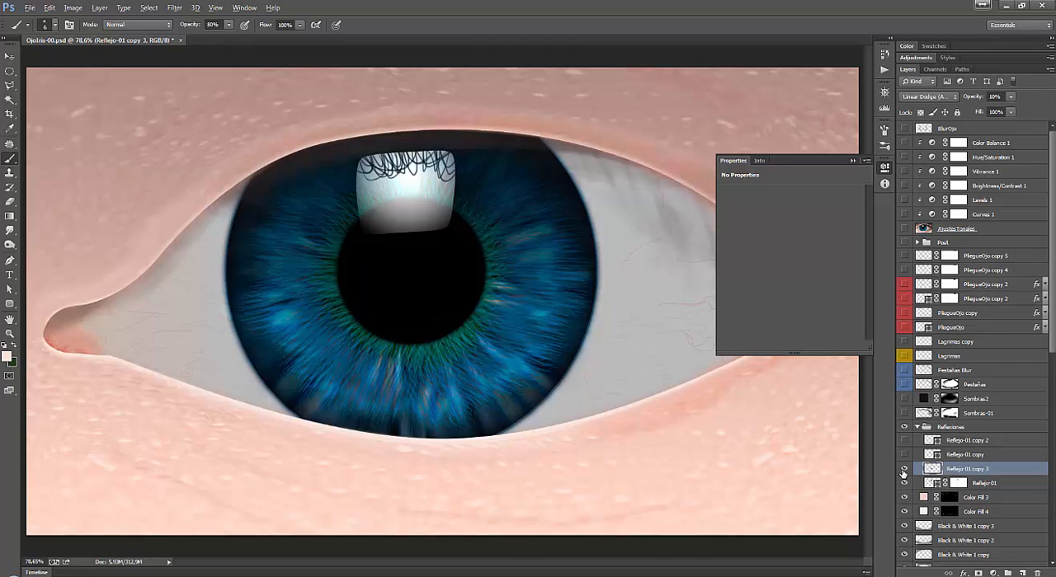
click(904, 469)
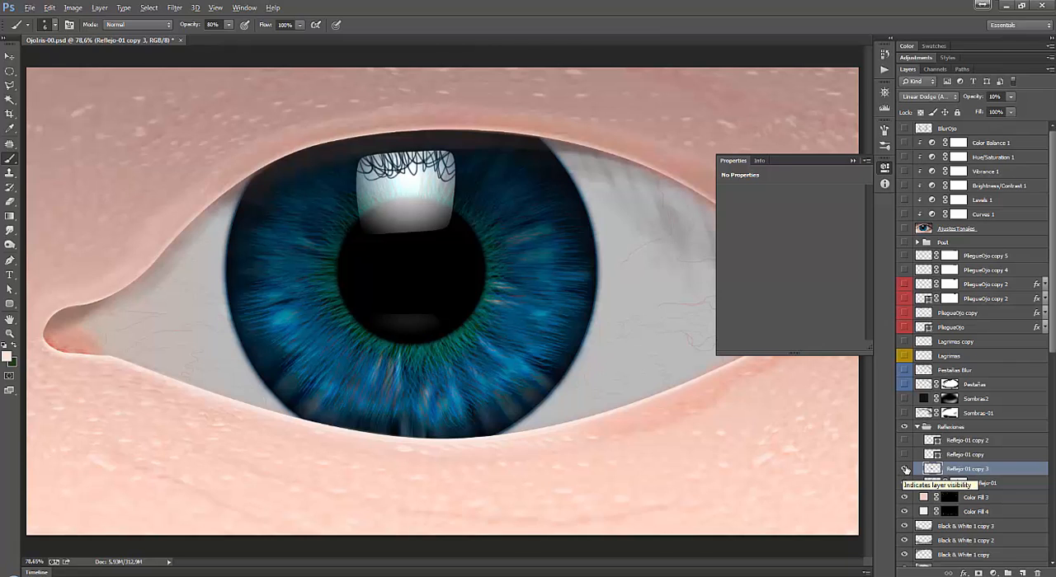
click(905, 469)
click(904, 469)
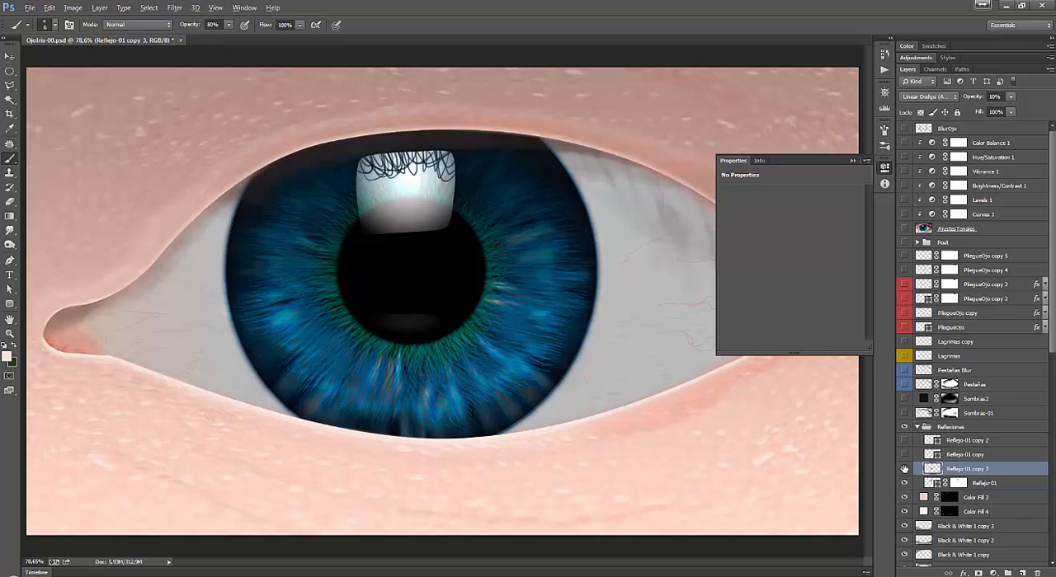
Show the Reflejo-01 copy and Reflejo-01 copy 2 layers and review the two small reflections on the iris.
click(905, 455)
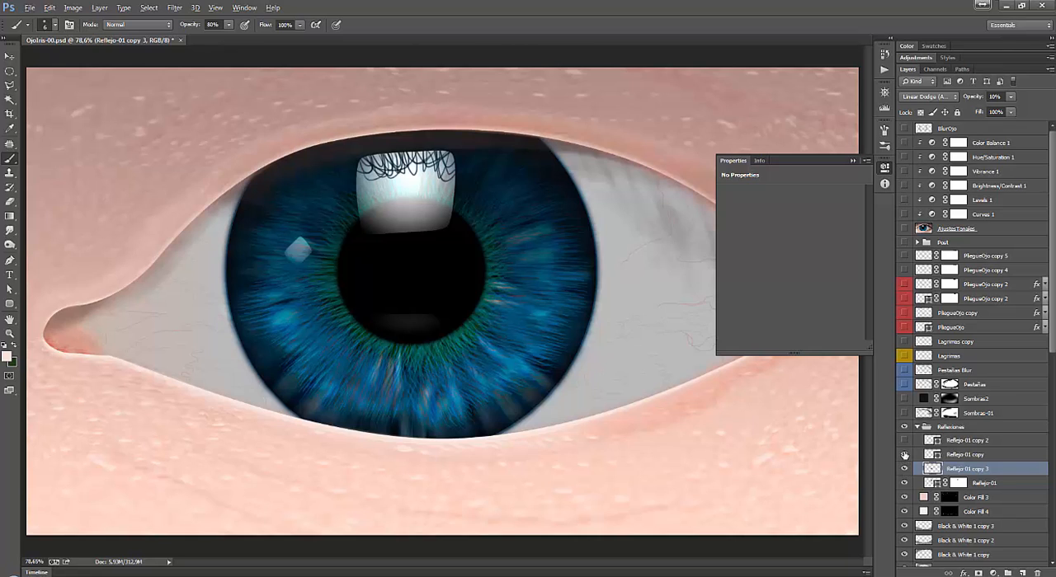
click(904, 442)
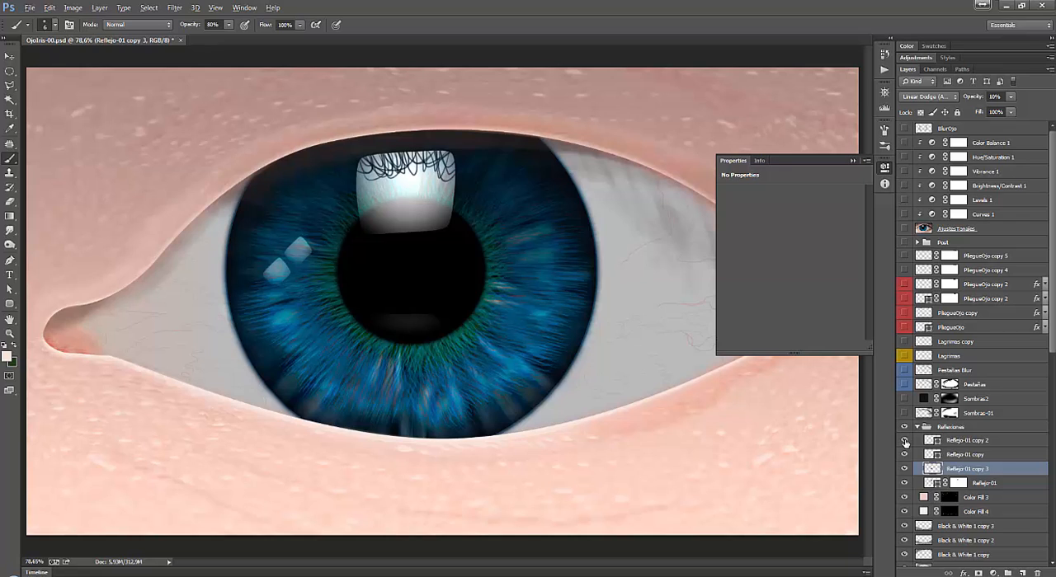
click(979, 455)
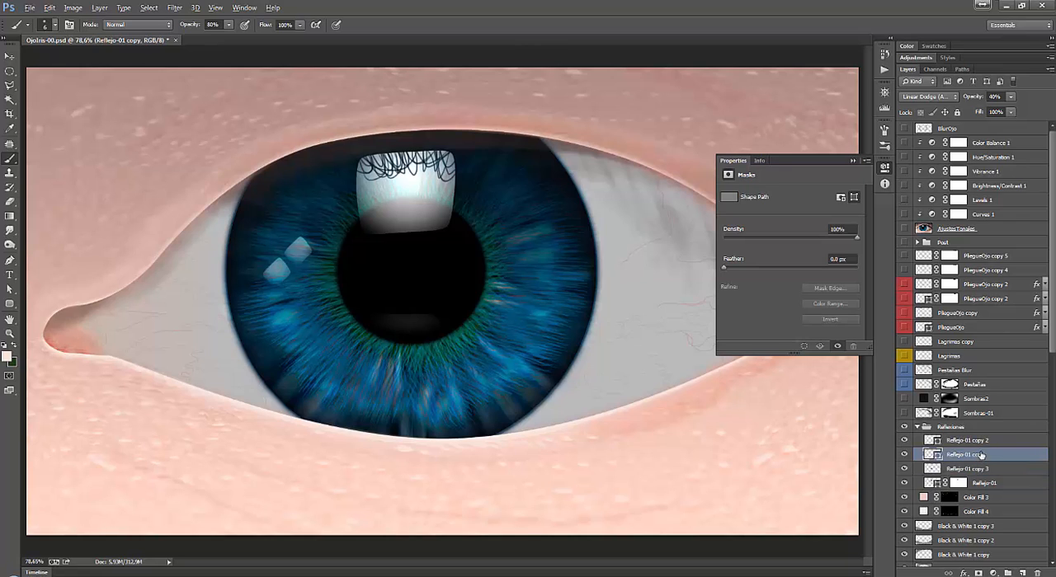
click(979, 441)
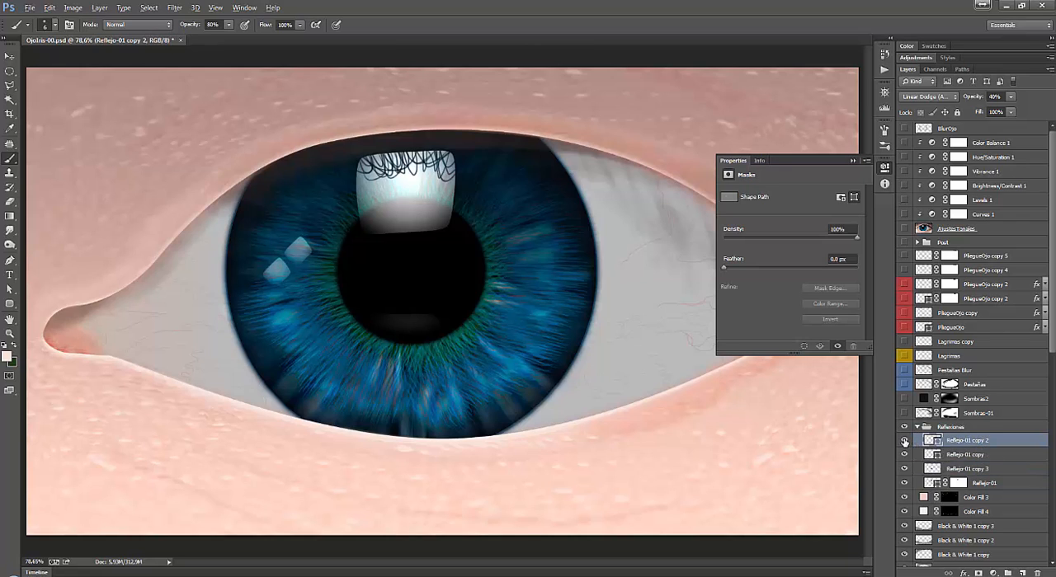
click(904, 442)
click(905, 442)
Add a new layer at the top of the Reflexiones group and choose the 60 px textured brush, enlarged to 142 px.
click(1021, 571)
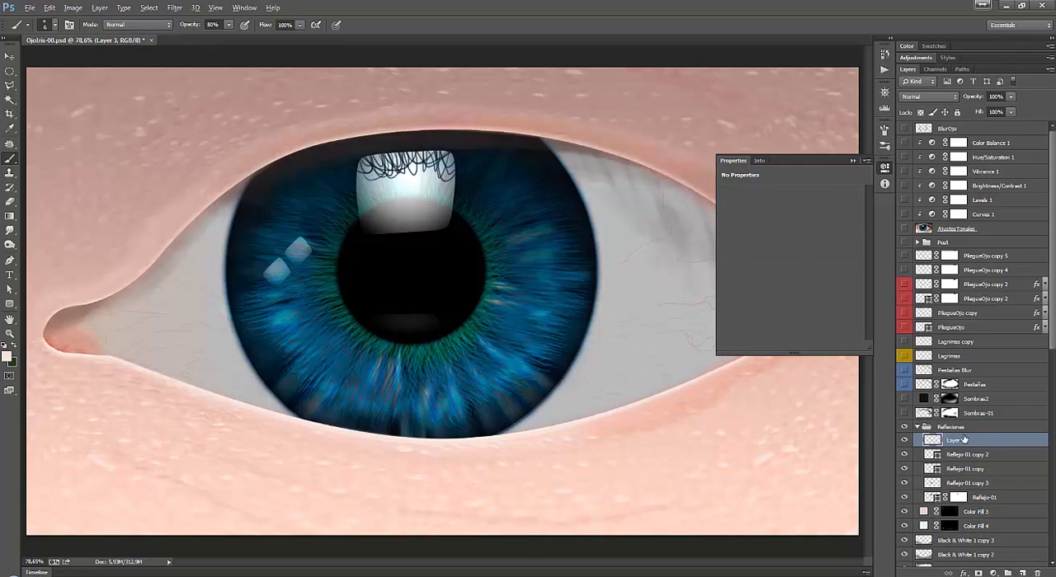
click(852, 161)
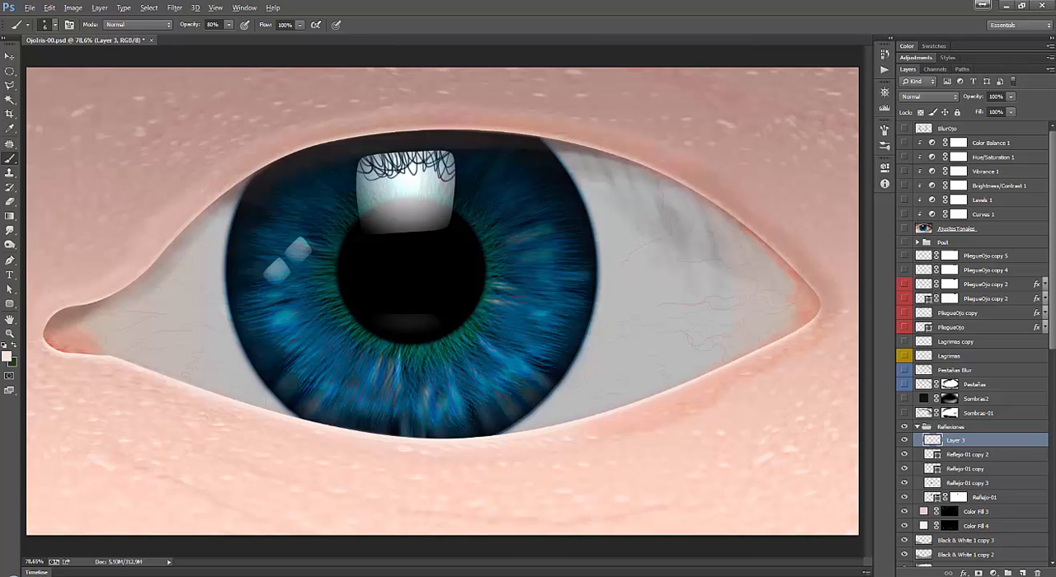
right_click(427, 295)
drag(469, 303, 472, 302)
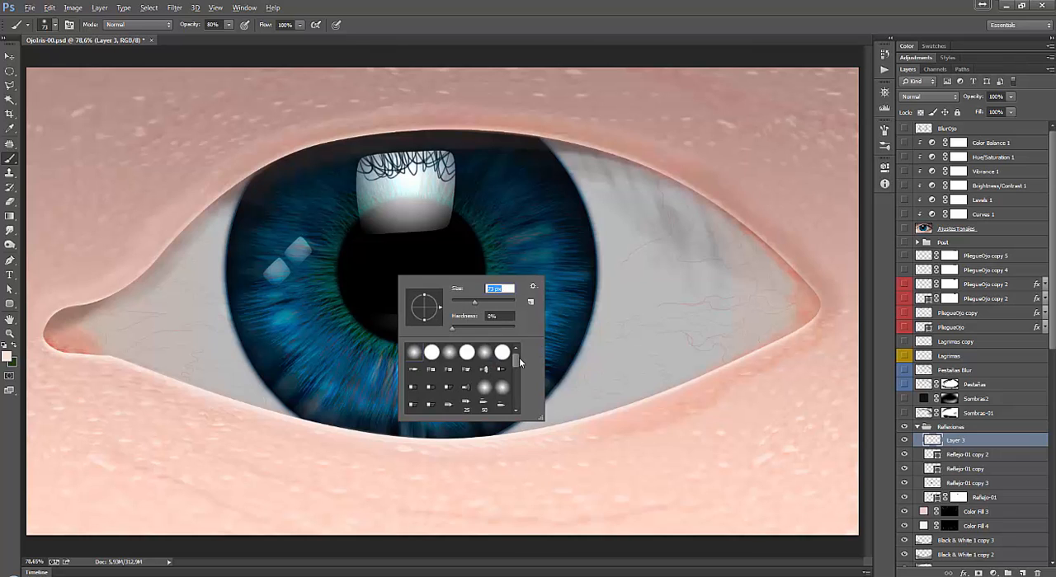
drag(519, 357, 517, 386)
click(467, 385)
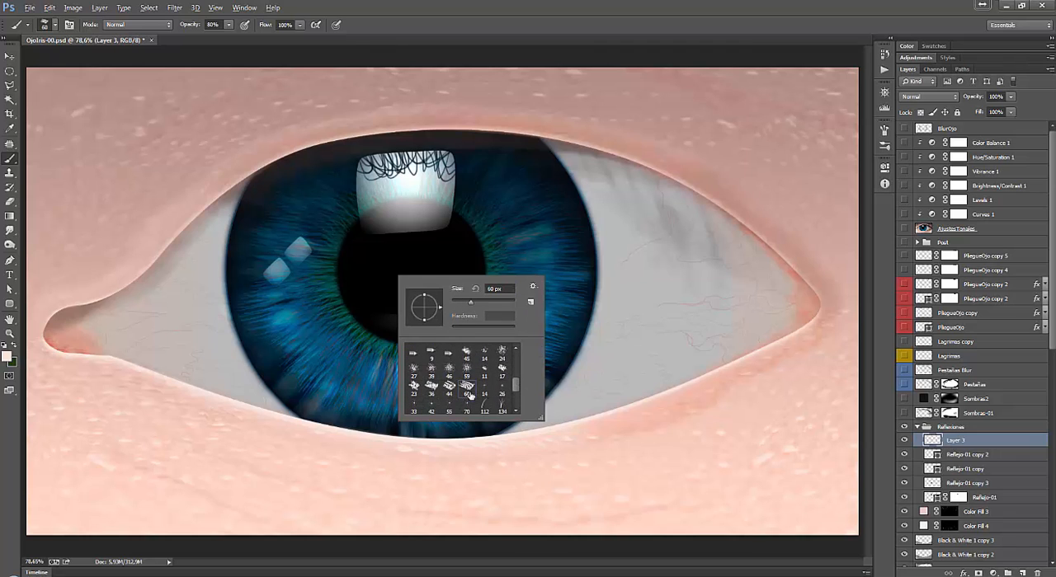
drag(470, 305, 490, 302)
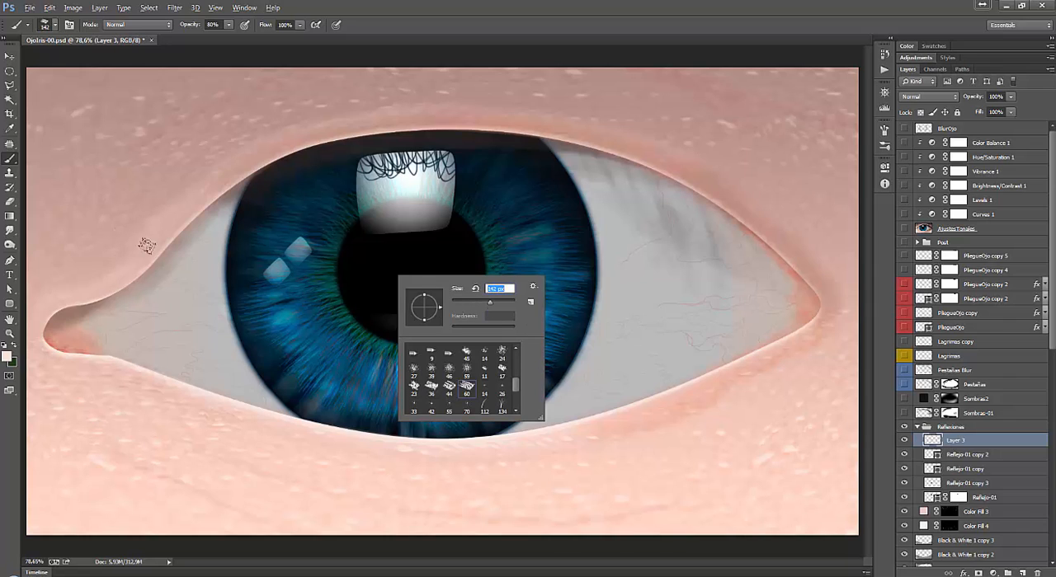
key(Return)
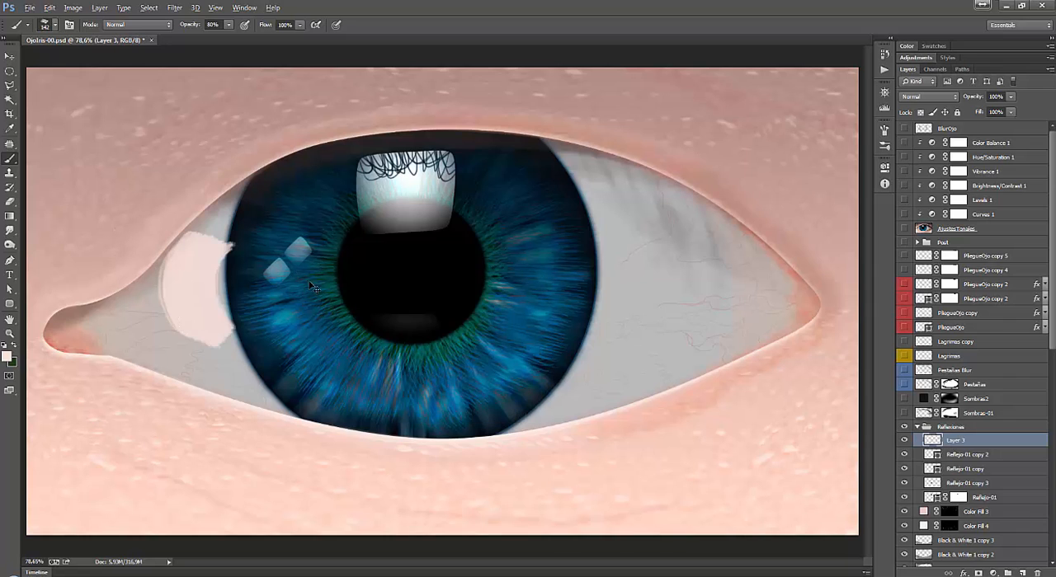
Set the brush to 25% opacity and 384 px and paint a pale textured haze over the left eye white and iris edge.
drag(229, 26, 194, 42)
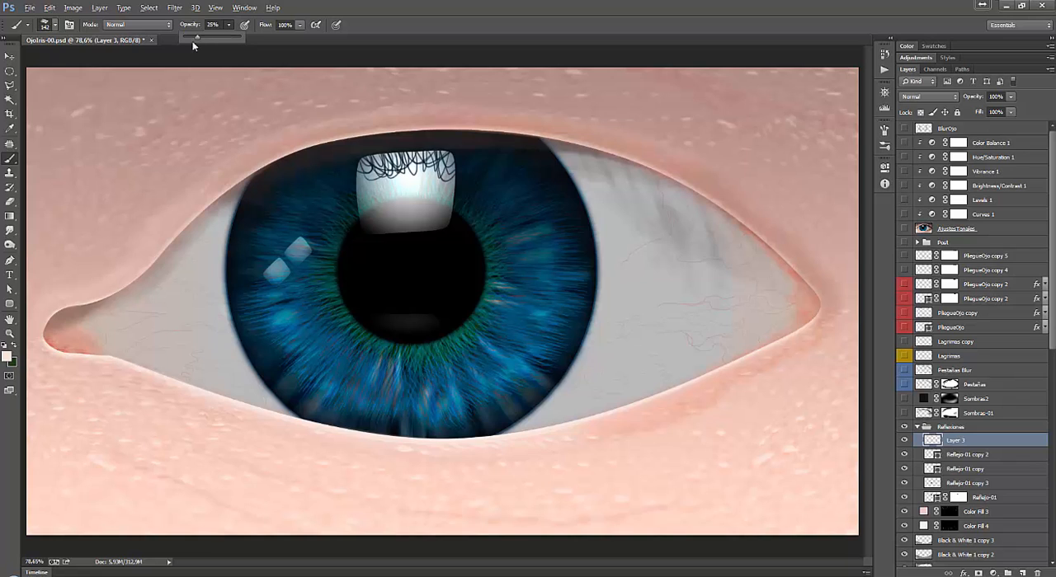
right_click(268, 295)
drag(362, 326, 375, 327)
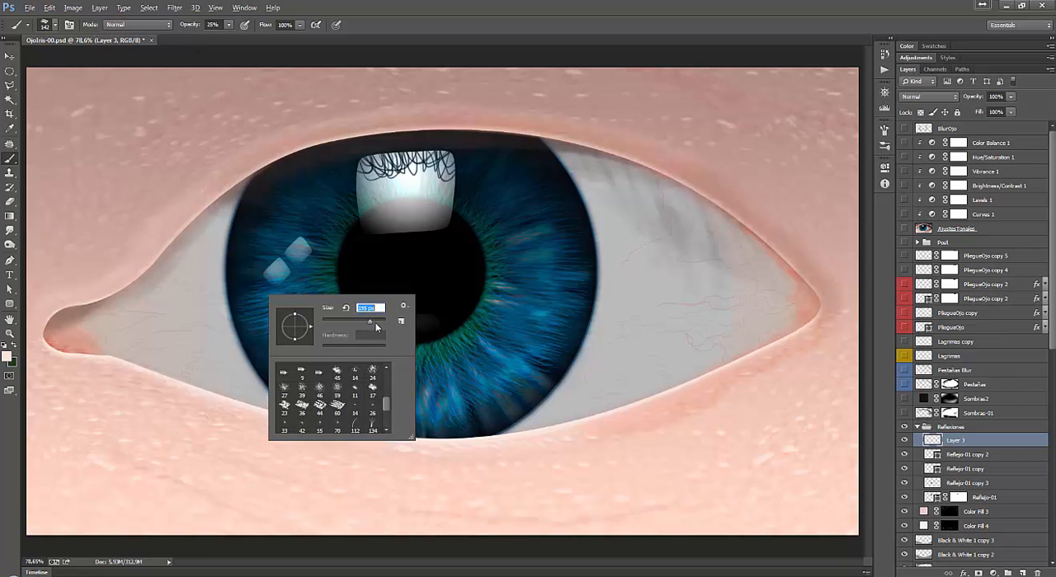
click(250, 286)
click(254, 321)
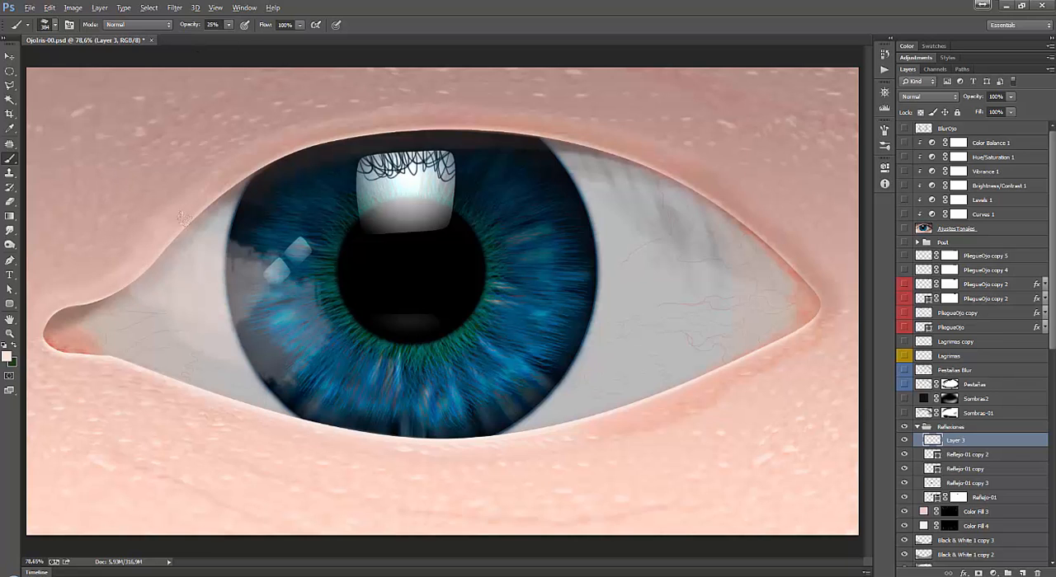
click(265, 276)
click(202, 301)
click(175, 317)
click(185, 295)
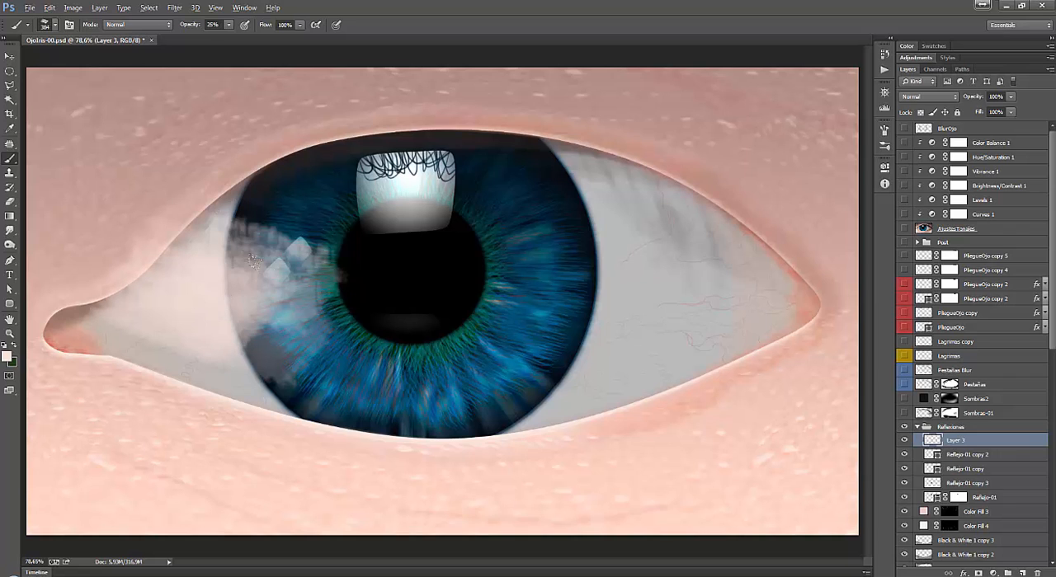
Extend the pale textured haze across the pupil, the right half of the iris and the right eye white.
click(344, 297)
click(340, 295)
click(515, 273)
click(524, 302)
click(597, 283)
click(635, 287)
click(669, 280)
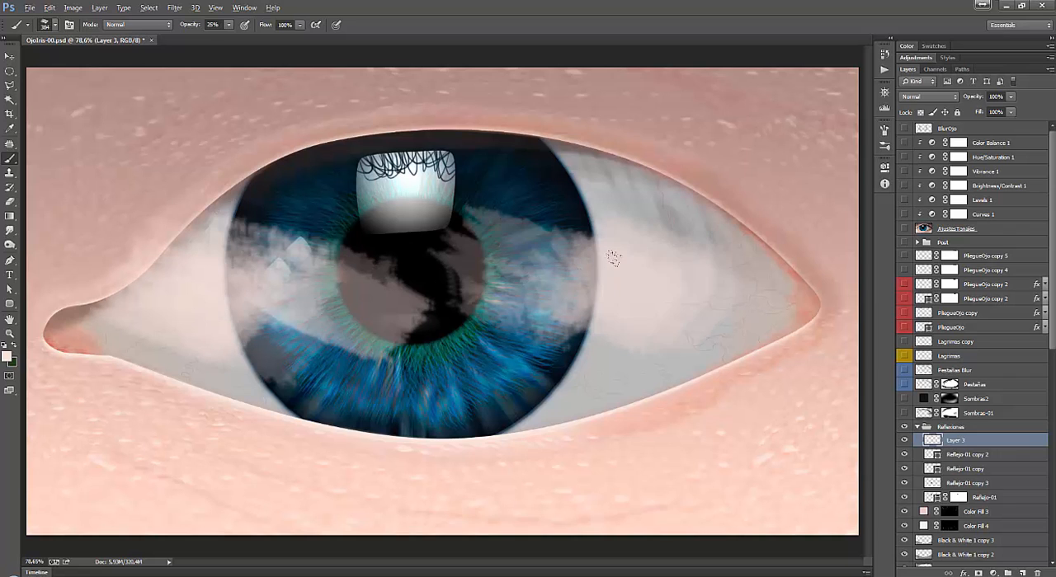
click(717, 286)
click(751, 294)
click(787, 298)
Shrink the textured brush, change the foreground colour to white and paint small highlights over the haze on both sides of the iris.
right_click(659, 248)
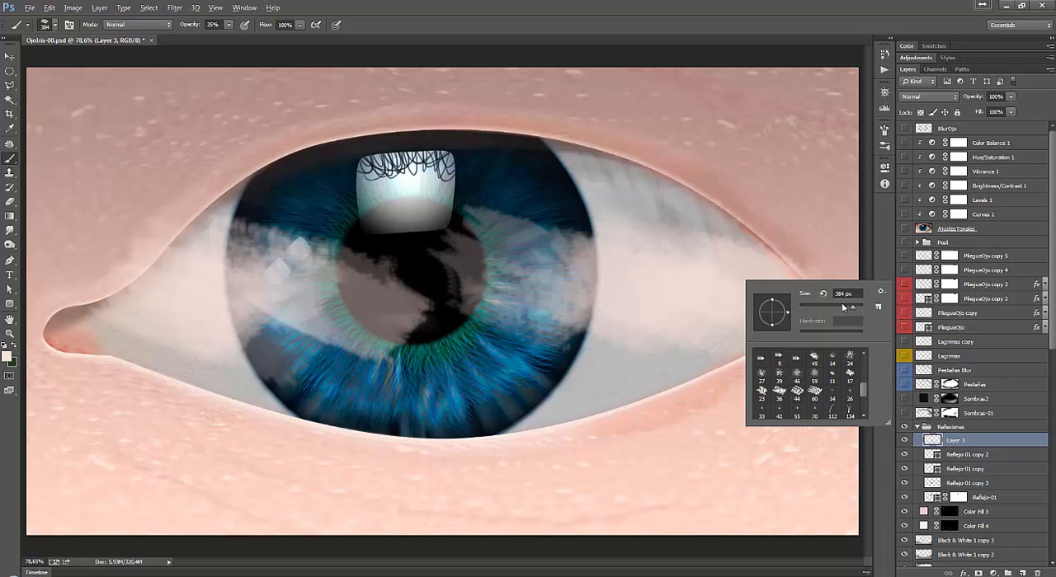
click(722, 293)
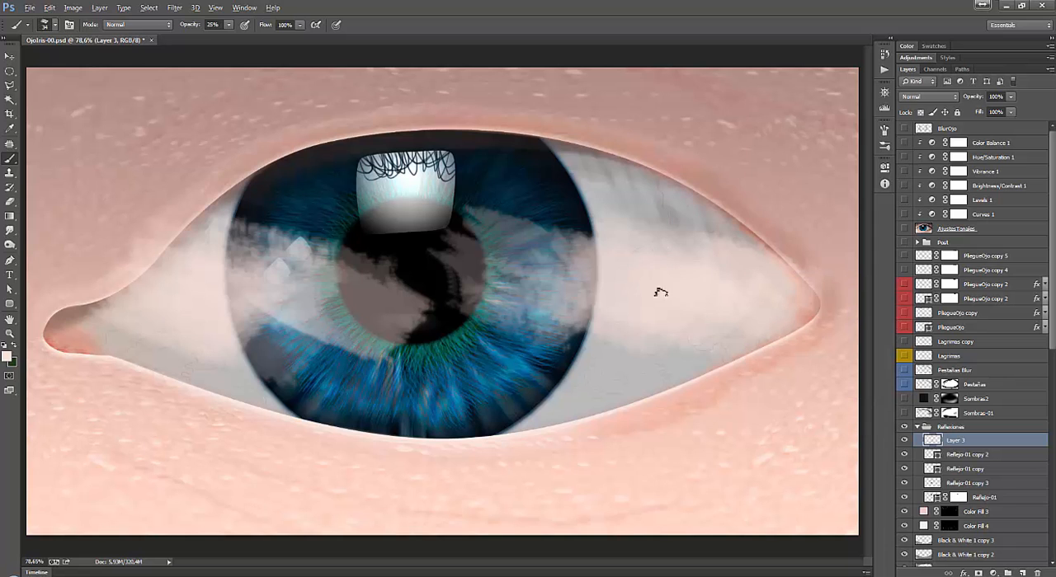
click(8, 356)
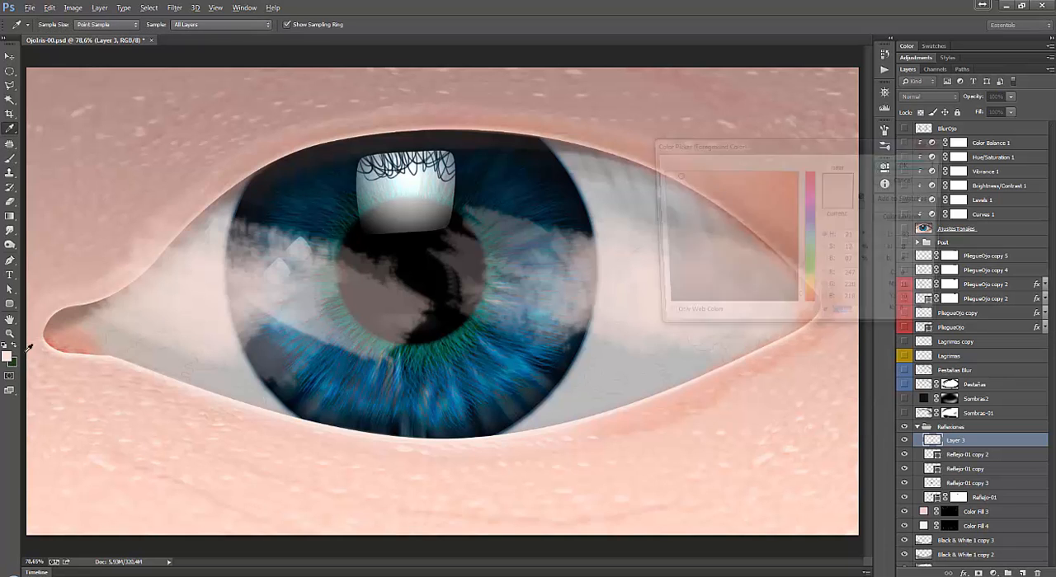
click(907, 164)
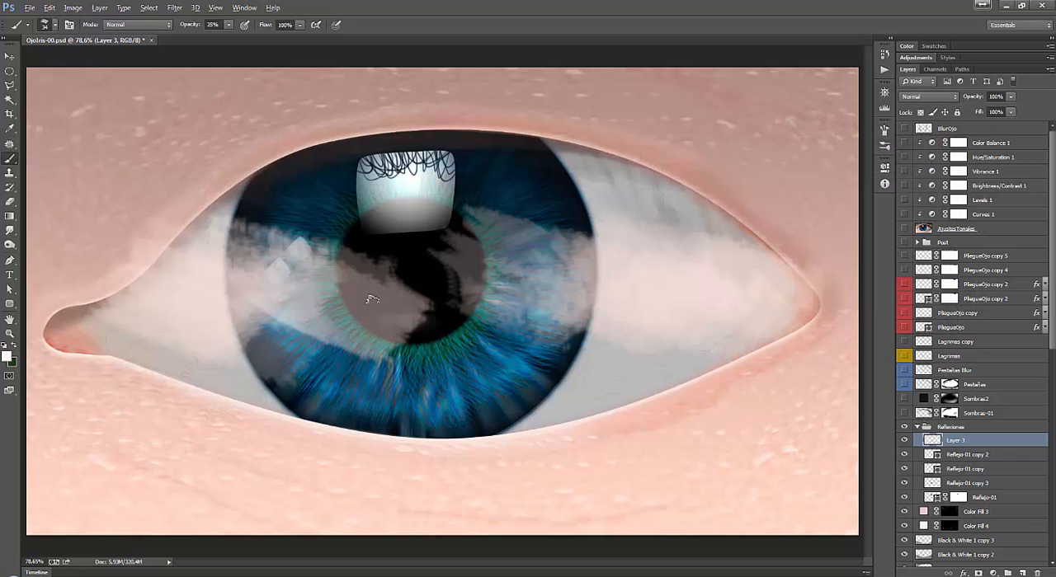
mouse_move(373, 315)
mouse_down()
mouse_move(324, 277)
mouse_move(342, 306)
mouse_move(264, 284)
mouse_move(217, 308)
mouse_move(181, 306)
mouse_up()
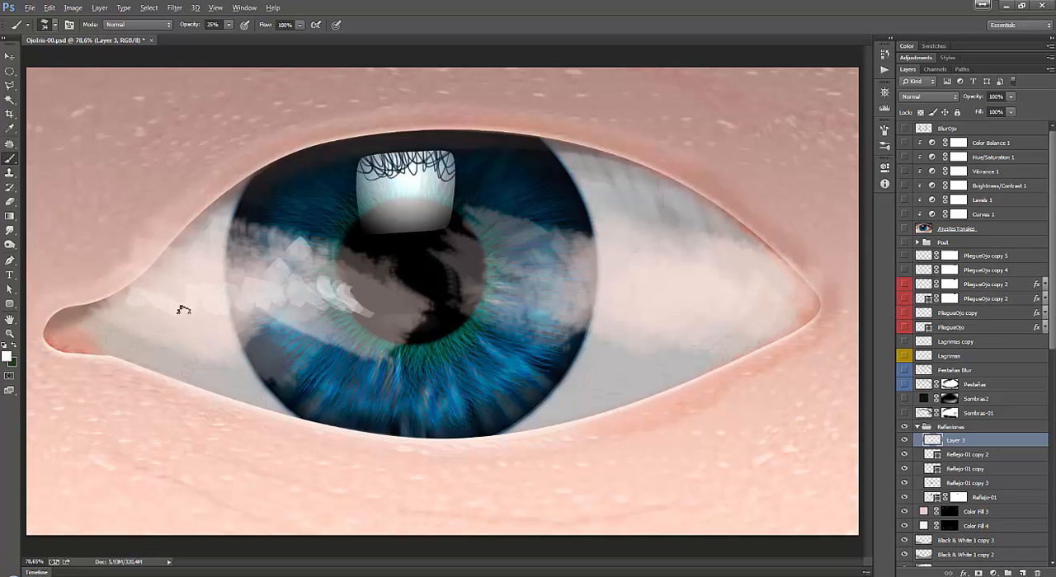
drag(553, 278, 608, 278)
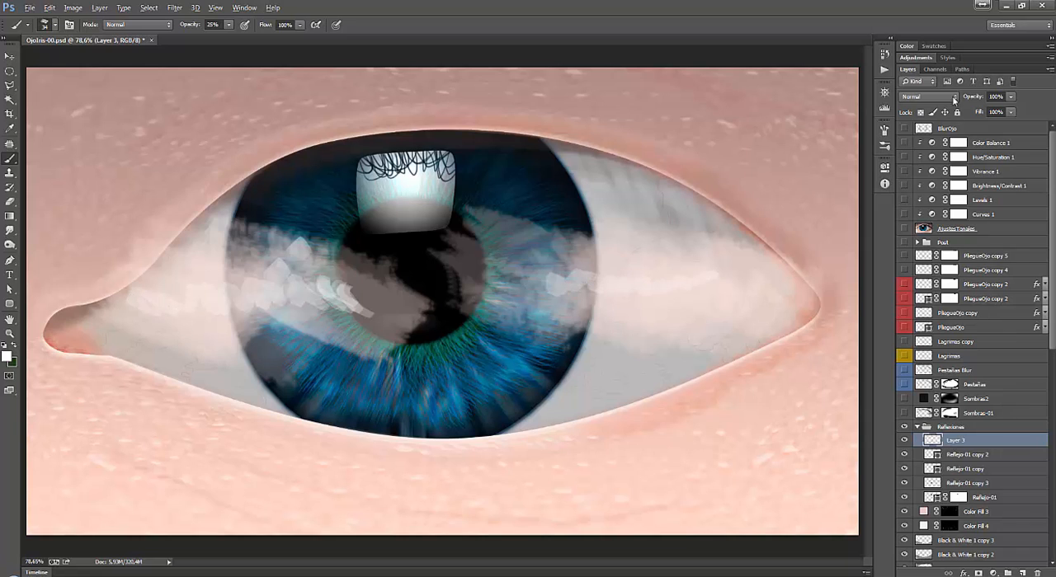
Try Linear Dodge (Add) on the painted haze layer, and set its blending mode to Screen.
click(955, 99)
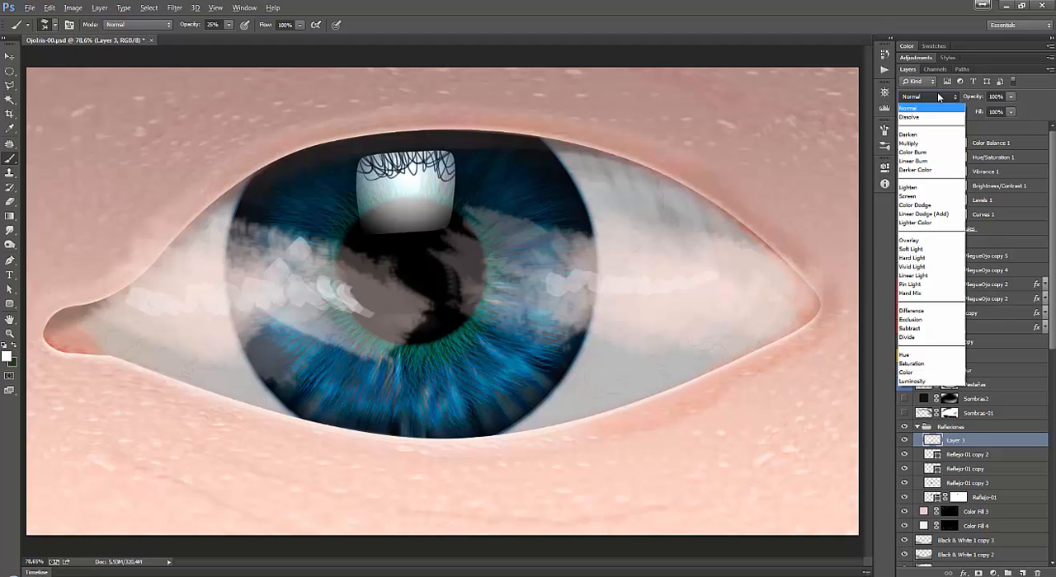
click(943, 215)
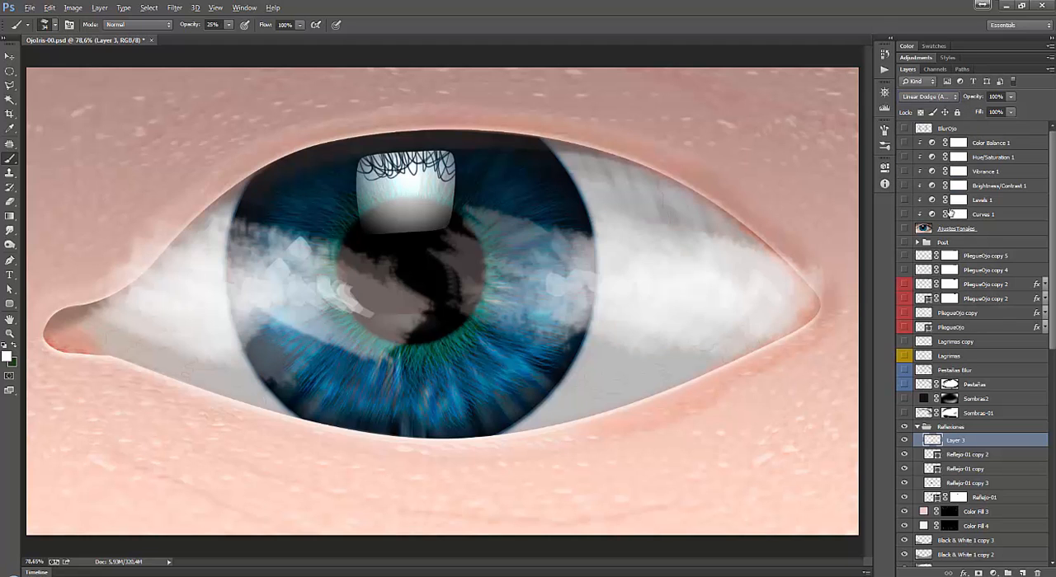
click(925, 97)
click(935, 189)
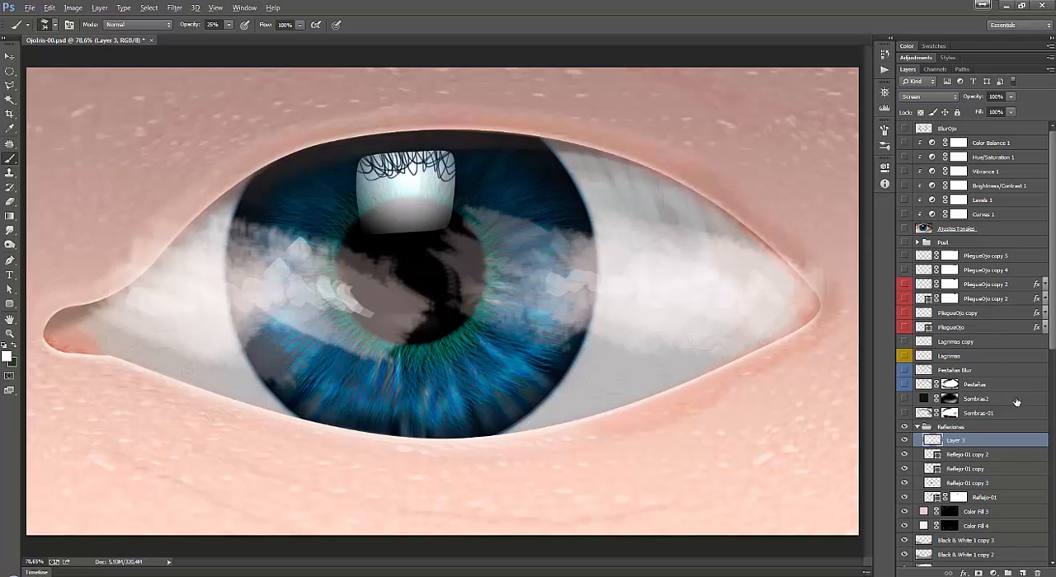
Smudge the painted haze over the iris and eye whites with a textured Smudge brush at 402 px and 18% strength.
click(9, 231)
right_click(298, 272)
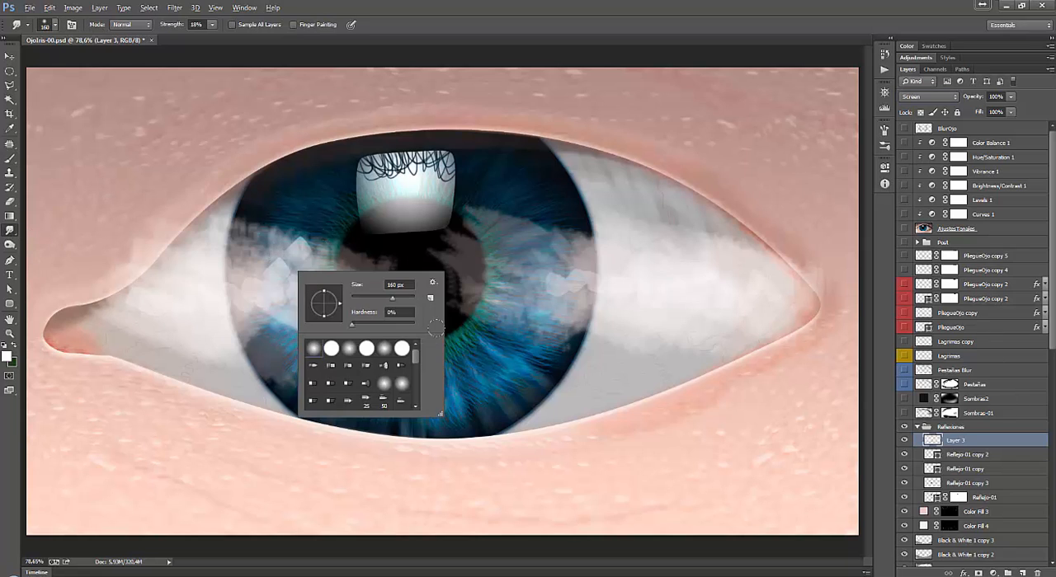
drag(400, 302, 409, 298)
scroll(416, 369, down, 5)
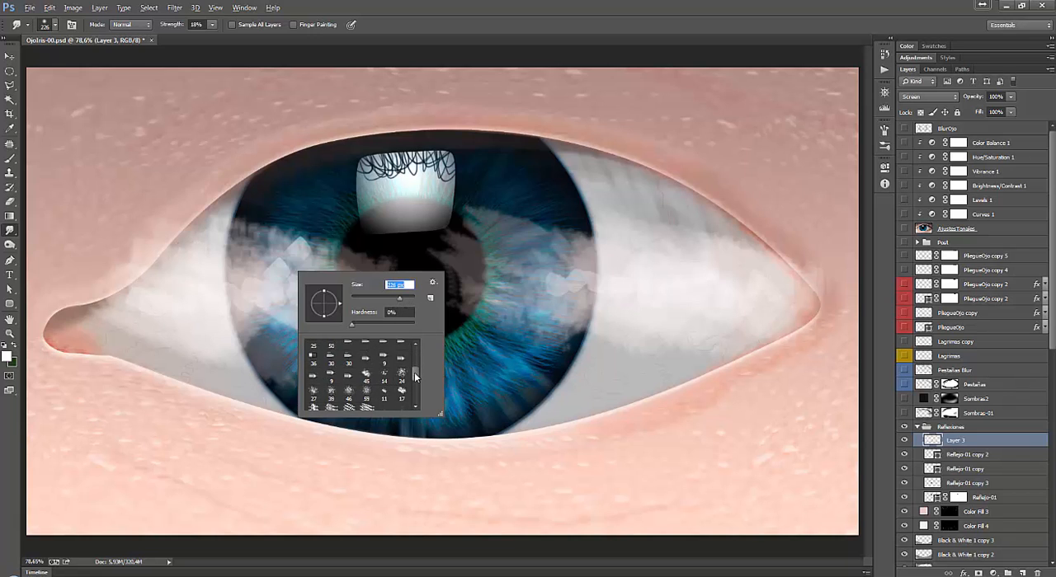
click(366, 367)
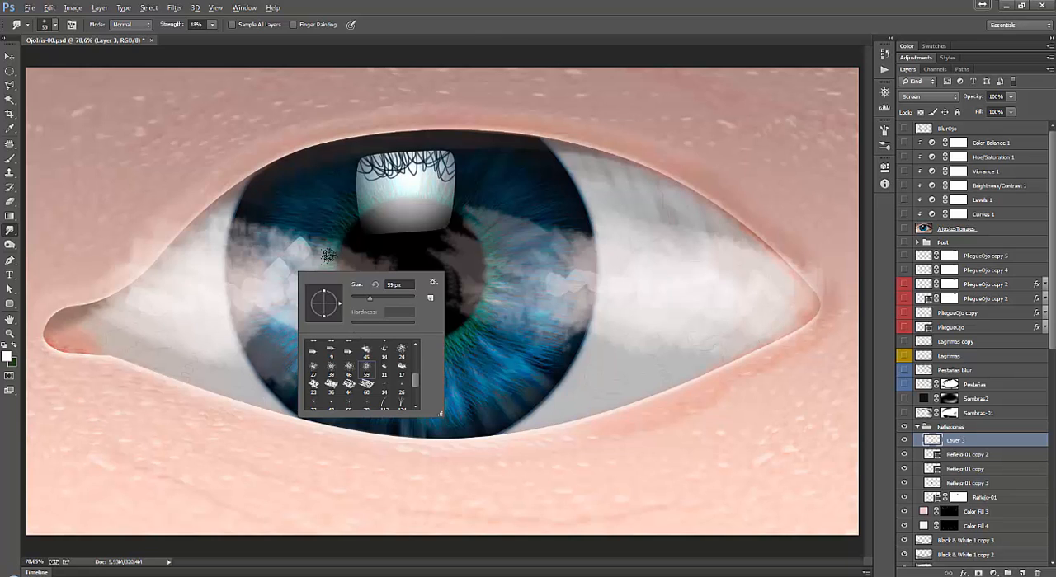
drag(399, 303, 404, 299)
mouse_move(198, 224)
mouse_down()
mouse_move(223, 186)
mouse_move(304, 264)
mouse_move(292, 240)
mouse_move(137, 223)
mouse_move(122, 211)
mouse_move(108, 254)
mouse_up()
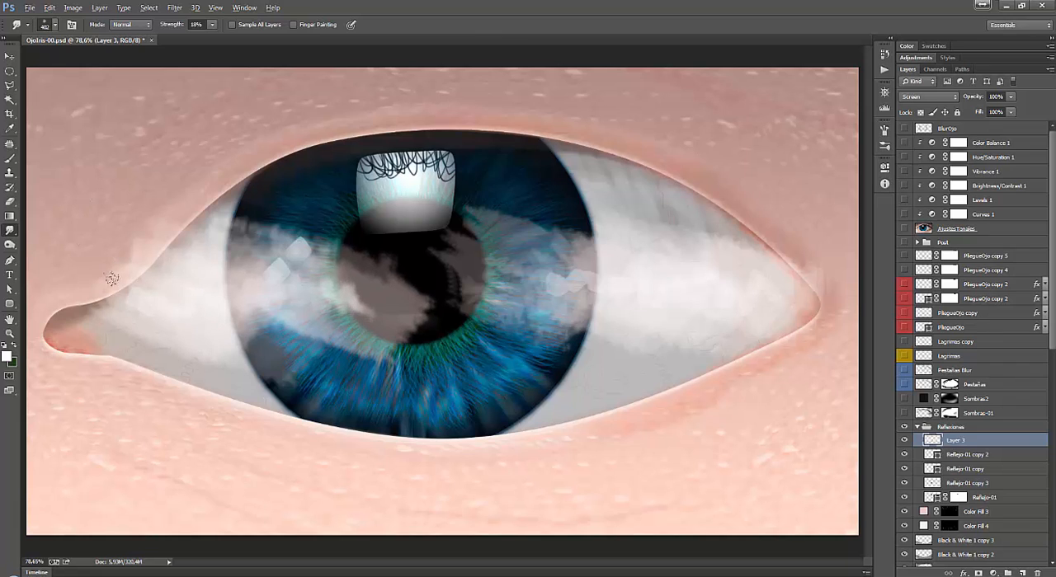
mouse_move(577, 266)
mouse_down()
mouse_move(564, 284)
mouse_move(569, 330)
mouse_move(511, 329)
mouse_up()
drag(554, 282, 589, 236)
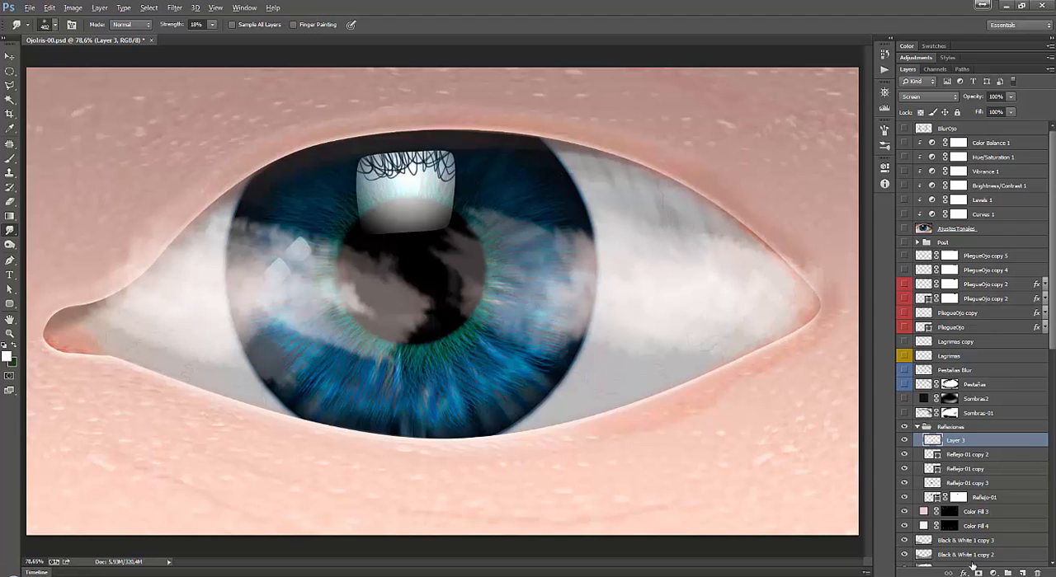
Add a layer mask to the haze layer, choose the 45 px textured Smudge brush at 100% strength and keep black as foreground colour.
click(978, 573)
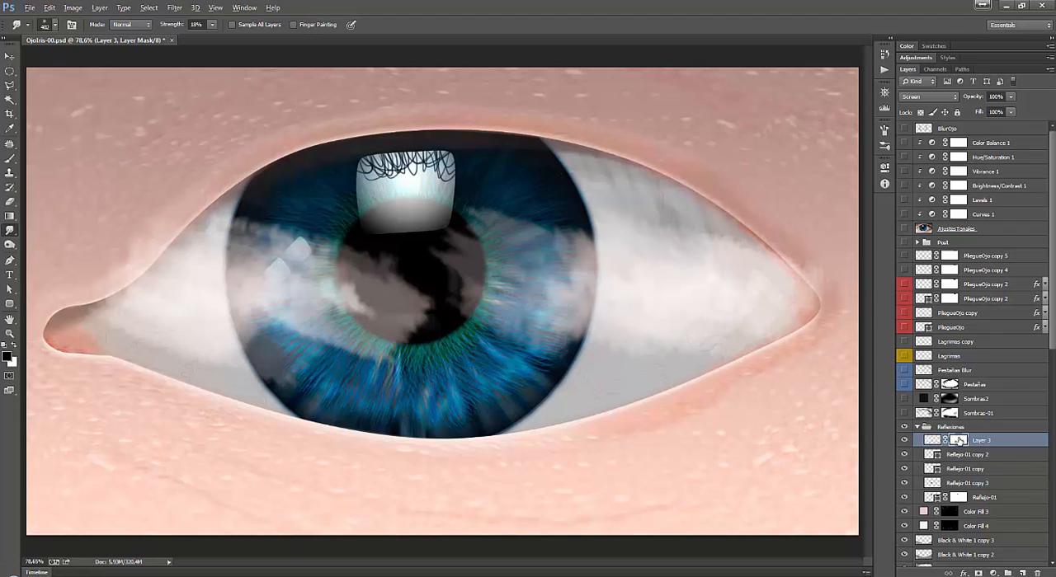
right_click(549, 262)
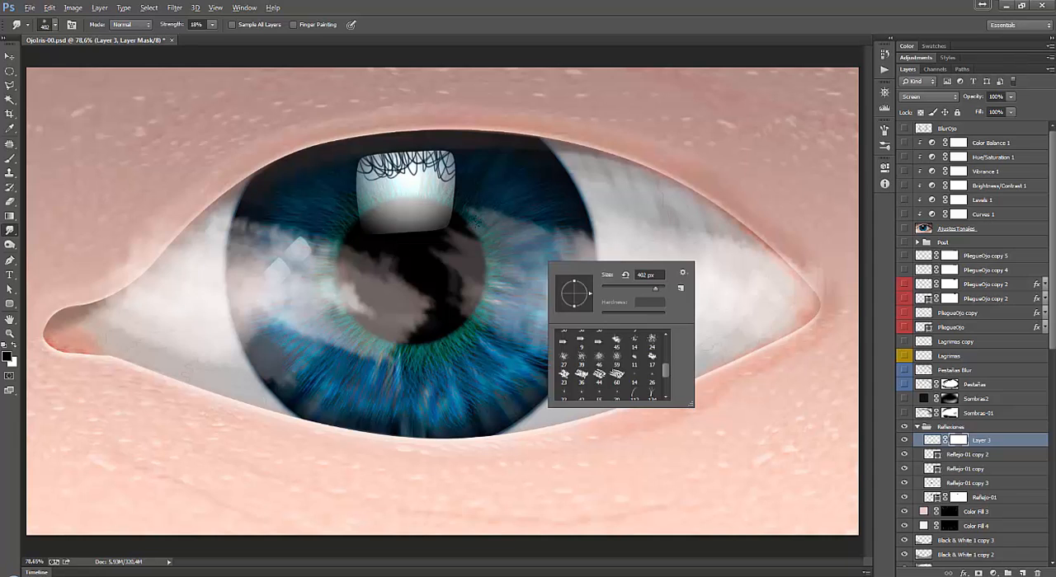
click(616, 340)
click(535, 215)
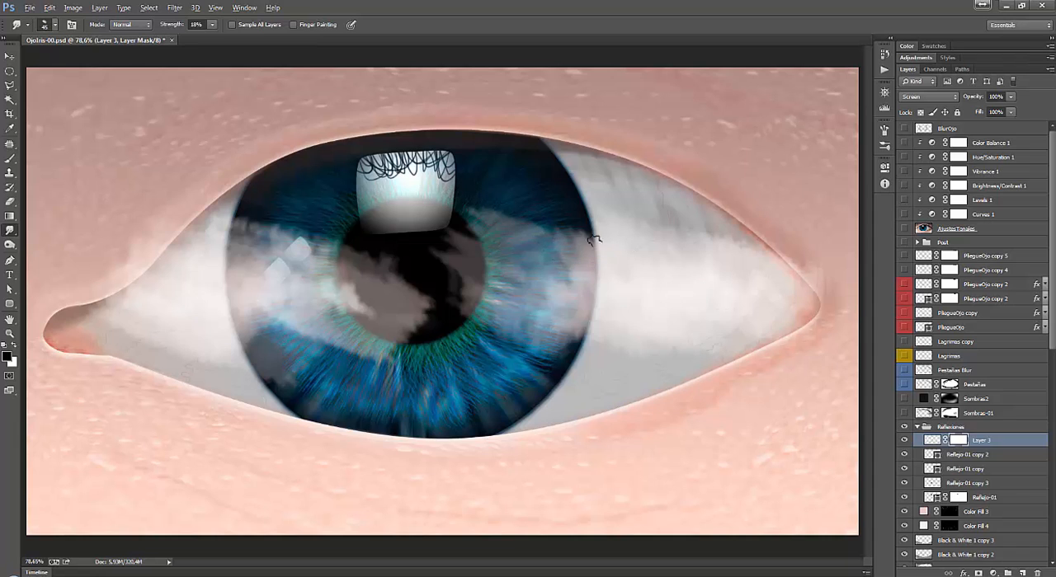
click(211, 24)
drag(216, 38, 338, 39)
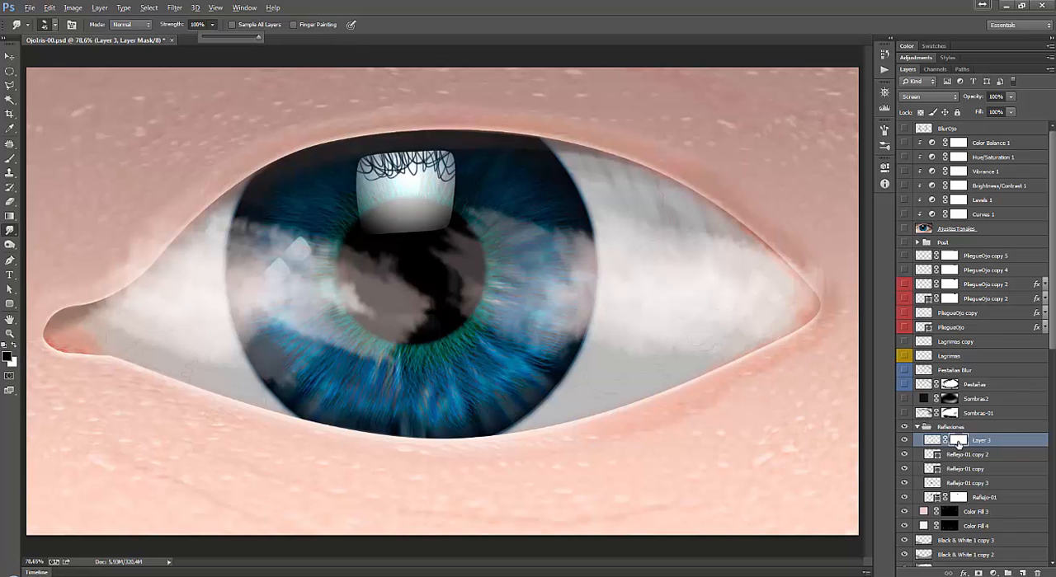
click(958, 444)
click(7, 356)
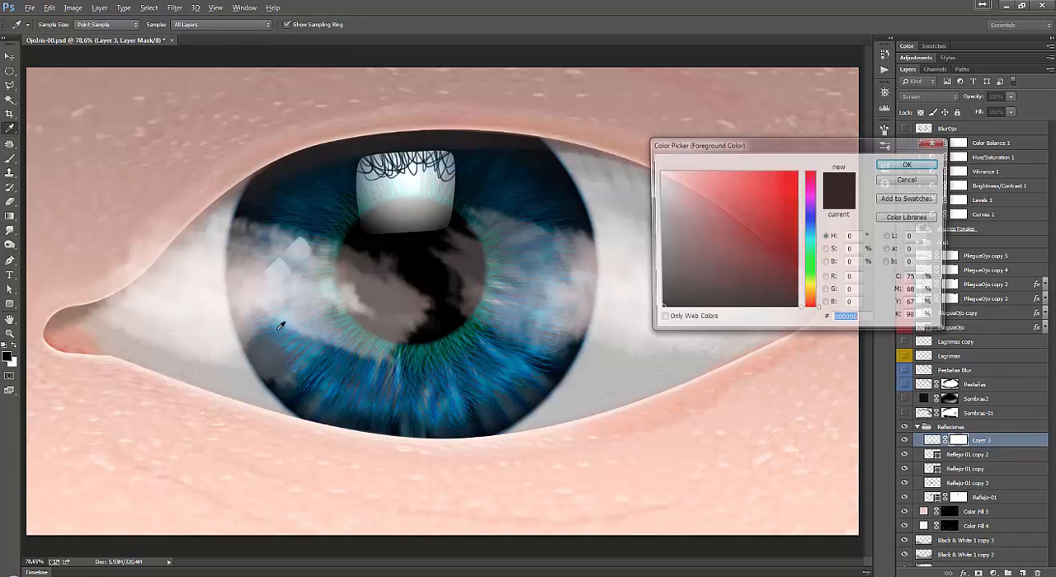
click(908, 165)
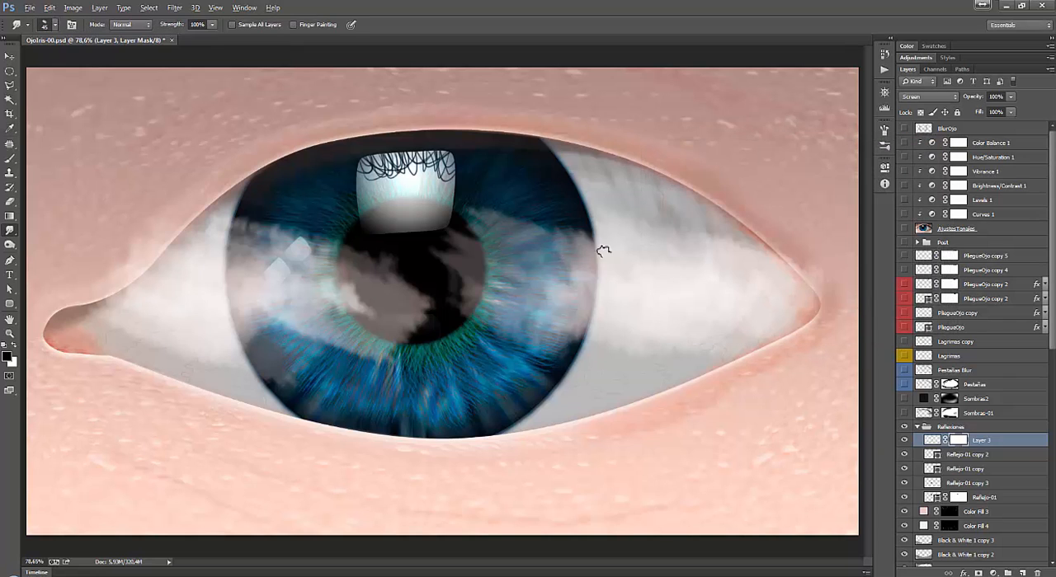
Show the haze layer's mask alone and brush a stroke at 25% opacity and several black strokes at 100% opacity.
key(b)
alt+click(959, 441)
drag(257, 381, 275, 295)
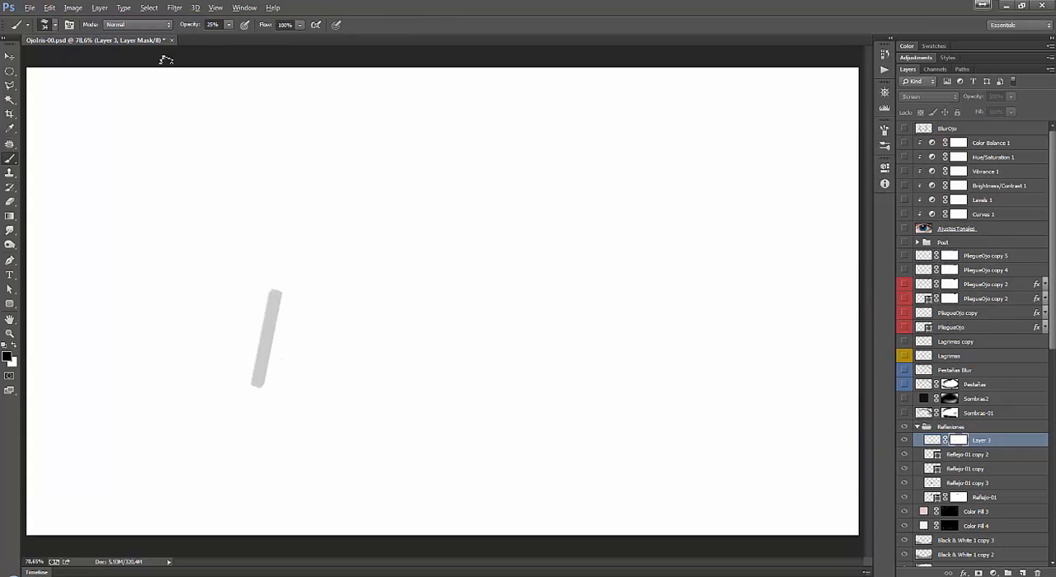
click(229, 26)
drag(229, 37, 286, 39)
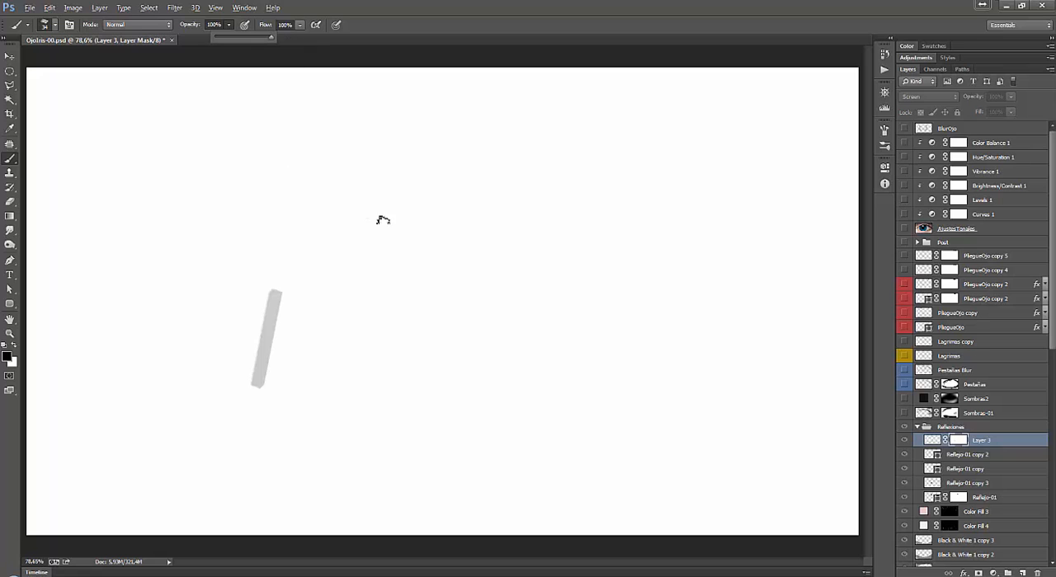
click(442, 372)
mouse_move(464, 288)
mouse_down()
mouse_move(511, 254)
mouse_move(442, 369)
mouse_move(498, 315)
mouse_up()
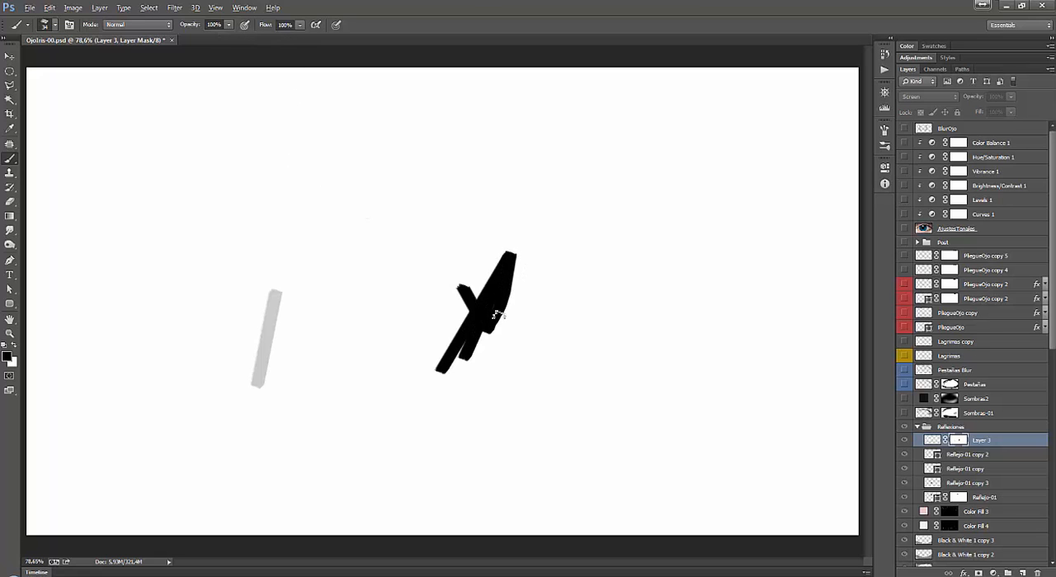
Return to the image view and paint a black human silhouette on the haze mask over the iris's right side.
click(931, 441)
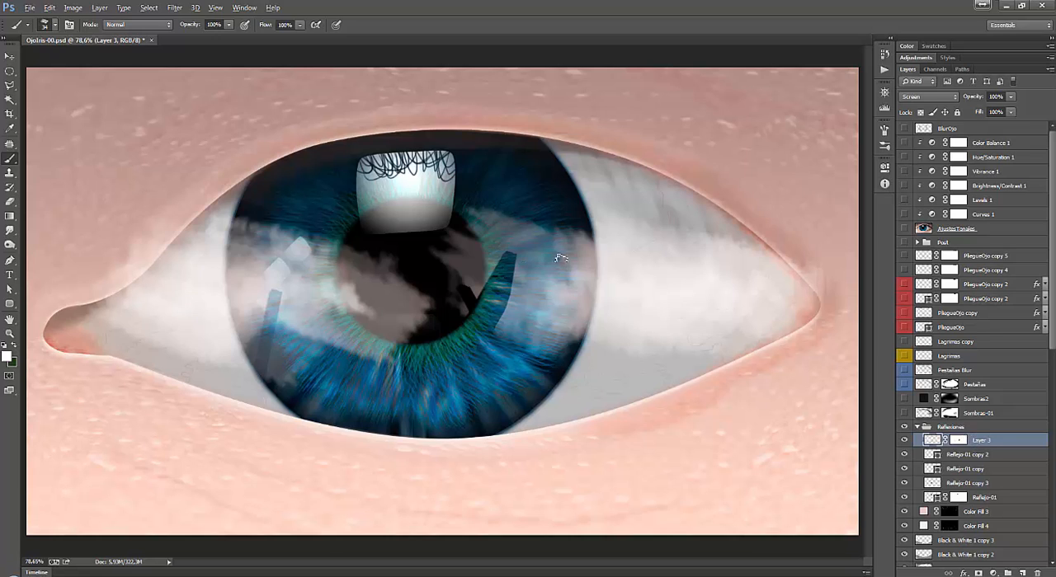
drag(551, 257, 565, 259)
key(ctrl+z)
click(958, 441)
key(x)
mouse_move(545, 263)
mouse_down()
mouse_move(586, 272)
mouse_move(542, 305)
mouse_move(554, 291)
mouse_move(590, 312)
mouse_move(593, 329)
mouse_move(543, 317)
mouse_move(559, 295)
mouse_move(565, 311)
mouse_move(568, 301)
mouse_move(587, 310)
mouse_move(566, 301)
mouse_move(560, 364)
mouse_move(553, 351)
mouse_move(584, 326)
mouse_move(589, 305)
mouse_move(569, 288)
mouse_move(555, 314)
mouse_up()
mouse_move(623, 231)
mouse_down()
mouse_move(650, 269)
mouse_move(614, 221)
mouse_up()
mouse_move(622, 239)
mouse_down()
mouse_move(695, 282)
mouse_move(664, 224)
mouse_move(634, 287)
mouse_move(689, 279)
mouse_up()
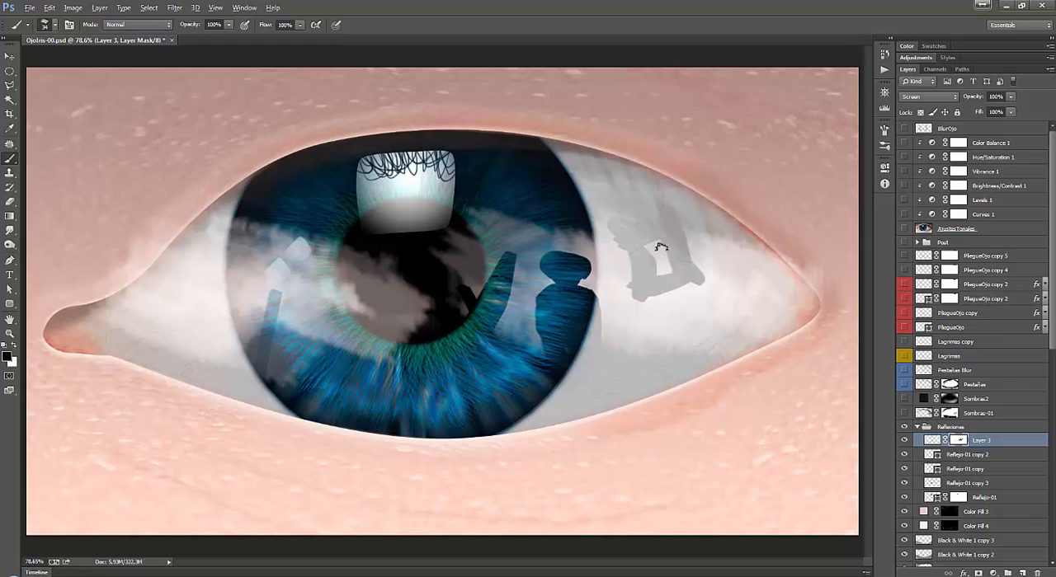
key(ctrl+z)
key(ctrl+alt+z)
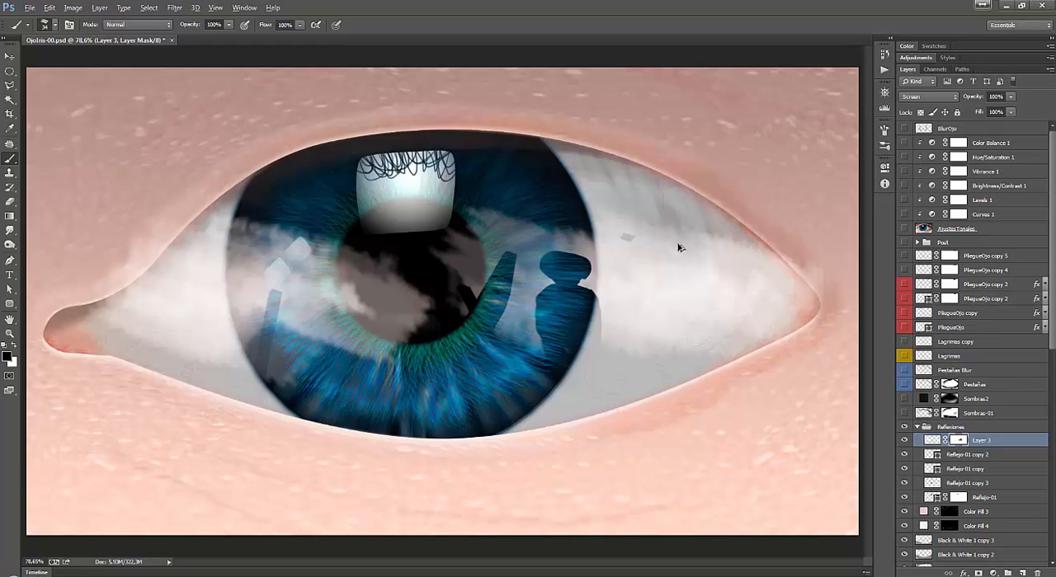
Paint a window-like grid of black strokes on the haze mask over the right eye white.
drag(618, 226, 653, 295)
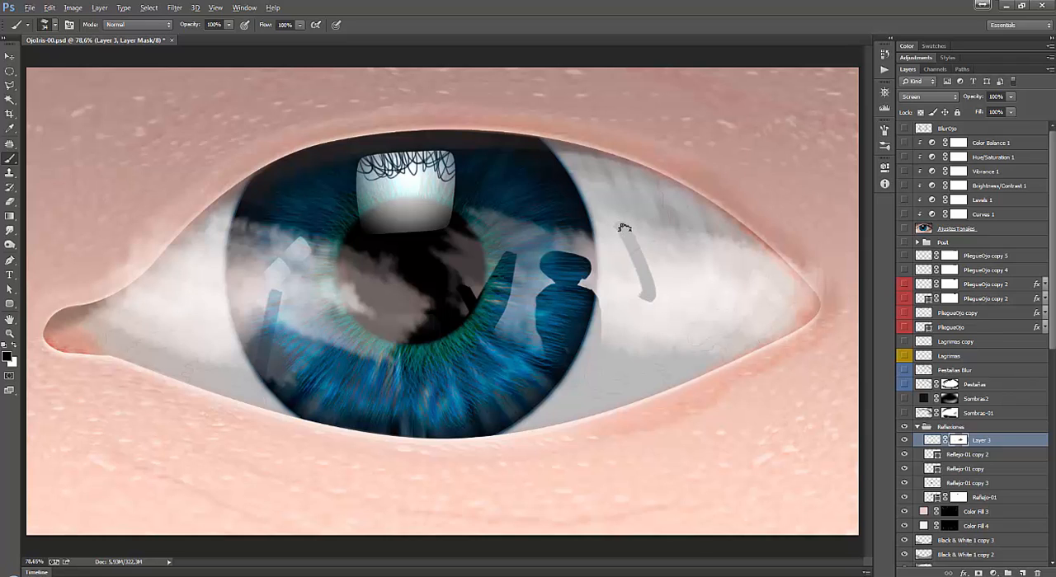
mouse_move(716, 236)
mouse_down()
mouse_move(764, 282)
mouse_move(653, 302)
mouse_up()
drag(681, 223, 712, 294)
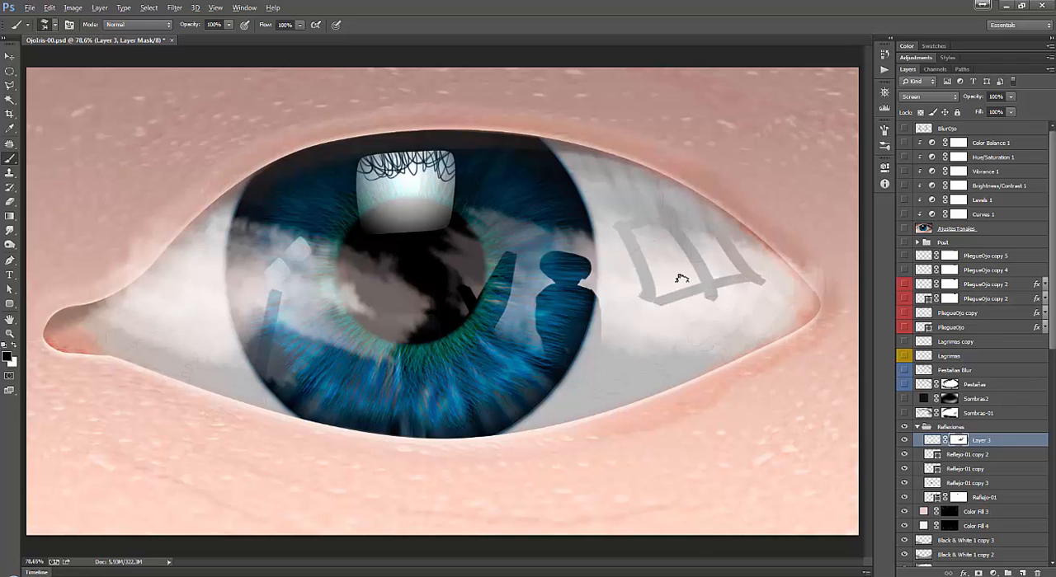
drag(617, 272, 742, 243)
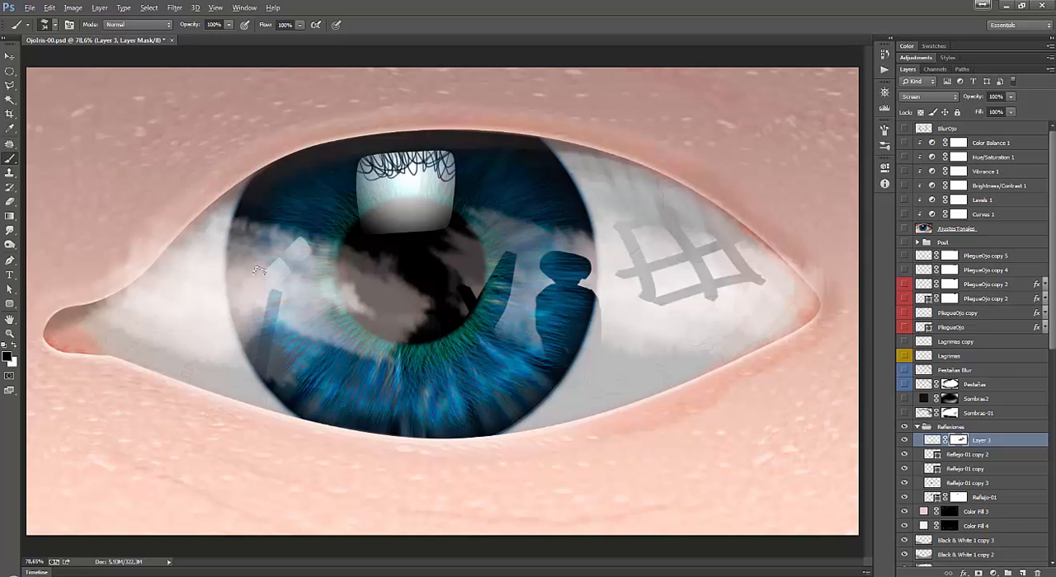
Enlarge the Smudge brush to 149 px and smear the grid lines on the haze mask over the right eye white.
click(11, 231)
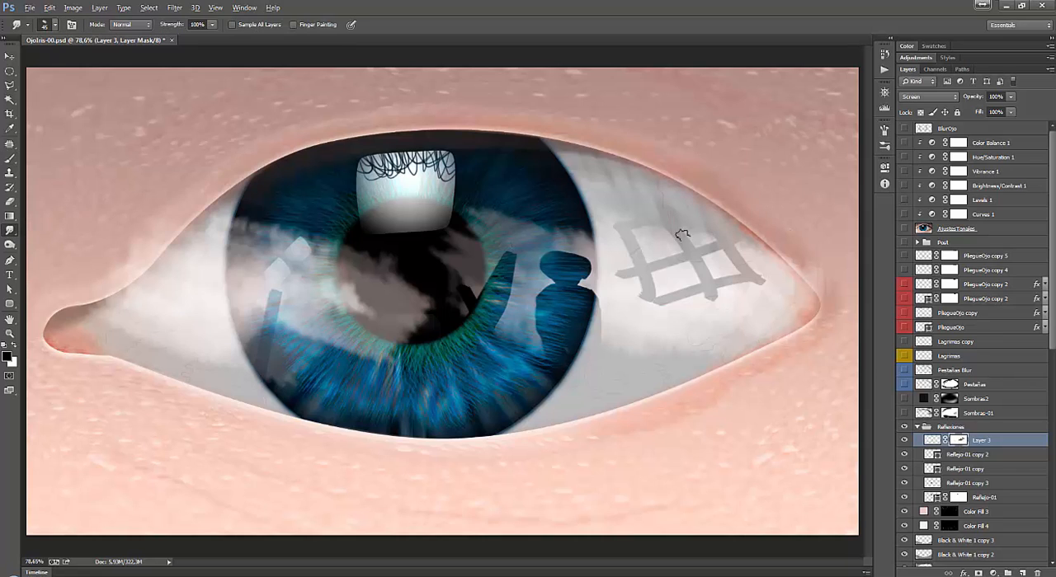
right_click(689, 262)
drag(689, 289, 620, 226)
key(ctrl+z)
drag(625, 277, 665, 296)
key(ctrl+z)
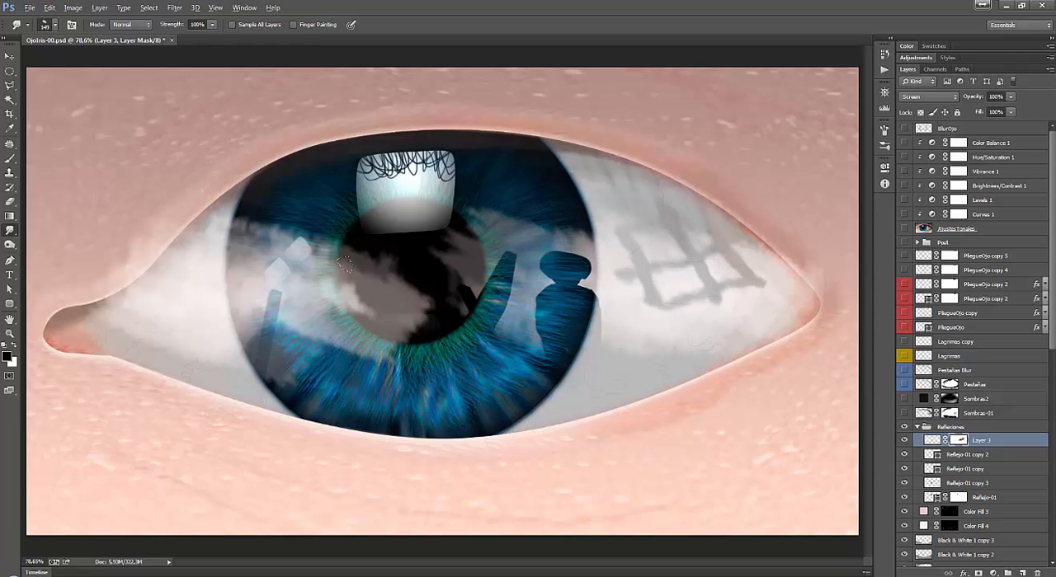
Delete the painted haze layer, briefly preview the Sombras-01 shading layer and select it.
drag(1025, 443, 1036, 572)
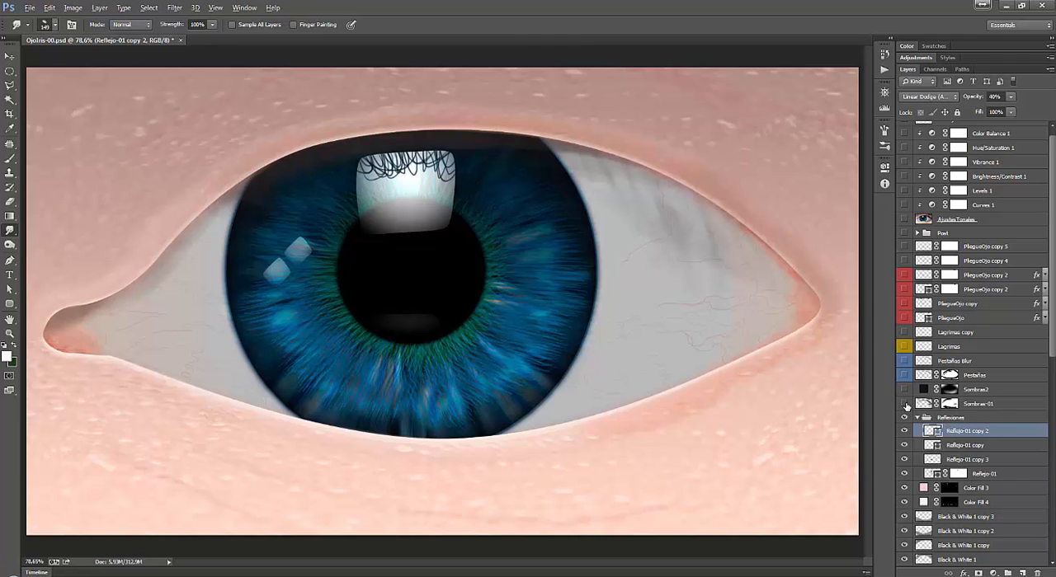
click(905, 404)
click(905, 403)
click(941, 404)
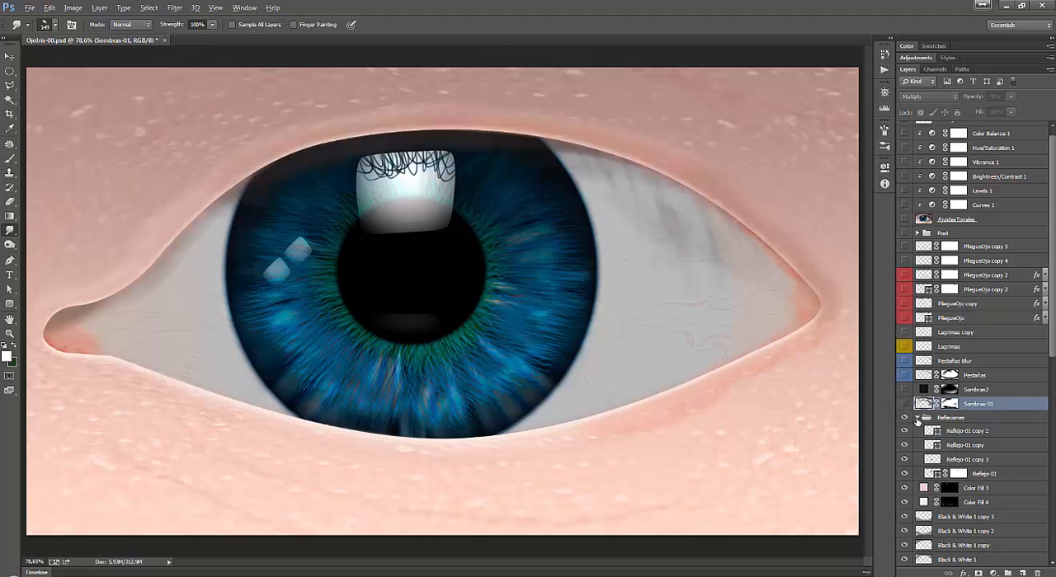
Collapse the Reflexiones group, label it orange and check the image with the group hidden and shown.
click(918, 418)
right_click(909, 423)
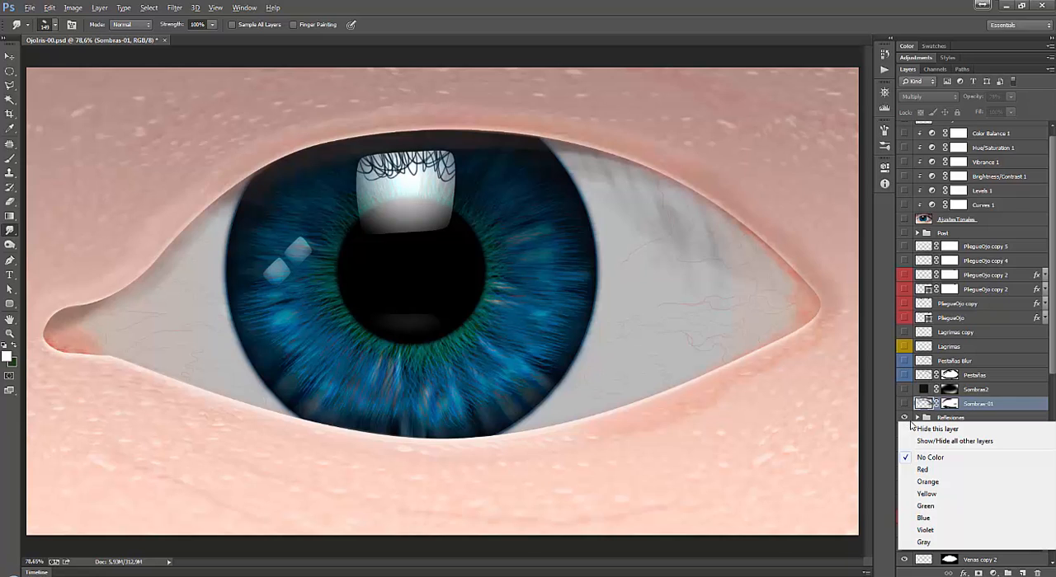
click(927, 481)
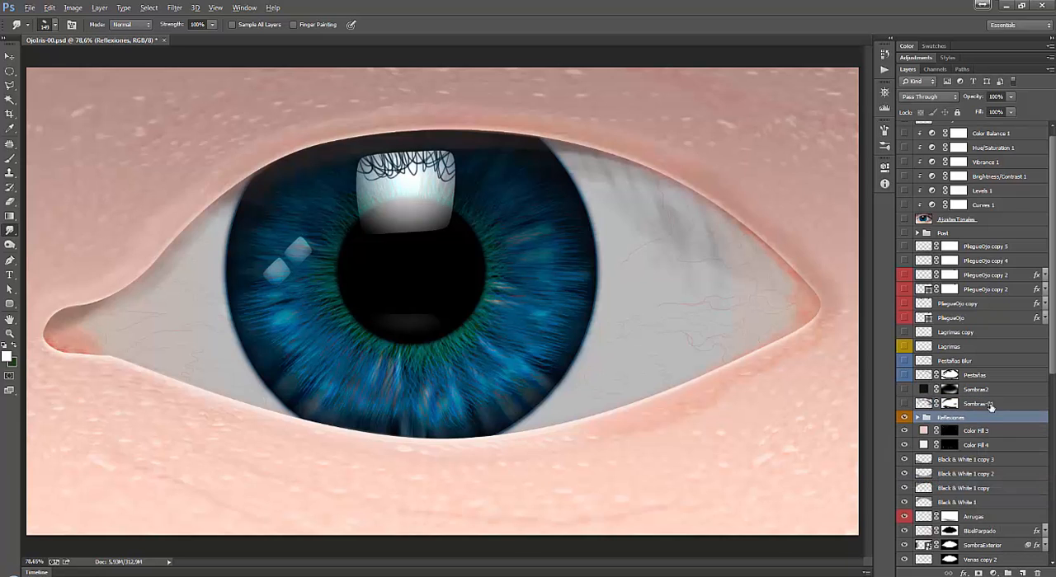
click(904, 419)
click(904, 419)
Compare the whole eye with and without the Sombras-01 shading layer, leaving that layer hidden.
click(922, 405)
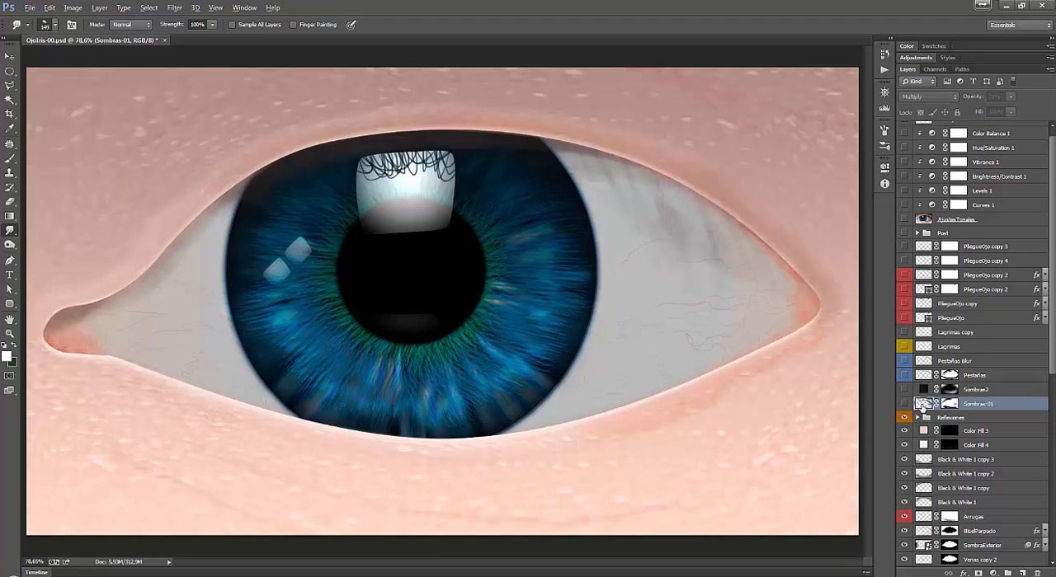
click(904, 404)
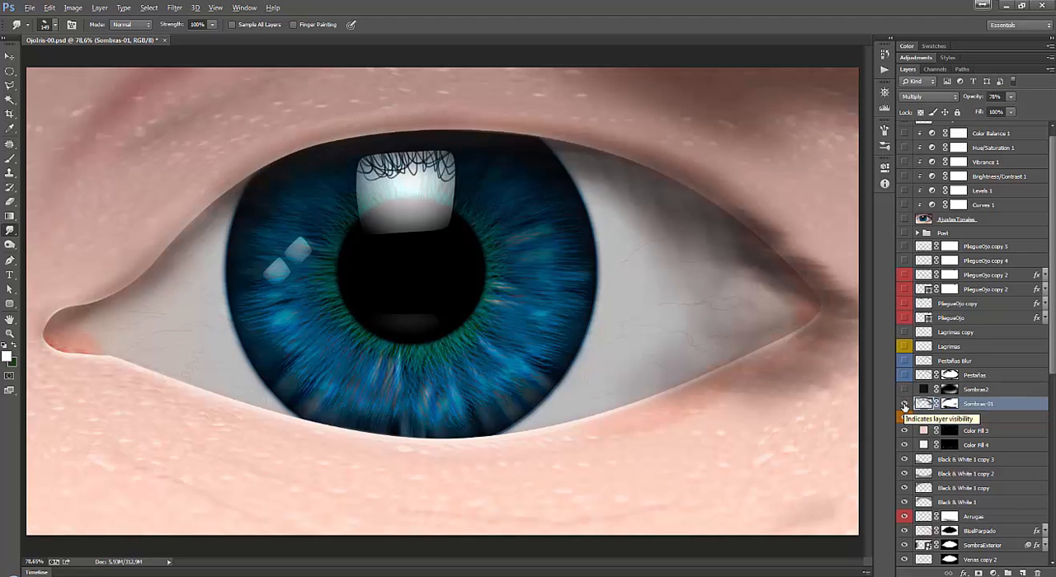
click(904, 404)
click(904, 405)
key(ctrl+minus)
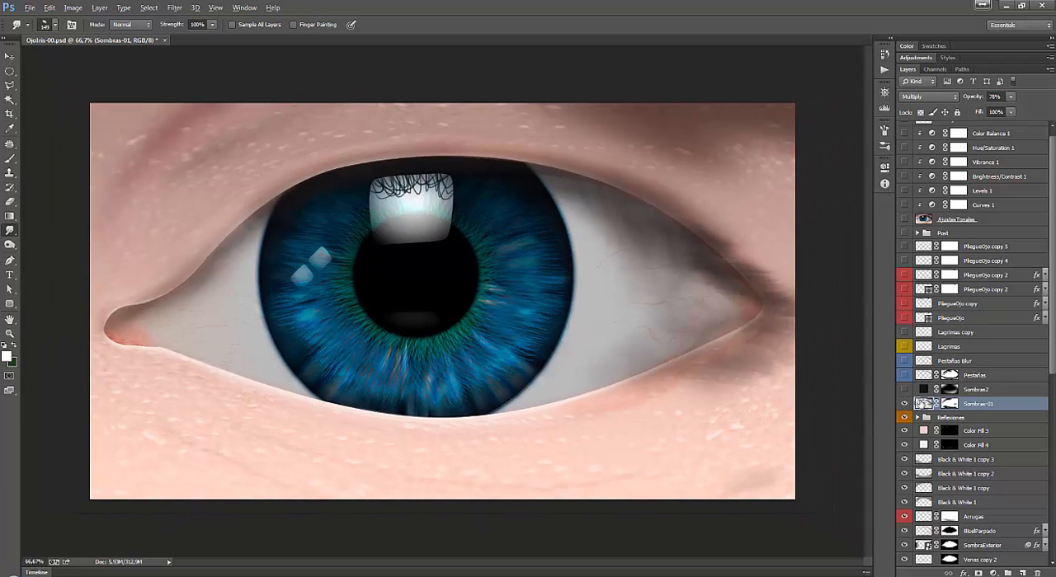
click(904, 404)
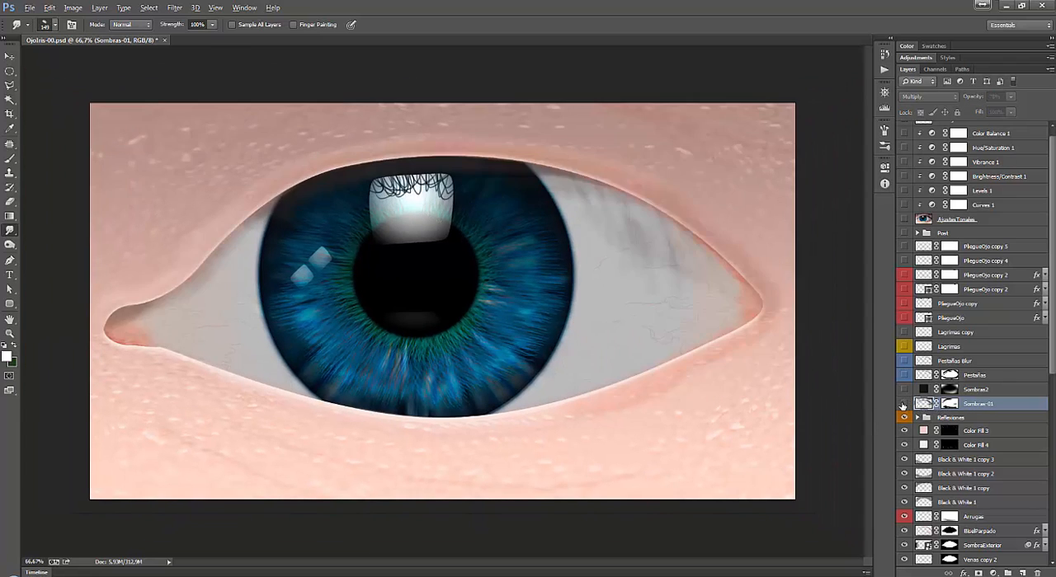
click(903, 404)
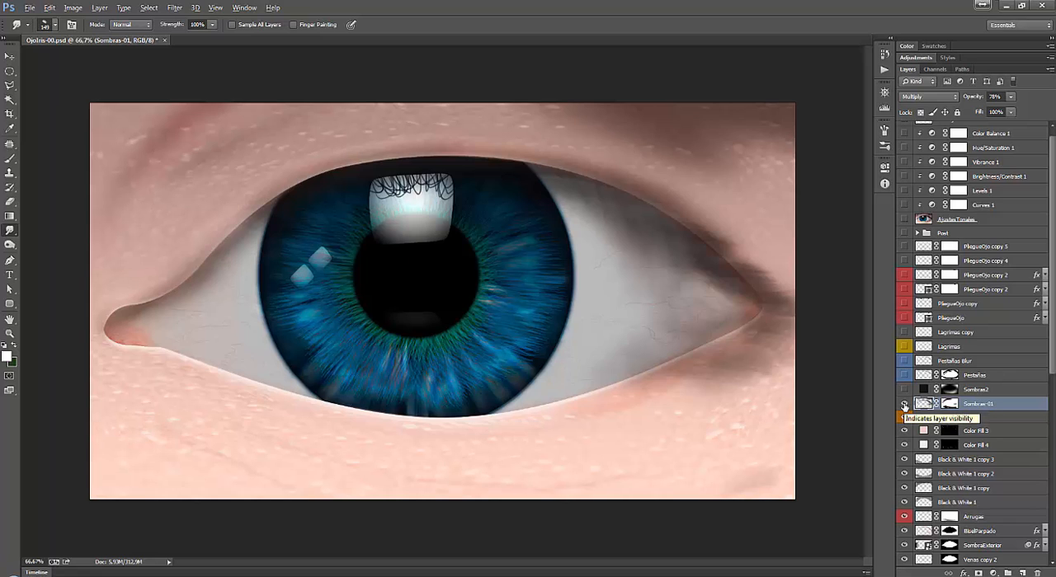
click(903, 405)
Create a new layer above Sombras-01 and draw a polygonal lasso selection around the upper-left eyelid skin.
click(1022, 573)
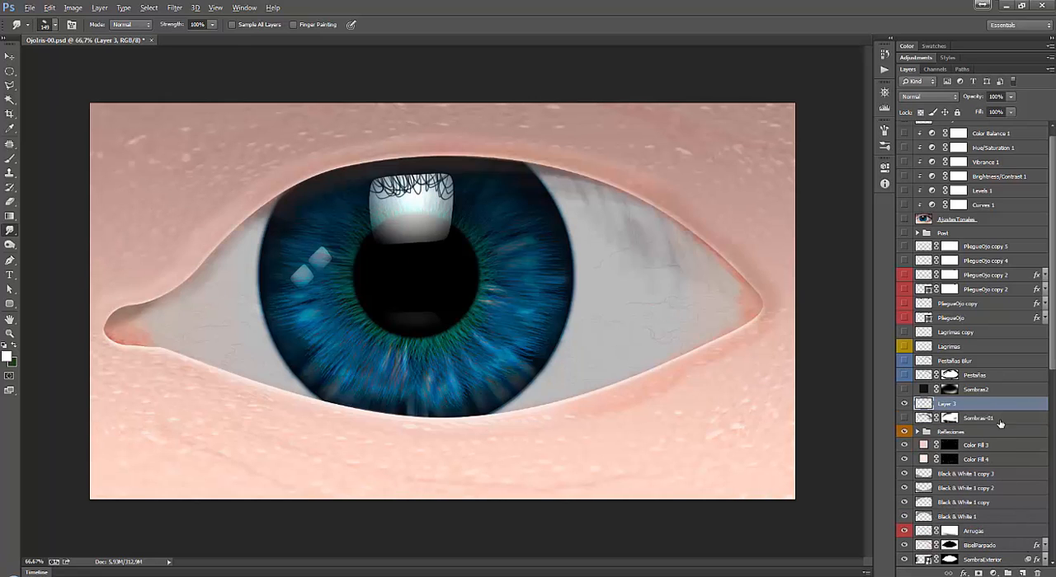
key(l)
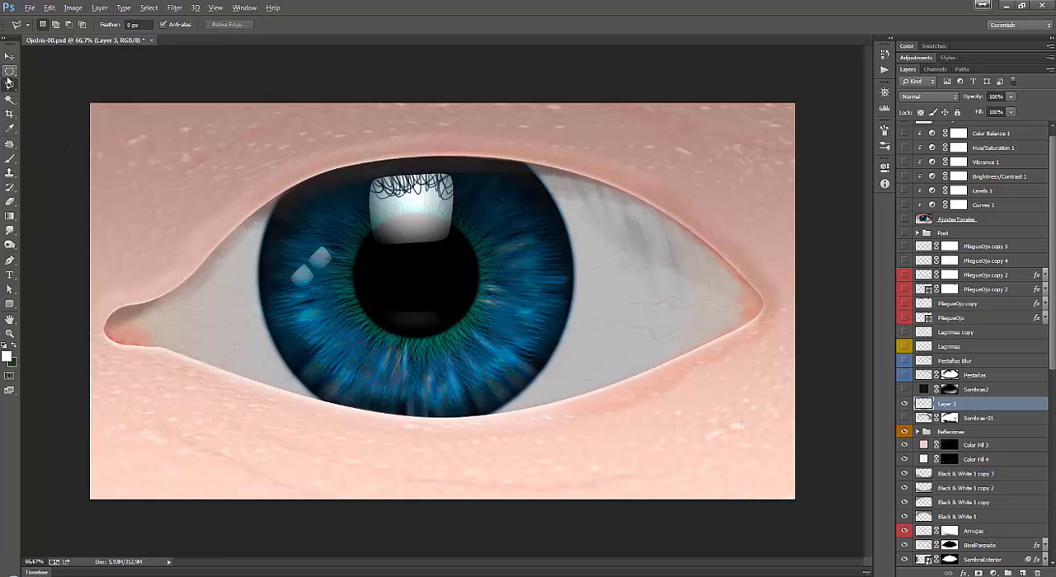
alt+click(9, 83)
click(235, 101)
click(131, 158)
click(104, 268)
click(264, 163)
click(433, 129)
click(449, 88)
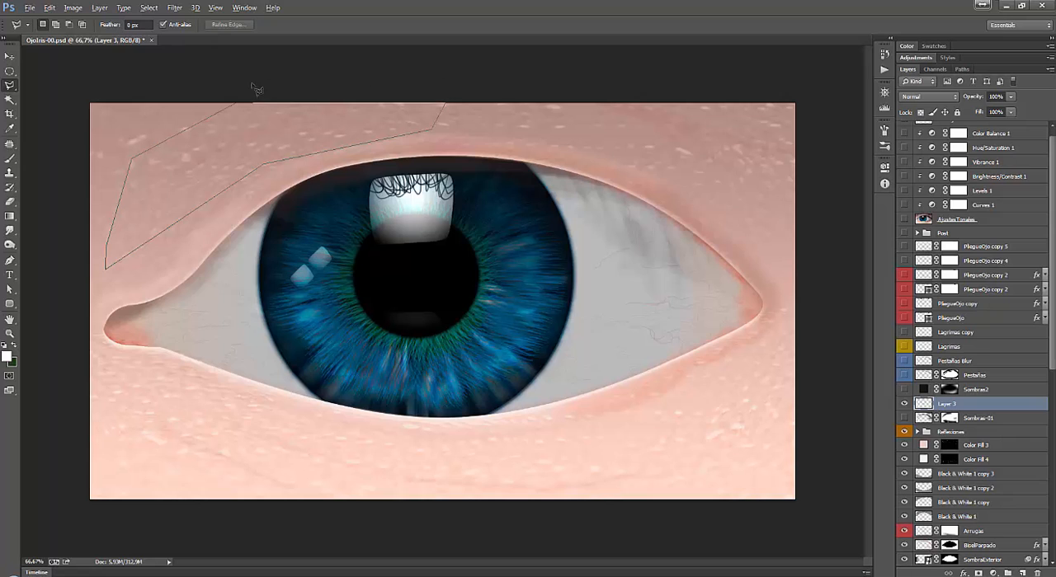
click(247, 97)
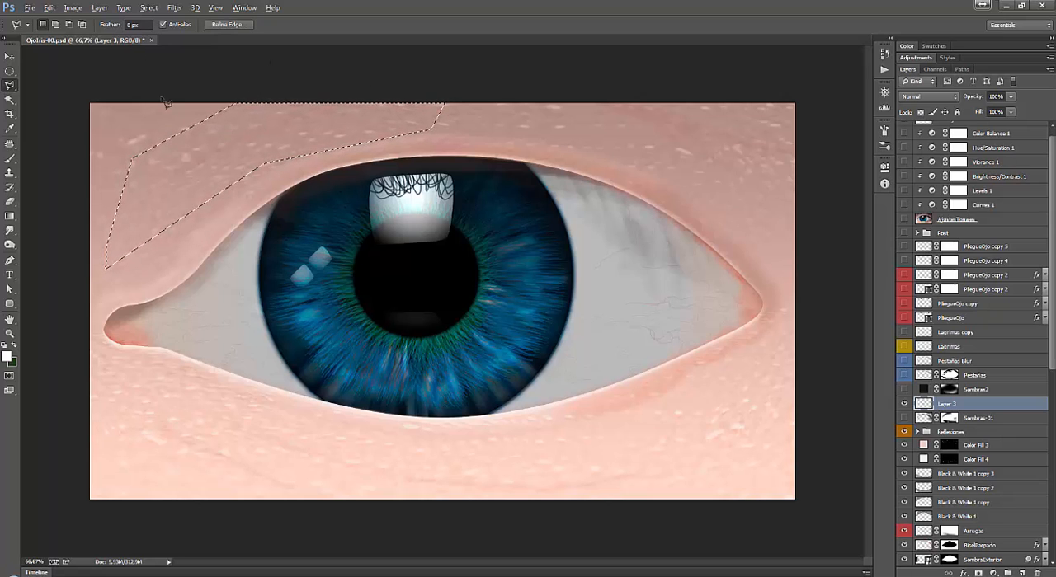
Choose a dark brown foreground colour, fill the eyelid selection with it on the new layer, and deselect.
key(x)
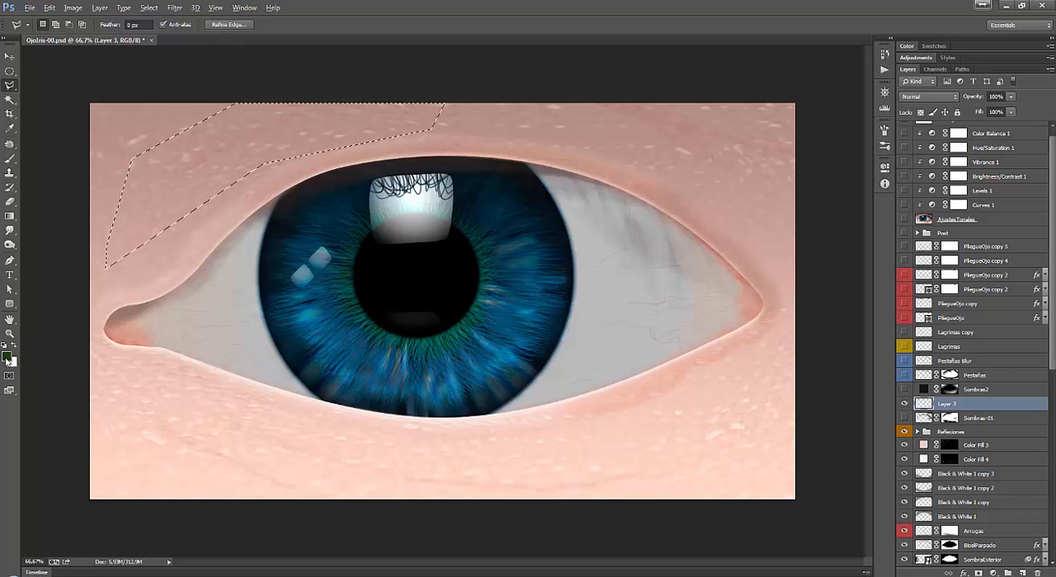
click(8, 357)
click(812, 300)
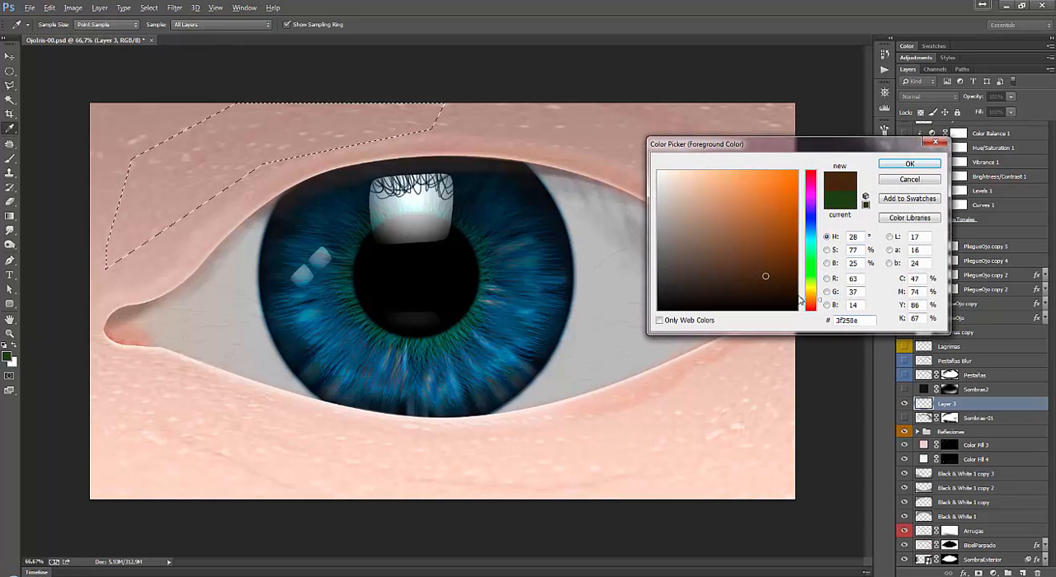
click(750, 258)
click(733, 278)
click(907, 164)
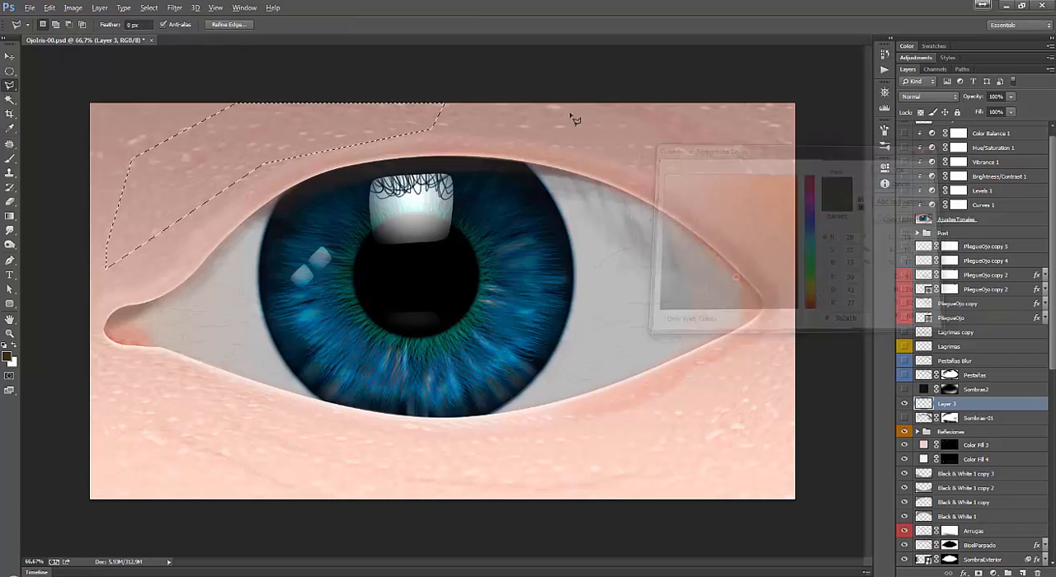
key(alt+BackSpace)
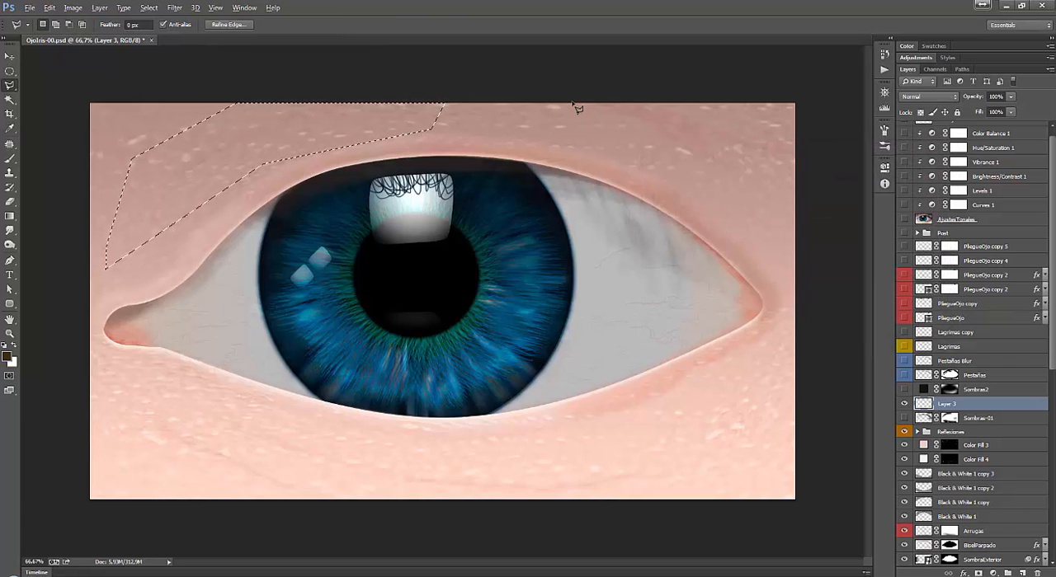
key(alt+BackSpace)
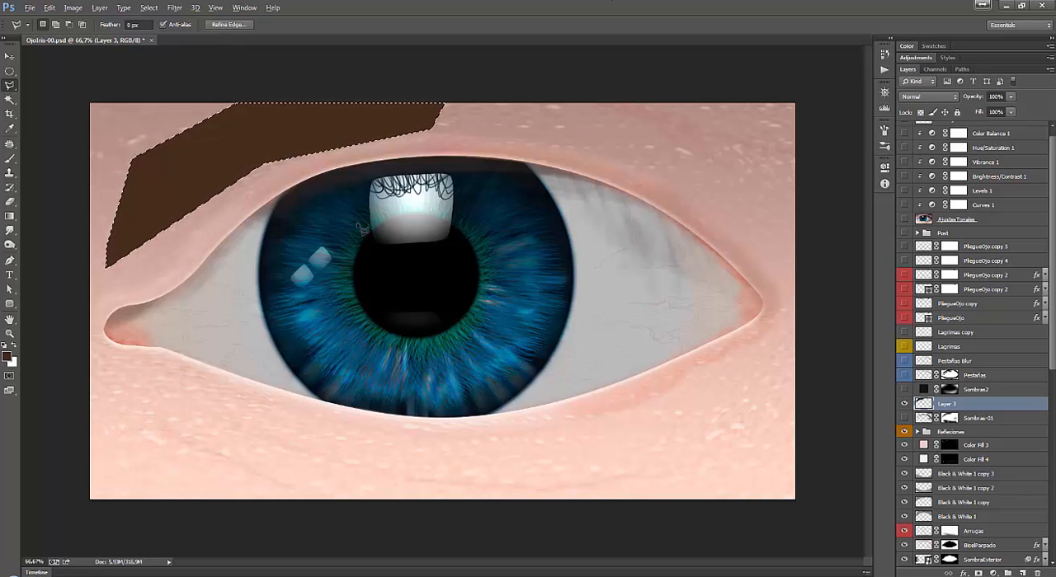
key(ctrl+d)
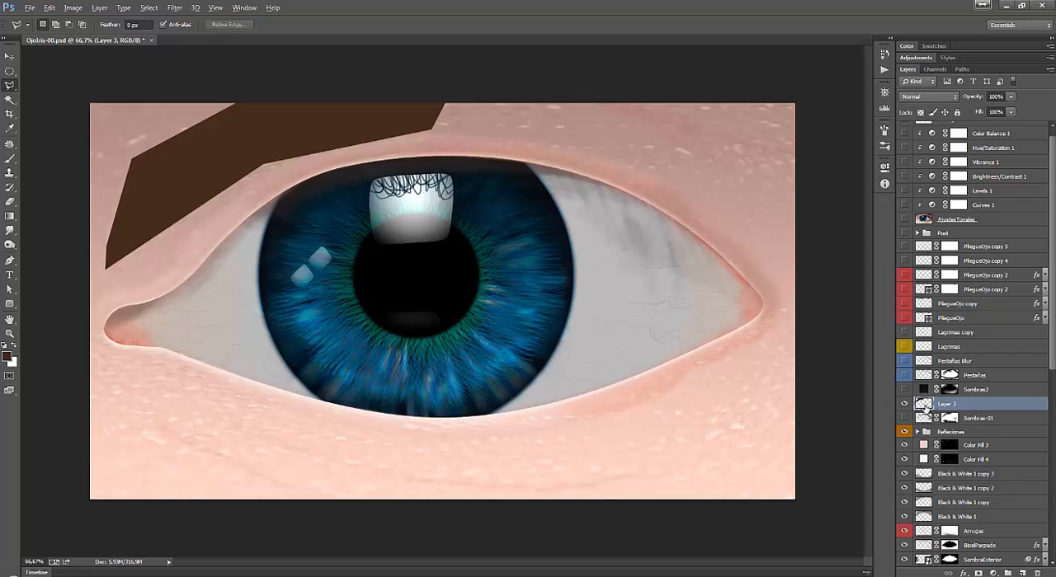
Preview a strong Gaussian Blur on the brown shape, cancel it and delete the demonstration layer.
key(alt+t)
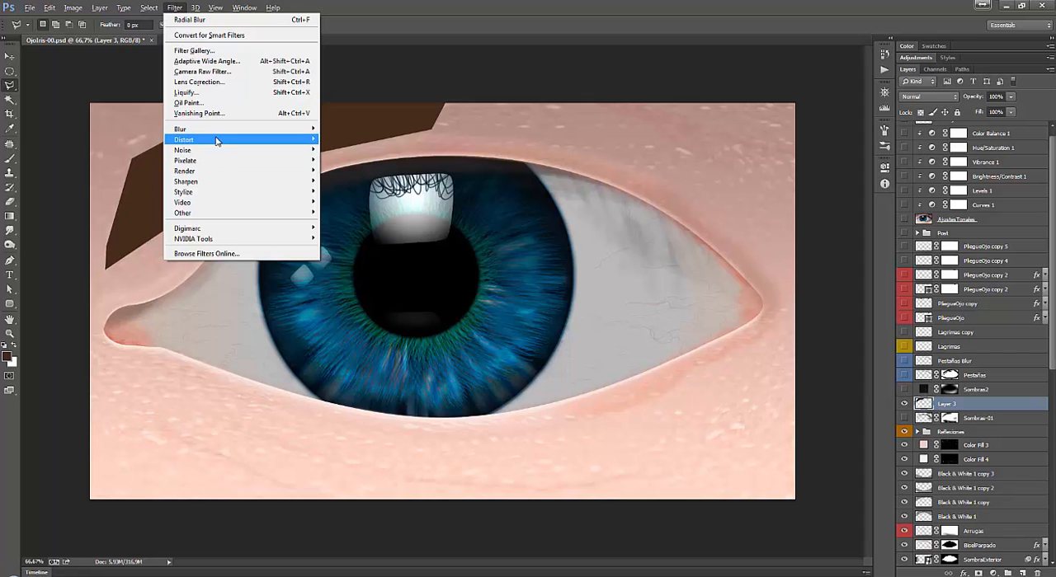
mouse_move(198, 129)
click(355, 212)
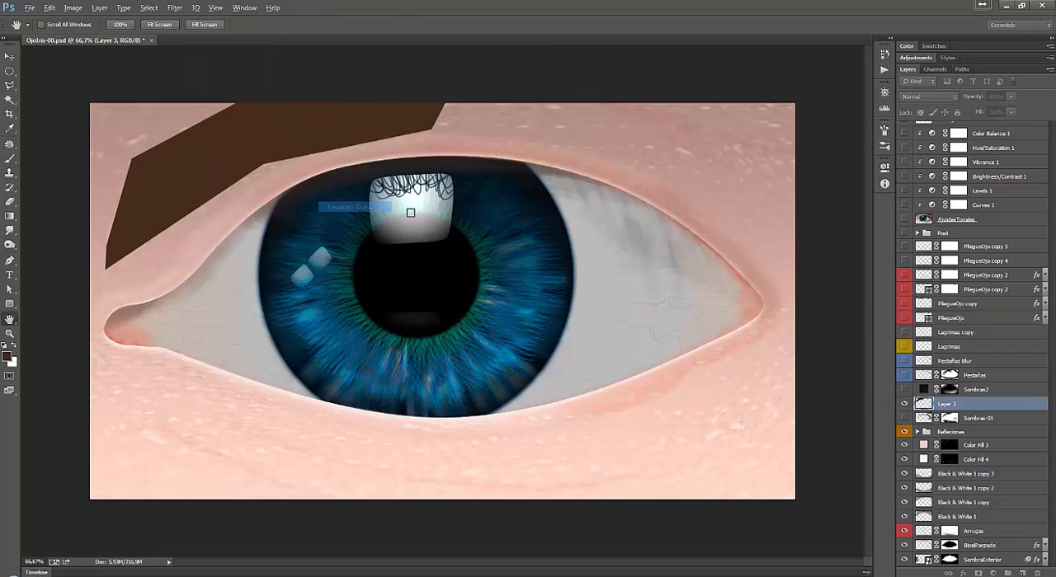
drag(800, 316, 828, 310)
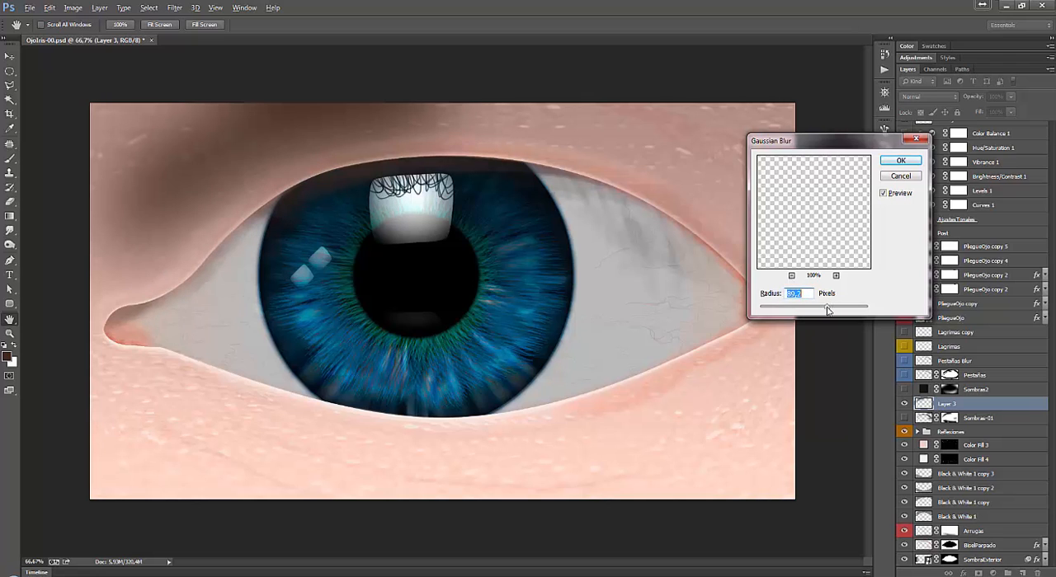
click(894, 178)
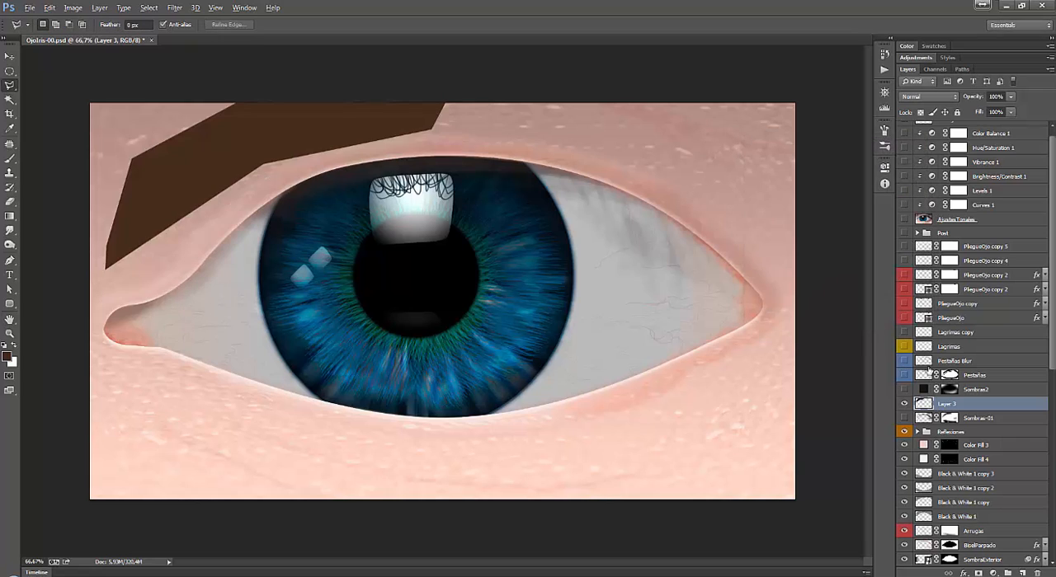
drag(971, 408, 1036, 572)
Turn the Sombras-01 shading layer back on, comparing the eye without it, and inspect its layer mask on its own.
click(904, 404)
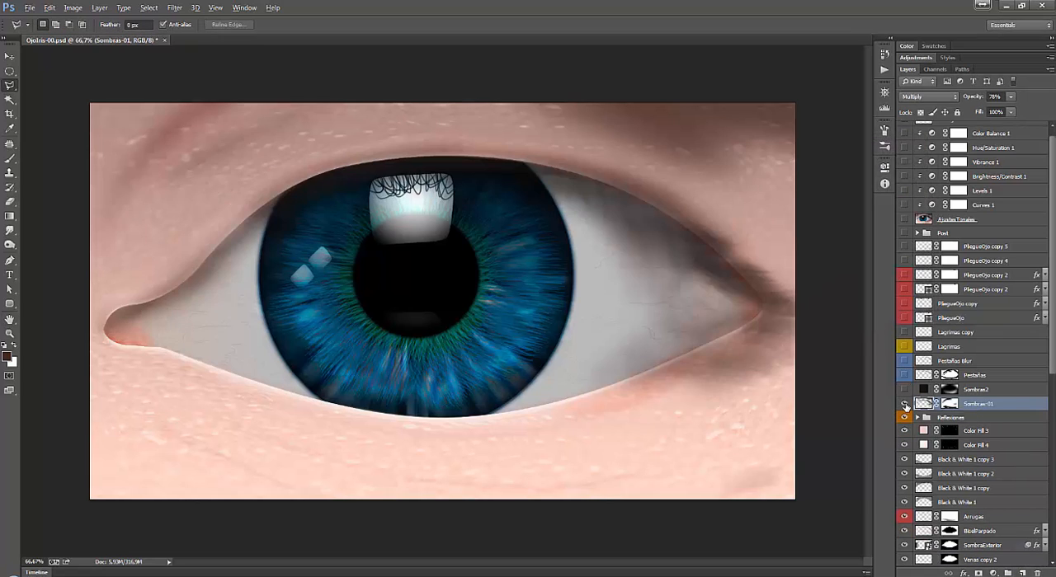
click(904, 404)
click(904, 404)
alt+click(949, 404)
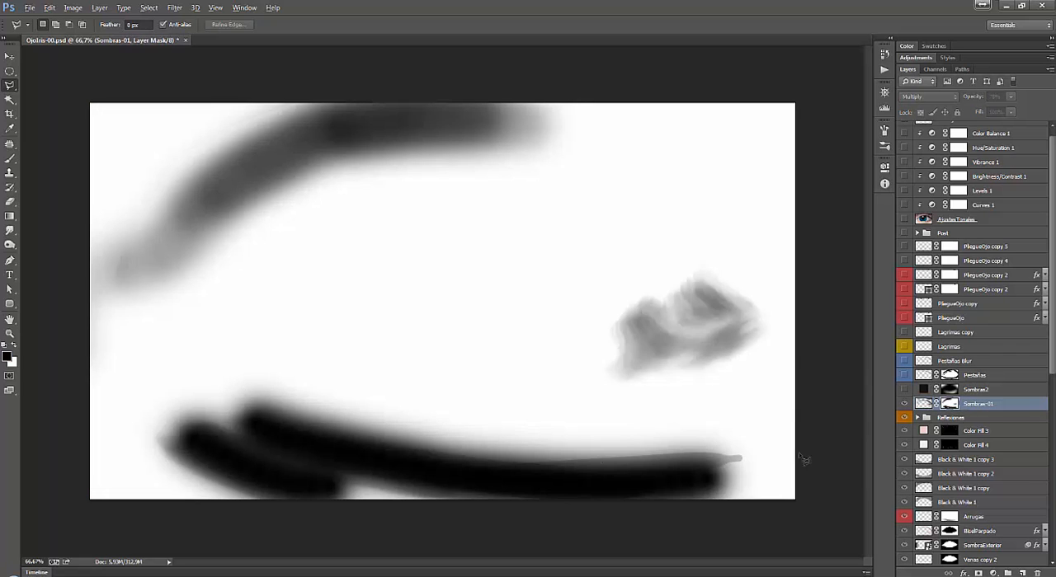
click(924, 405)
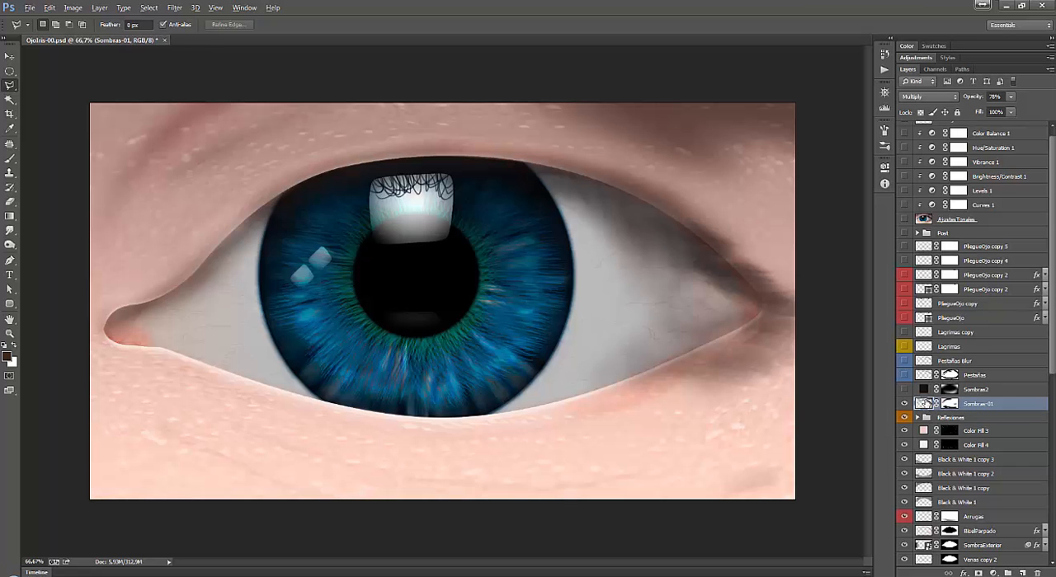
click(954, 405)
click(922, 405)
Choose the Smudge tool with the 39 px textured brush preset and enlarge the brush to 402 px.
click(9, 231)
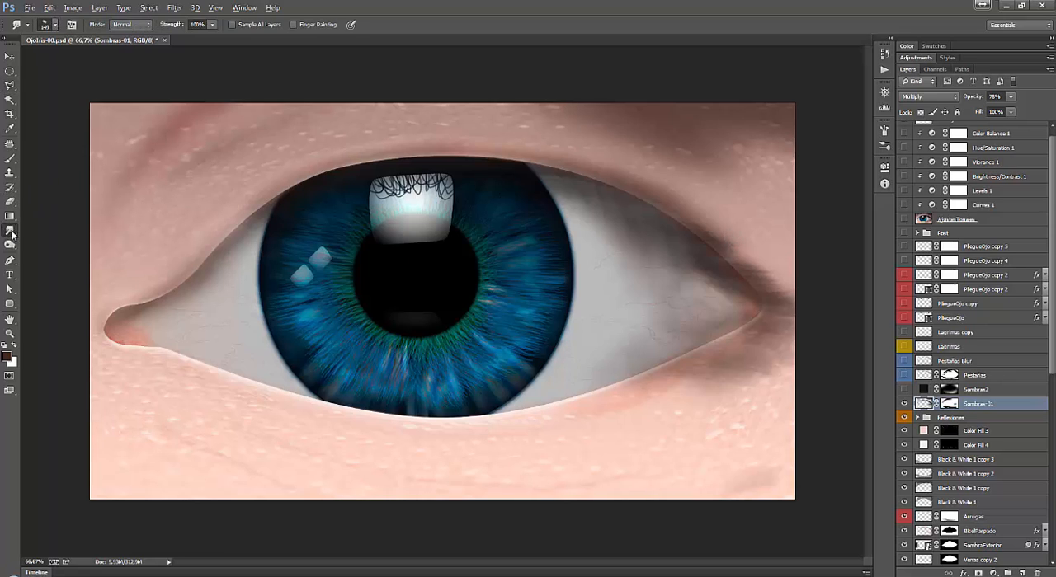
right_click(345, 229)
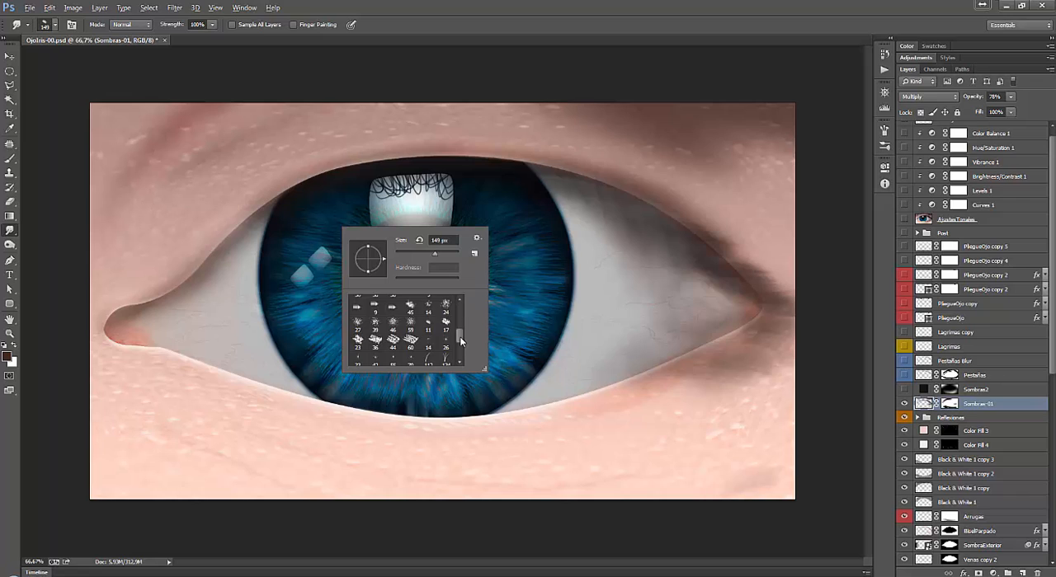
drag(459, 336, 457, 350)
click(410, 340)
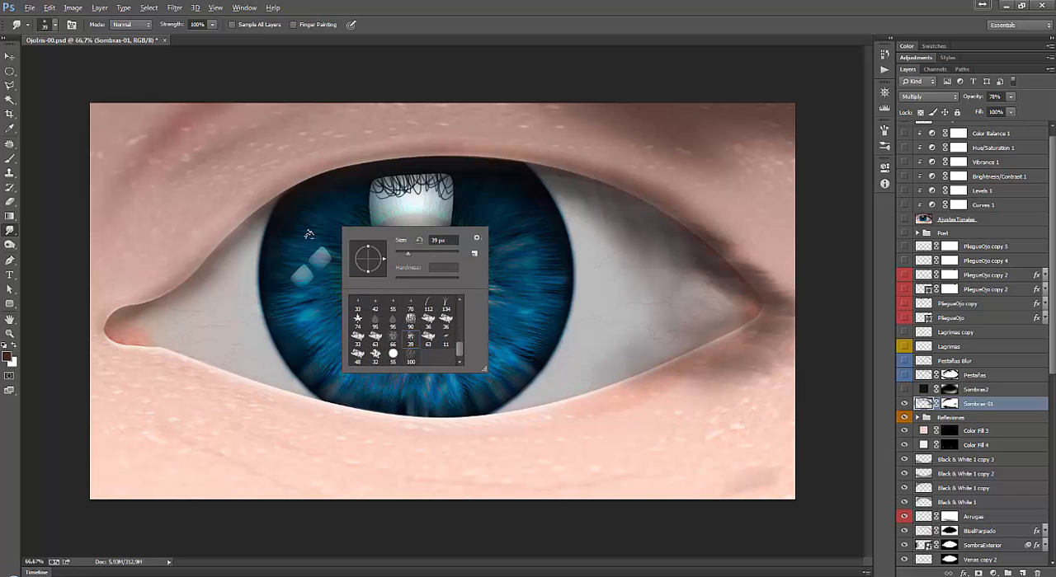
drag(408, 253, 449, 258)
Create a new layer above Sombras-01 and draw a five-sided polygonal lasso selection on the upper-left eyelid.
click(1022, 573)
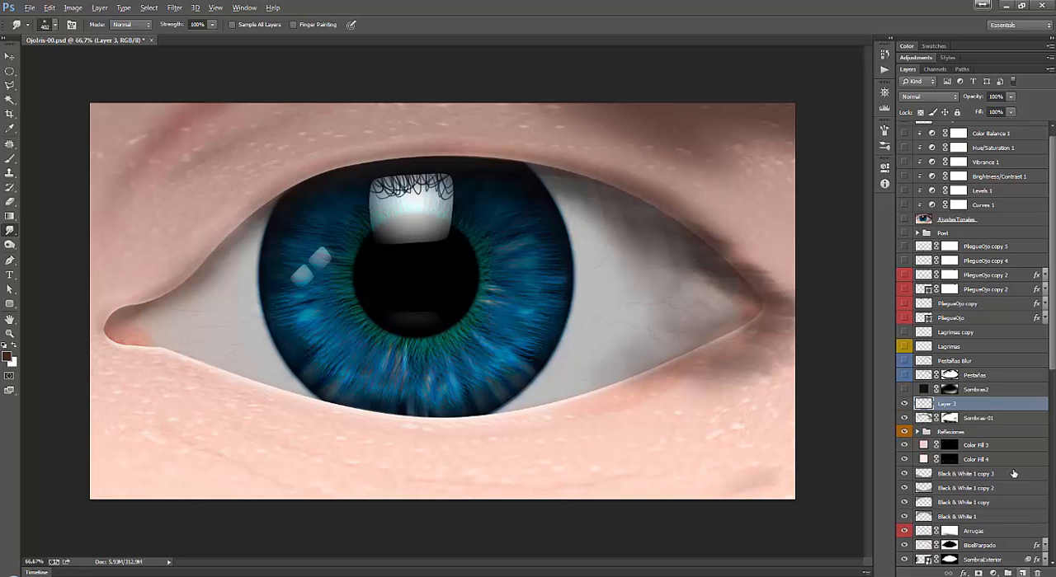
key(l)
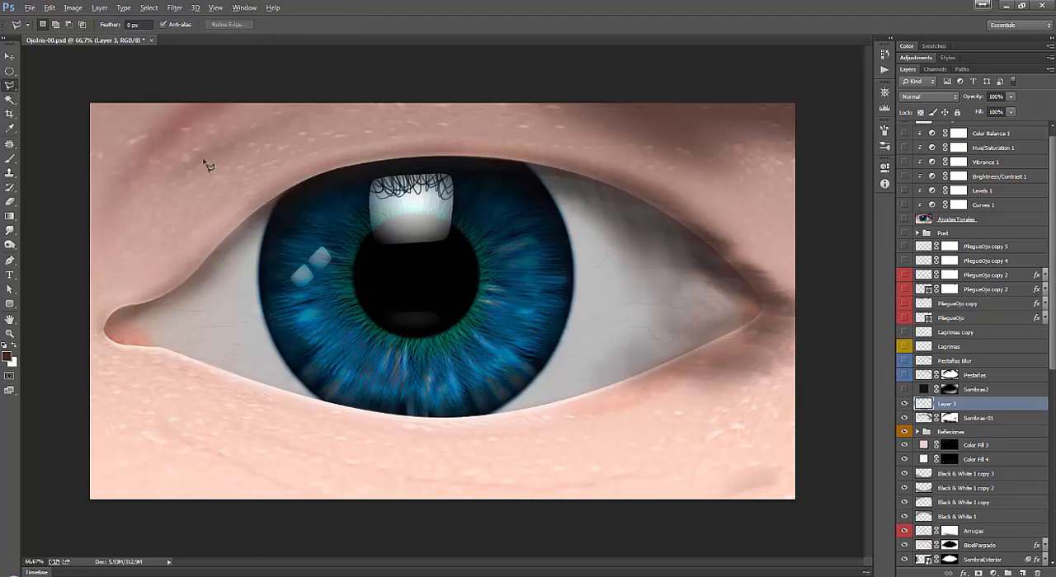
key(super)
key(super)
click(225, 145)
click(166, 198)
click(195, 263)
click(268, 175)
click(275, 147)
click(223, 145)
Fill the eyelid selection with a new solid colour fill layer in dark brown #3b2a1b.
key(alt+l)
key(w)
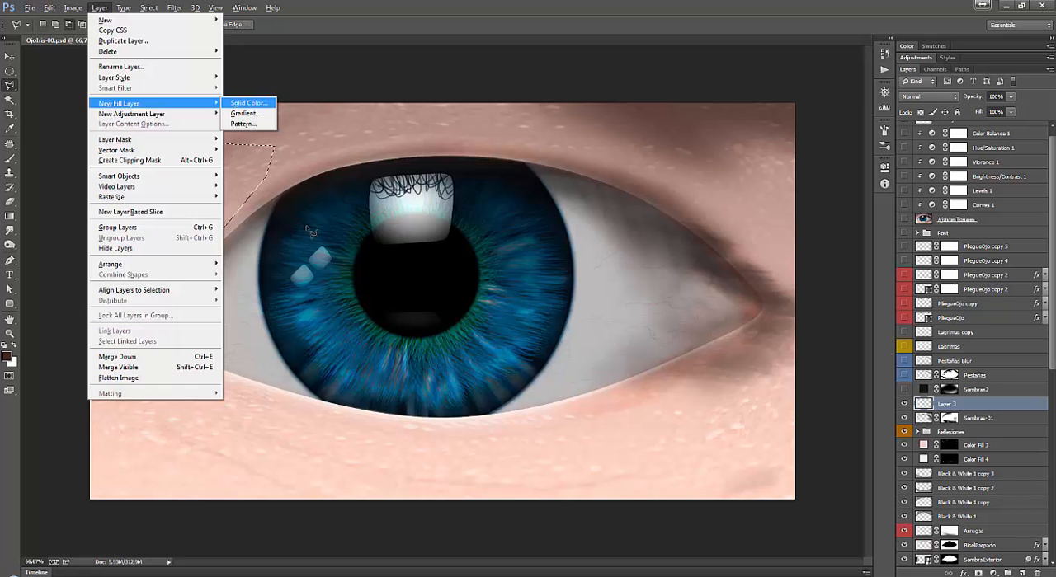
key(o)
key(Return)
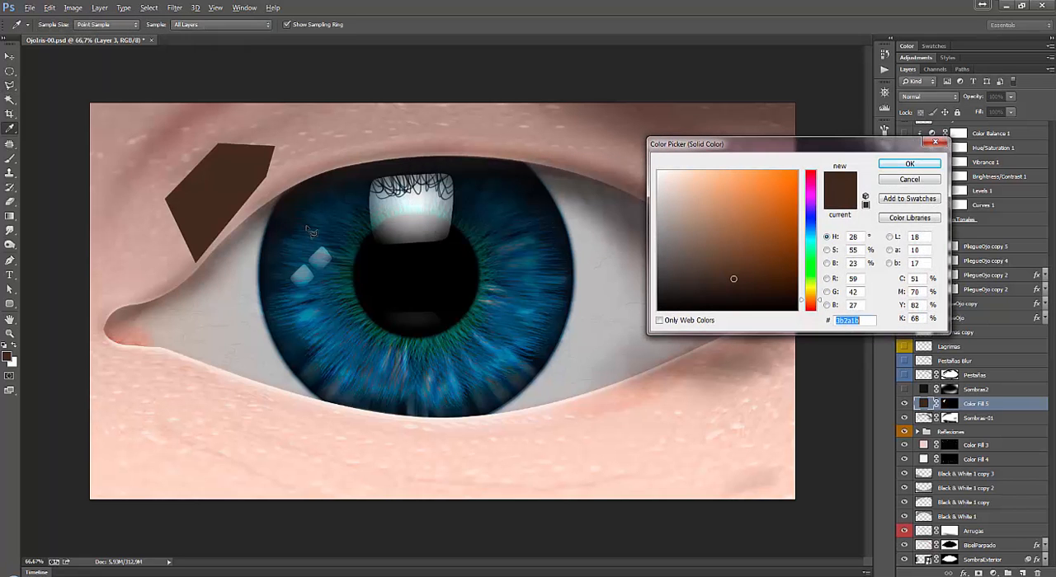
click(887, 165)
Convert the brown colour fill layer to a smart object and rasterize it.
right_click(1002, 406)
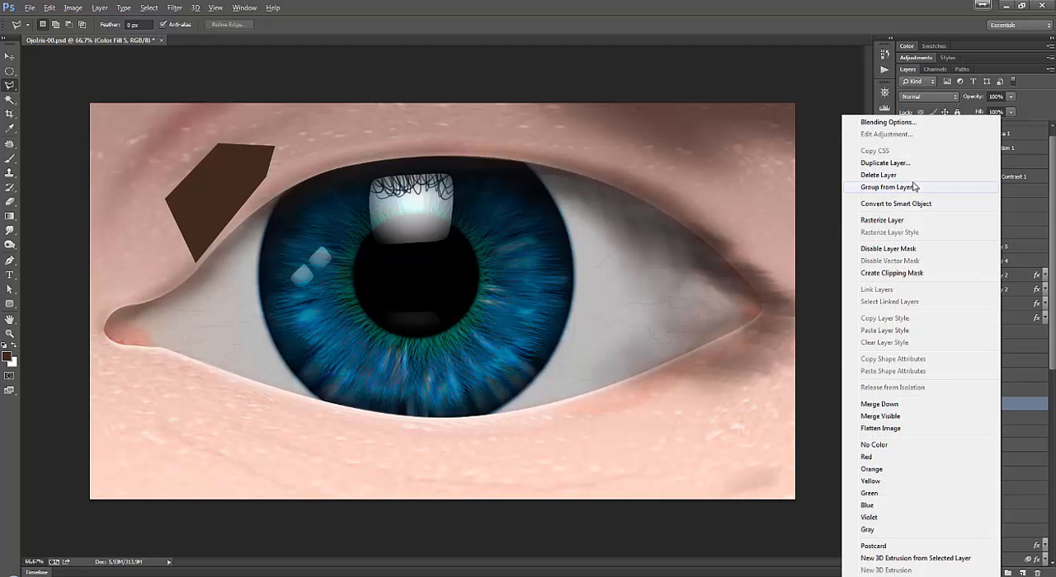
click(907, 204)
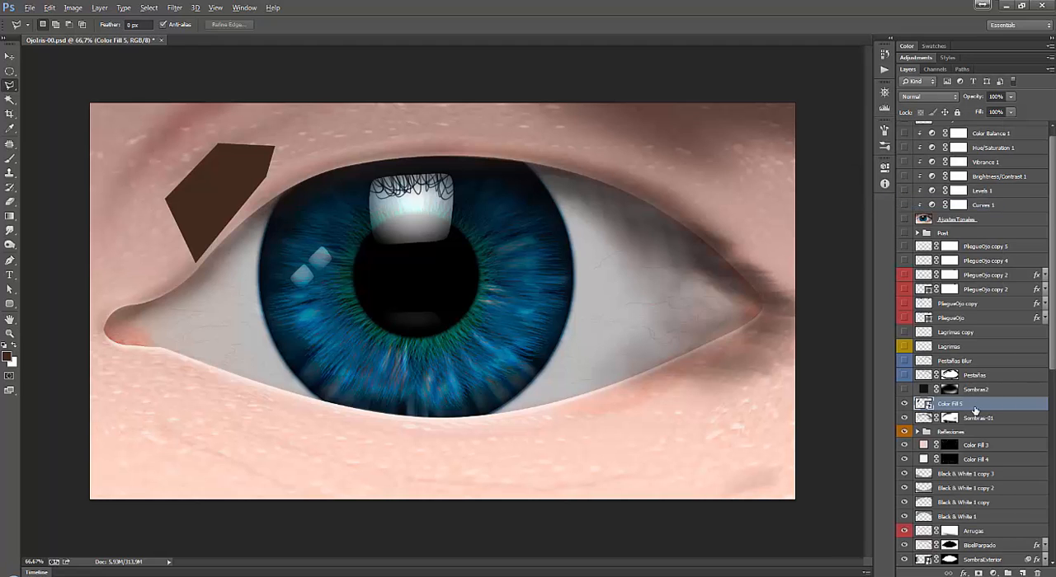
right_click(975, 410)
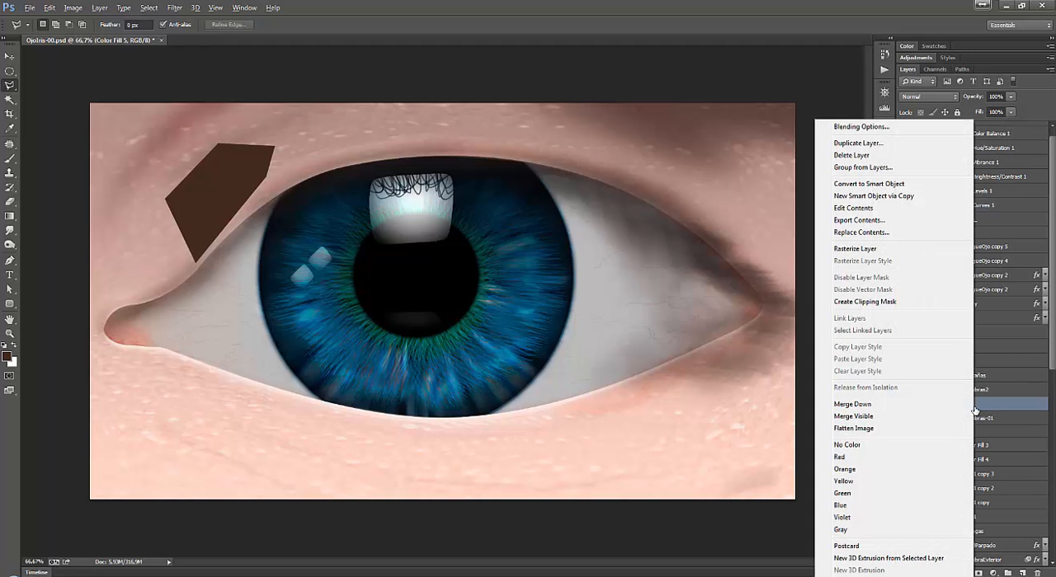
click(889, 249)
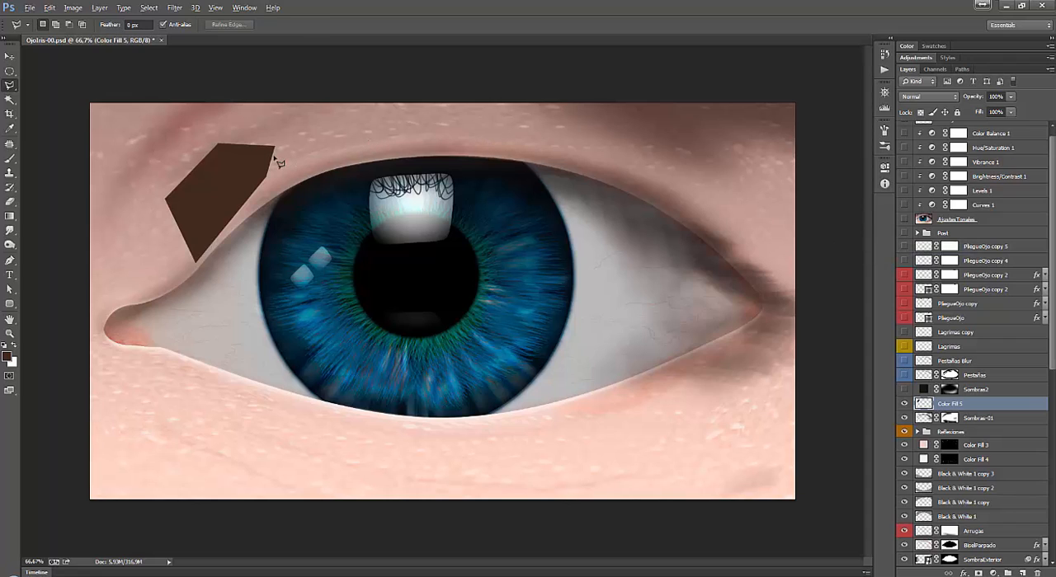
Smudge the brown patch outward on both sides with the 402 px brush, extending it over the iris.
key(b)
click(9, 230)
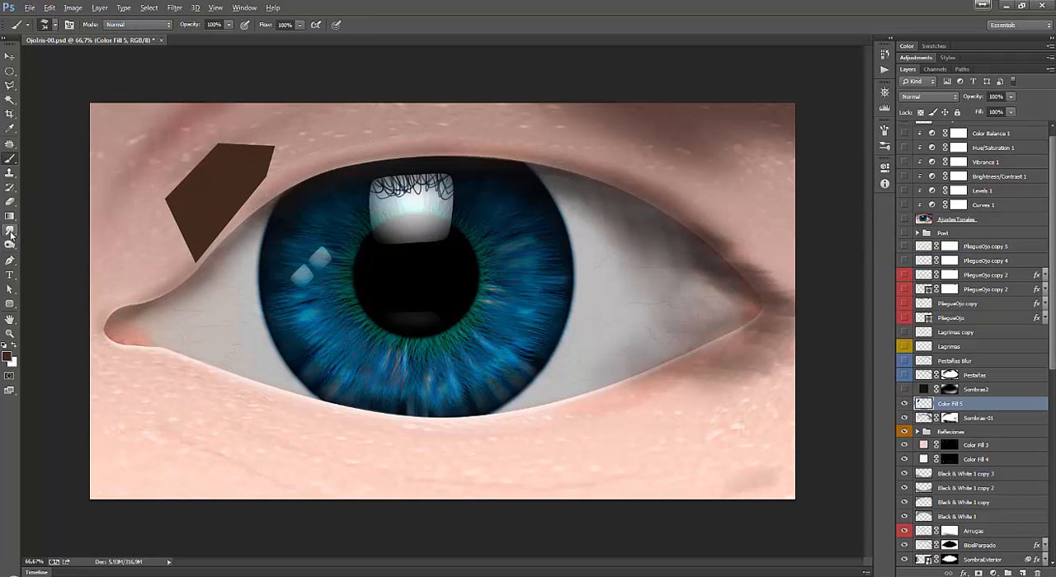
drag(216, 158, 197, 154)
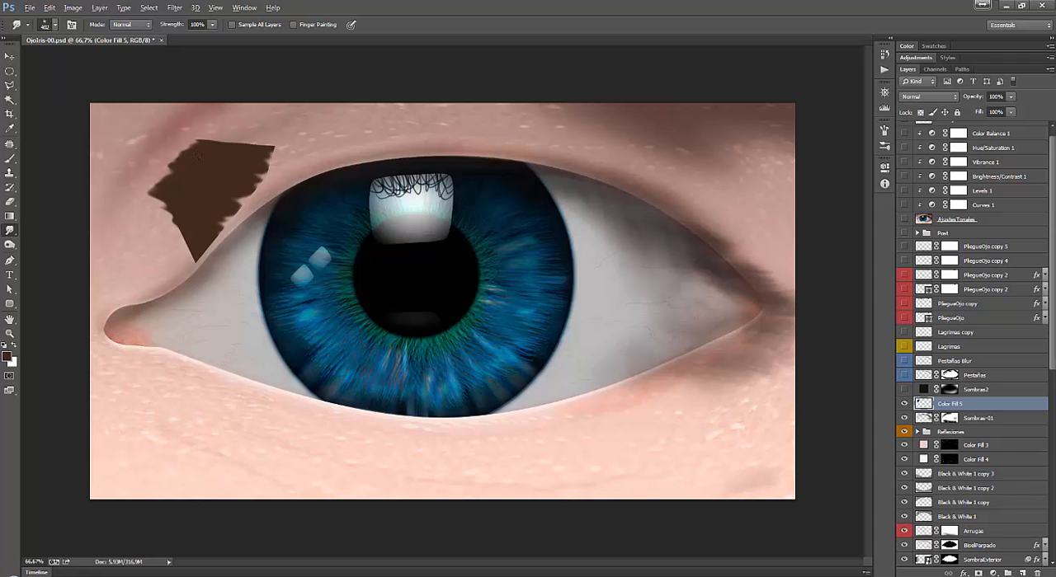
drag(281, 143, 300, 136)
Smear the brown patch's edges with the Smudge brush reduced to 64 px, and delete that demonstration layer.
right_click(250, 102)
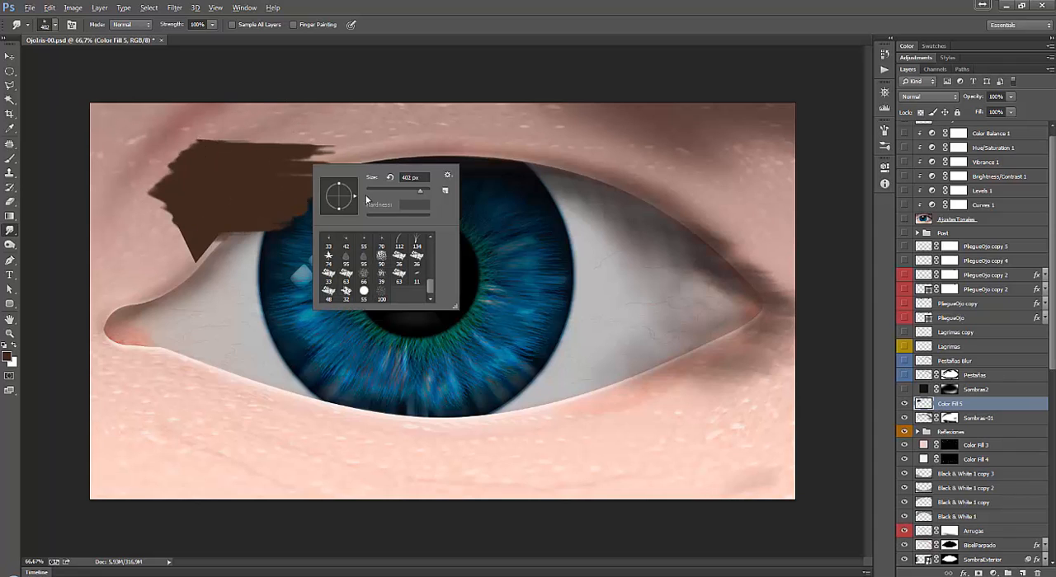
drag(417, 192, 387, 192)
drag(195, 236, 271, 261)
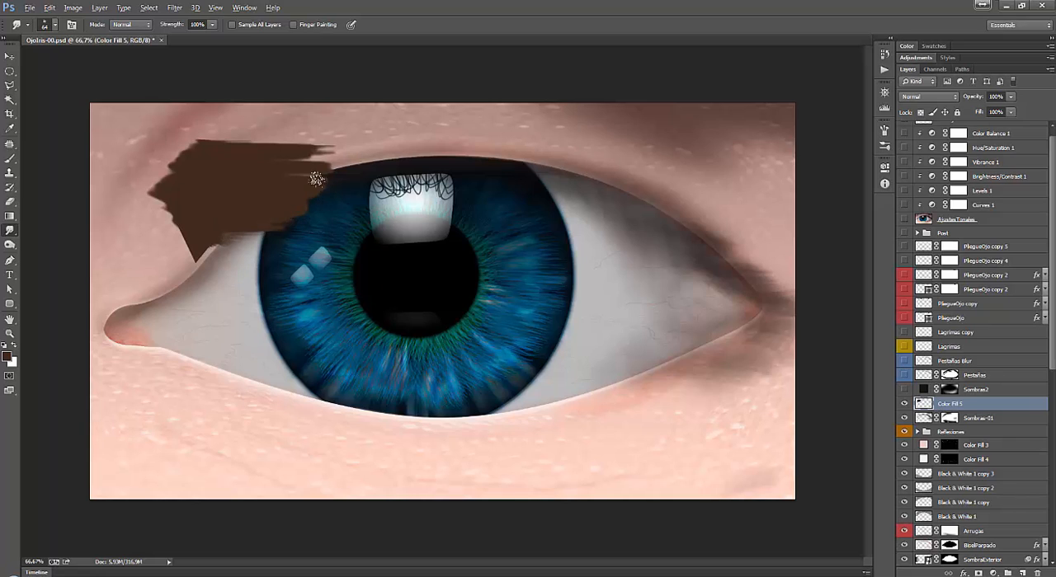
drag(360, 167, 394, 176)
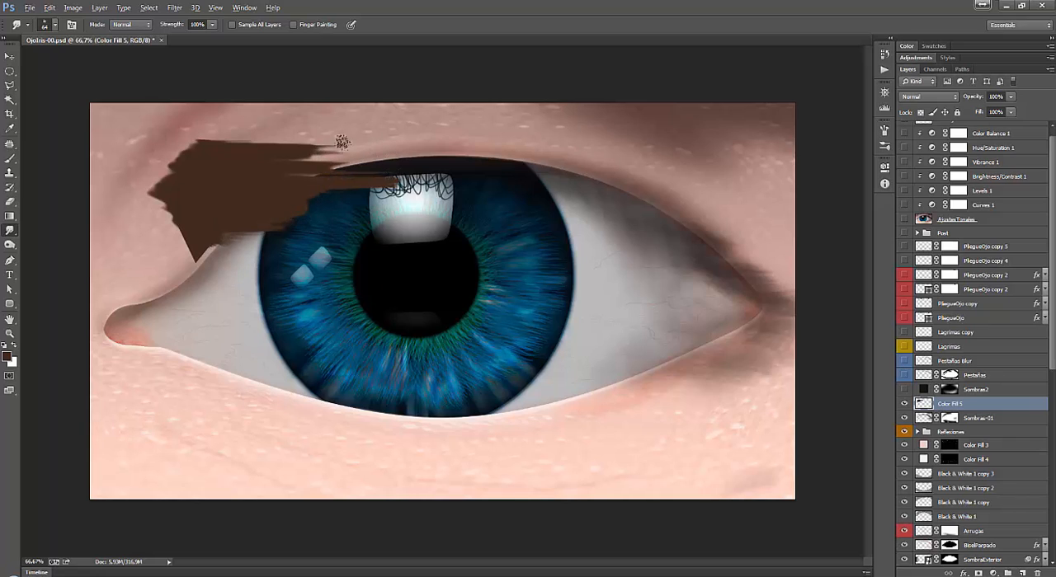
drag(320, 149, 364, 147)
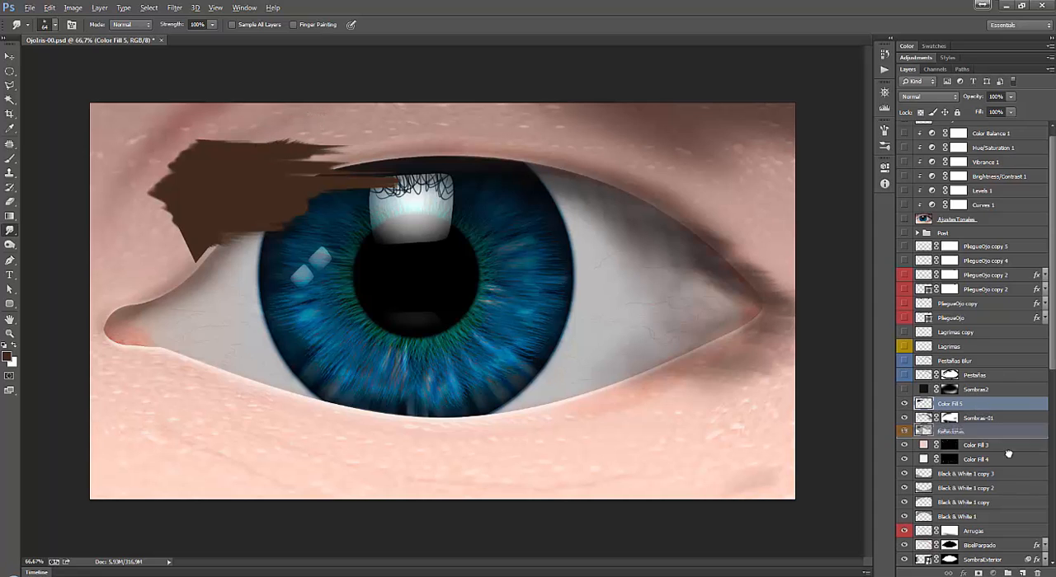
click(1037, 571)
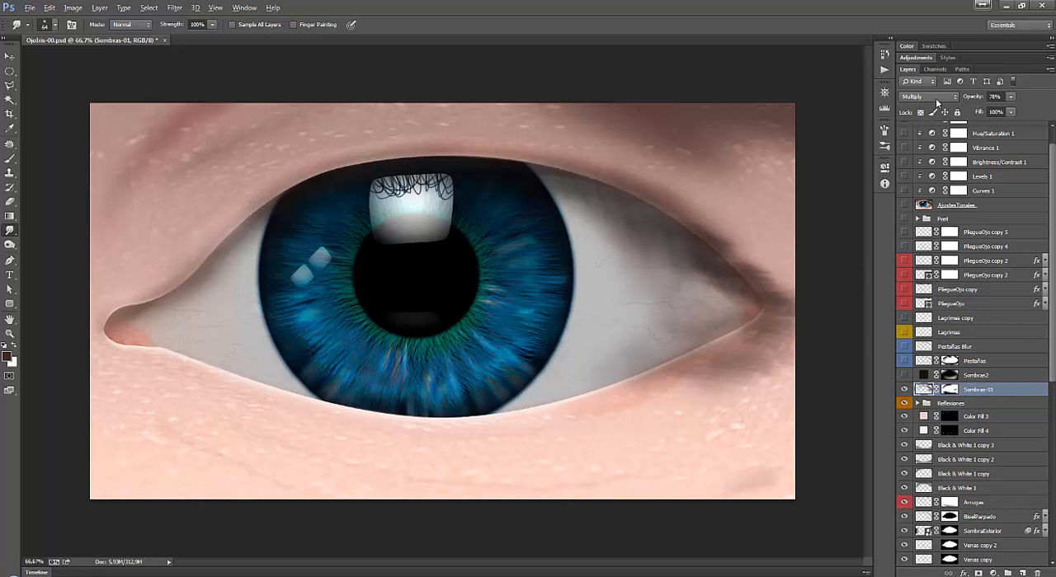
Select and show the Sombras2 shading layer, comparing the eye with and without it, and inspect its layer mask.
drag(1004, 96, 989, 97)
click(982, 375)
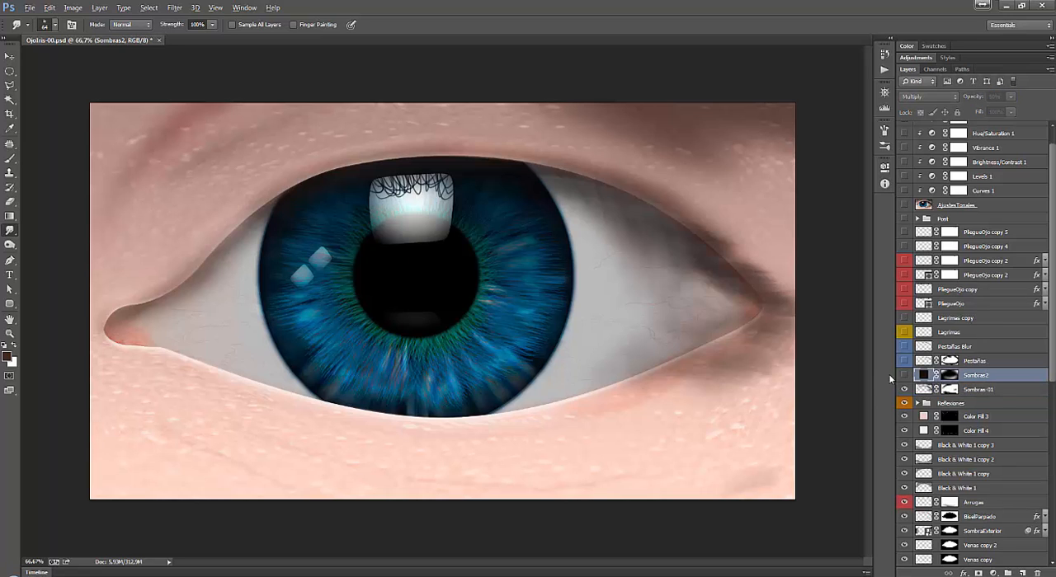
click(904, 376)
click(904, 375)
click(904, 375)
click(904, 375)
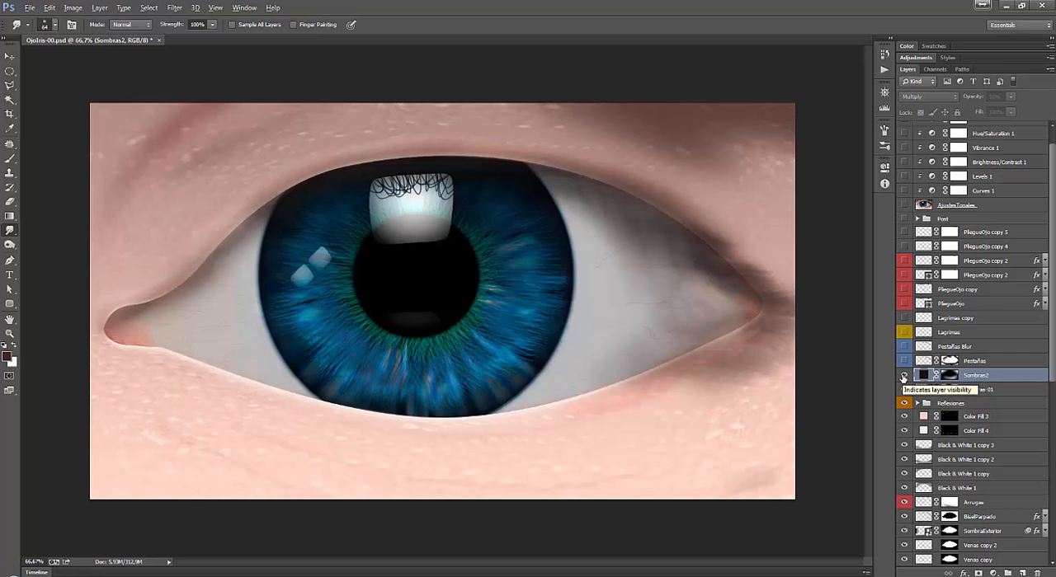
click(904, 375)
click(950, 376)
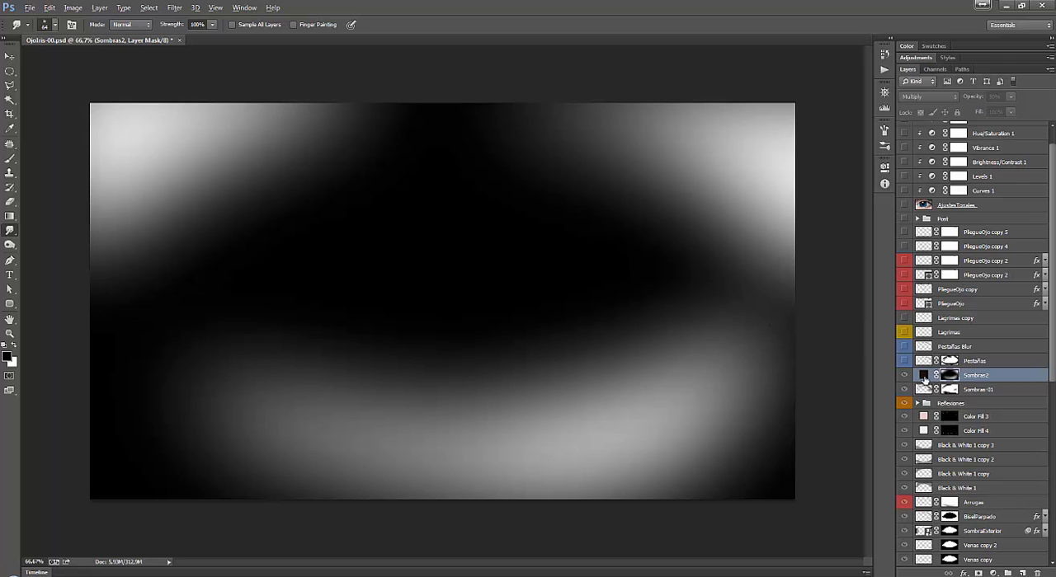
click(923, 376)
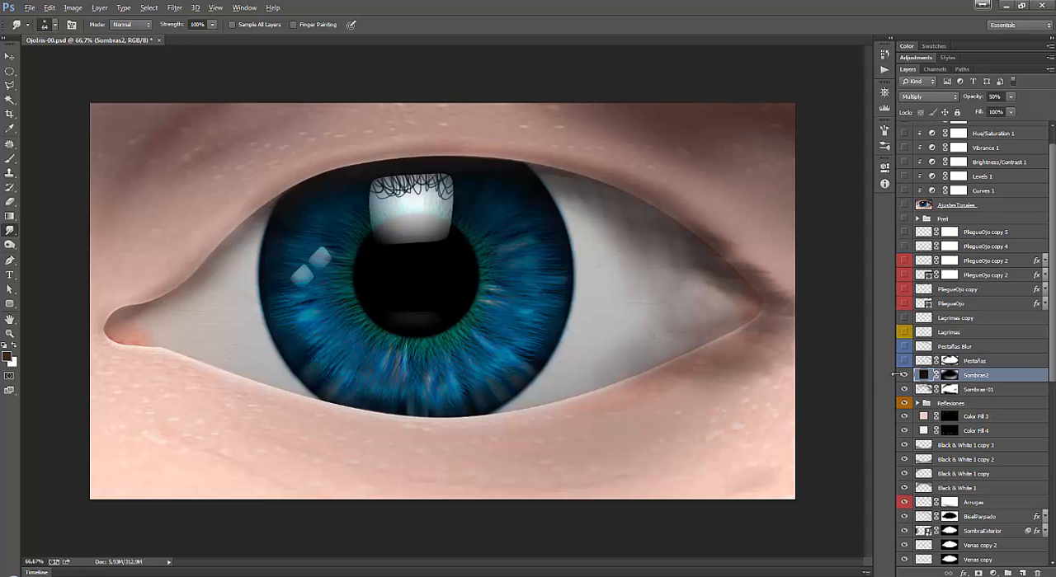
Compare the eye with and without the Sombras2 shading layer, leaving the layer shown.
click(904, 375)
click(904, 376)
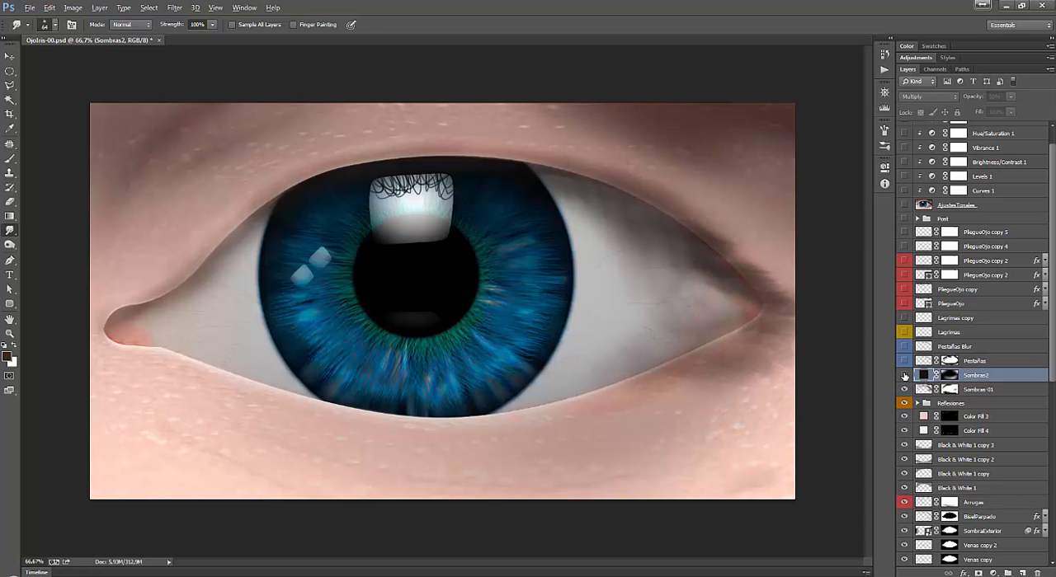
click(904, 376)
click(904, 376)
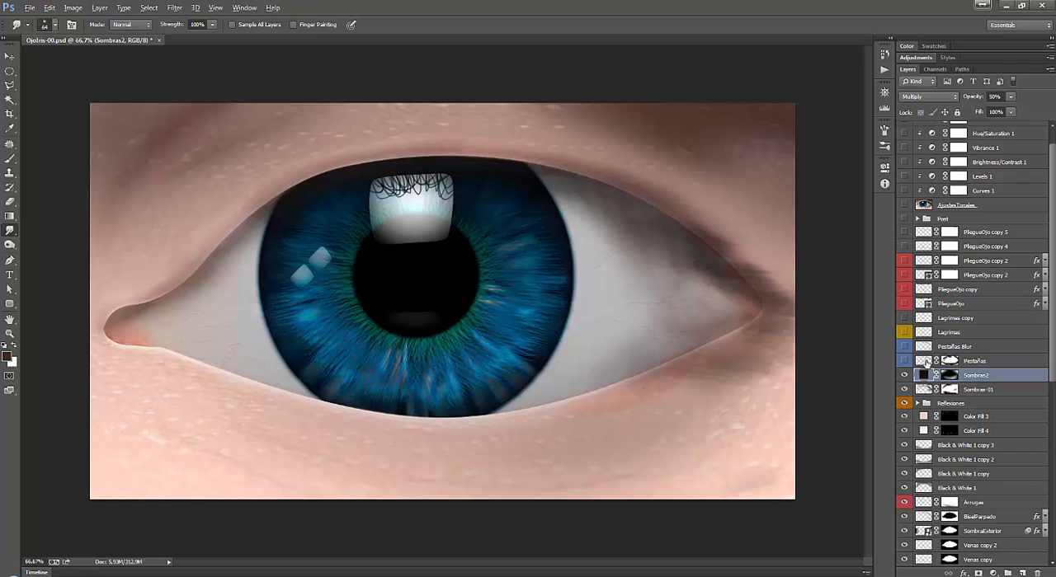
Select and show the Pestañas layer, compare the eye with and without it, and examine the eyelashes at 100% zoom.
click(927, 361)
click(903, 361)
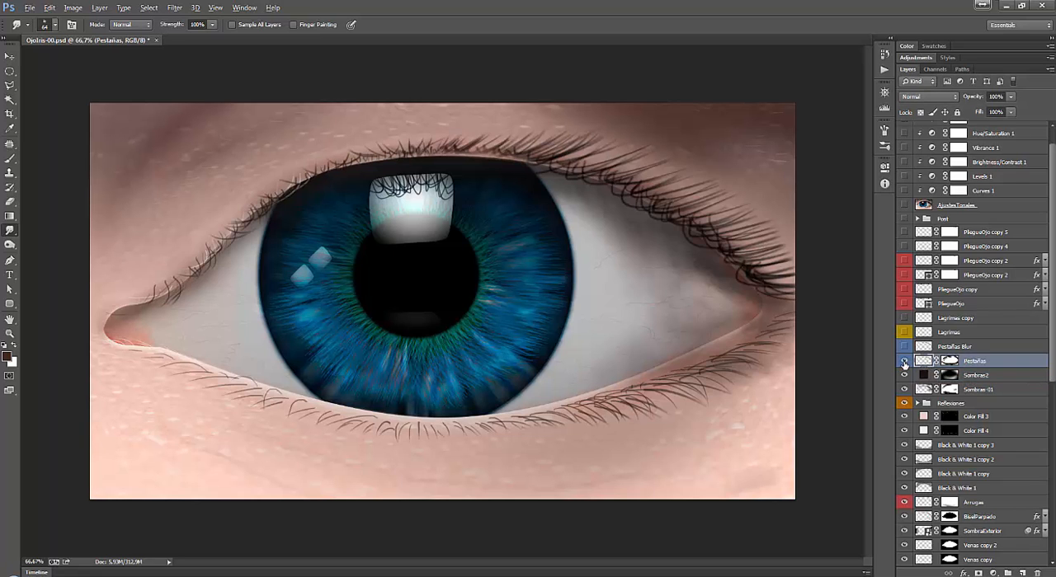
click(904, 361)
click(904, 361)
key(z)
right_click(633, 184)
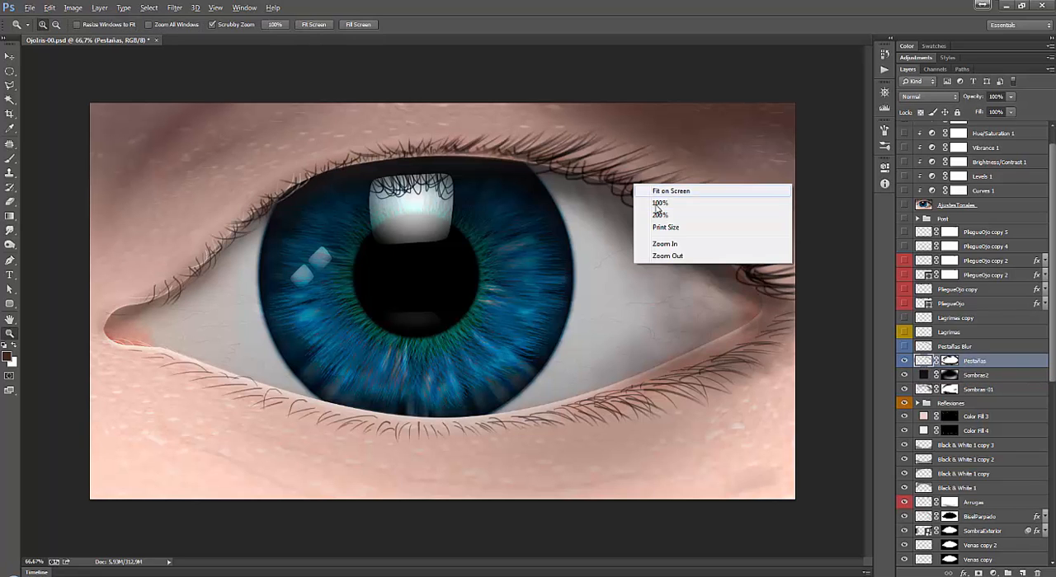
click(659, 203)
key(h)
click(564, 214)
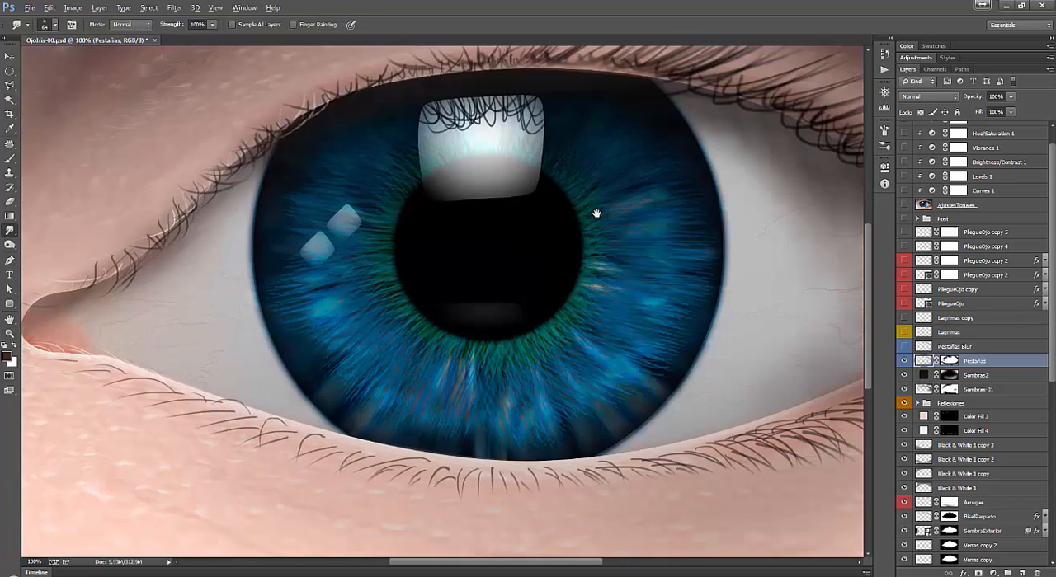
drag(569, 565, 612, 565)
drag(870, 303, 866, 266)
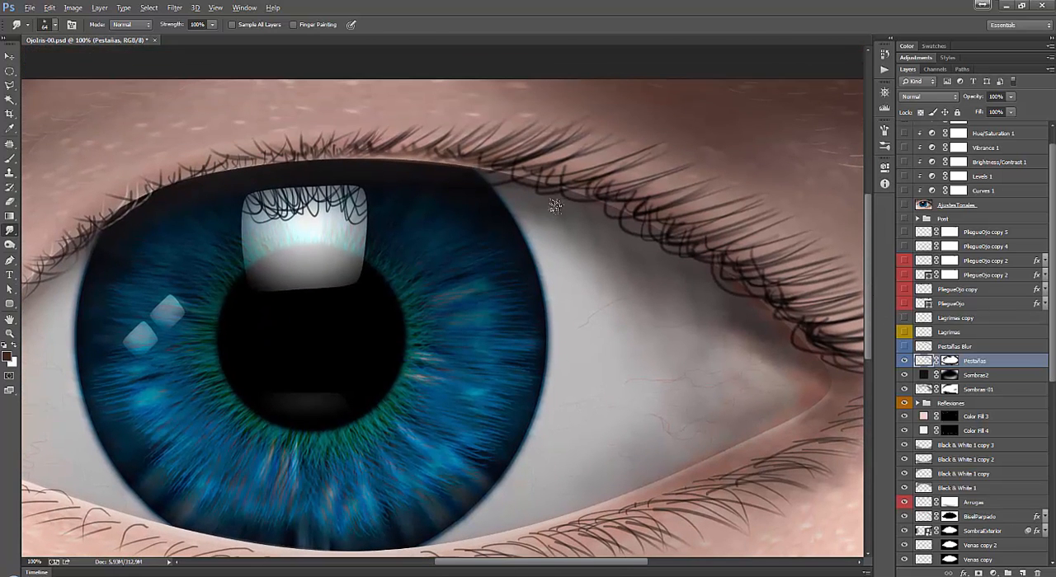
Create a new 852 × 845 pixel RGB document at 72 pixels/inch with a white background.
click(10, 56)
key(ctrl+n)
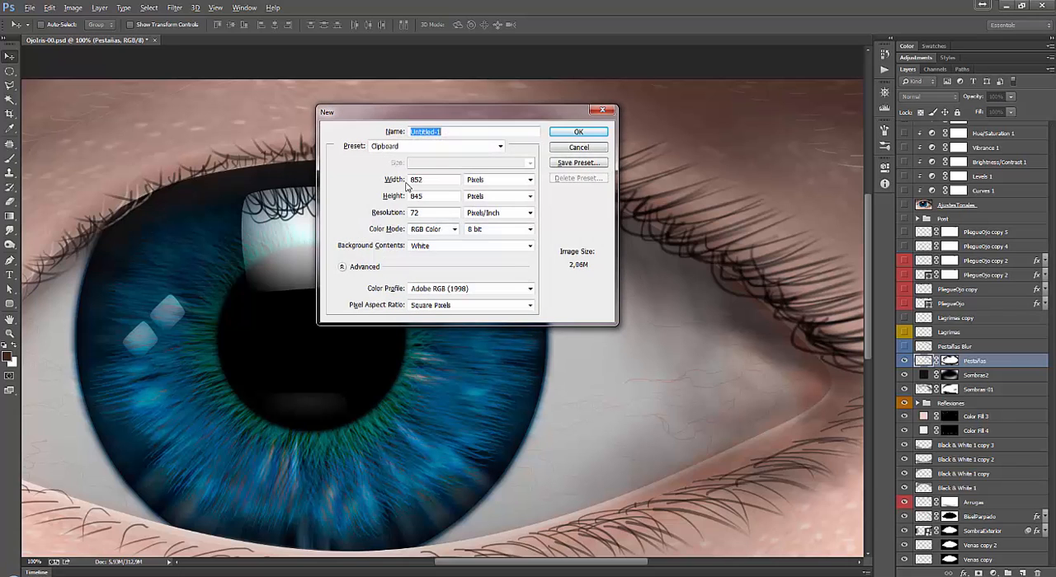
click(573, 135)
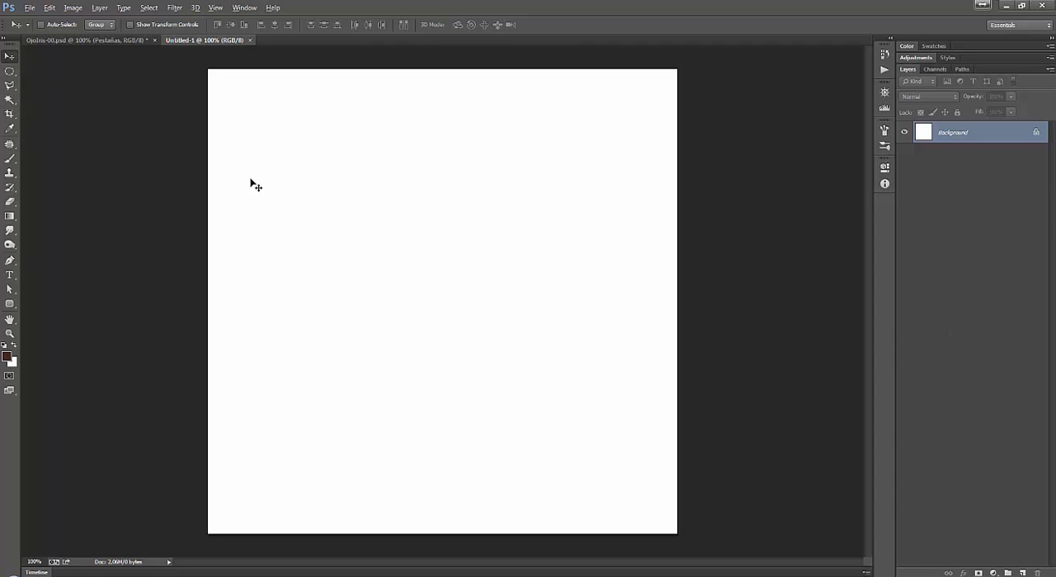
Choose the Brush tool with the first soft round preset.
key(b)
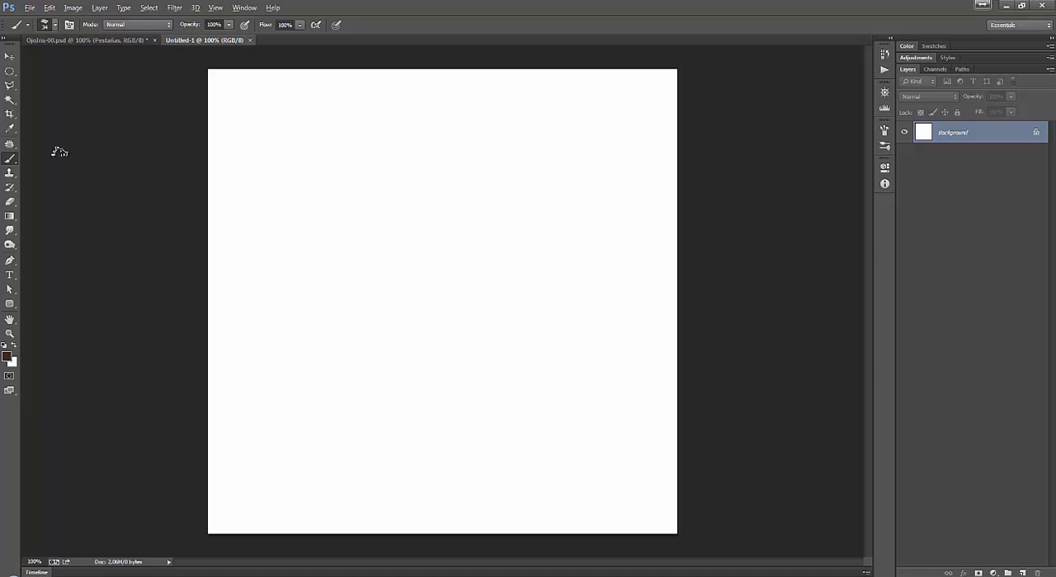
right_click(248, 157)
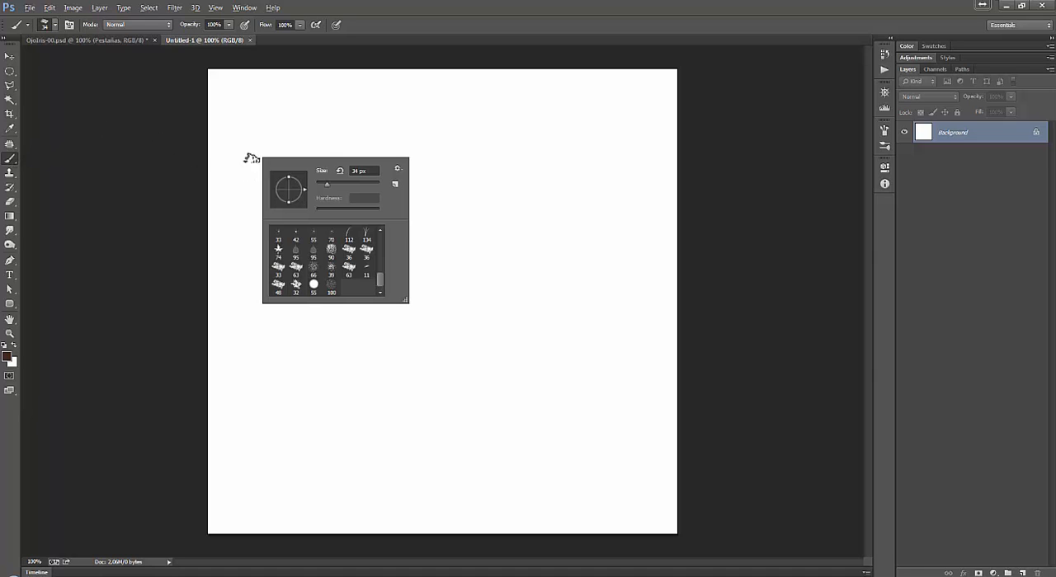
drag(381, 282, 380, 238)
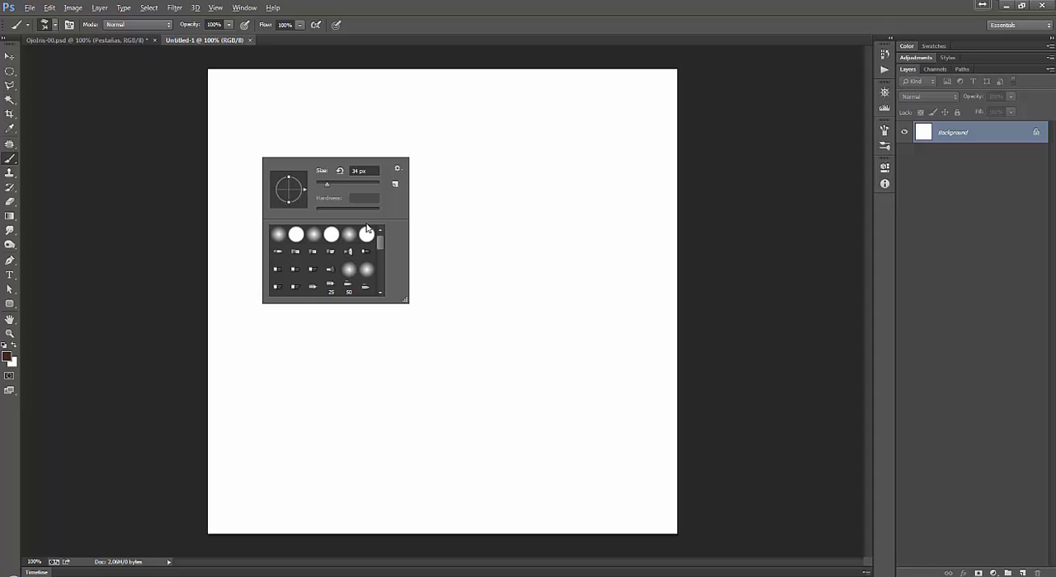
click(281, 236)
Set the foreground colour to a very dark, almost black brown.
click(5, 359)
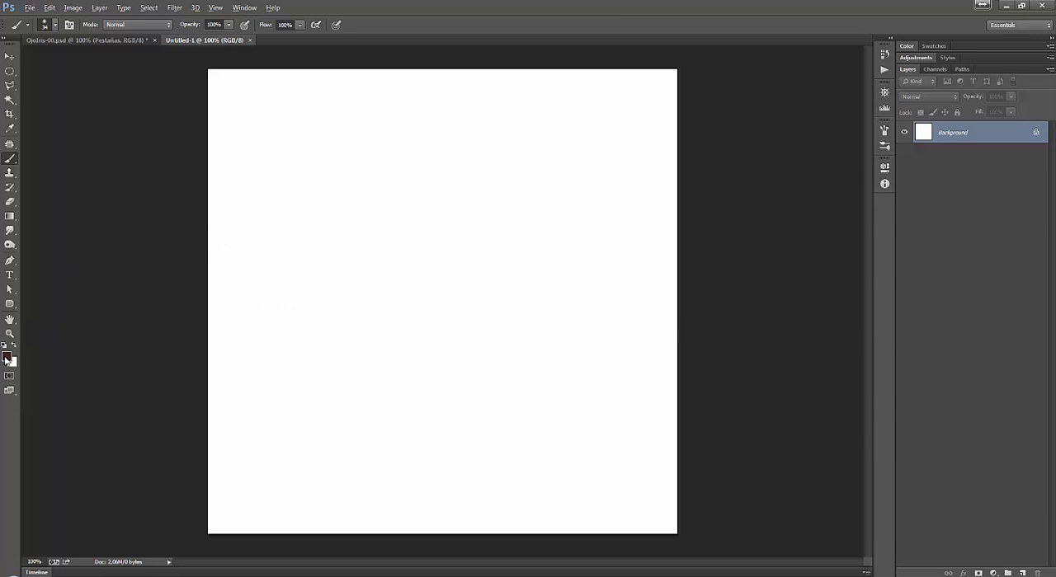
click(5, 358)
click(695, 289)
click(738, 287)
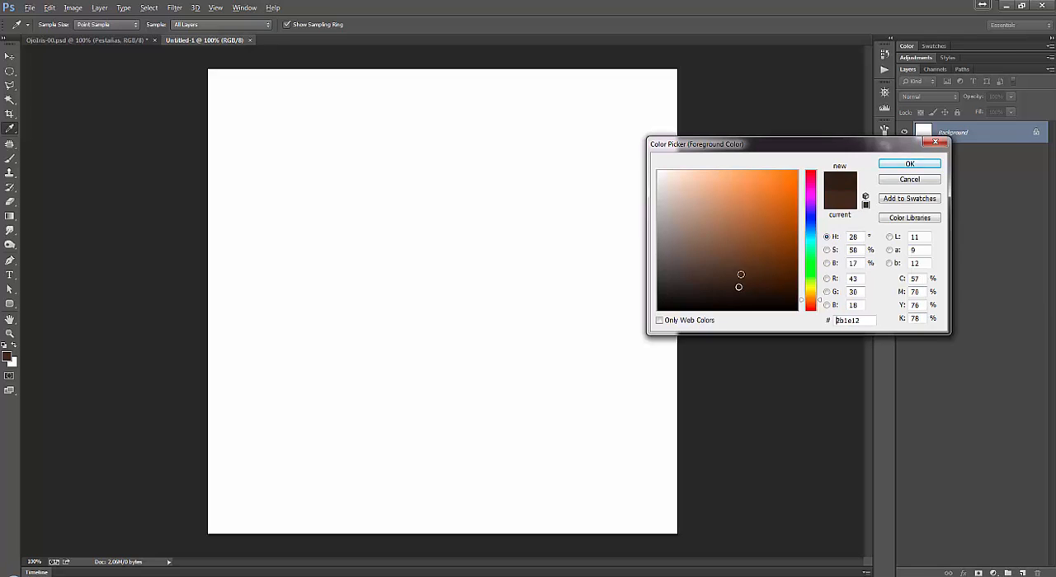
click(717, 297)
click(907, 165)
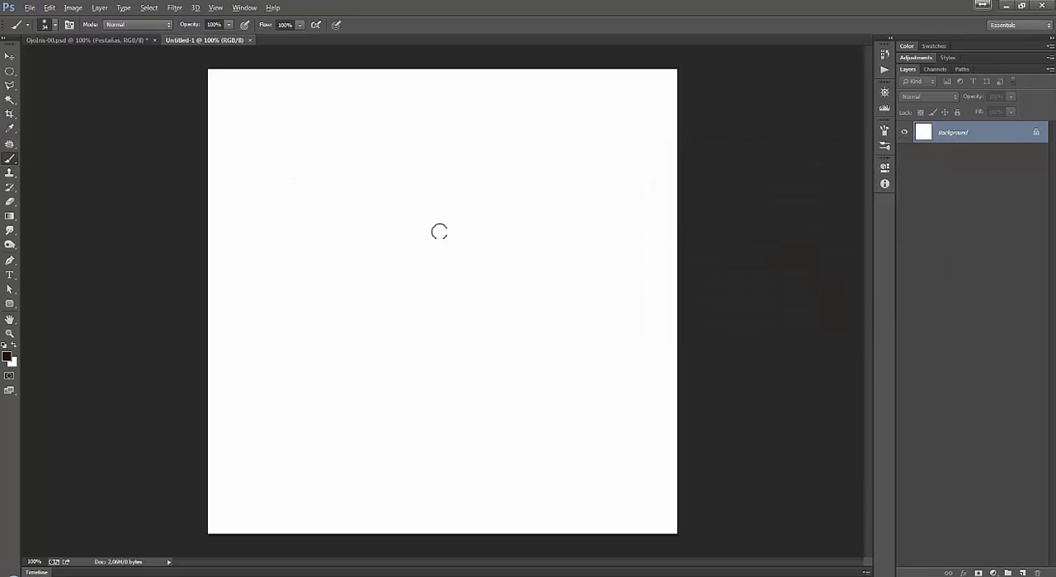
Paint four curved lash-like test strokes with the soft round brush, and undo all of them.
drag(407, 199, 557, 171)
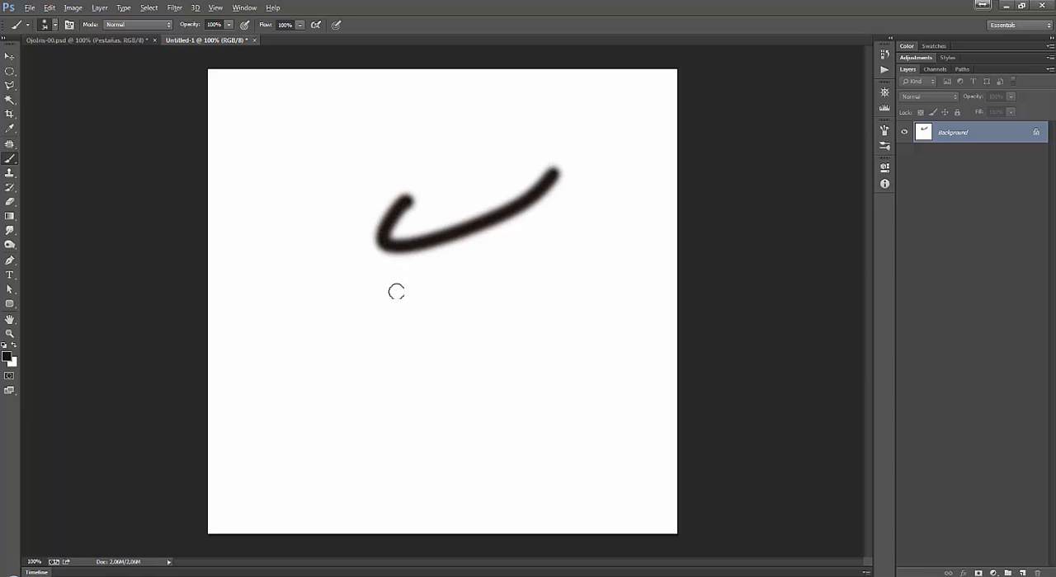
drag(398, 289, 602, 255)
drag(376, 384, 595, 329)
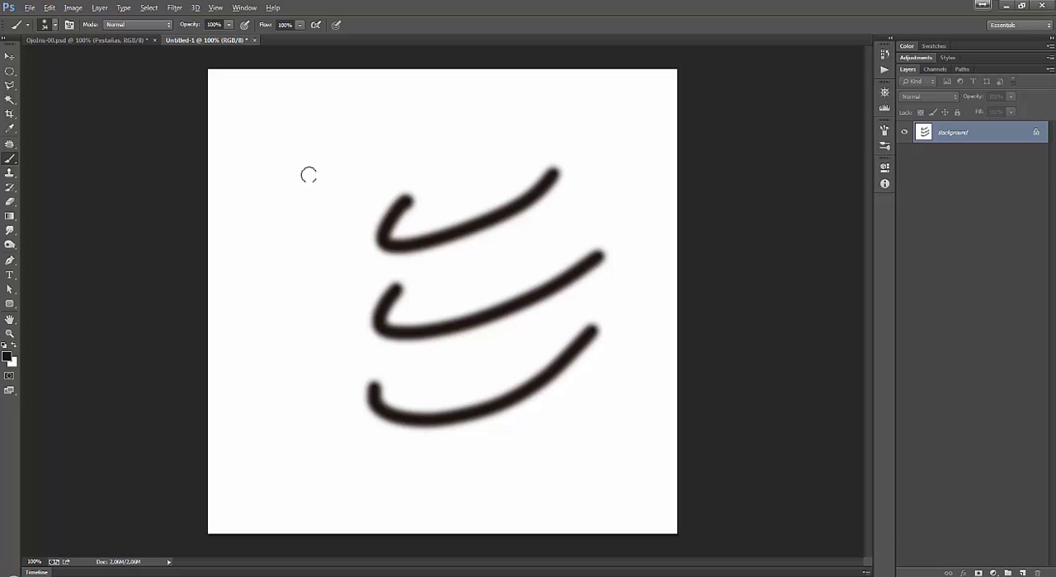
mouse_move(292, 130)
mouse_down()
mouse_move(341, 192)
mouse_move(469, 130)
mouse_up()
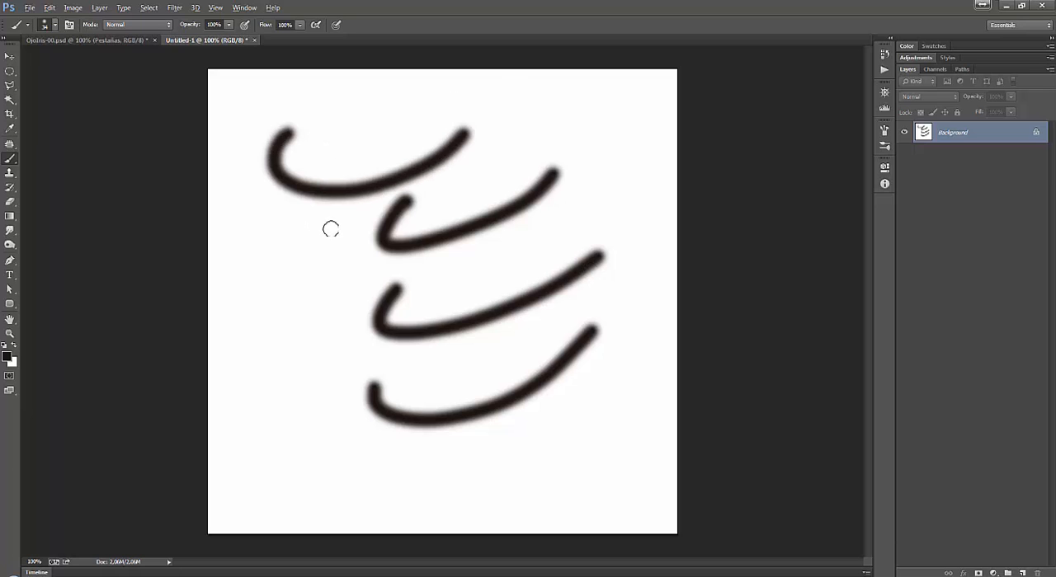
key(ctrl+alt+z)
key(ctrl+alt+z)
key(ctrl+alt+z)
key(ctrl+alt+z)
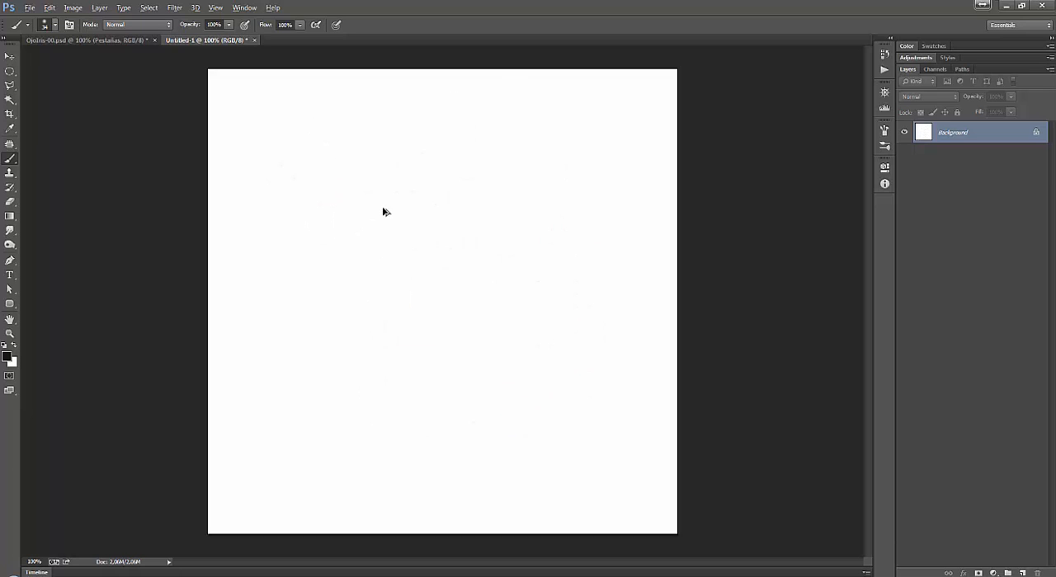
Expand the collapsed side panels and choose the pointed bristle brush with the tapered stroke from the brush presets.
click(891, 41)
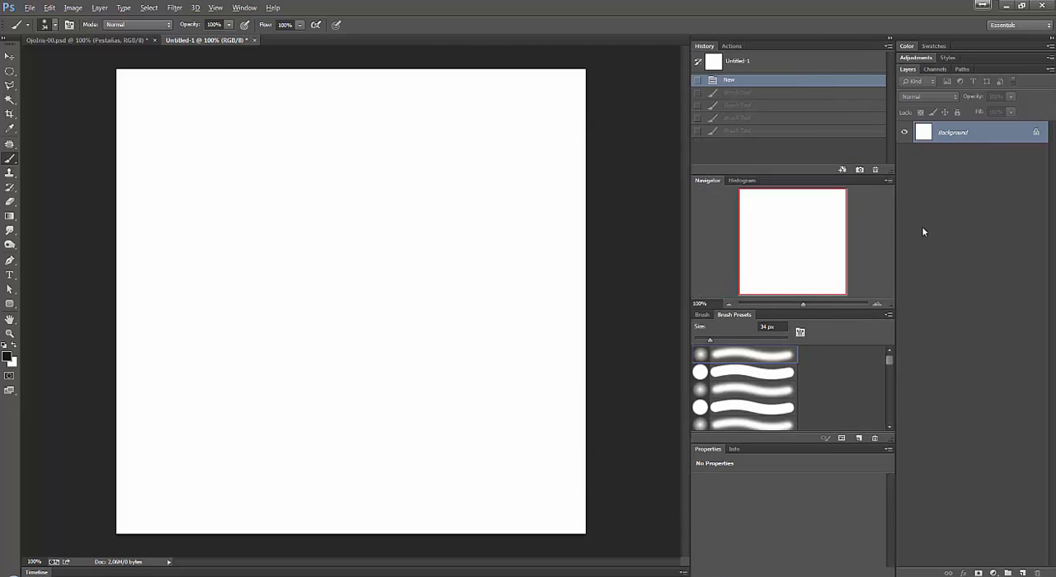
drag(889, 363, 889, 370)
click(757, 388)
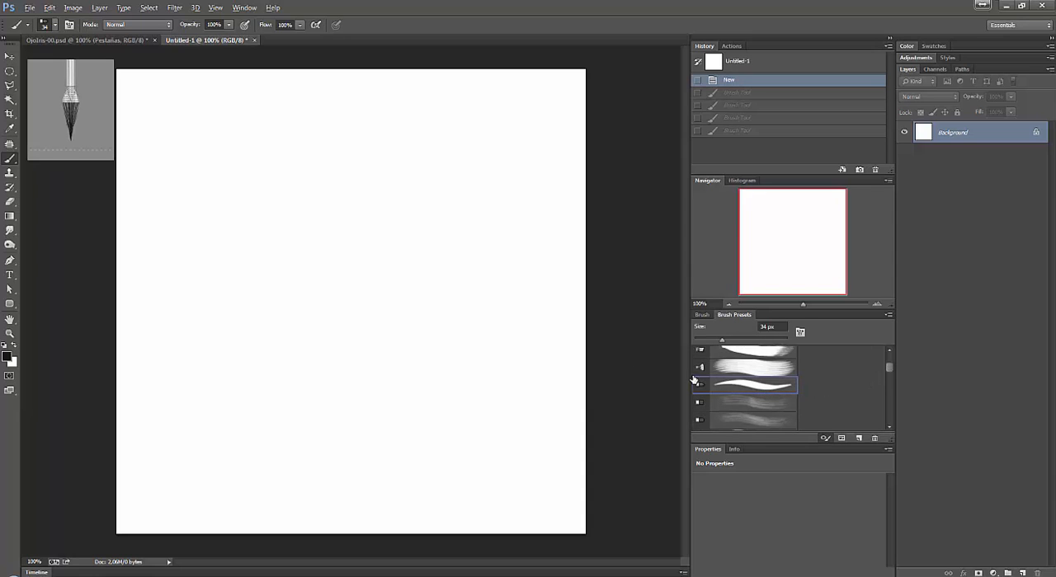
Collapse and re-expand the side panels, and hide the Brush Presets panel and show it again.
click(889, 38)
click(889, 39)
click(240, 10)
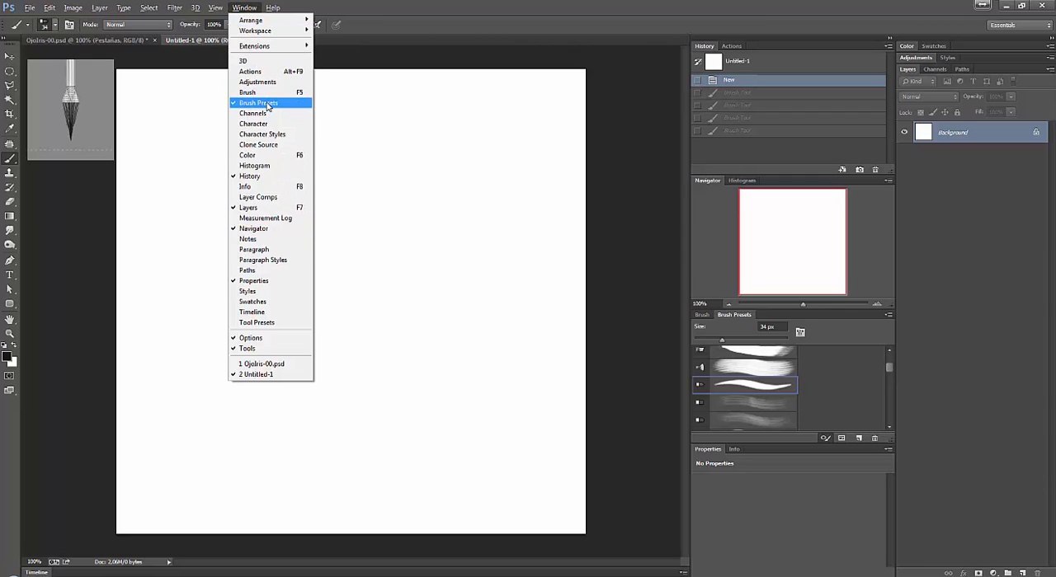
click(266, 104)
click(244, 9)
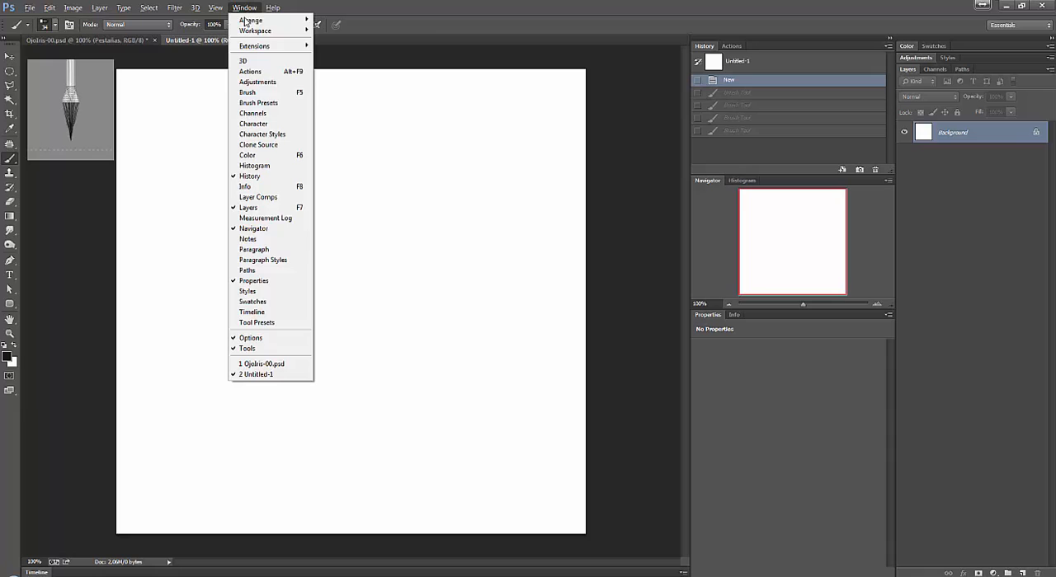
click(271, 105)
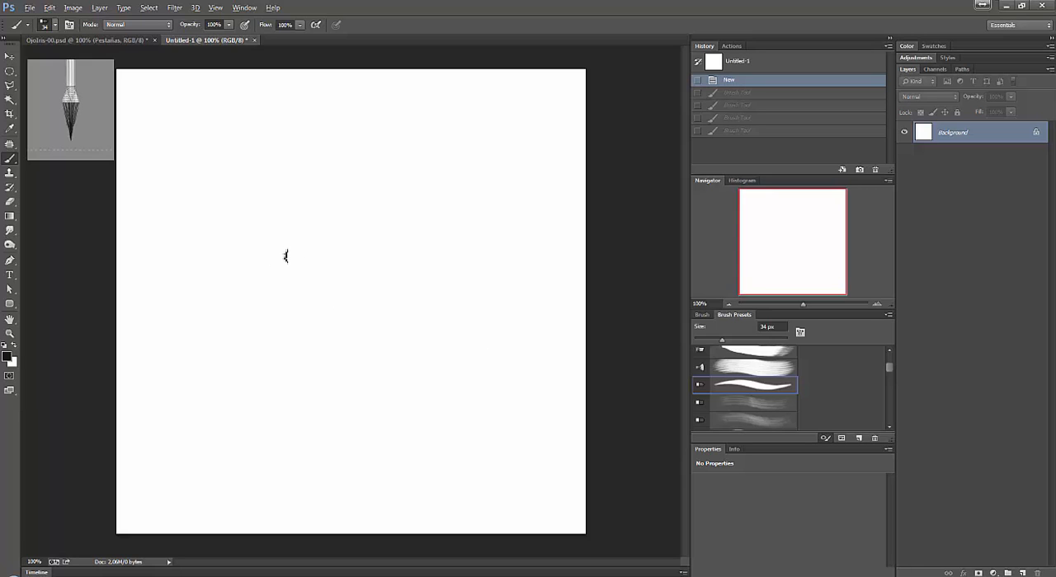
Try a few test strokes with the pointed bristle brush at 34 px, and undo them.
mouse_move(257, 275)
mouse_down()
mouse_move(426, 214)
mouse_move(578, 184)
mouse_up()
key(ctrl+z)
drag(212, 340, 310, 297)
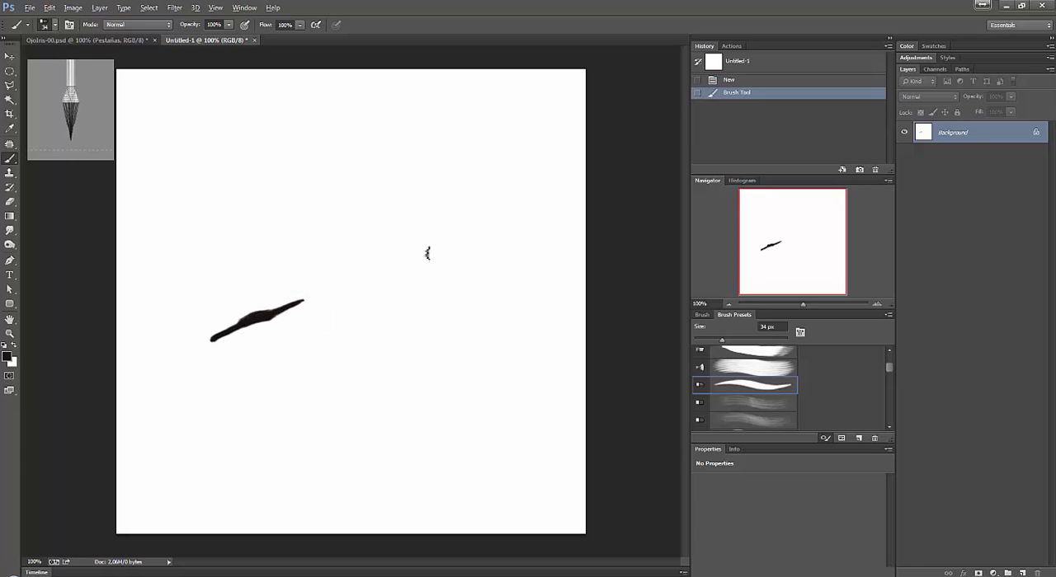
key(ctrl+alt+z)
key(ctrl+alt+z)
key(ctrl+alt+z)
key(ctrl+alt+z)
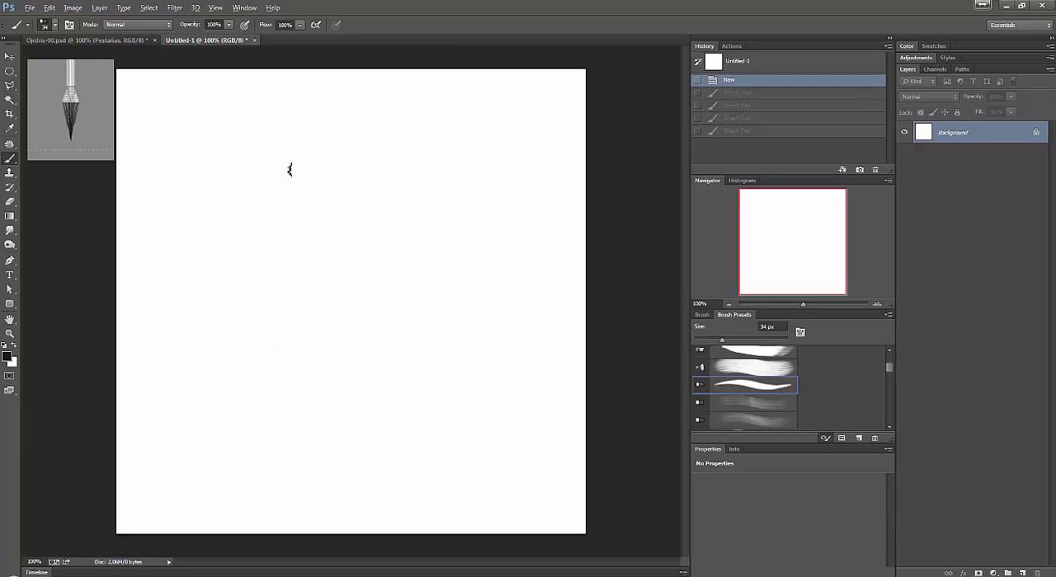
Set the pointed bristle brush size to 3 px, and try one diagonal stroke and undo it.
right_click(292, 177)
drag(385, 193, 359, 197)
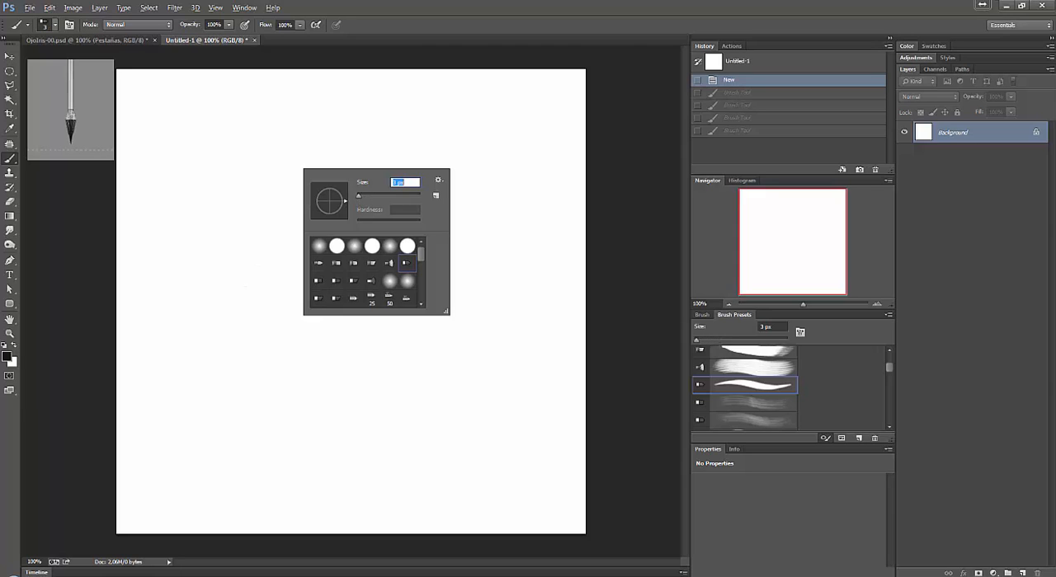
drag(267, 249, 426, 184)
key(ctrl+z)
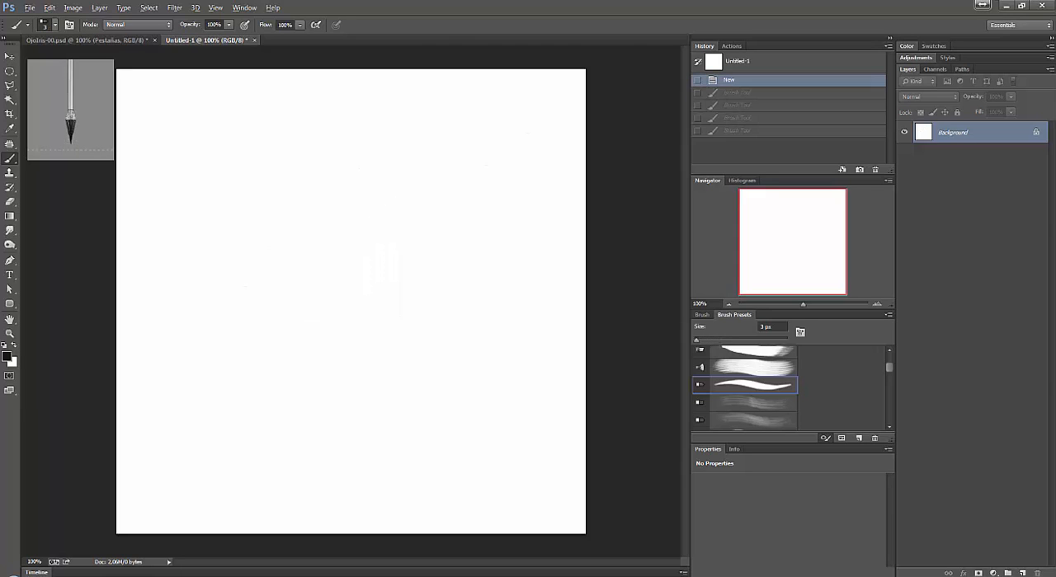
Paint several short, thin tapering strokes around the middle of the white canvas with the 3 px bristle brush.
mouse_move(282, 223)
mouse_down()
mouse_move(331, 242)
mouse_move(381, 284)
mouse_up()
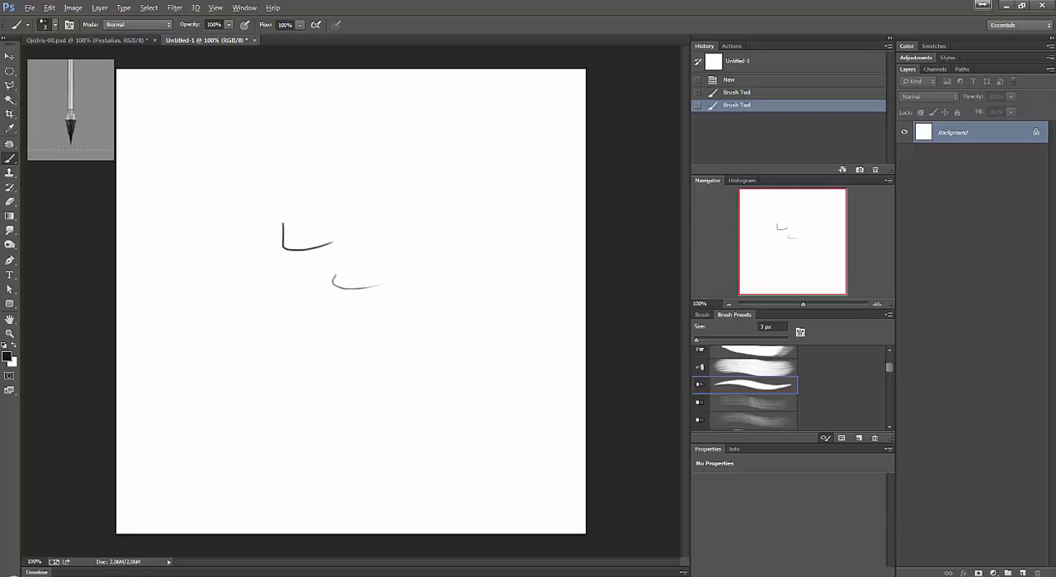
drag(518, 221, 527, 217)
drag(352, 324, 378, 327)
drag(403, 316, 419, 309)
drag(450, 278, 453, 275)
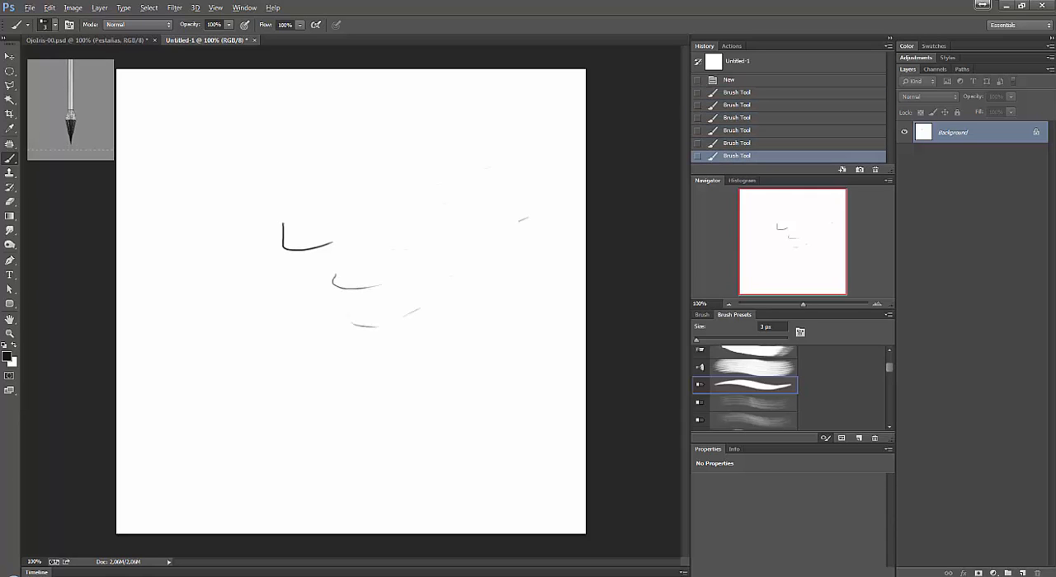
Paint four longer curved lash strokes with tapered ends beside the first thin strokes, undoing one unwanted attempt.
drag(375, 206, 447, 209)
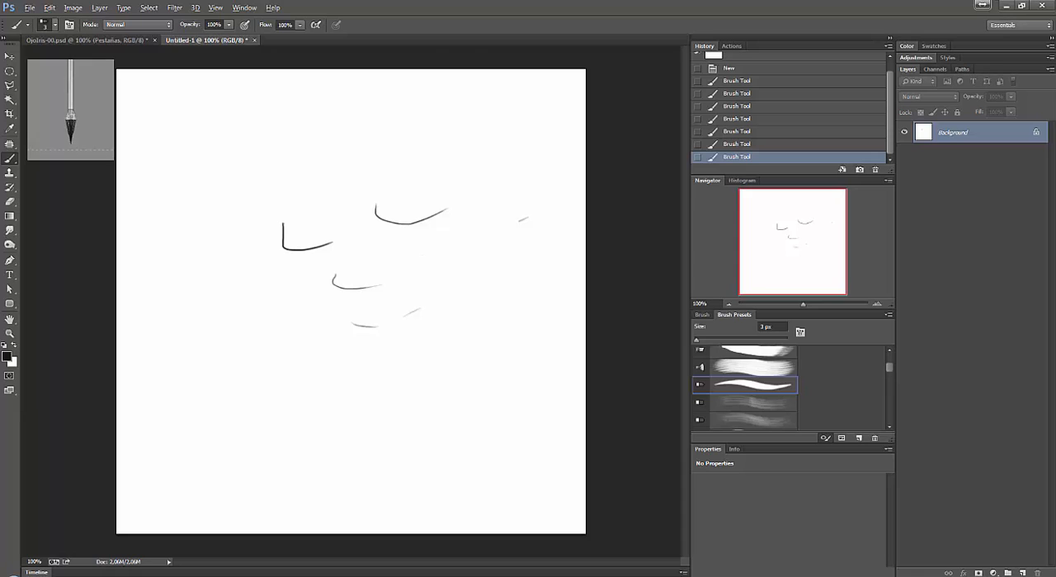
mouse_move(416, 258)
mouse_down()
mouse_move(446, 260)
mouse_move(493, 231)
mouse_up()
key(ctrl+z)
mouse_move(413, 282)
mouse_down()
mouse_move(434, 296)
mouse_move(470, 284)
mouse_up()
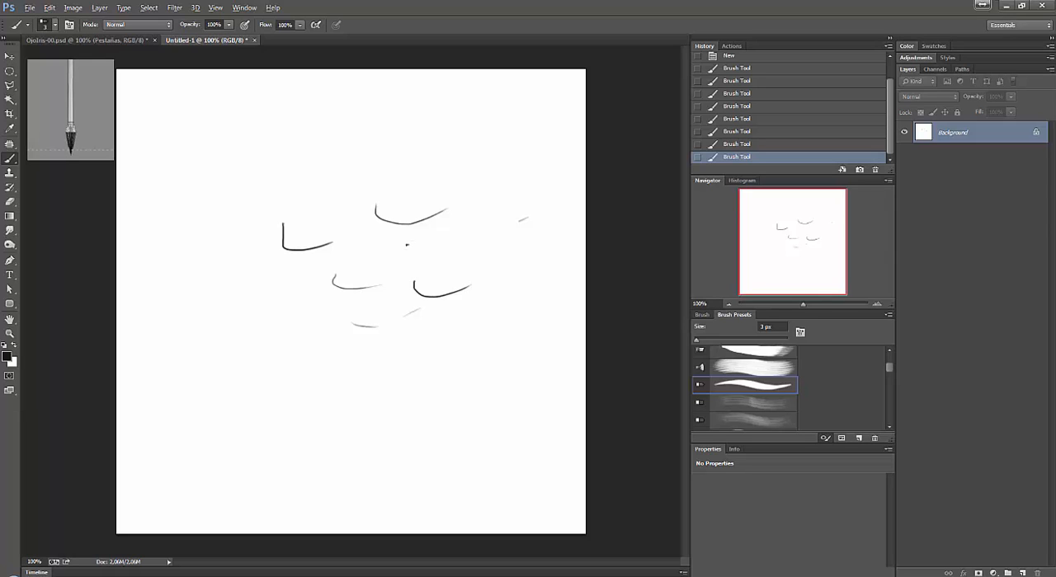
mouse_move(406, 245)
mouse_down()
mouse_move(450, 247)
mouse_move(490, 233)
mouse_up()
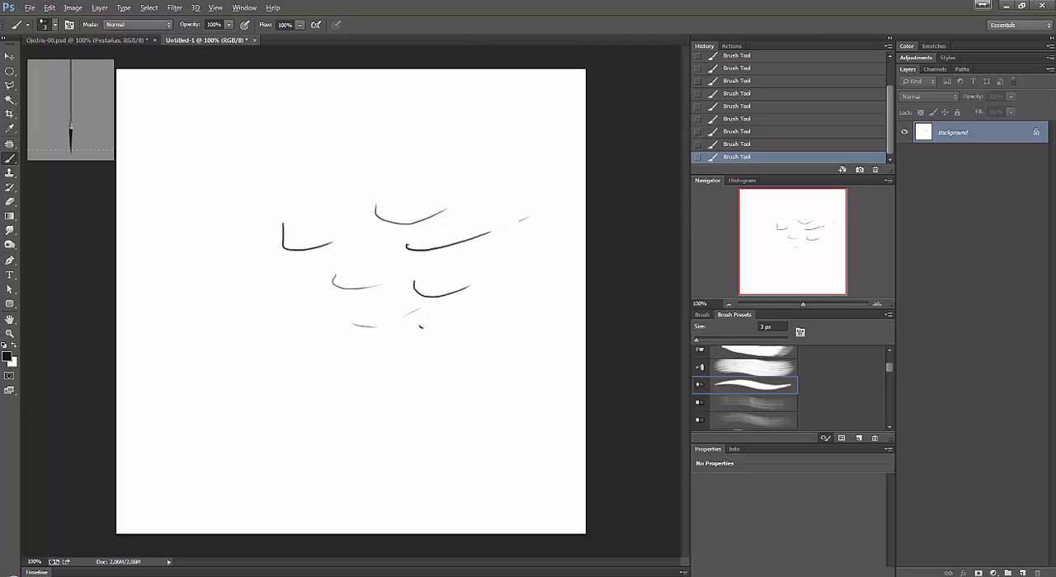
drag(419, 328, 472, 313)
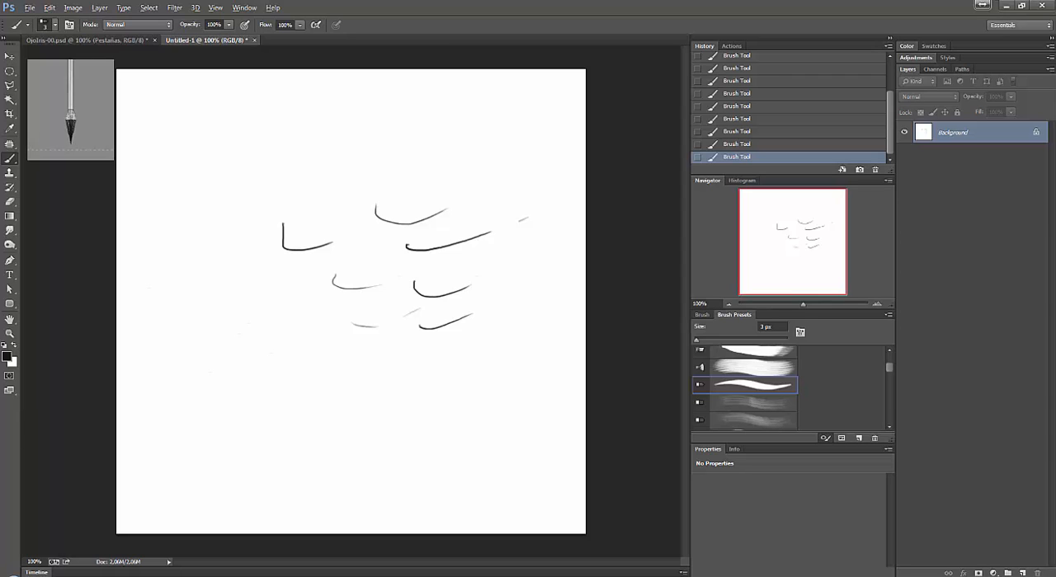
Paint a horizontal row of overlapping curved lash strokes below the individual sample strokes.
drag(276, 385, 348, 363)
drag(285, 387, 362, 370)
mouse_move(305, 387)
mouse_down()
mouse_move(384, 364)
mouse_move(409, 372)
mouse_move(506, 362)
mouse_move(551, 374)
mouse_up()
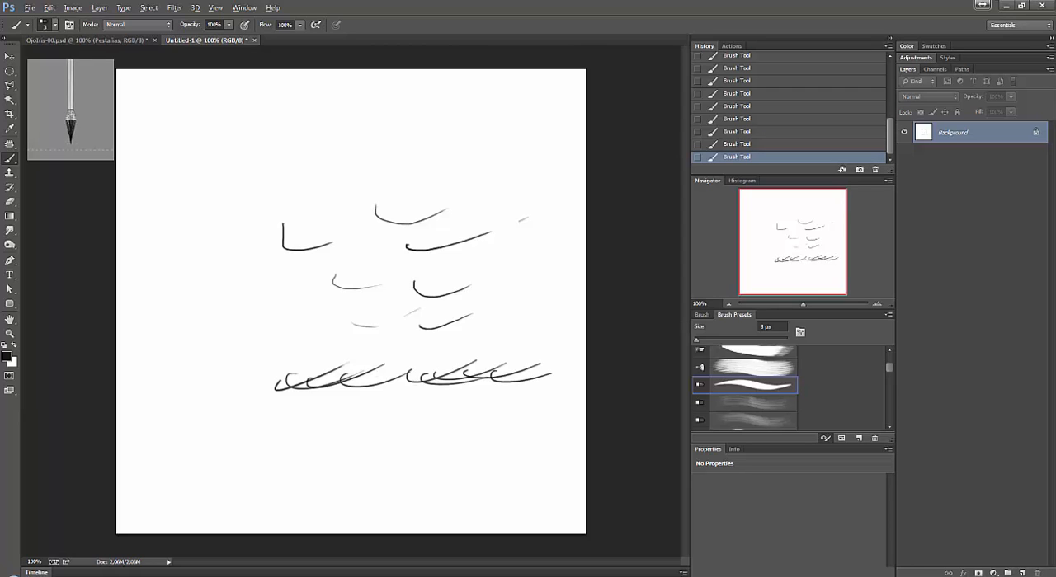
drag(372, 388, 434, 374)
drag(340, 382, 421, 386)
Set the bristle brush size to 2 px for thinner lash strokes.
right_click(392, 317)
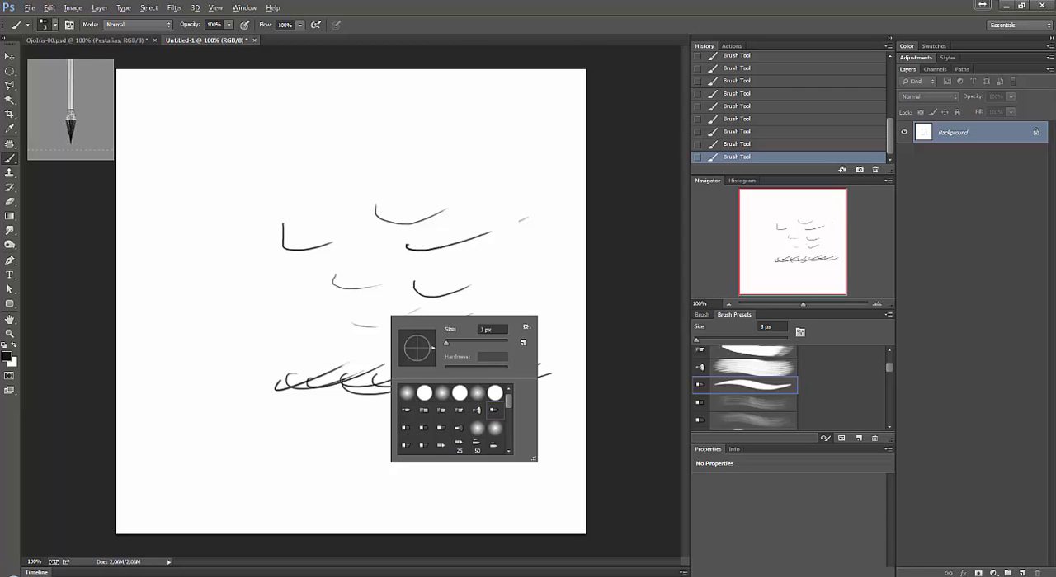
double_click(481, 330)
key(Return)
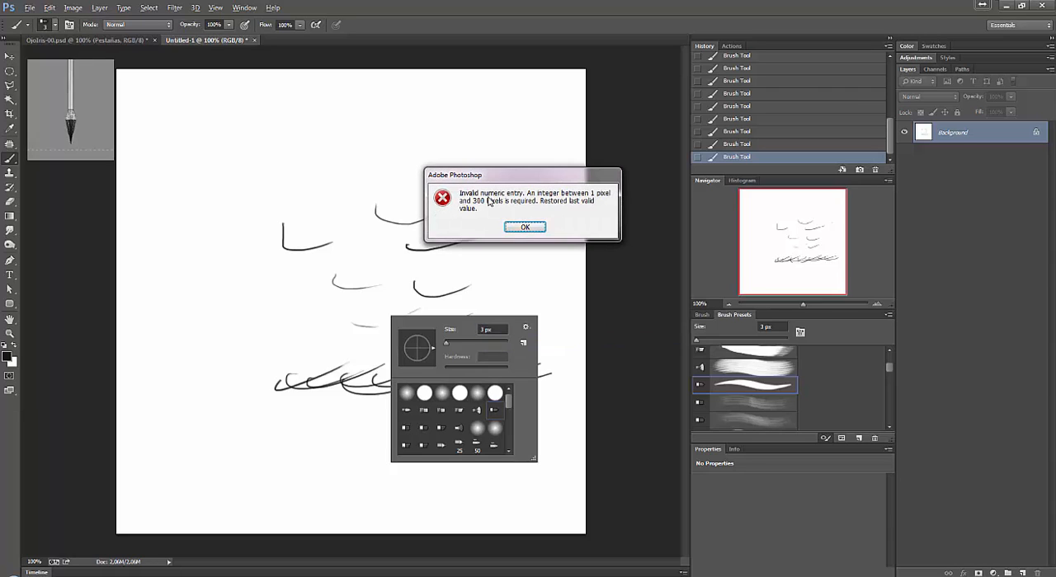
click(538, 229)
text(2)
key(Return)
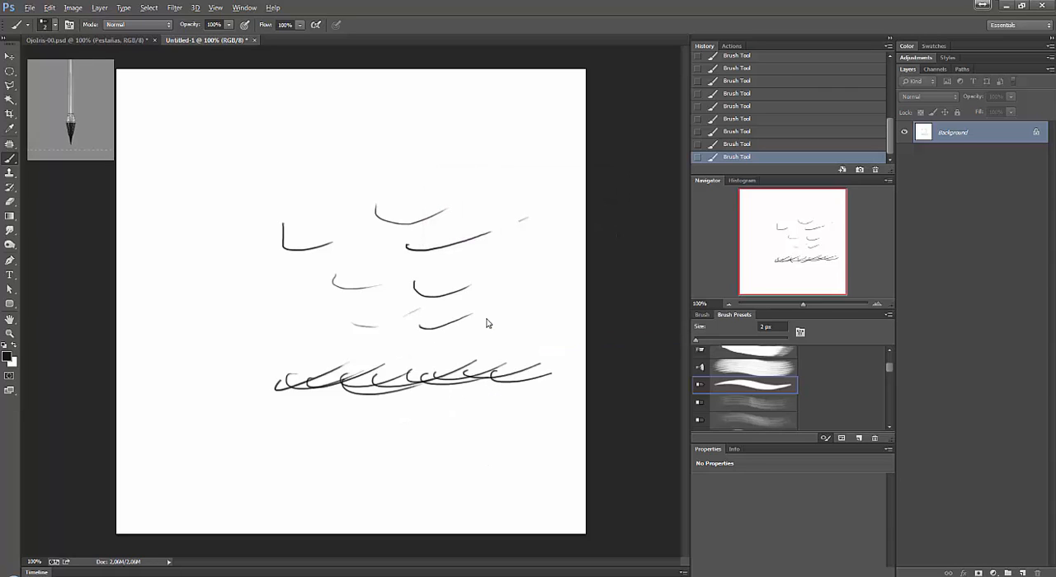
Paint several thin 2 px curved lash strokes between the overlapping lashes in the lower row of the practice canvas.
drag(381, 374, 436, 368)
drag(358, 378, 393, 378)
drag(327, 379, 363, 382)
drag(295, 381, 344, 391)
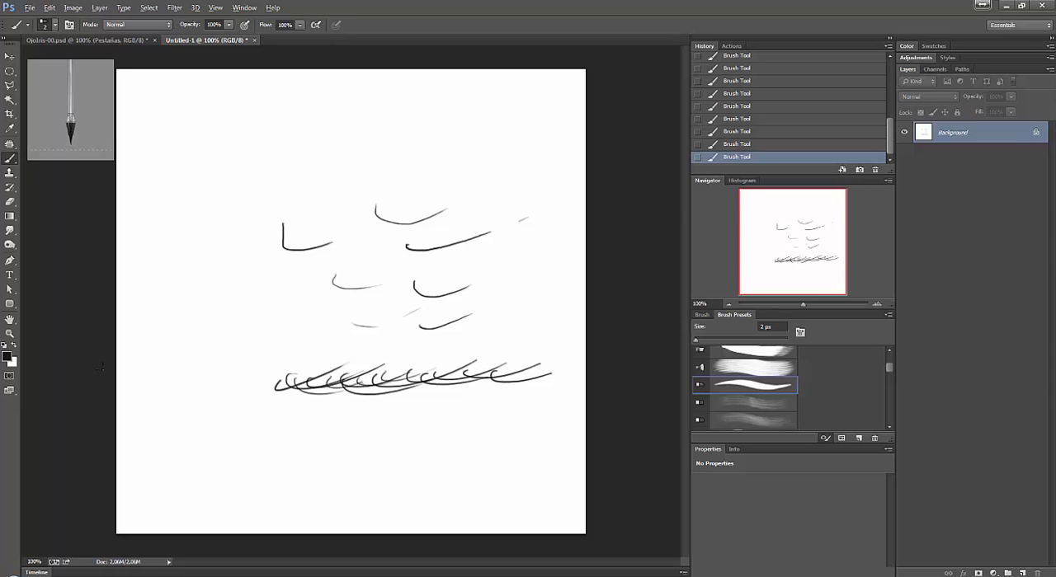
Set the foreground color to dark brown #2b1e12.
click(7, 359)
click(738, 287)
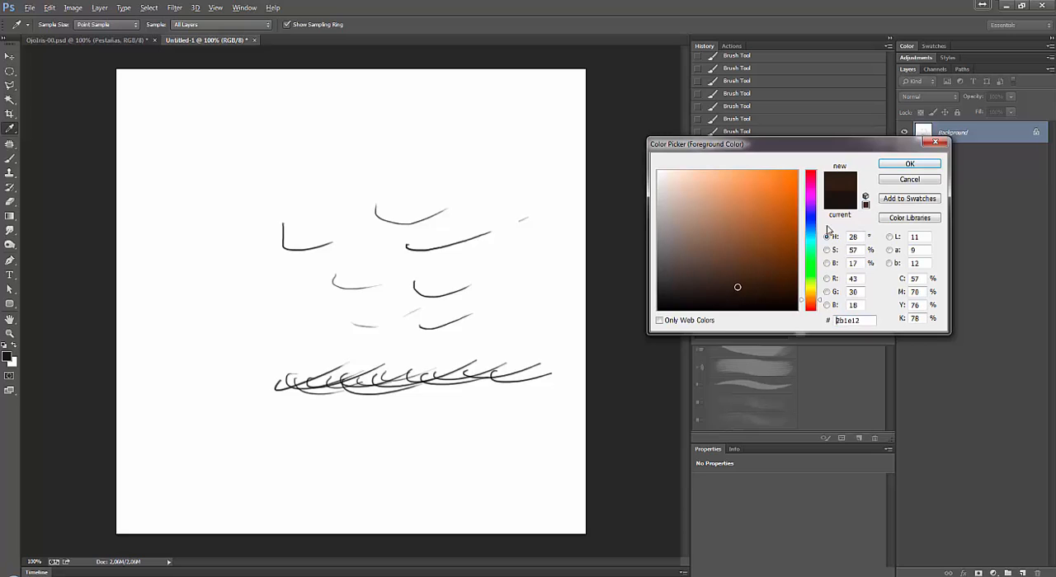
click(899, 168)
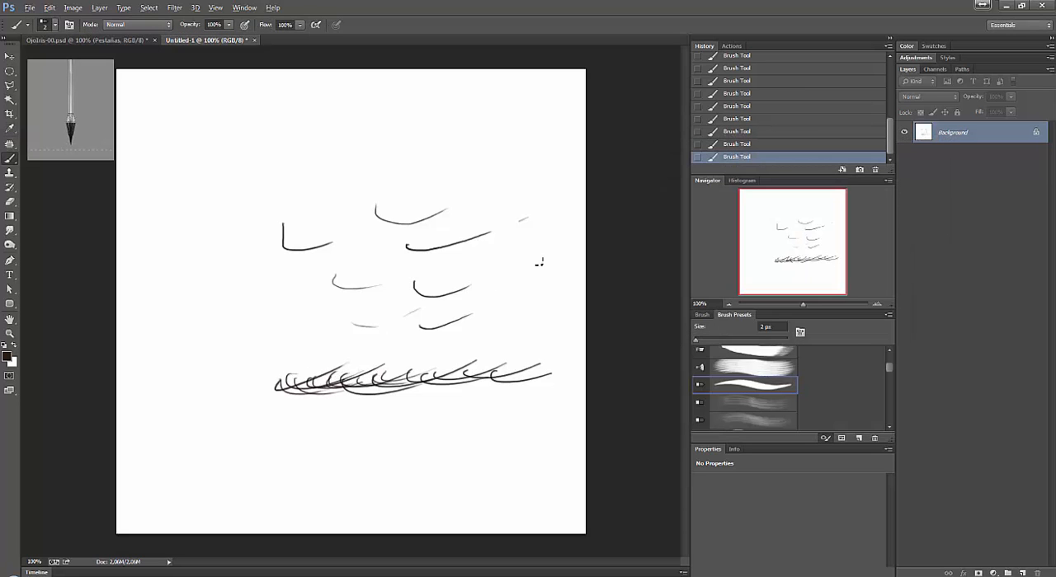
Close the Untitled-1 practice document without saving and view the painted eyelashes across the eye in OjoIris-00.psd.
click(254, 39)
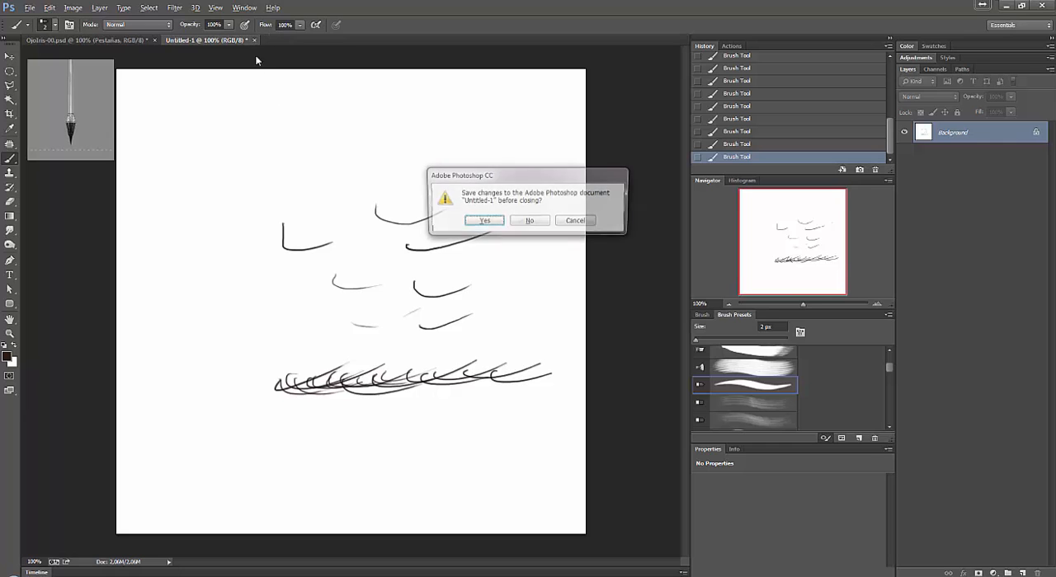
click(538, 220)
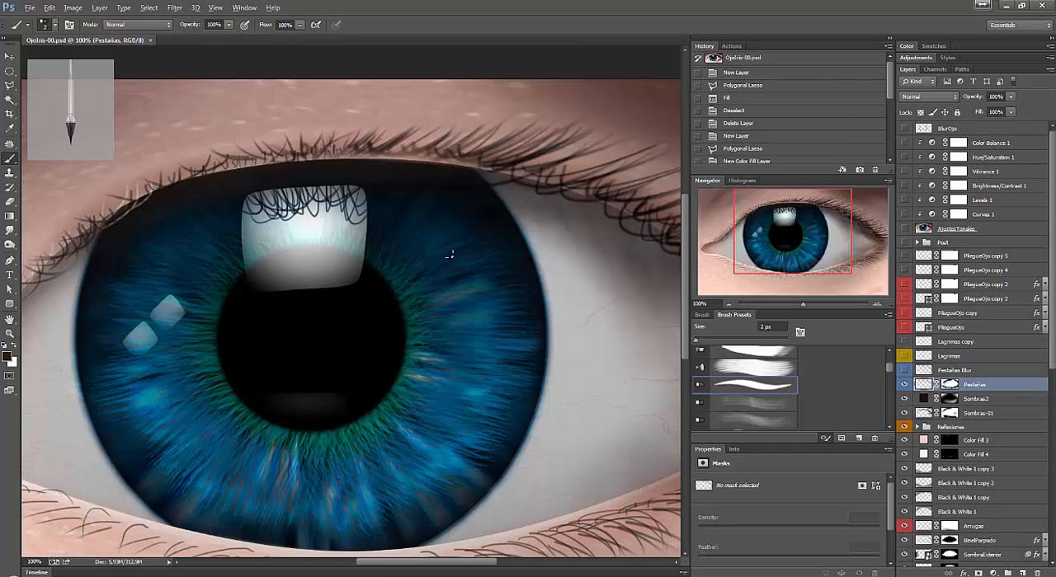
key(Tab)
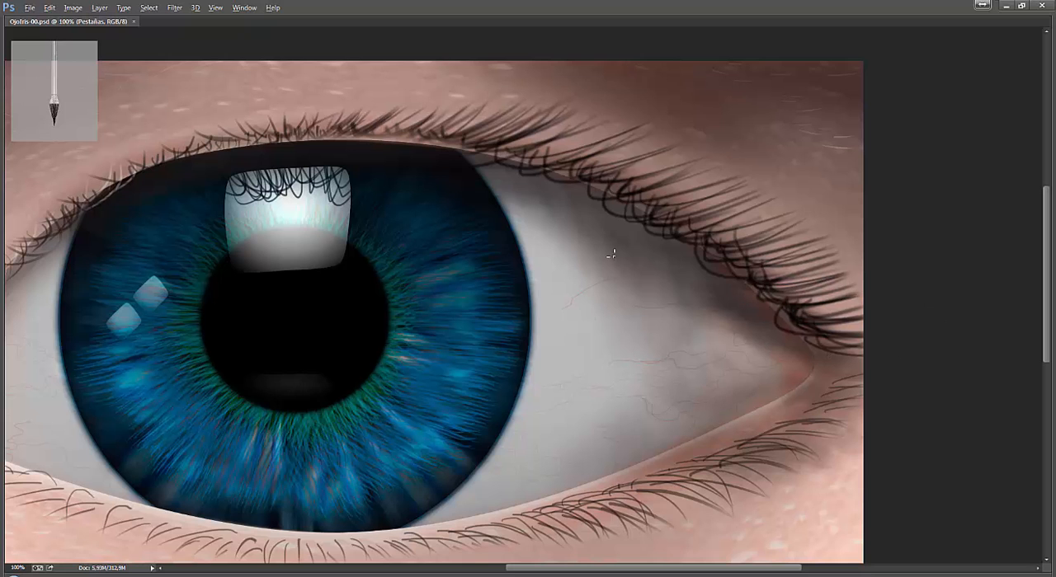
drag(239, 317, 382, 318)
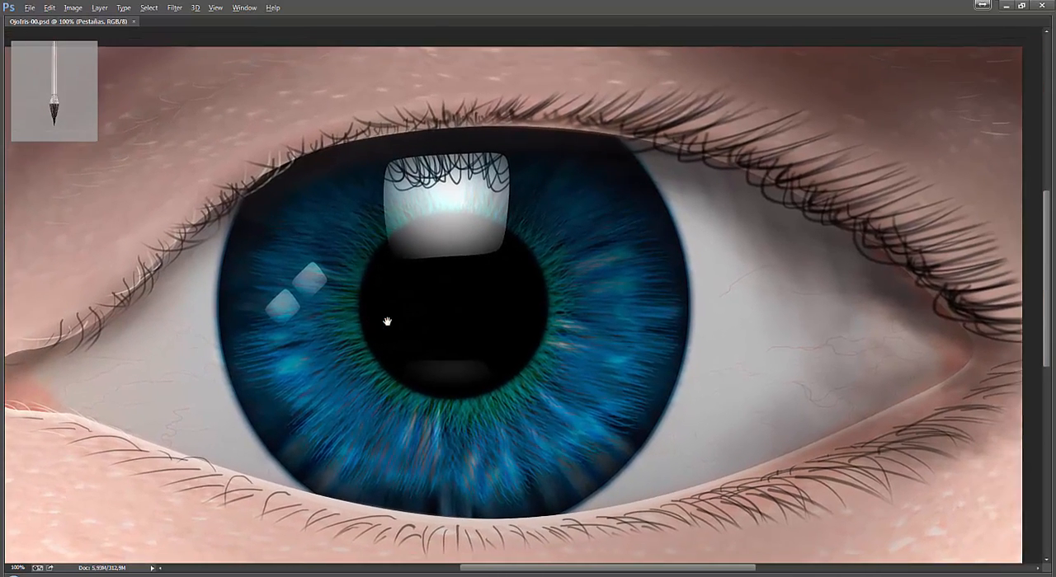
key(Tab)
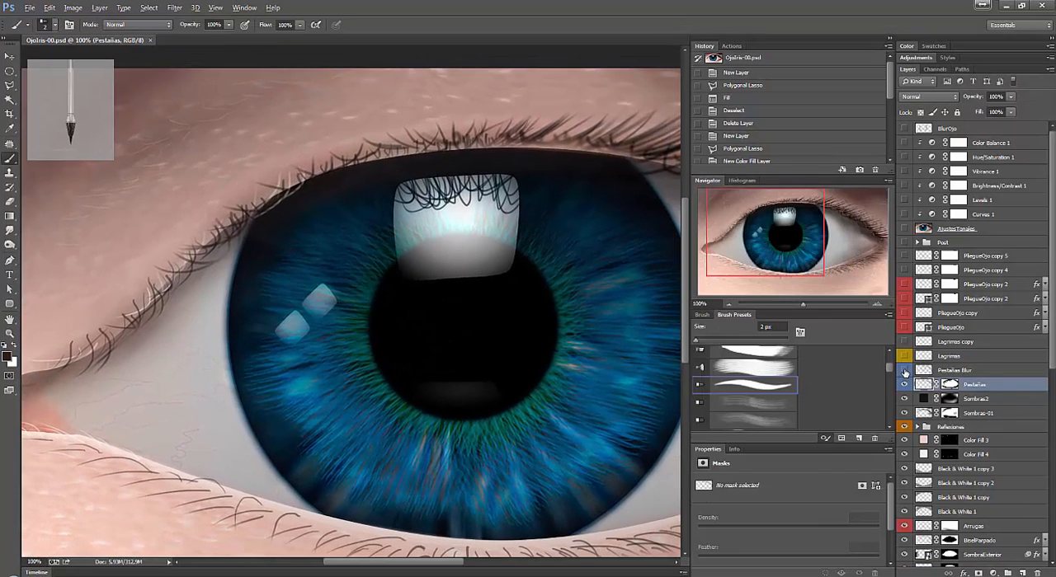
Collapse the History and Navigator panel column, select the Pestañas Blur layer, and inspect the upper eyelashes from corner to corner.
click(889, 38)
click(952, 370)
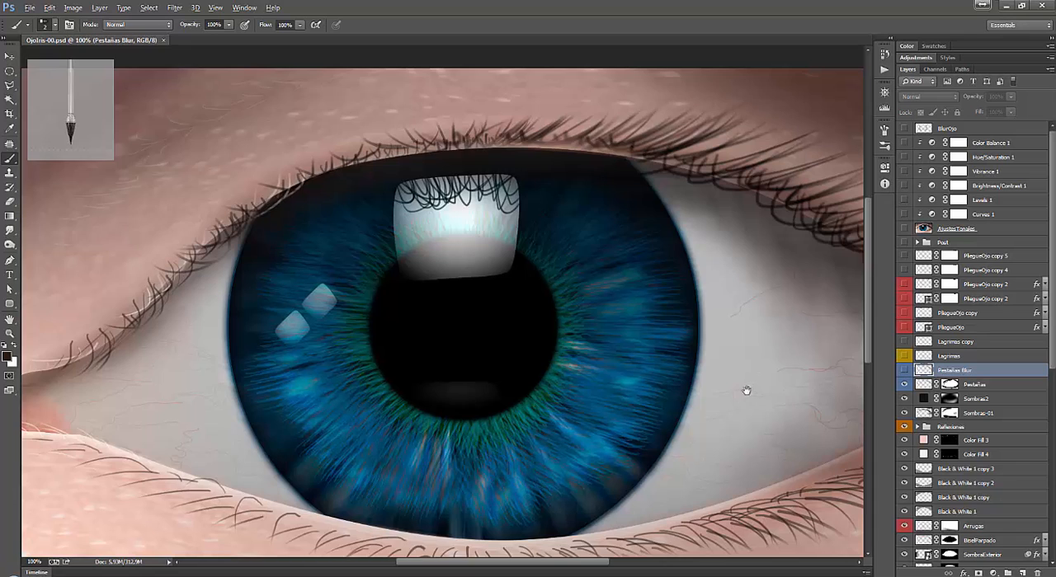
drag(745, 388, 491, 344)
mouse_move(513, 296)
mouse_down()
mouse_move(696, 321)
mouse_move(556, 285)
mouse_move(567, 285)
mouse_up()
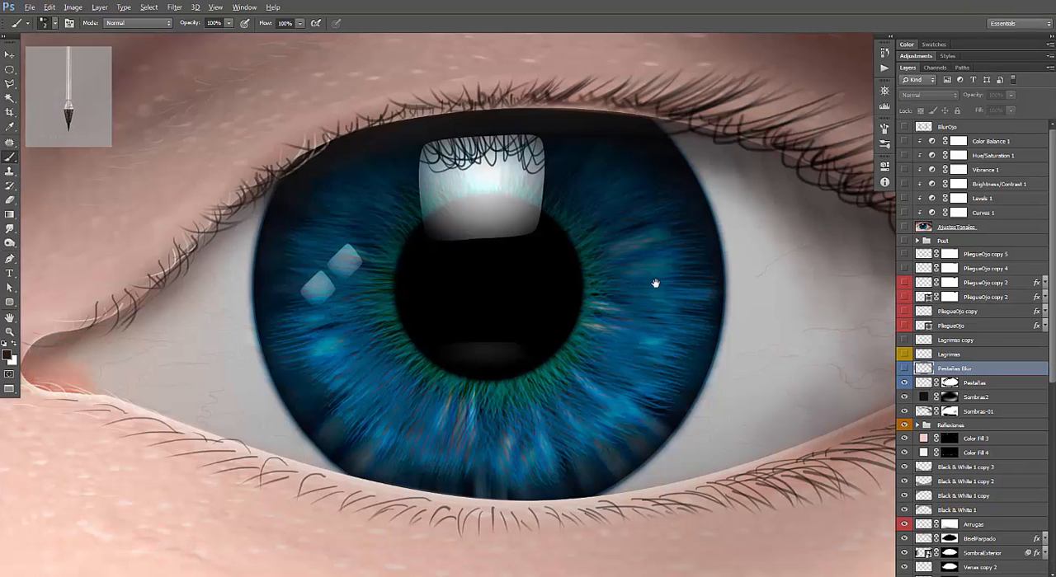
drag(577, 289, 372, 292)
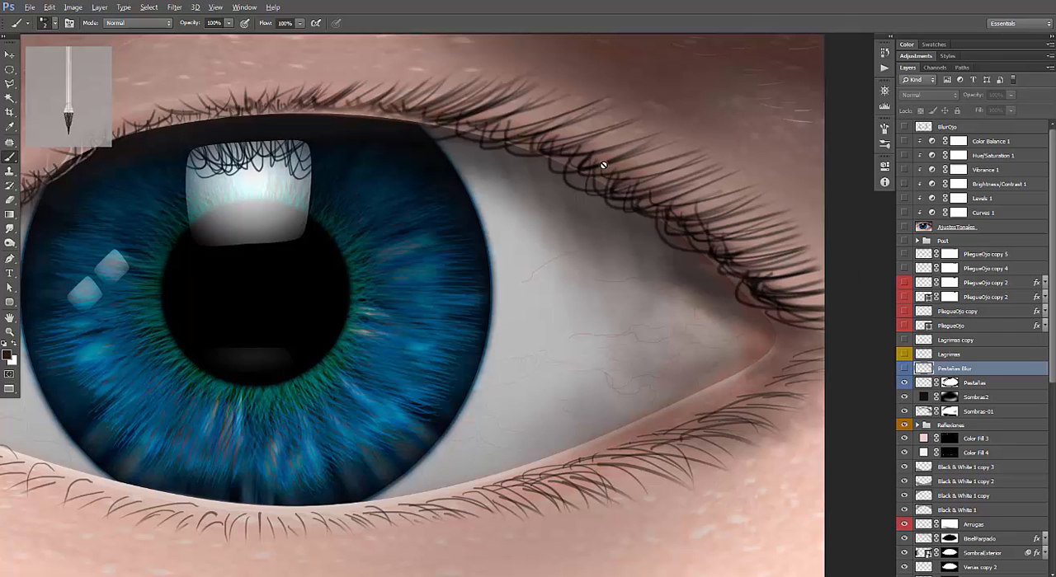
drag(560, 165, 663, 207)
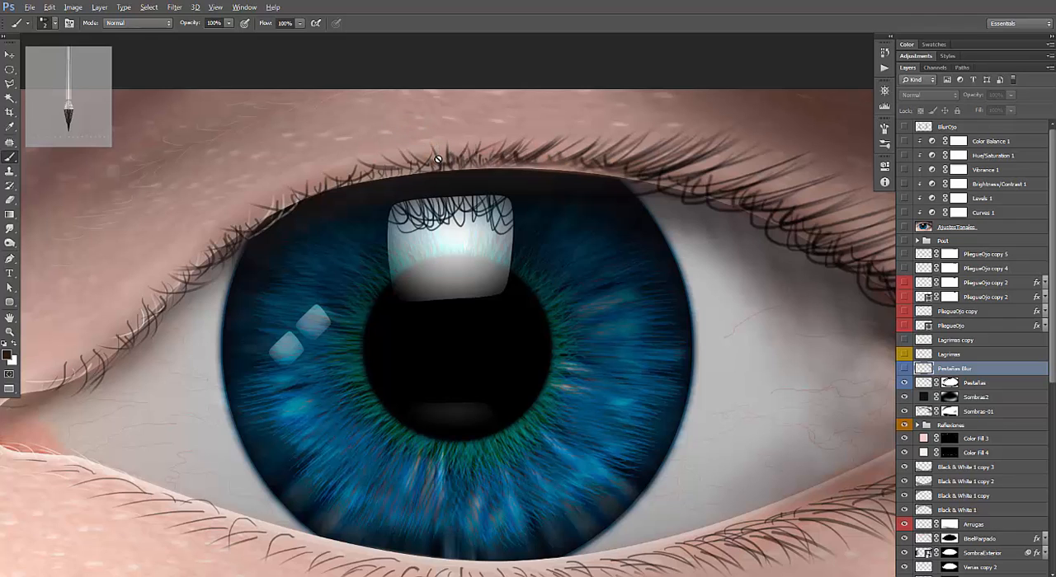
drag(486, 124, 496, 122)
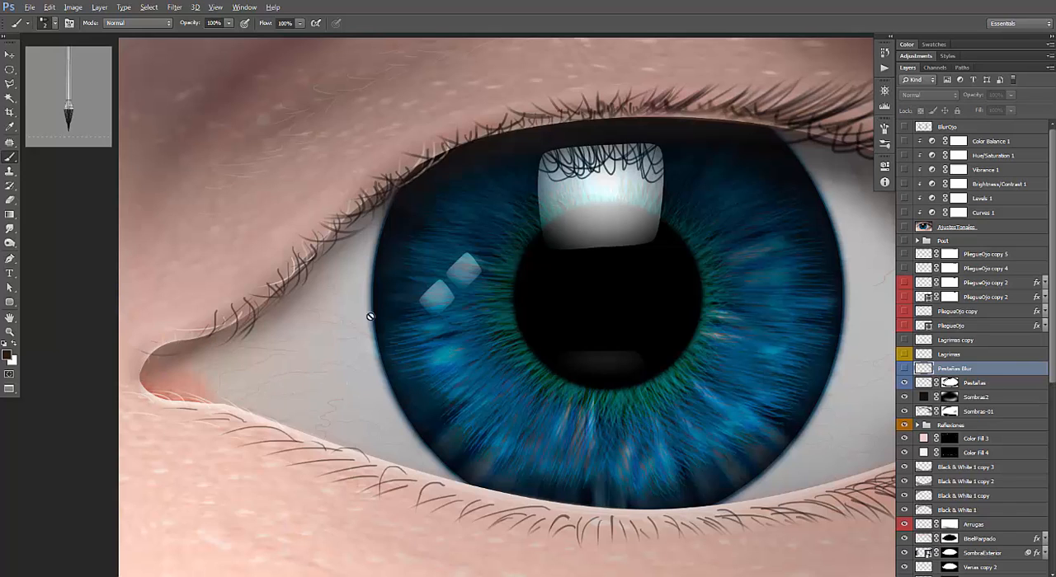
Set the foreground color to light pinkish beige #beaca5 sampled from the upper eyelid skin.
drag(388, 104, 385, 182)
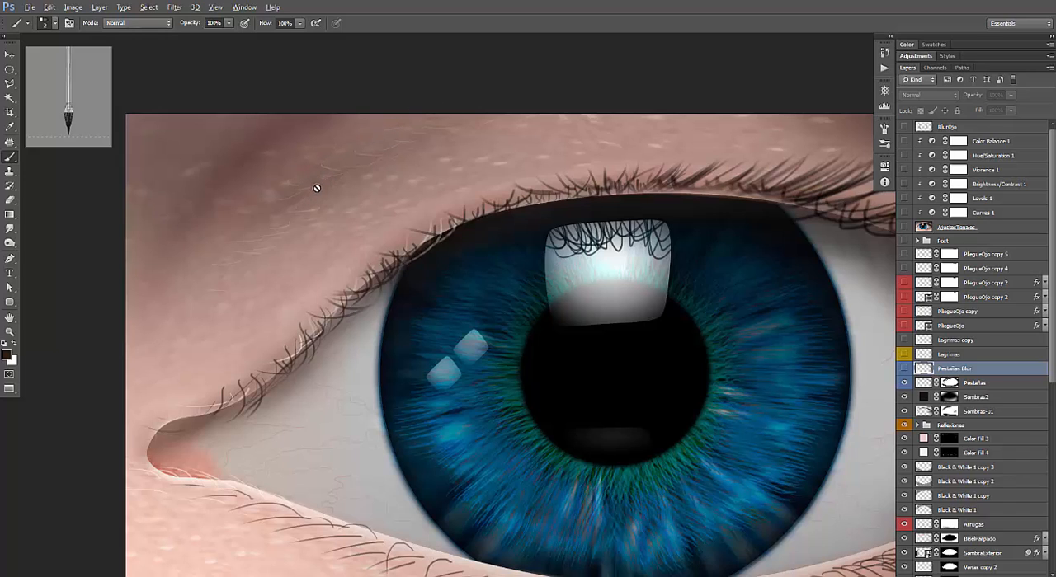
click(6, 357)
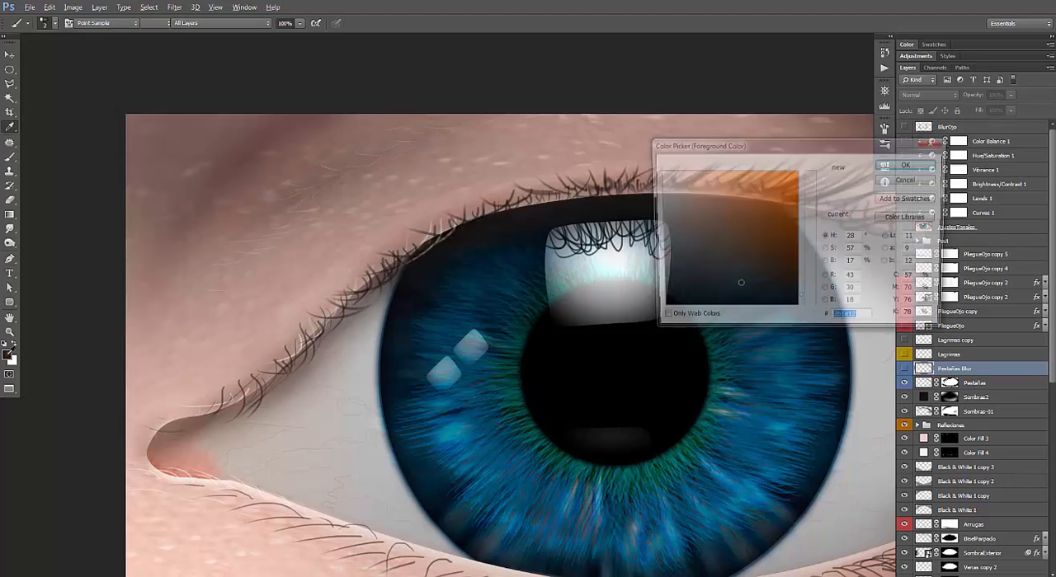
click(372, 173)
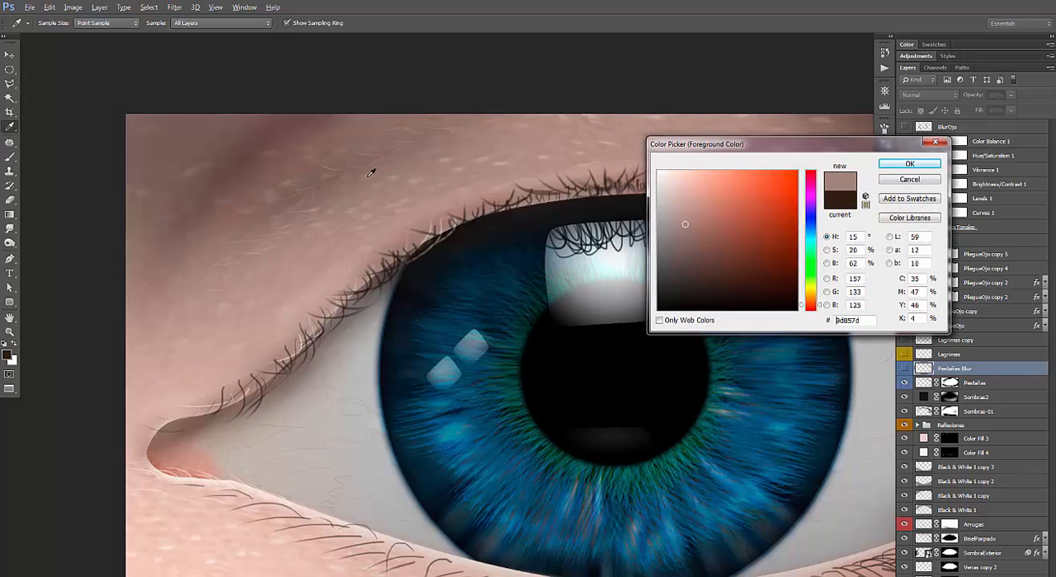
click(338, 180)
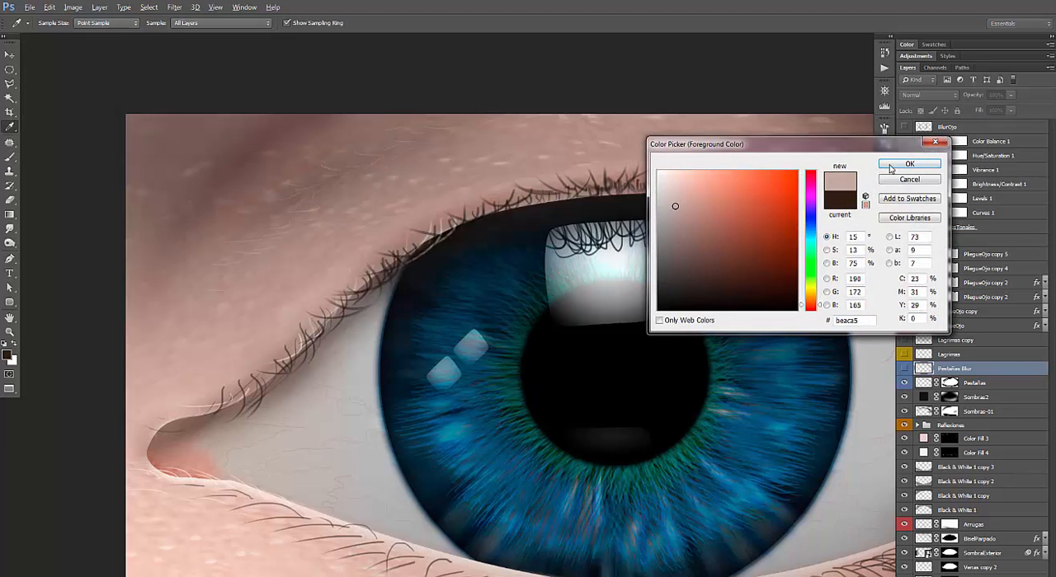
click(908, 166)
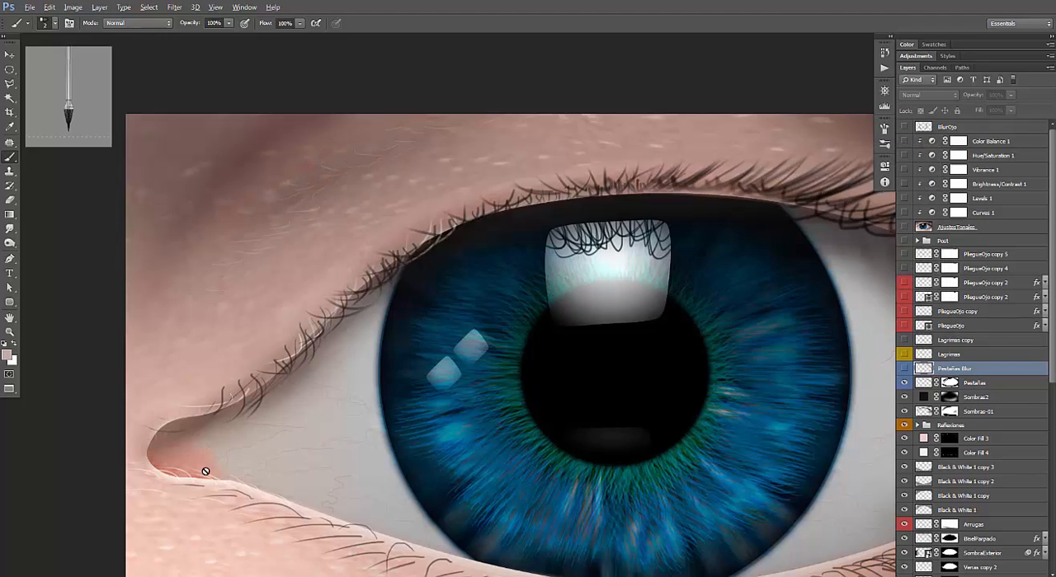
Compare the eyelashes toward the outer eye corner with the Pestañas Blur layer shown and hidden.
drag(520, 277, 394, 238)
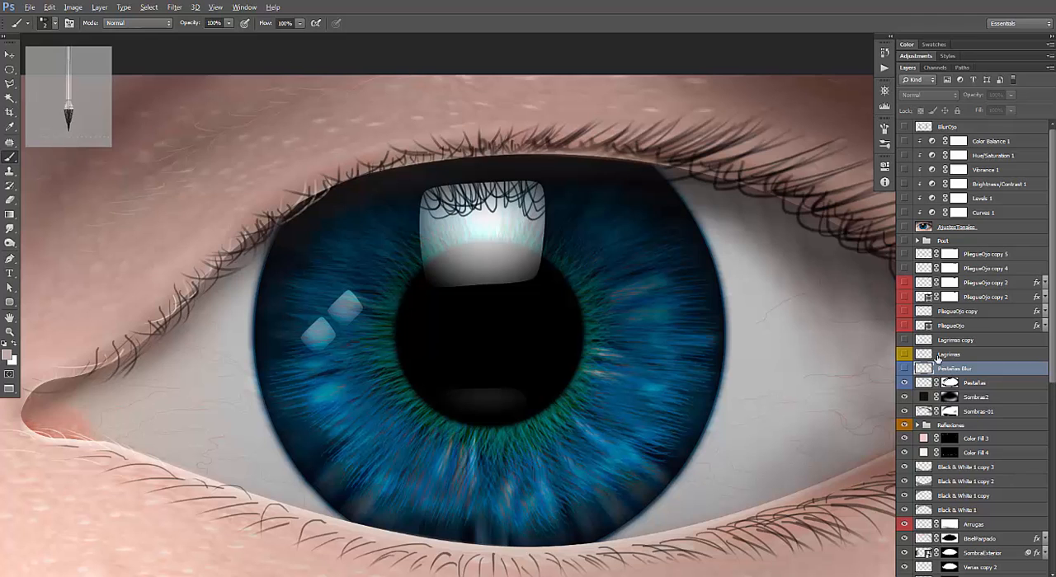
drag(651, 316, 567, 308)
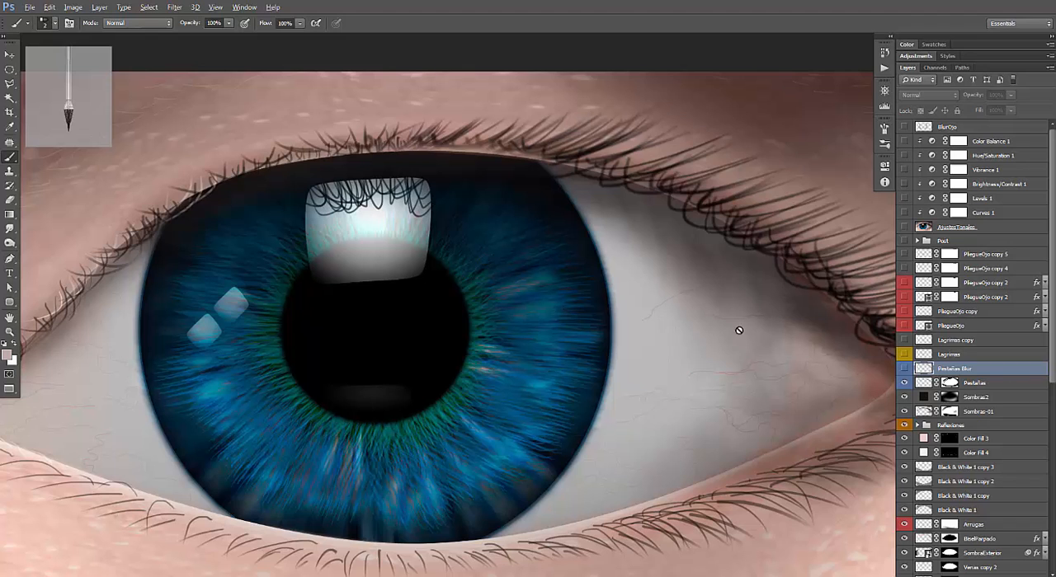
drag(795, 321, 624, 327)
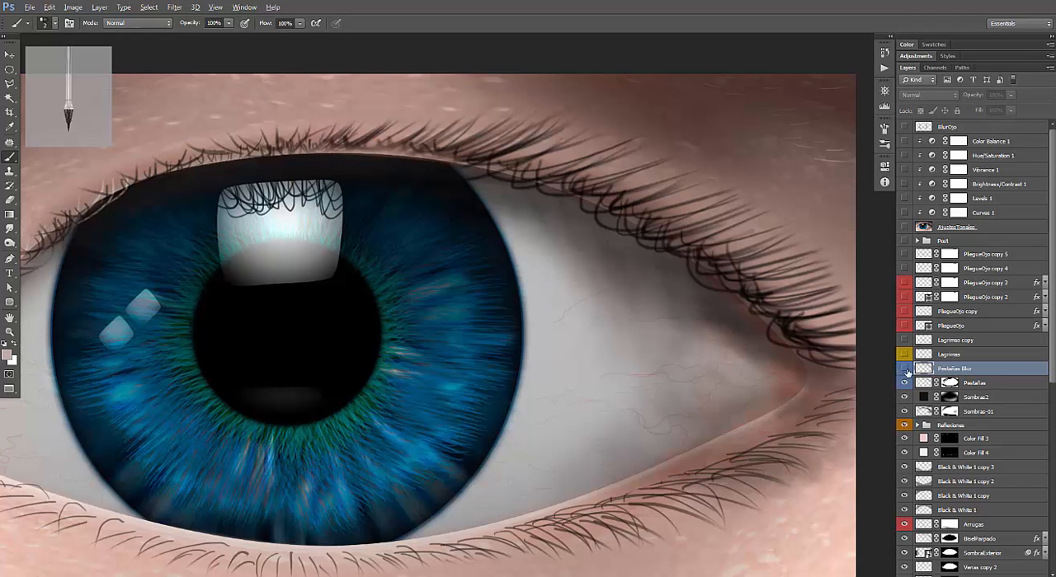
click(905, 370)
click(905, 370)
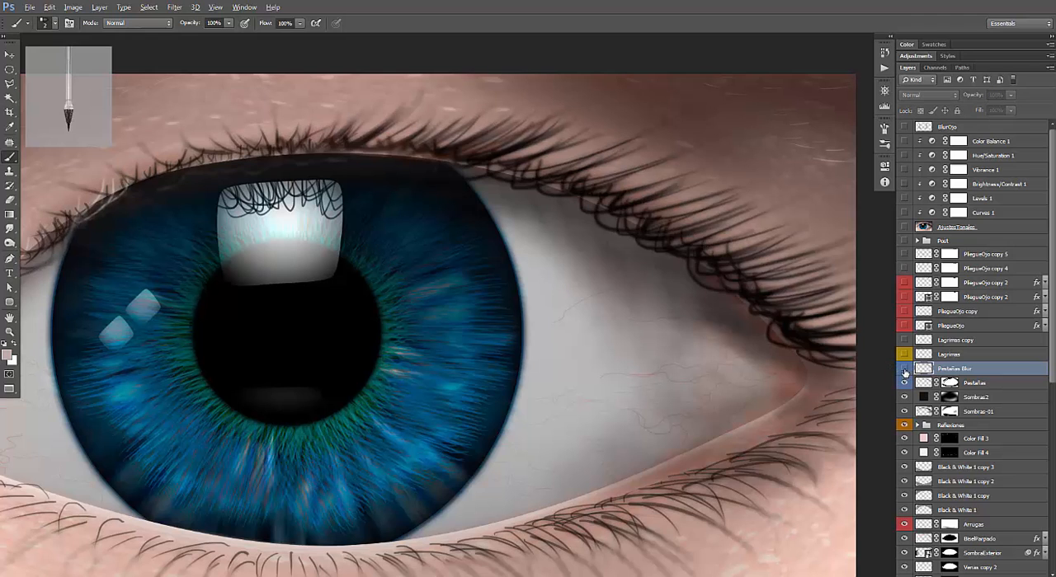
click(904, 370)
click(904, 371)
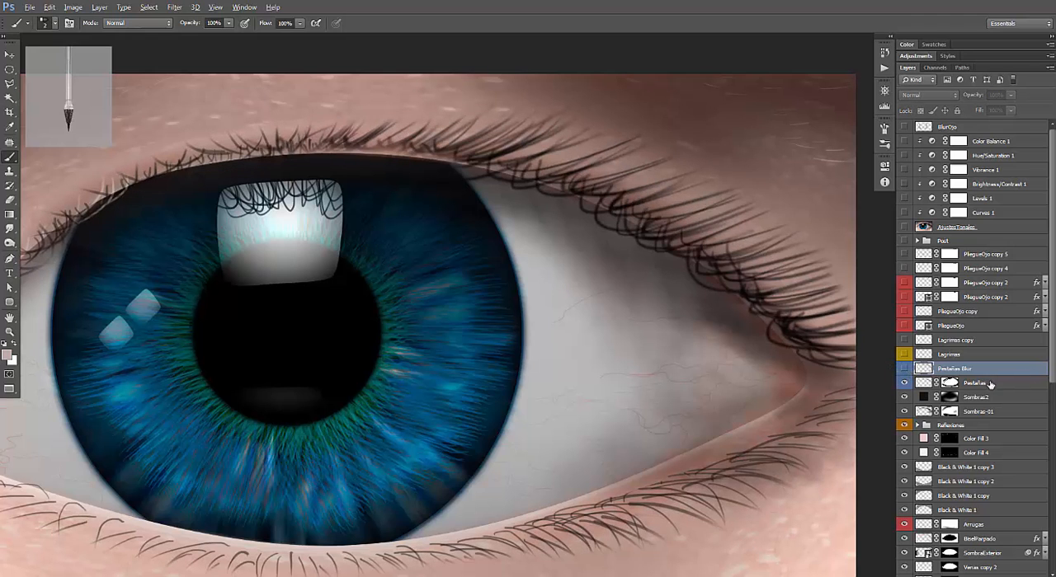
Compare the lashes with and without the Pestañas layer and duplicate that layer.
click(990, 384)
click(904, 385)
click(905, 384)
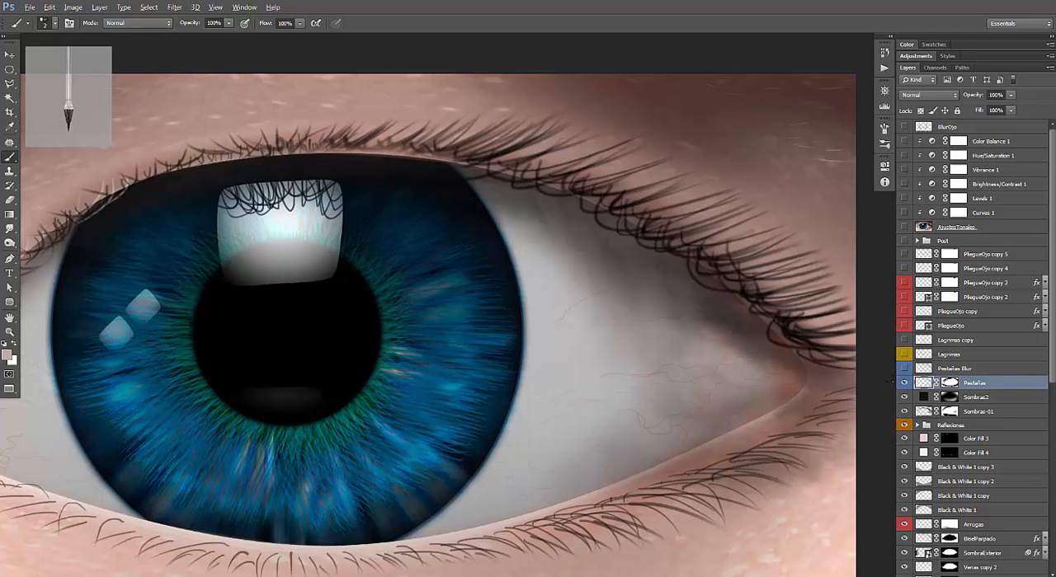
drag(1006, 386, 1025, 576)
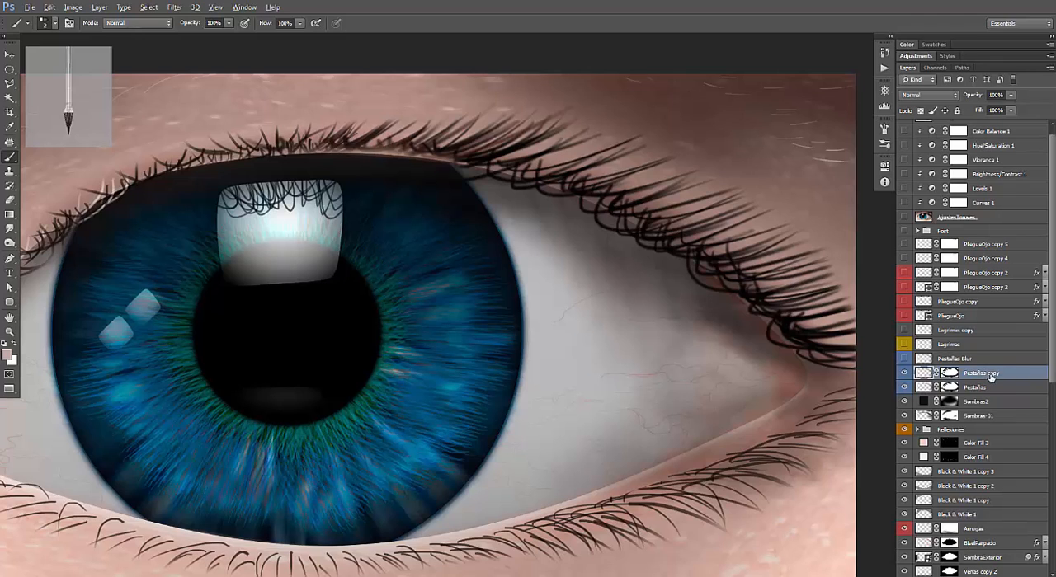
Apply a Lens Blur with a reduced radius and a hexagon iris shape to the duplicated eyelash layer.
key(alt+t)
mouse_move(246, 137)
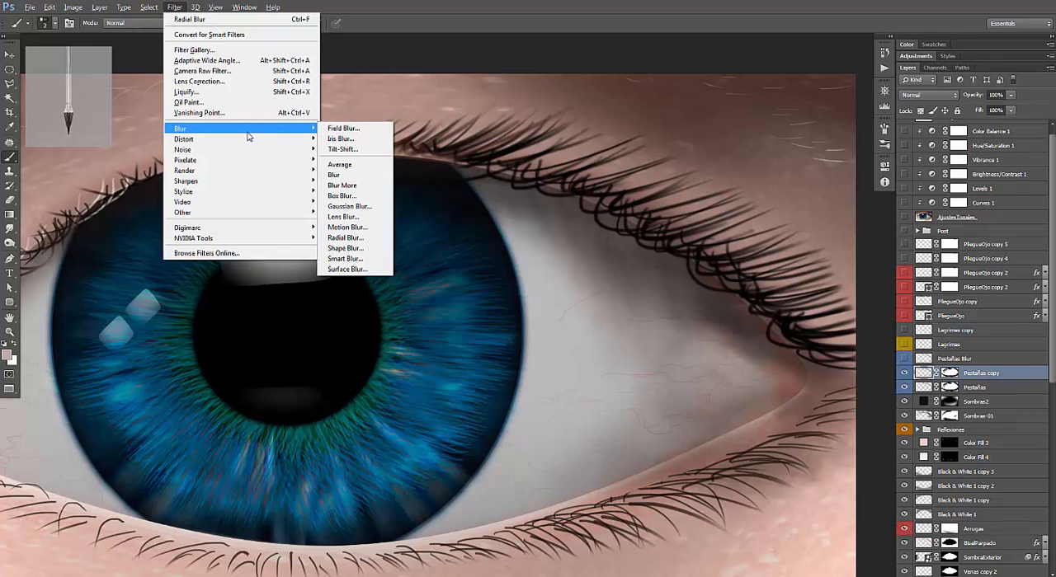
click(359, 224)
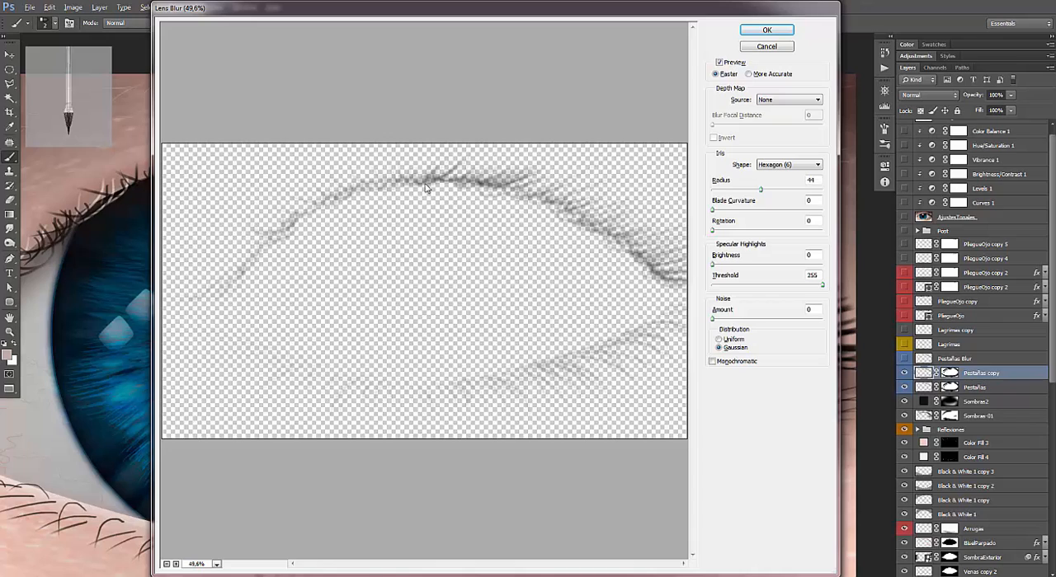
drag(760, 190, 740, 195)
click(790, 33)
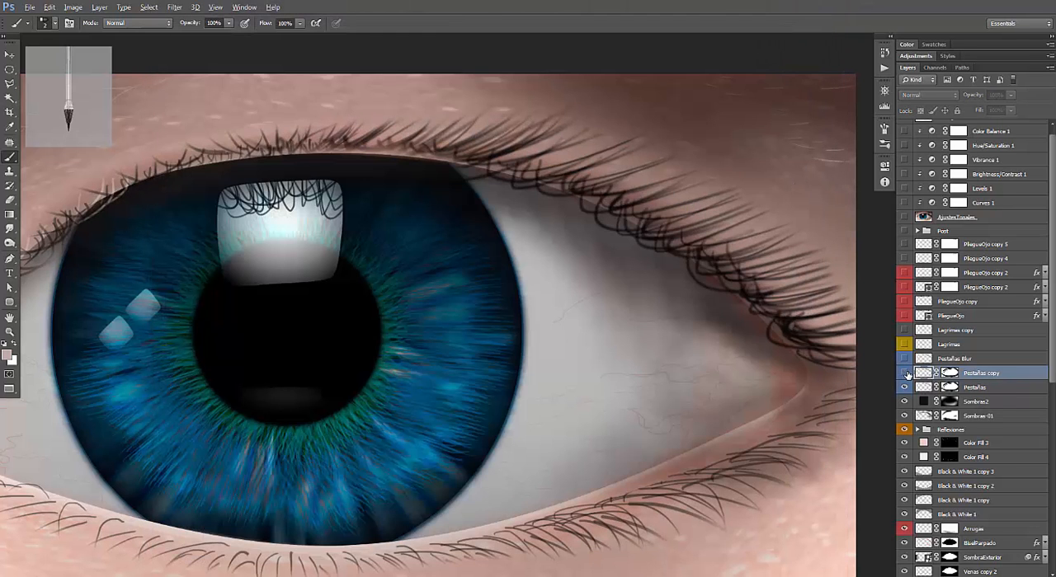
Make the Pestañas Blur layer visible to compare it with the blurred copy, and delete the Pestañas copy layer.
click(905, 375)
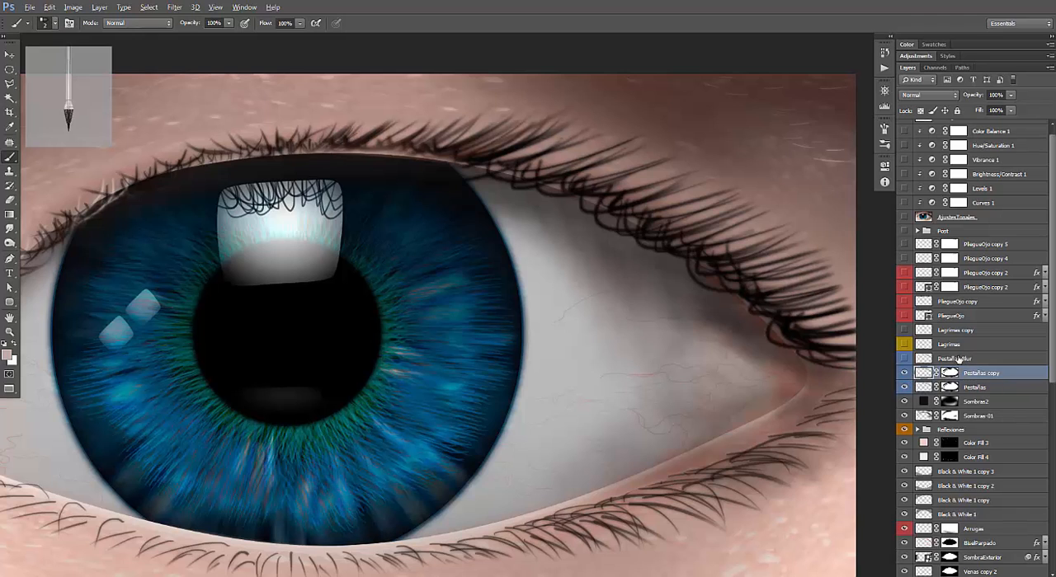
click(905, 360)
click(906, 361)
click(905, 361)
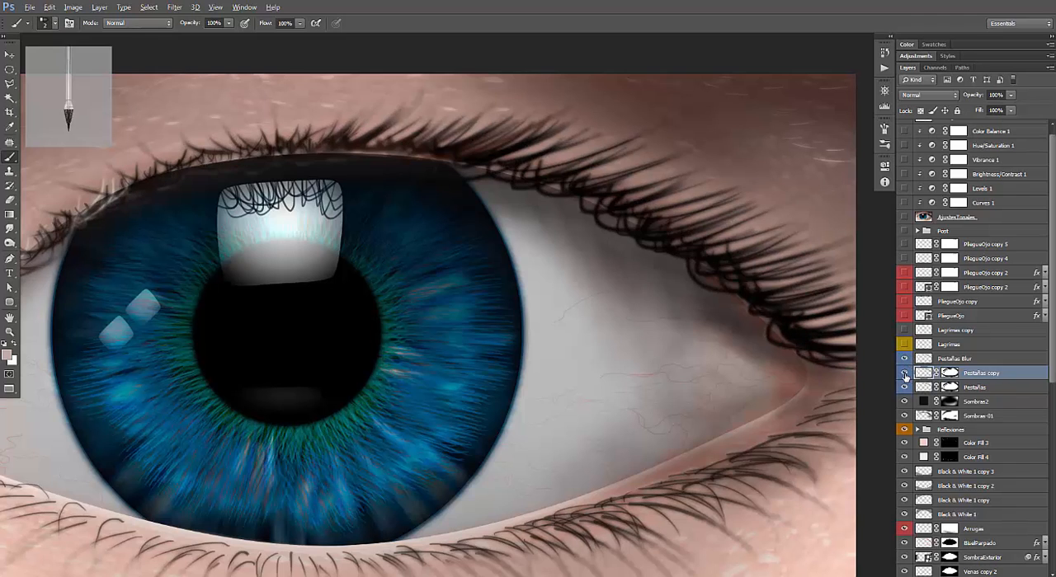
click(905, 375)
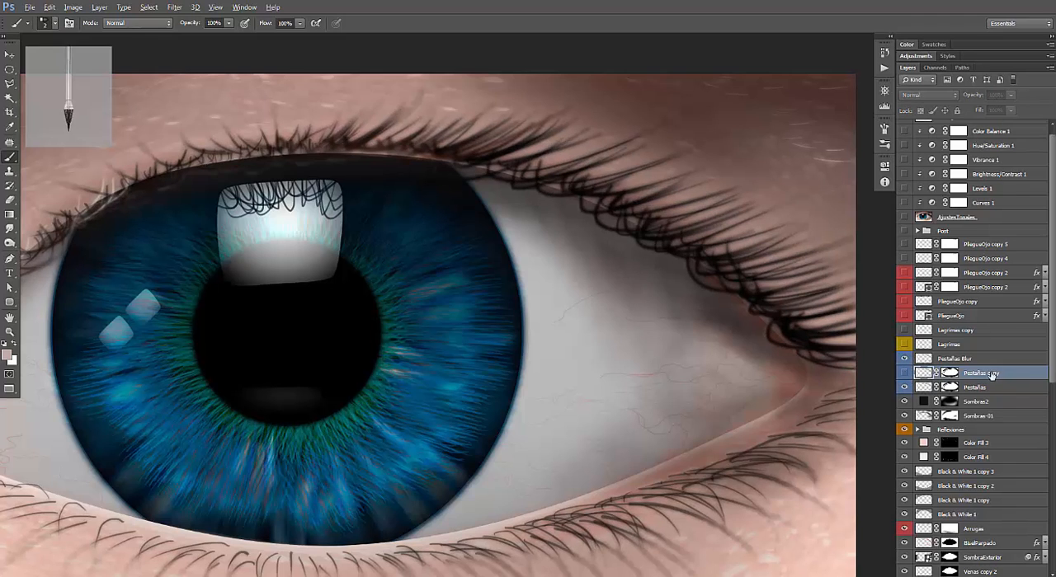
drag(992, 375, 1043, 576)
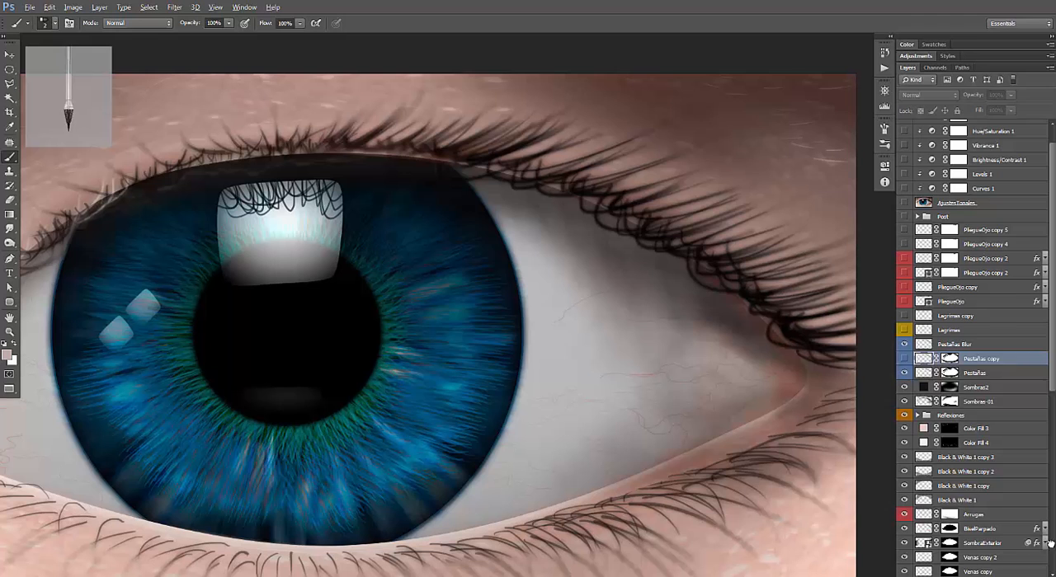
Select the Pestañas Blur layer and compare the eyelashes with it hidden and shown.
click(981, 345)
click(904, 345)
click(903, 346)
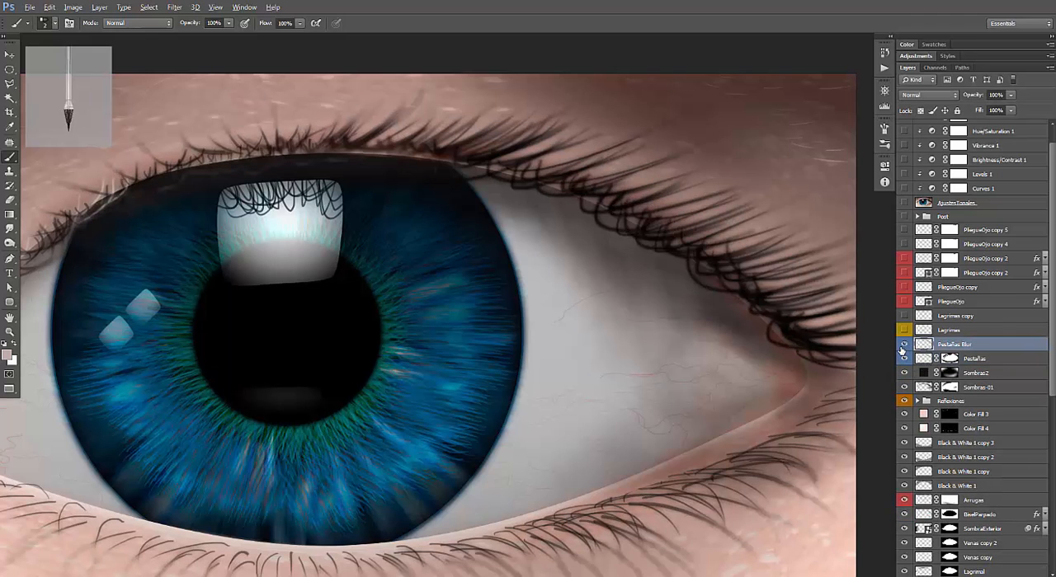
click(904, 345)
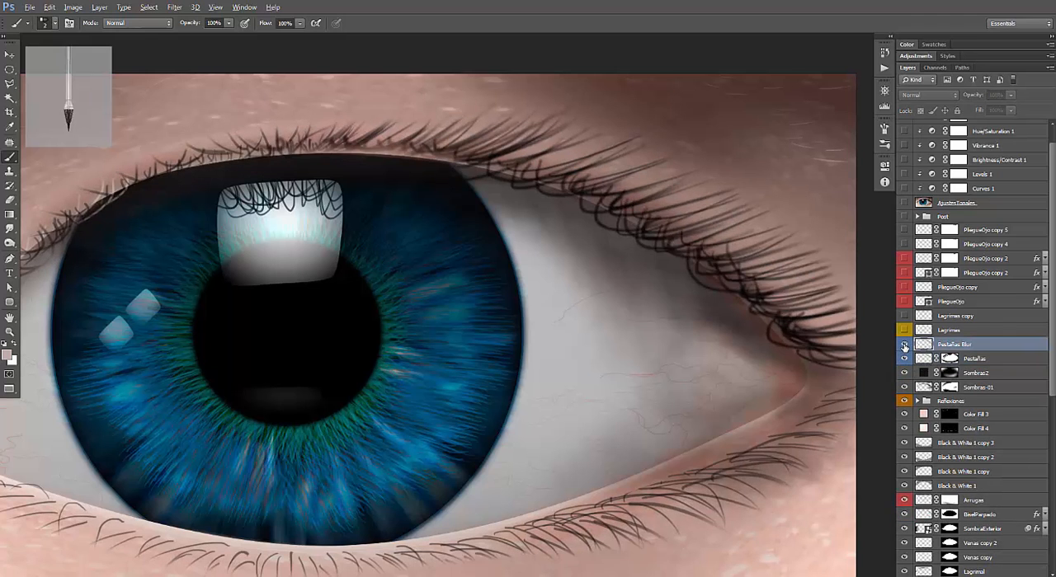
click(904, 346)
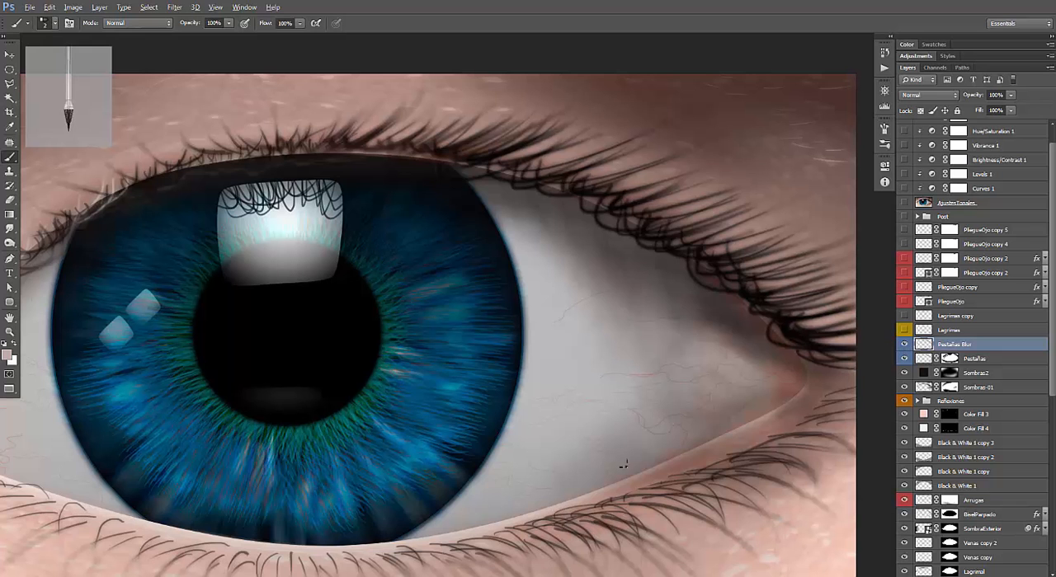
Activate the Smudge tool and inspect the softened lashes along the upper and lower eyelids.
drag(622, 465, 577, 391)
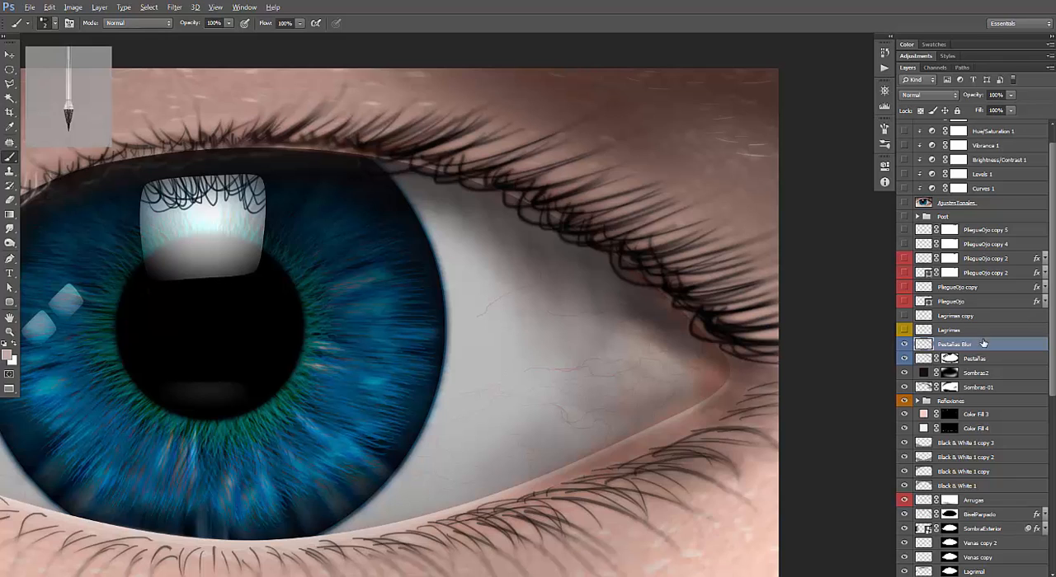
click(11, 231)
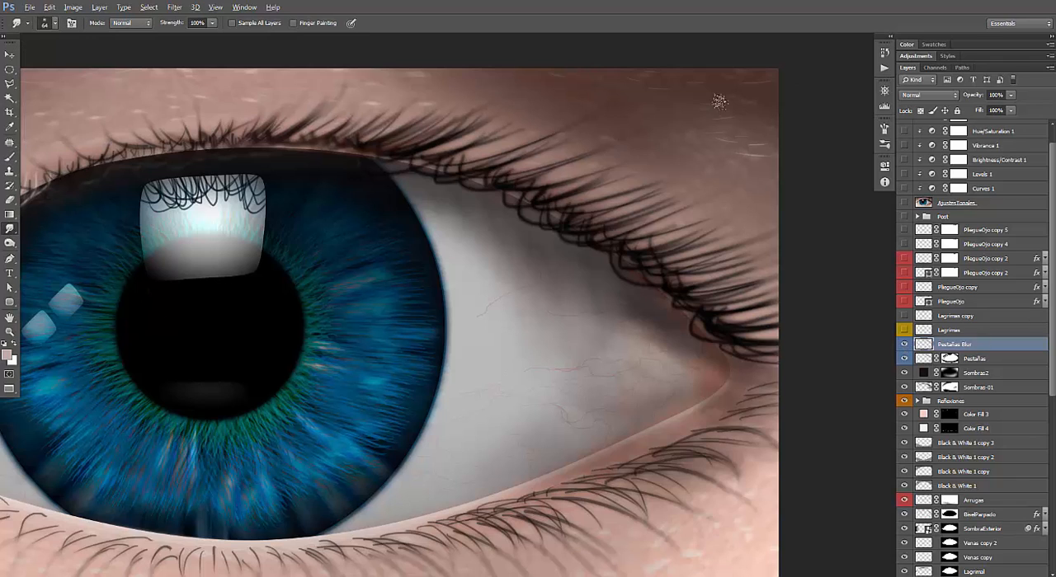
mouse_move(391, 196)
mouse_down()
mouse_move(517, 236)
mouse_move(659, 242)
mouse_up()
mouse_move(403, 217)
mouse_down()
mouse_move(566, 263)
mouse_move(492, 125)
mouse_up()
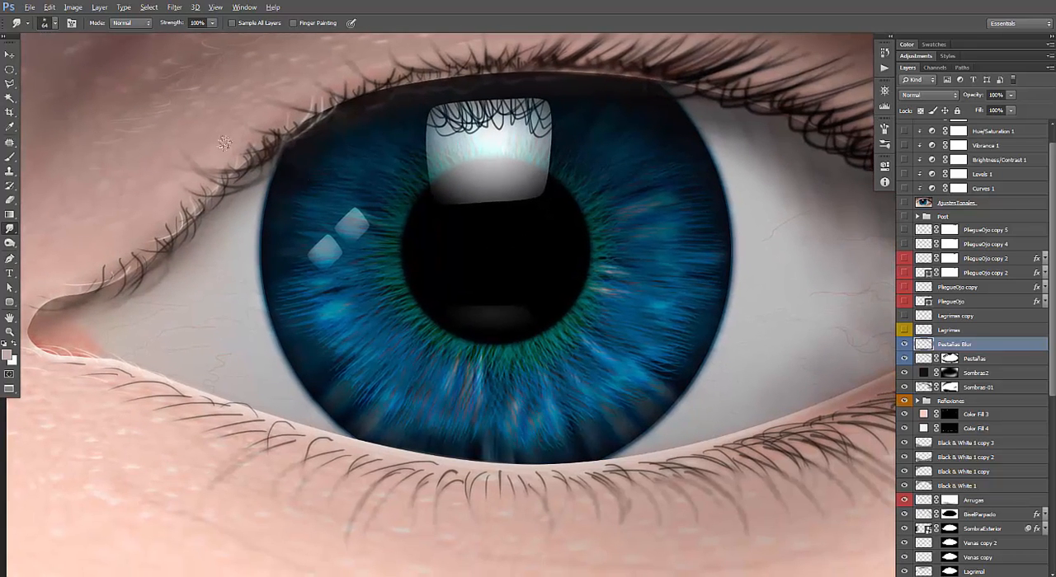
mouse_move(376, 370)
mouse_down()
mouse_move(210, 322)
mouse_move(192, 328)
mouse_up()
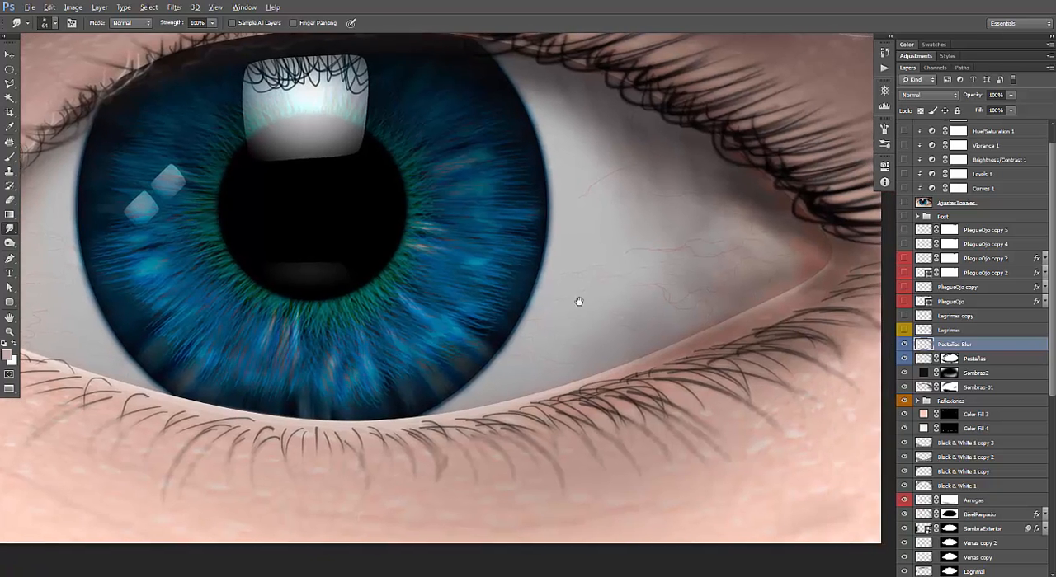
mouse_move(569, 303)
mouse_down()
mouse_move(490, 368)
mouse_move(628, 441)
mouse_move(609, 439)
mouse_up()
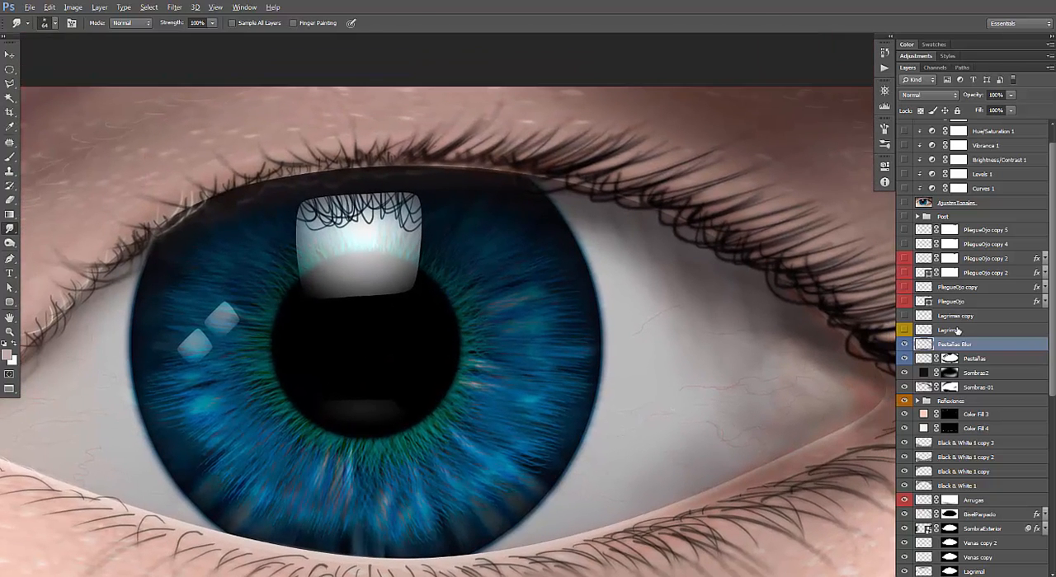
Show the Lagrimas layer and examine the tear highlights at the inner eye corner and lower lid.
click(948, 330)
click(904, 331)
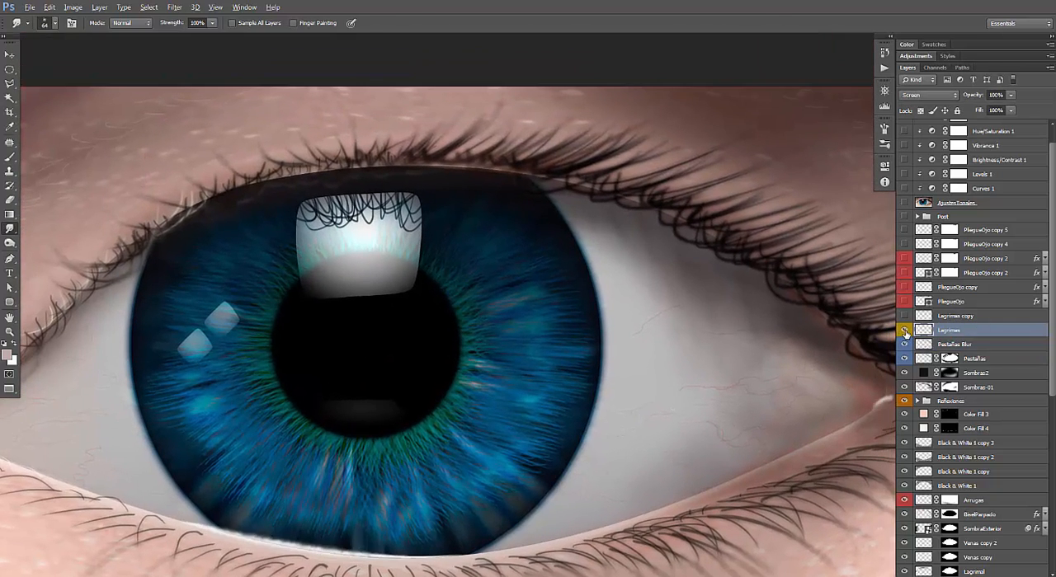
drag(348, 402, 607, 313)
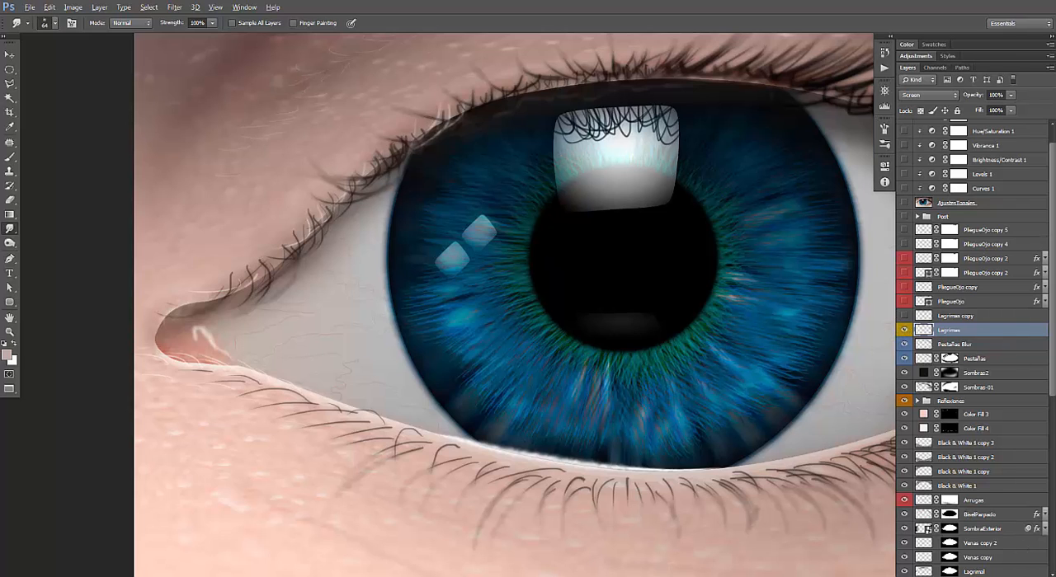
Add a new layer above Lagrimas and hide the Lagrimas layer.
key(ctrl+shift+alt+n)
click(903, 344)
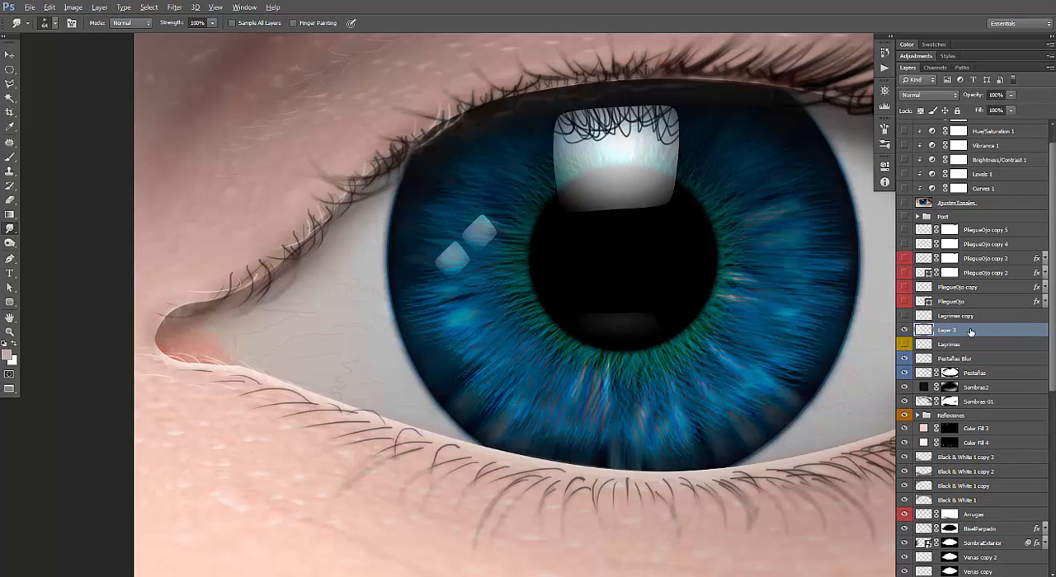
Choose the pointed bristle brush preset at 64 px for the Smudge tool and bring the outer lower eyelid into view.
mouse_move(636, 371)
mouse_down()
mouse_move(471, 338)
mouse_move(485, 334)
mouse_up()
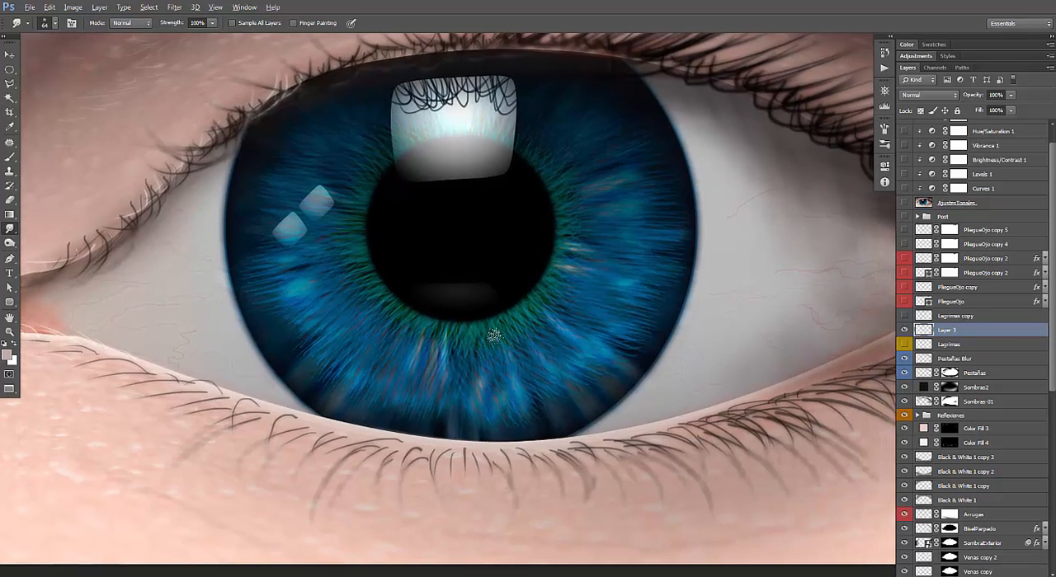
right_click(486, 334)
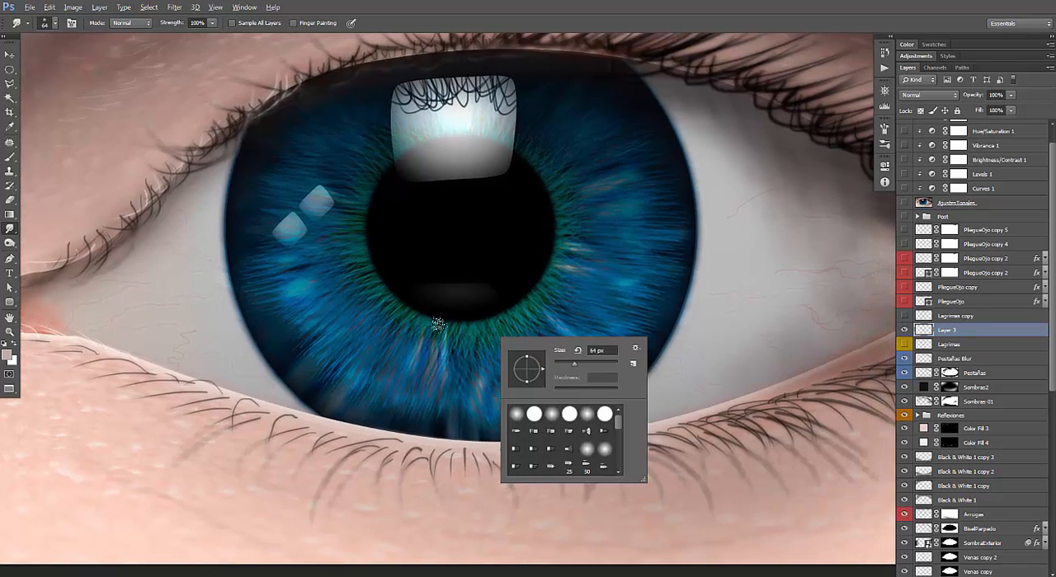
click(532, 414)
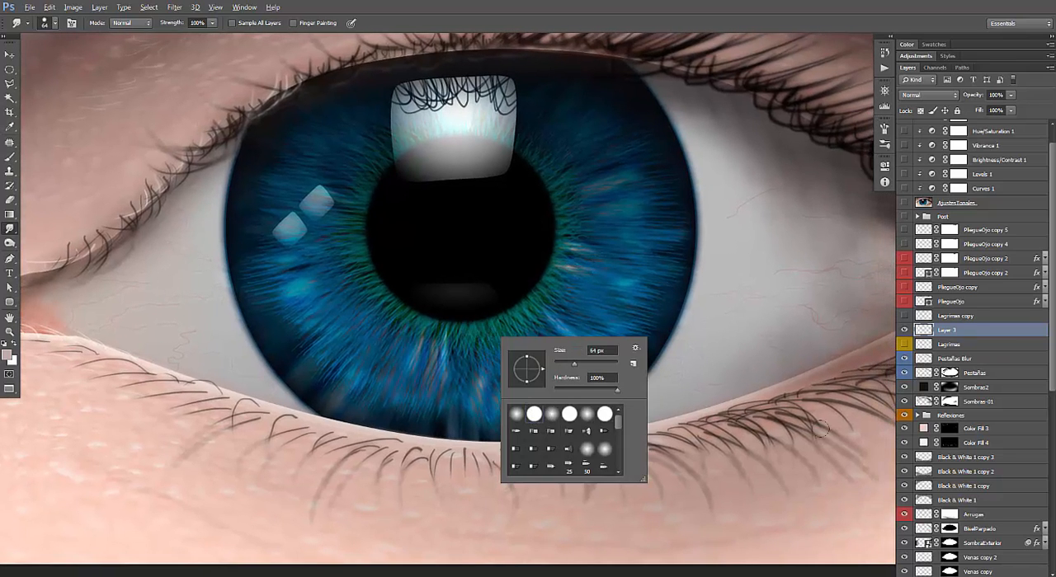
click(890, 38)
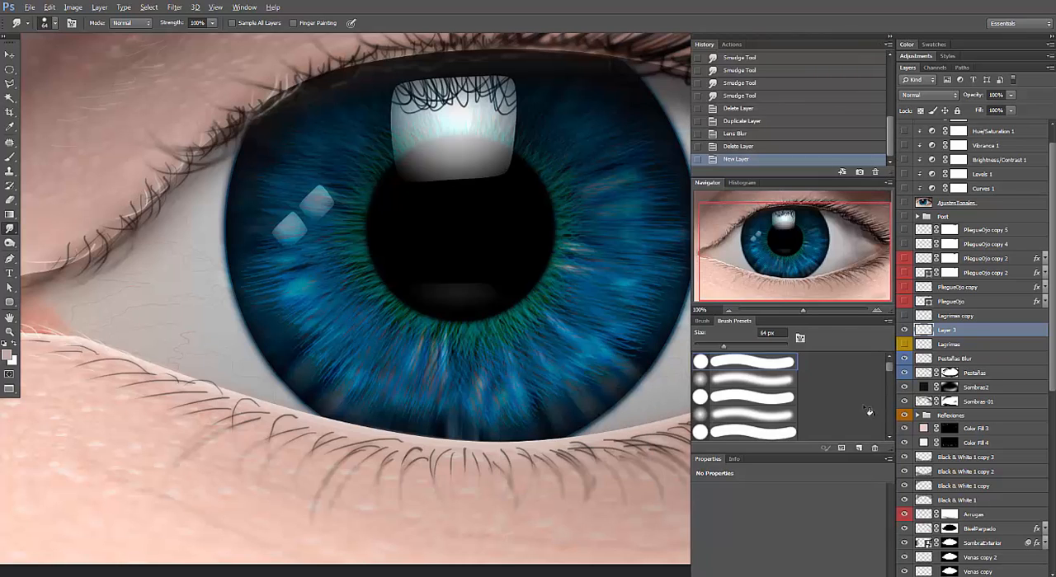
scroll(889, 371, down, 3)
click(760, 410)
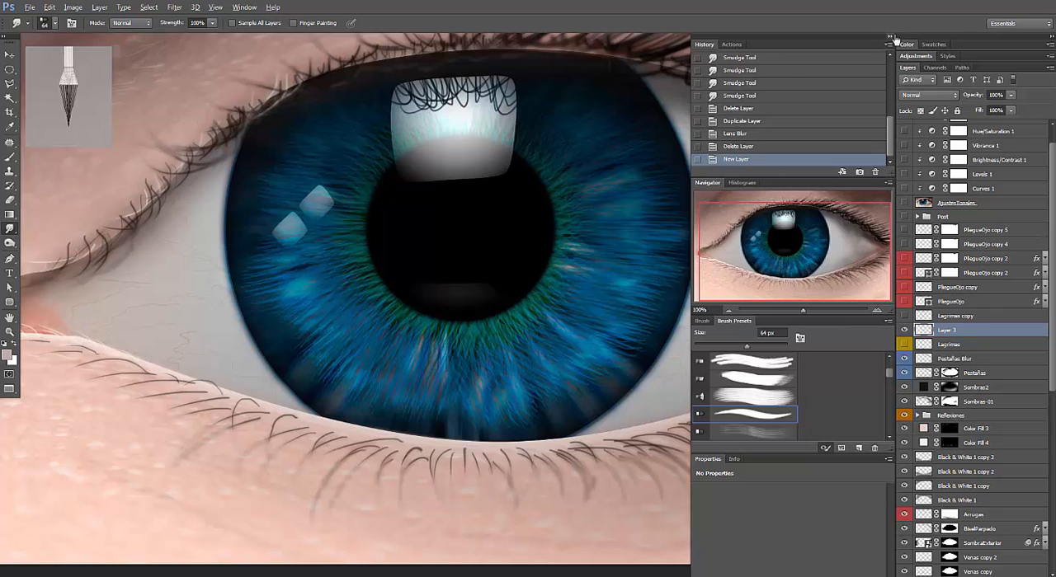
click(891, 38)
drag(671, 365, 529, 363)
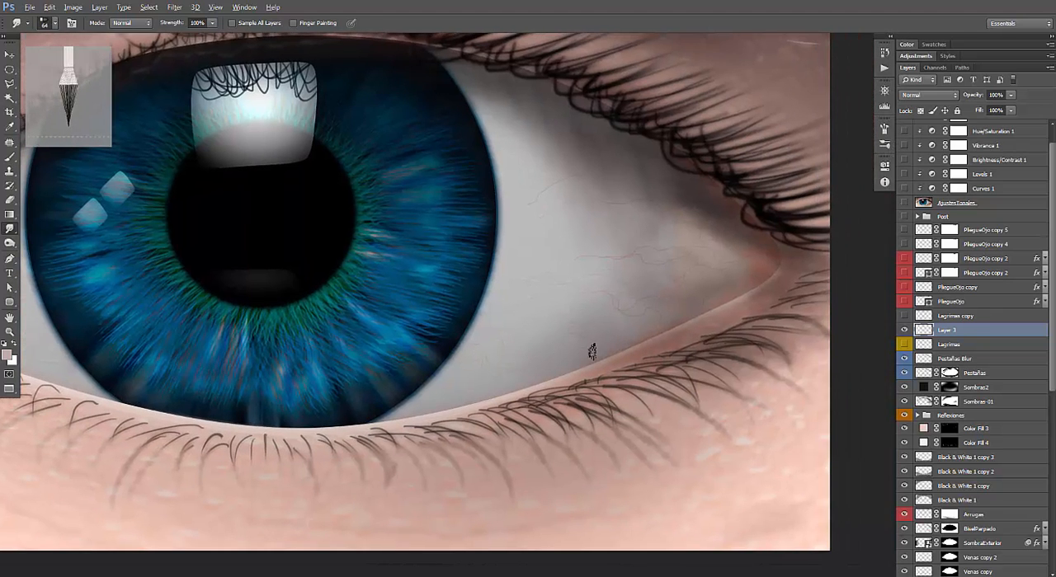
Set the Smudge tool's brush size to 13 px.
right_click(657, 377)
drag(697, 386, 672, 388)
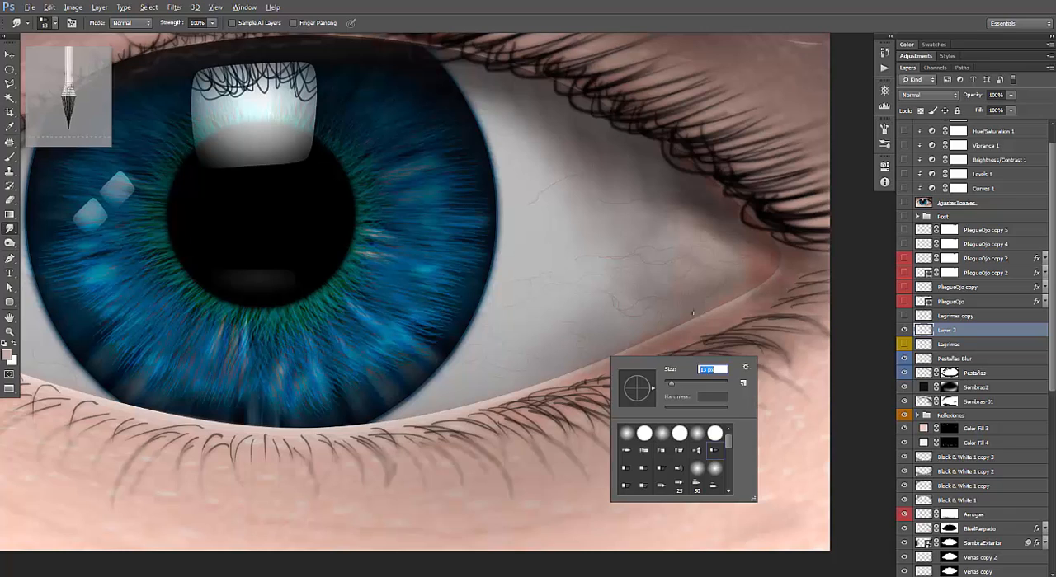
click(598, 360)
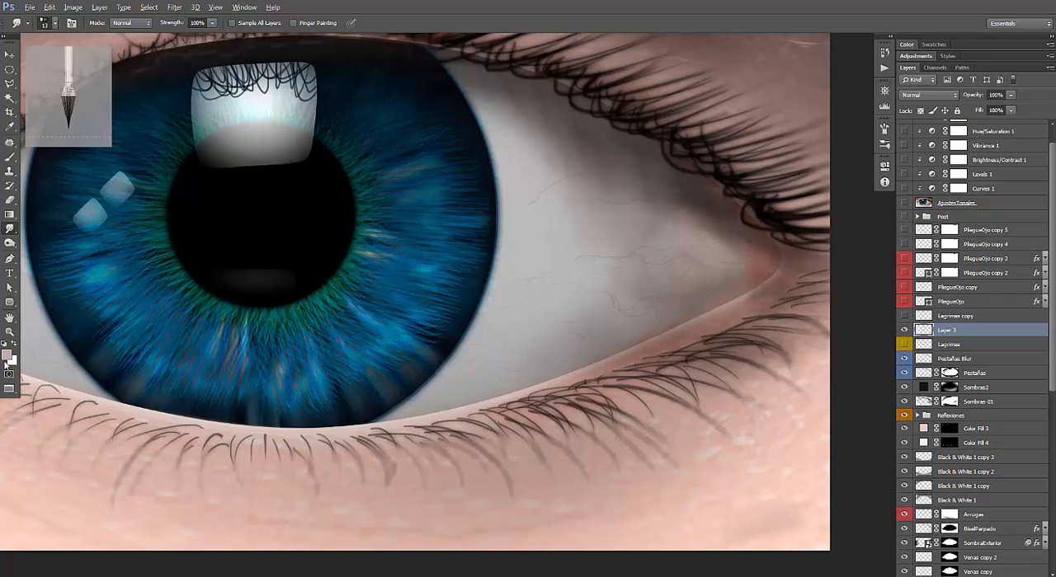
Paint thin white highlight strokes along the outer lower eyelid rim with the Brush tool, finishing on the Smudge tool.
key(x)
key(b)
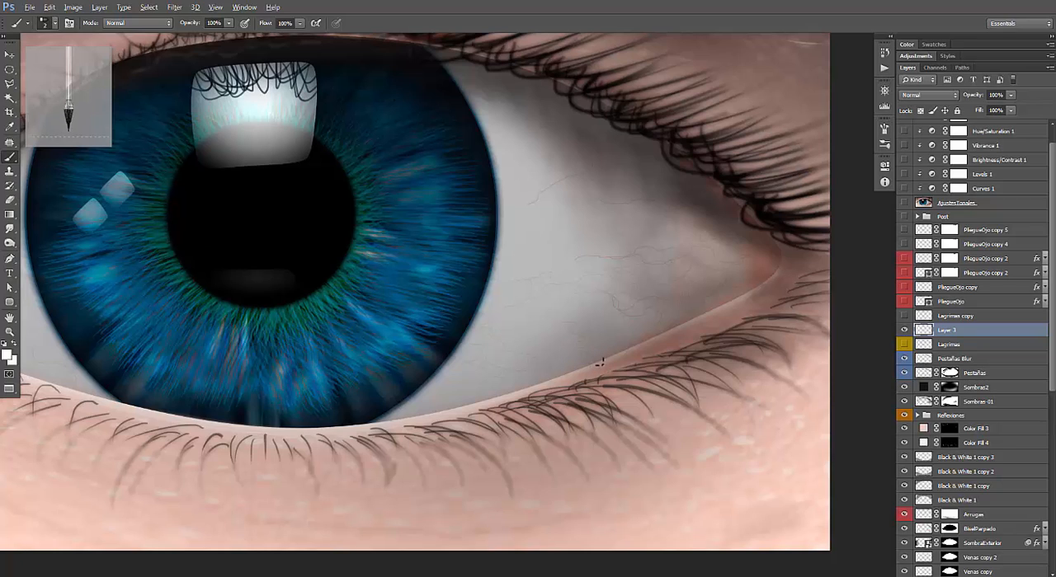
drag(602, 361, 670, 331)
mouse_move(607, 358)
mouse_down()
mouse_move(562, 380)
mouse_move(649, 339)
mouse_up()
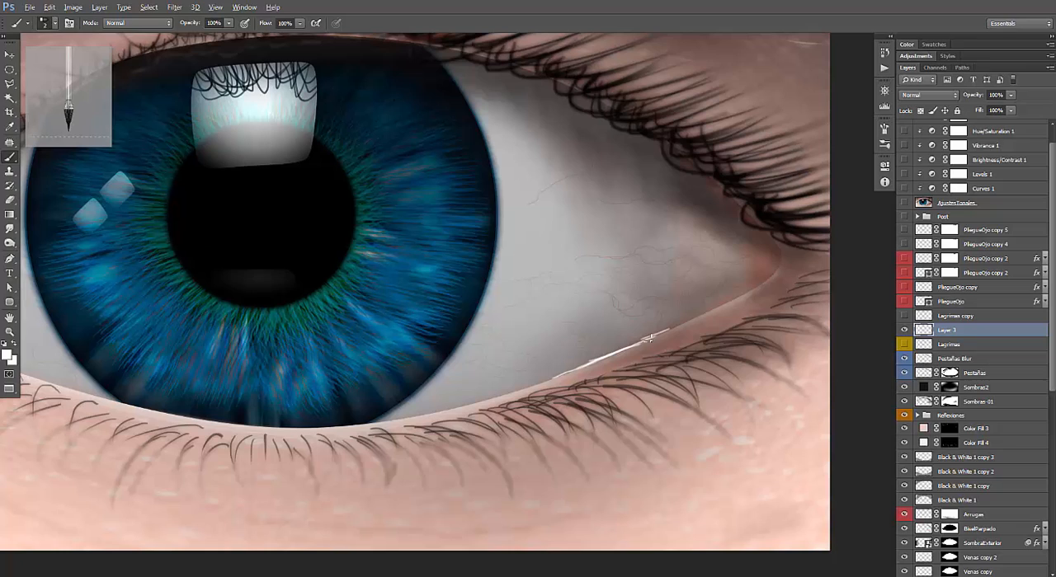
click(9, 228)
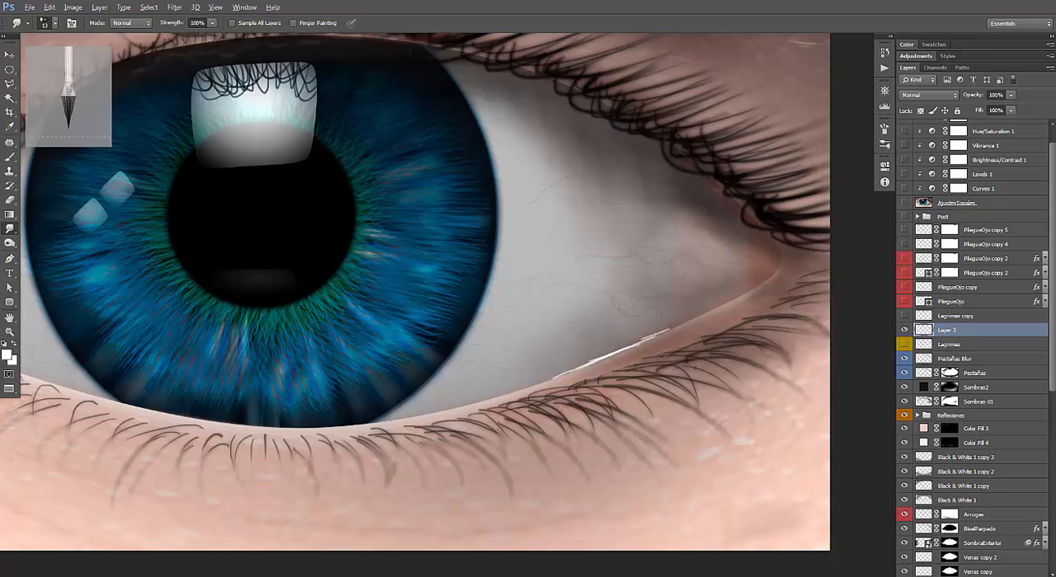
Try to smudge the white lower eyelid strokes at 100% strength.
drag(633, 348, 615, 354)
drag(604, 360, 540, 379)
key(ctrl+alt+z)
key(ctrl+alt+z)
Blend the white strokes along the lower eyelid rim with the Smudge tool, first at 33% and finally at 70% strength.
click(211, 28)
drag(211, 37, 174, 37)
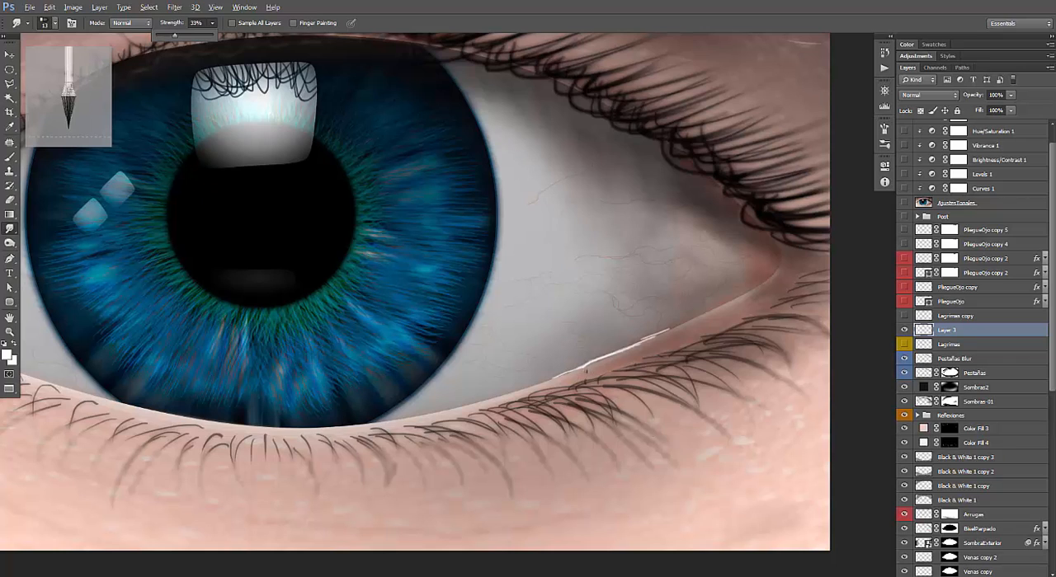
click(587, 370)
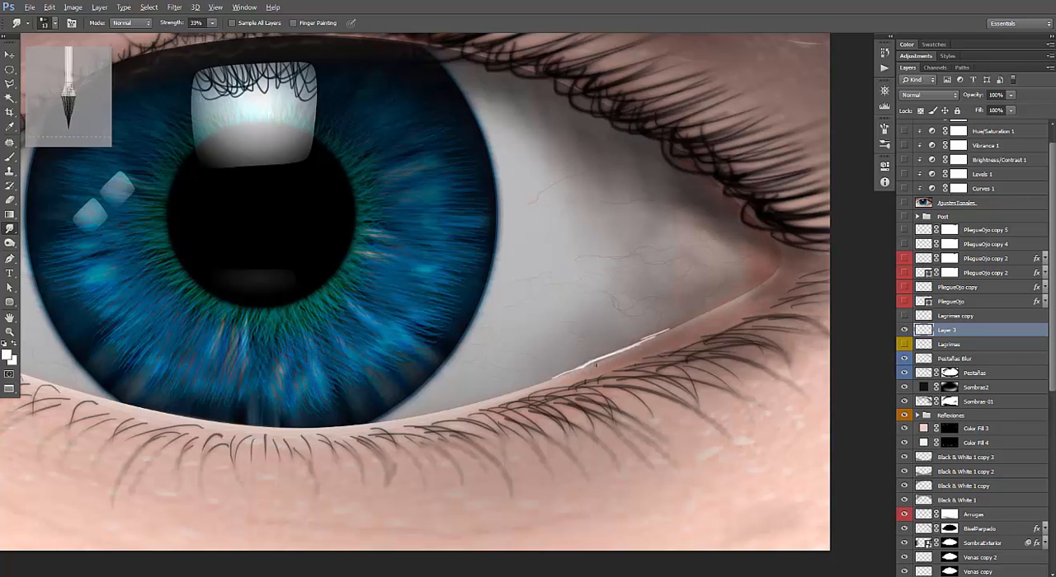
click(211, 27)
drag(213, 37, 237, 38)
click(582, 366)
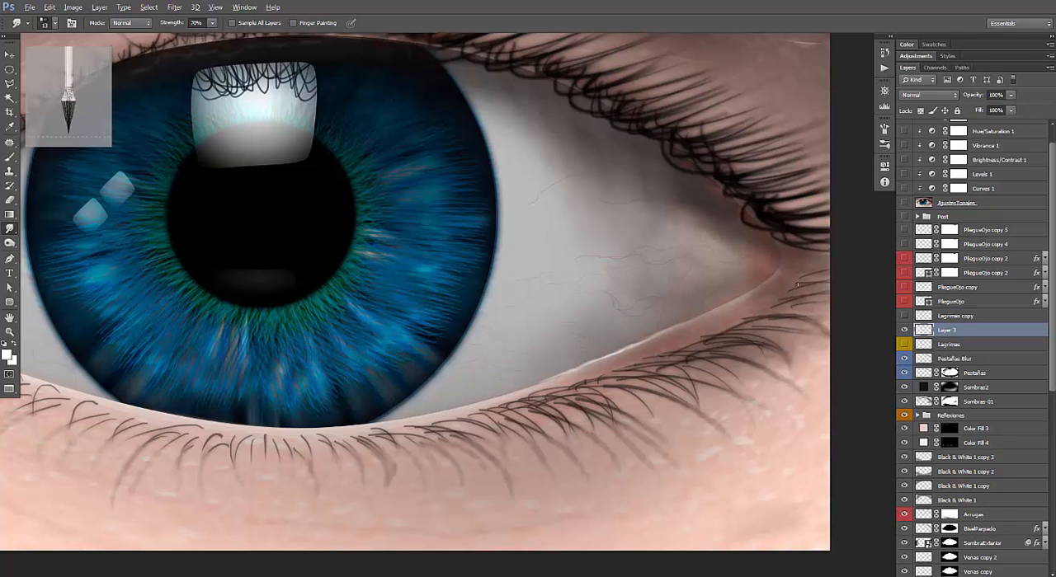
Apply the Blur More filter to Layer 3 and set its blend mode to Screen.
key(alt+t)
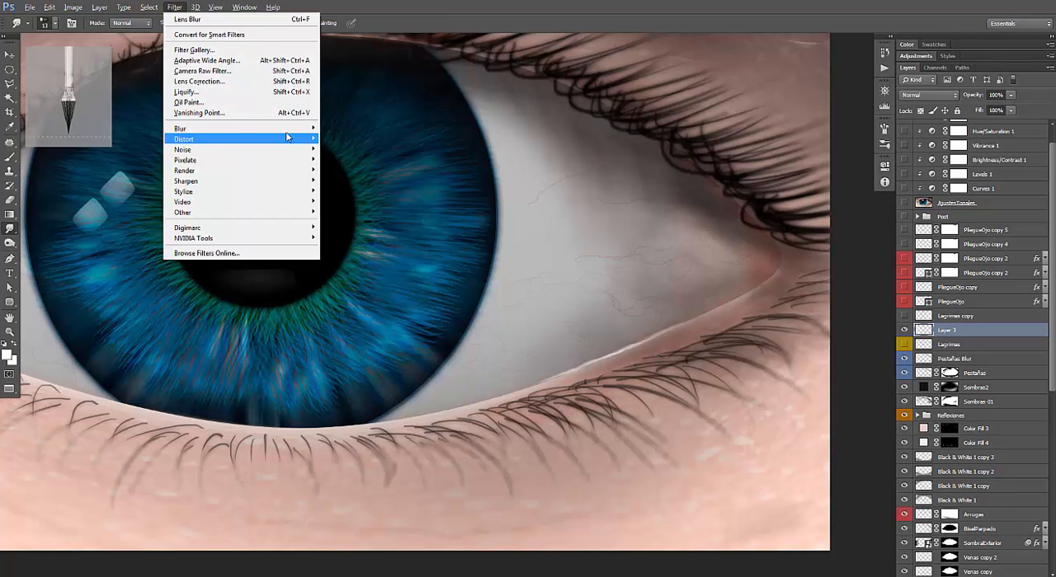
mouse_move(293, 132)
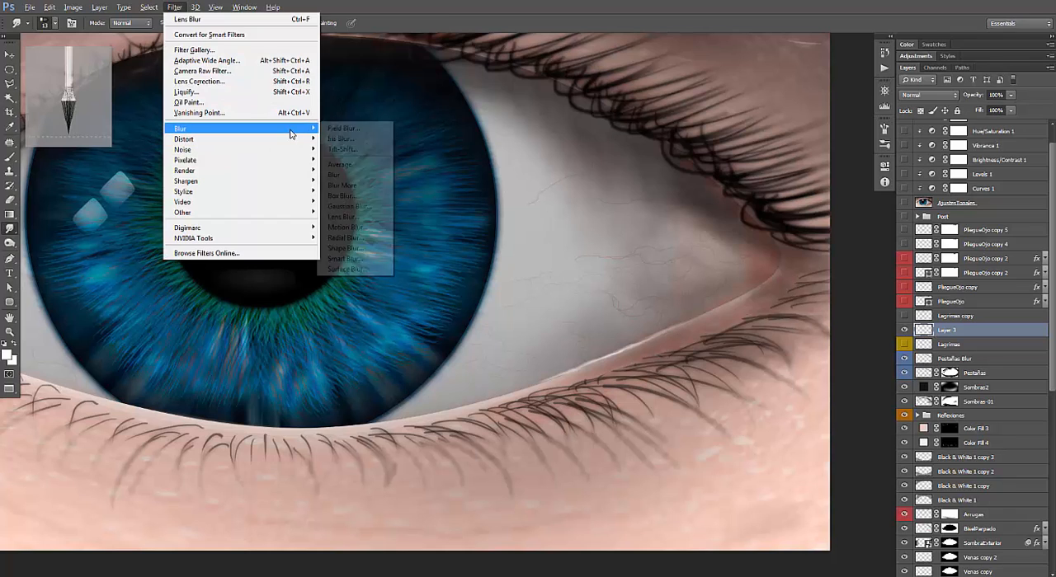
click(355, 185)
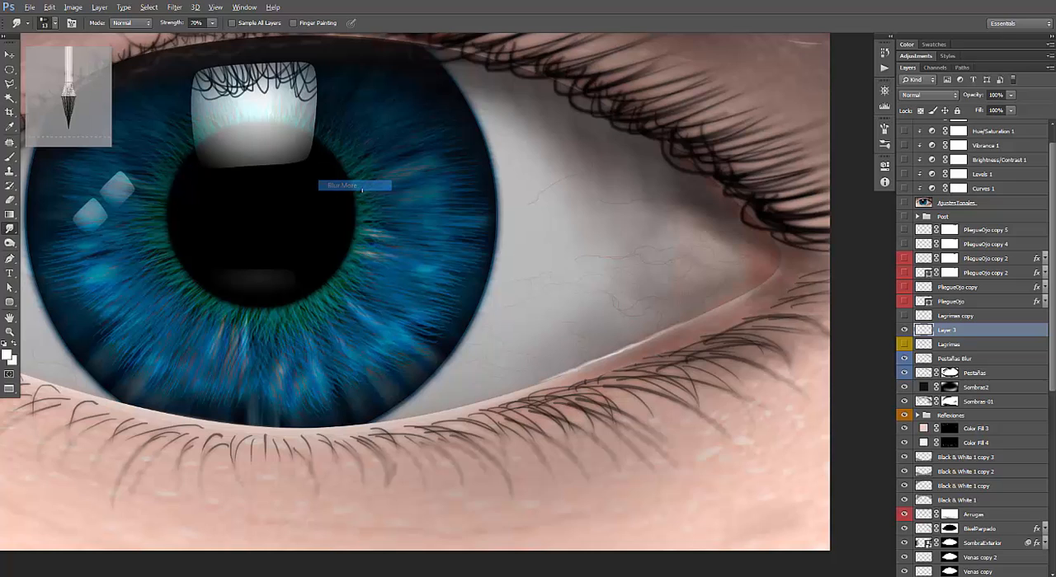
click(908, 330)
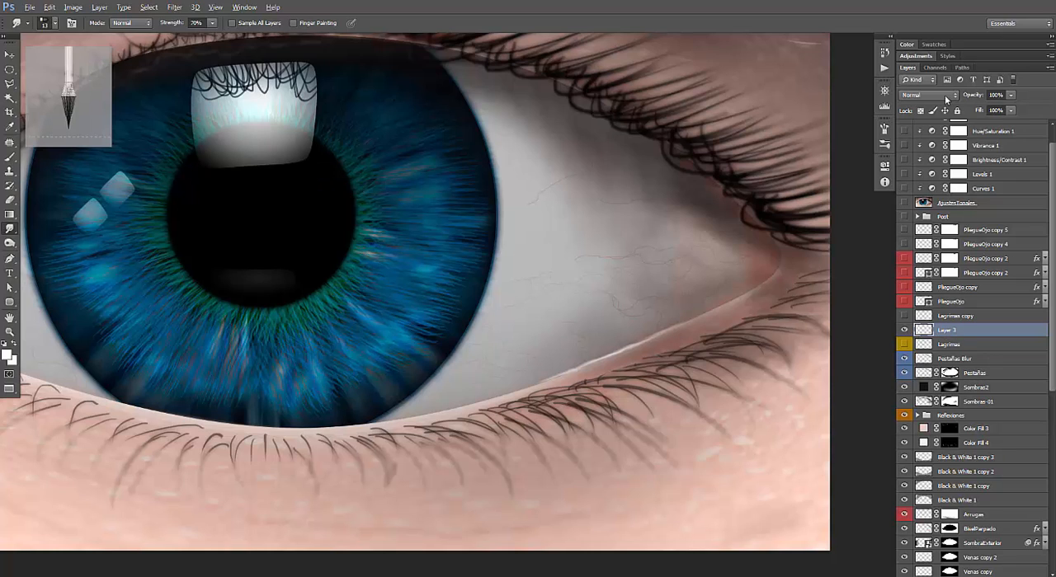
click(946, 95)
click(926, 197)
Show the Lagrimas and Lagrimas copy layers, compare them with Layer 3 hidden and shown, and examine the tear highlights across the eye.
click(904, 345)
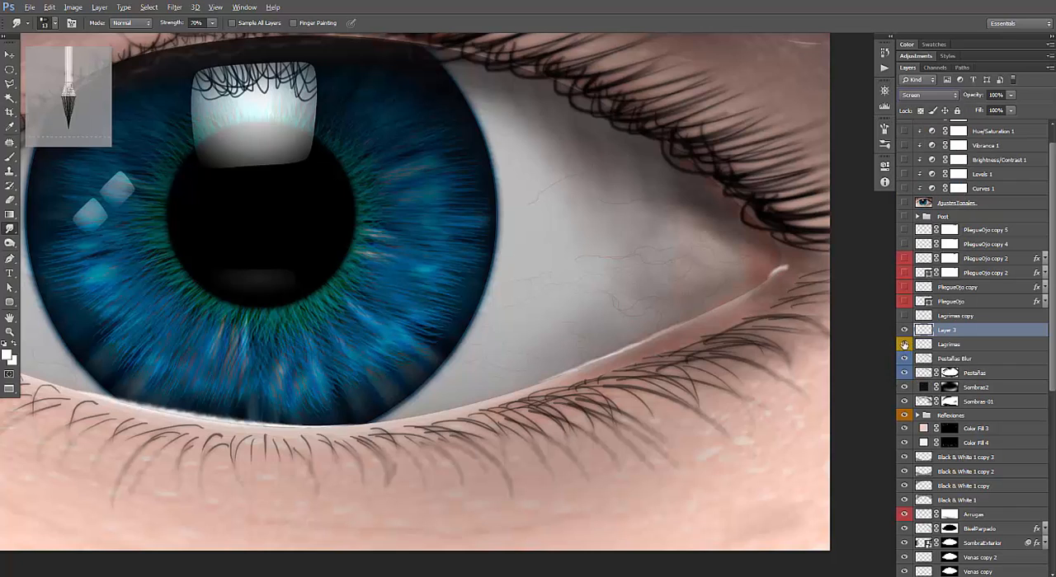
click(904, 331)
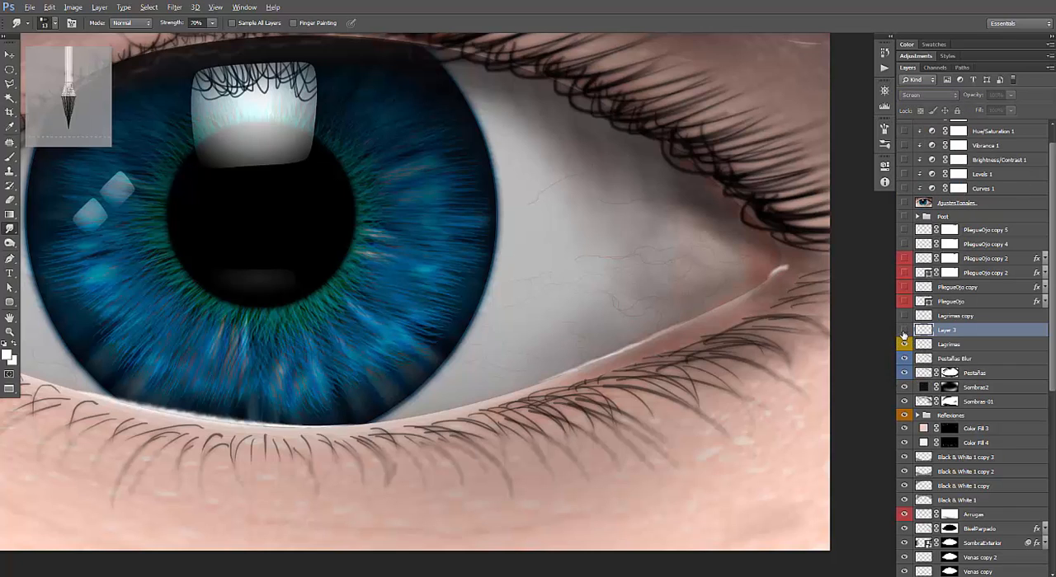
click(904, 331)
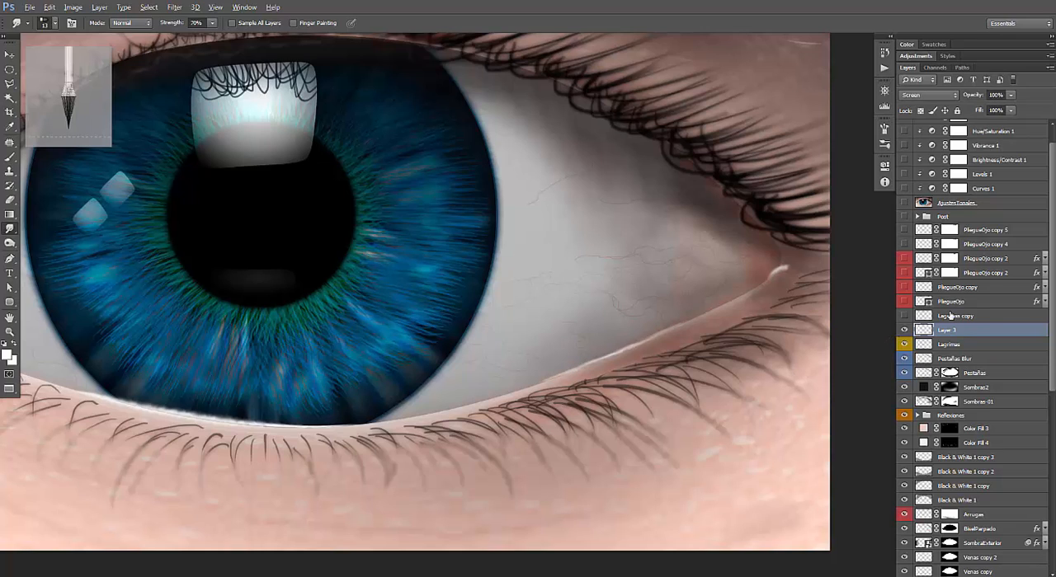
click(965, 317)
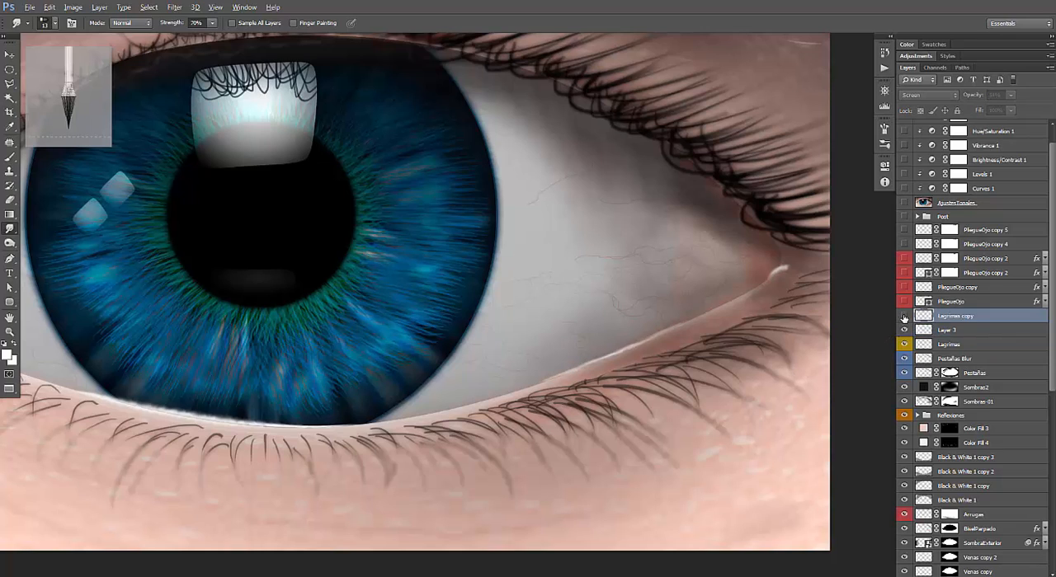
click(904, 317)
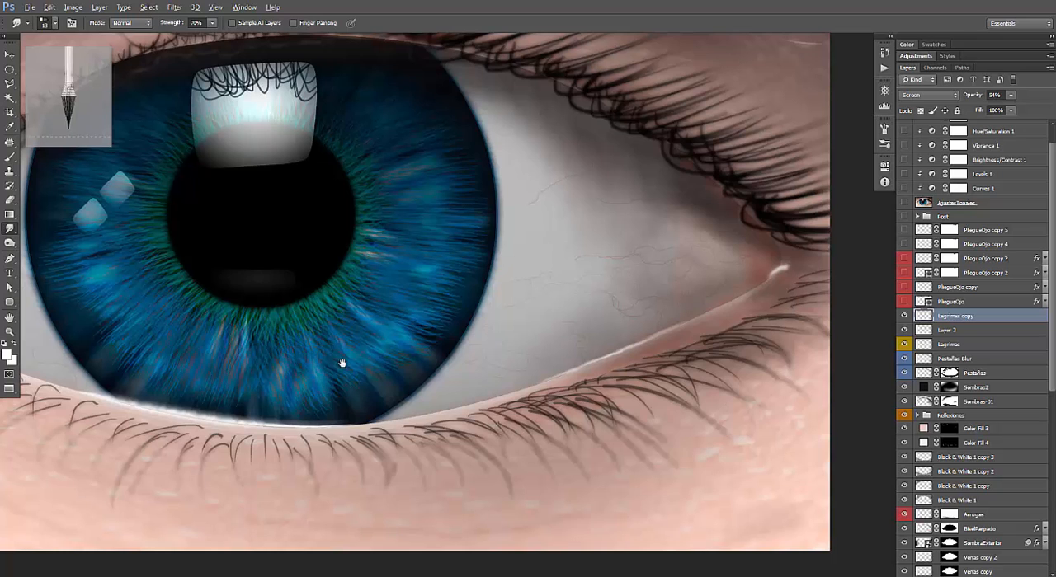
mouse_move(364, 336)
mouse_down()
mouse_move(622, 364)
mouse_move(596, 380)
mouse_up()
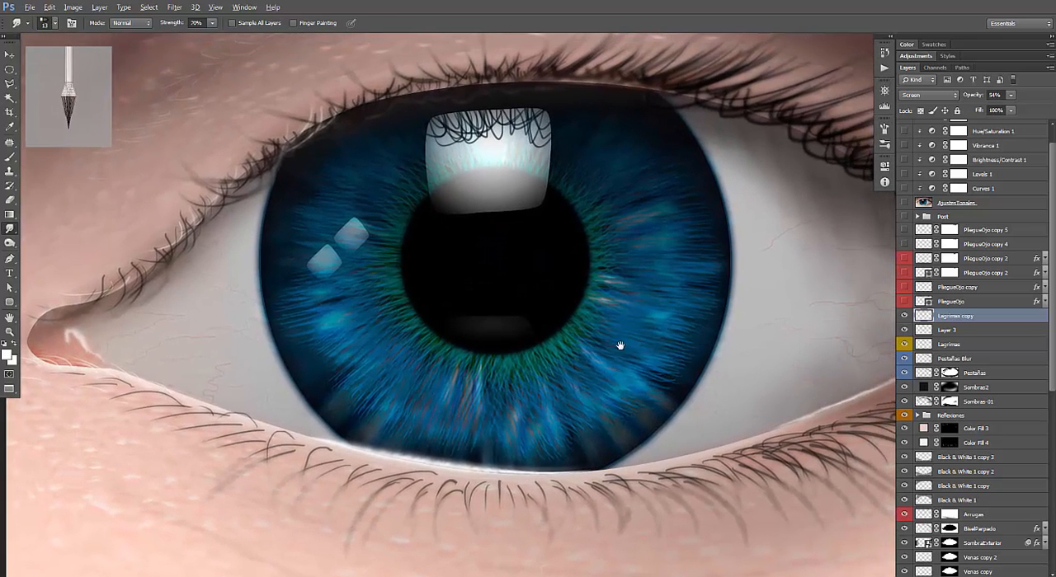
drag(620, 345, 564, 356)
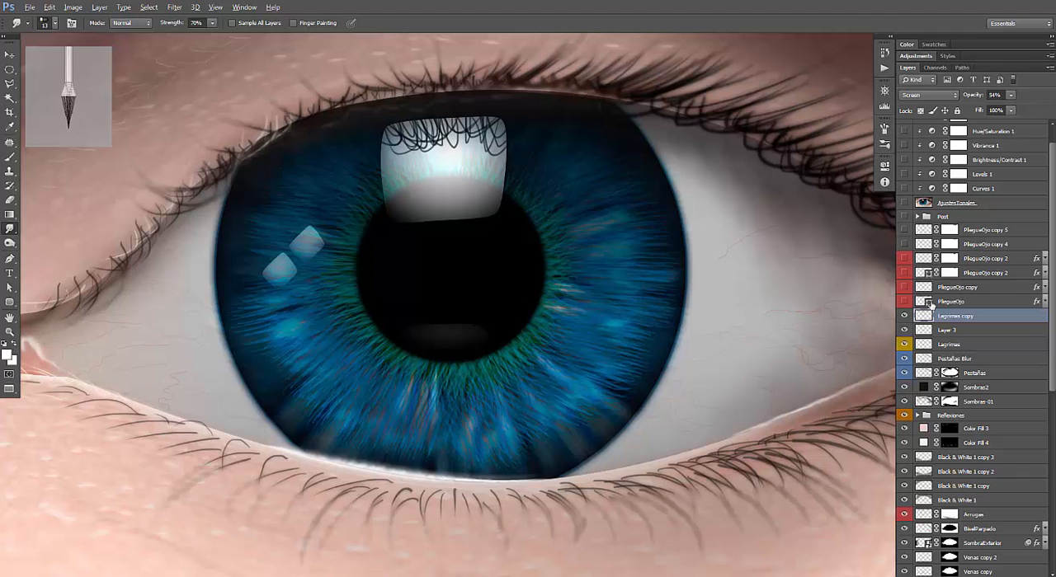
Show the PliegueOjo layer, compare the whole eye with and without it, and expand its list of layer effects.
click(961, 302)
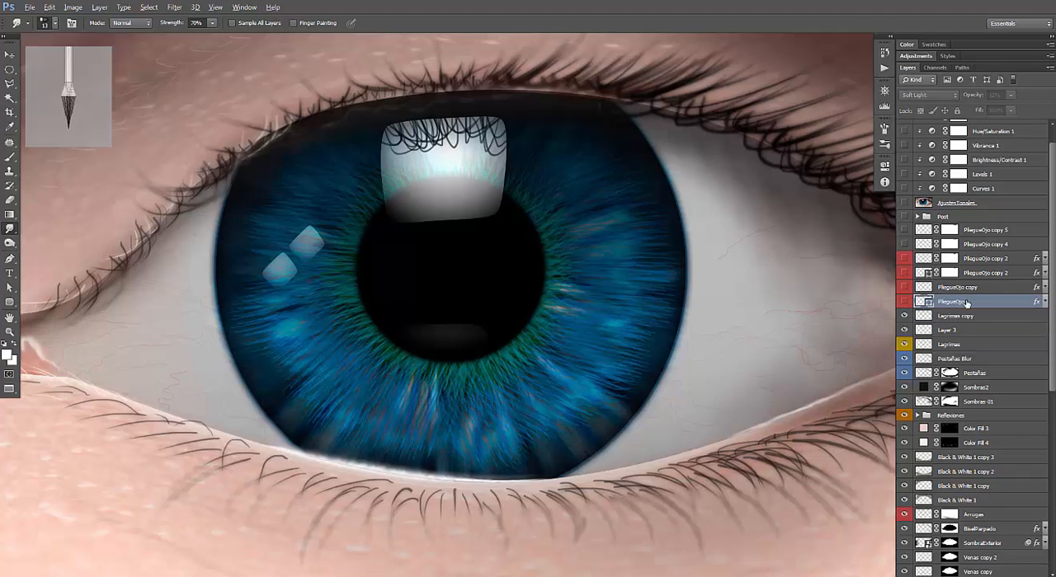
key(ctrl+minus)
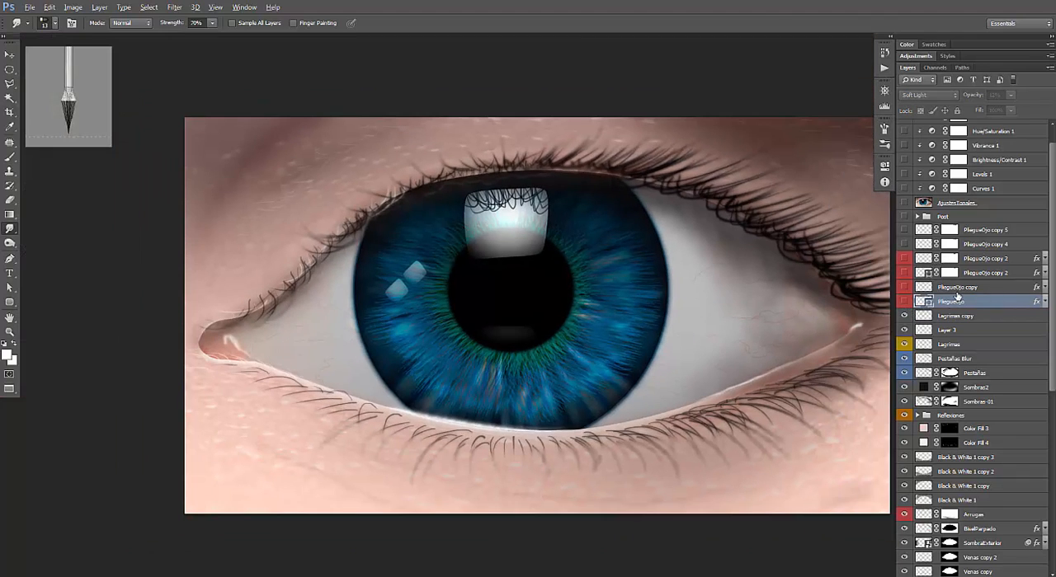
drag(586, 335, 505, 348)
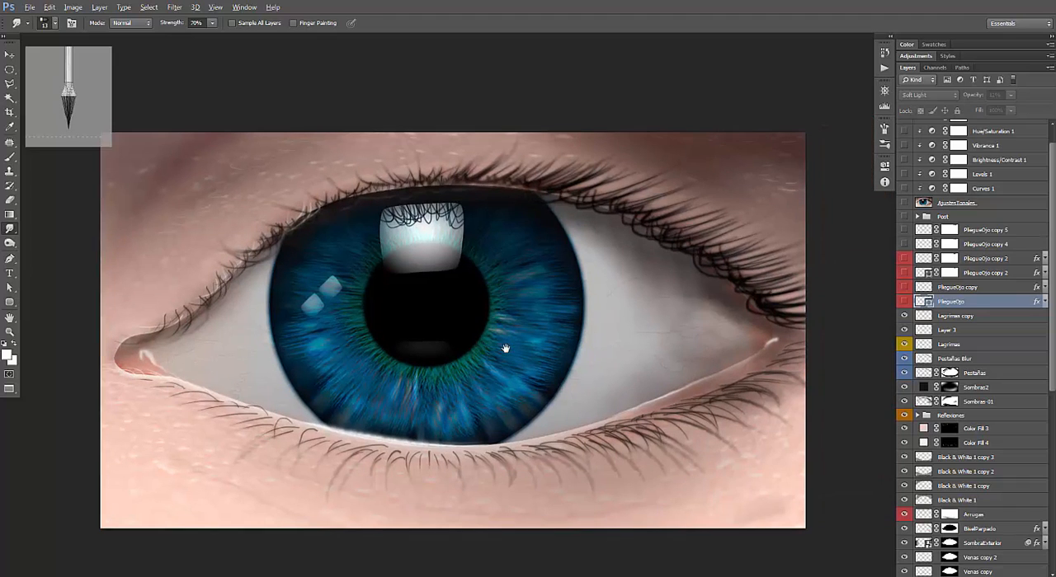
click(904, 304)
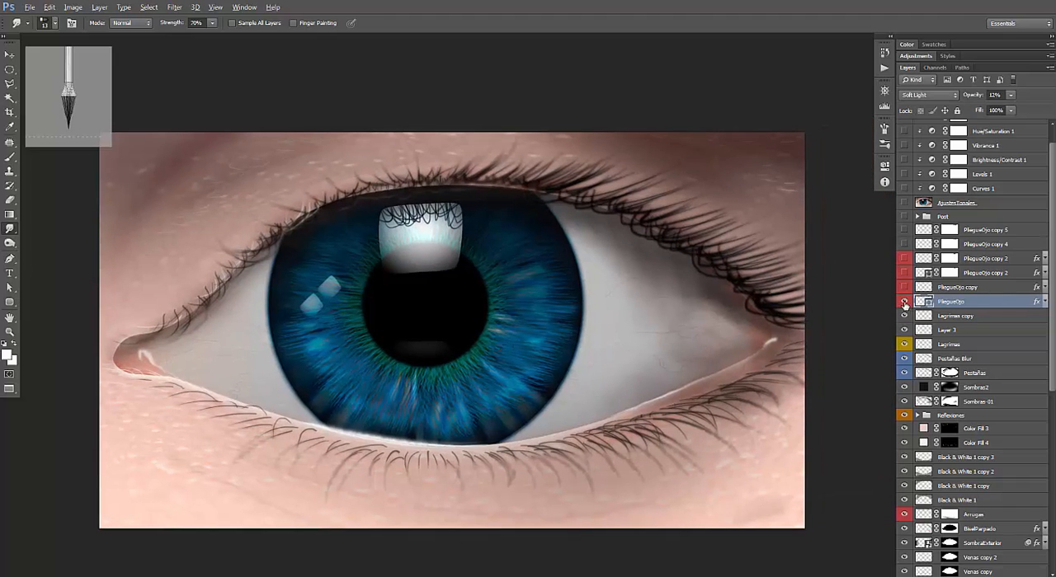
click(904, 303)
click(904, 303)
click(1044, 302)
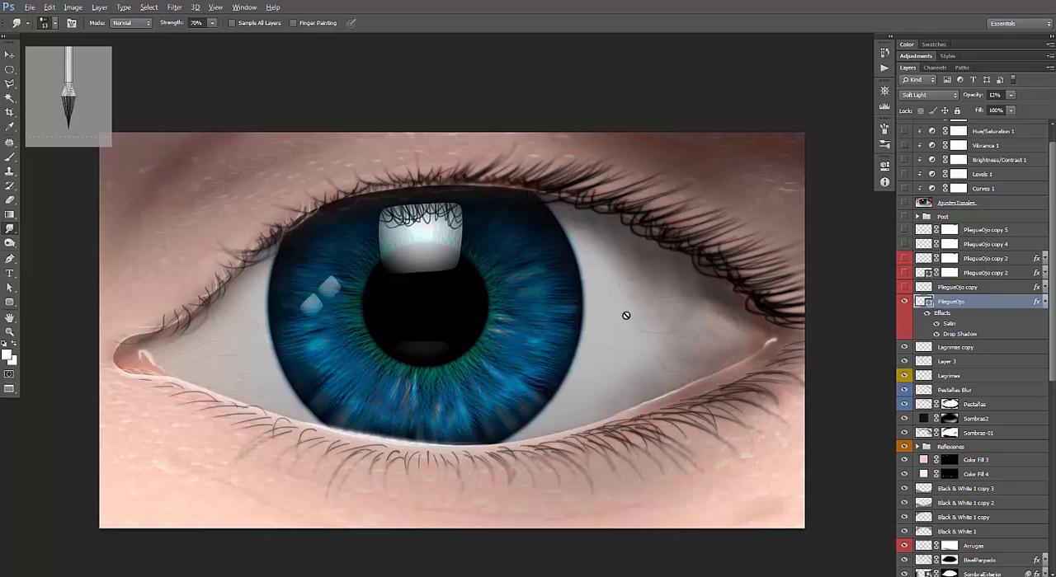
Create a new 852 by 845 pixel document with a white background and make a circular selection in its upper half.
key(ctrl+n)
key(Return)
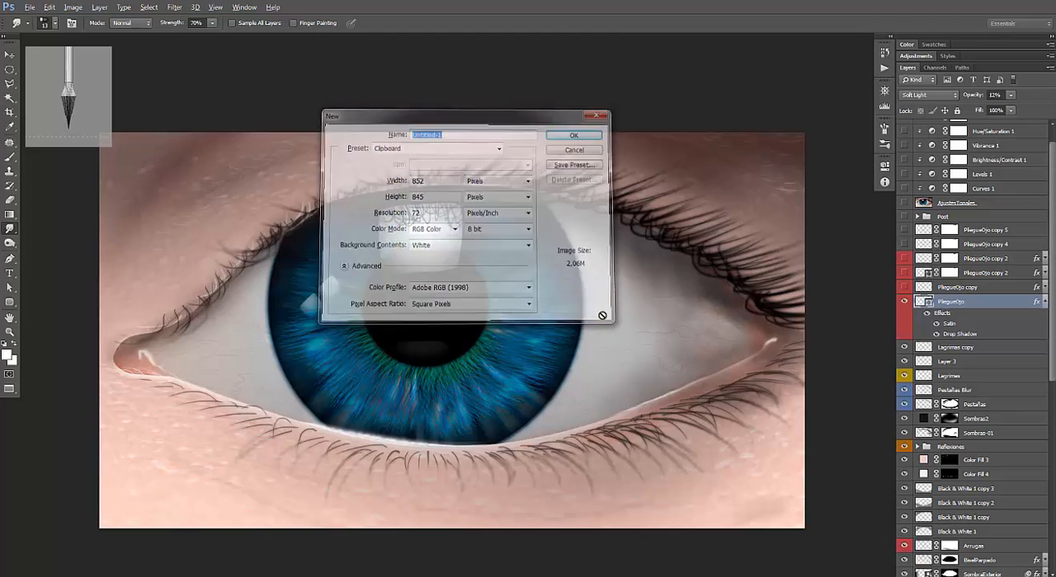
key(m)
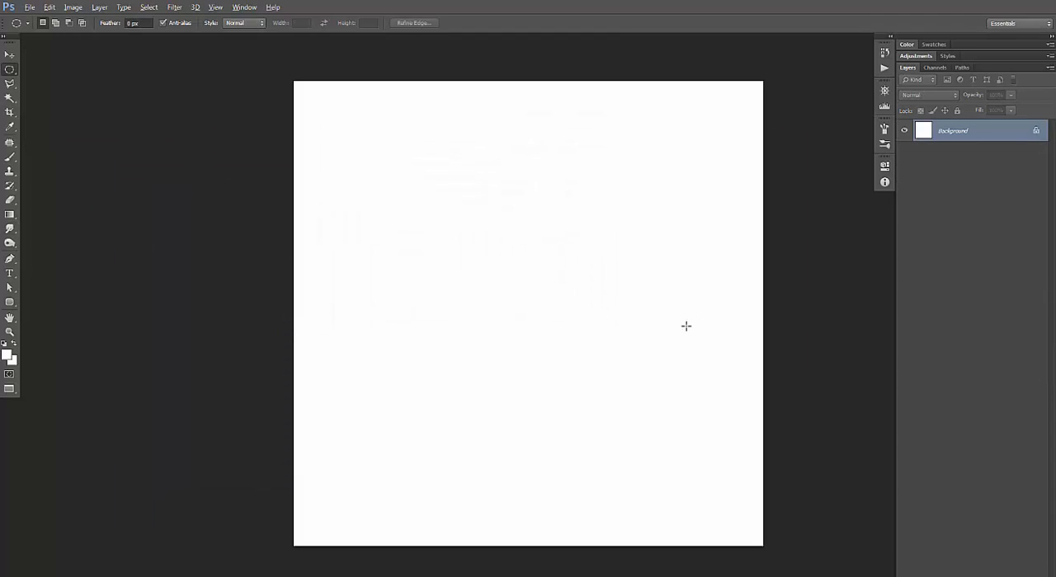
drag(510, 234, 620, 309)
Fill the circular selection with a dull reddish-brown (#825f5f) Solid Color fill layer.
key(alt+l)
key(w)
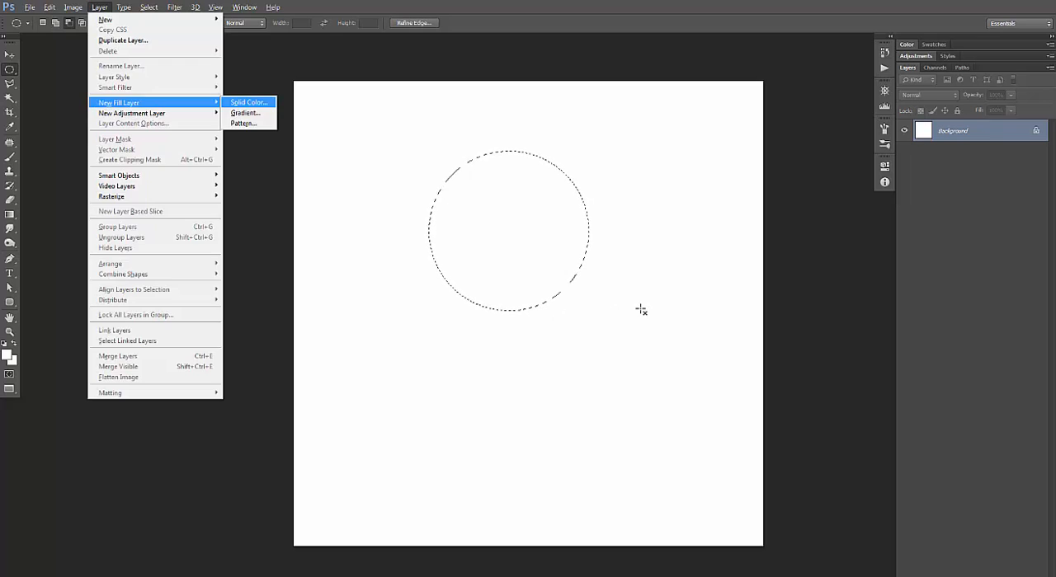
key(o)
key(Return)
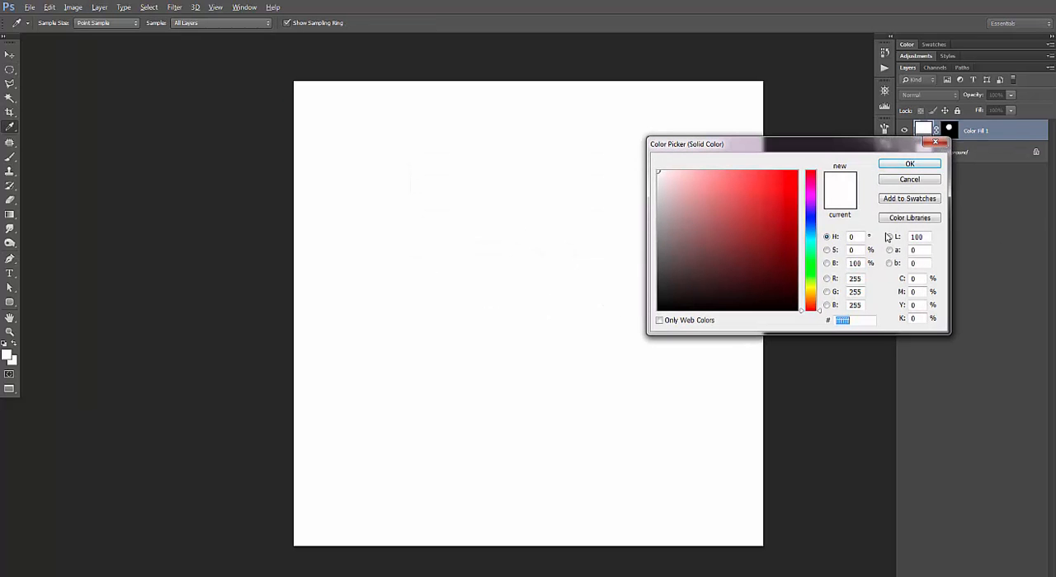
click(695, 238)
click(911, 163)
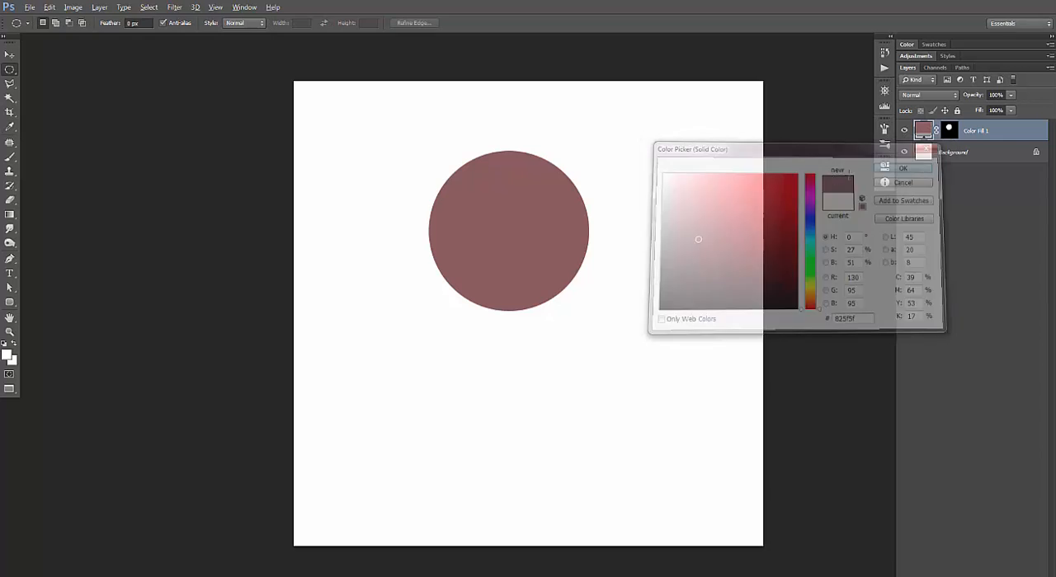
Try a Satin layer style on the circle with increased distance and size.
double_click(1006, 132)
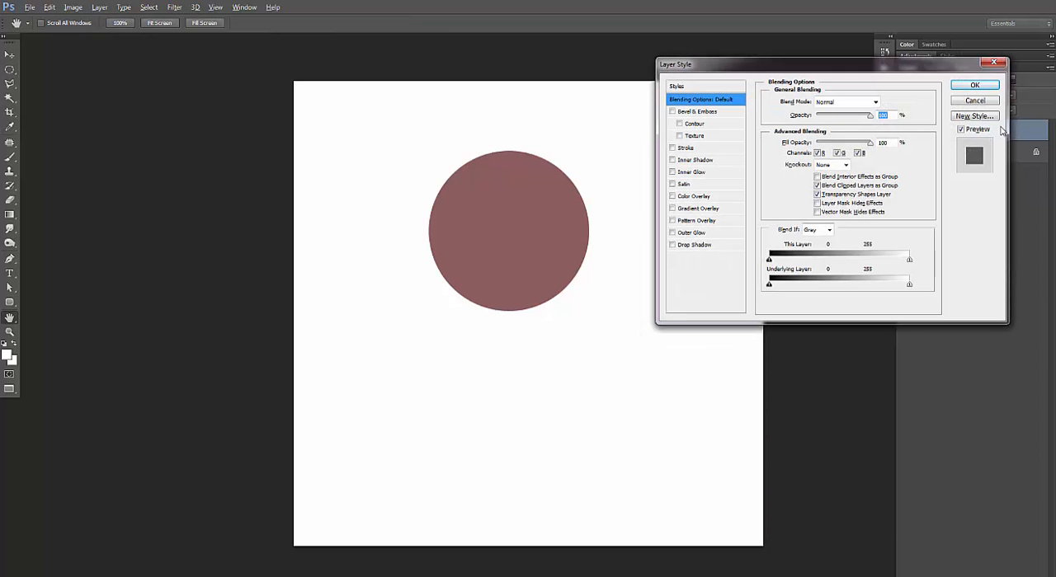
click(685, 184)
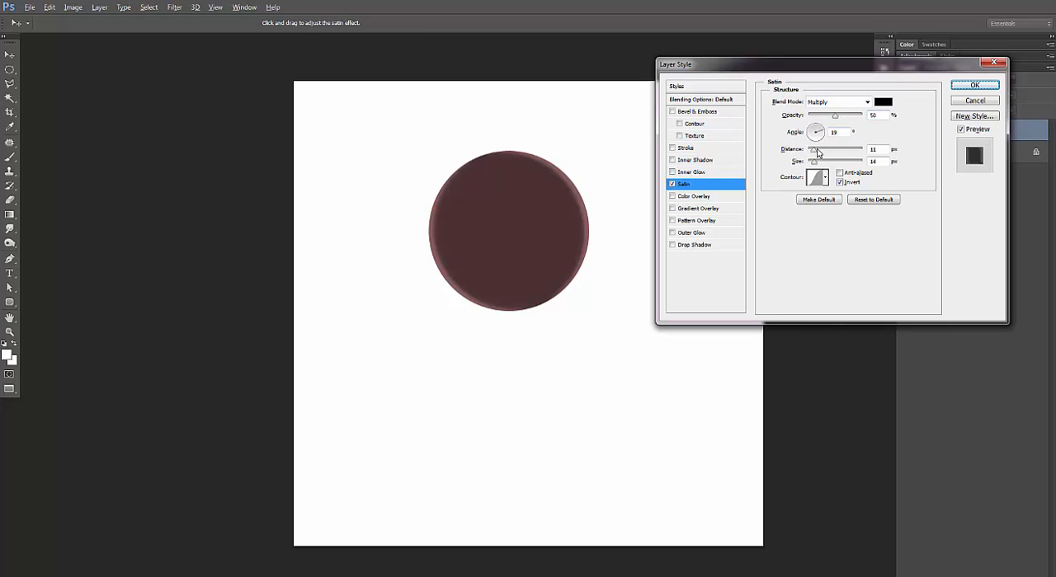
mouse_move(814, 151)
mouse_down()
mouse_move(860, 153)
mouse_move(834, 156)
mouse_up()
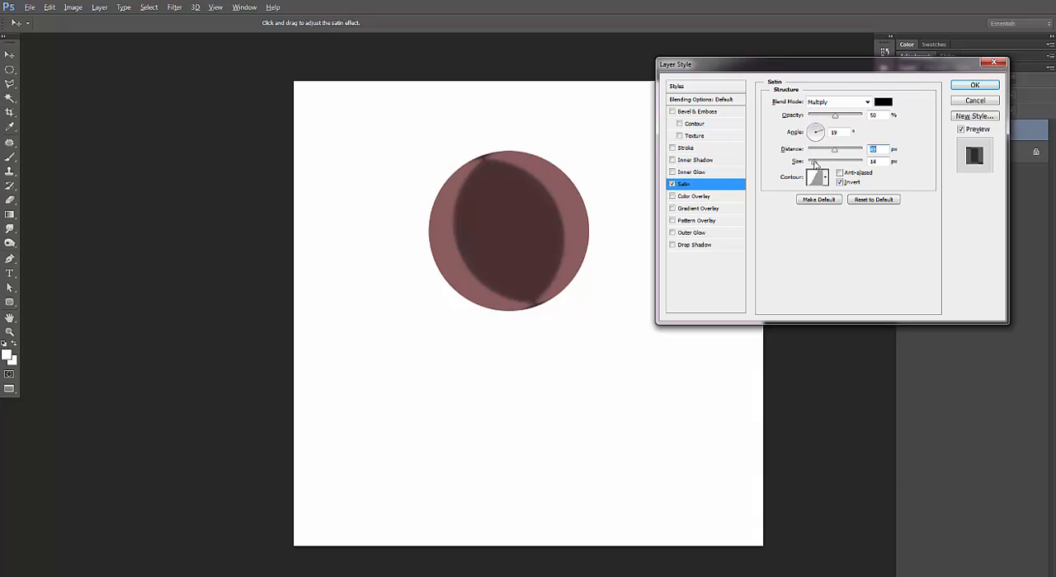
mouse_move(816, 163)
mouse_down()
mouse_move(833, 163)
mouse_move(819, 164)
mouse_up()
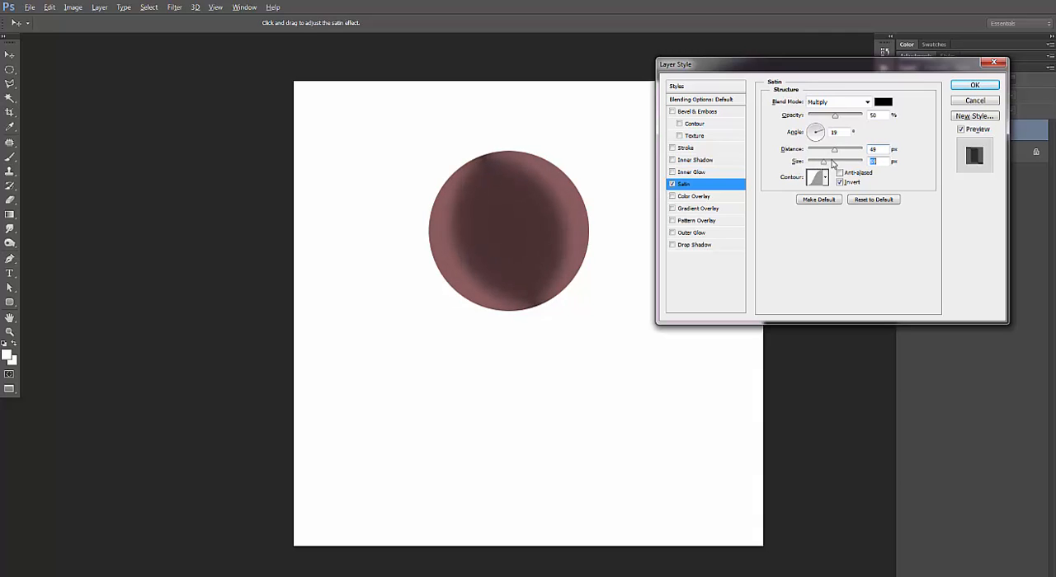
click(974, 101)
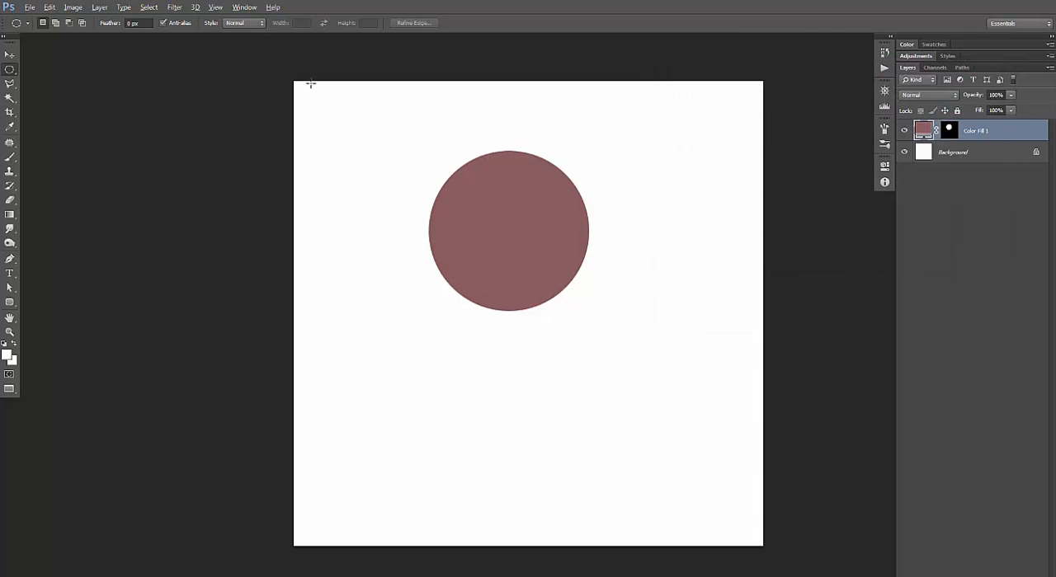
Switch back to the standard screen mode and close the untitled test document without saving it.
key(f)
key(f)
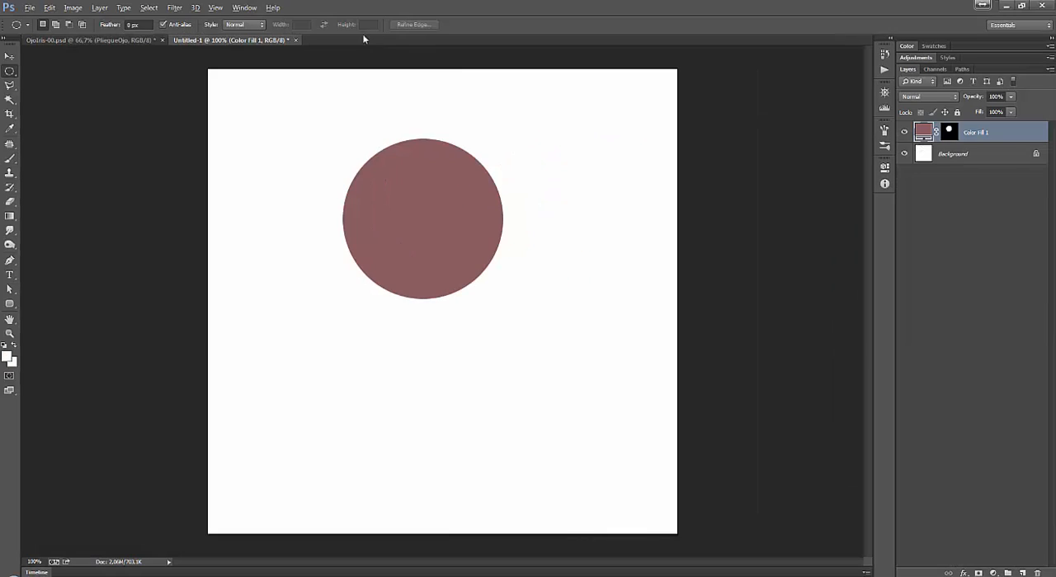
click(294, 39)
click(538, 220)
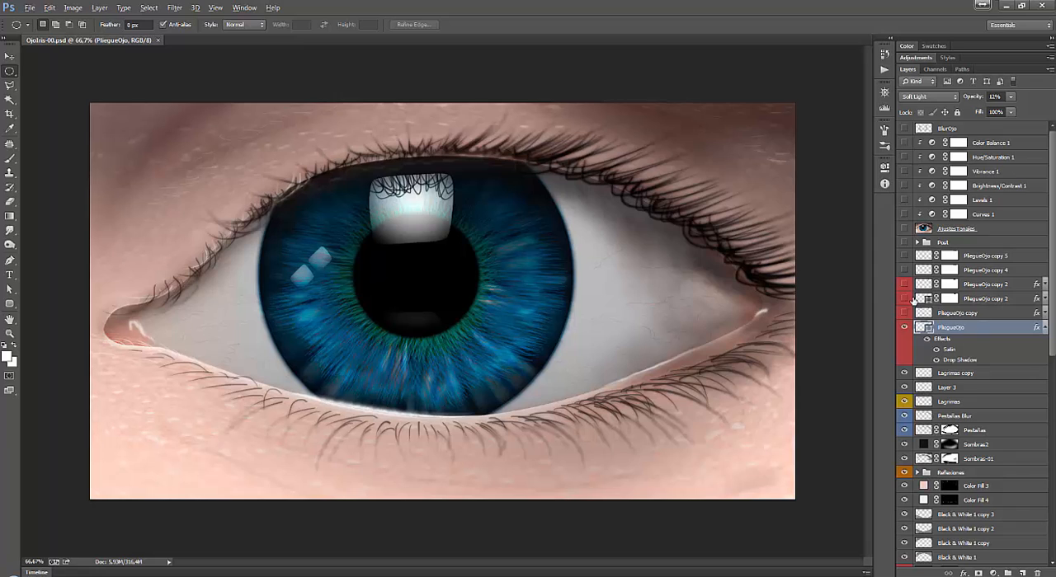
Toggle PliegueOjo to compare its effect, show the PliegueOjo copy layer and expand its list of effects.
click(904, 328)
click(904, 328)
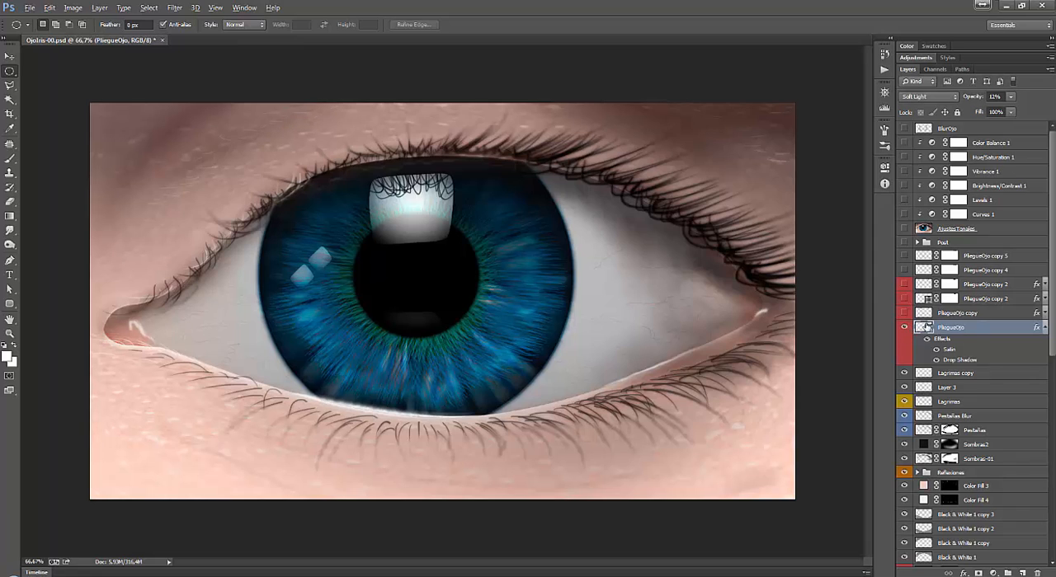
click(982, 315)
click(904, 314)
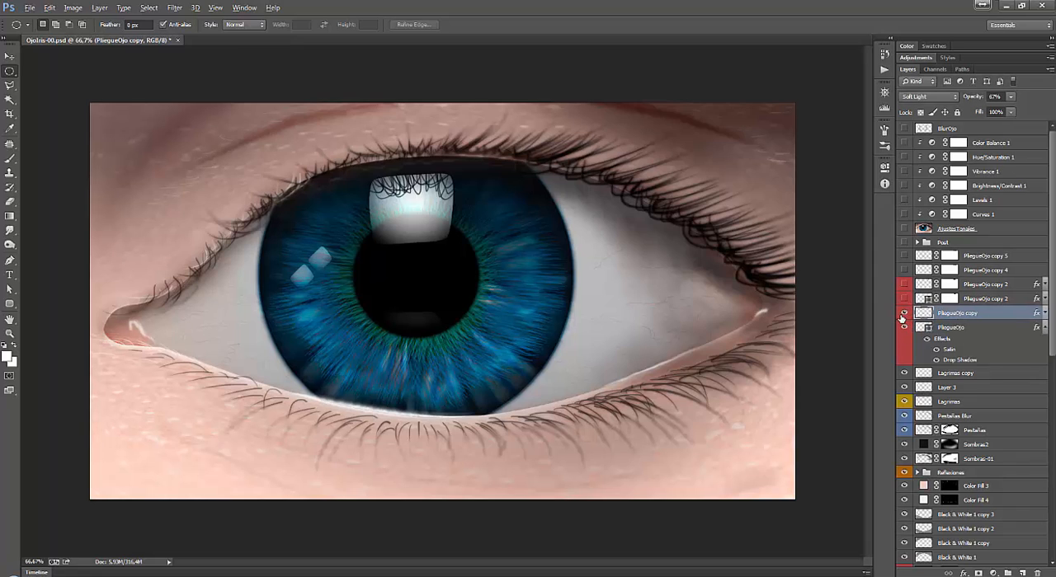
click(1044, 313)
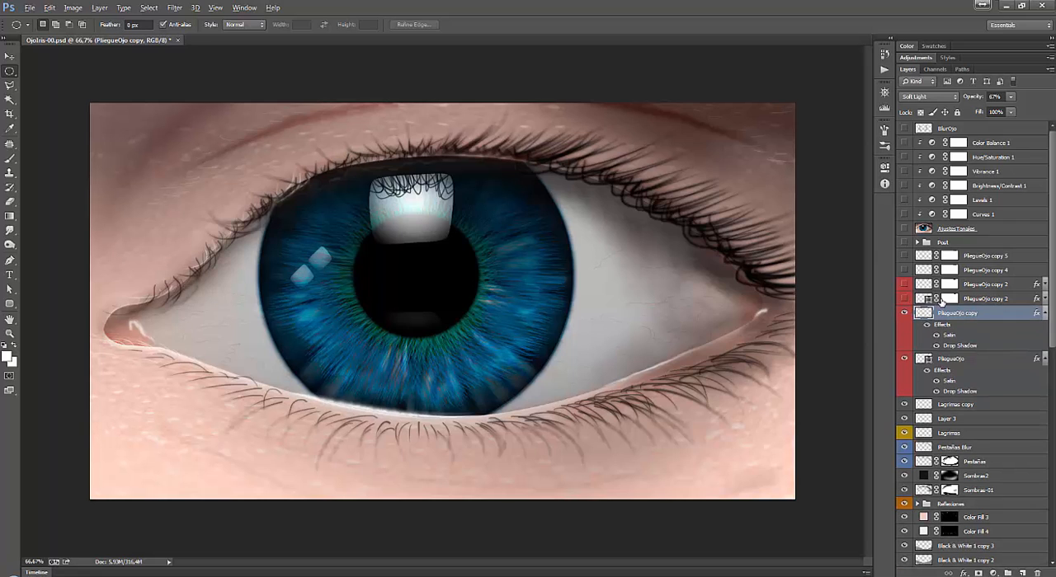
Show both PliegueOjo copy 2 layers, PliegueOjo copy 4 and PliegueOjo copy 5, toggling the lower copy 2 to compare.
click(980, 300)
click(905, 299)
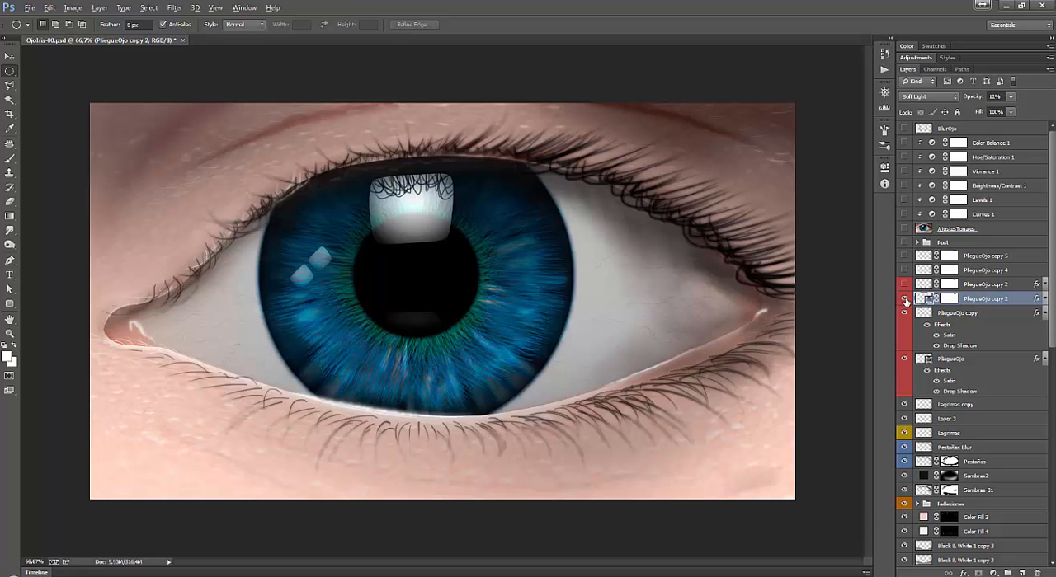
click(905, 300)
click(905, 299)
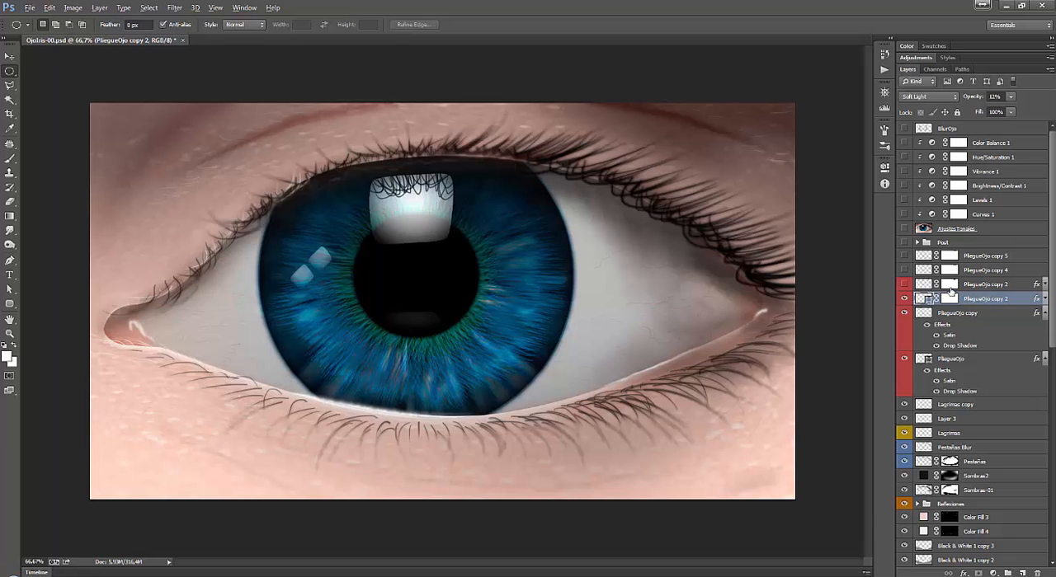
click(904, 285)
click(904, 271)
click(903, 256)
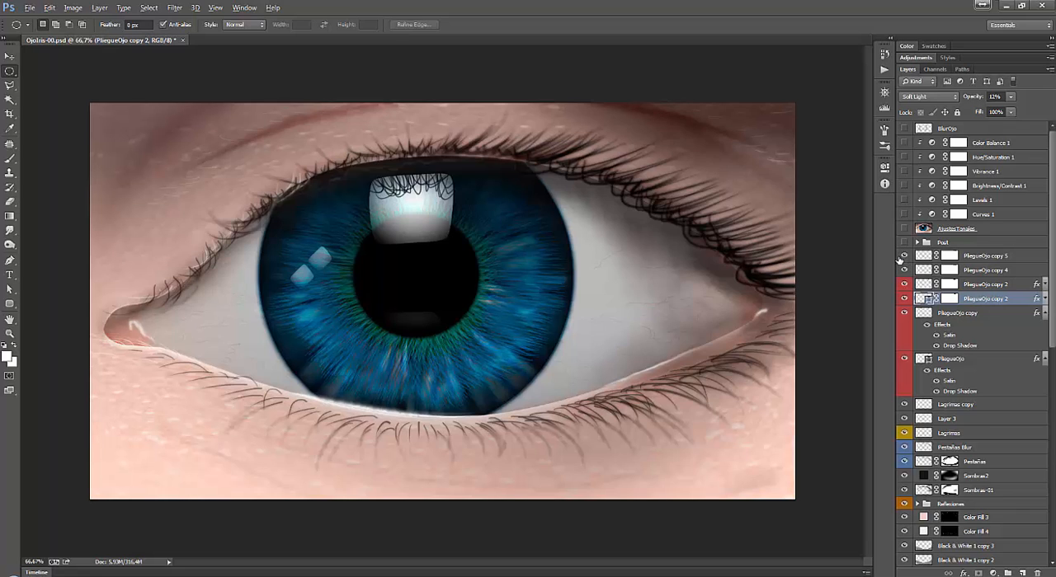
Inspect the layer masks of PliegueOjo copy 5, PliegueOjo copy 4 and the upper PliegueOjo copy 2.
click(994, 259)
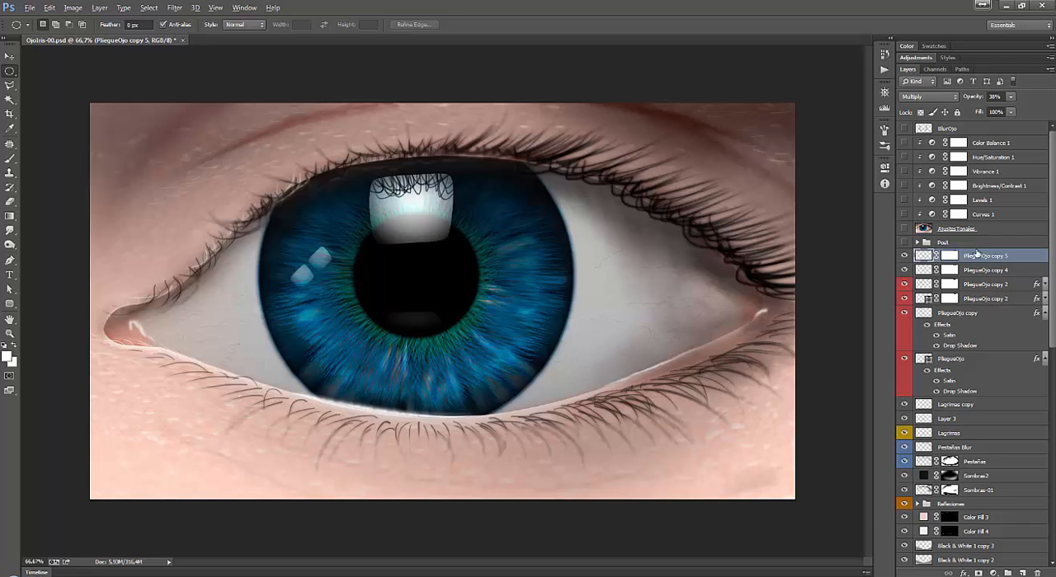
alt+click(950, 259)
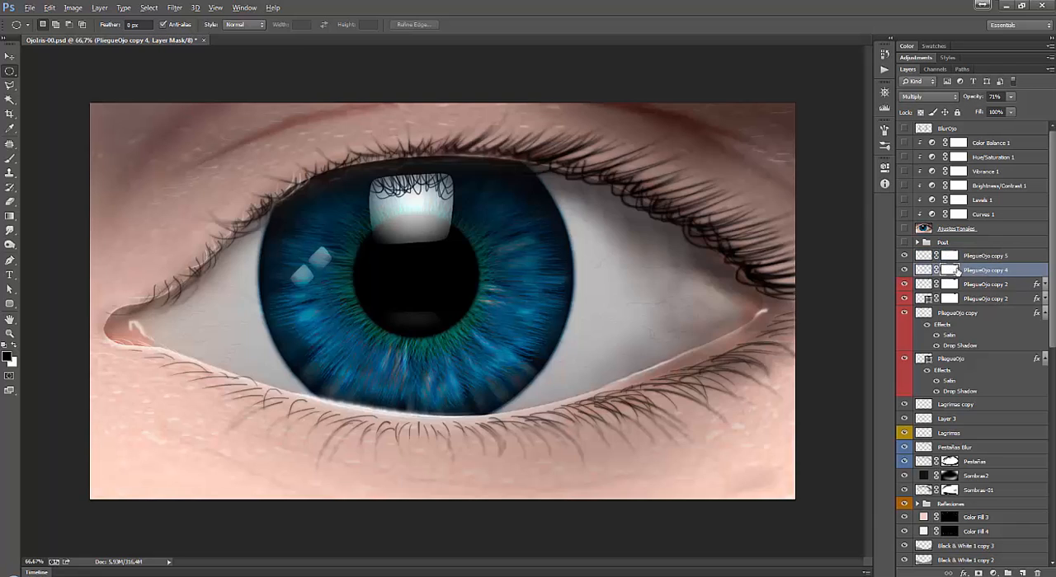
click(948, 271)
alt+click(951, 270)
alt+click(951, 286)
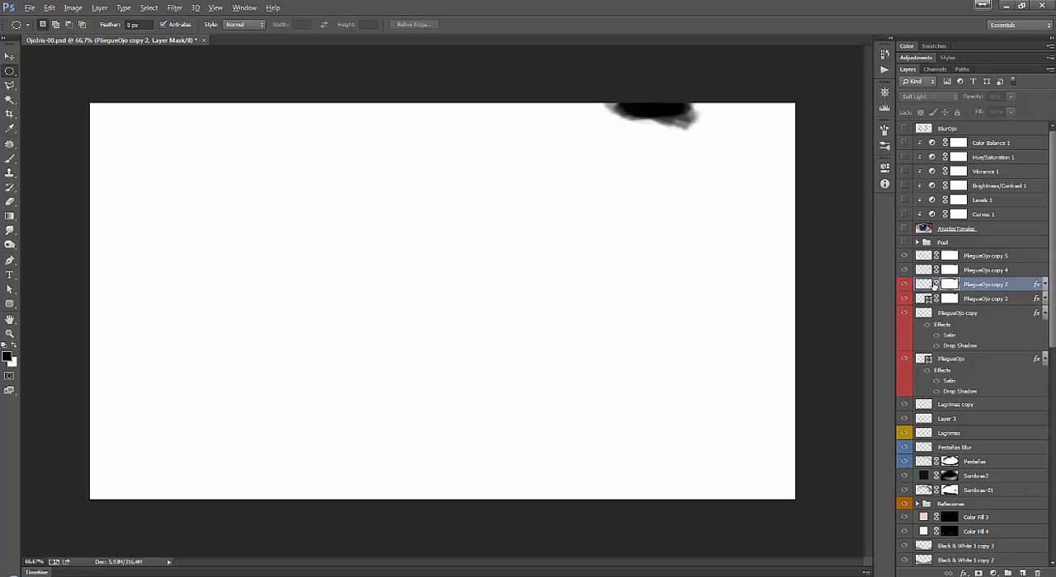
click(923, 285)
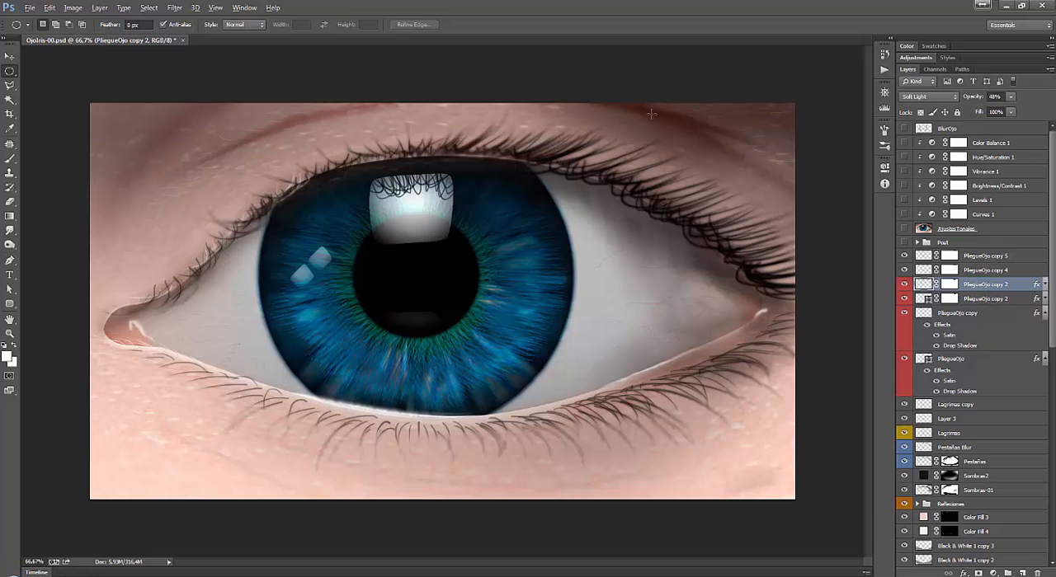
click(950, 284)
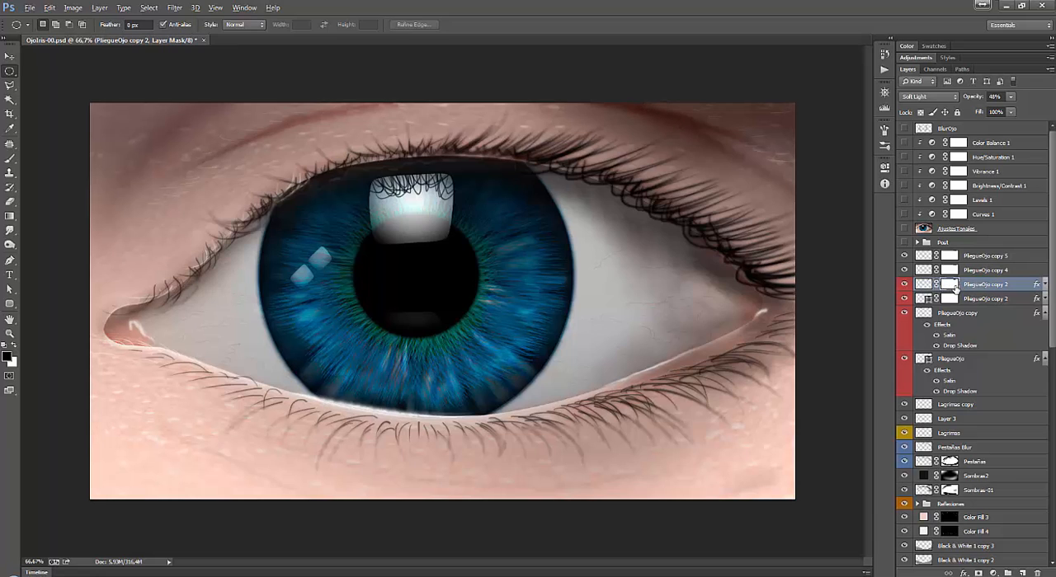
Try deleting the upper PliegueOjo copy 2's layer mask without applying it, and undo the deletion.
drag(950, 288, 1037, 572)
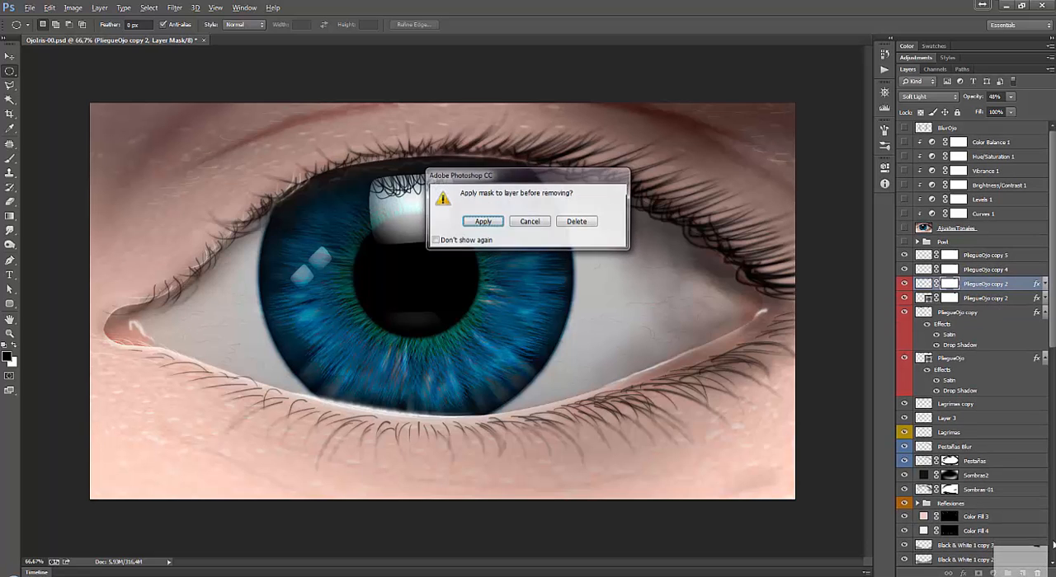
click(578, 222)
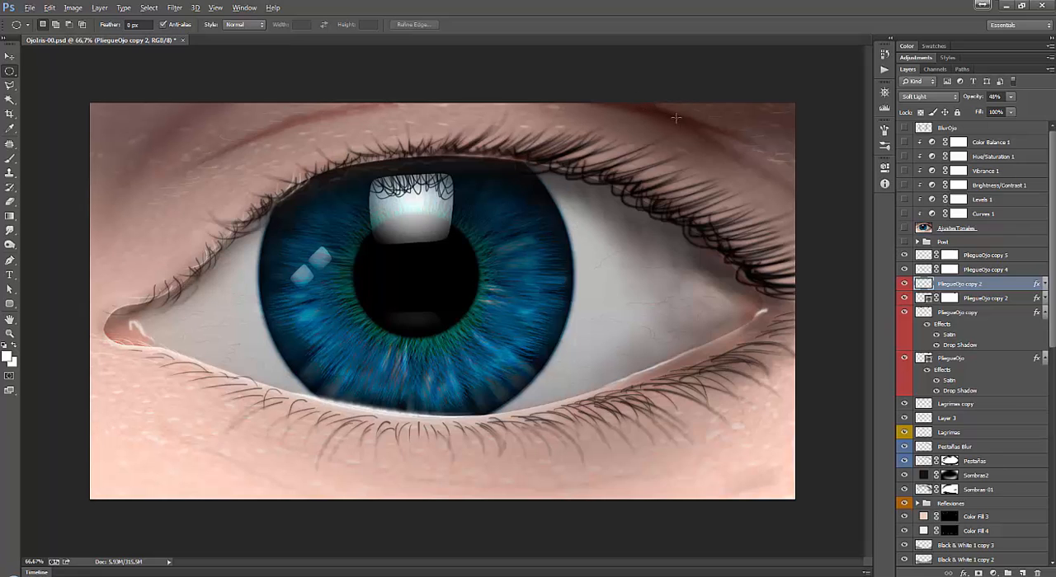
key(ctrl+z)
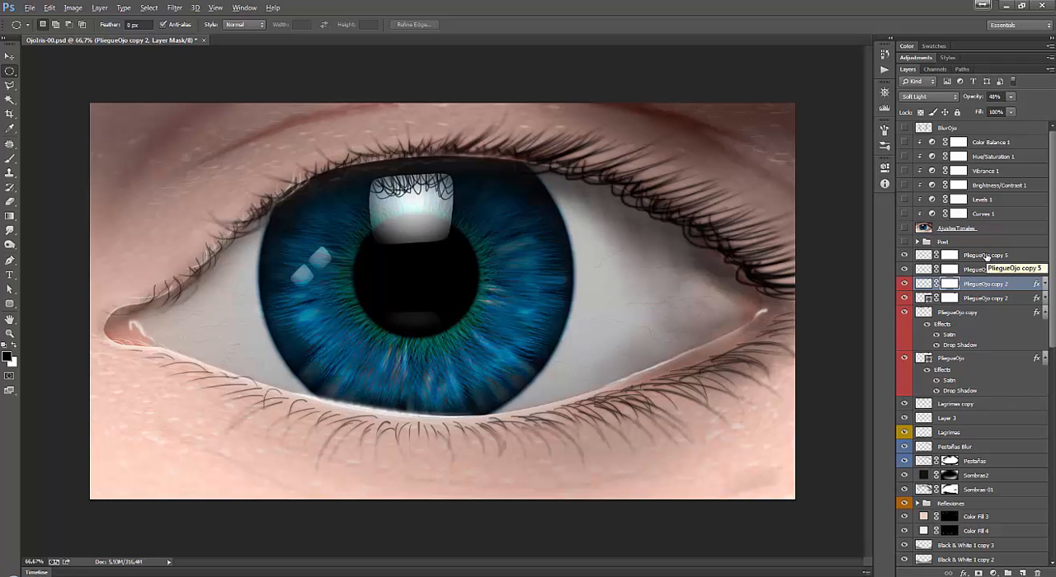
Review the blend mode choices for the upper PliegueOjo copy 2, the settings of PliegueOjo copy 4 and 5, and the Smudge tool.
click(938, 97)
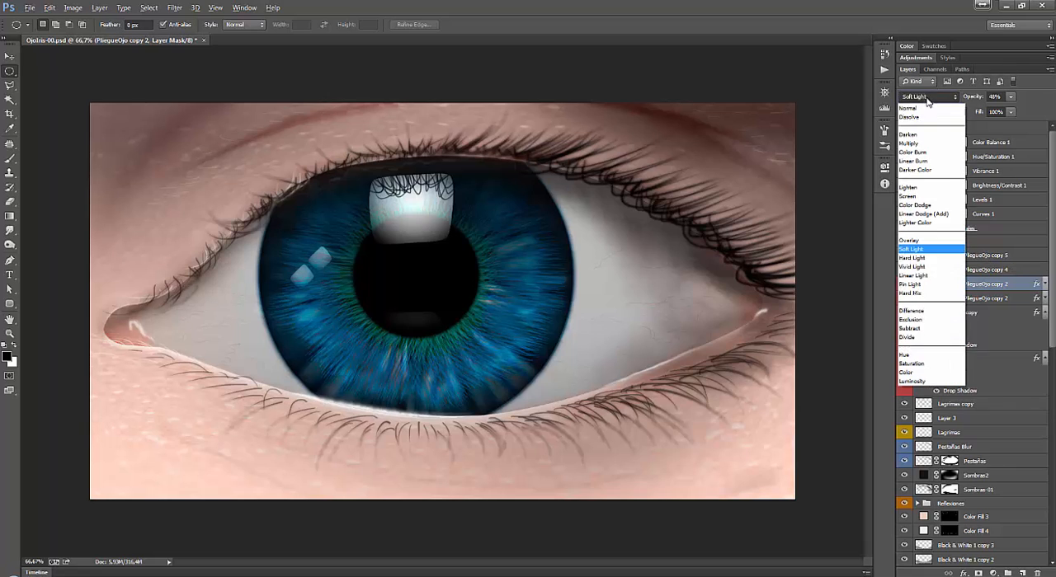
key(Escape)
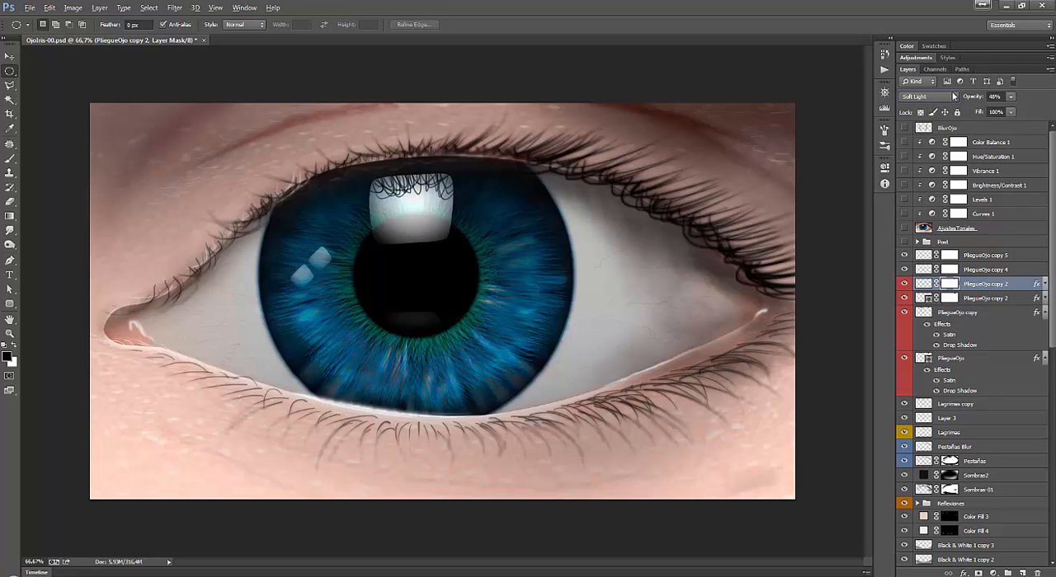
click(981, 271)
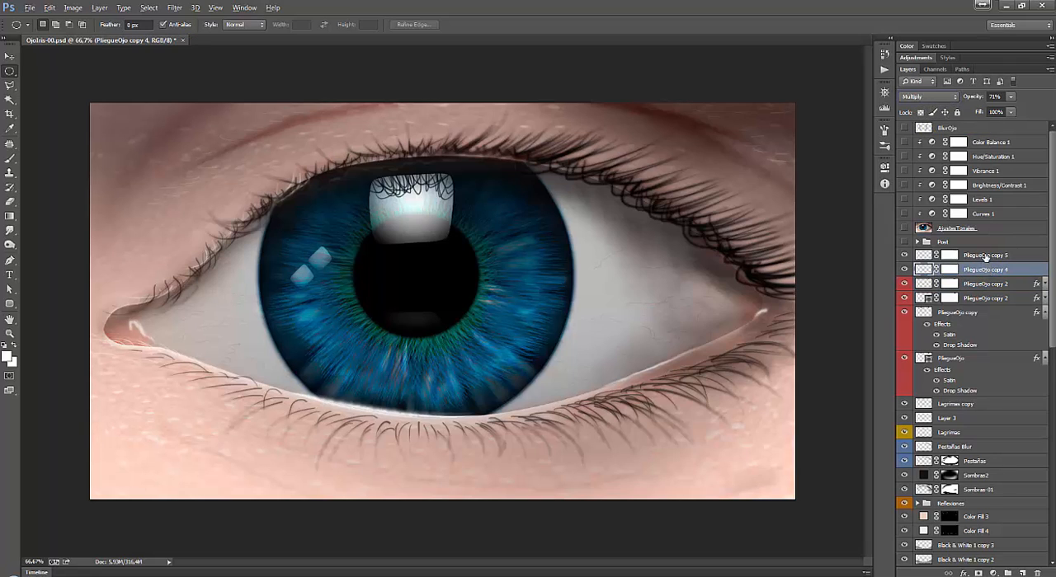
click(985, 256)
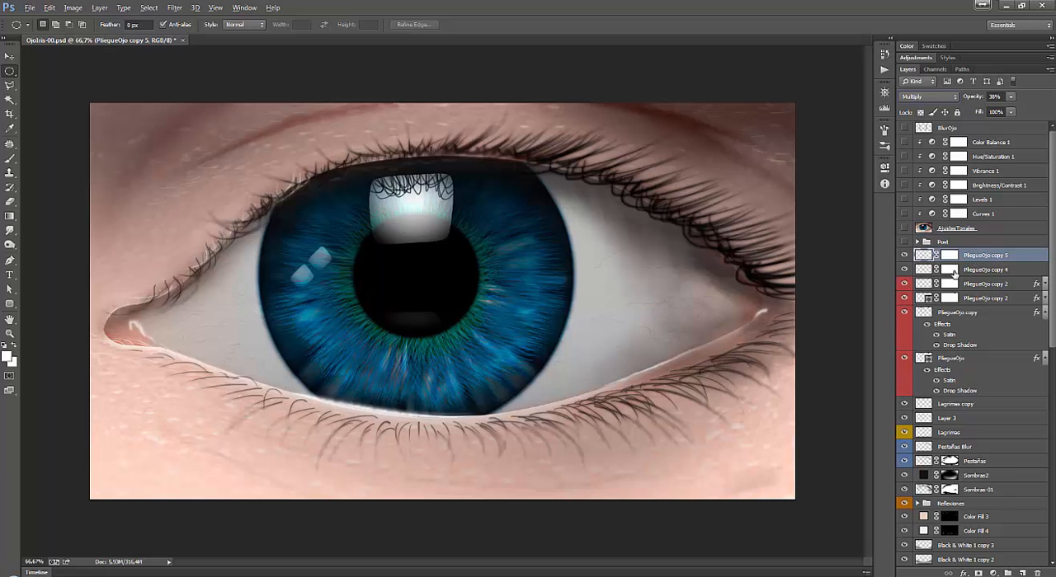
click(9, 231)
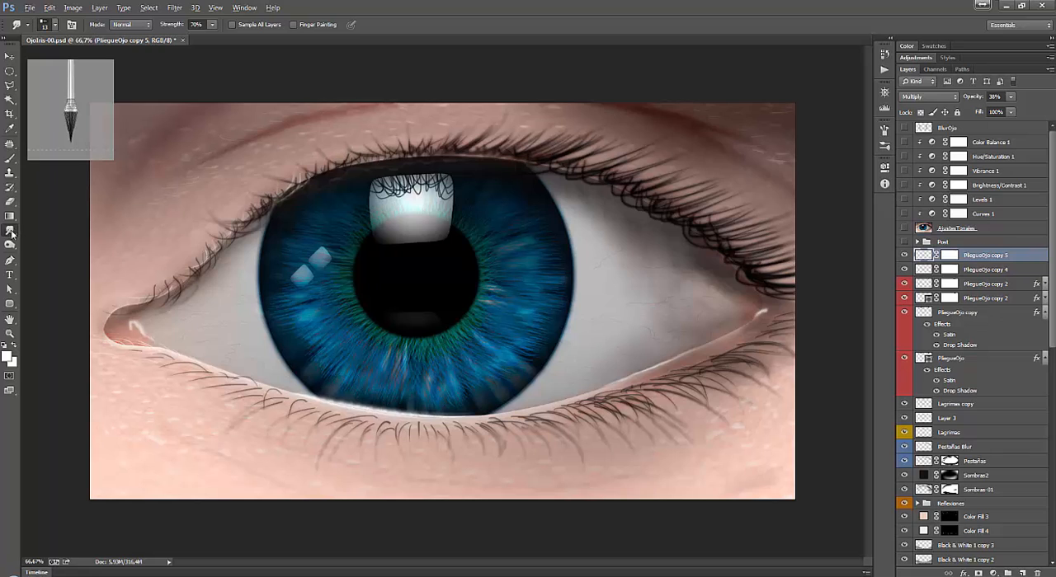
Switch to the Move tool, expand the Post group and make the group visible.
click(973, 243)
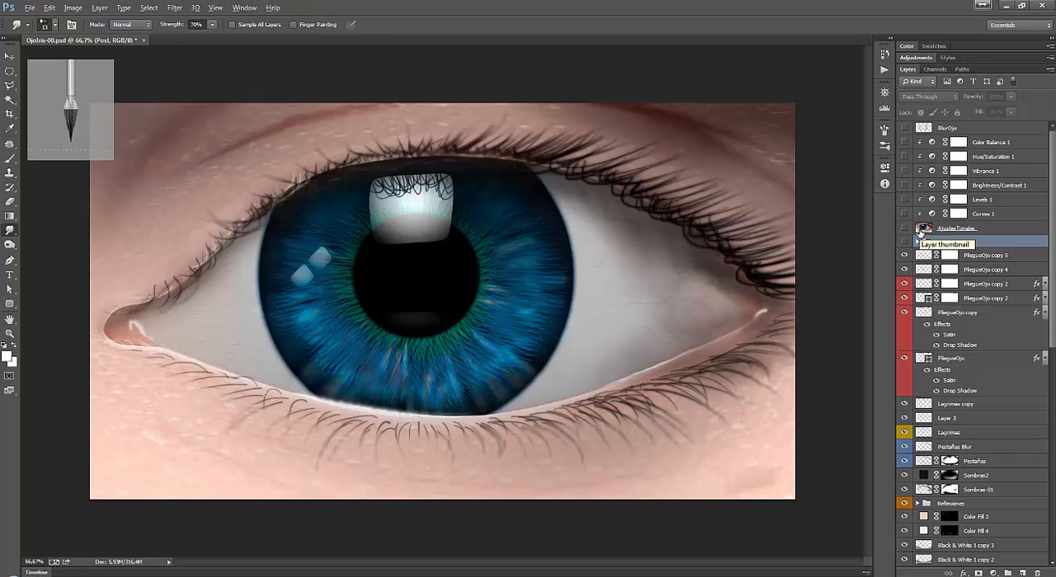
click(10, 55)
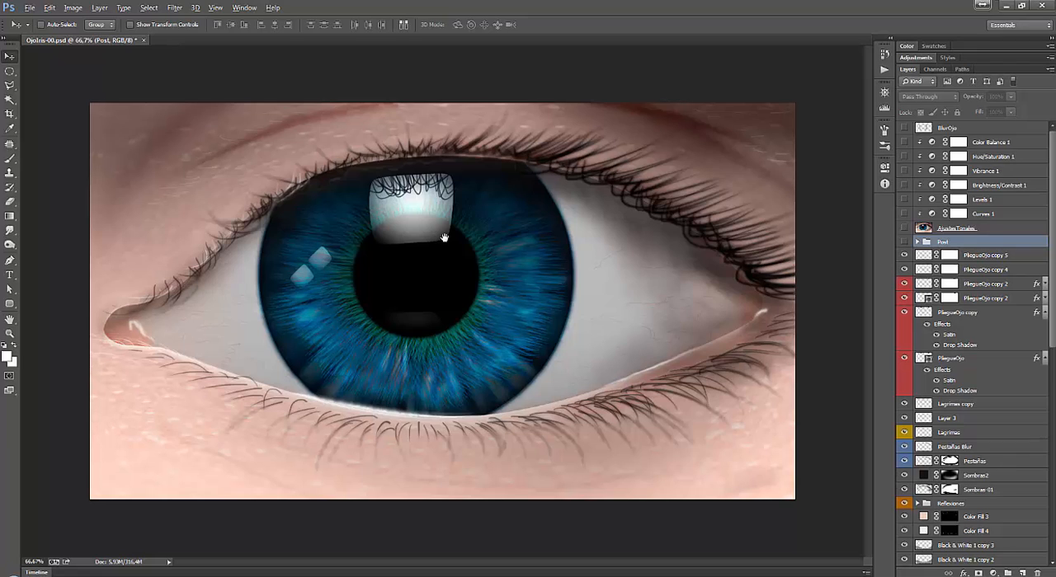
click(917, 242)
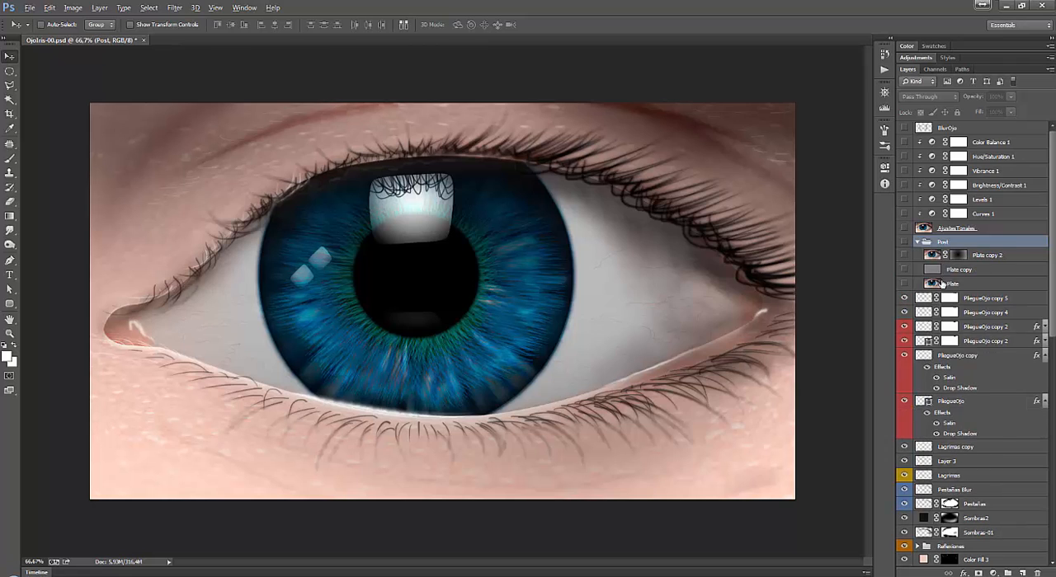
click(904, 241)
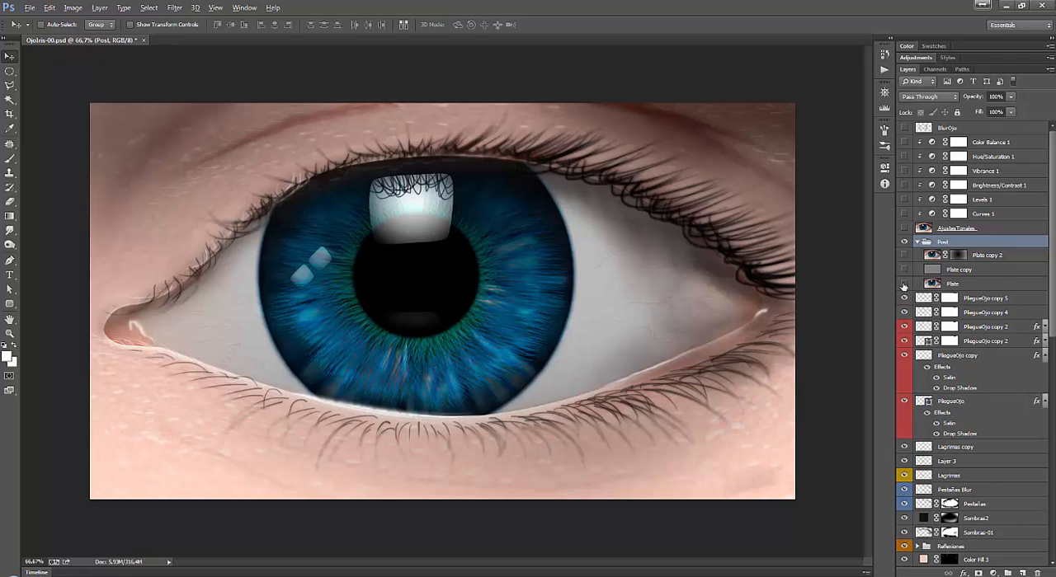
Toggle the Plate layer in the Post group on and off to compare it with the layered artwork.
click(956, 288)
click(903, 284)
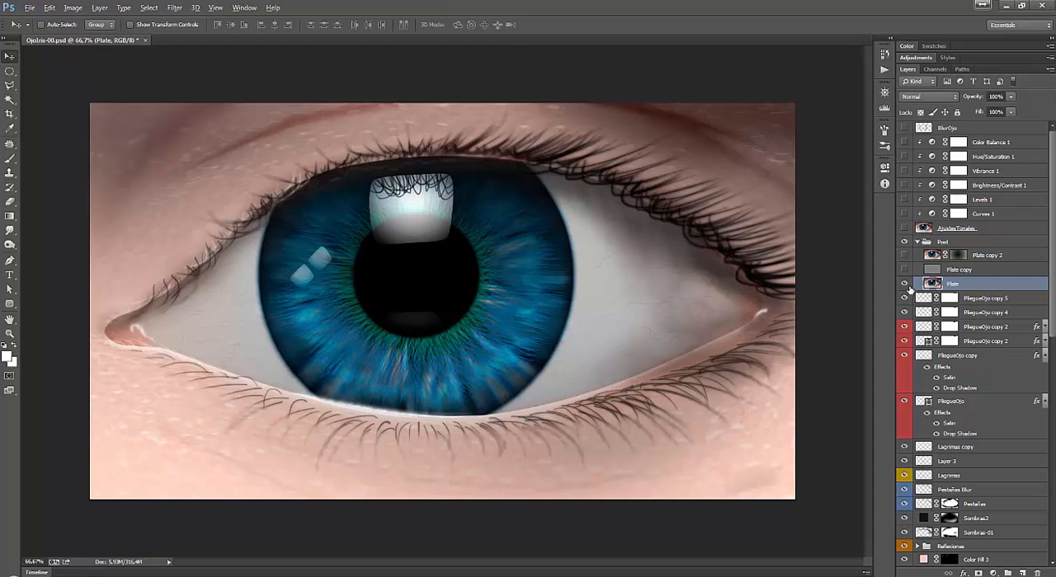
click(904, 285)
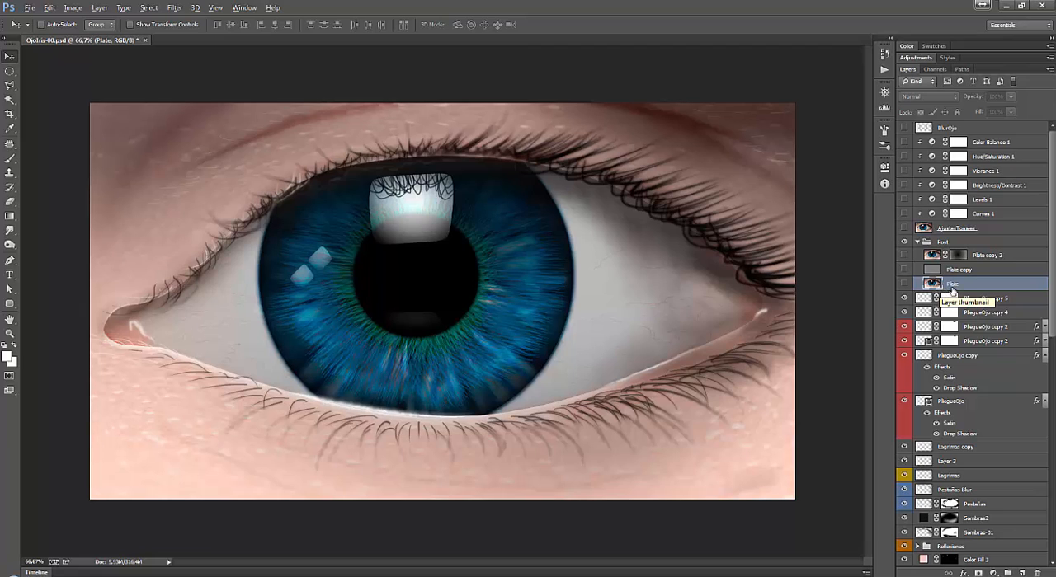
Select the whole canvas from PliegueOjo copy 5 and make a merged copy of all visible layers.
click(969, 298)
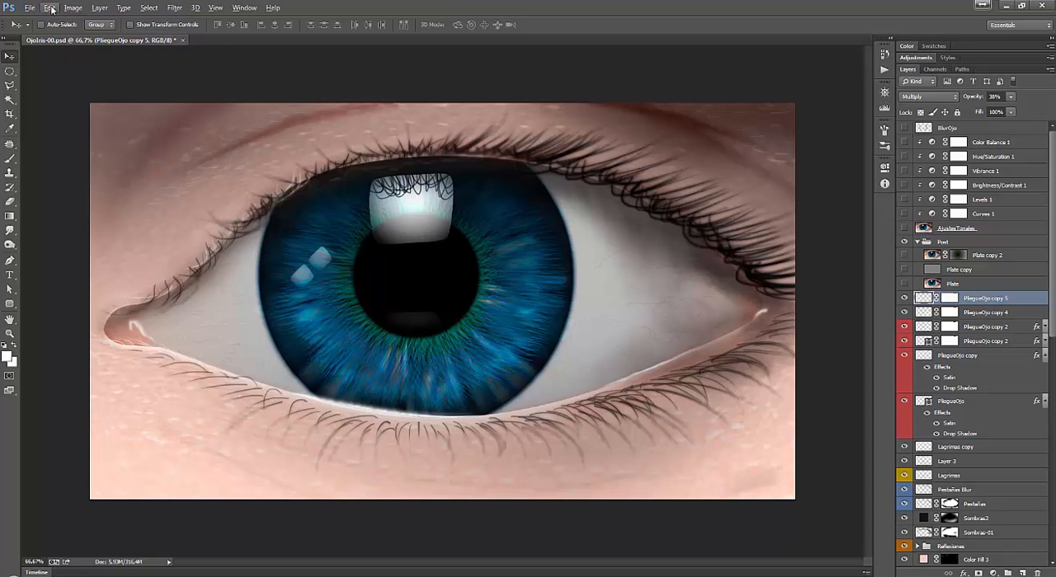
key(ctrl+a)
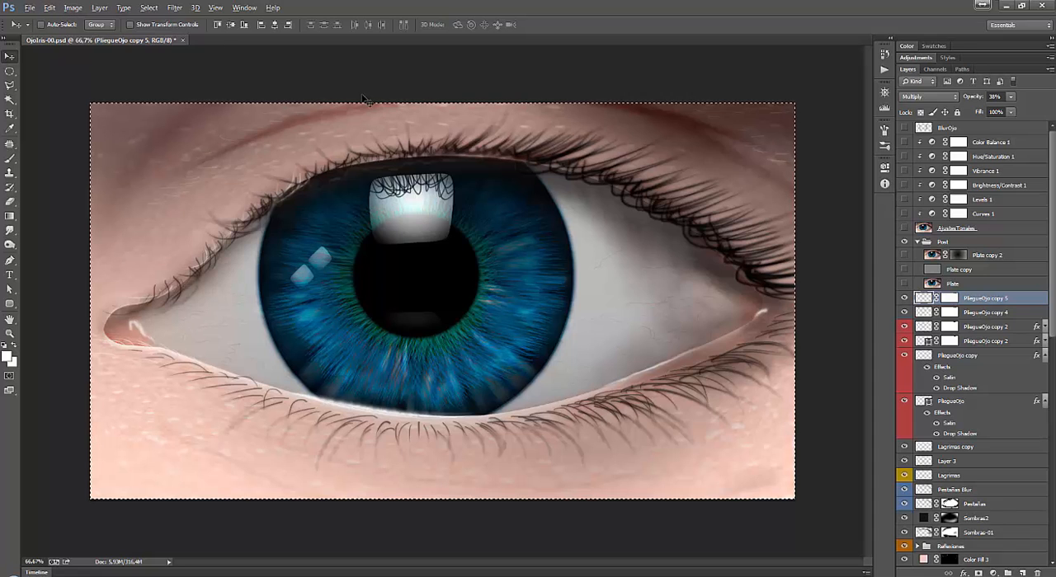
click(158, 8)
click(151, 8)
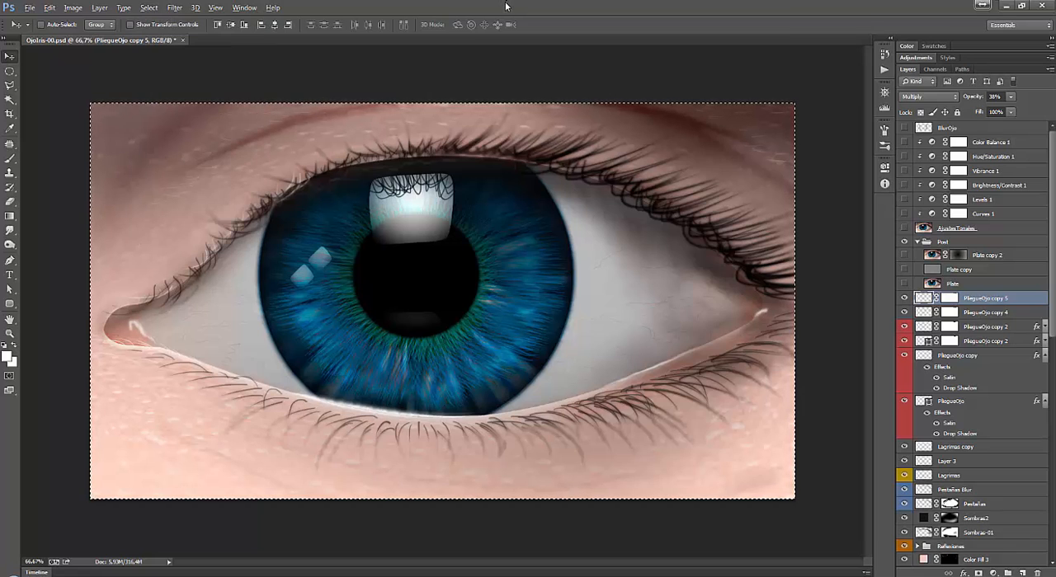
click(56, 10)
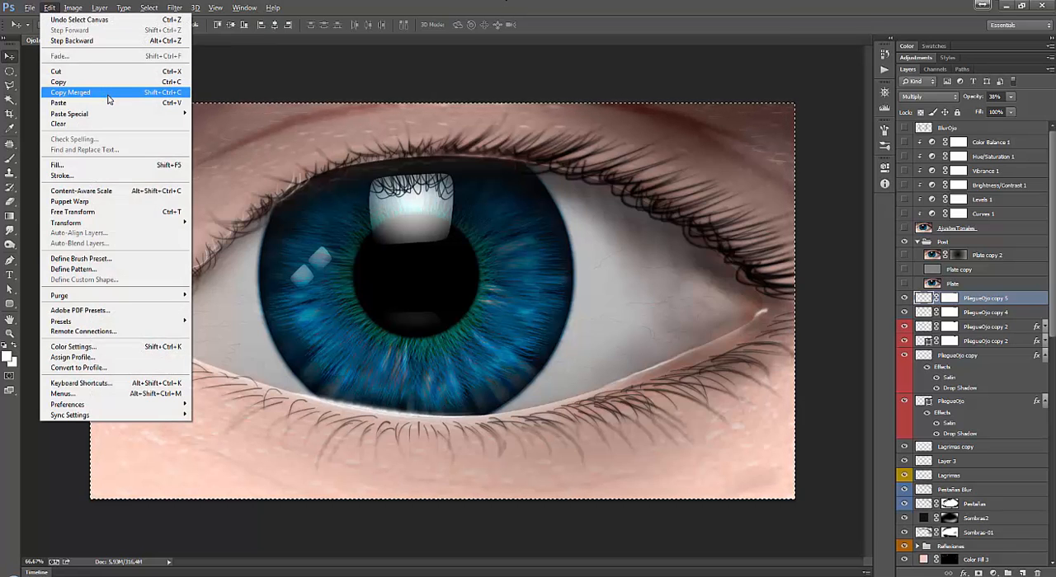
click(262, 85)
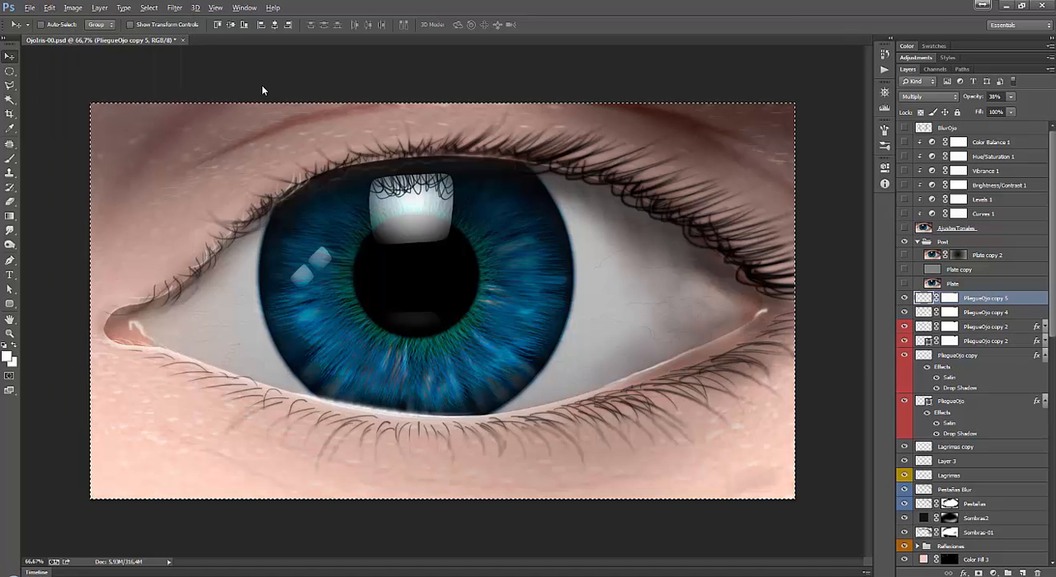
Preview and hide the existing Plate layer, and paste the merged copy as a new layer directly above it.
click(985, 285)
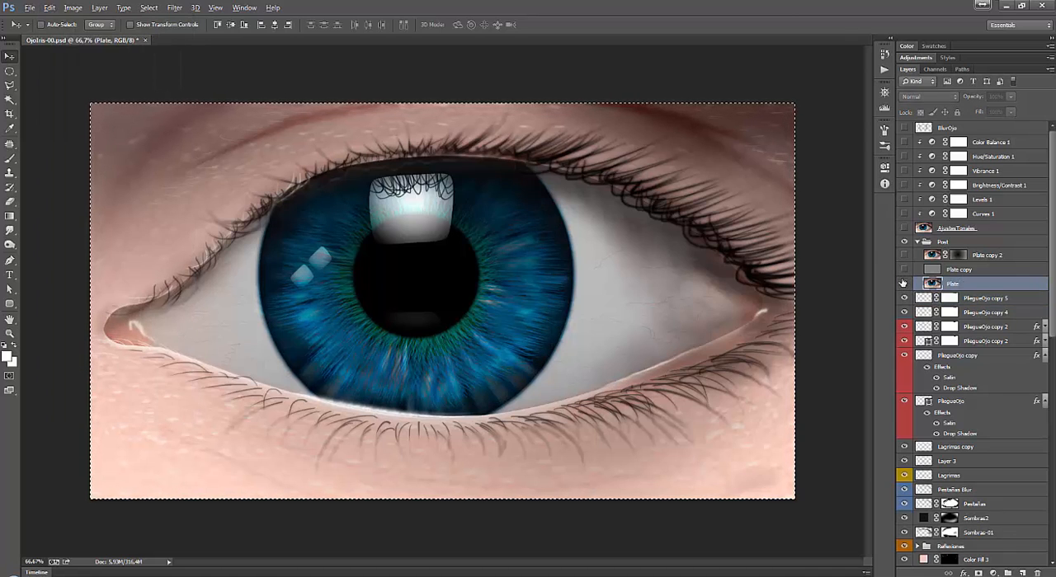
click(904, 282)
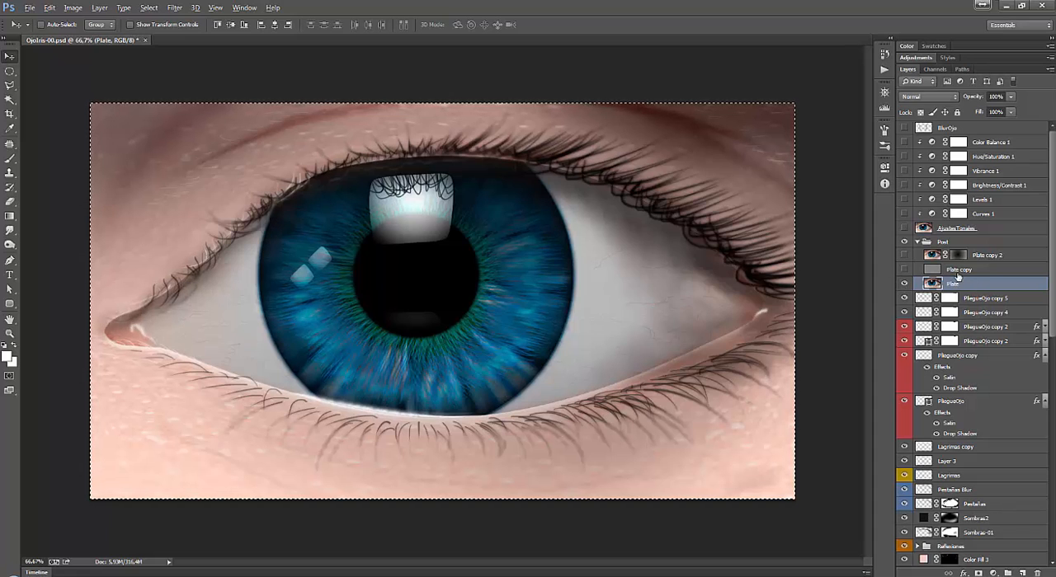
click(904, 283)
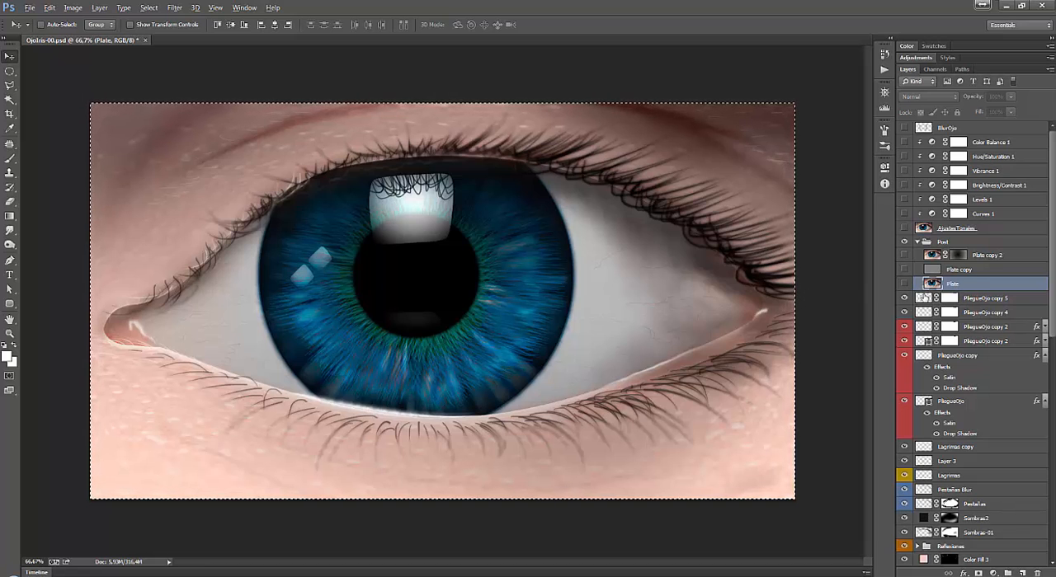
key(ctrl+j)
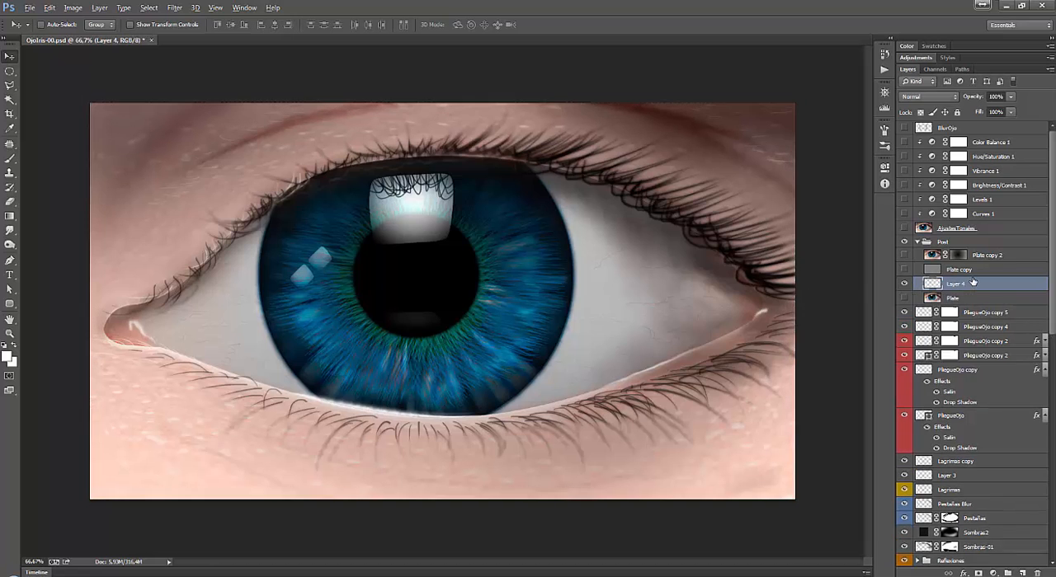
Delete the old Plate layer and rename the pasted merged layer Plate.
click(904, 298)
drag(963, 299, 1036, 572)
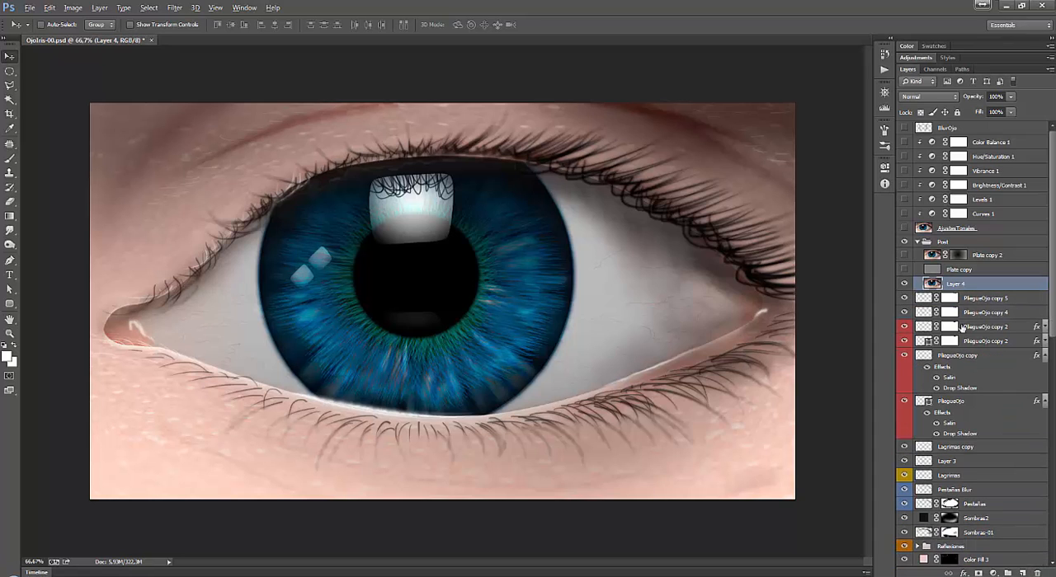
double_click(957, 285)
text(Plate)
key(Return)
Show the gray Plate copy layer above Plate, toggling it off and on to compare its sharpening effect.
click(904, 270)
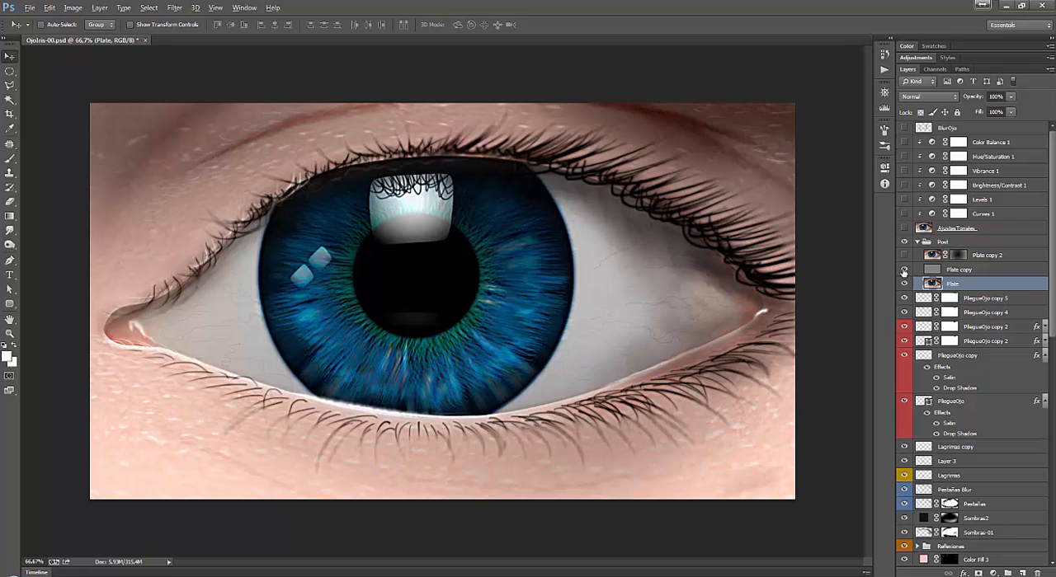
click(903, 270)
click(903, 270)
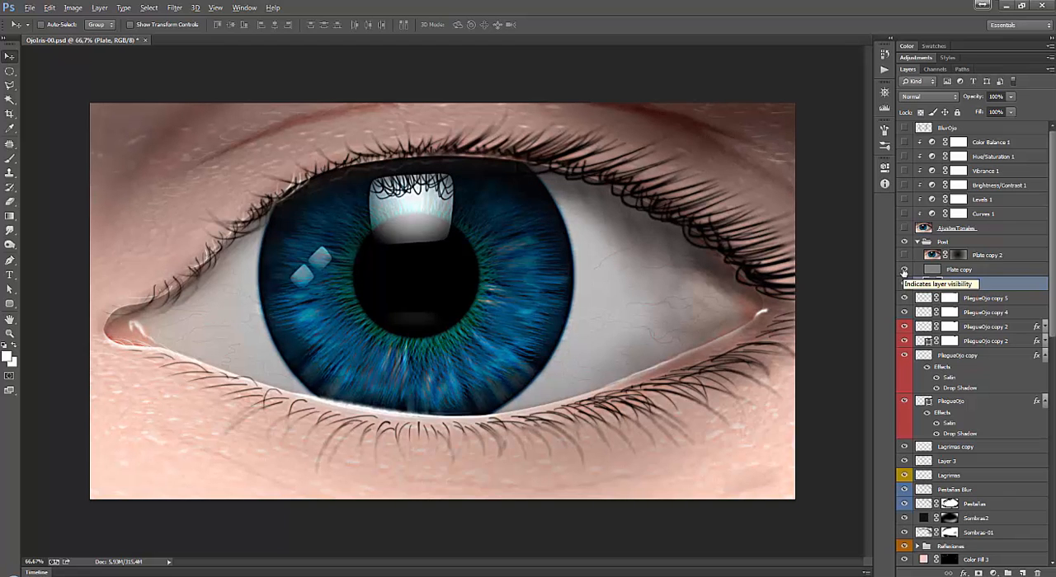
Hide Plate copy, duplicate the Plate layer, and apply a High Pass filter with a radius of about 4.2 pixels to the duplicate.
click(903, 270)
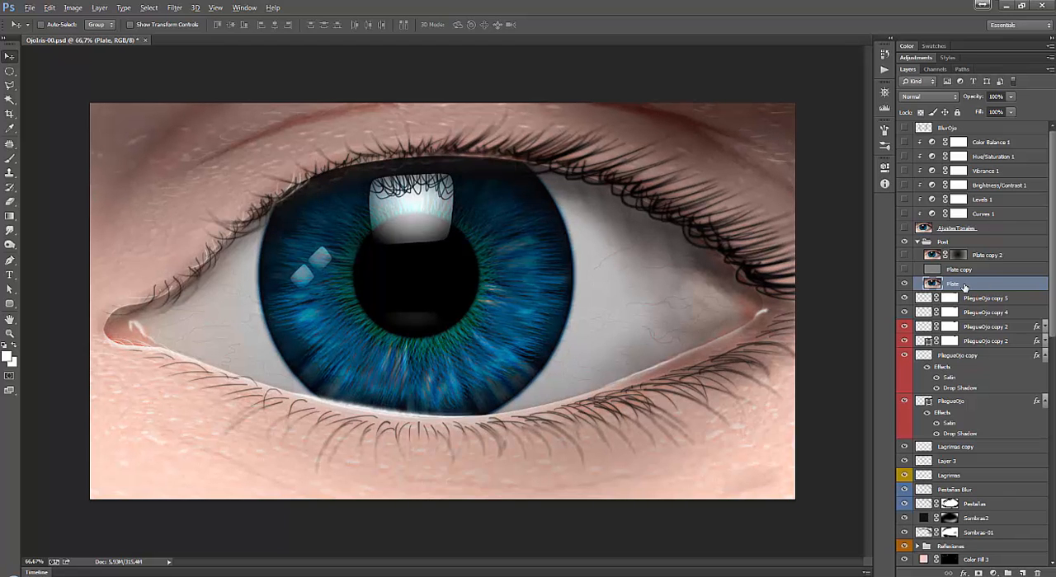
key(ctrl+j)
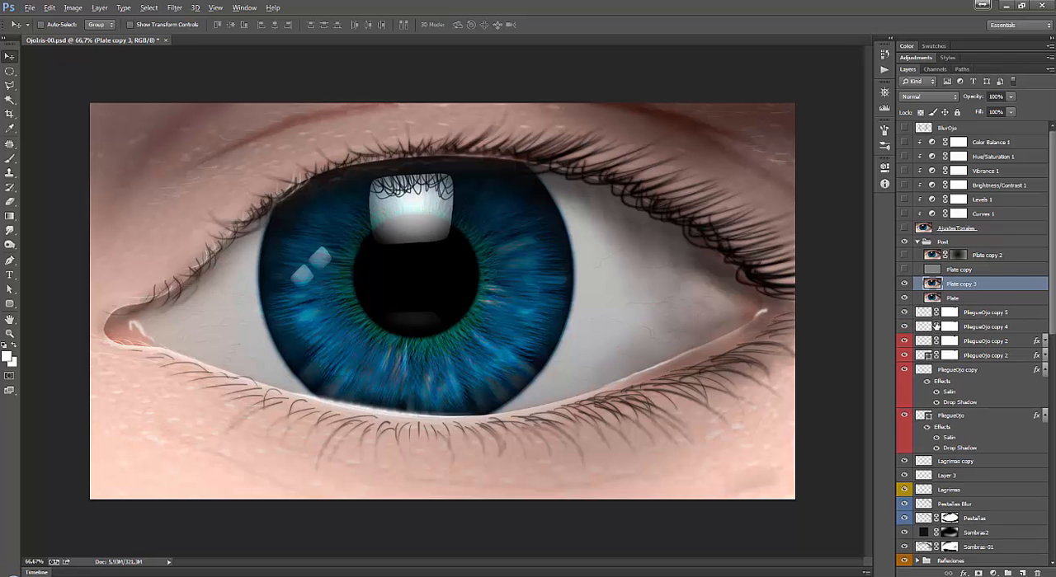
key(alt+t)
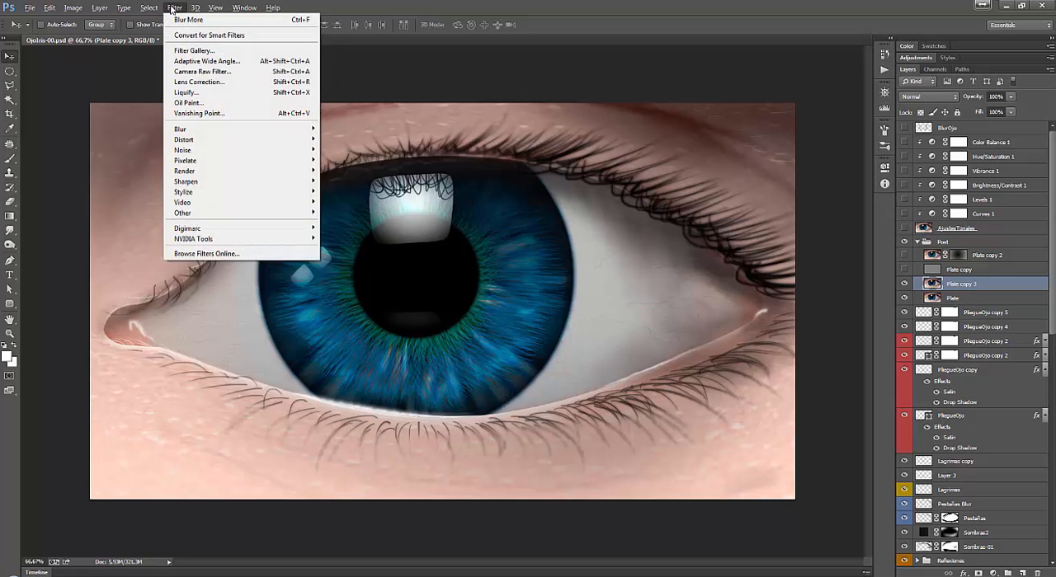
mouse_move(208, 214)
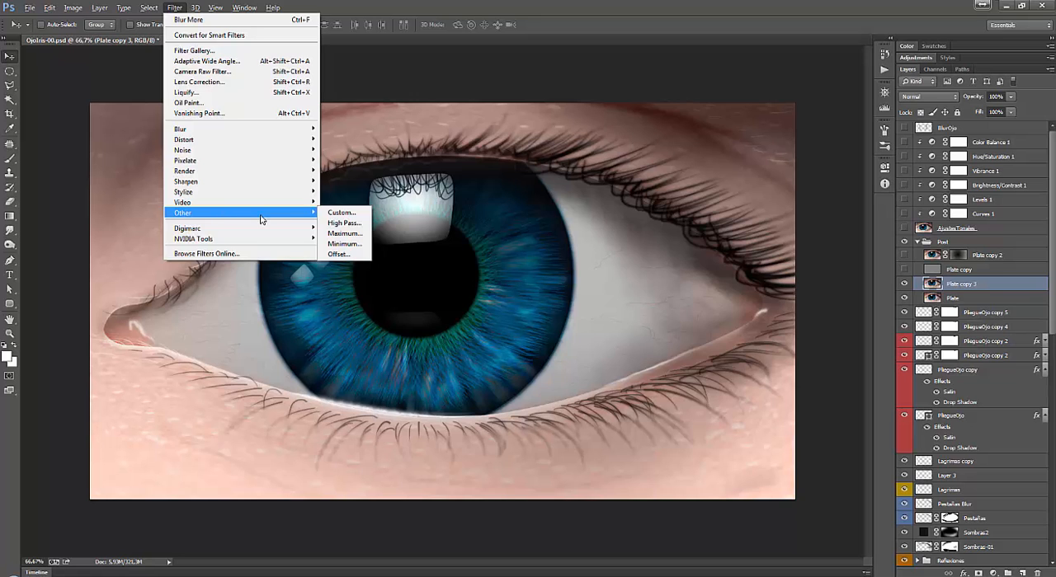
click(345, 224)
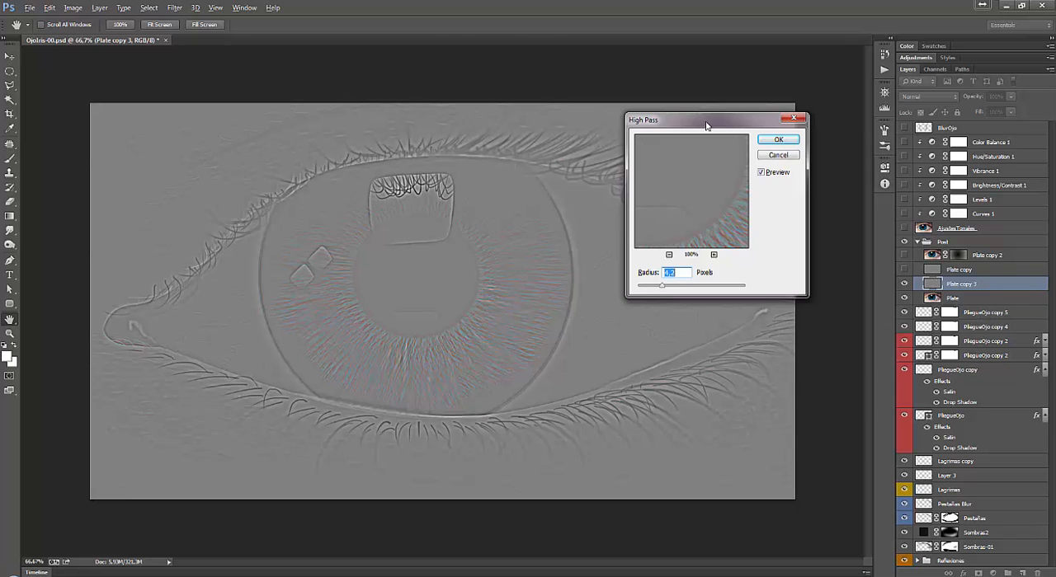
drag(706, 125, 888, 63)
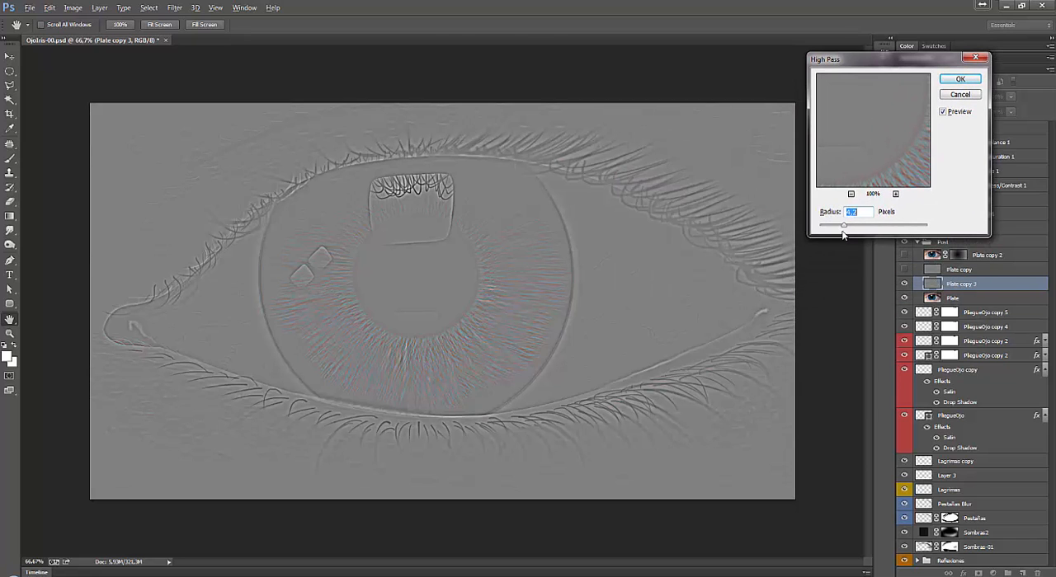
mouse_move(842, 227)
mouse_down()
mouse_move(826, 231)
mouse_move(845, 228)
mouse_up()
click(960, 80)
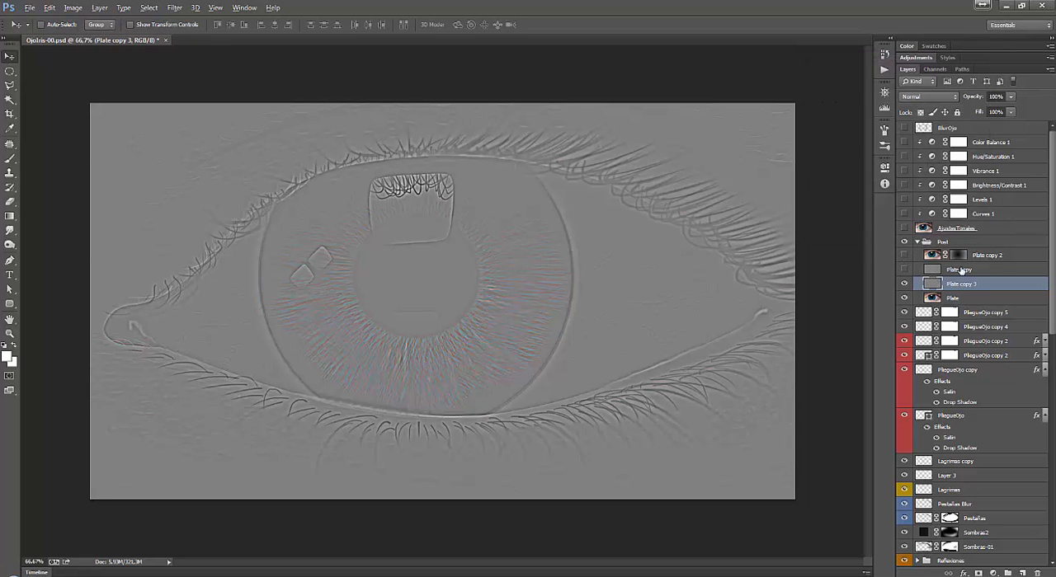
Show Plate copy again and delete the High Pass duplicate of Plate.
click(904, 269)
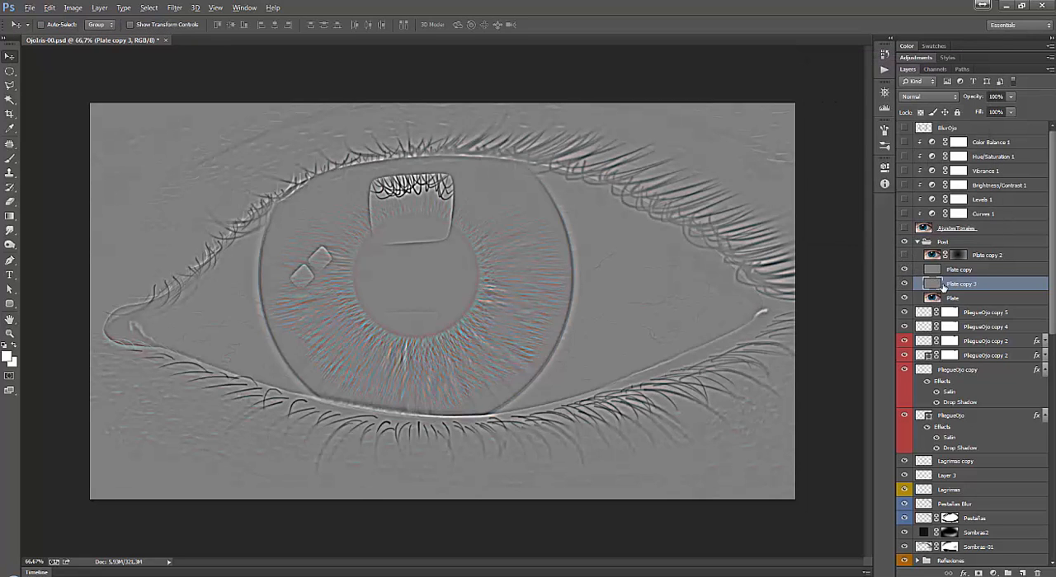
drag(944, 285, 1037, 572)
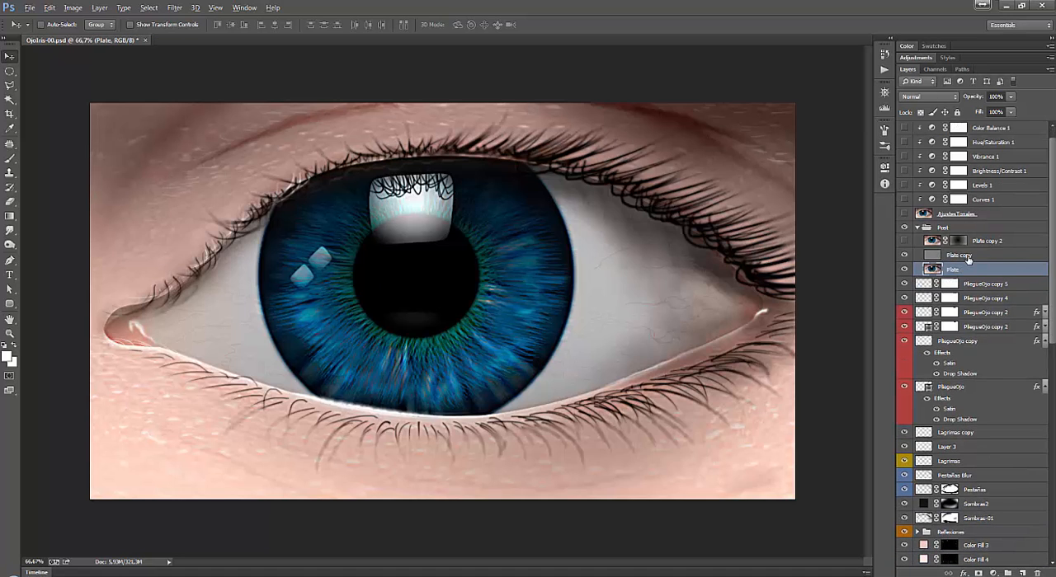
Set the blend mode of the gray Plate copy layer to Vivid Light.
click(965, 256)
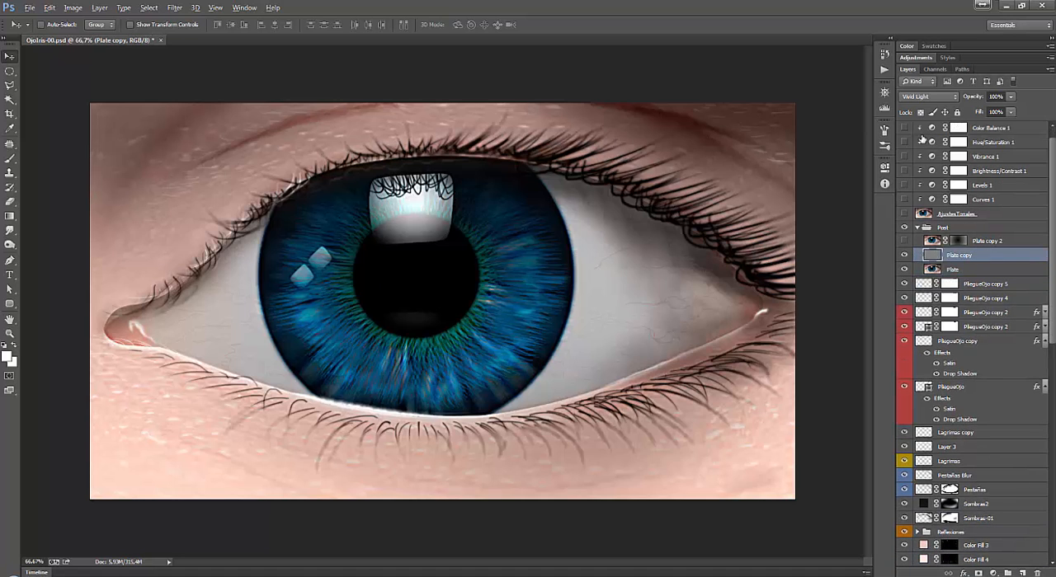
click(934, 97)
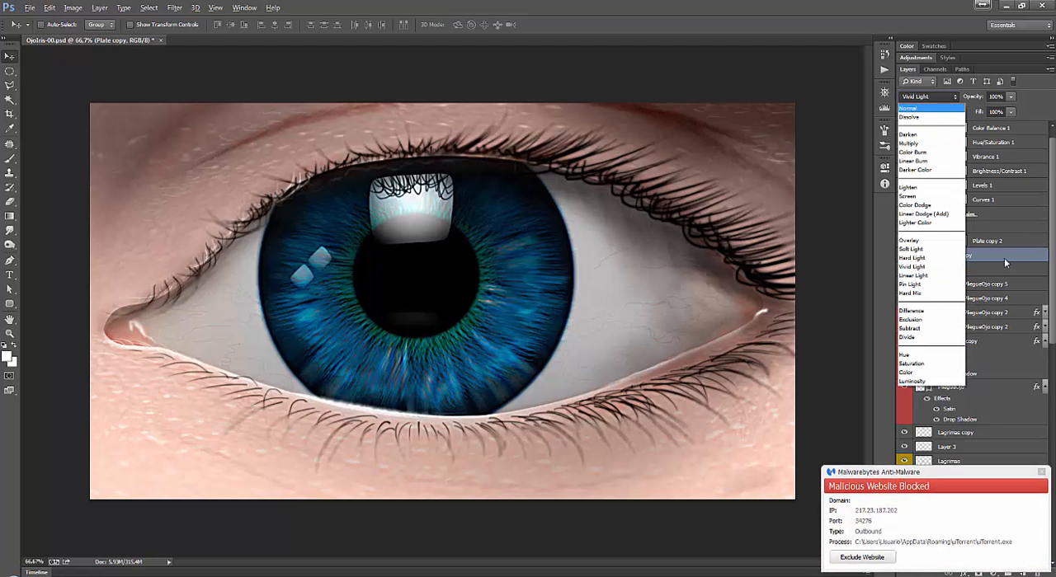
click(932, 267)
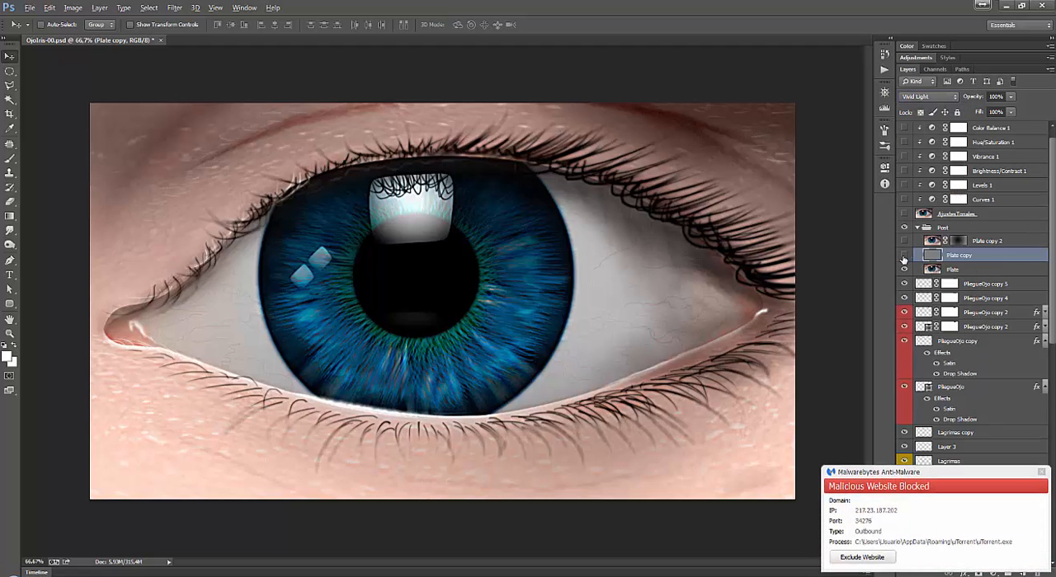
Toggle the Vivid Light Plate copy layer off and on to compare the eye with and without it, leaving it visible.
click(904, 256)
click(904, 255)
click(903, 257)
click(903, 258)
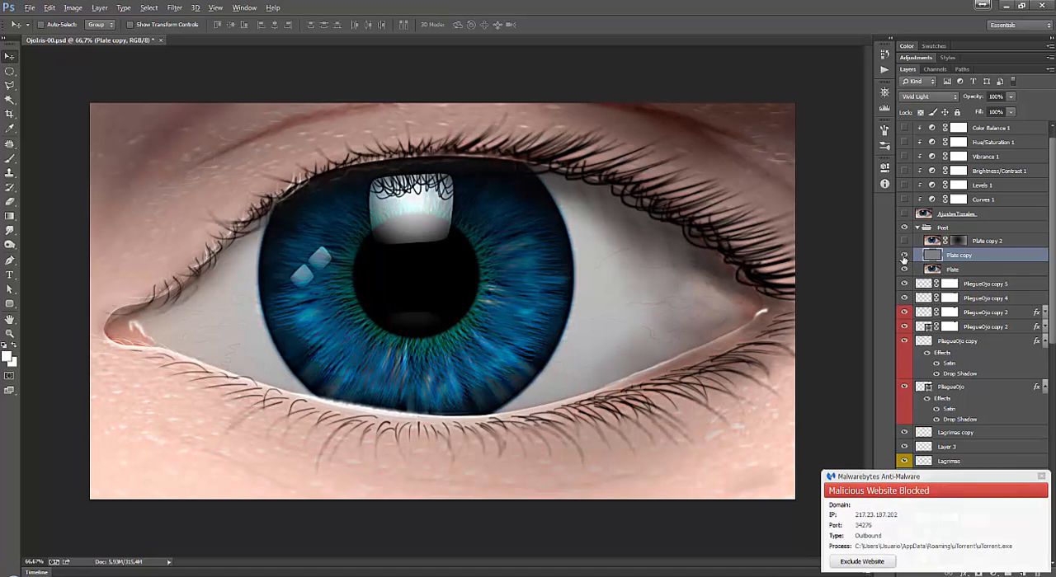
click(903, 258)
click(903, 258)
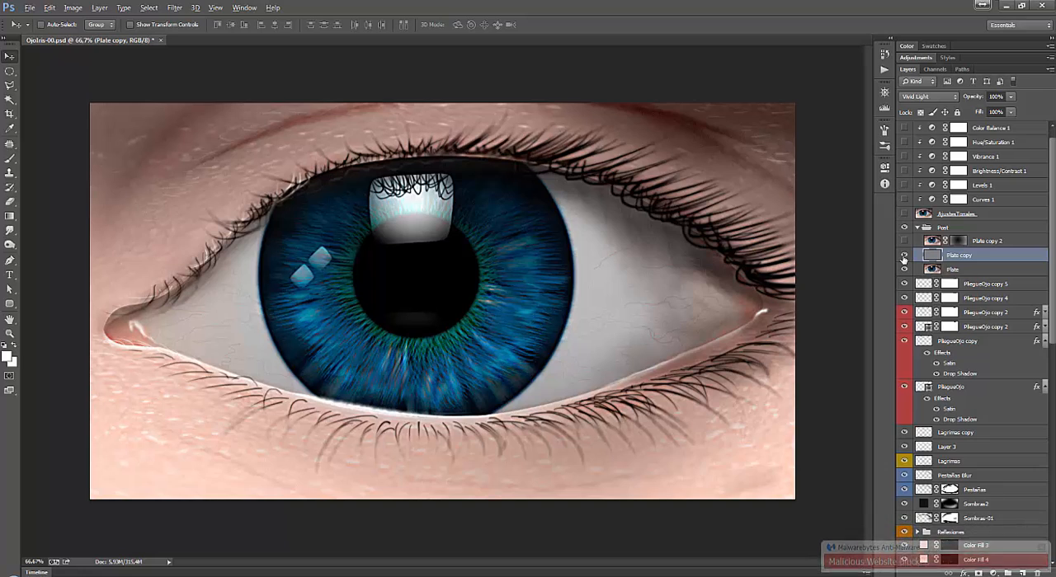
Select the masked Plate copy 2 layer and toggle its visibility to compare its effect on the image, leaving it hidden.
click(1027, 241)
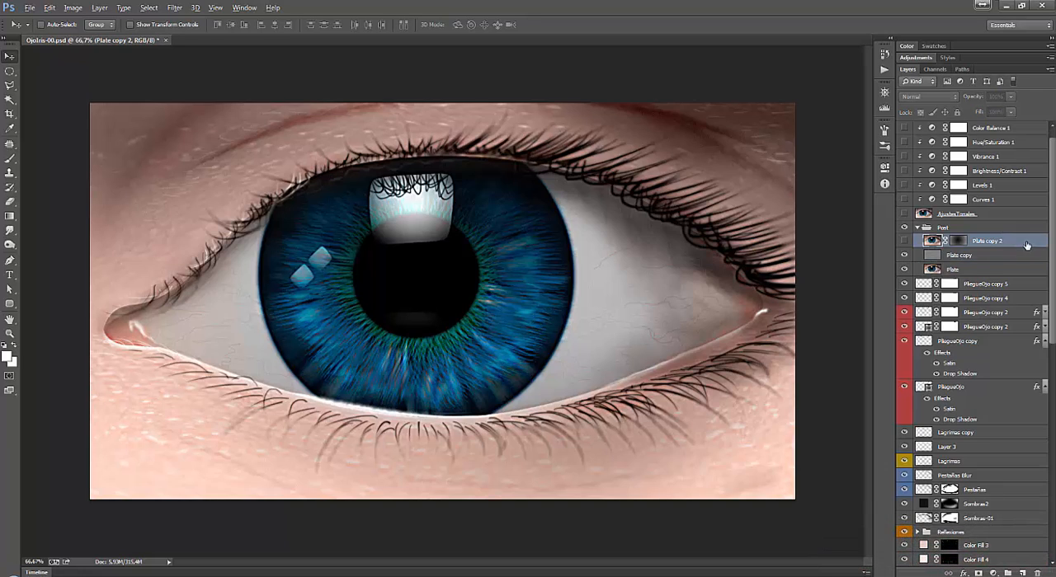
click(903, 241)
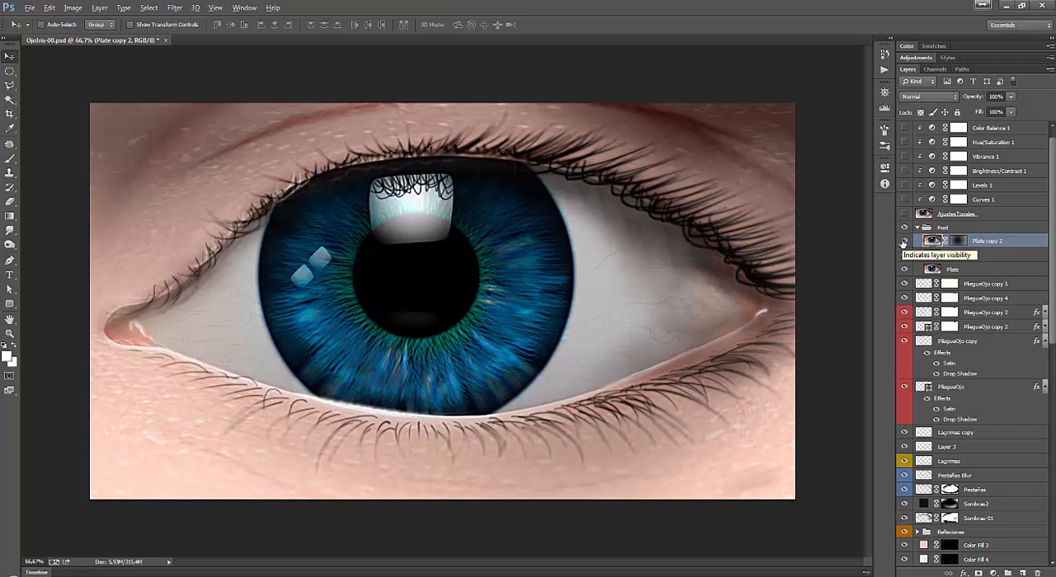
click(903, 241)
click(903, 241)
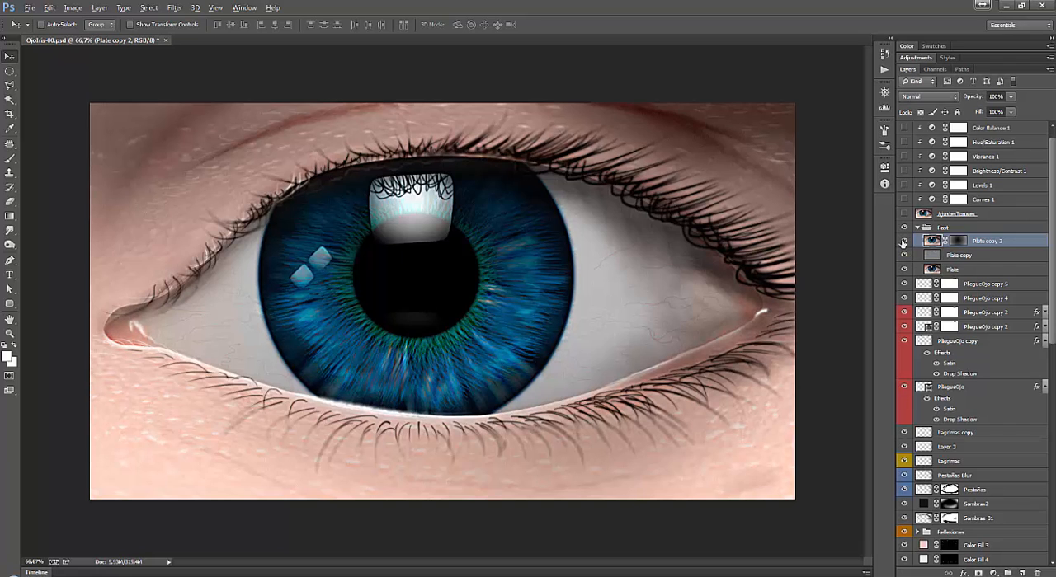
click(903, 240)
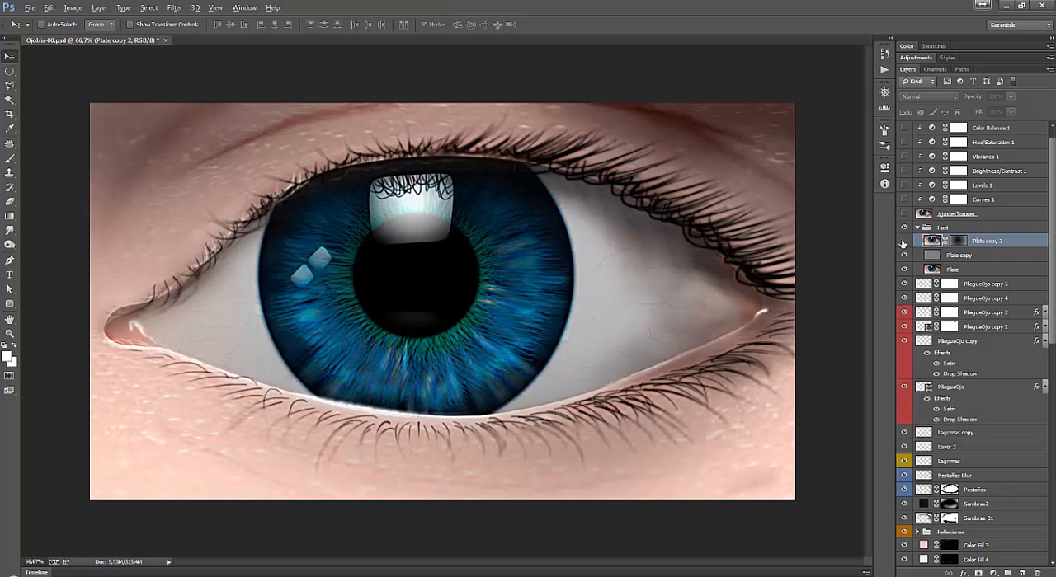
Duplicate the Plate layer and move the duplicate above Plate copy, directly below Plate copy 2.
click(990, 271)
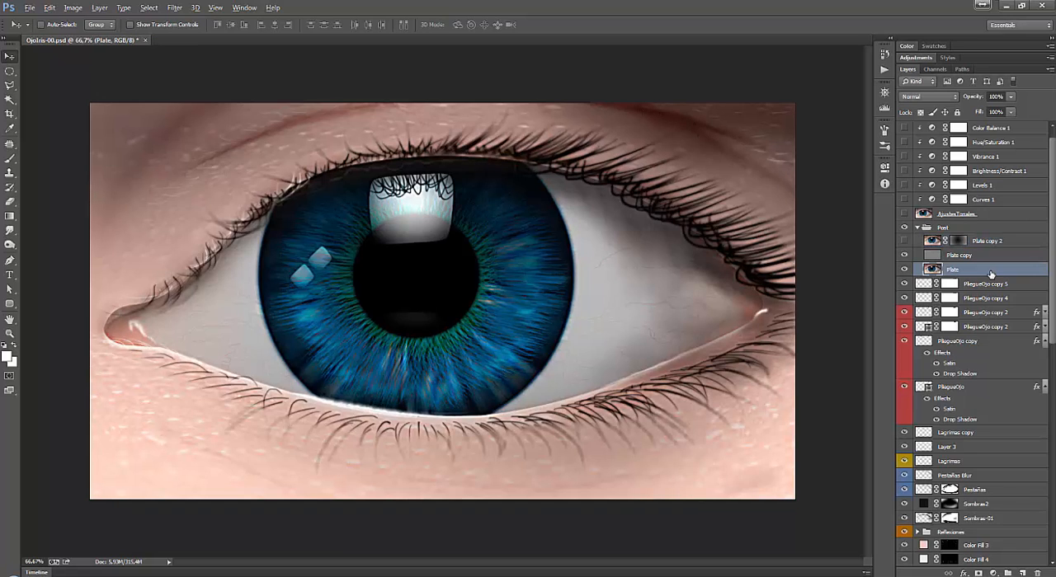
key(ctrl+l)
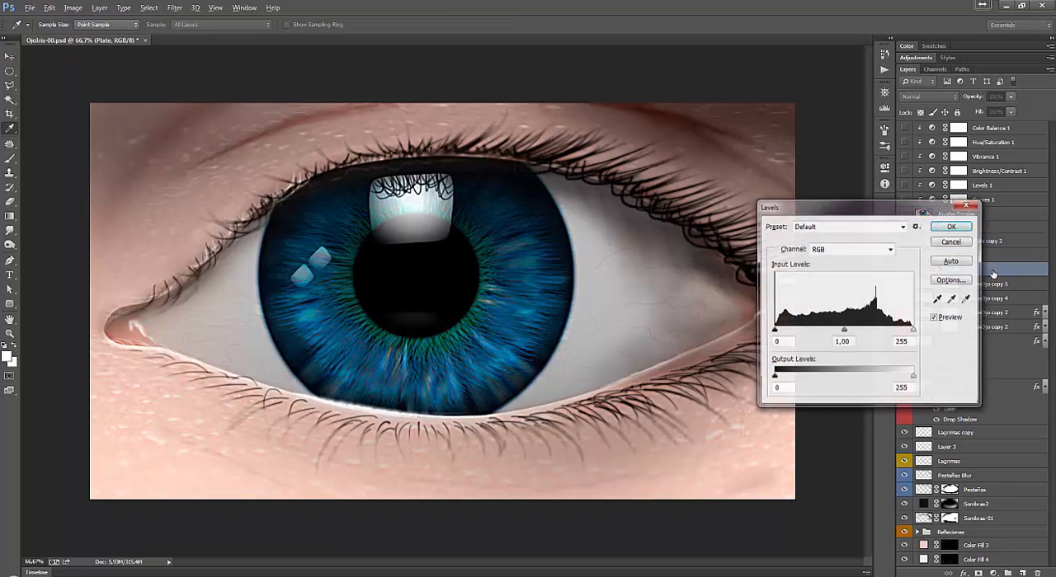
key(Escape)
key(ctrl+j)
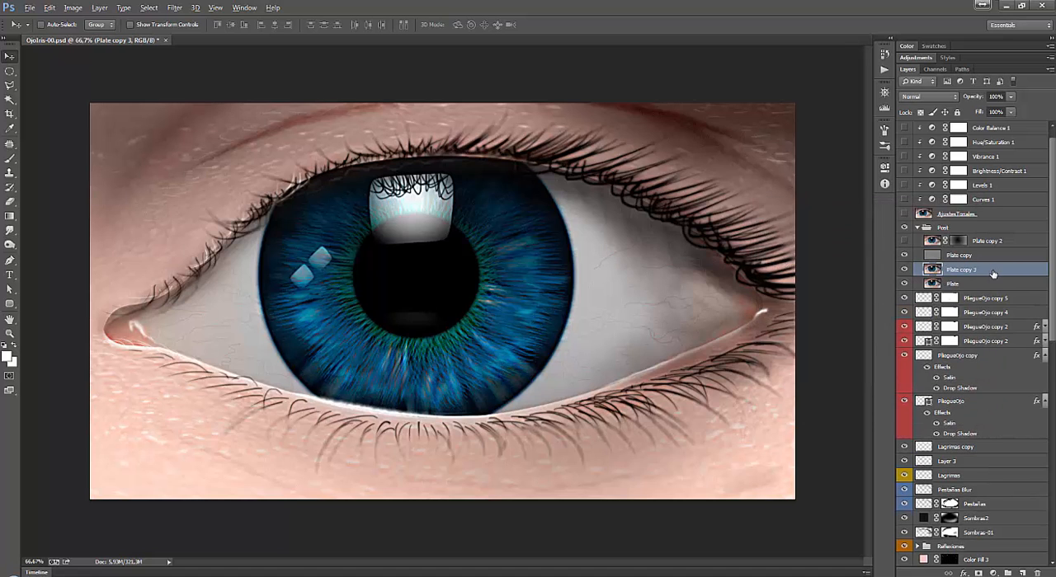
drag(990, 270, 977, 240)
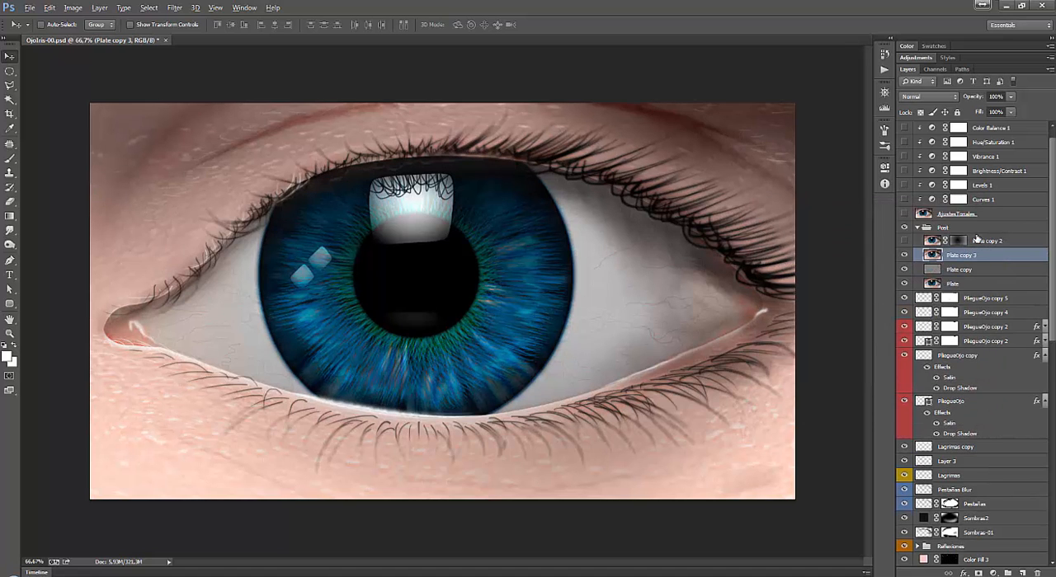
click(174, 8)
mouse_move(226, 132)
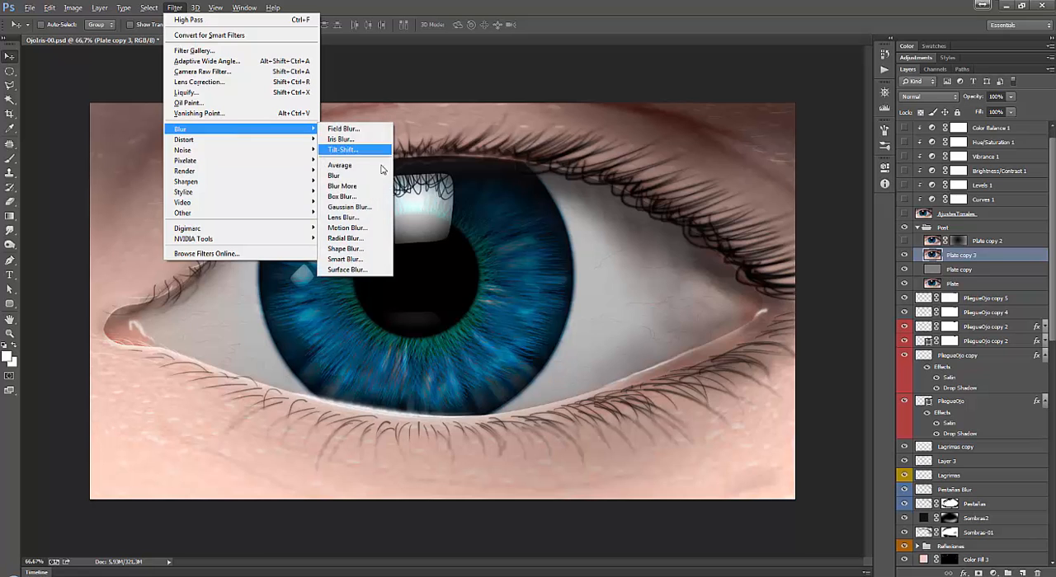
click(349, 207)
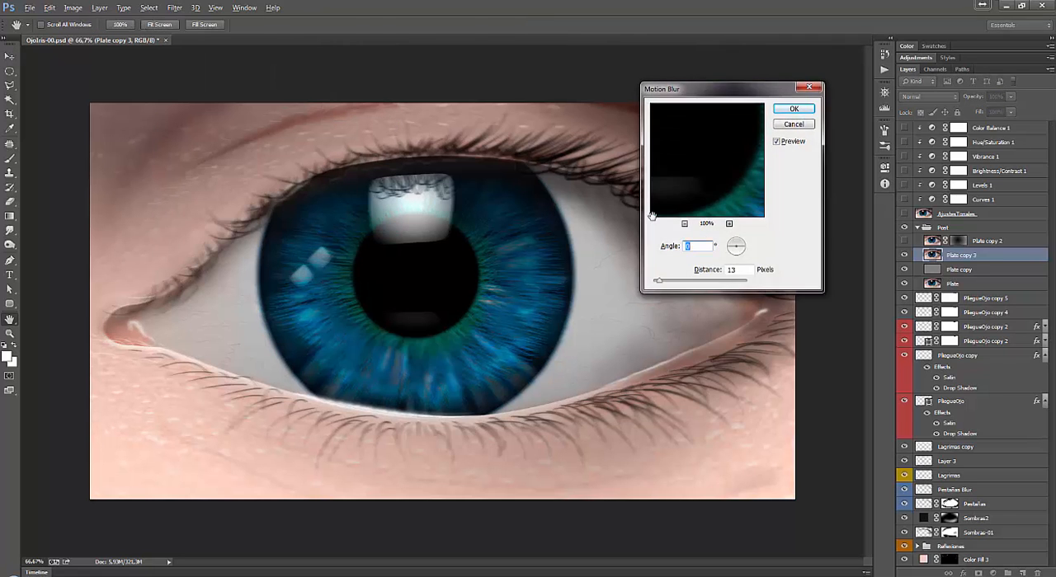
key(Return)
Apply a Lens Blur with a radius of about 80 to the Plate copy 3 layer.
key(alt+t)
mouse_move(251, 138)
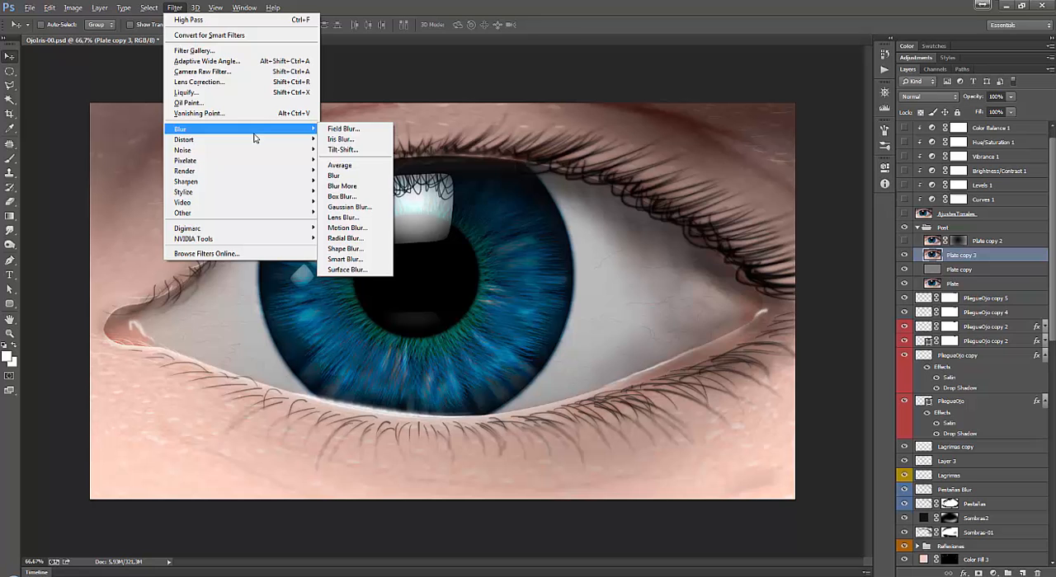
click(354, 218)
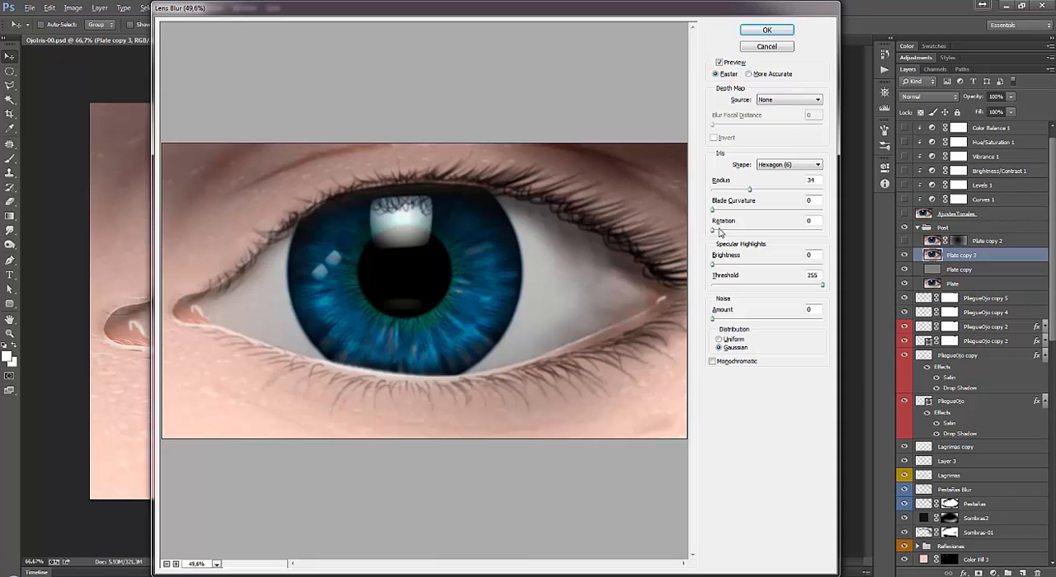
drag(751, 190, 796, 192)
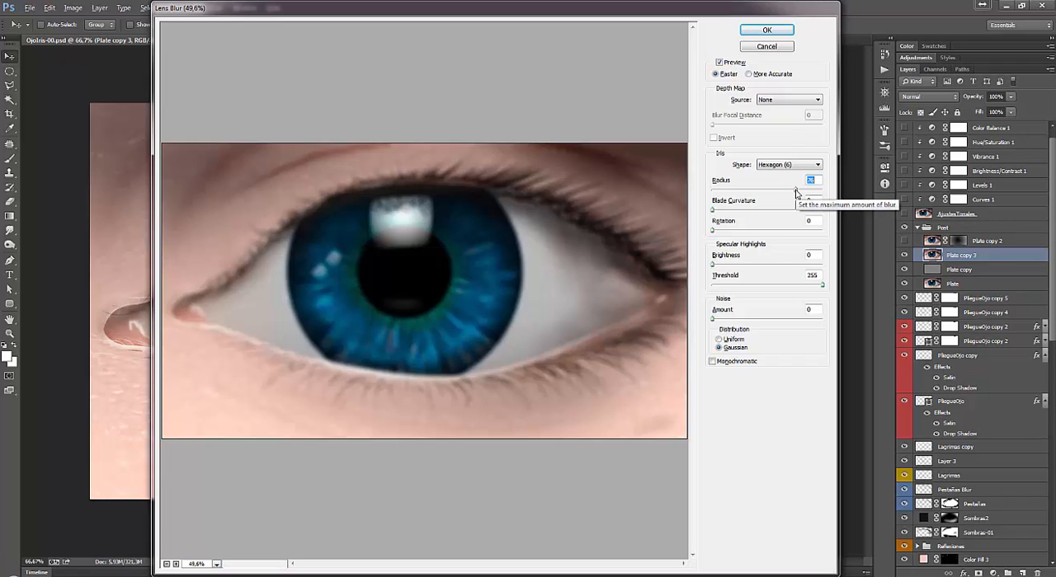
drag(796, 192, 799, 191)
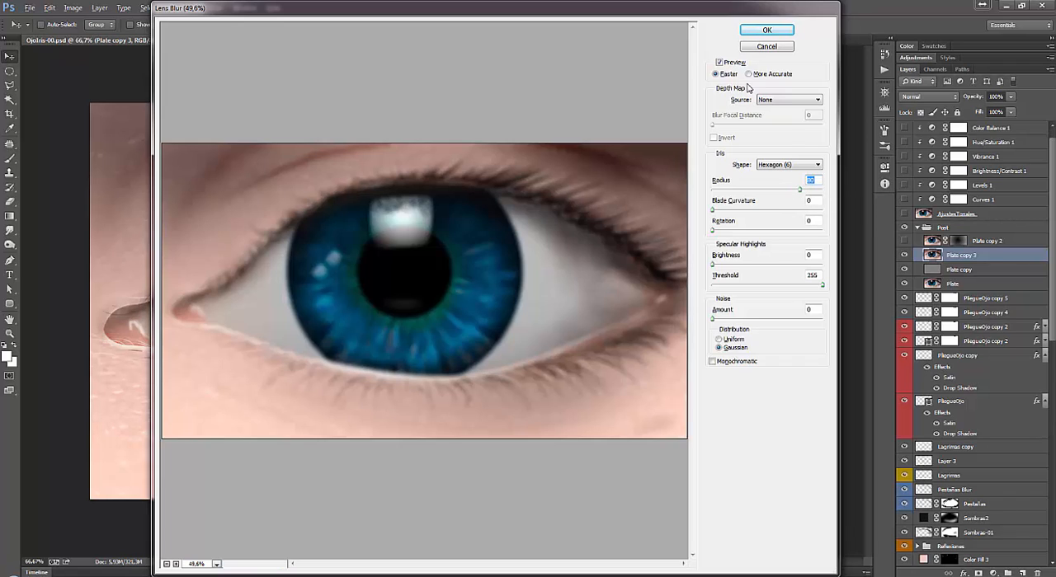
click(766, 30)
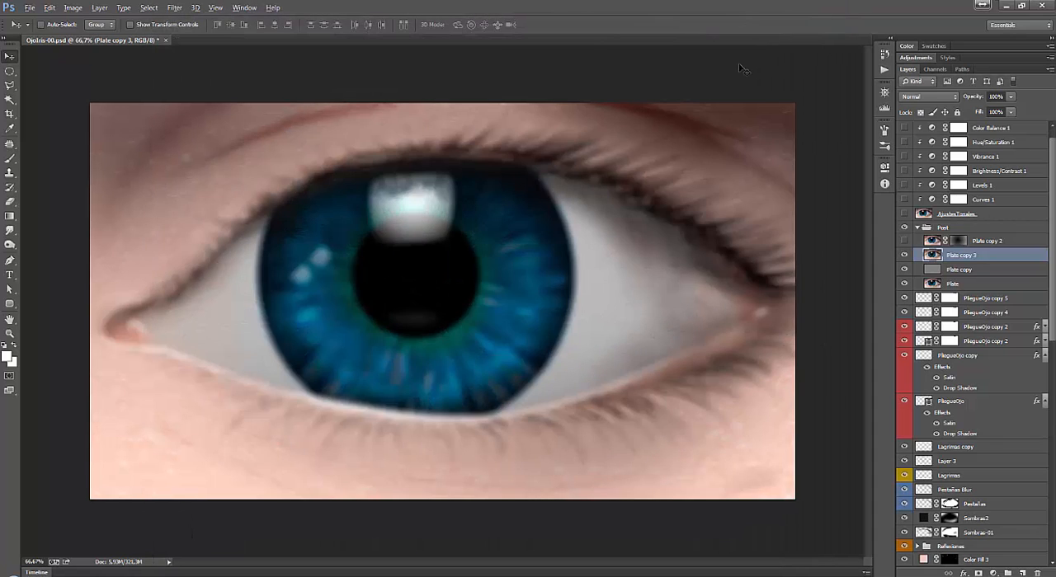
Display the Plate copy 2 layer mask and try a black-to-white radial gradient from the pupil's centre to beyond the canvas's right edge.
click(957, 241)
alt+click(958, 241)
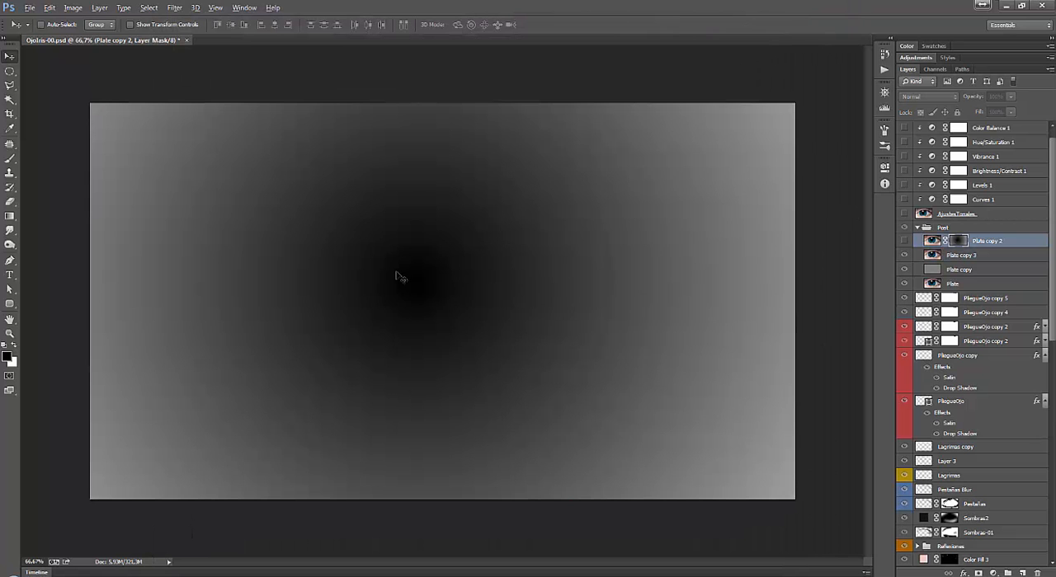
key(g)
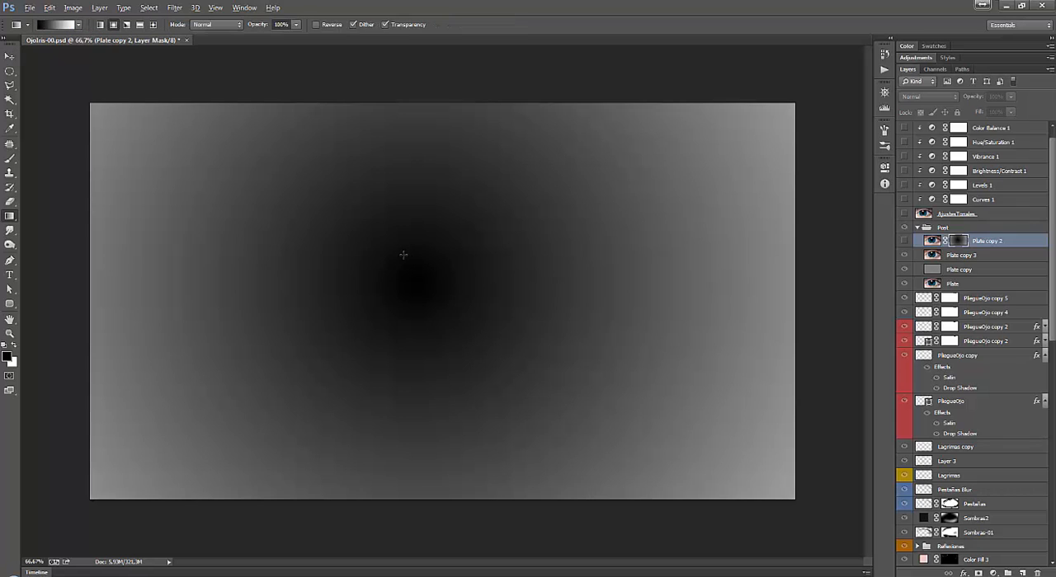
click(13, 219)
click(59, 218)
click(11, 217)
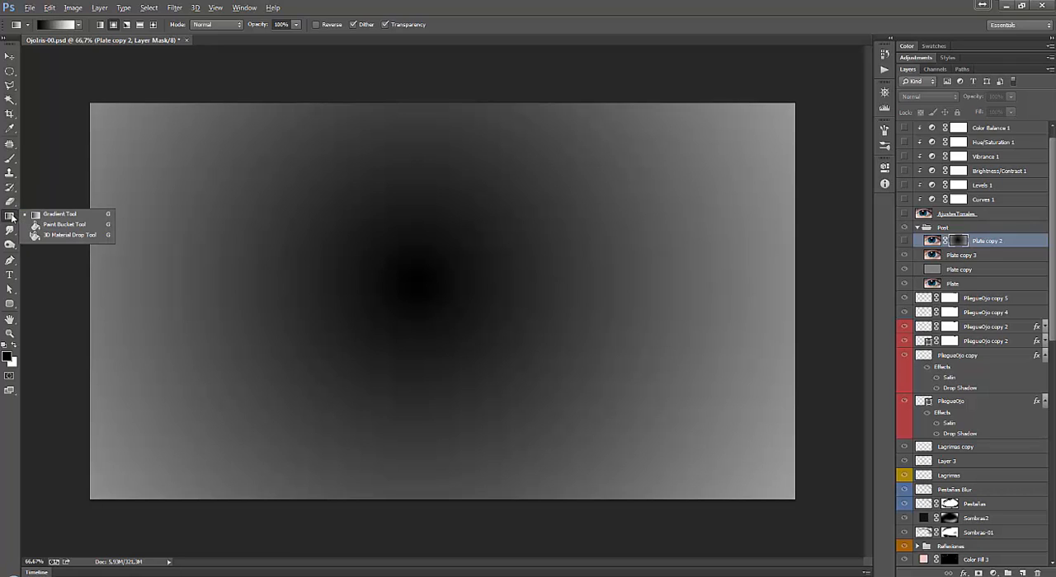
click(65, 218)
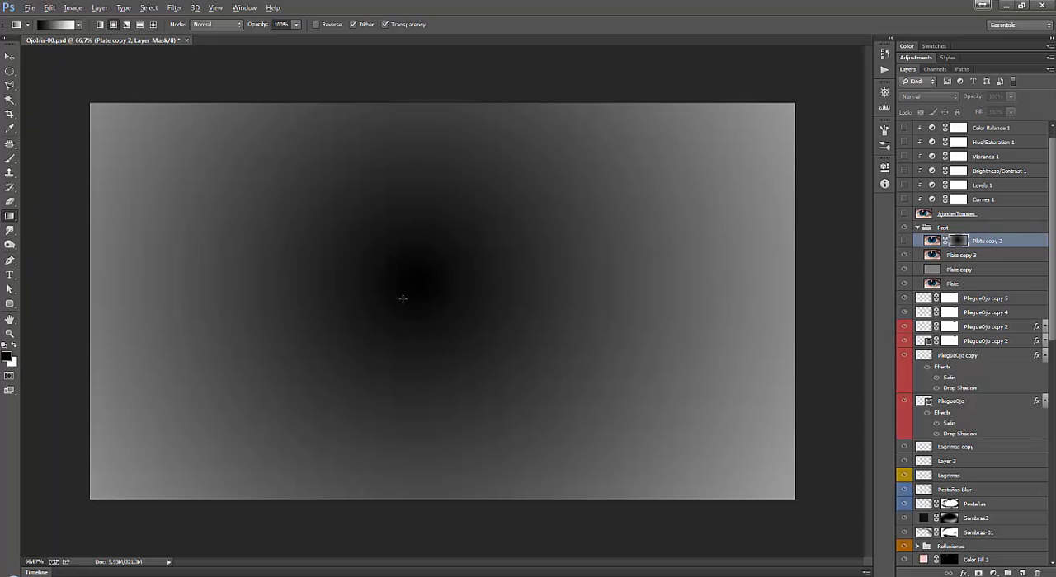
drag(416, 282, 862, 216)
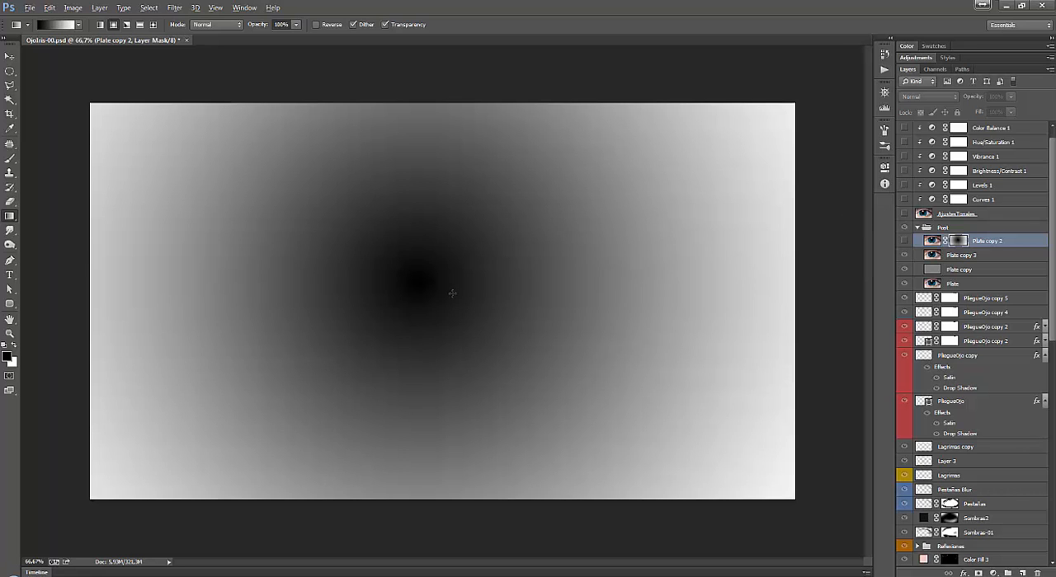
key(ctrl+z)
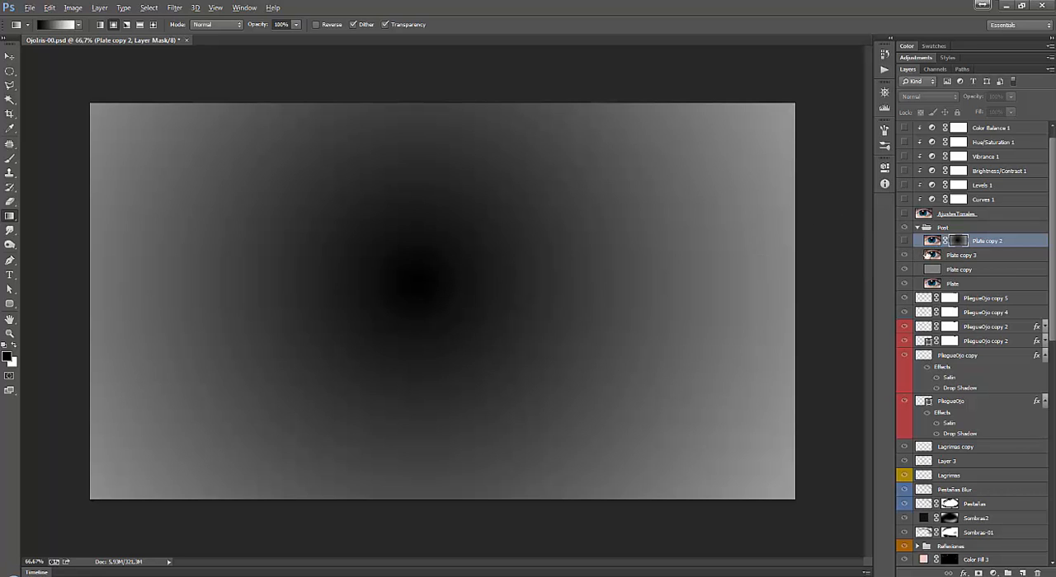
Add a layer mask to Plate copy 3 and fill it with a black-to-white radial gradient from the pupil's centre past the canvas's right edge.
click(933, 255)
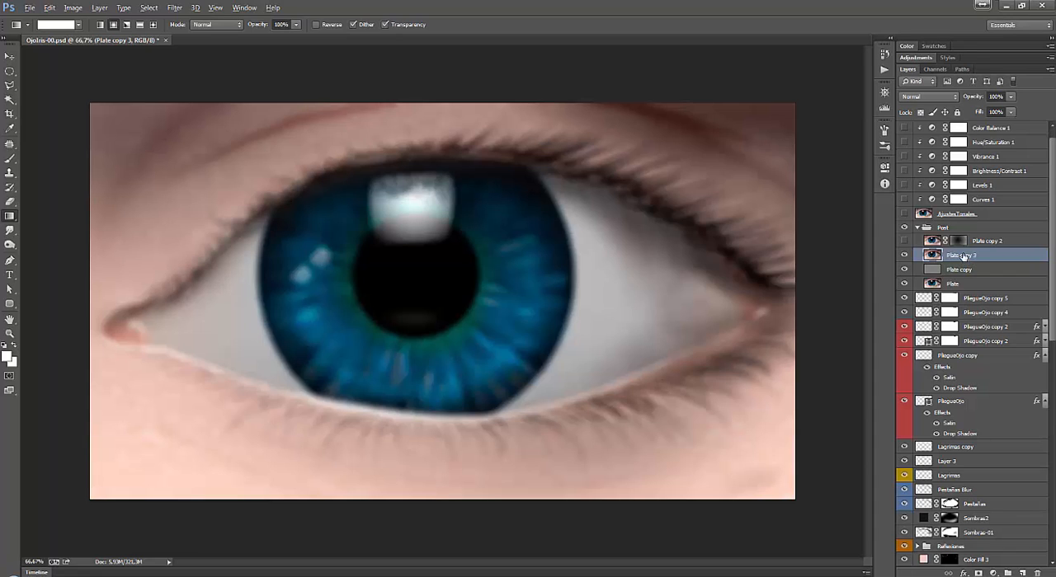
click(979, 572)
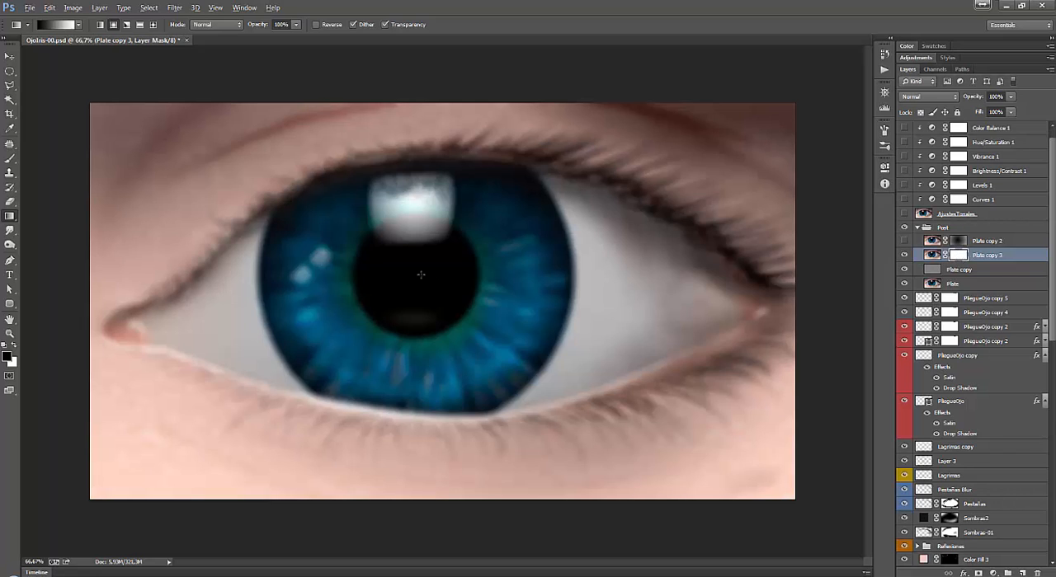
drag(417, 272, 863, 282)
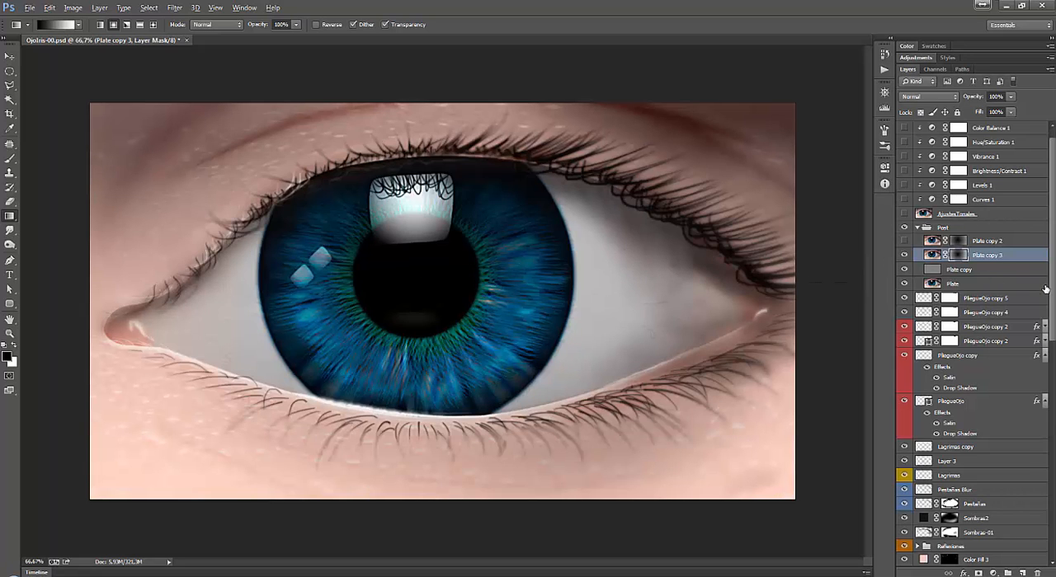
Toggle the visibility of the masked Plate copy 3 layer to compare the image with and without its edge blur.
click(903, 256)
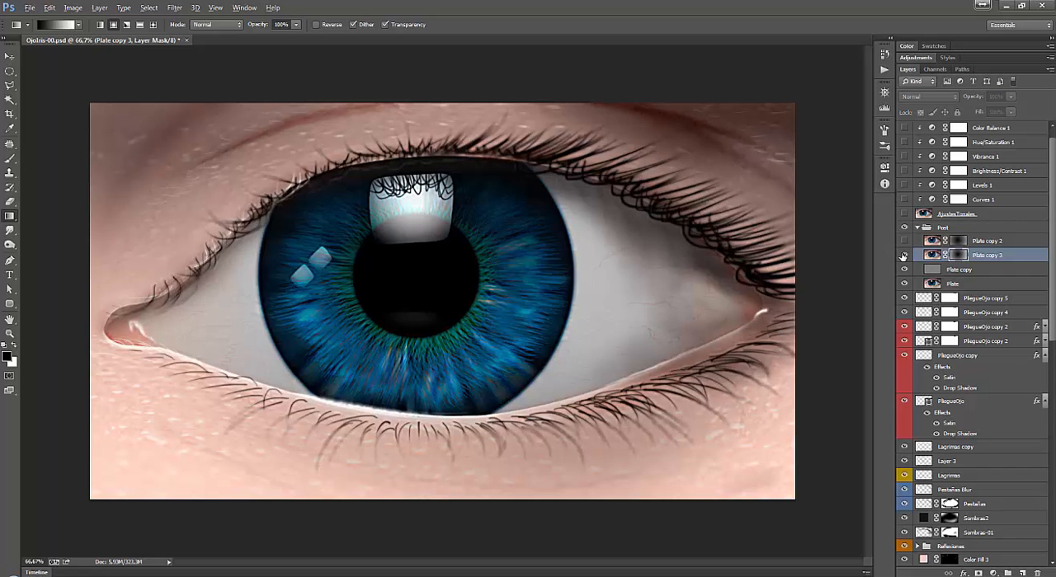
click(903, 256)
click(903, 255)
click(903, 256)
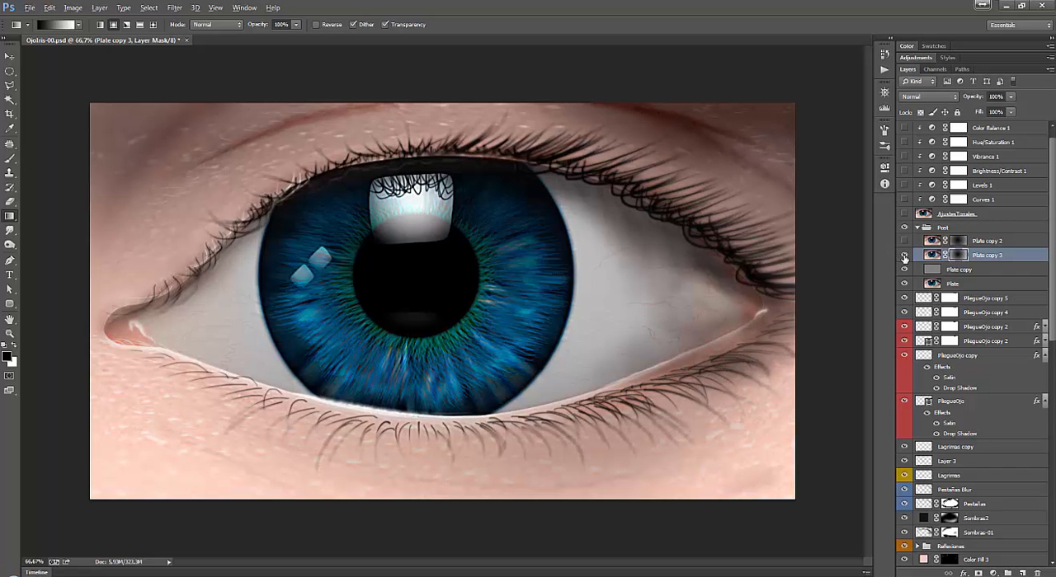
Delete the Plate copy 3 layer and show the masked Plate copy 2 layer.
drag(994, 257, 1041, 570)
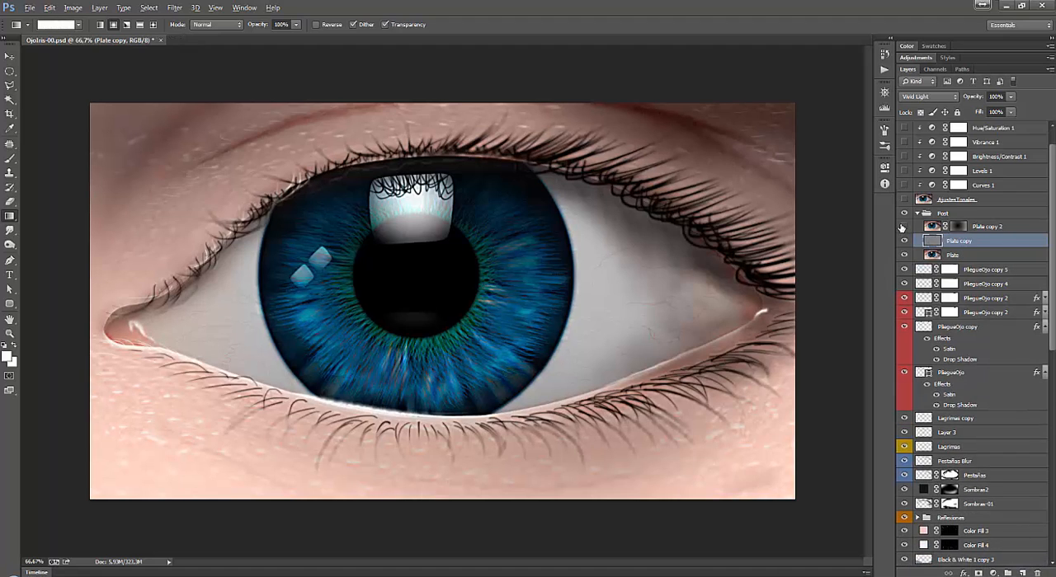
click(905, 227)
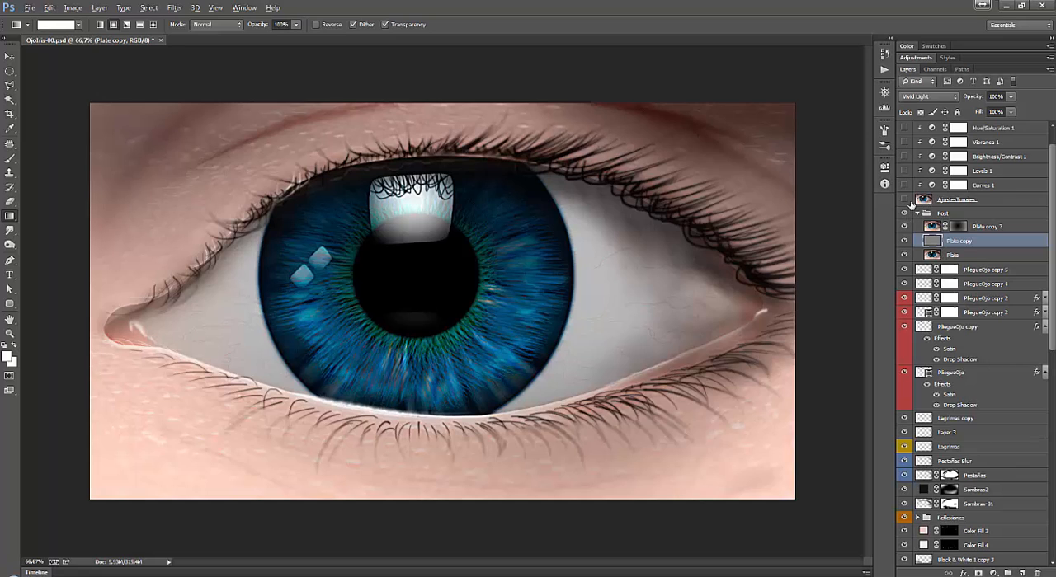
Copy the merged content of the whole canvas and paste it as a new layer directly above the Post group.
click(974, 215)
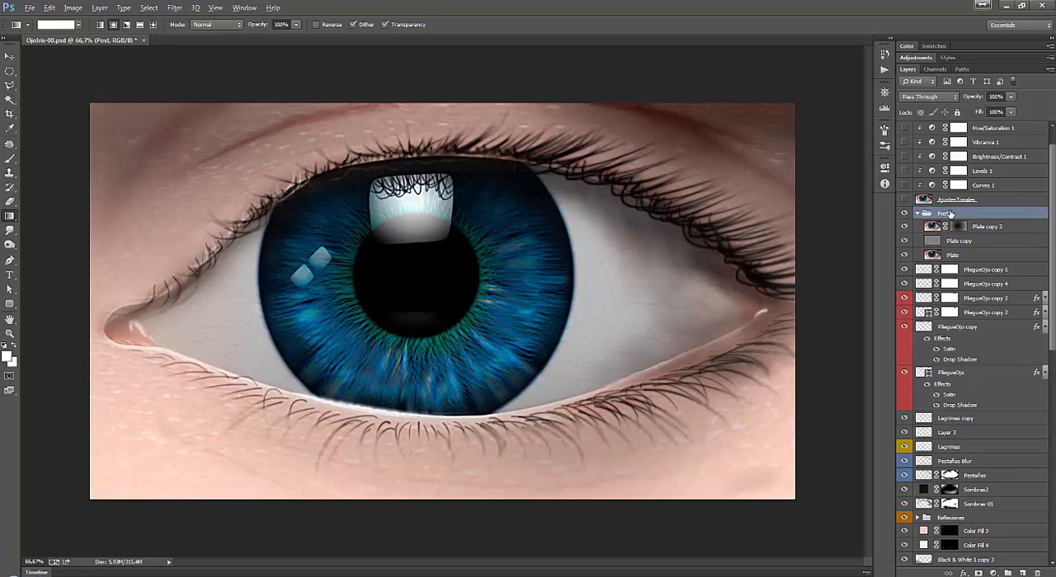
key(ctrl+a)
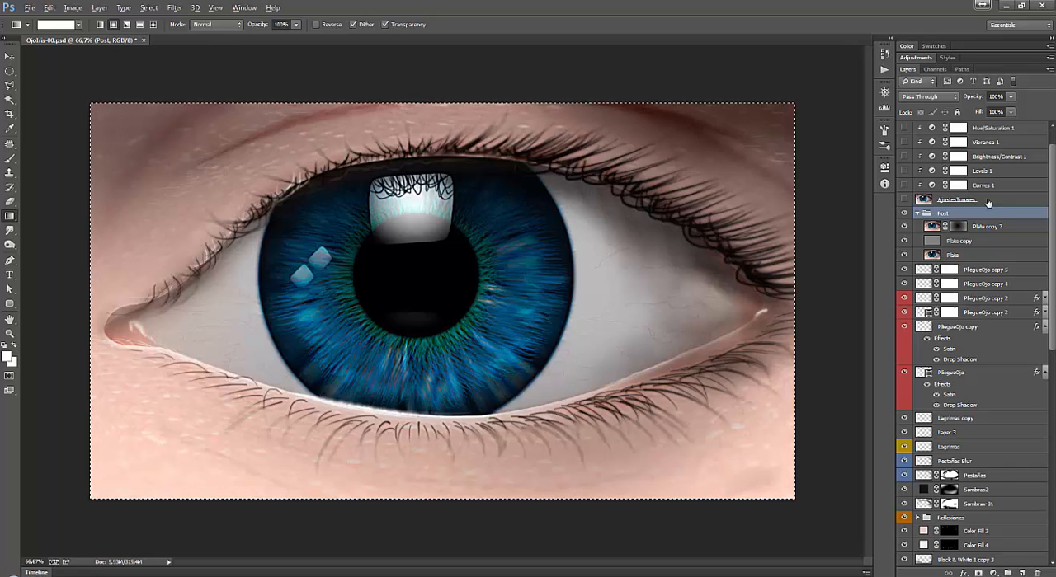
click(985, 201)
click(986, 214)
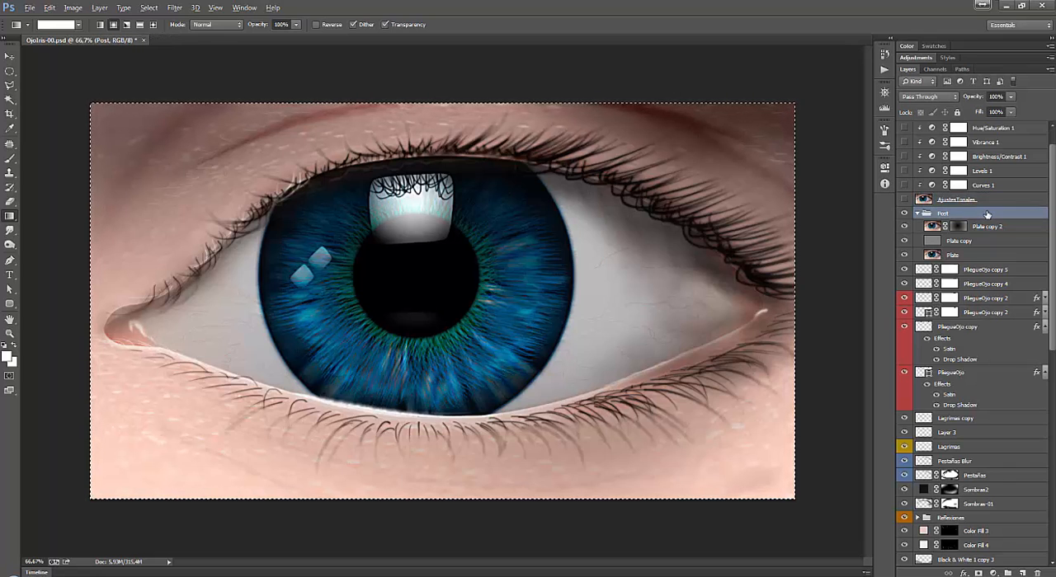
key(ctrl+shift+c)
key(ctrl+v)
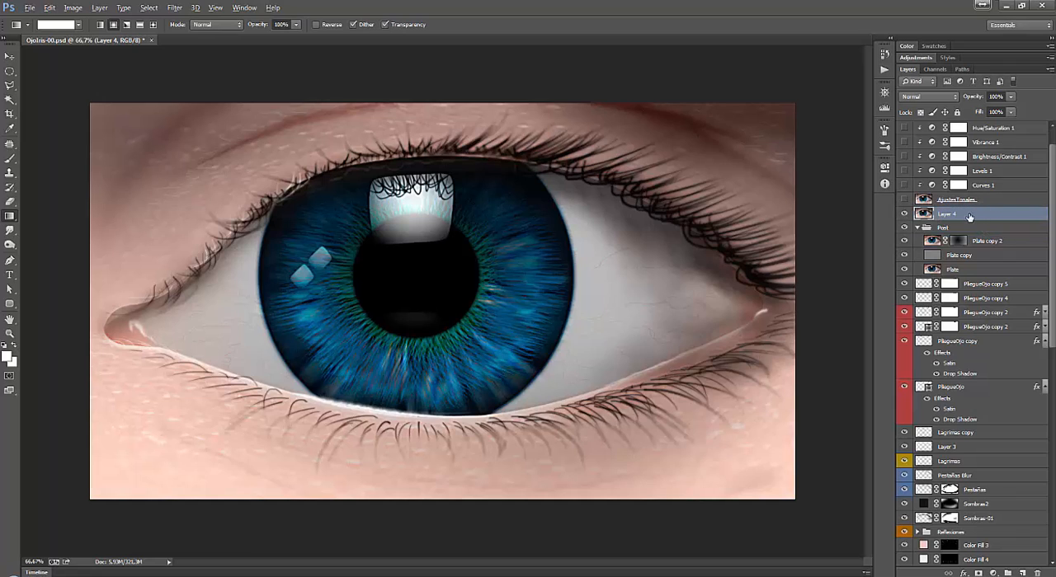
Move the pasted layer above AjustesTonales and delete the old AjustesTonales layer.
drag(968, 218, 966, 203)
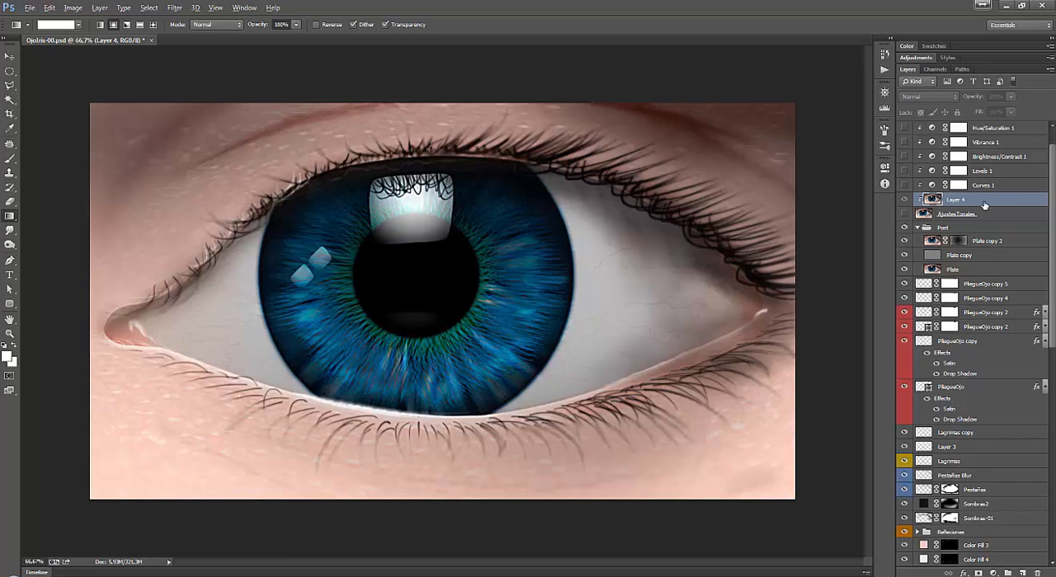
drag(980, 216, 1037, 572)
scroll(1050, 191, up, 3)
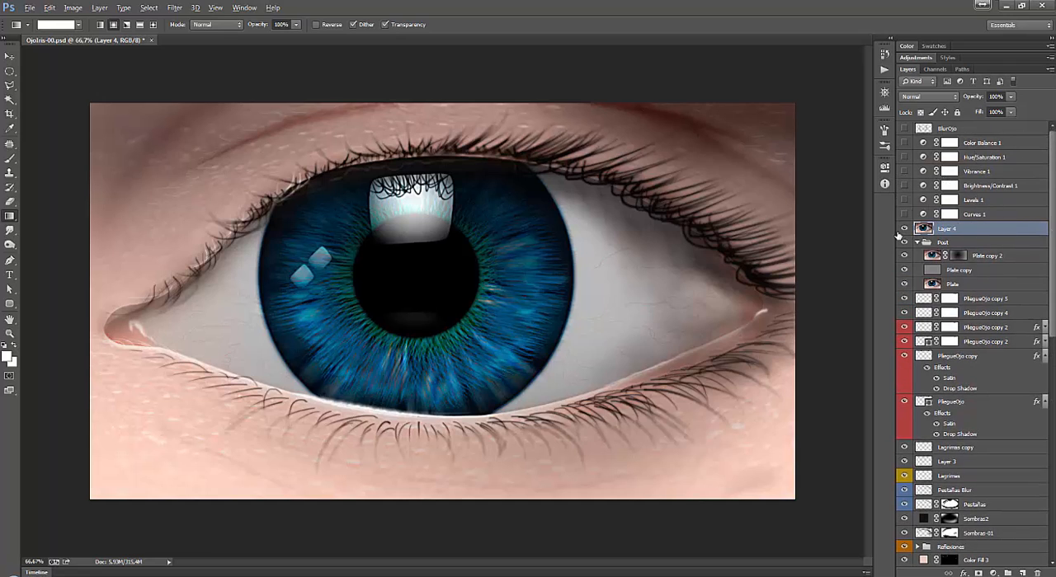
Rename the pasted merged layer as AjustesTonales.
double_click(946, 229)
text(P)
text(A)
text(justesTonales)
key(Return)
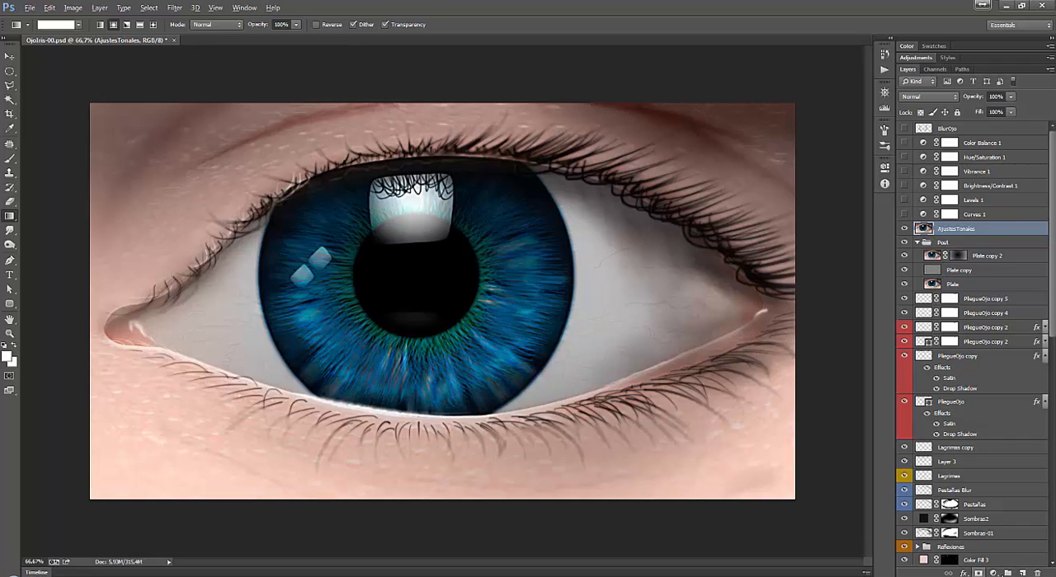
Add a Curves adjustment layer above AjustesTonales and clip it to that layer.
click(993, 572)
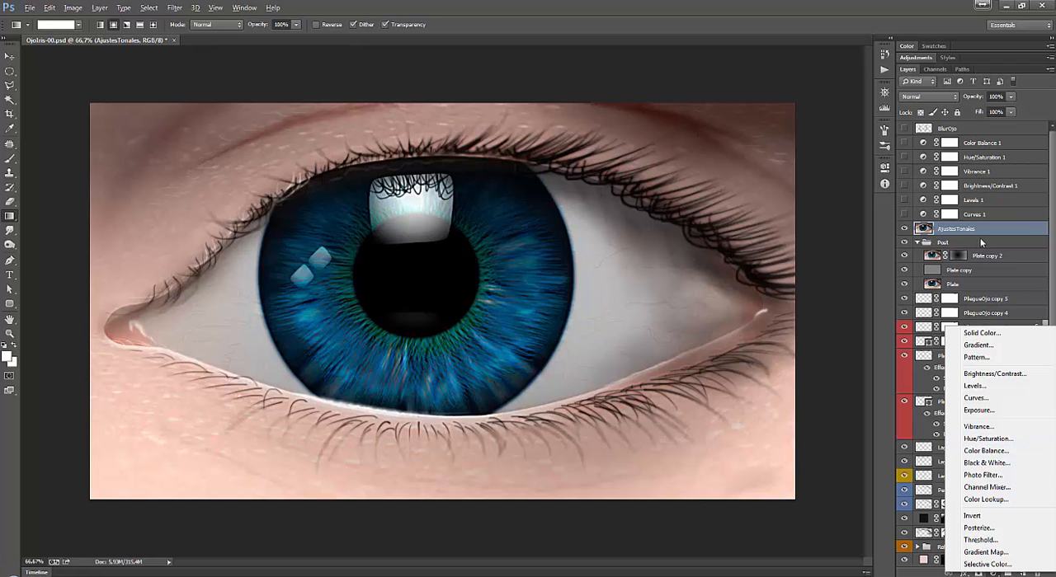
click(1001, 225)
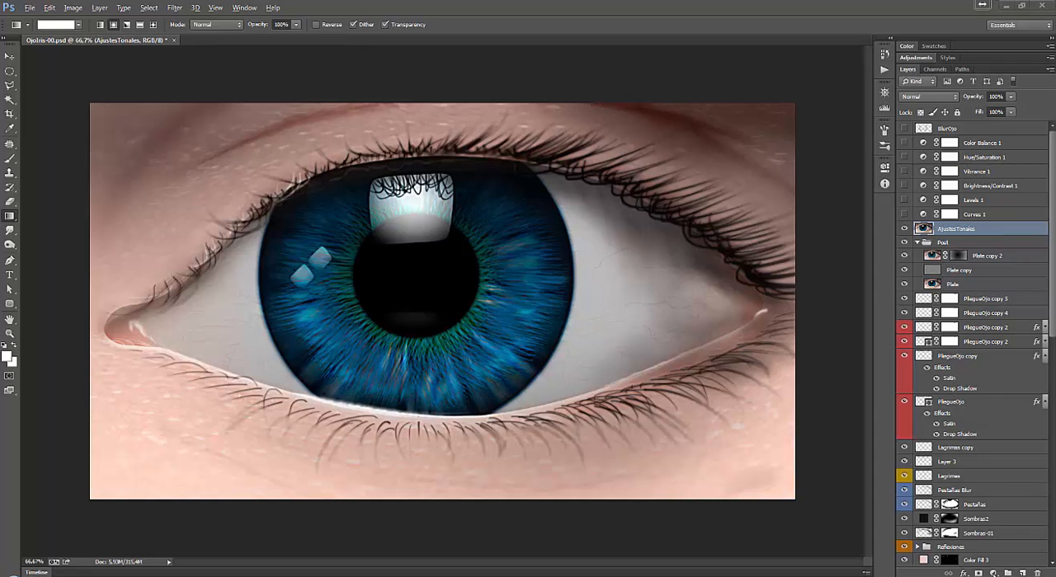
click(993, 573)
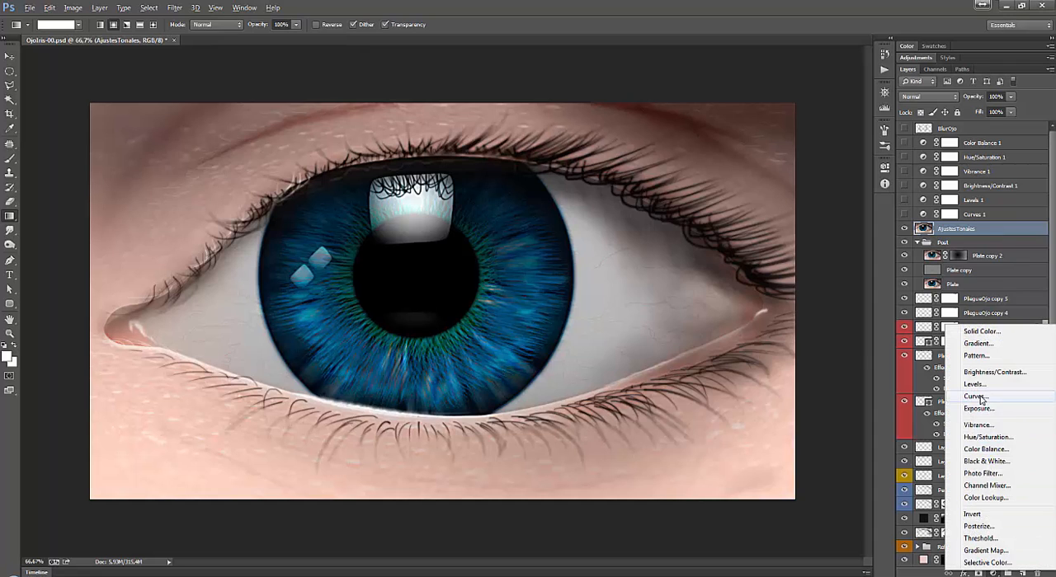
click(976, 397)
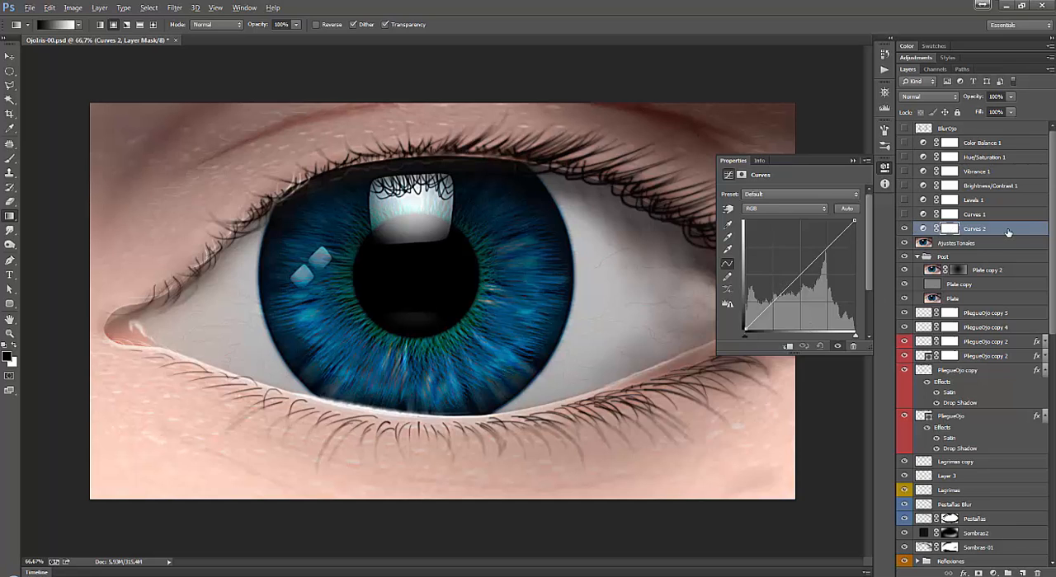
right_click(1001, 231)
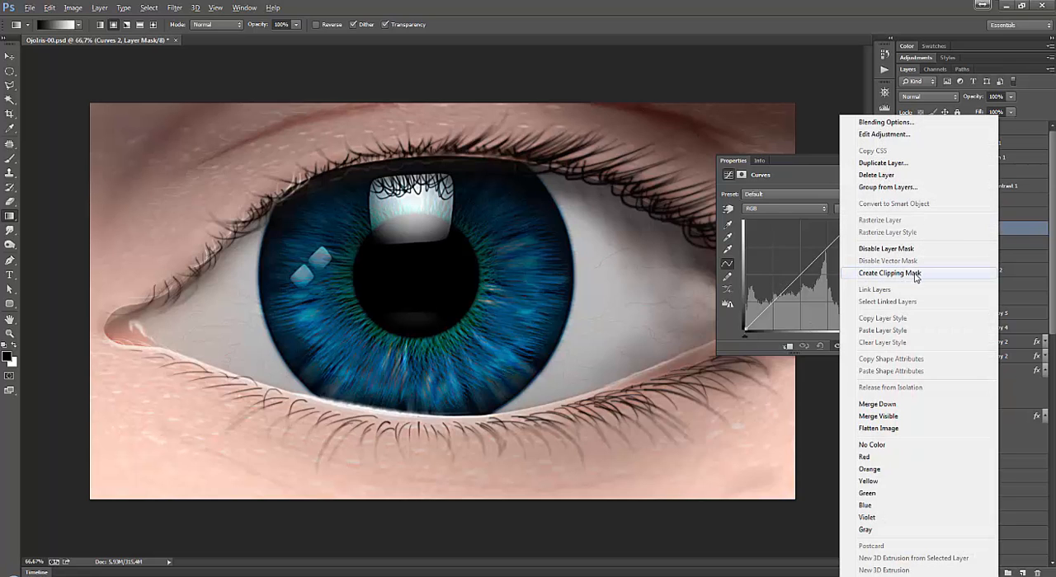
click(889, 273)
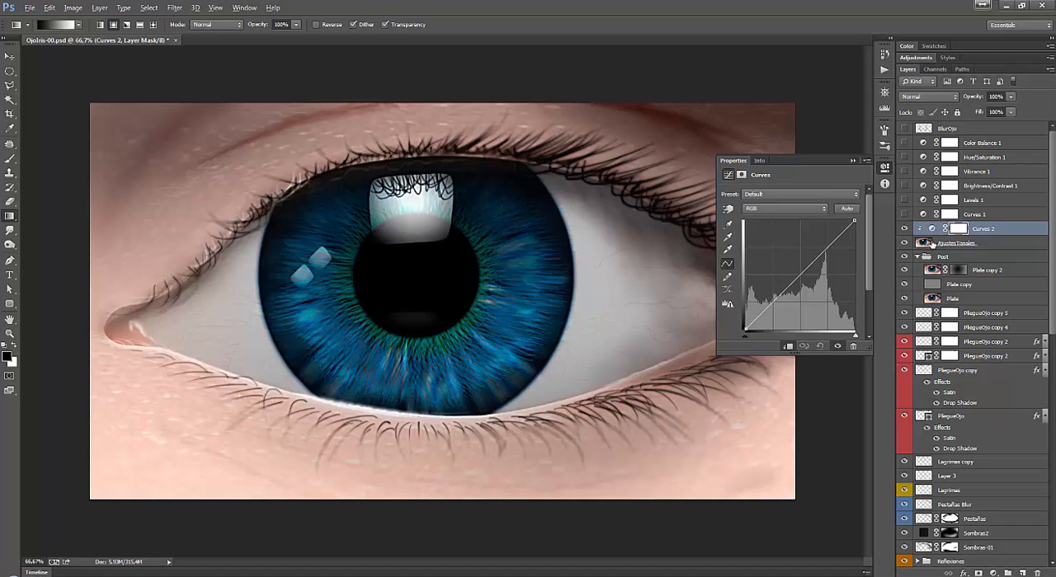
Close the curve settings and delete the newly added clipped Curves adjustment layer.
click(924, 243)
click(853, 161)
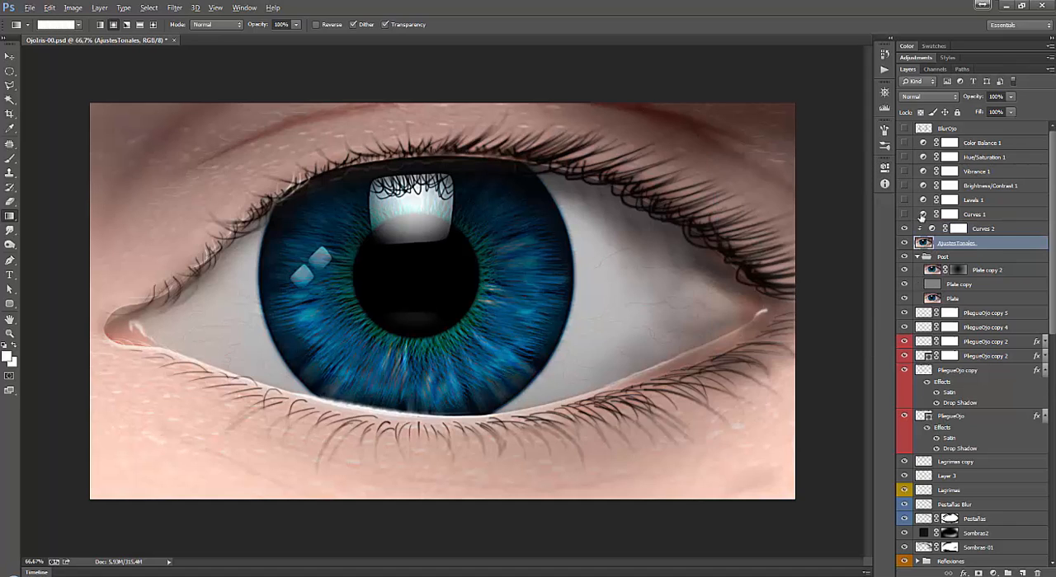
click(1000, 231)
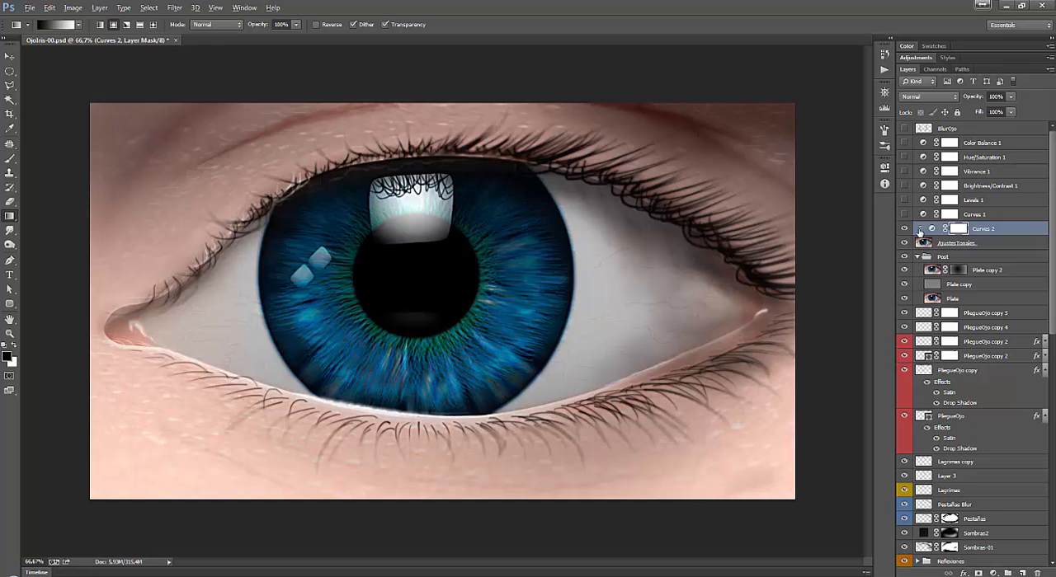
drag(1008, 232, 1036, 573)
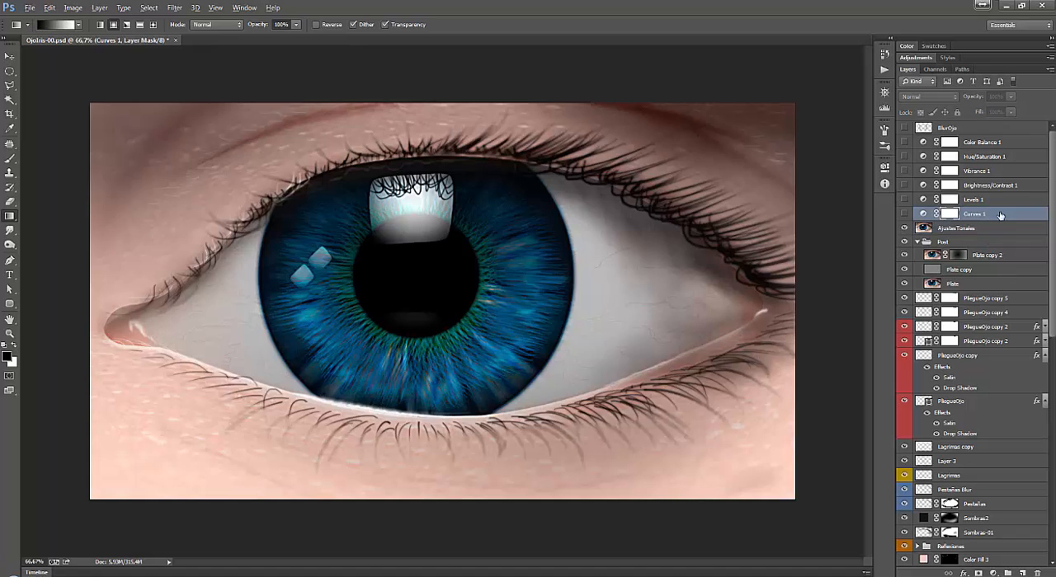
Show the existing Curves 1 adjustment layer and clip it to the AjustesTonales layer.
click(996, 214)
click(903, 214)
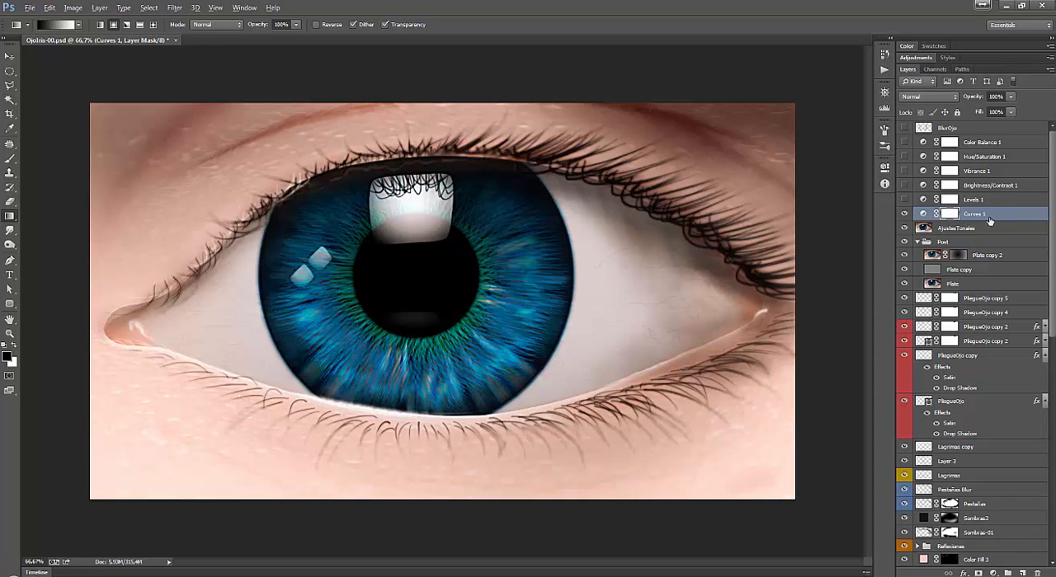
alt+click(990, 220)
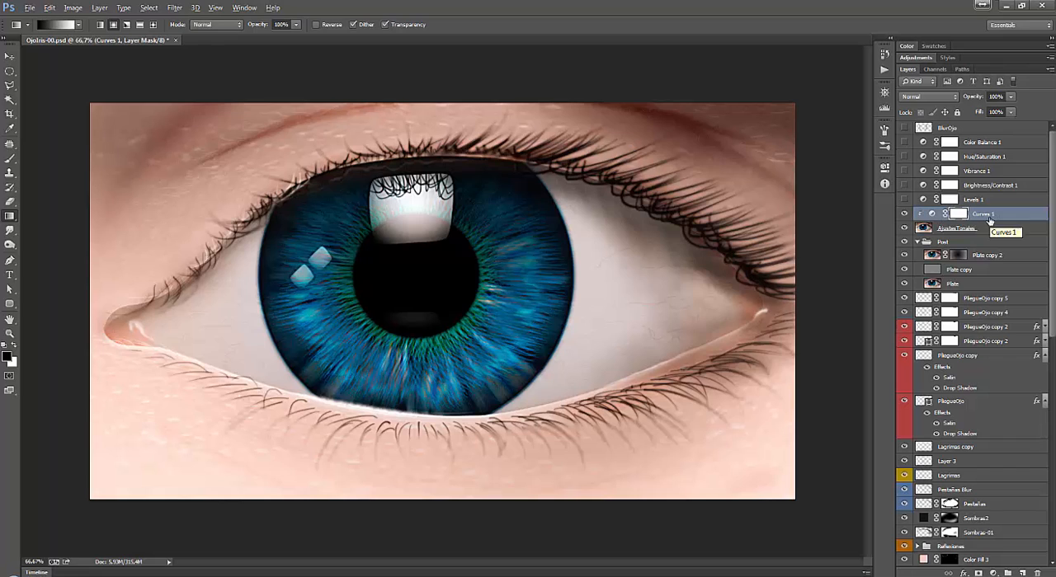
Open the Curves 1 settings and examine the curve in the RGB, Red, Green and Blue channels.
double_click(933, 216)
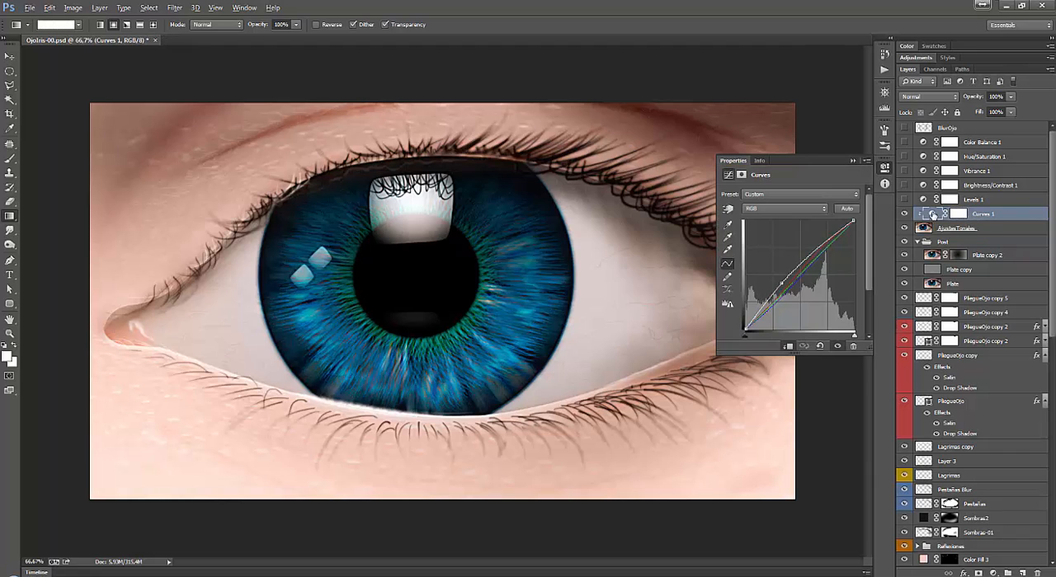
click(789, 207)
click(783, 221)
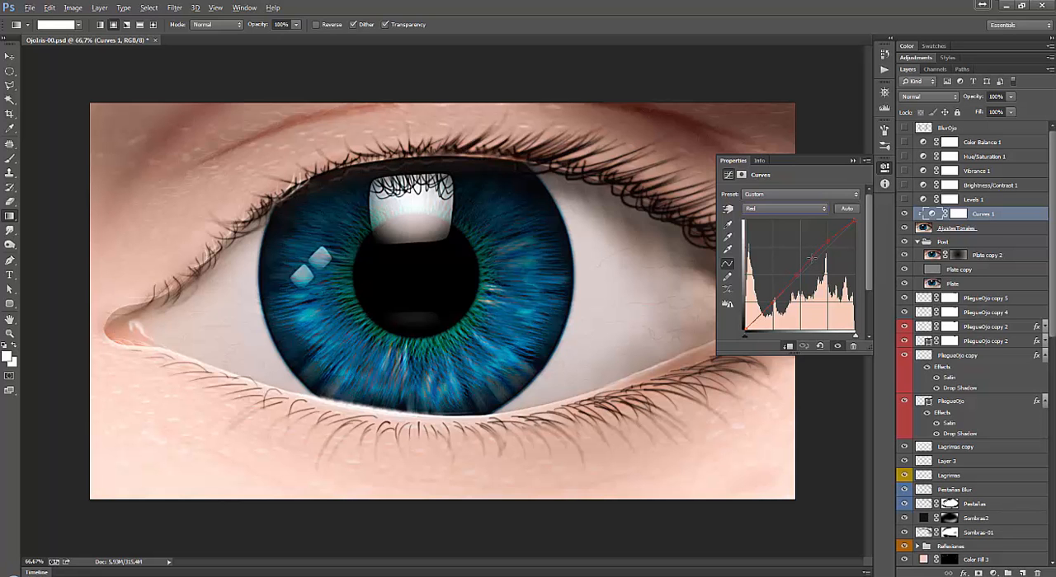
drag(811, 259, 801, 170)
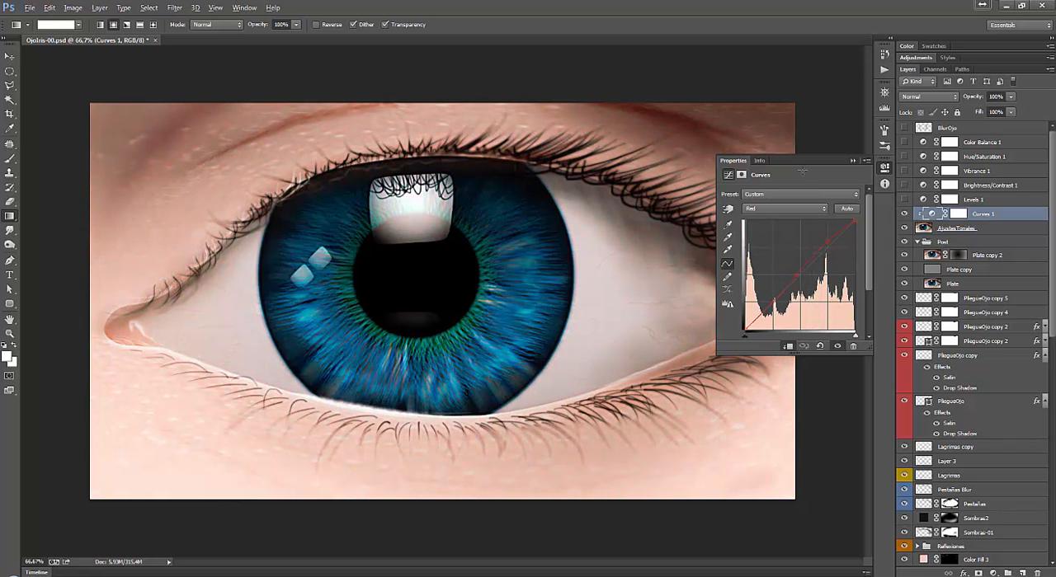
click(779, 210)
click(769, 236)
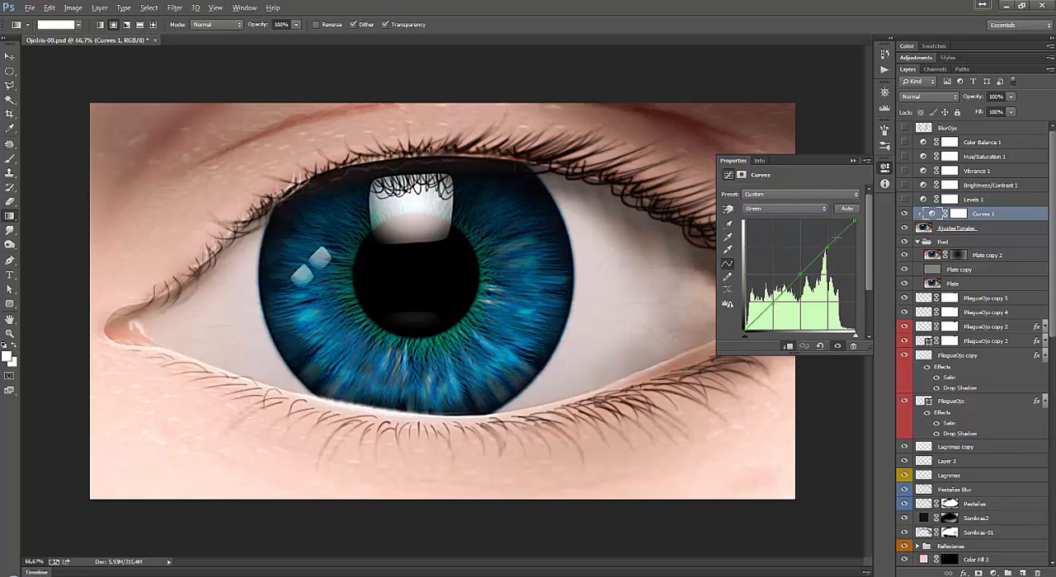
click(792, 210)
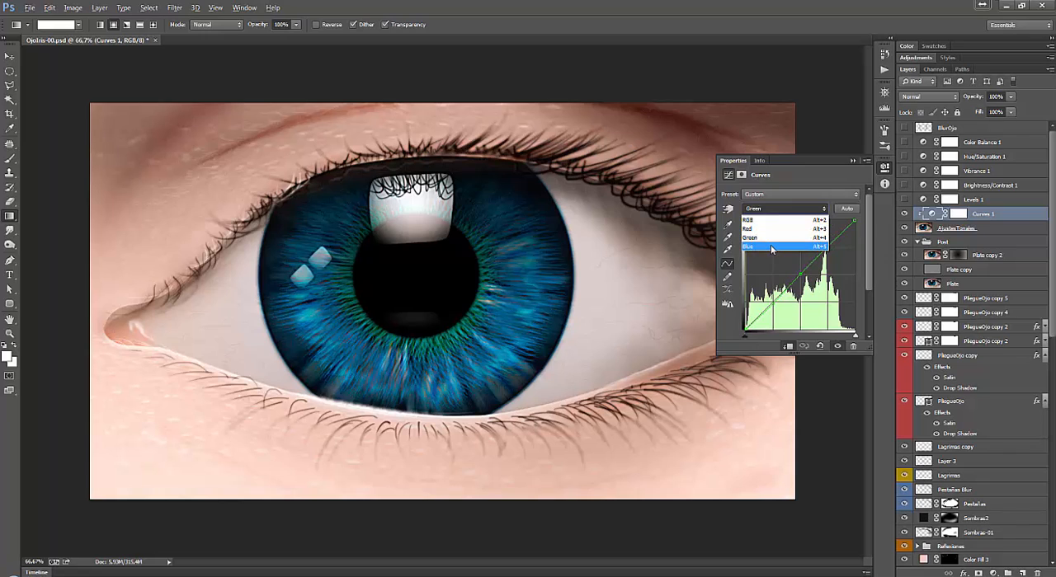
click(770, 246)
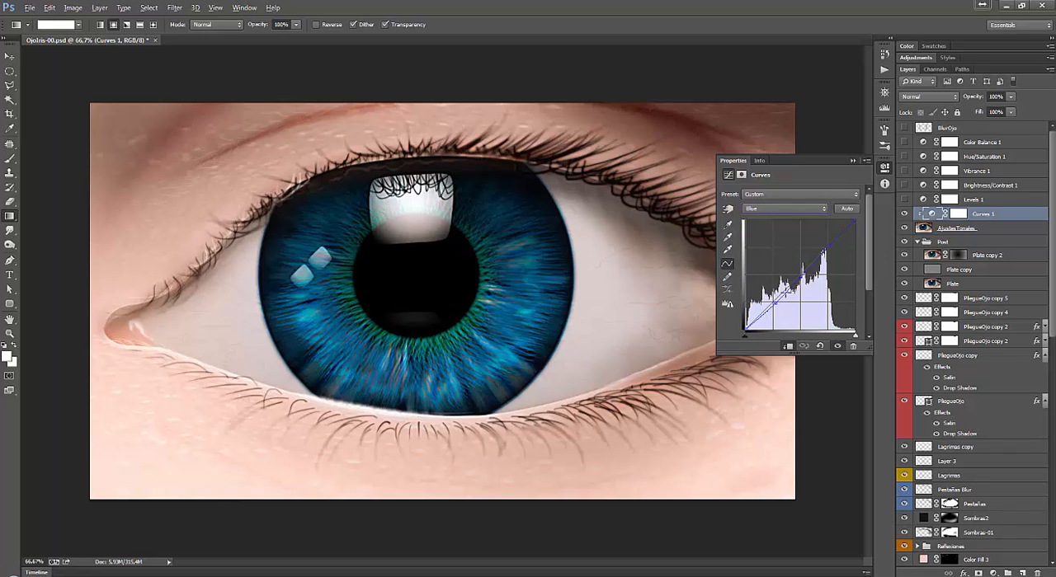
click(854, 160)
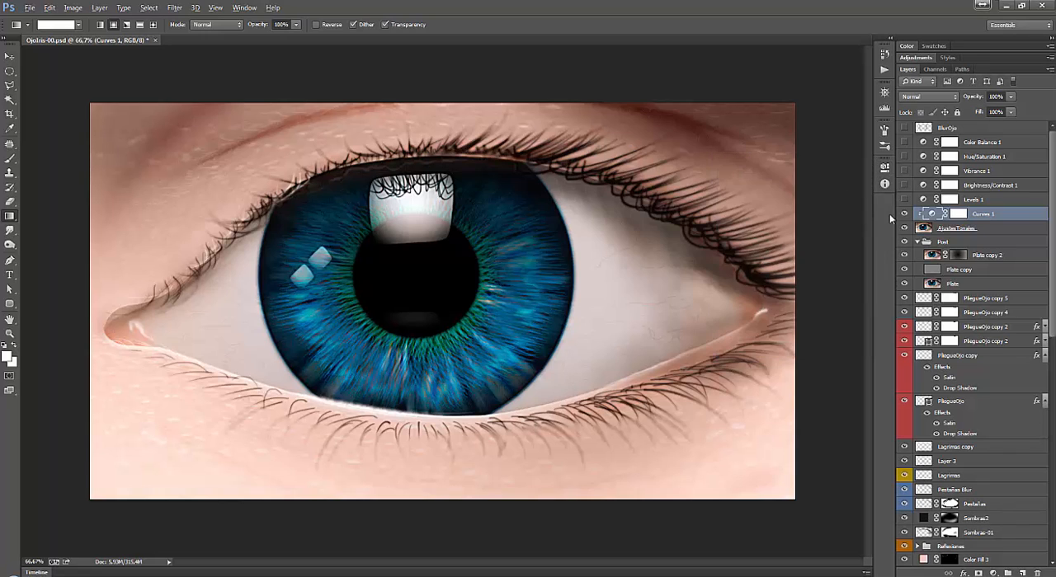
Toggle the visibility of Curves 1 repeatedly to compare the image with and without the adjustment, leaving it visible.
click(904, 214)
click(904, 215)
click(904, 214)
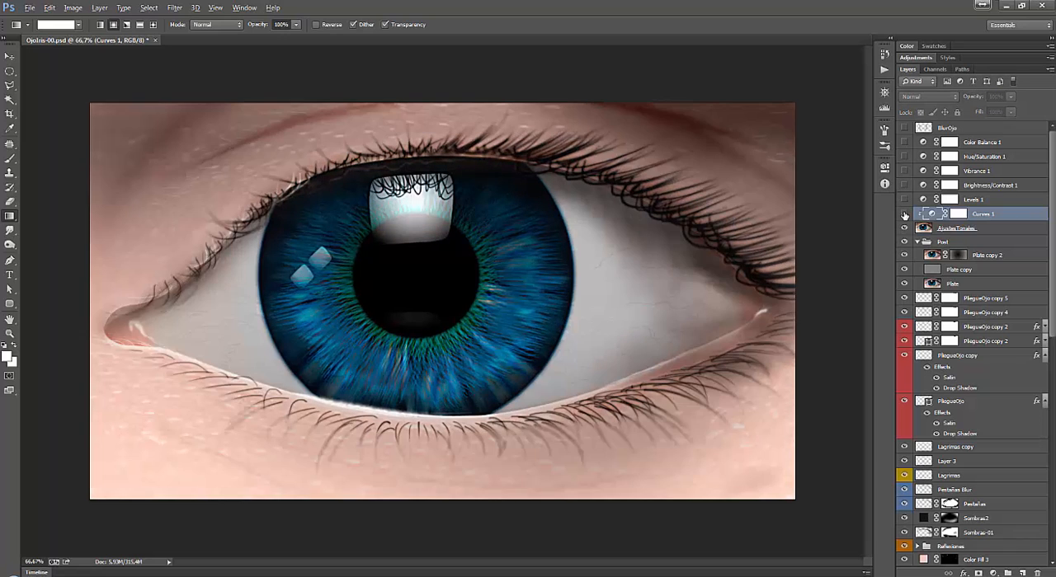
click(904, 214)
click(904, 215)
click(904, 214)
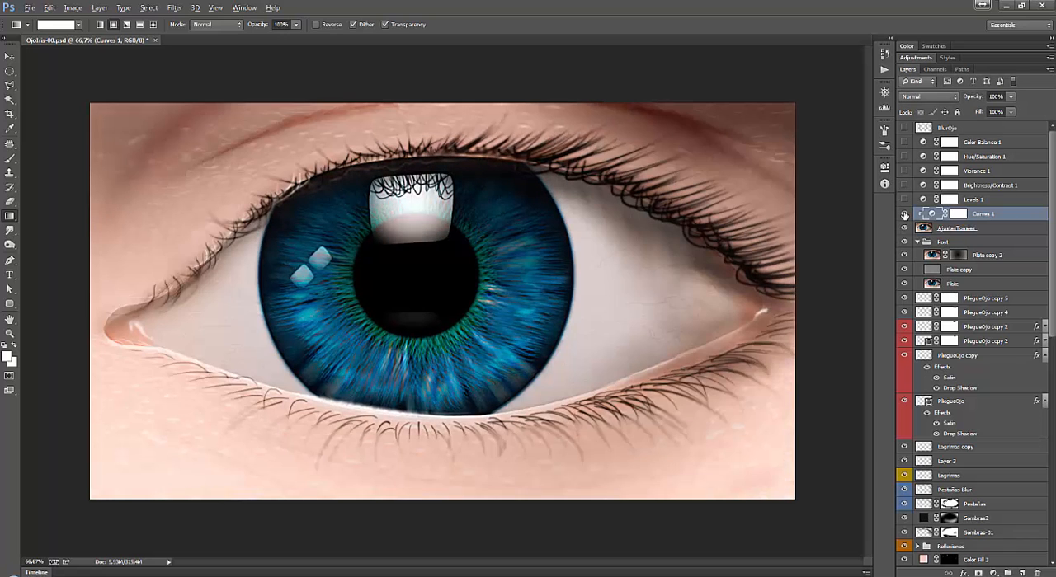
click(903, 215)
click(904, 215)
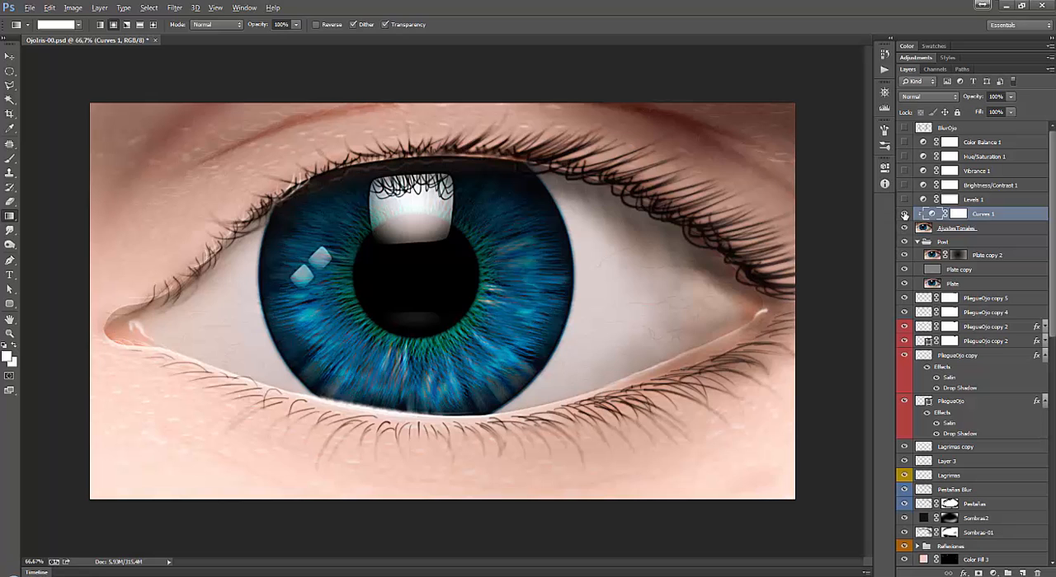
Select the Levels 1 adjustment layer above Curves 1 and make it visible.
click(979, 200)
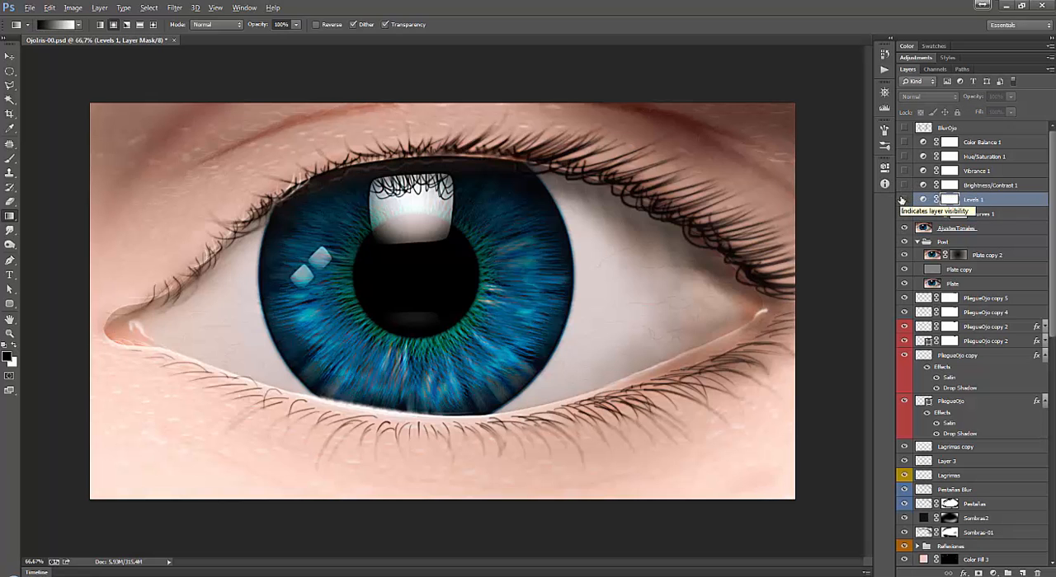
click(904, 200)
click(982, 200)
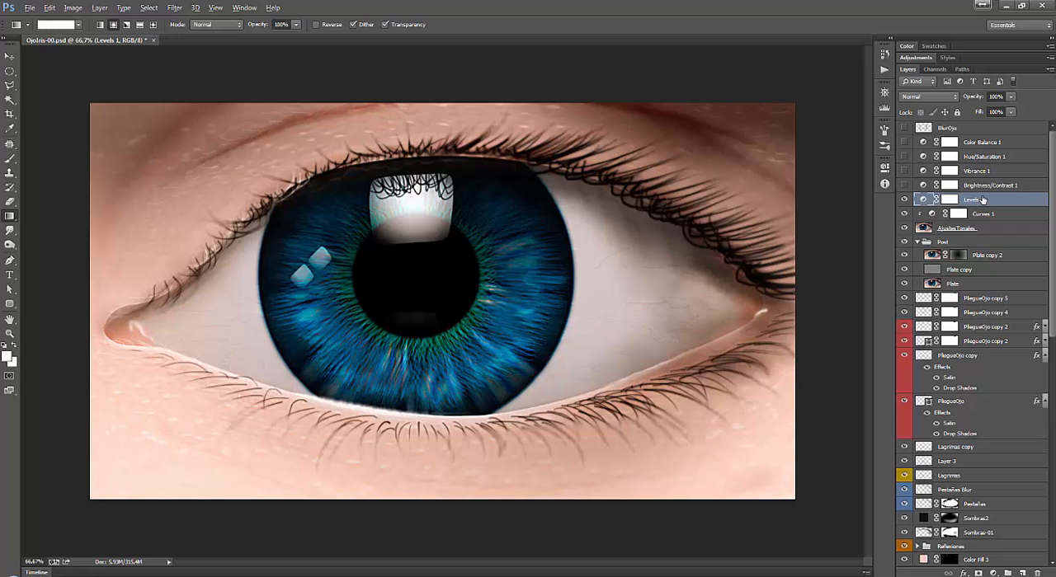
Clip Levels 1 to the AjustesTonales layer and examine its settings in the RGB, Red, Green and Blue channels.
key(ctrl+alt+g)
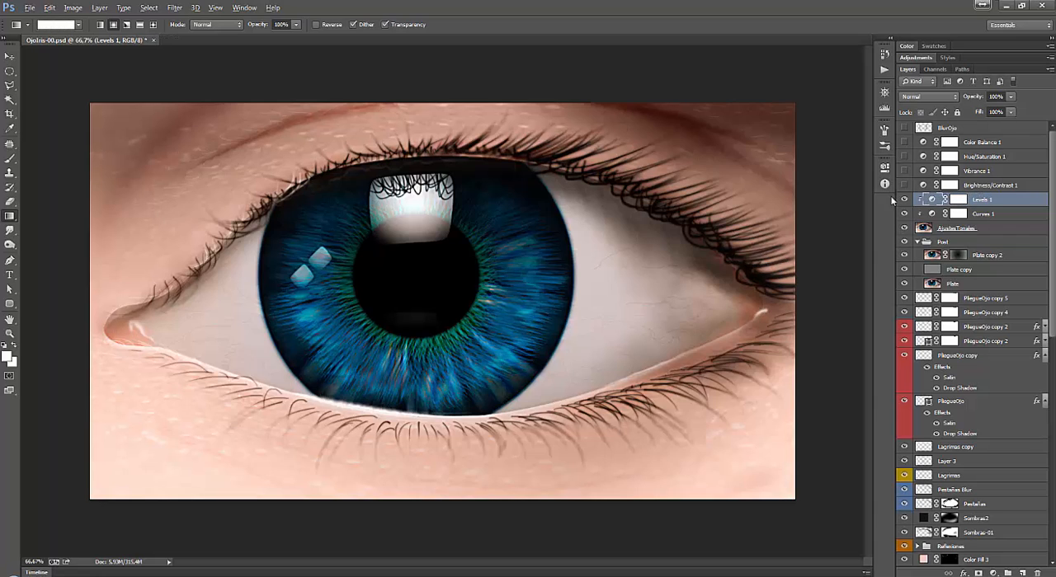
double_click(931, 199)
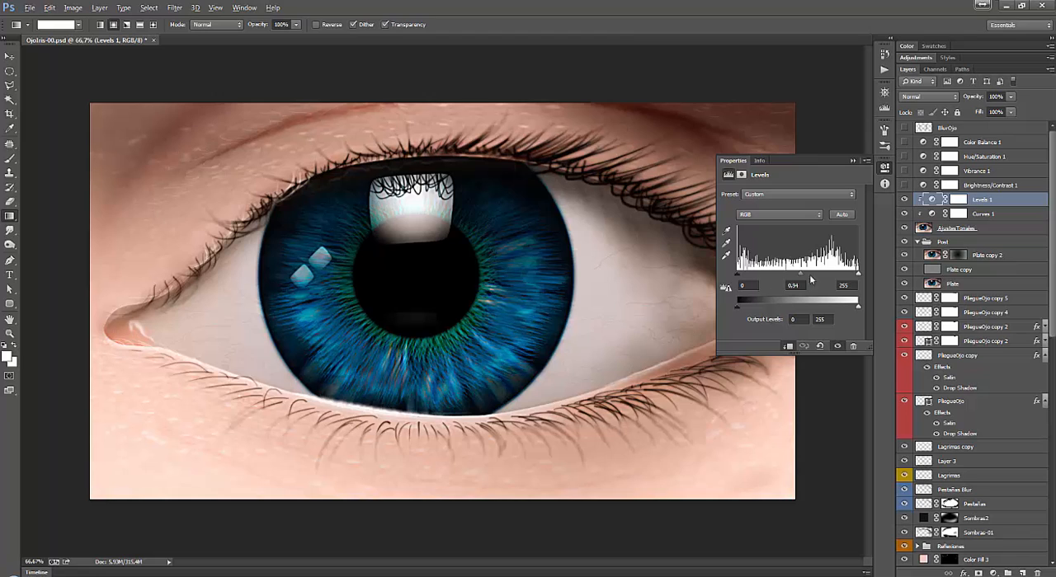
click(780, 215)
click(767, 226)
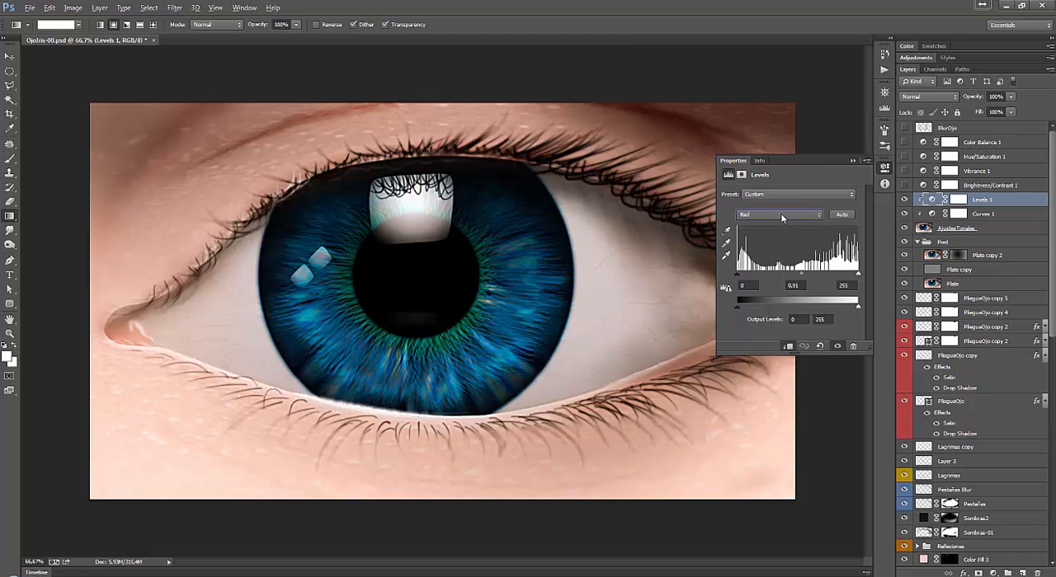
click(782, 217)
click(767, 244)
click(779, 215)
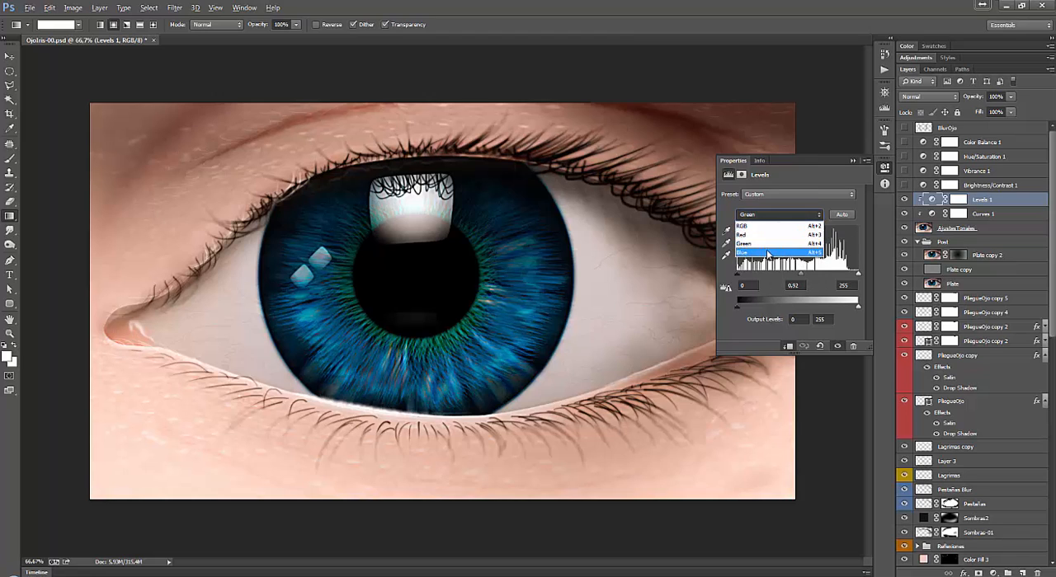
click(767, 253)
click(853, 161)
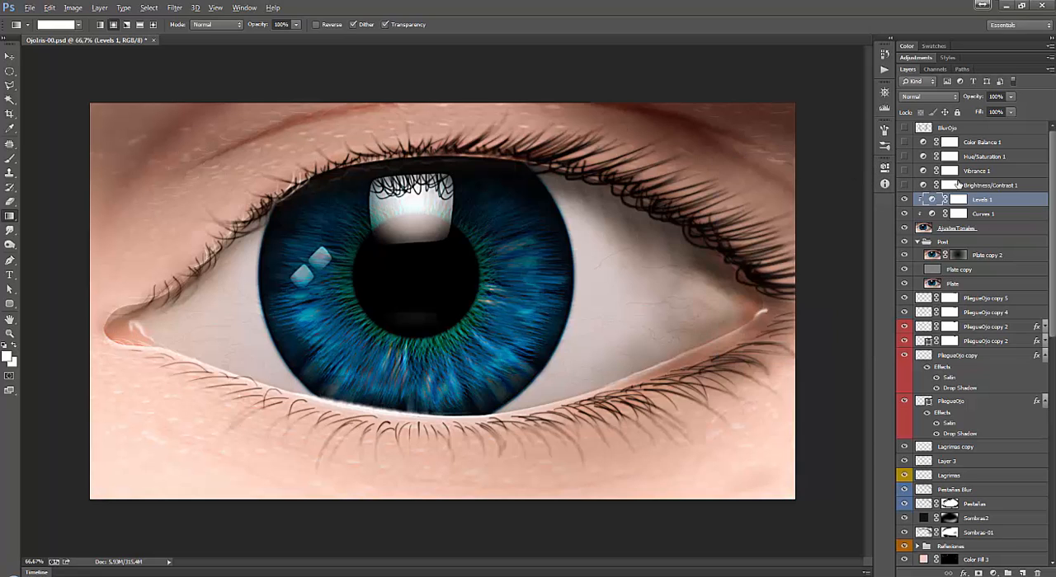
Show the Brightness/Contrast 1 adjustment layer and clip it to the AjustesTonales layer.
click(903, 186)
click(975, 191)
alt+click(978, 193)
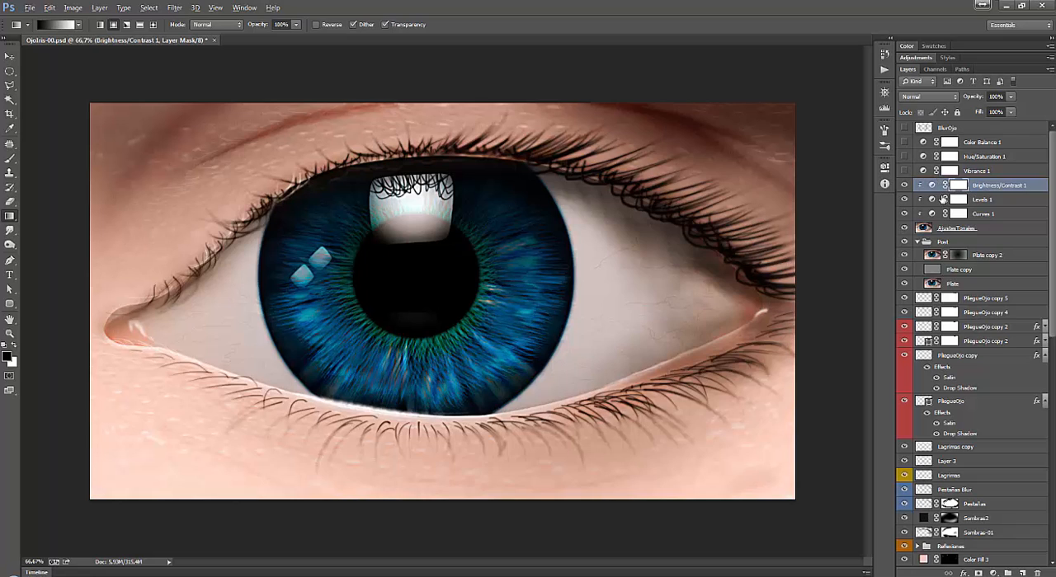
Examine the Brightness/Contrast 1 settings and toggle the layer's visibility to compare the image, leaving it visible.
double_click(931, 185)
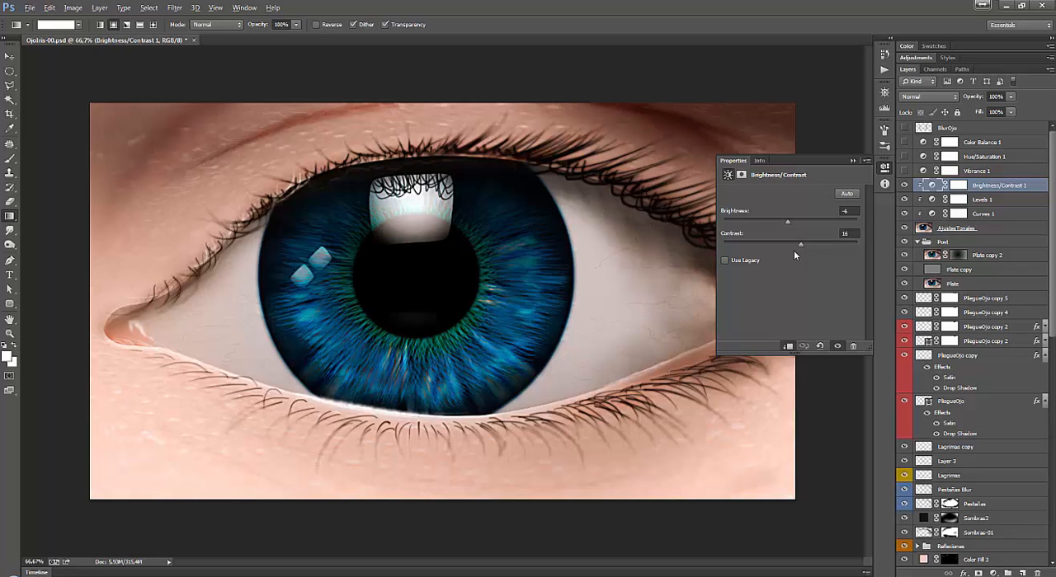
click(852, 160)
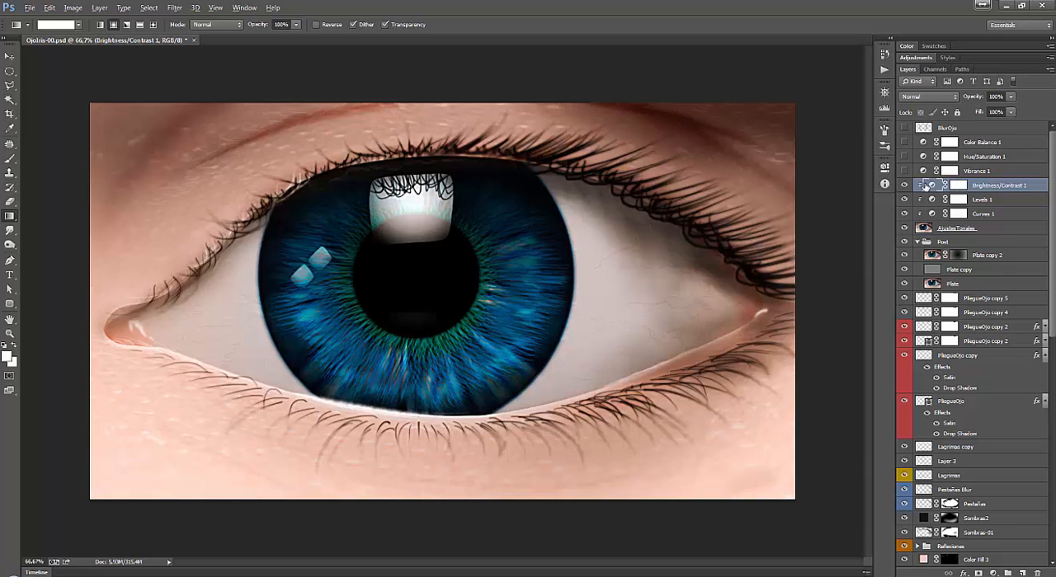
click(905, 185)
click(904, 185)
Show the Vibrance 1 adjustment layer and clip it to the AjustesTonales layer.
click(903, 170)
click(976, 171)
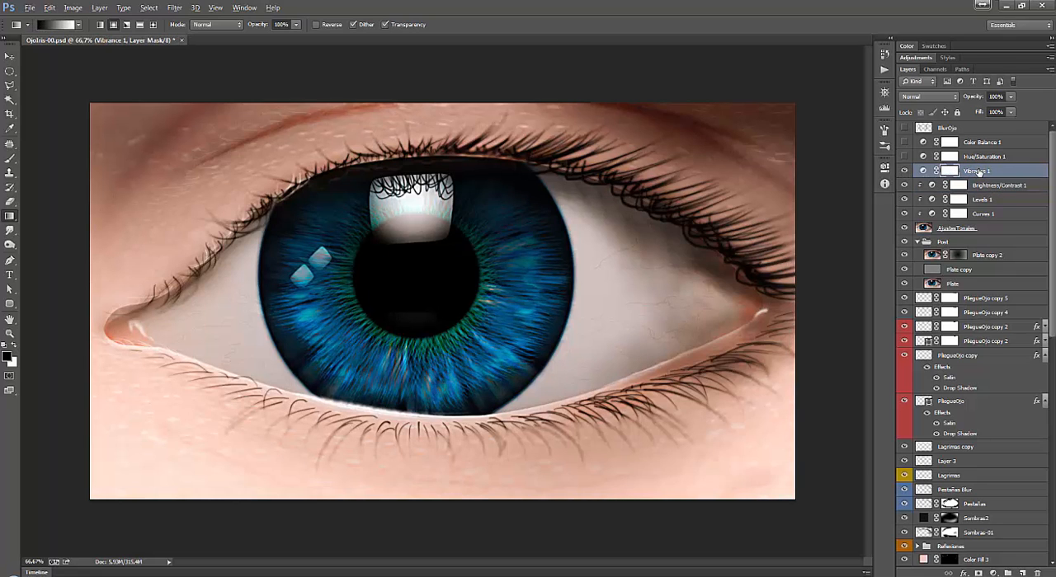
key(ctrl+alt+g)
Compare the image with and without Vibrance 1, examine its vibrance and saturation settings, and switch to the Move tool.
click(905, 172)
click(904, 171)
click(907, 173)
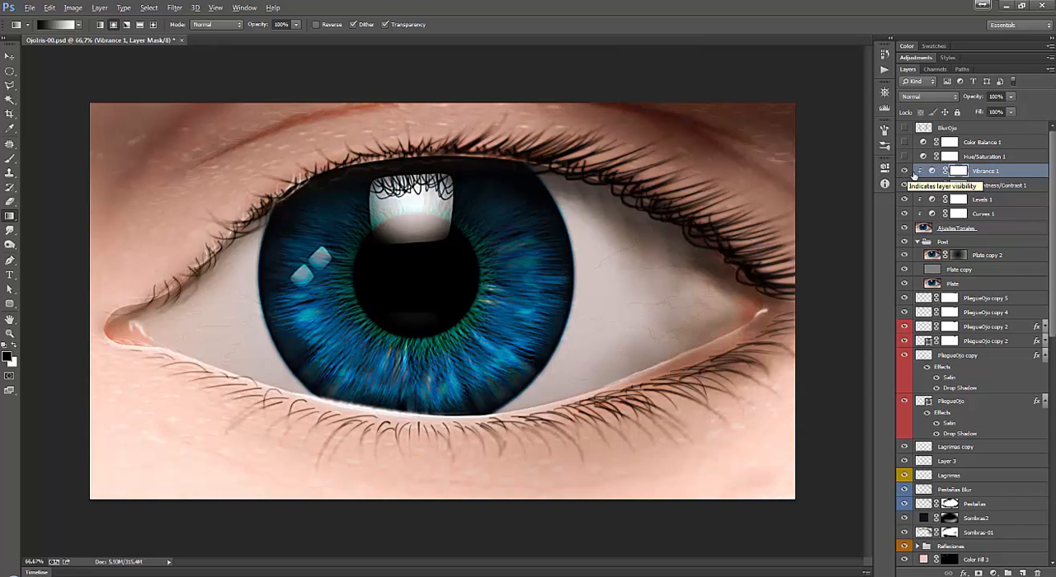
double_click(931, 171)
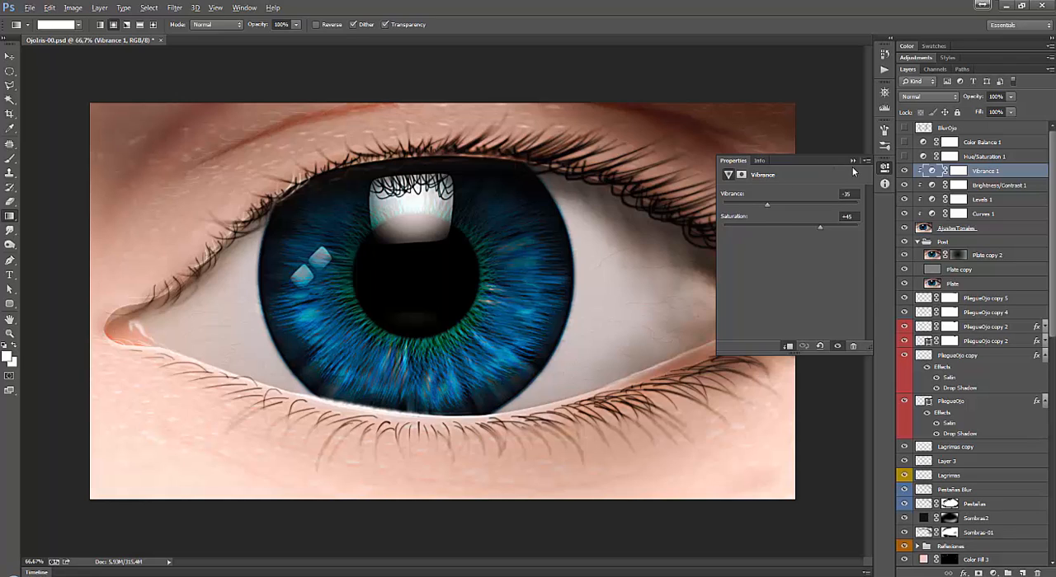
click(10, 57)
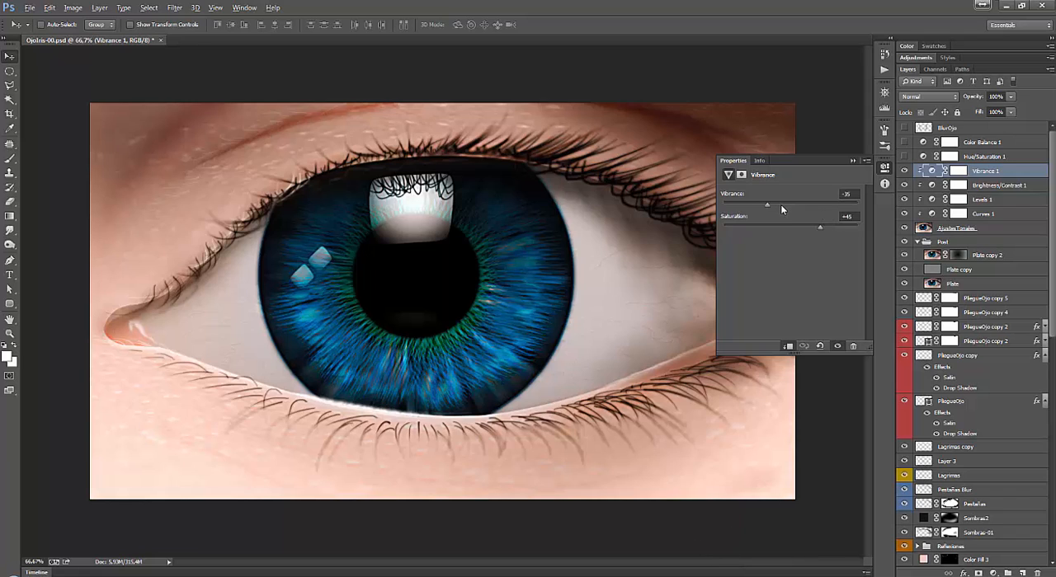
Show the Hue/Saturation 1 adjustment layer, open its settings and clip it to the AjustesTonales layer.
click(942, 156)
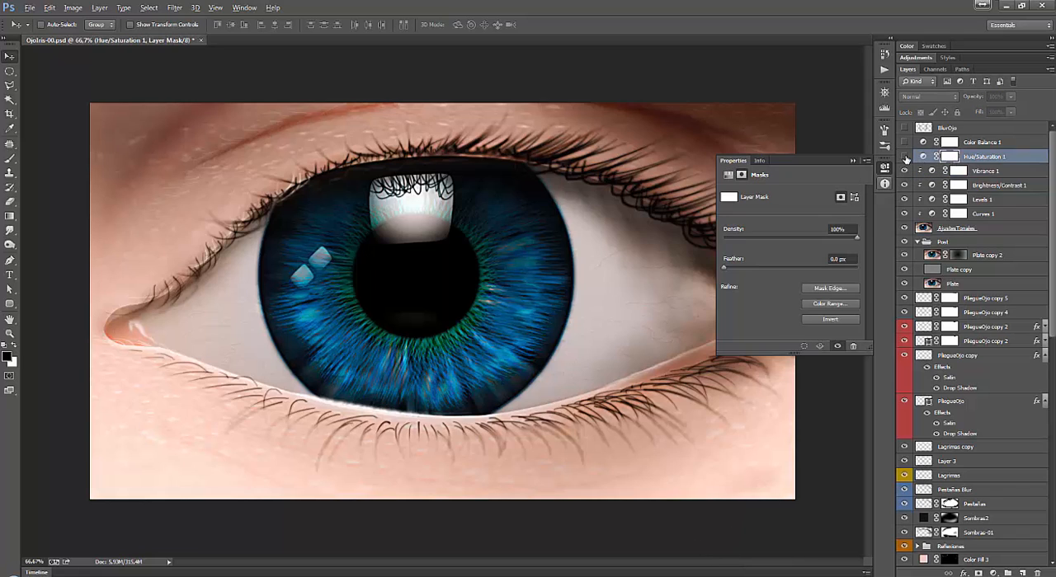
click(905, 157)
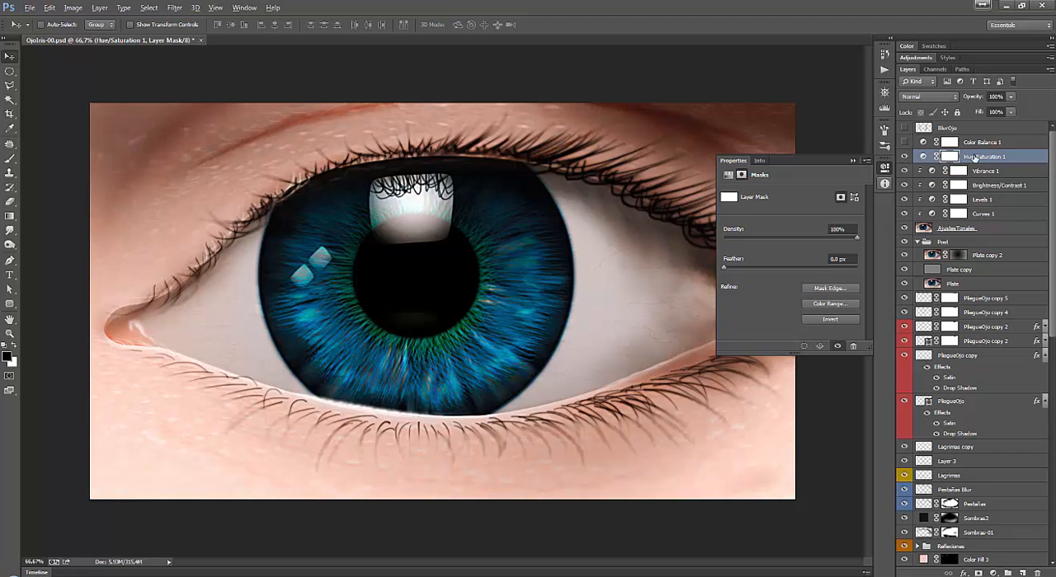
click(922, 157)
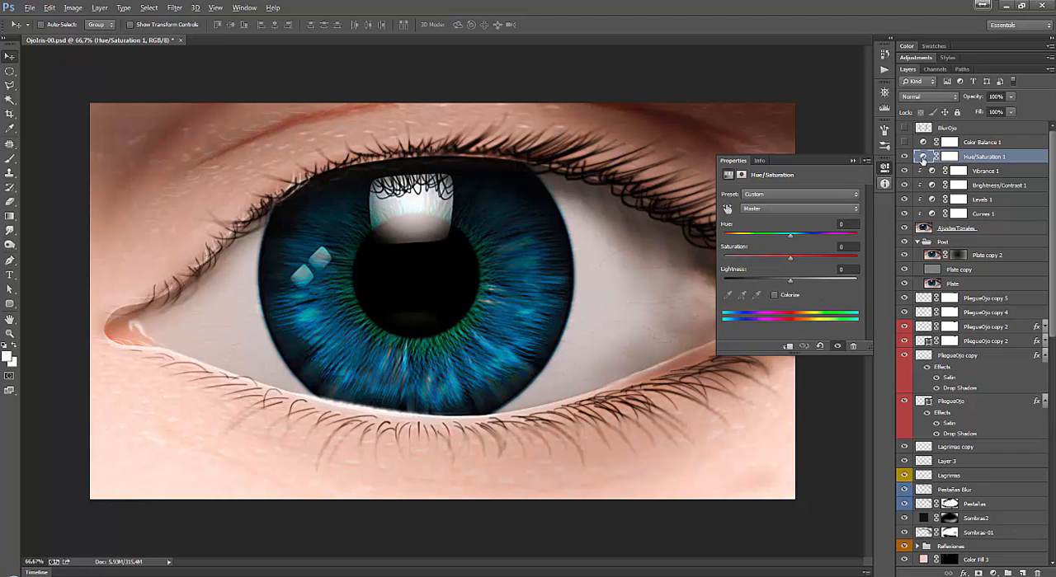
alt+click(922, 162)
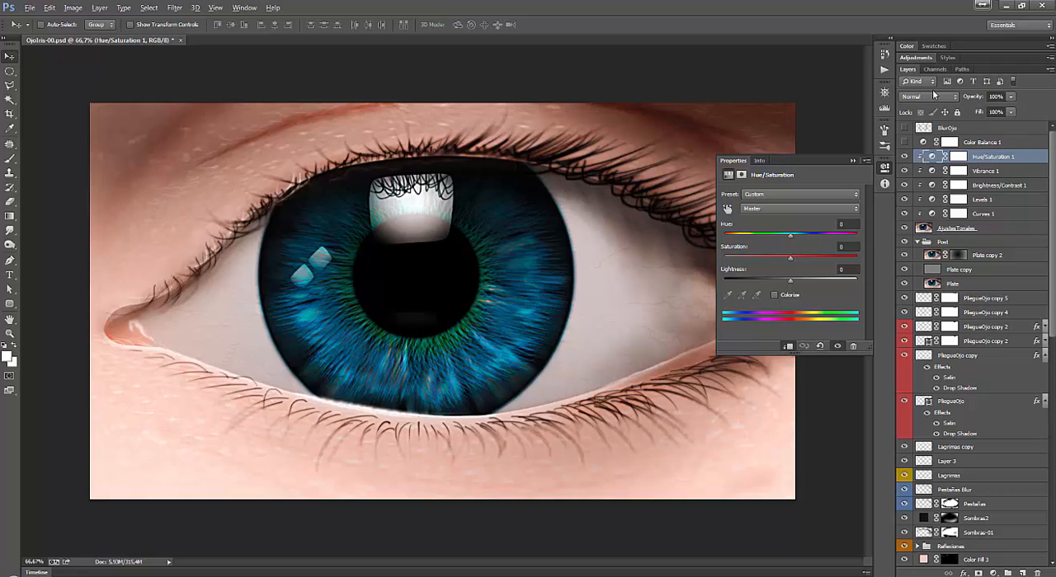
Demonstrate shifting the hue of the Reds range in Hue/Saturation 1, leaving it at +2.
click(783, 211)
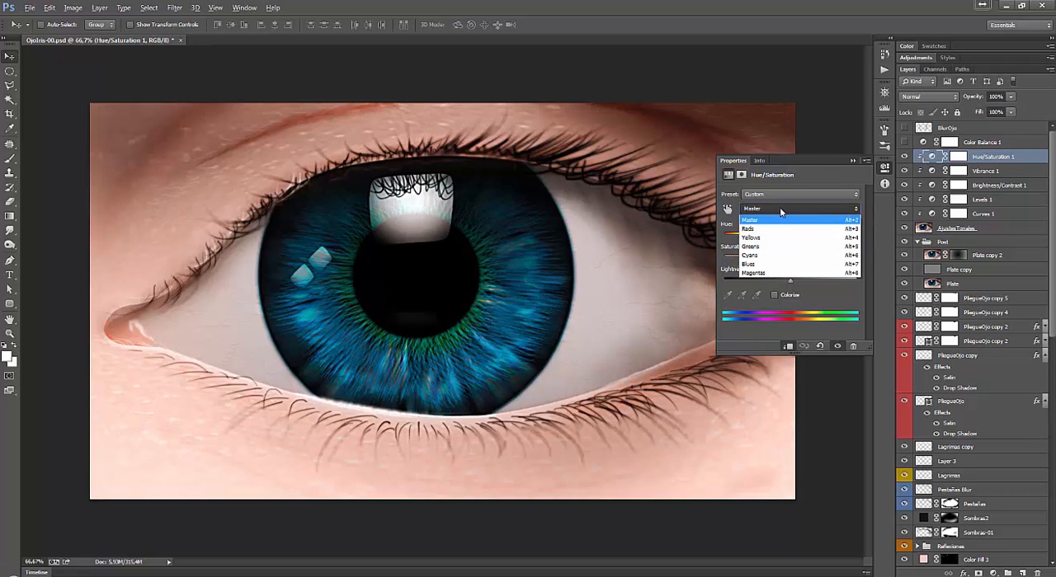
click(779, 210)
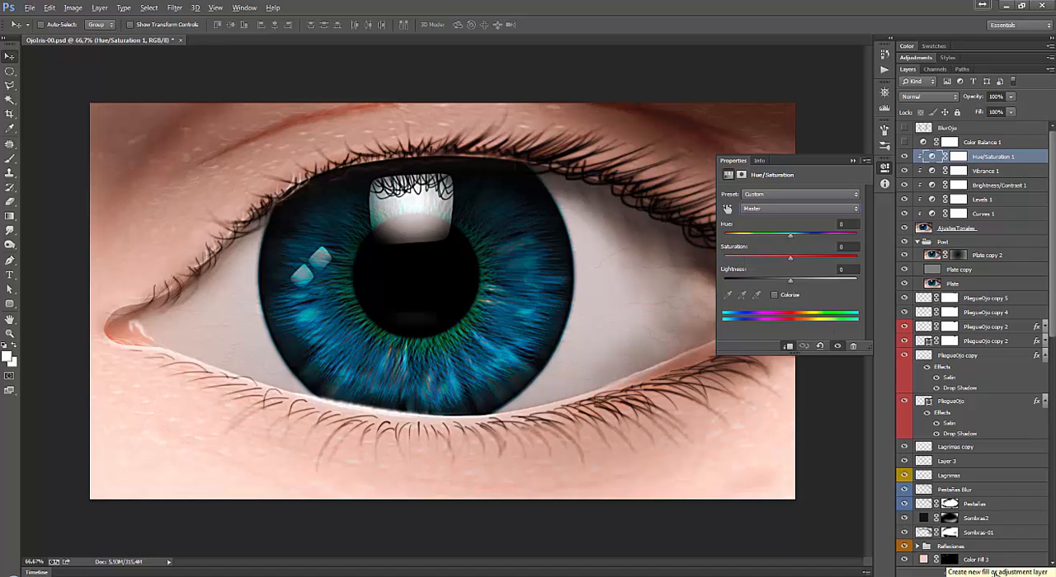
click(787, 211)
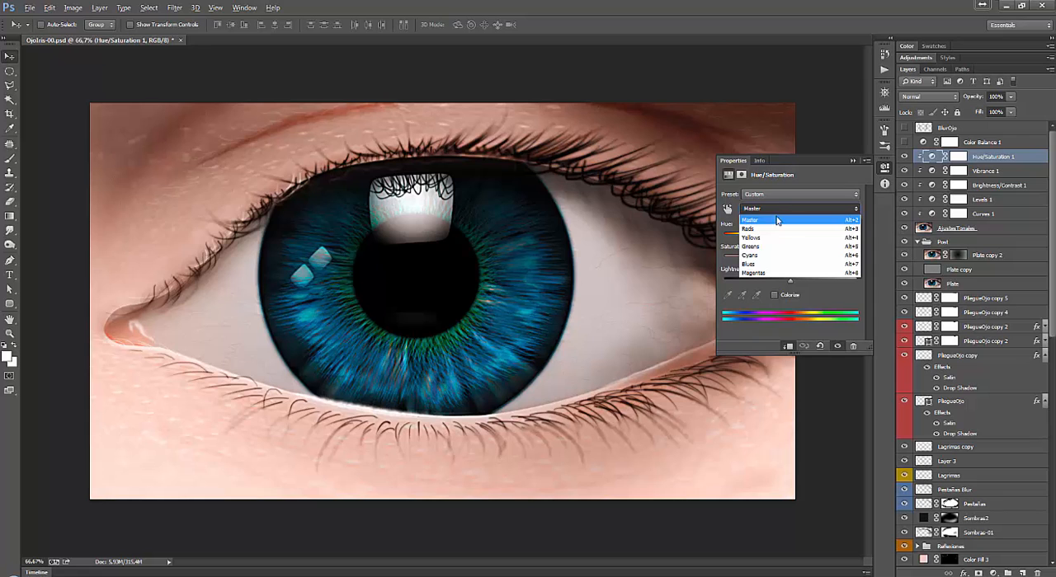
click(775, 235)
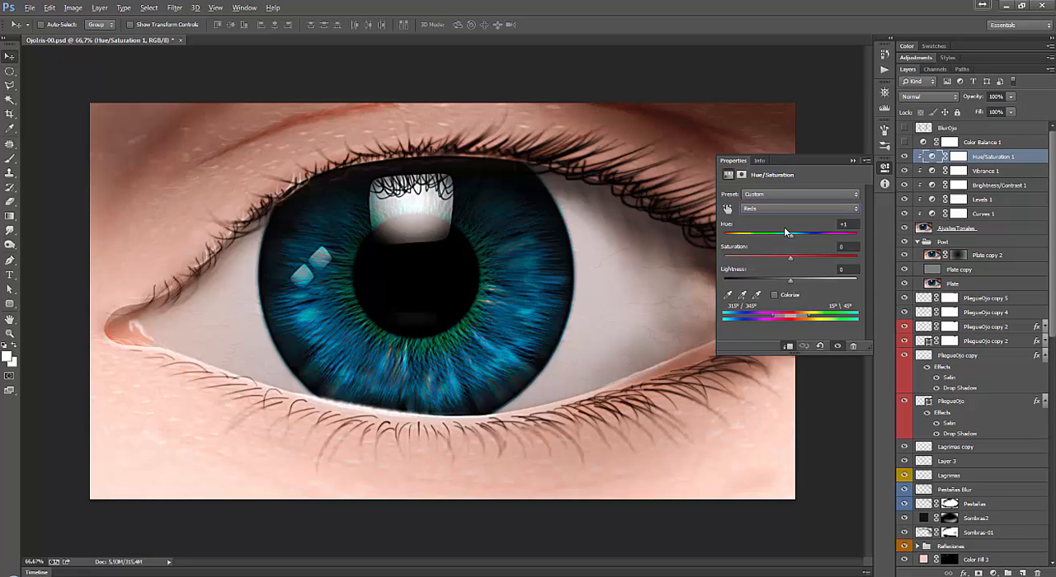
mouse_move(796, 238)
mouse_down()
mouse_move(815, 240)
mouse_move(786, 249)
mouse_up()
click(782, 216)
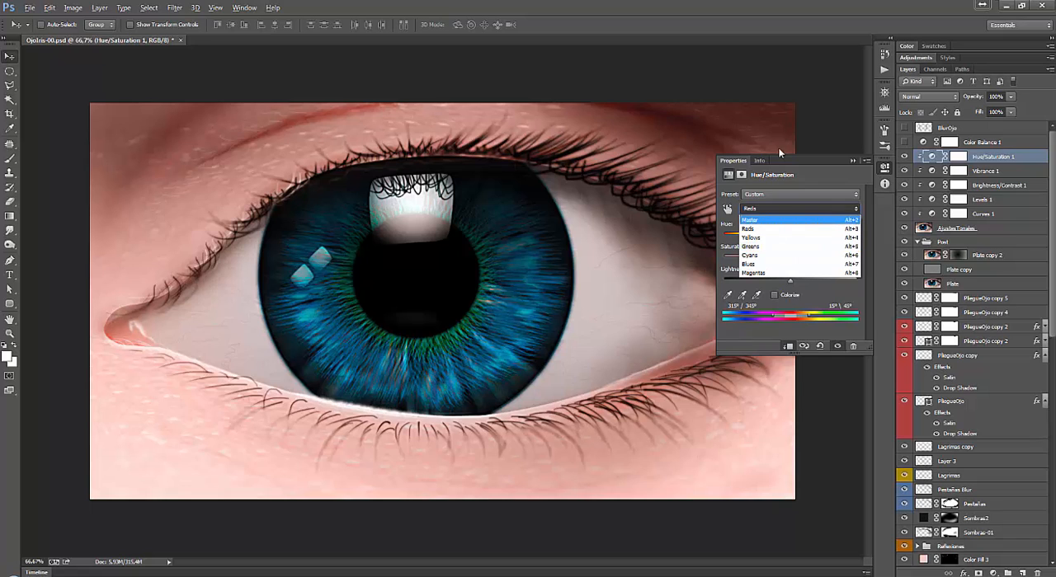
click(827, 179)
drag(786, 238, 792, 240)
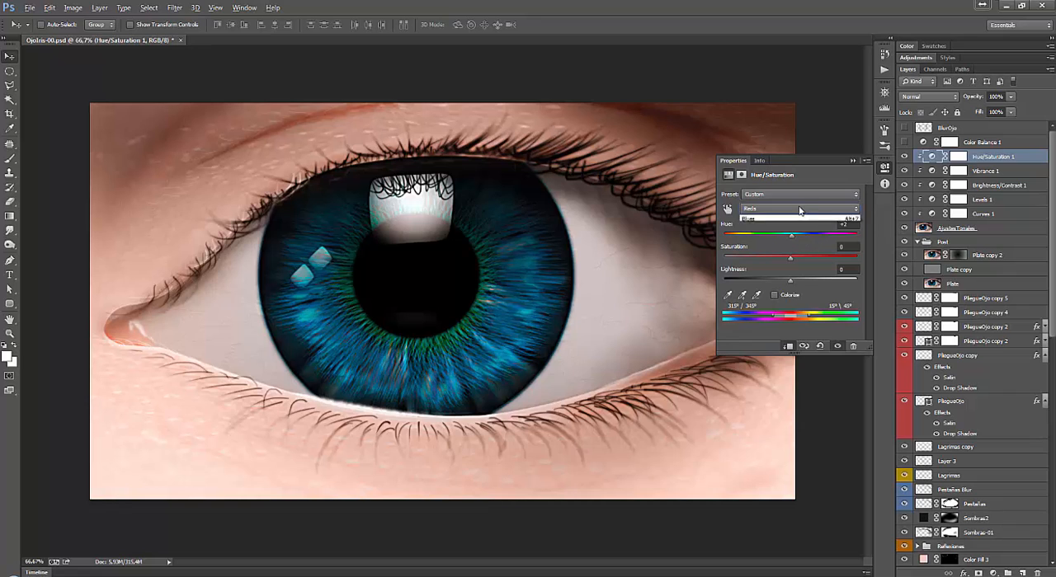
Examine the Yellows, Greens, Cyans and Blues ranges in the Hue/Saturation 1 settings.
click(791, 208)
click(779, 219)
click(778, 210)
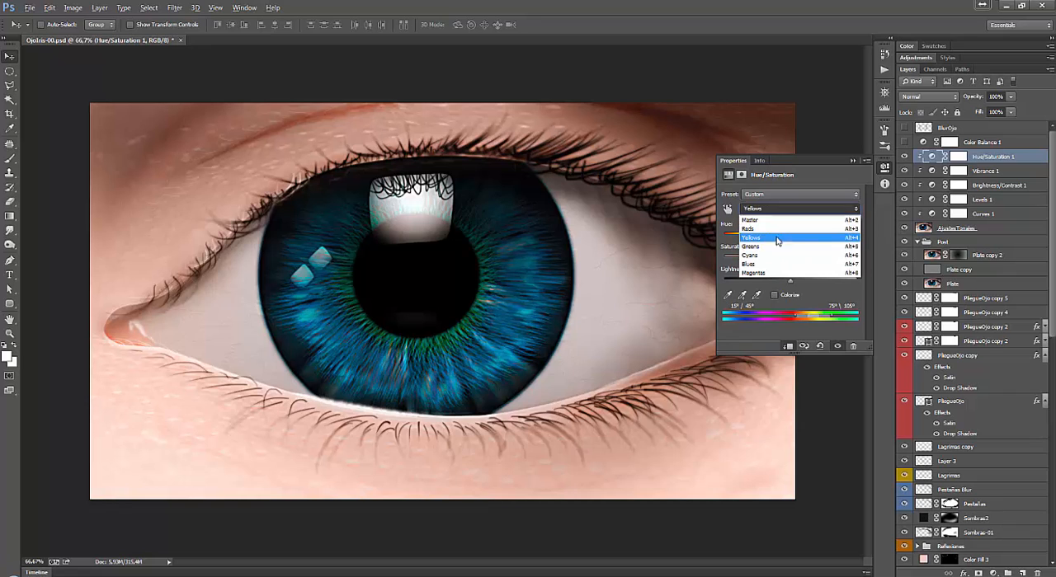
click(775, 234)
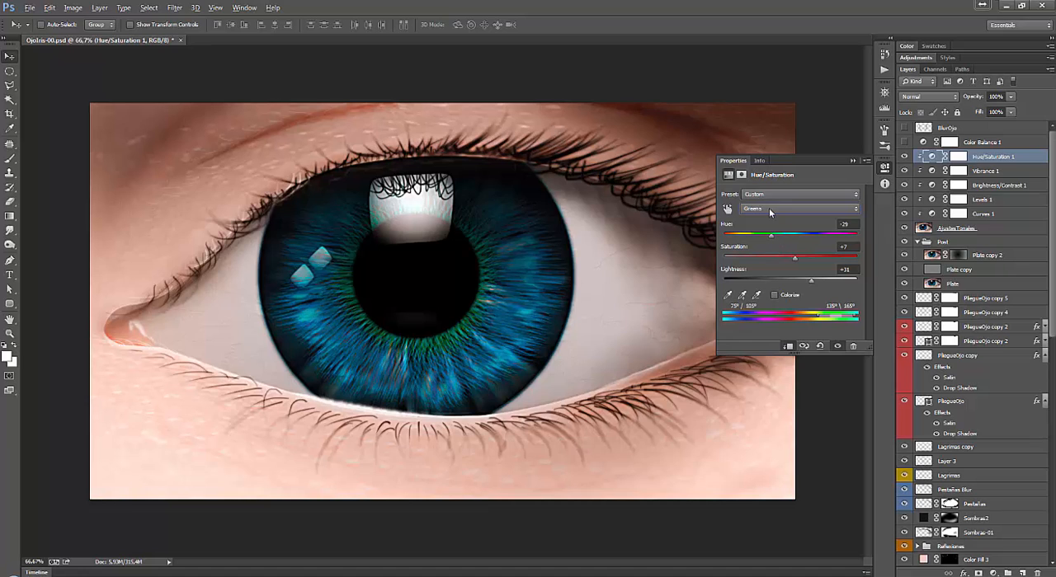
click(769, 208)
click(774, 250)
click(769, 208)
click(765, 264)
Demonstrate the Blues saturation of Hue/Saturation 1 at +100 and set it to -27.
drag(772, 256, 776, 259)
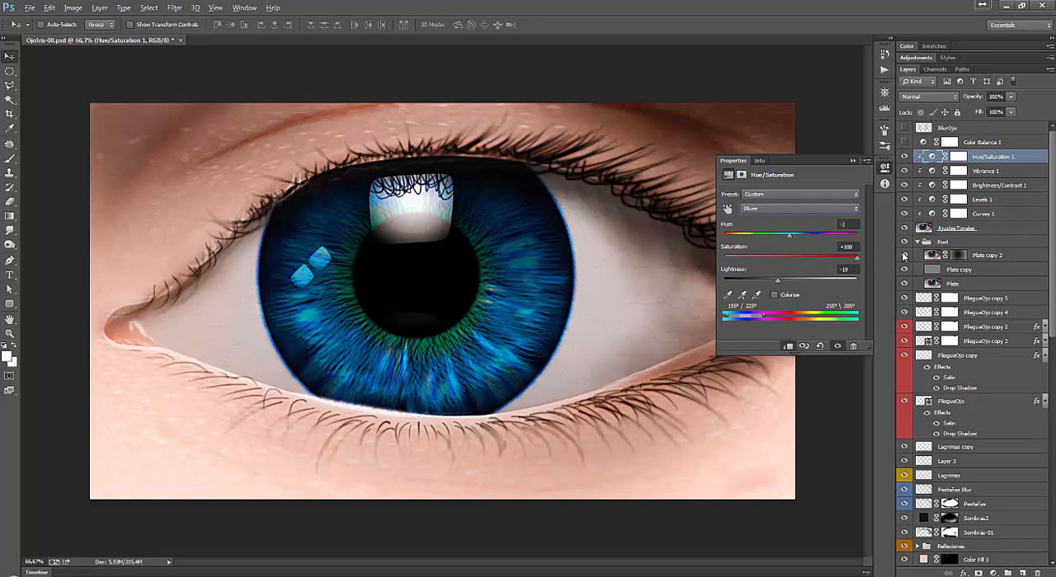
drag(855, 262, 823, 260)
click(852, 245)
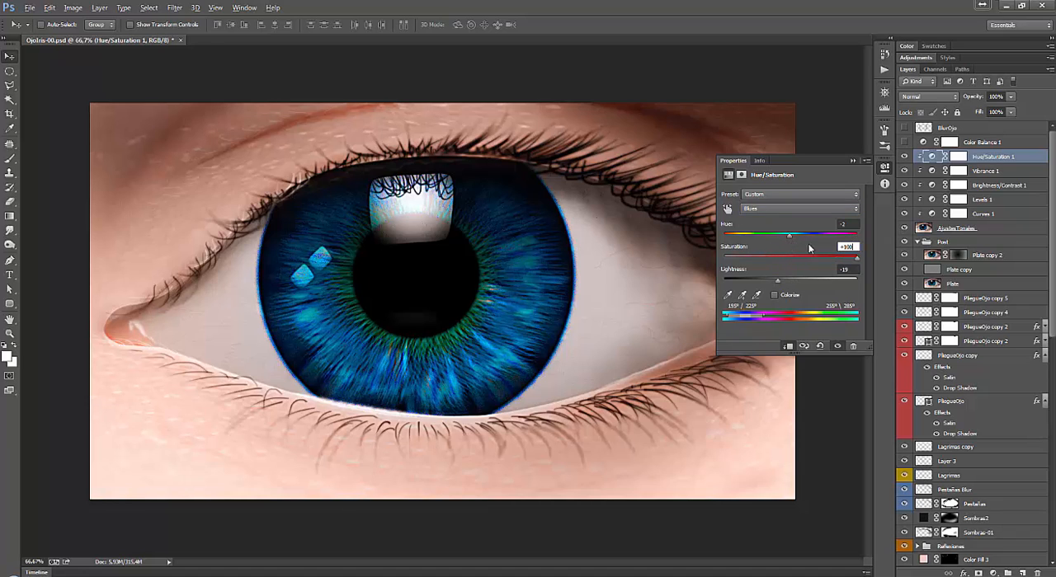
text(-25)
key(Tab)
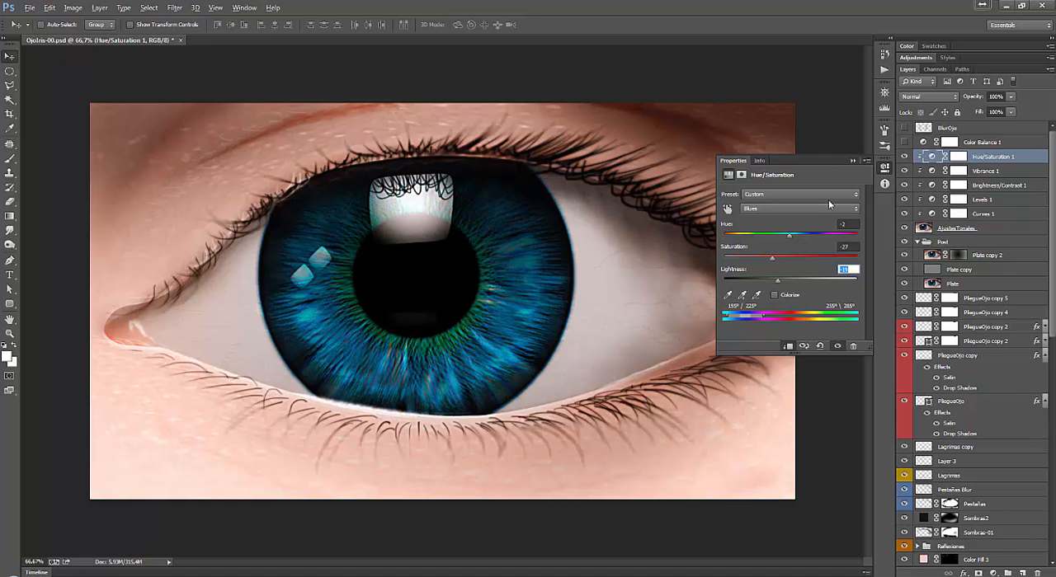
click(772, 207)
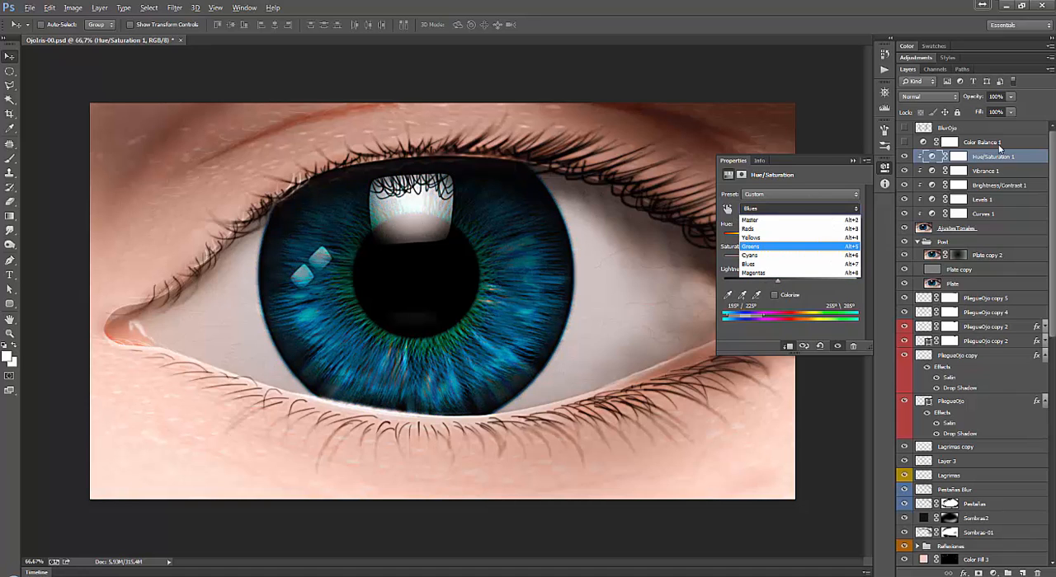
Show the Color Balance 1 adjustment layer and clip it to the AjustesTonales layer.
click(969, 146)
click(904, 142)
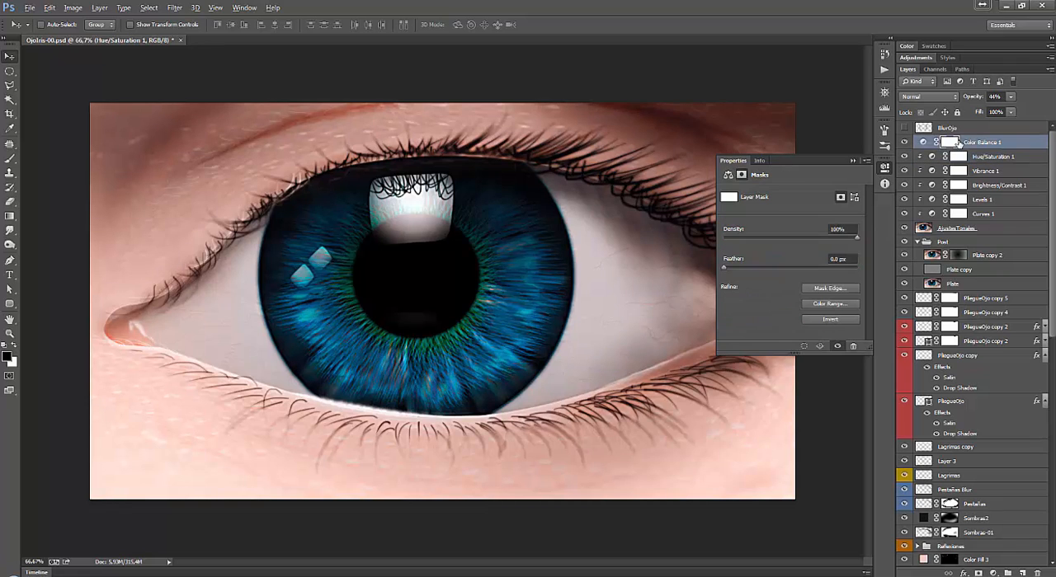
click(969, 146)
key(ctrl+alt+g)
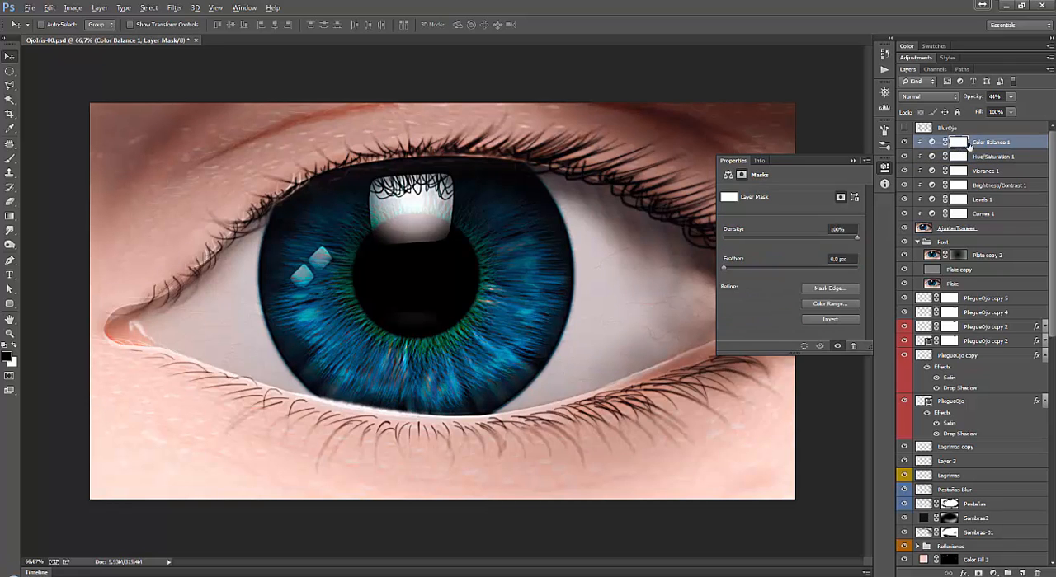
Examine the Midtones, Shadows and Highlights settings of the Color Balance 1 adjustment layer.
click(931, 142)
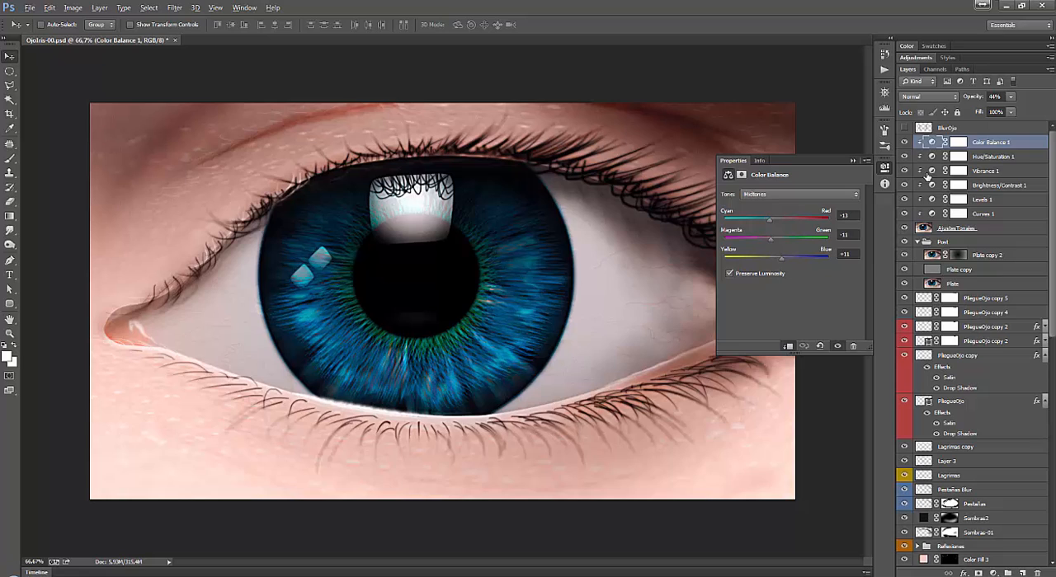
click(773, 195)
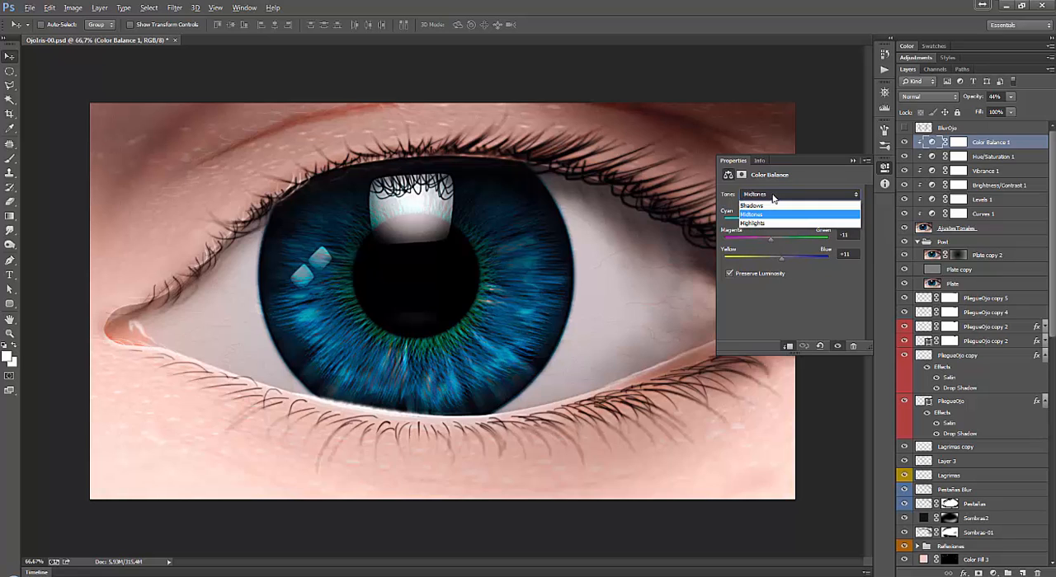
click(751, 205)
click(771, 195)
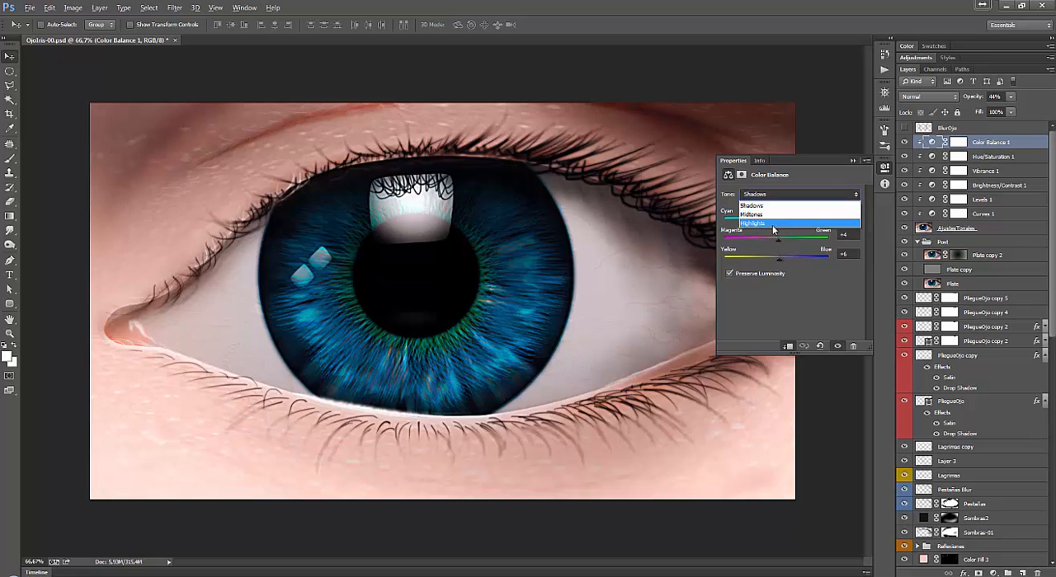
click(774, 224)
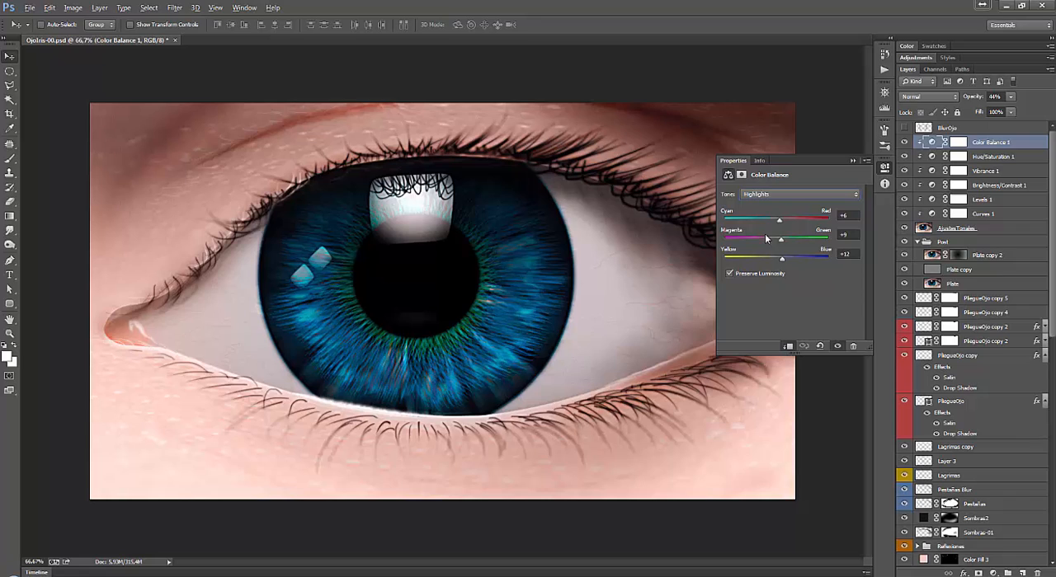
click(785, 194)
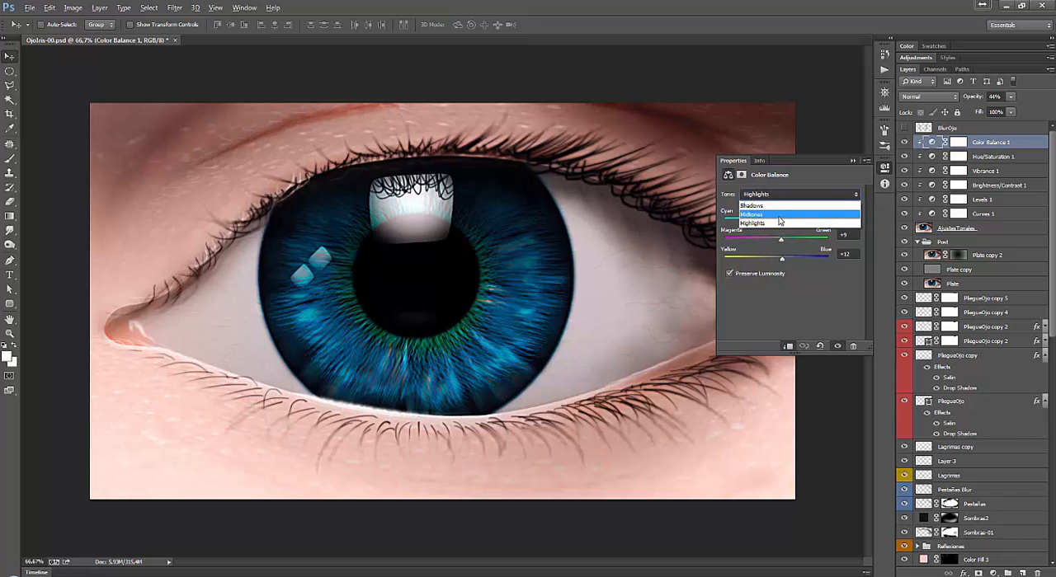
click(777, 215)
click(775, 197)
click(774, 204)
Load the BlurOjo layer's outline as a selection to show its area, and deselect it.
click(965, 130)
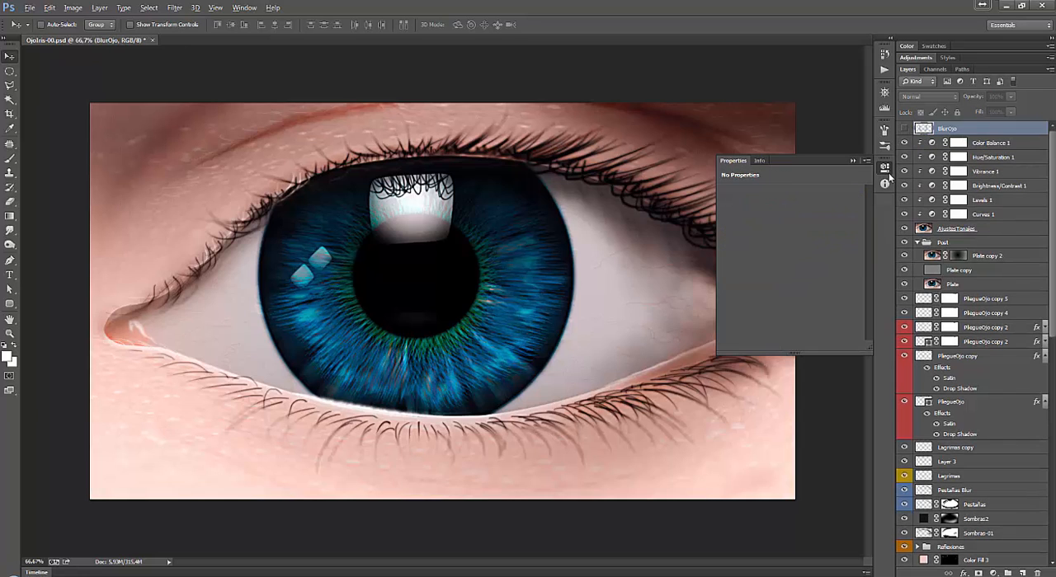
ctrl+click(922, 130)
click(853, 160)
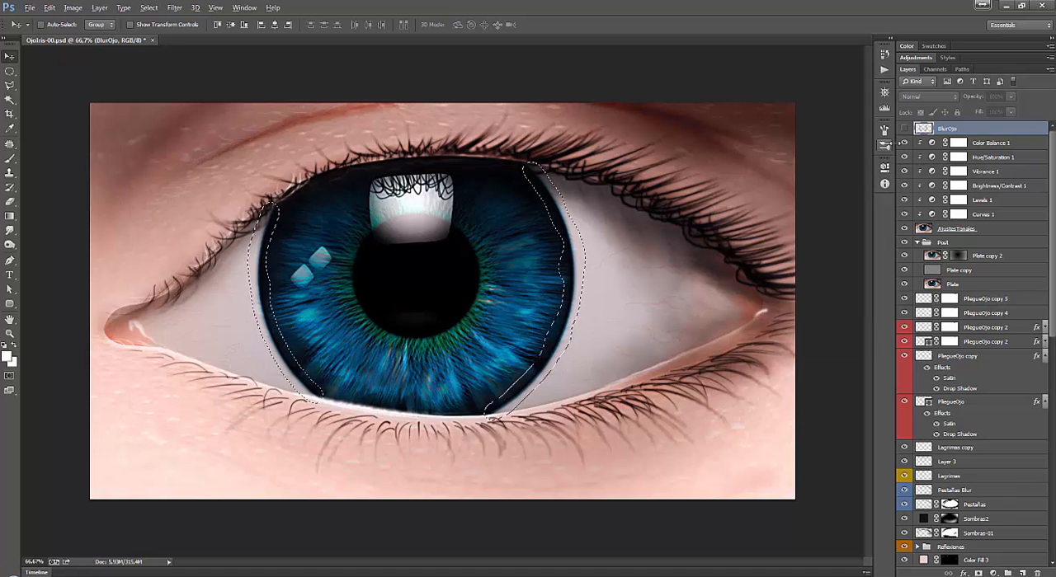
key(ctrl+d)
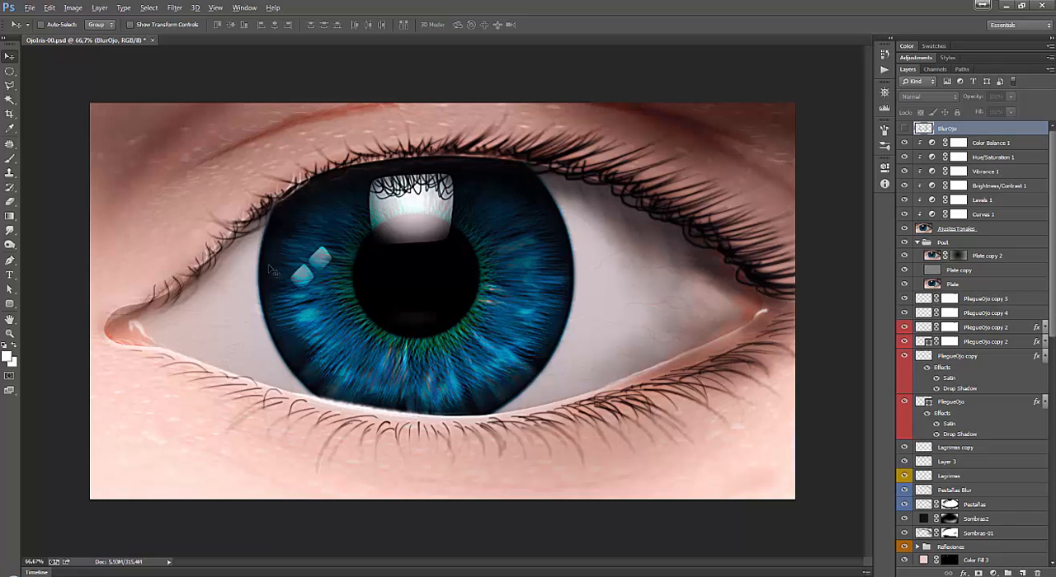
Enter Quick Mask mode and set up an enlarged round brush with 100% hardness.
click(8, 376)
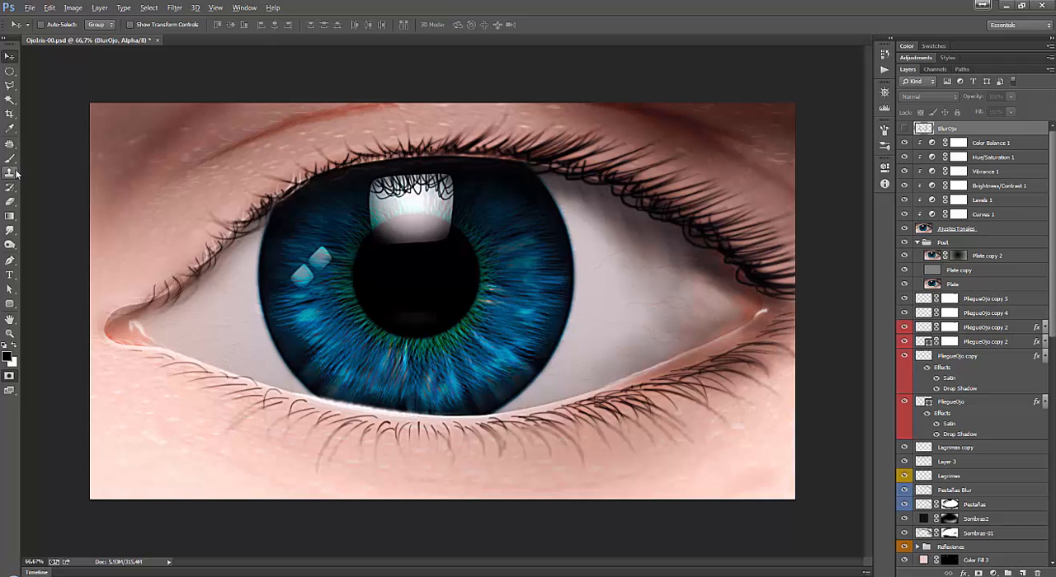
key(b)
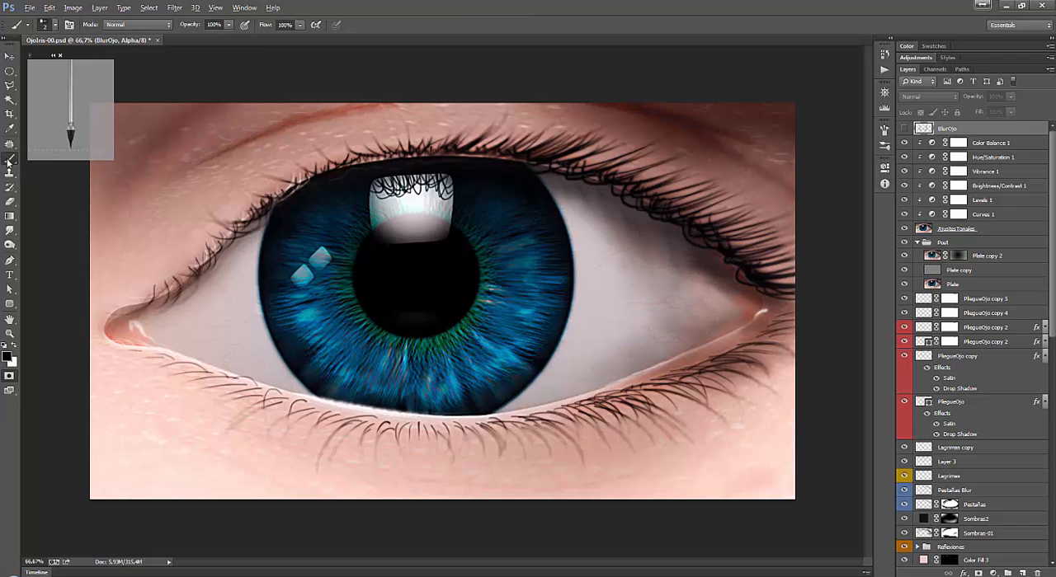
right_click(170, 137)
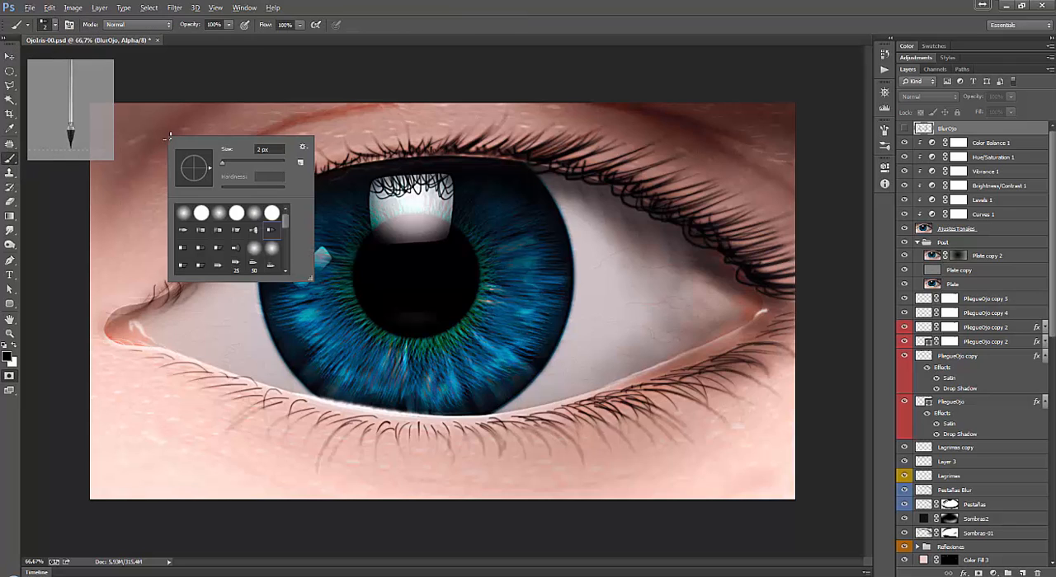
click(200, 215)
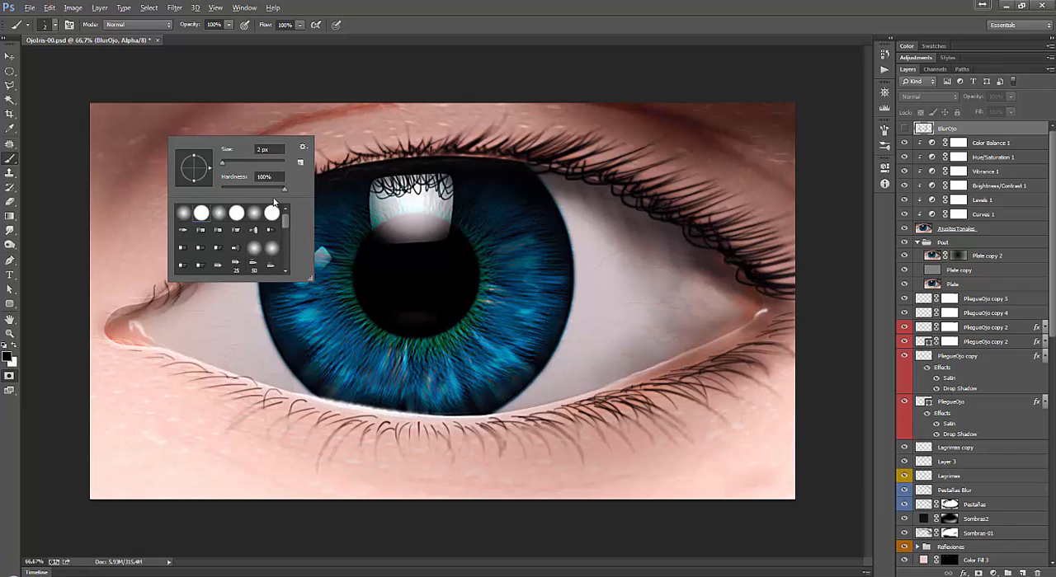
mouse_move(225, 161)
mouse_down()
mouse_move(245, 174)
mouse_move(240, 163)
mouse_up()
Paint a mask band along both side edges of the iris, from the upper to the lower eyelid.
click(523, 162)
drag(523, 164, 537, 182)
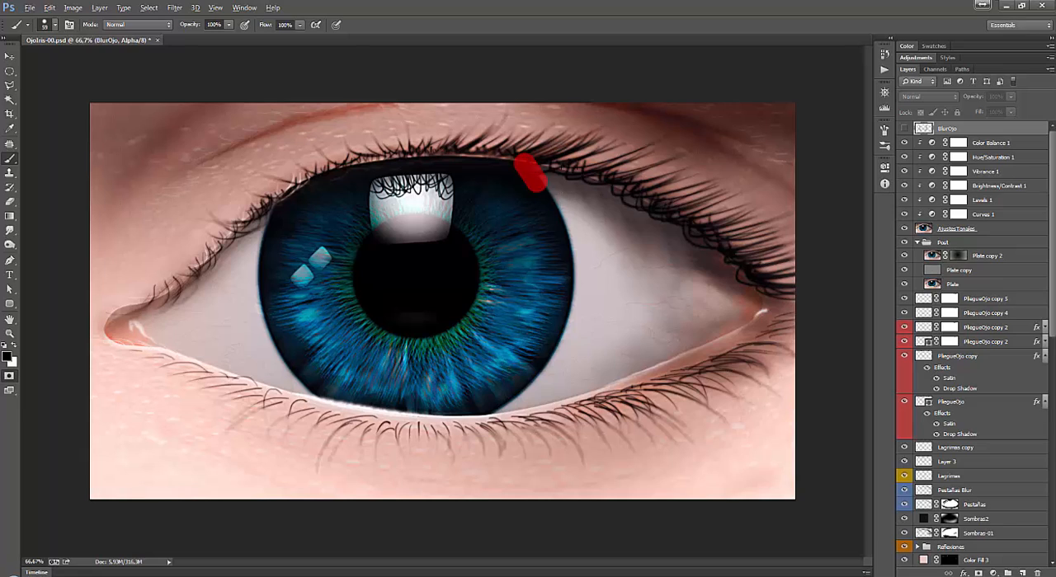
mouse_move(534, 174)
mouse_down()
mouse_move(574, 262)
mouse_move(574, 314)
mouse_move(541, 371)
mouse_move(480, 413)
mouse_up()
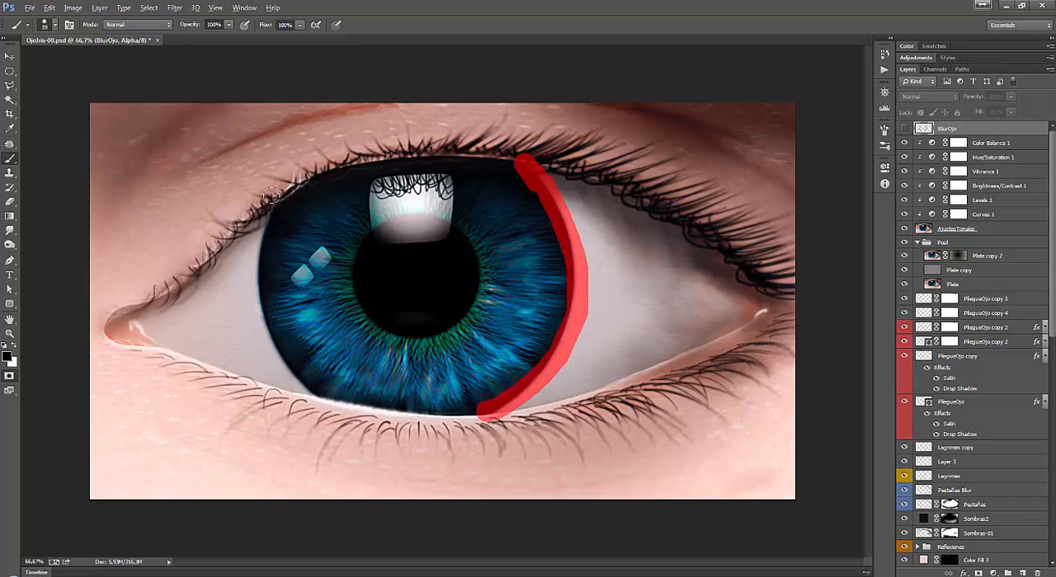
mouse_move(274, 195)
mouse_down()
mouse_move(255, 305)
mouse_move(287, 374)
mouse_move(324, 402)
mouse_up()
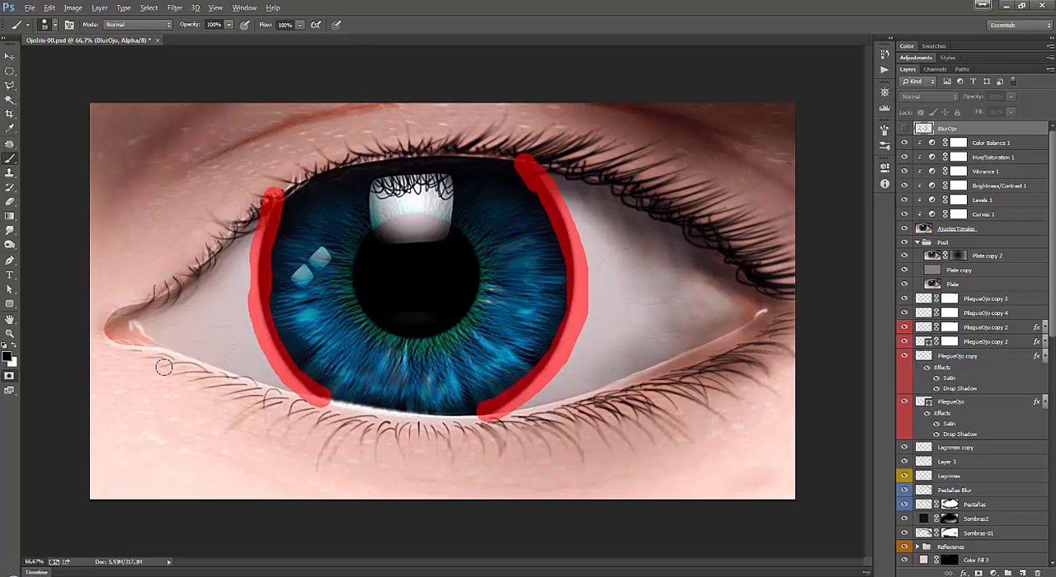
Convert the quick mask to a selection and invert it so only the two iris edges are selected.
click(9, 377)
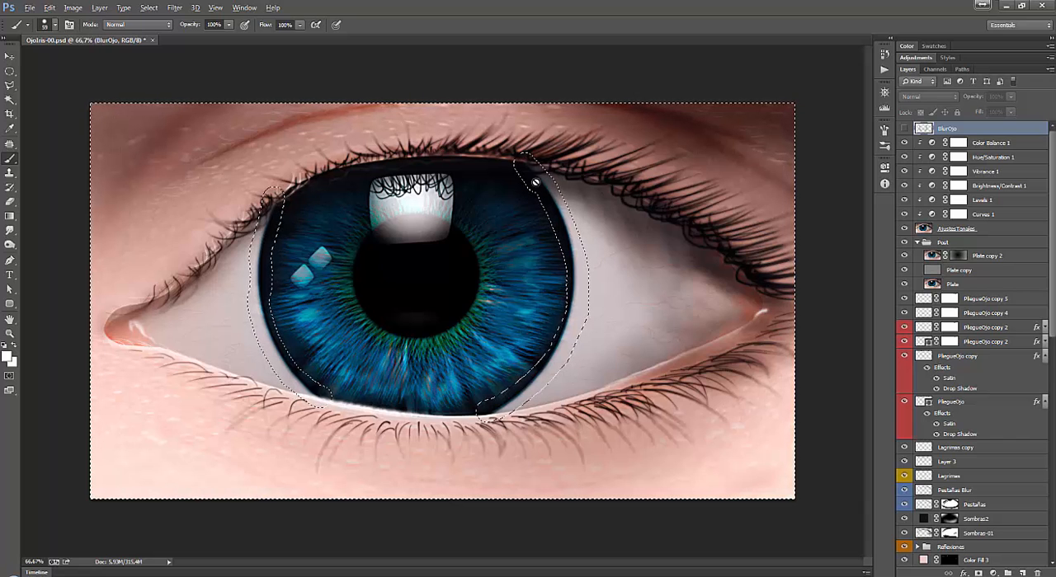
click(610, 305)
click(525, 222)
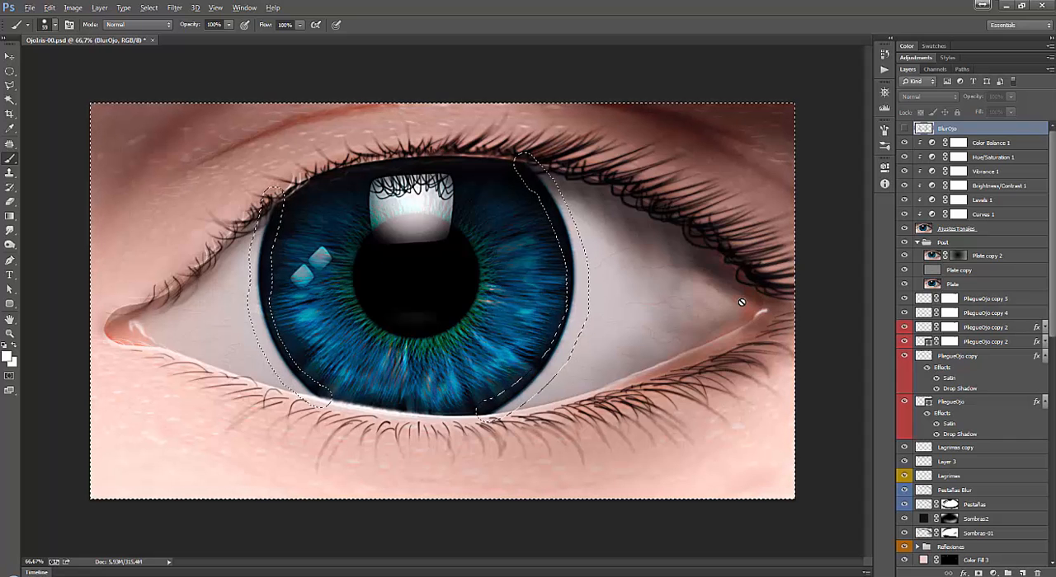
key(ctrl+shift+i)
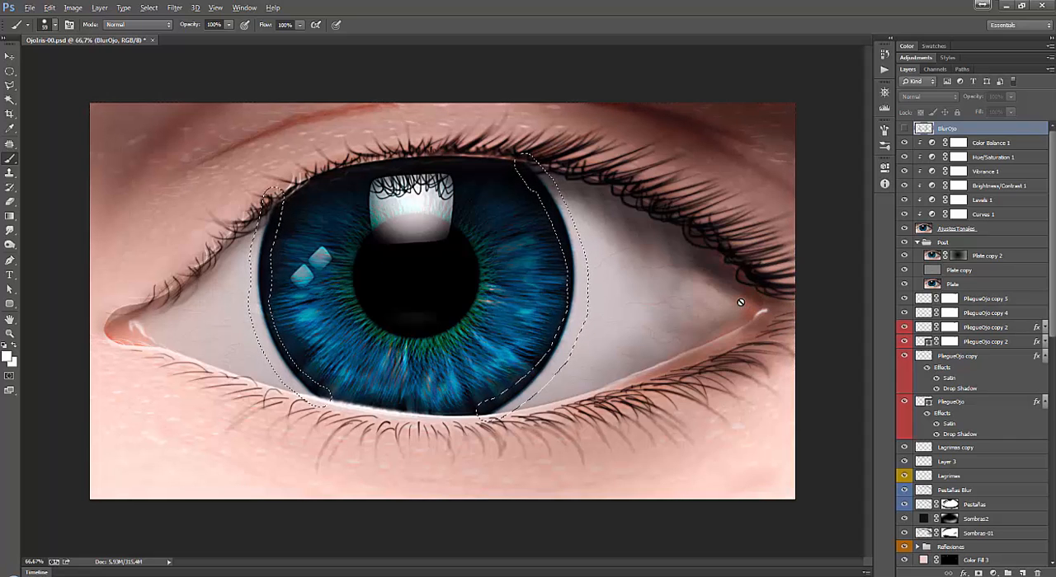
key(v)
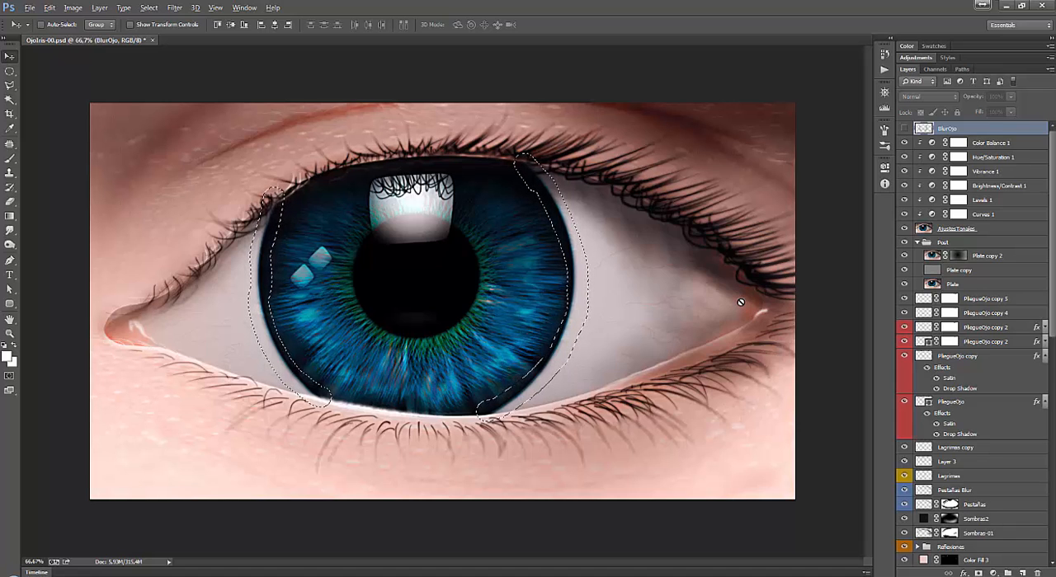
Copy the selected iris edges onto a new layer above BlurOjo.
click(75, 9)
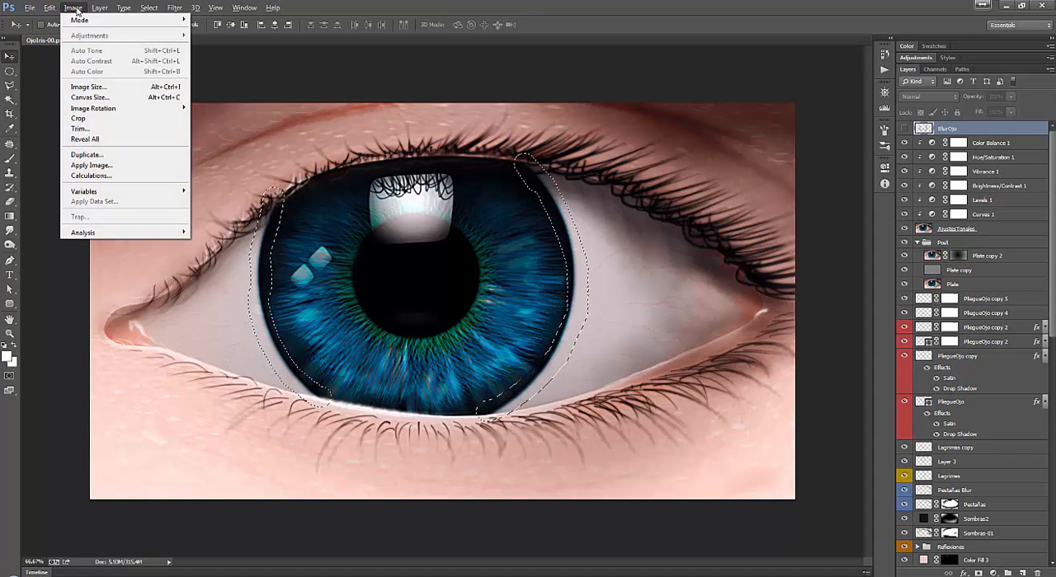
click(604, 5)
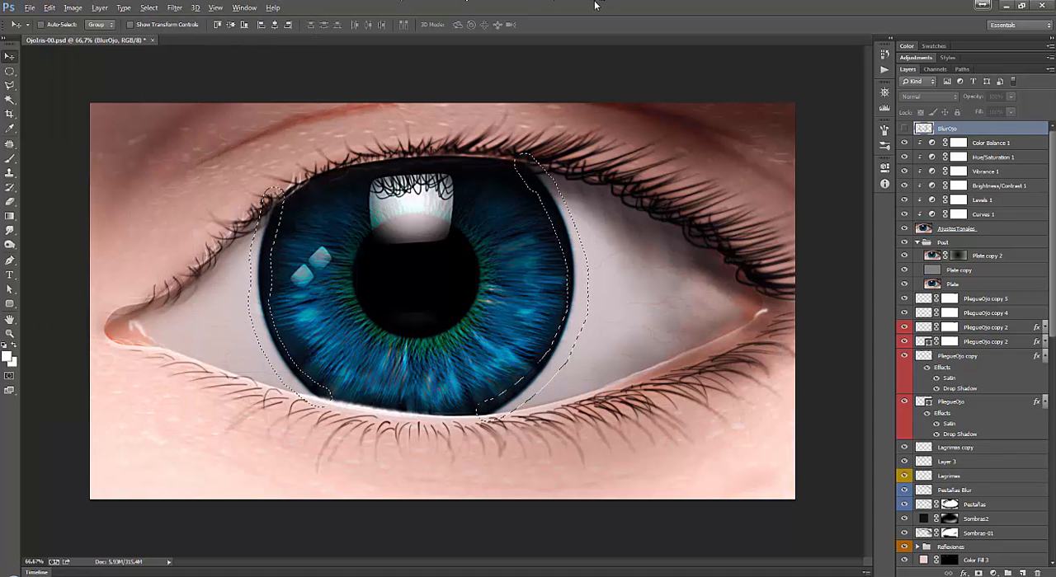
key(ctrl+d)
key(ctrl+shift+alt+n)
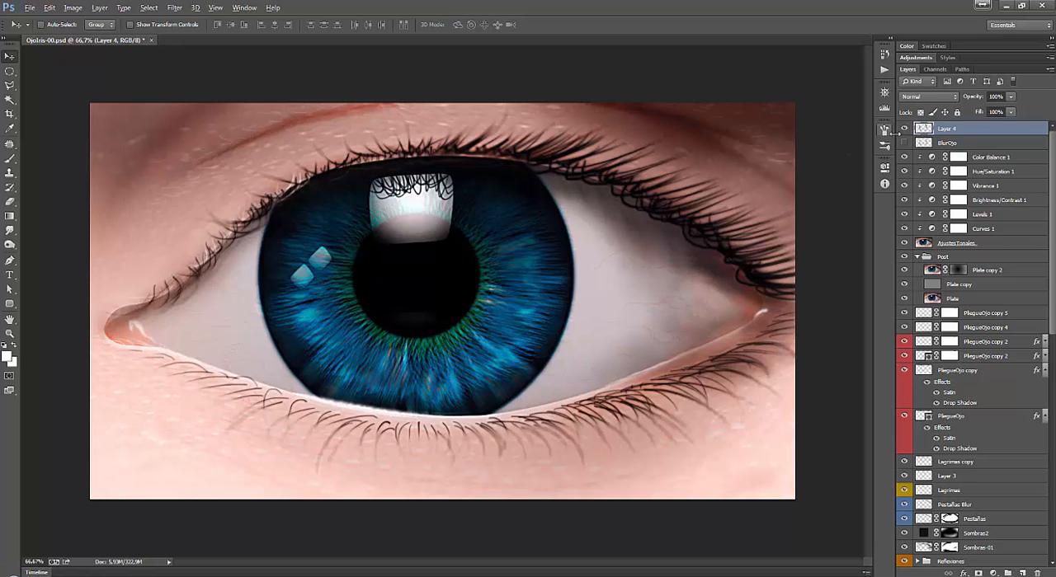
Apply a Gaussian Blur with a 4.0-pixel radius to the copied iris edges on Layer 4.
key(alt+t)
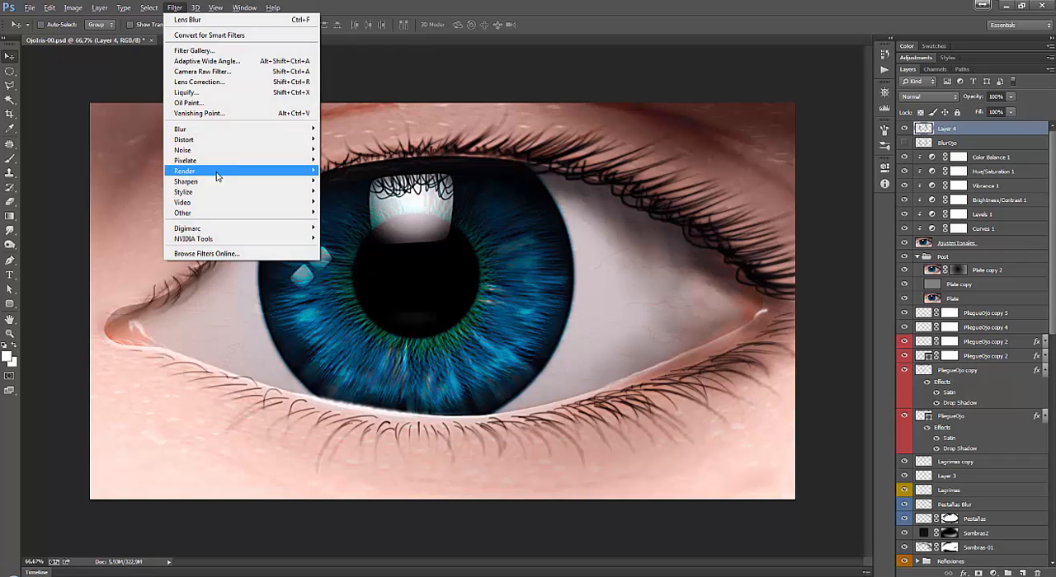
mouse_move(244, 132)
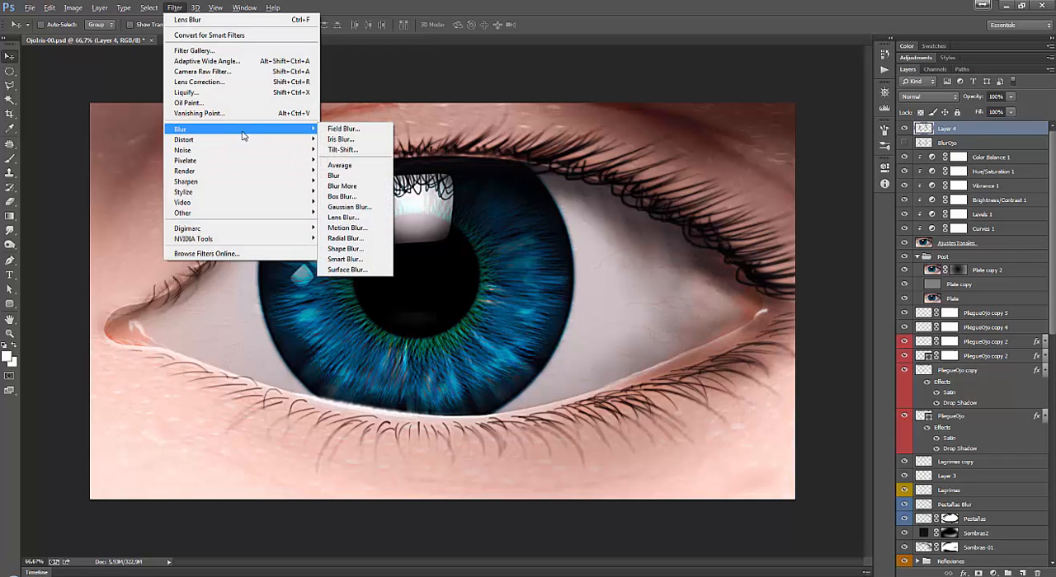
click(358, 212)
mouse_move(798, 308)
mouse_down()
mouse_move(825, 309)
mouse_move(758, 308)
mouse_move(782, 308)
mouse_up()
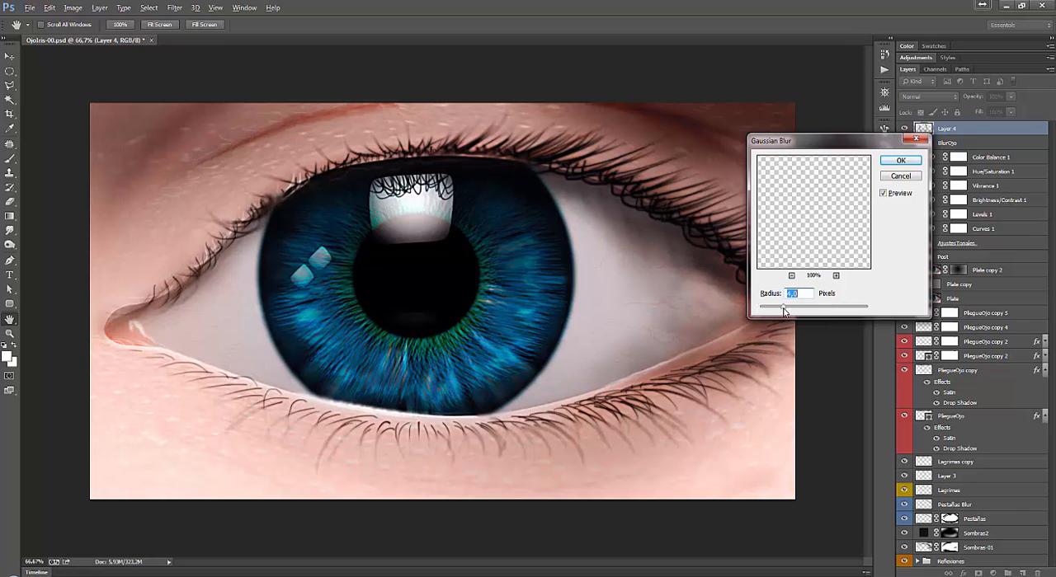
click(899, 165)
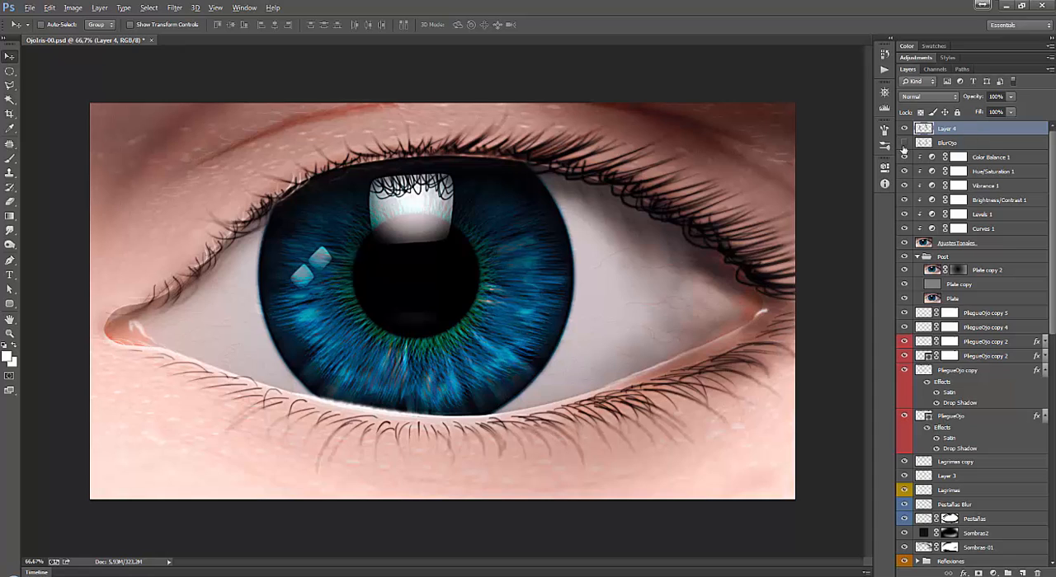
Delete Layer 4 and make the BlurOjo layer visible, checking AjustesTonales by hiding and showing it.
drag(973, 130, 1040, 572)
click(904, 129)
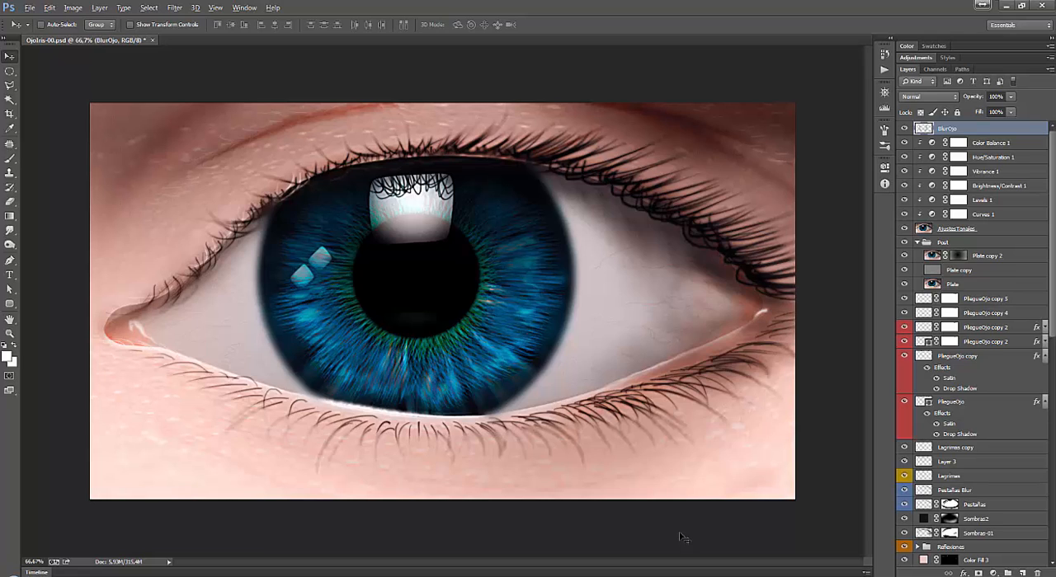
click(904, 229)
click(904, 229)
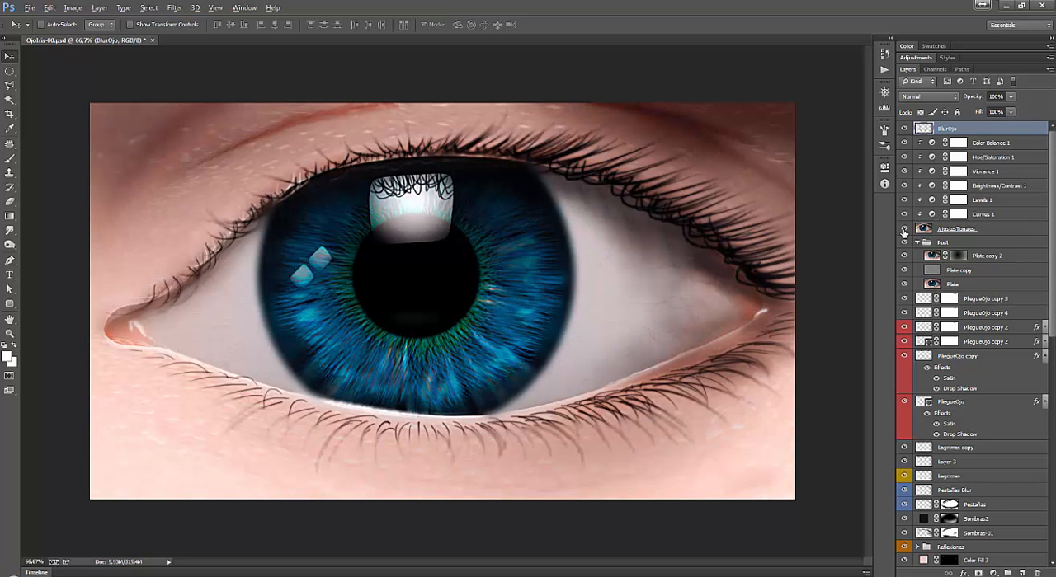
Set up the Smudge tool on the AjustesTonales layer with a 78 px soft round brush at 0% hardness.
click(1009, 233)
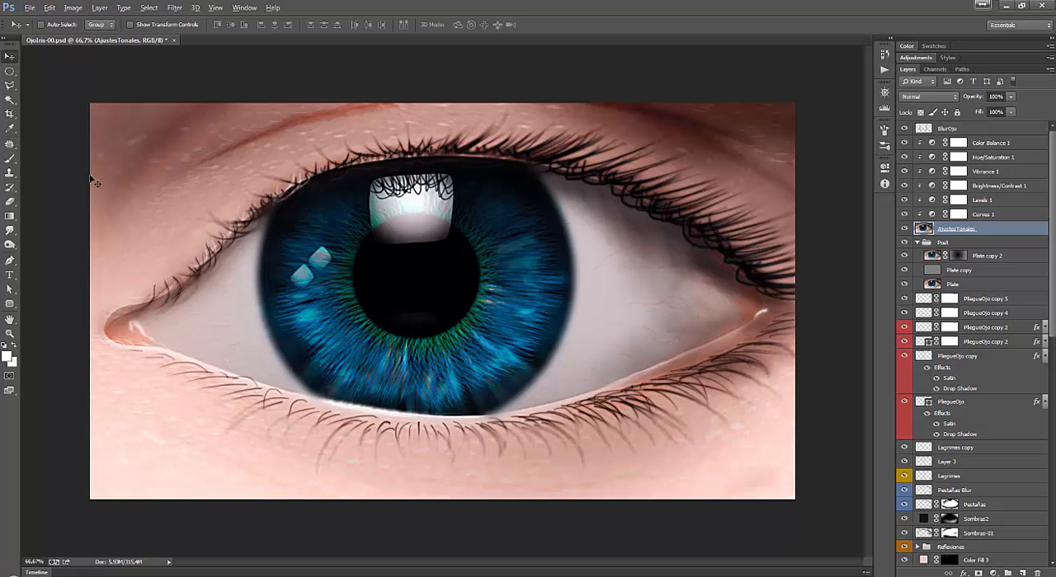
click(10, 231)
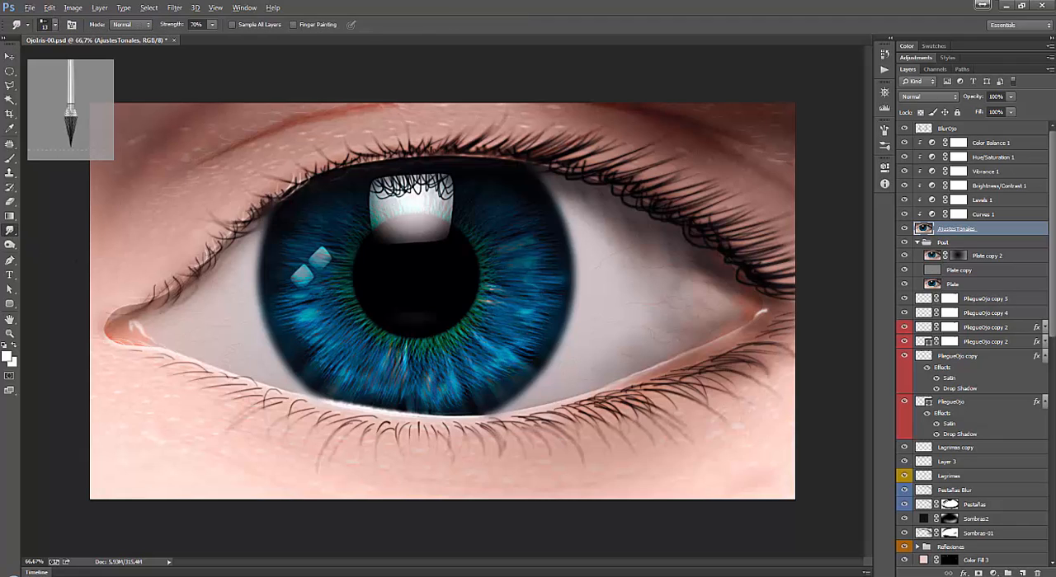
right_click(196, 233)
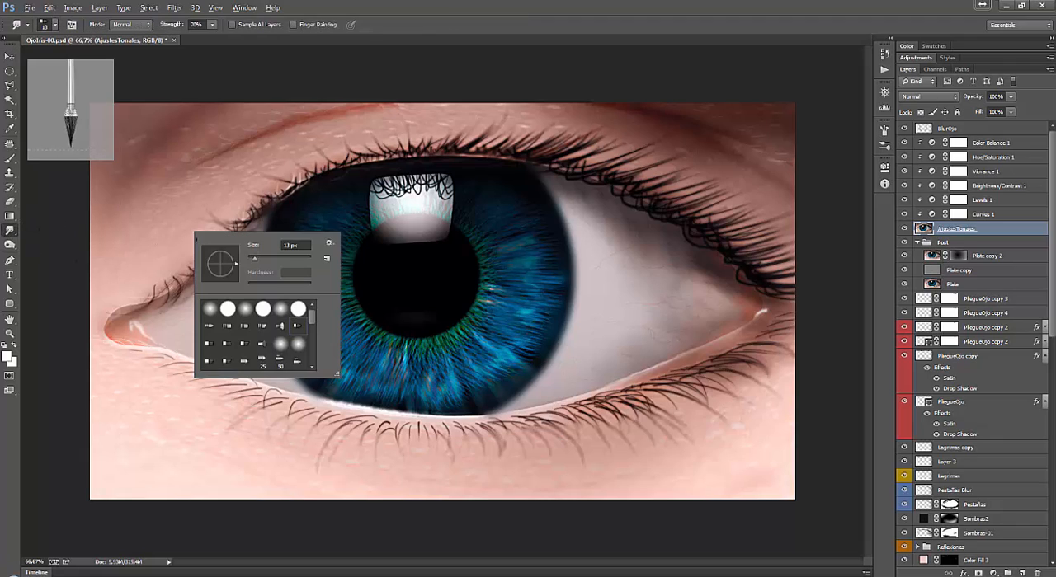
click(245, 314)
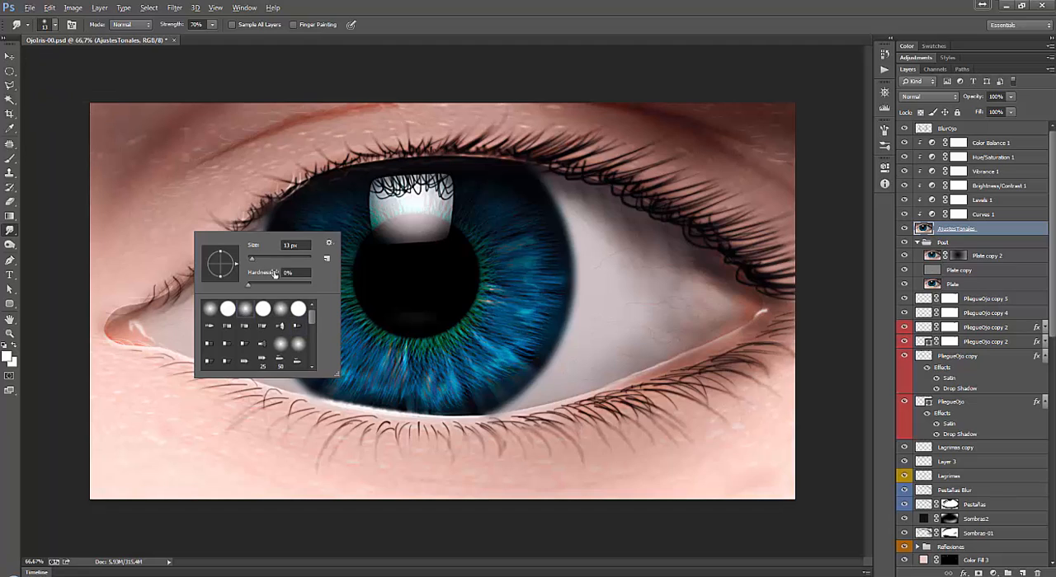
drag(253, 259, 263, 259)
click(271, 258)
click(65, 271)
Revert the retouching on AjustesTonales to the first Smudge Tool state in the document history.
key(ctrl+plus)
key(ctrl+plus)
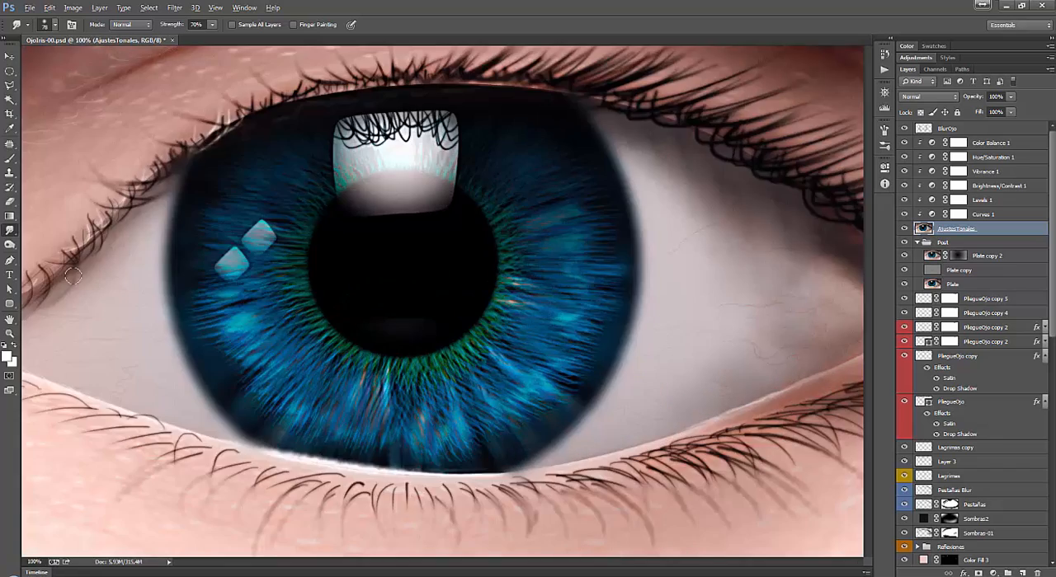
scroll(523, 342, left, 10)
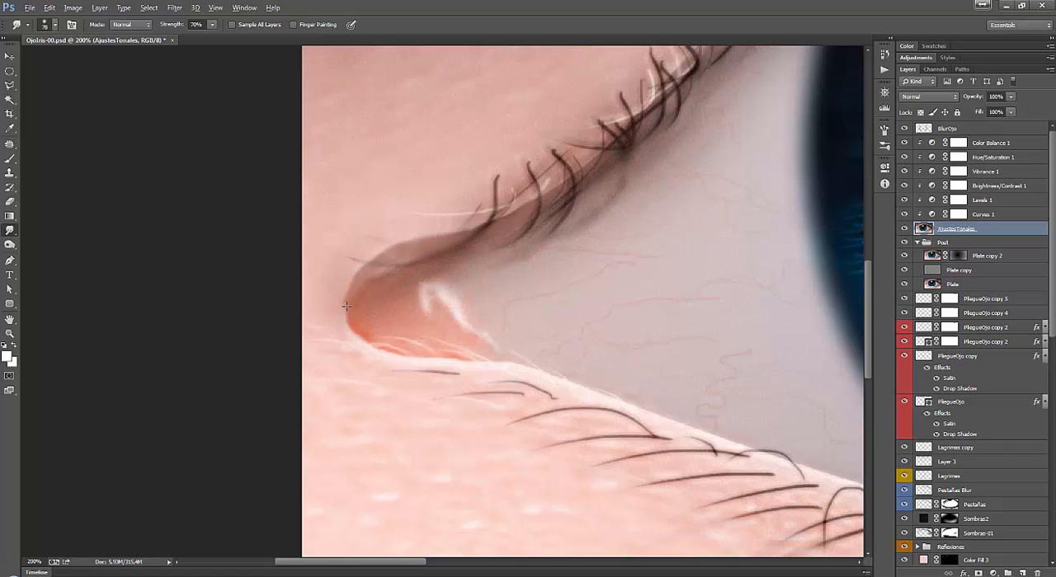
key(ctrl+0)
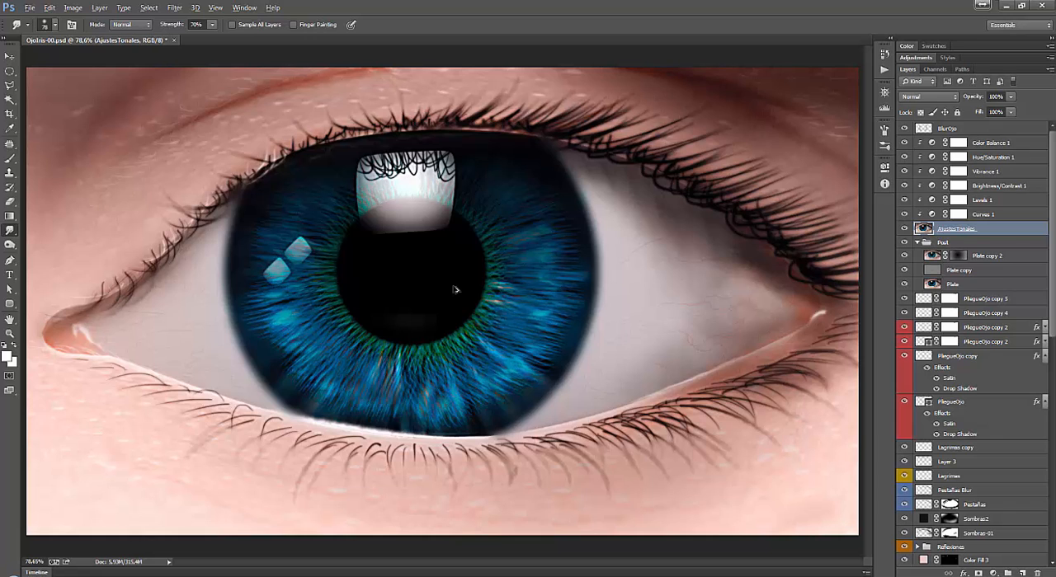
click(892, 41)
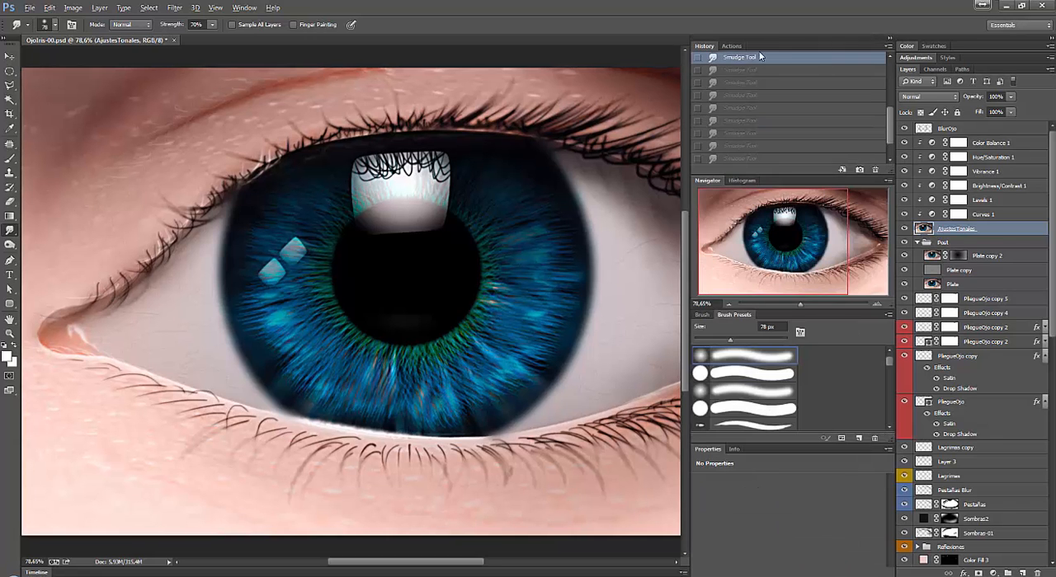
drag(892, 80, 892, 60)
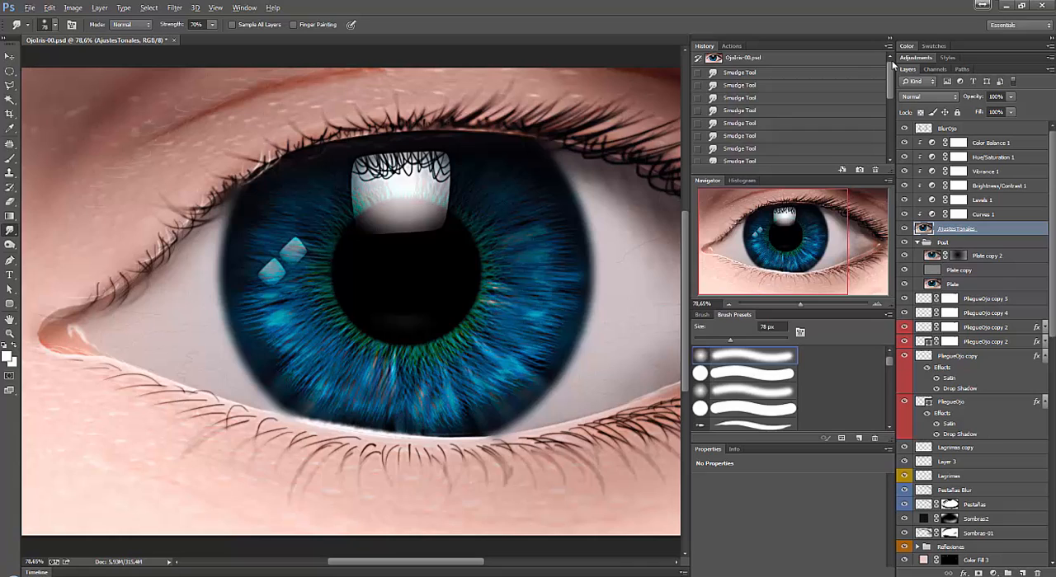
click(775, 73)
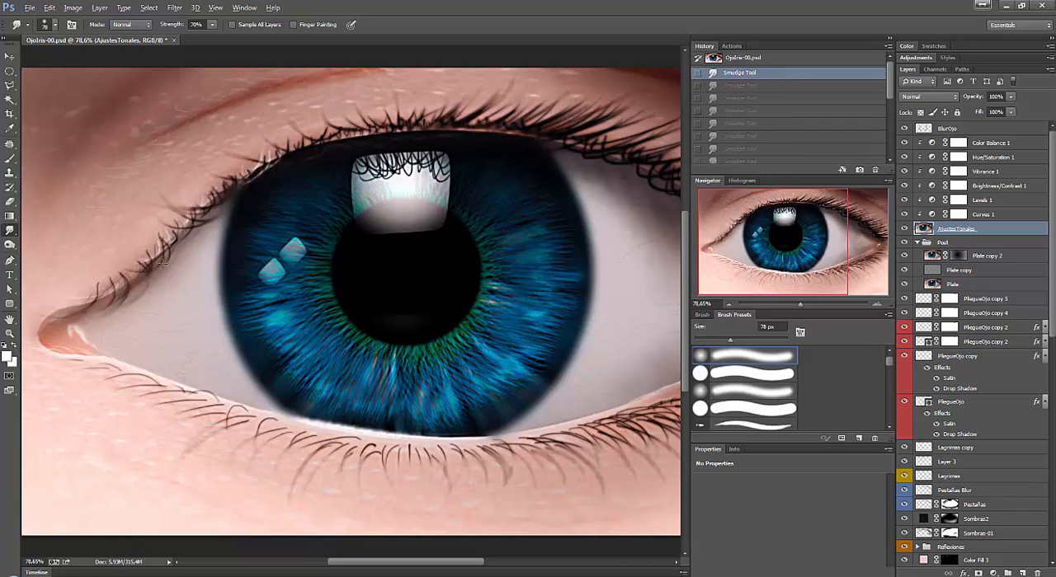
Set the Smudge brush size to 296 px and its strength to 16%, trying one stroke on the upper eyelid skin.
right_click(163, 289)
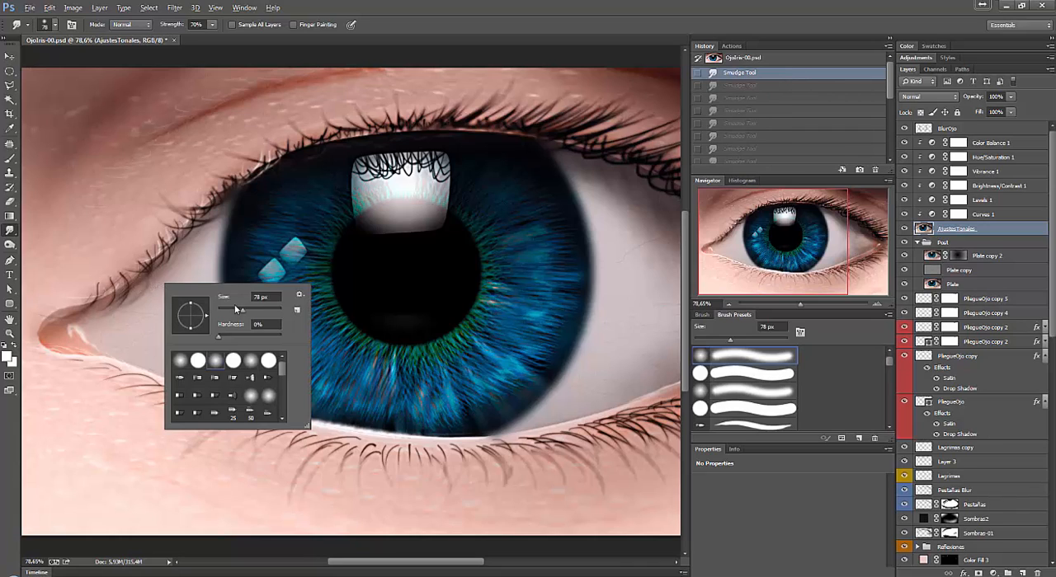
drag(237, 309, 269, 309)
click(83, 302)
drag(127, 163, 148, 151)
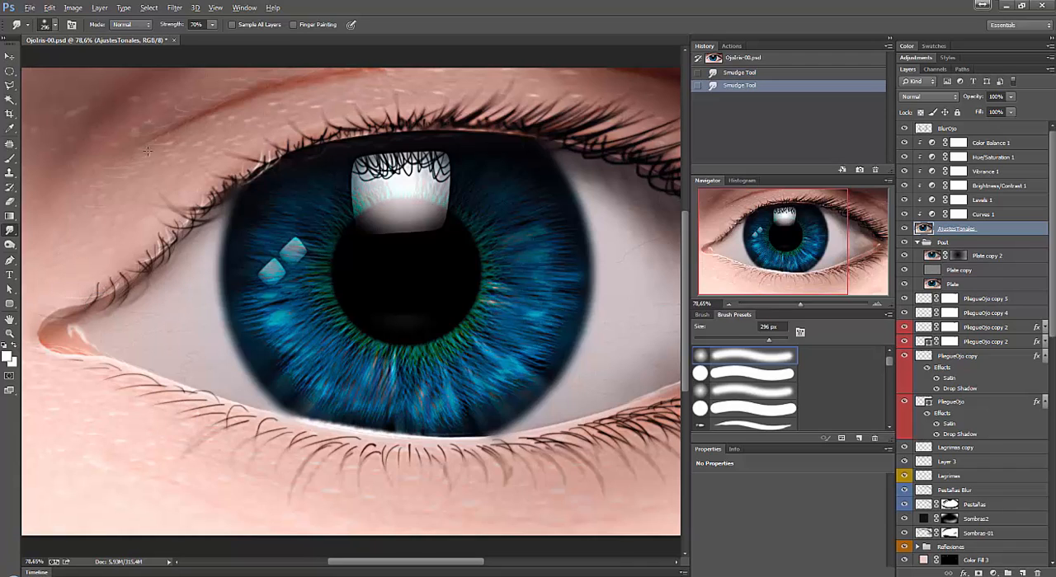
click(211, 24)
drag(206, 37, 181, 40)
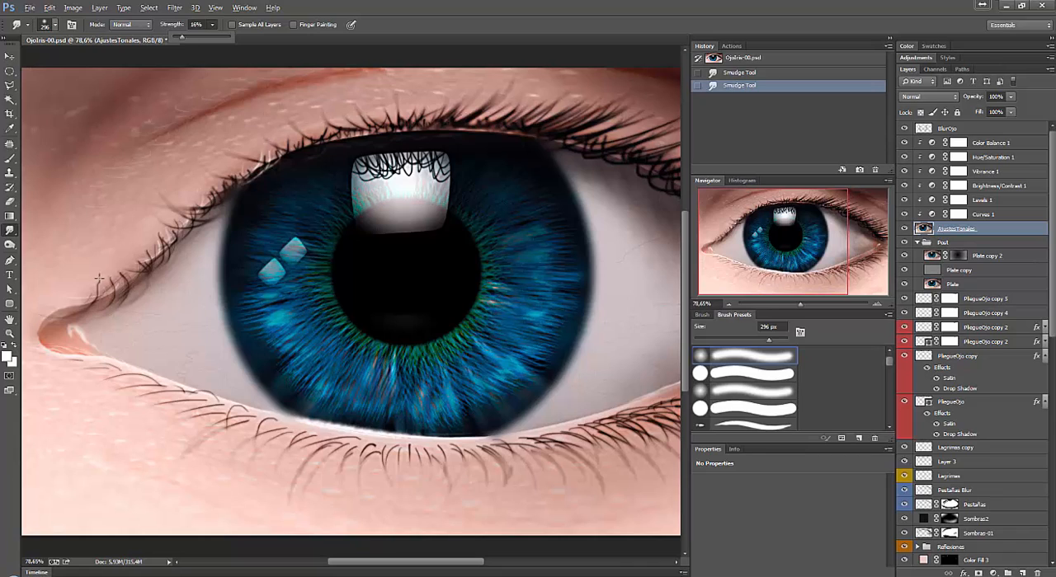
Smudge the skin around the left corner of the eye on AjustesTonales with short strokes, and check the image without panels.
click(63, 307)
drag(63, 308, 37, 334)
drag(37, 334, 47, 347)
drag(50, 350, 59, 354)
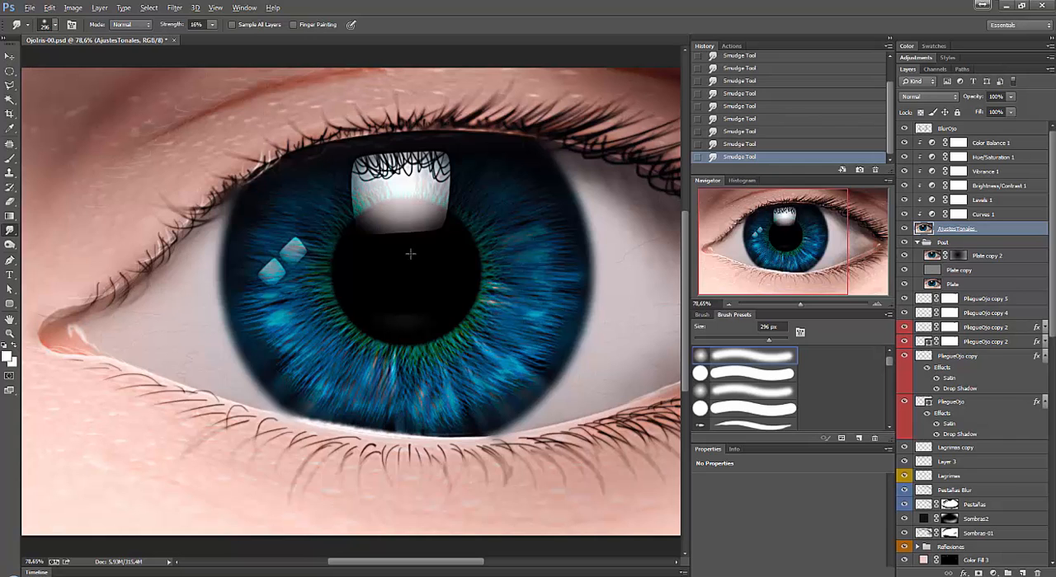
scroll(410, 253, down, 2)
key(Tab)
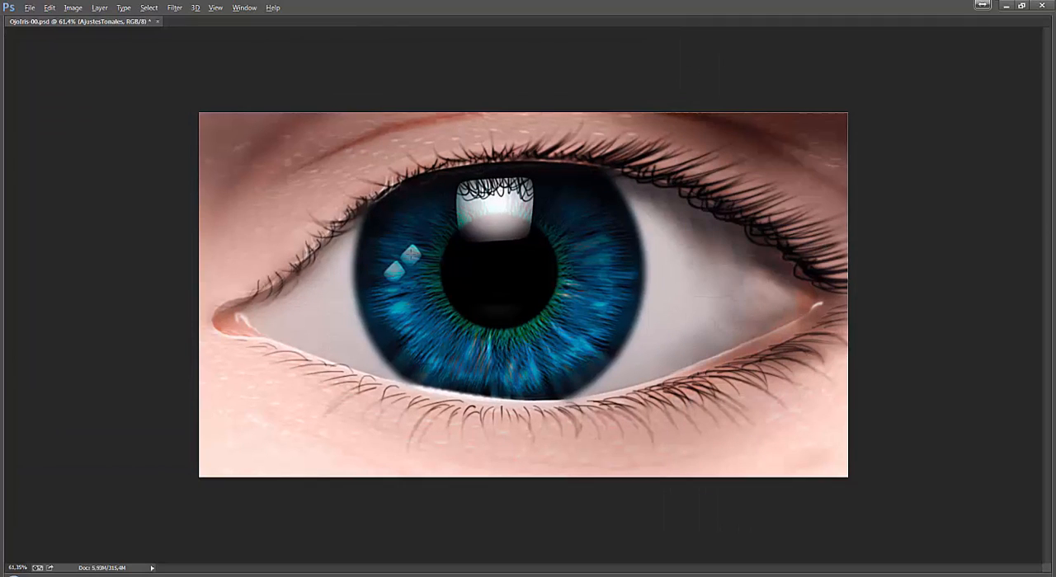
scroll(582, 357, up, 2)
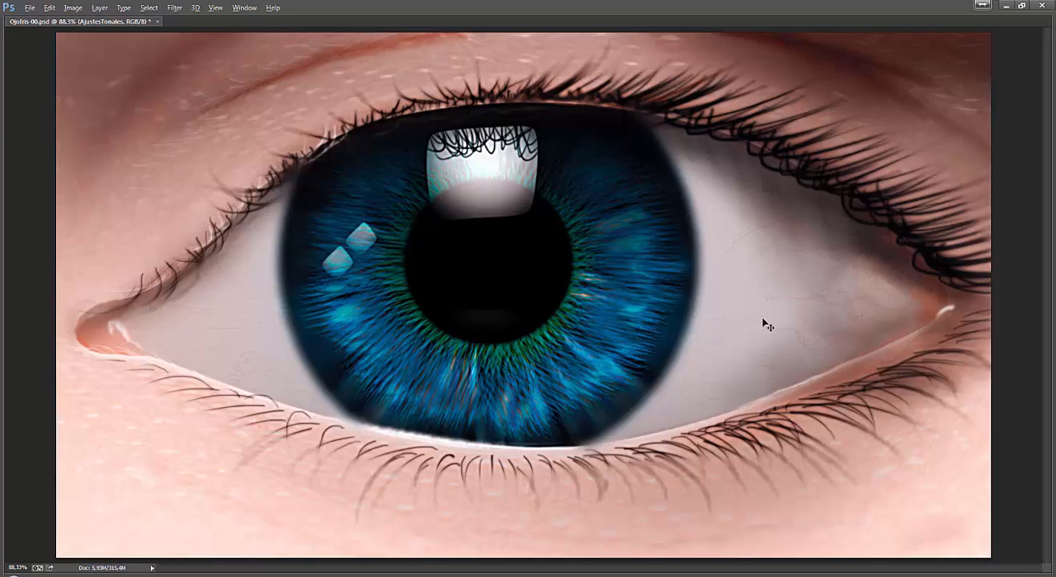
key(Tab)
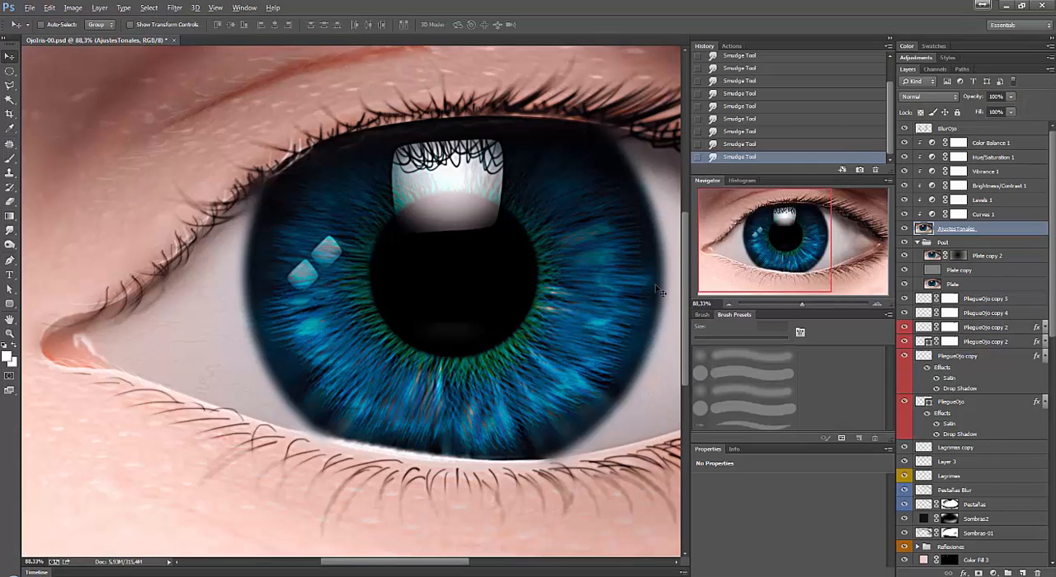
Add a white text layer above BlurOjo with the artist's social media handle on the upper eyelid.
click(995, 131)
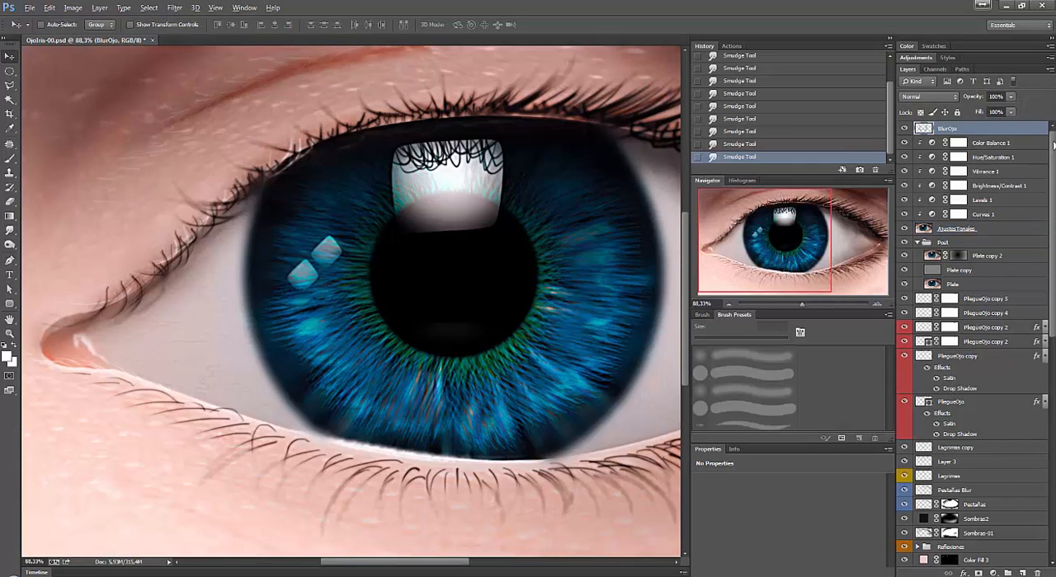
key(t)
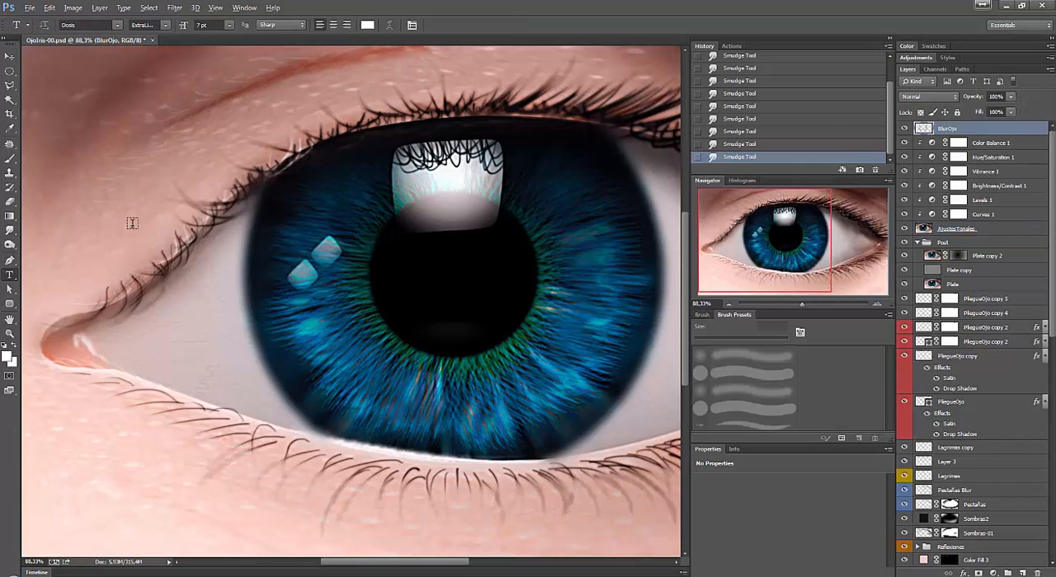
click(169, 172)
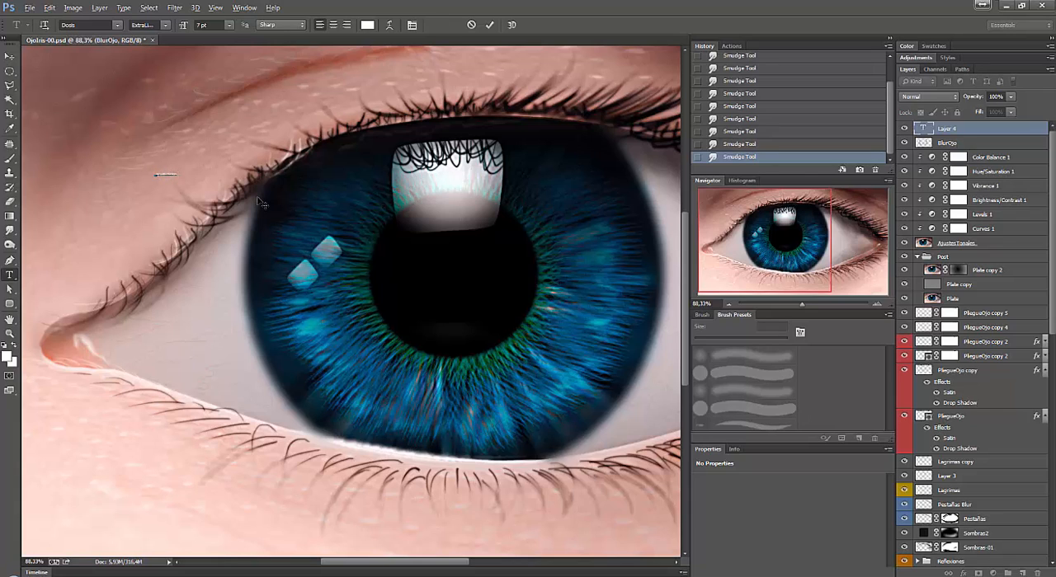
click(10, 56)
Scale the handle text to about 1673.90% and move it across the left half of the iris.
key(ctrl+t)
drag(178, 177, 325, 280)
drag(240, 184, 359, 237)
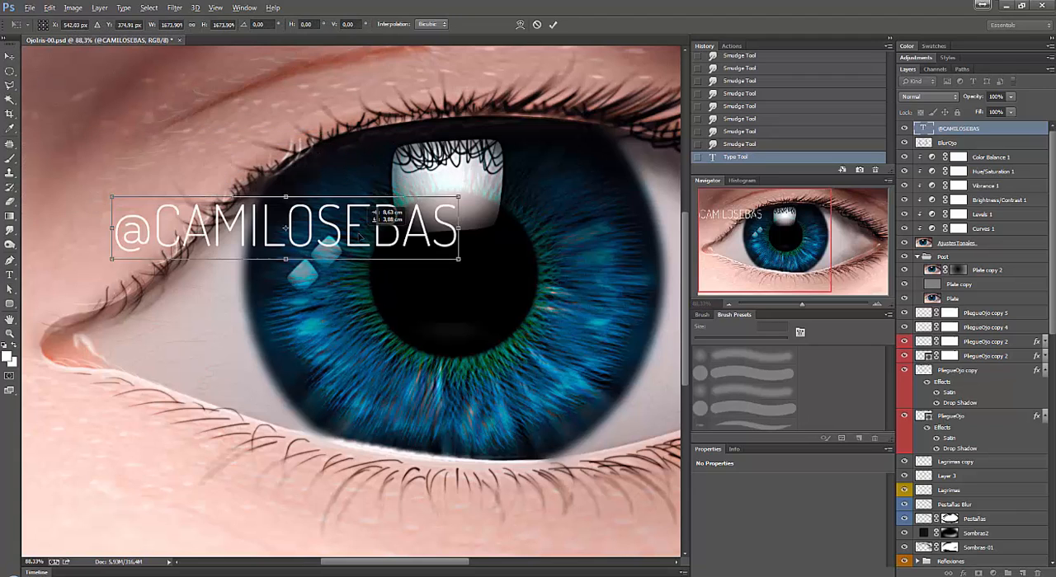
key(Return)
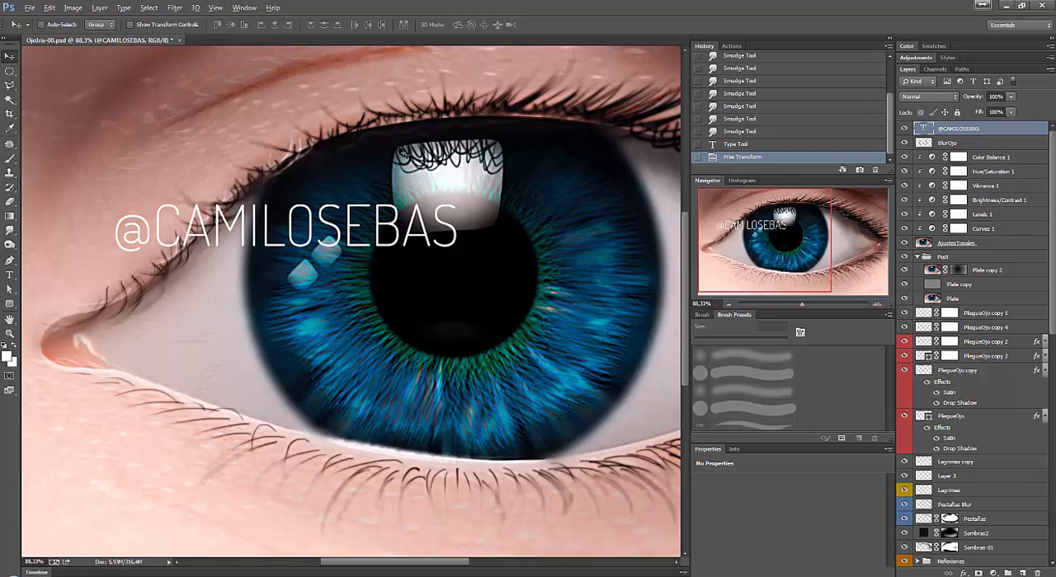
key(ctrl+minus)
key(ctrl+minus)
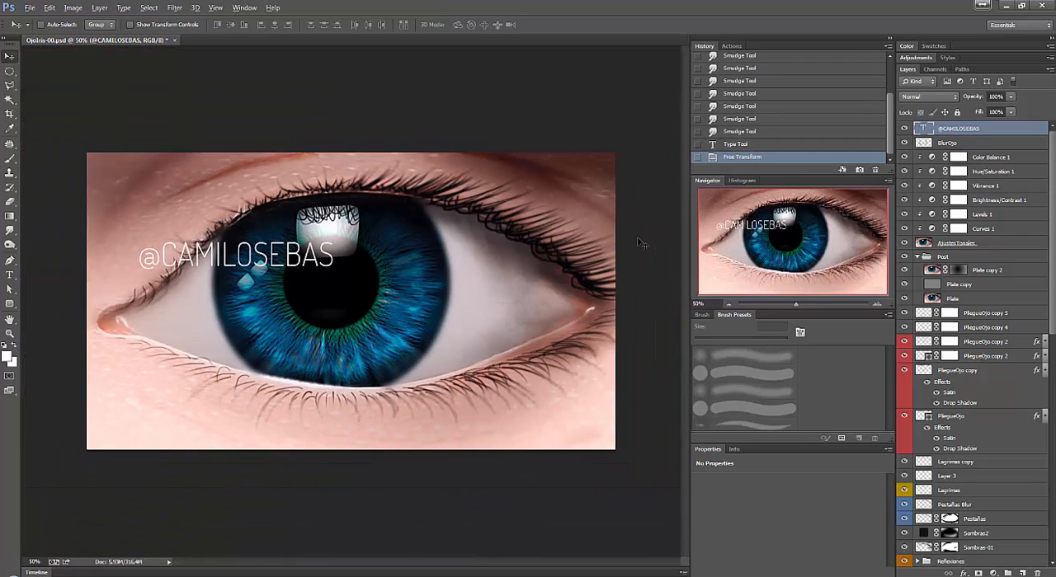